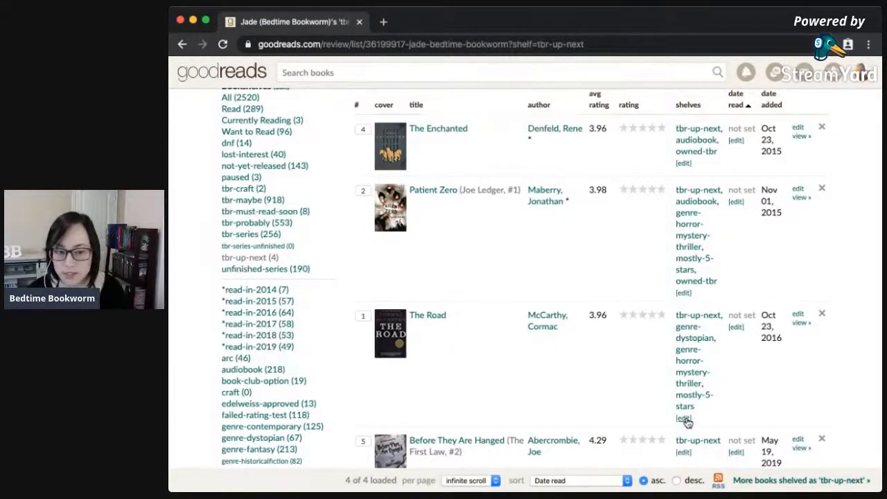
# Move The Road to the to-read shelf and close its shelf chooser.
pyautogui.click(684, 419)
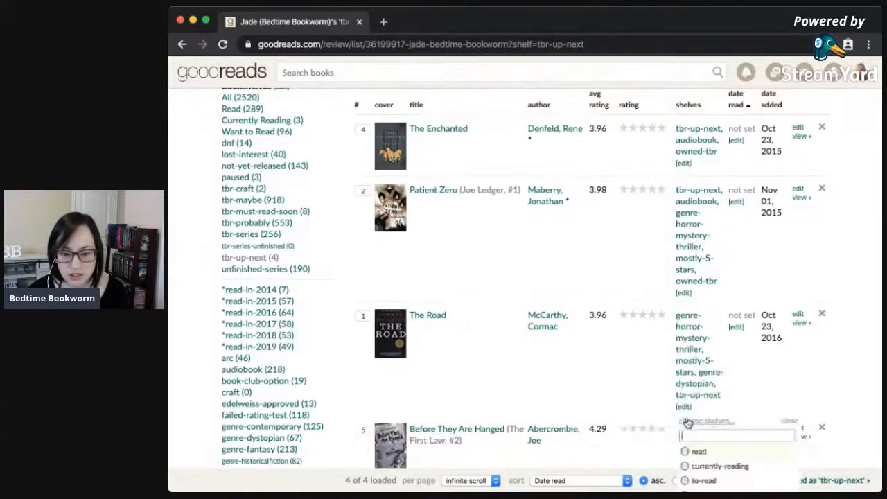
pyautogui.scroll(-5, 756, 379)
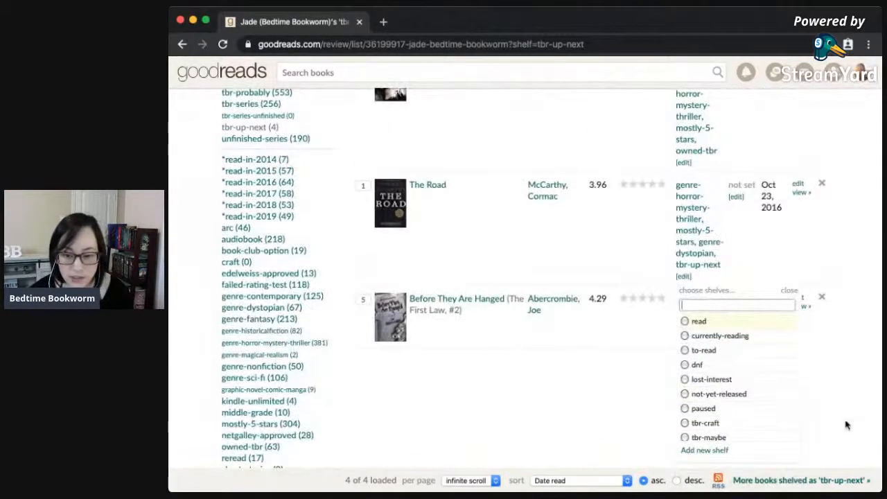
pyautogui.click(739, 357)
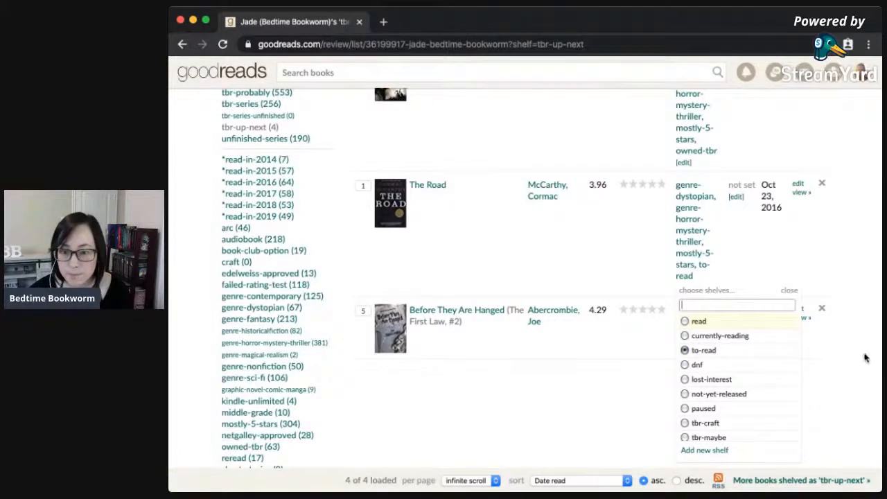
pyautogui.scroll(1, 817, 267)
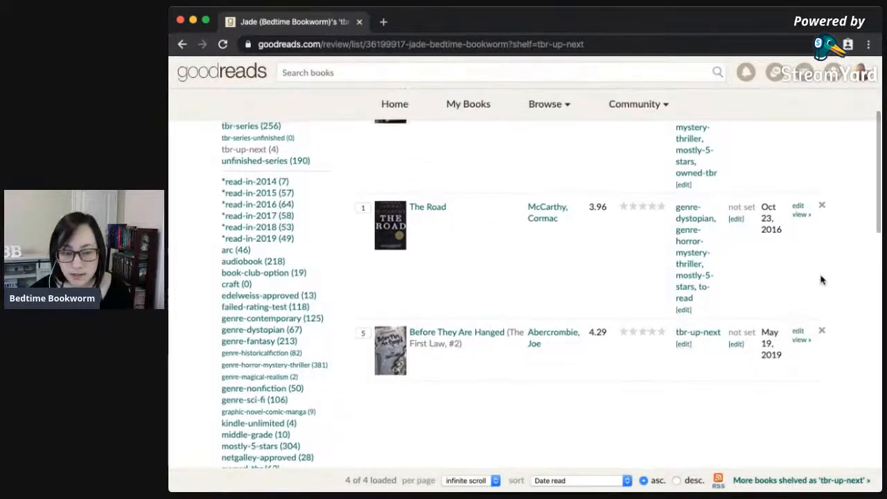
pyautogui.scroll(1, 819, 277)
pyautogui.scroll(2, 802, 321)
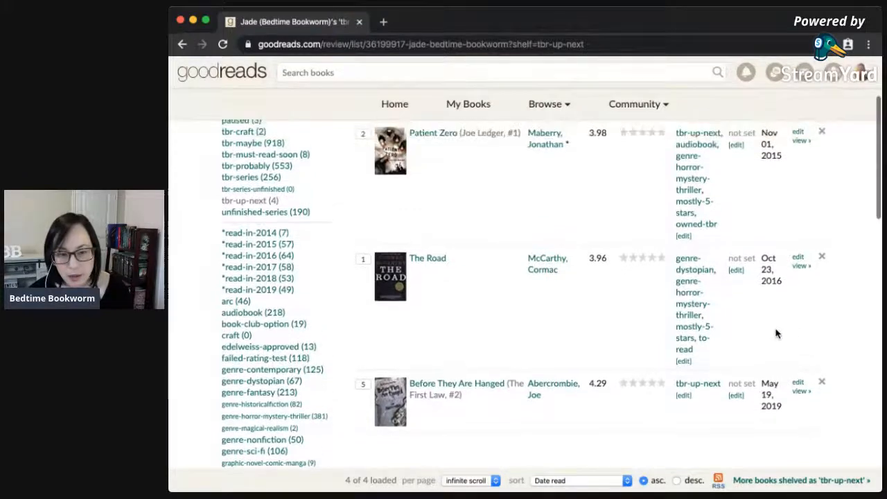
pyautogui.scroll(1, 776, 333)
pyautogui.scroll(2, 725, 360)
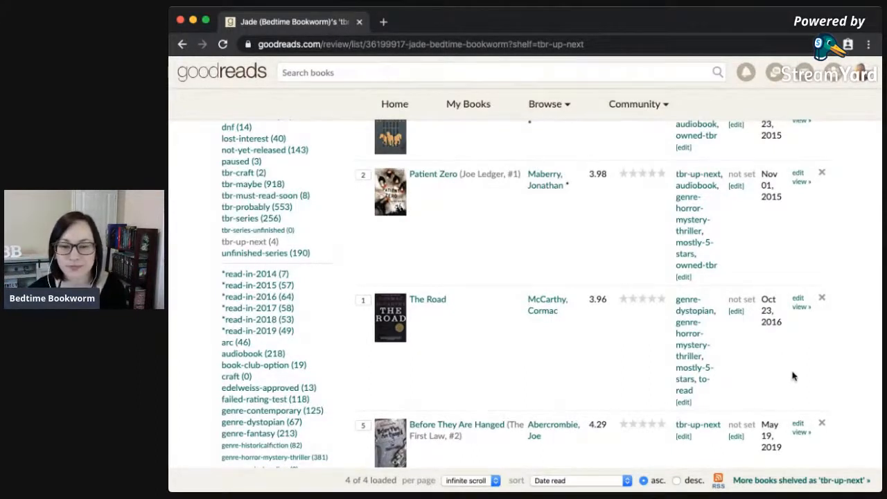
# Move Patient Zero (Joe Ledger, #1) to the tbr-series shelf and close its shelf chooser.
pyautogui.scroll(-2, 794, 374)
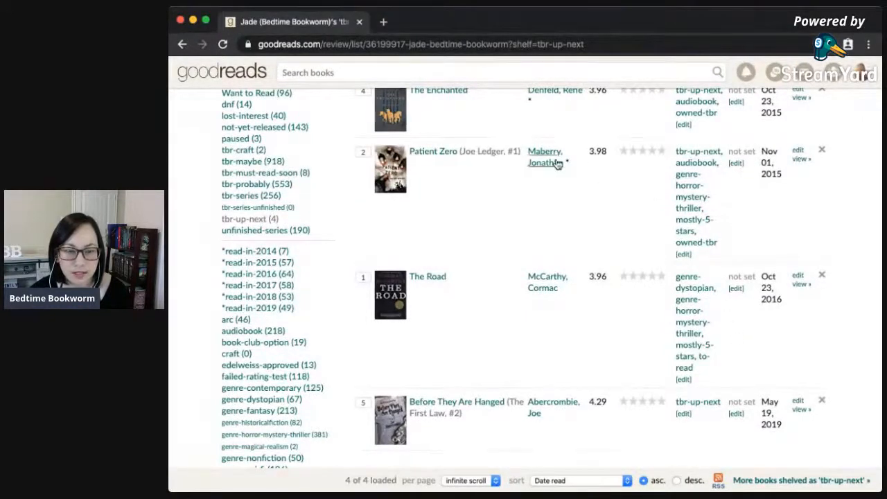
pyautogui.click(685, 256)
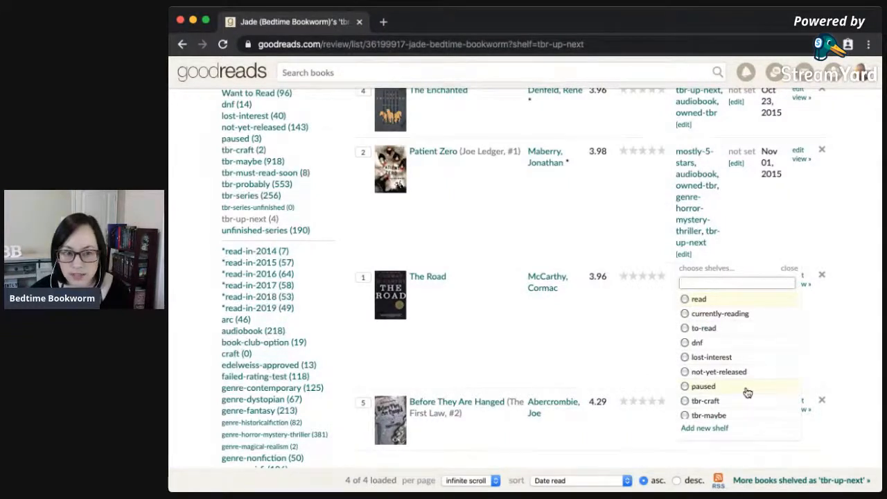
pyautogui.scroll(-1, 749, 377)
pyautogui.scroll(-3, 749, 378)
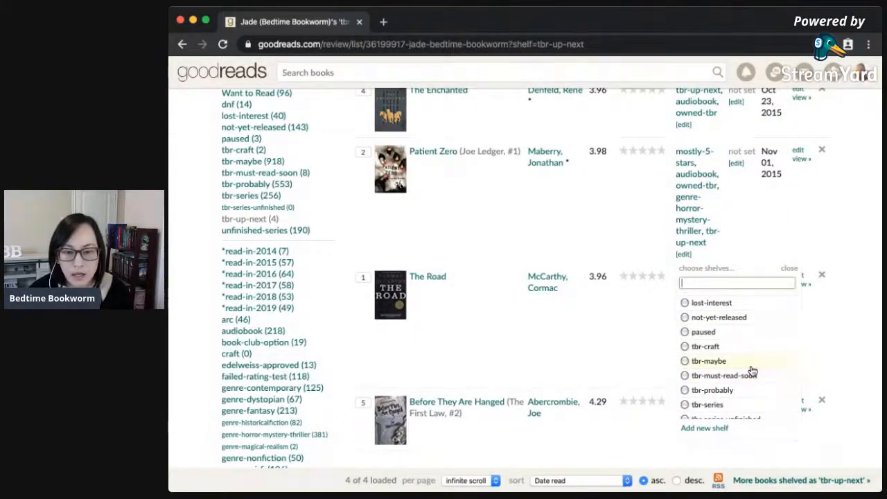
pyautogui.scroll(-2, 752, 374)
pyautogui.click(732, 385)
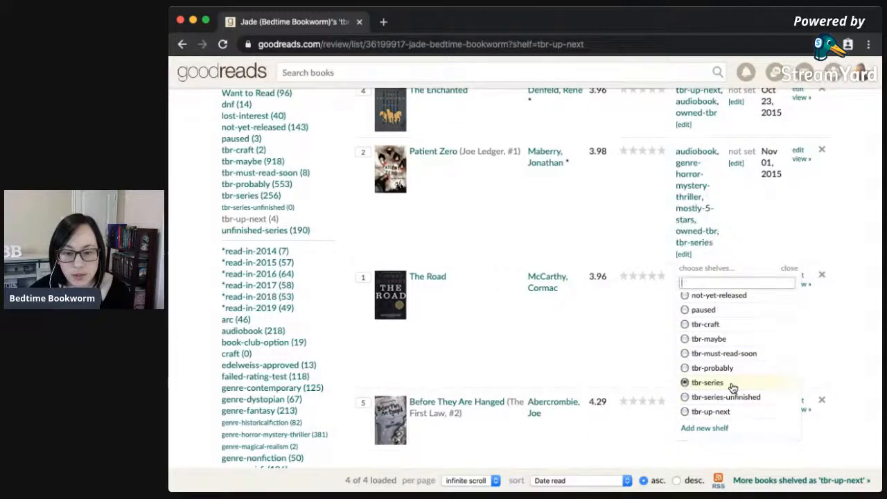
pyautogui.click(623, 338)
pyautogui.scroll(1, 623, 339)
pyautogui.scroll(1, 624, 338)
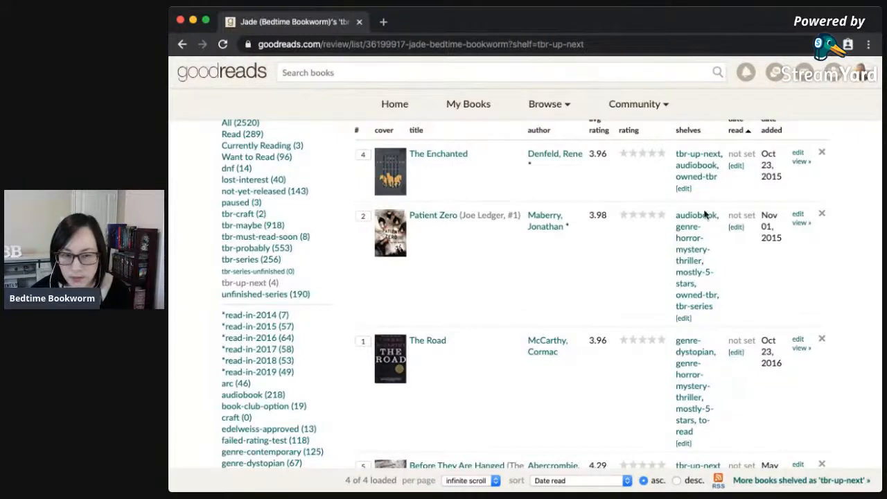
# Search within the personal My Books collection for "becoming".
pyautogui.scroll(-2, 810, 404)
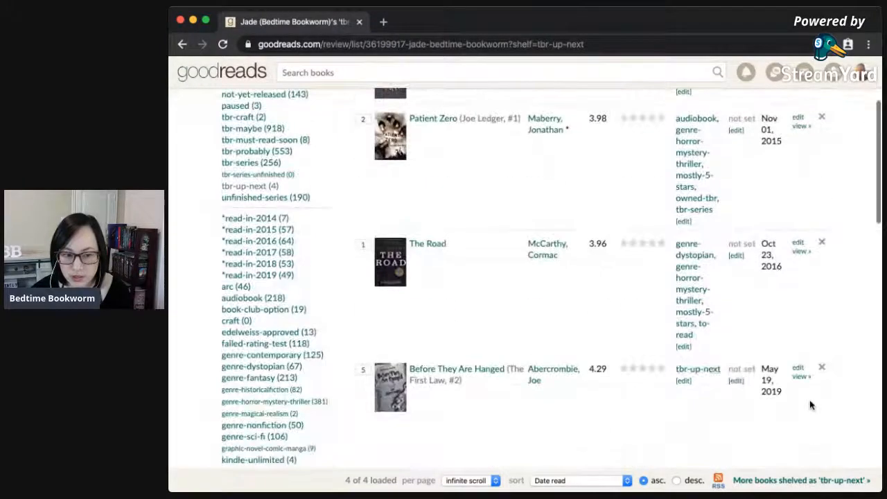
pyautogui.scroll(3, 641, 383)
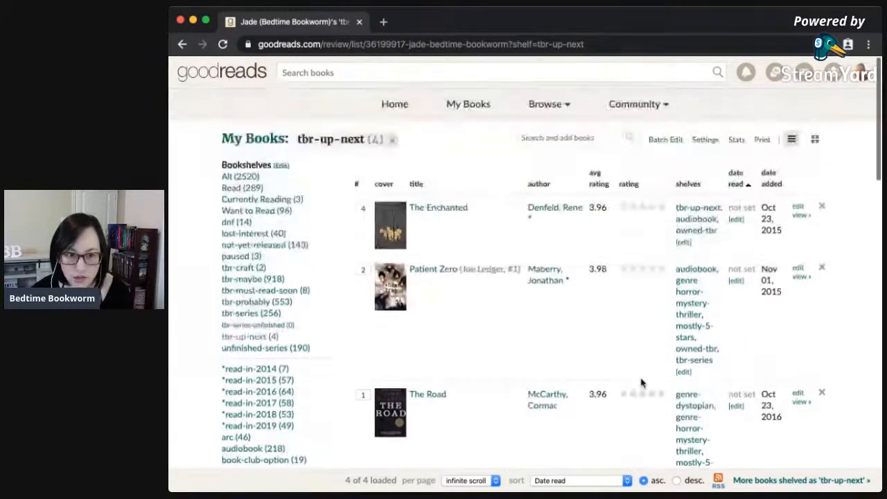
pyautogui.click(538, 136)
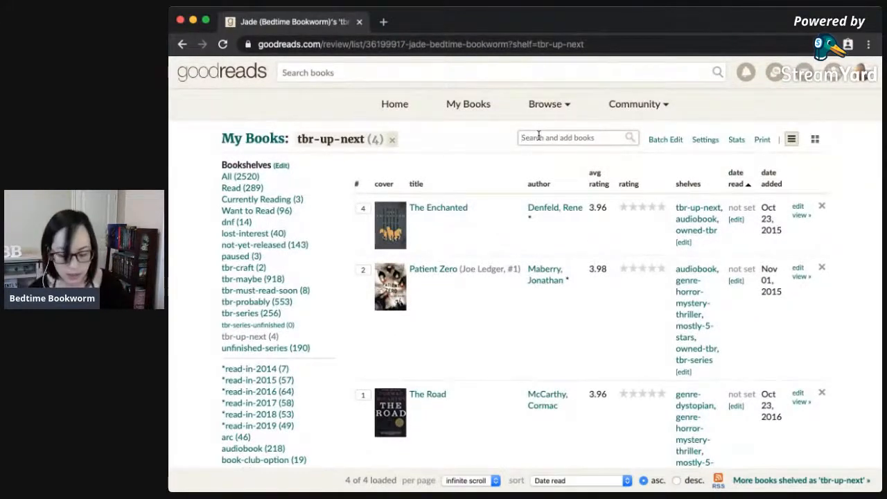
pyautogui.write('be')
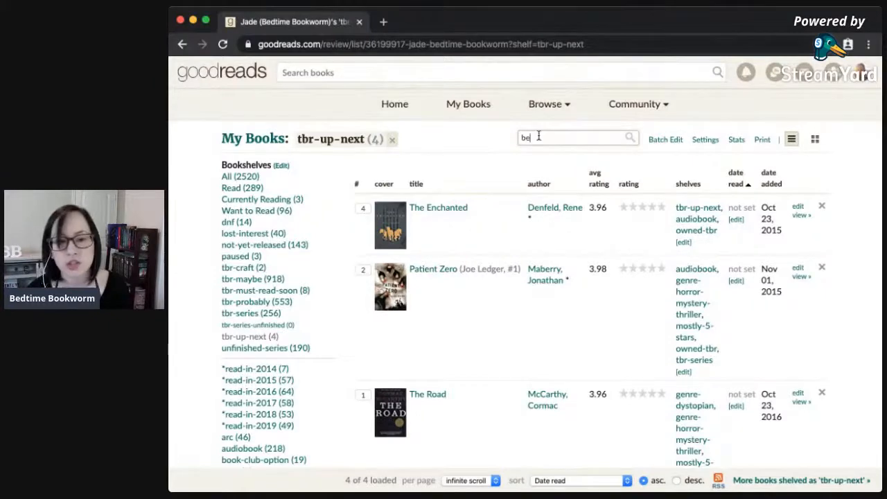
pyautogui.write('coming')
pyautogui.press('Return')
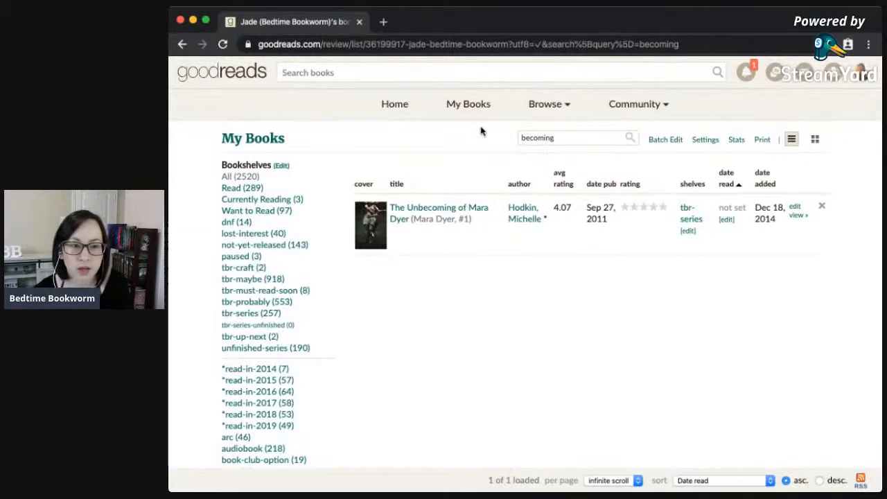
# Search the whole Goodreads catalogue for "becoming" and add Michelle Obama's Becoming to the tbr-up-next shelf.
pyautogui.click(406, 74)
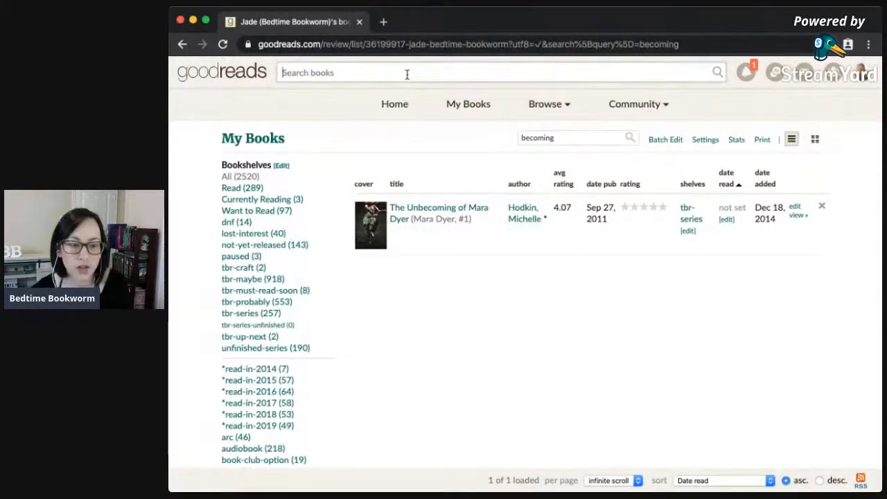
pyautogui.write('becoming')
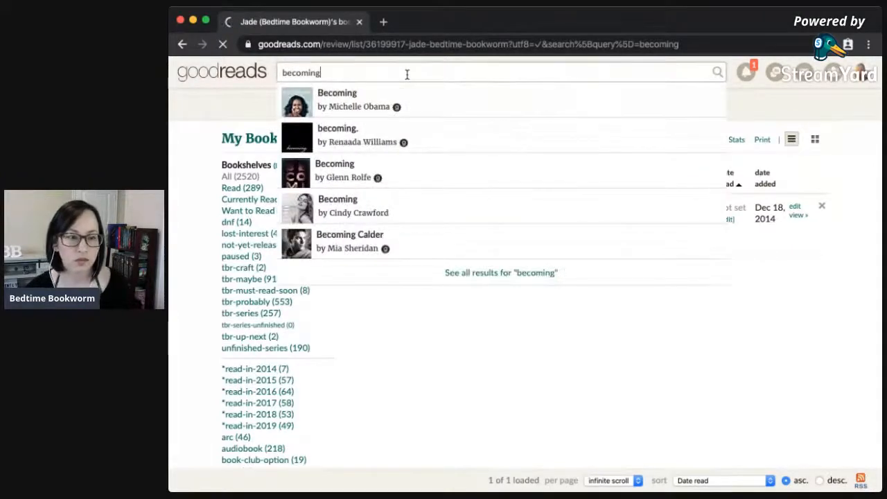
pyautogui.press('Return')
pyautogui.scroll(-2, 411, 322)
pyautogui.click(346, 247)
pyautogui.scroll(-3, 327, 332)
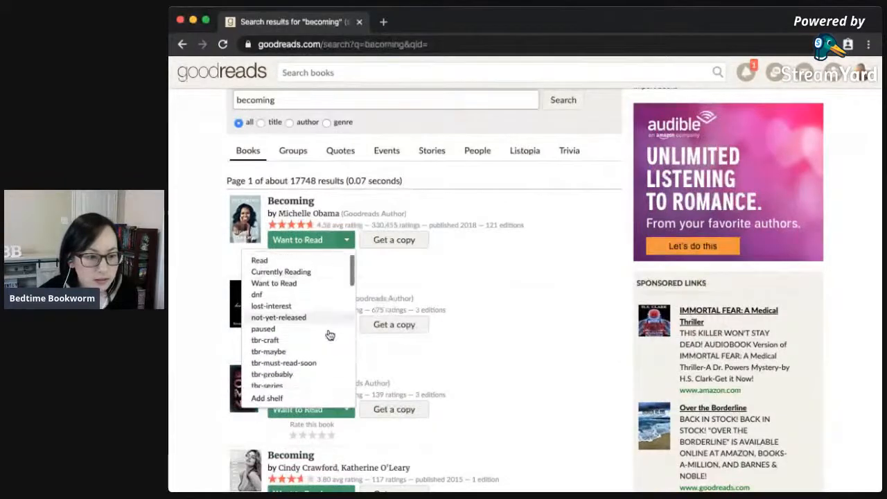
pyautogui.click(319, 361)
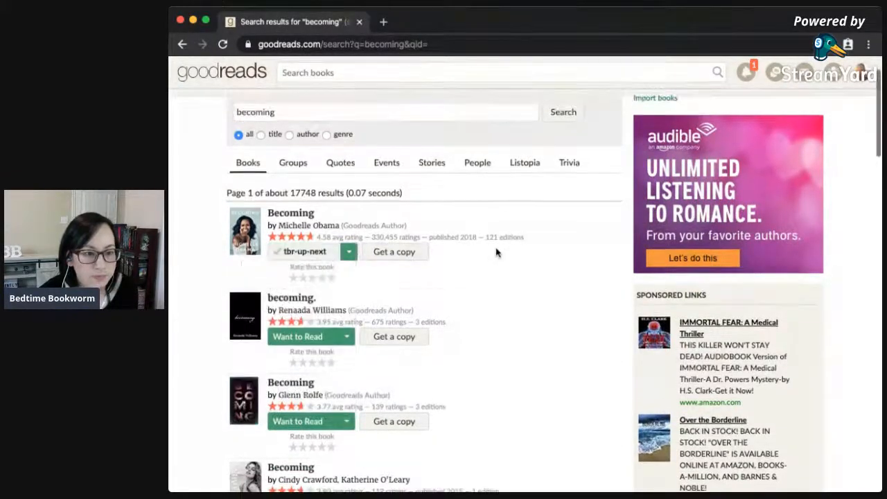
# Return to My Books and open the tbr-up-next shelf to review its books.
pyautogui.scroll(1, 498, 253)
pyautogui.click(468, 104)
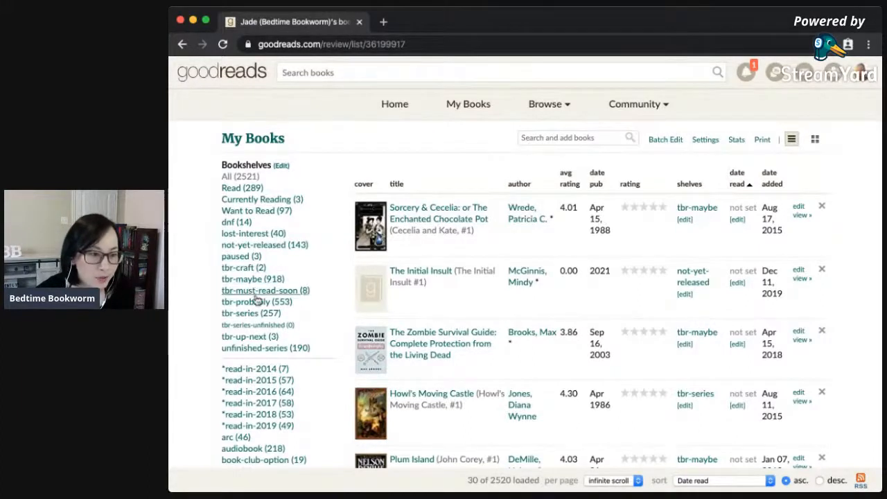
pyautogui.click(255, 334)
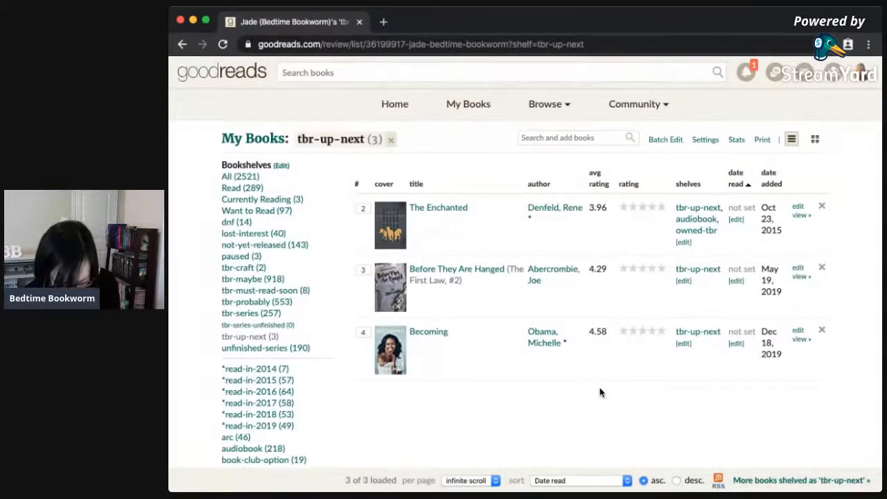
# Search within My Books for "bright we burn".
pyautogui.click(575, 138)
pyautogui.write('bright we burn')
pyautogui.press('Return')
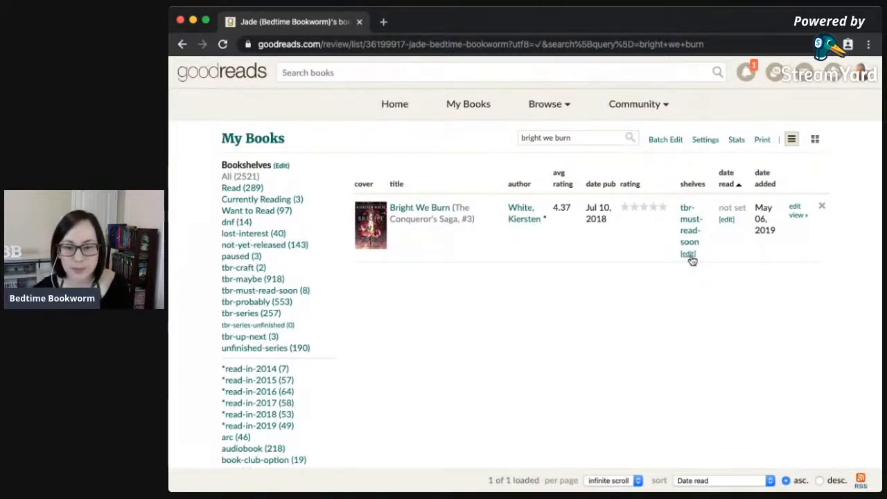
# Move Bright We Burn (The Conqueror's Saga, #3) to the tbr-up-next shelf.
pyautogui.click(688, 254)
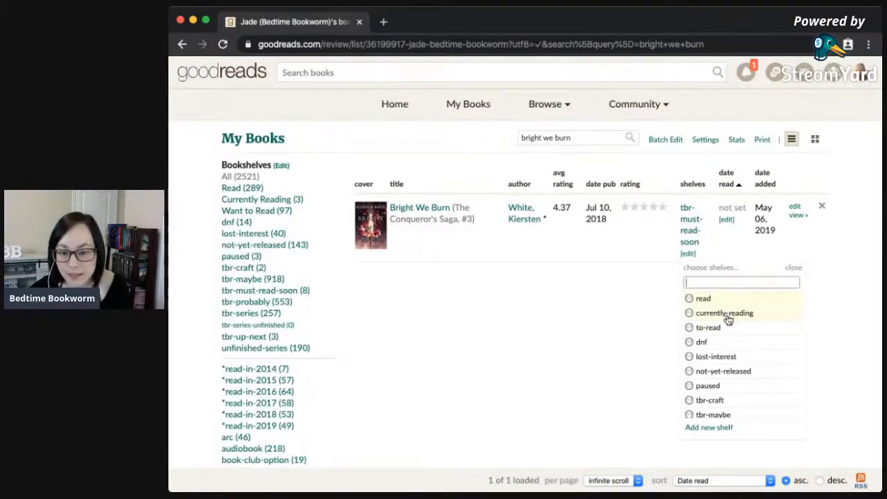
pyautogui.scroll(-1, 762, 364)
pyautogui.scroll(-3, 763, 379)
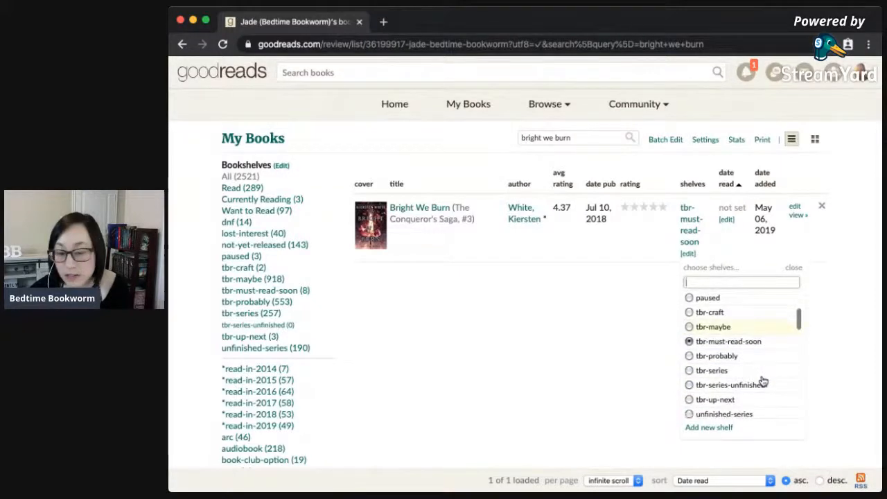
pyautogui.scroll(2, 760, 356)
pyautogui.scroll(3, 760, 357)
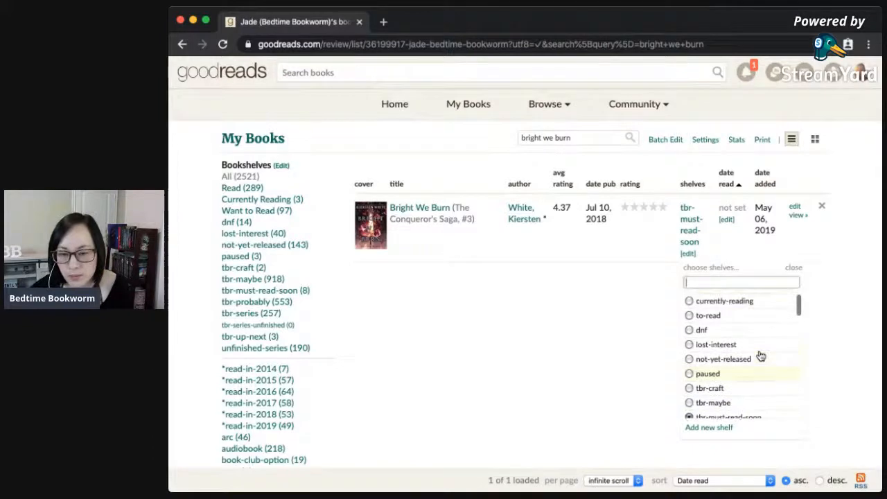
pyautogui.scroll(1, 760, 356)
pyautogui.scroll(-6, 769, 404)
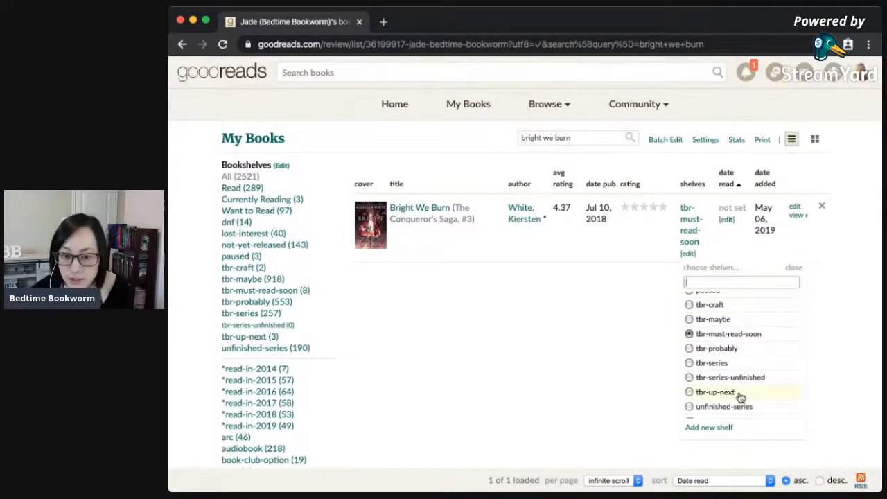
pyautogui.click(740, 393)
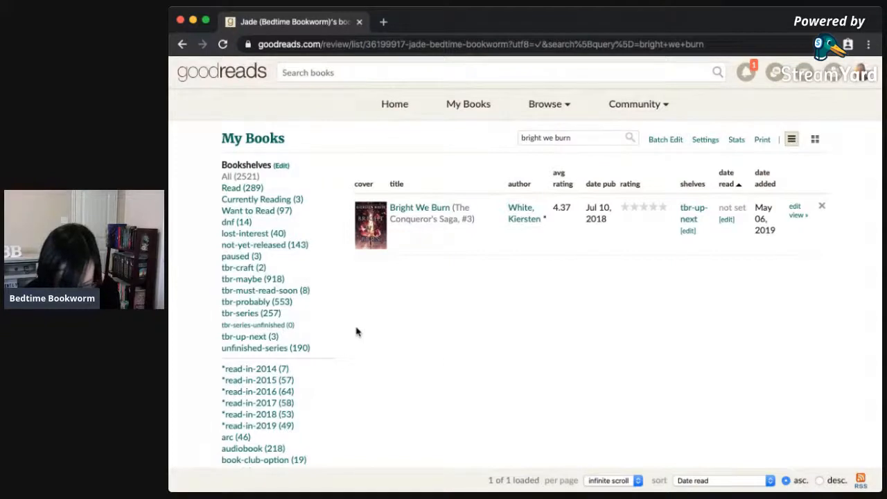
# Search within My Books for "imprison the sky".
pyautogui.tripleClick(547, 138)
pyautogui.write('i')
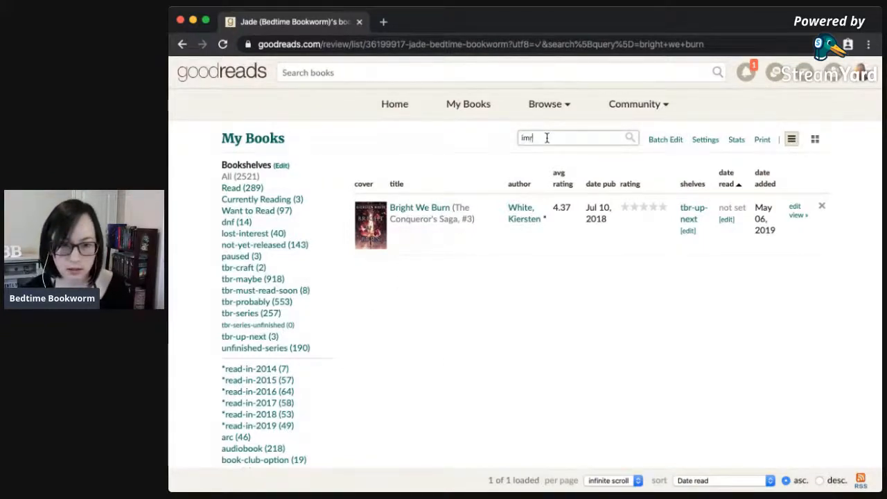
pyautogui.write('mprison the sky')
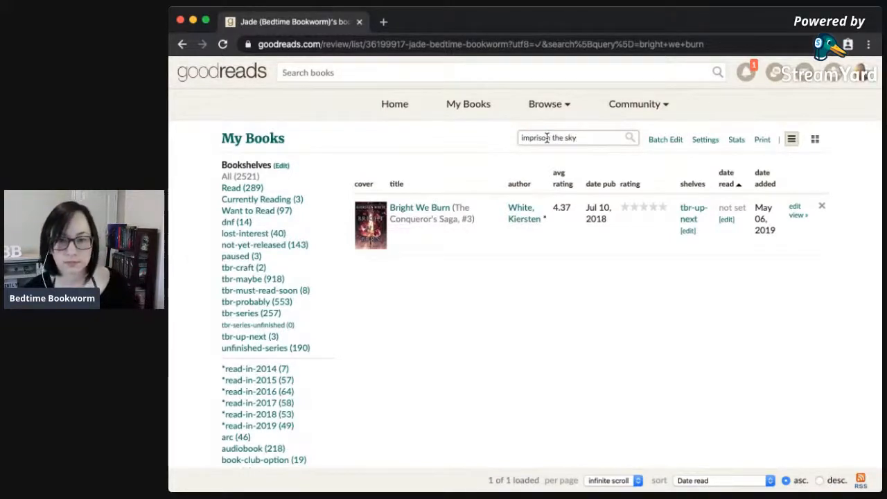
pyautogui.click(631, 139)
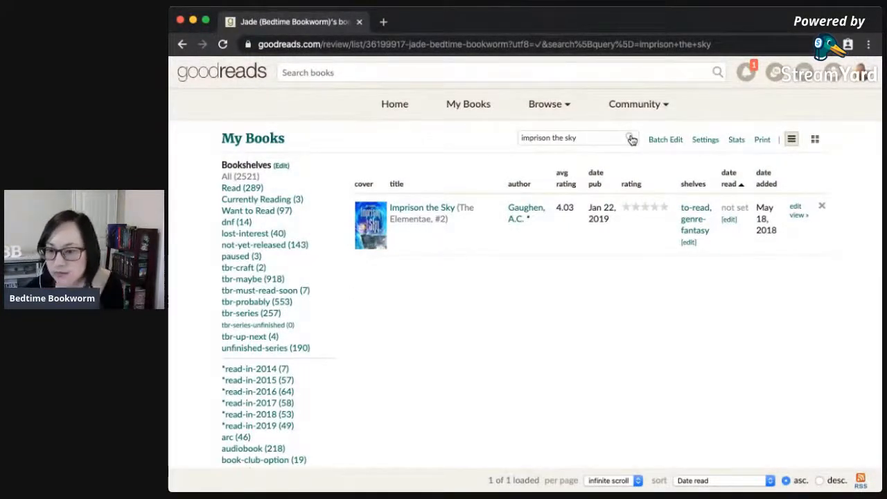
# Move Imprison the Sky (The Elementae, #2) to the tbr-up-next shelf, and open that shelf's book list.
pyautogui.click(695, 244)
pyautogui.scroll(-2, 745, 369)
pyautogui.scroll(-1, 749, 398)
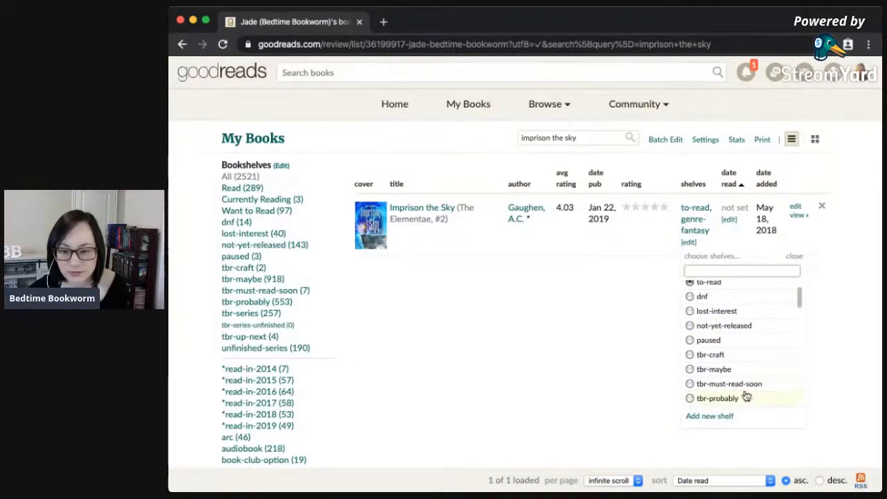
pyautogui.scroll(-1, 743, 377)
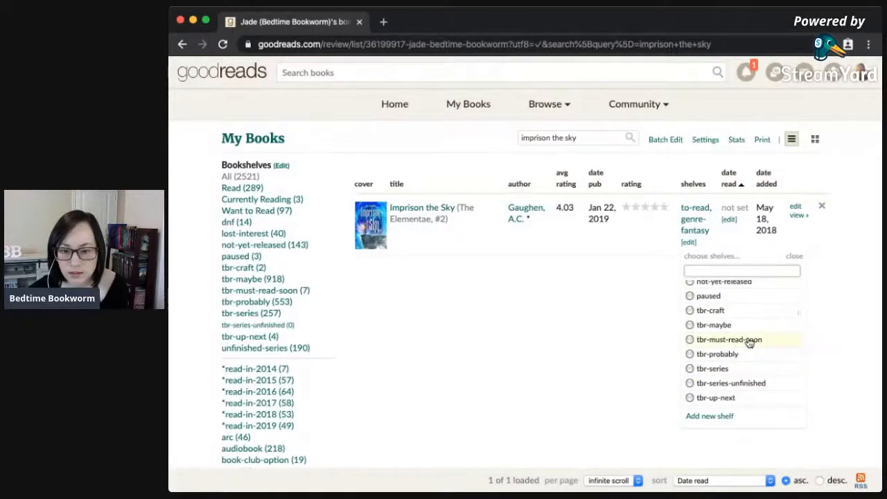
pyautogui.click(744, 399)
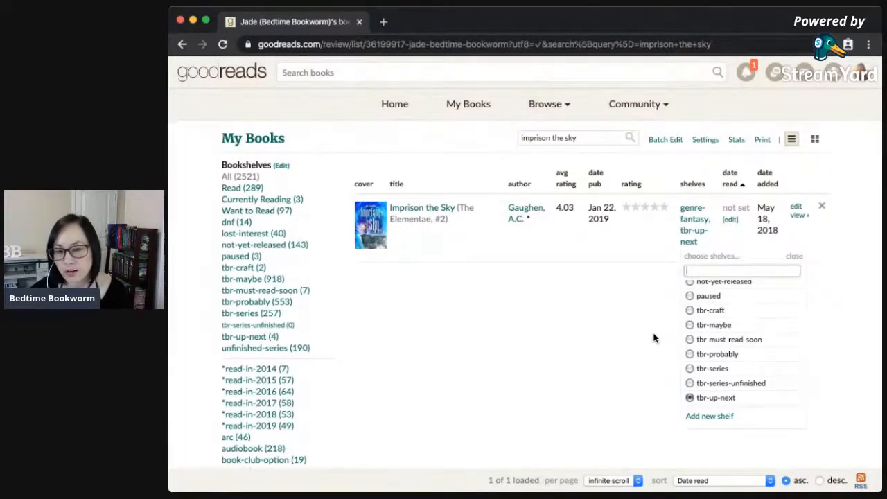
pyautogui.click(647, 368)
pyautogui.click(255, 337)
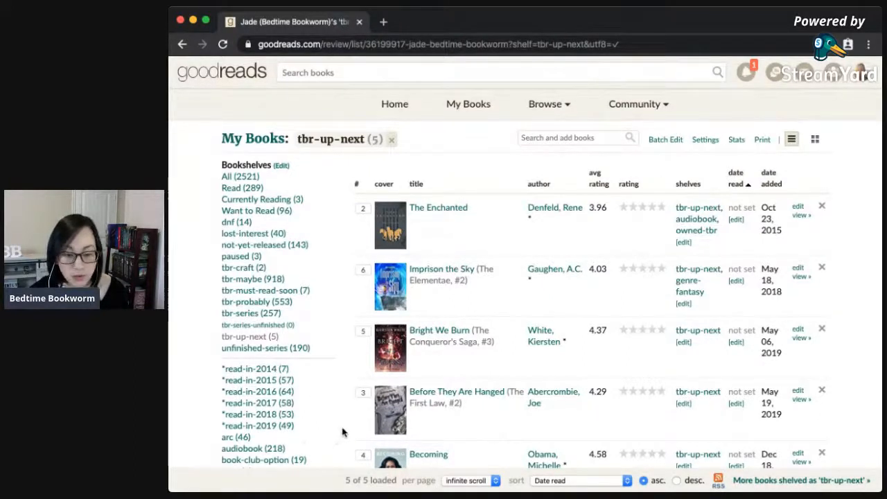
# Review the books on the tbr-up-next shelf, and open the tbr-must-read-soon shelf's book list.
pyautogui.scroll(-1, 466, 410)
pyautogui.scroll(-2, 466, 410)
pyautogui.scroll(2, 466, 410)
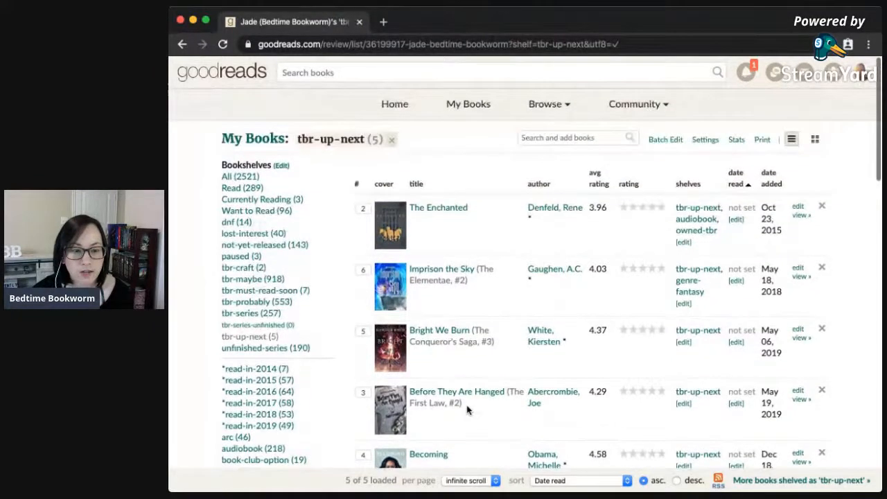
pyautogui.scroll(-1, 503, 425)
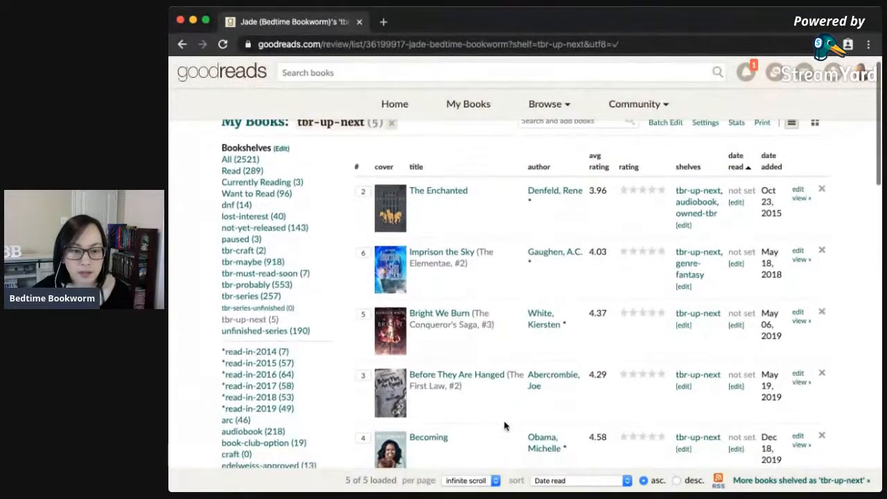
pyautogui.scroll(-1, 504, 425)
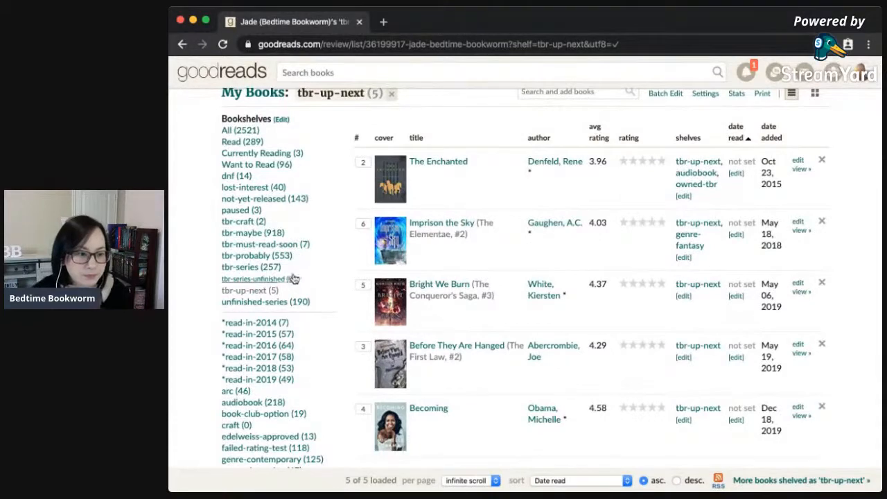
pyautogui.click(254, 245)
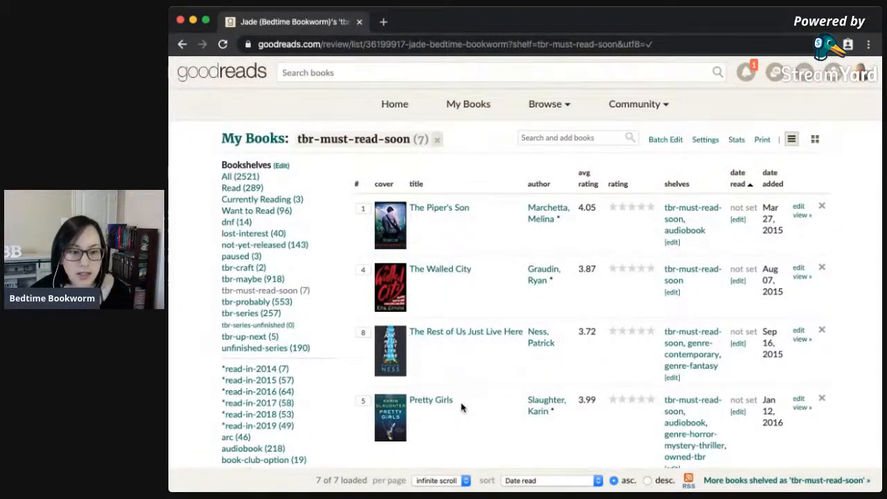
# Move Pretty Girls from the tbr-must-read-soon shelf to the to-read shelf.
pyautogui.scroll(-3, 461, 407)
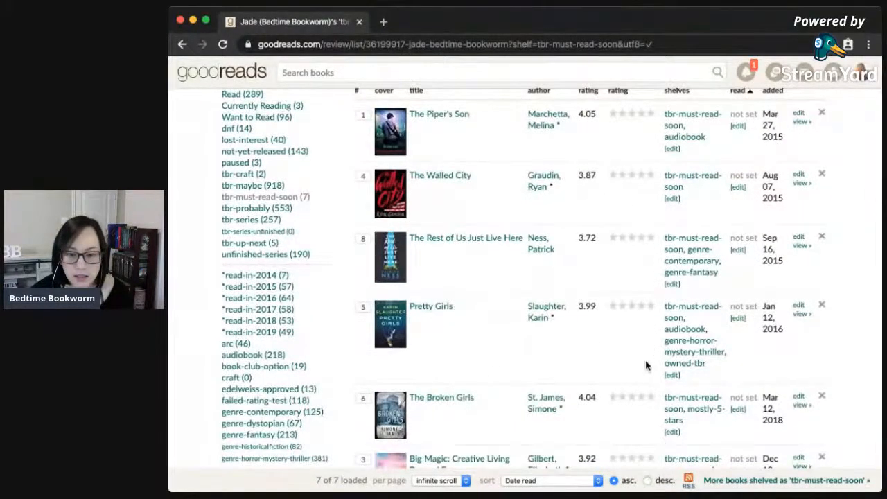
pyautogui.click(672, 376)
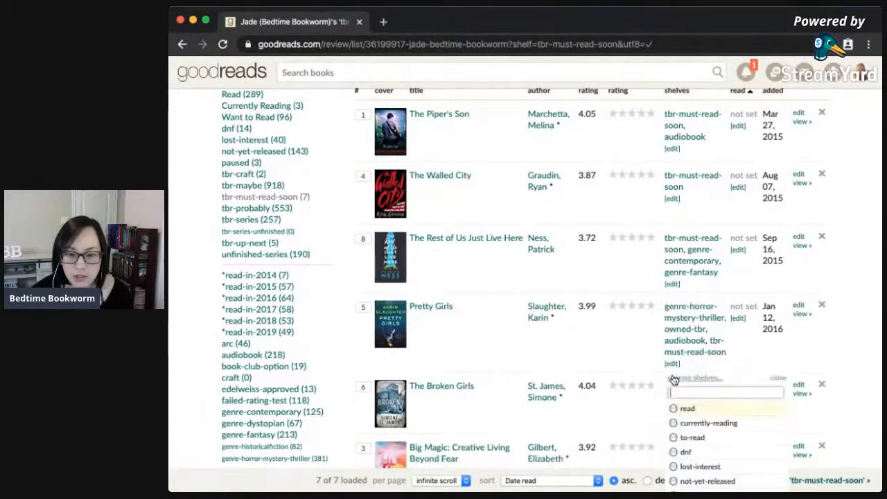
pyautogui.click(693, 438)
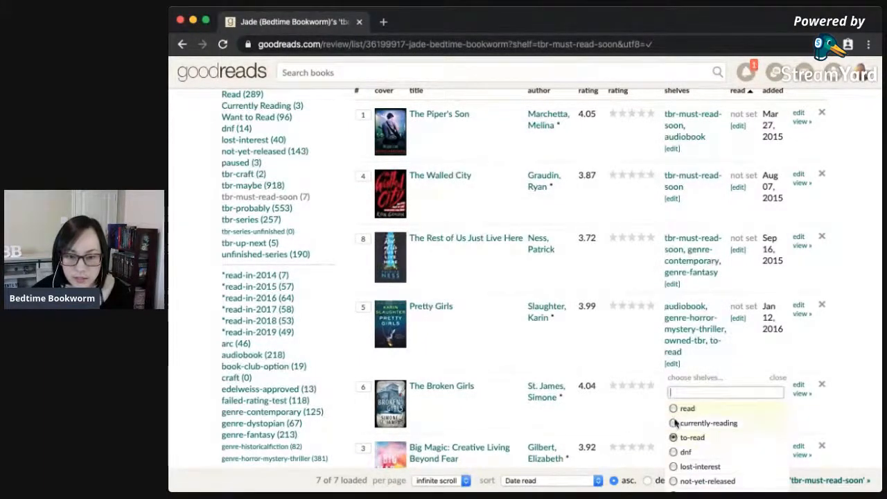
pyautogui.click(606, 352)
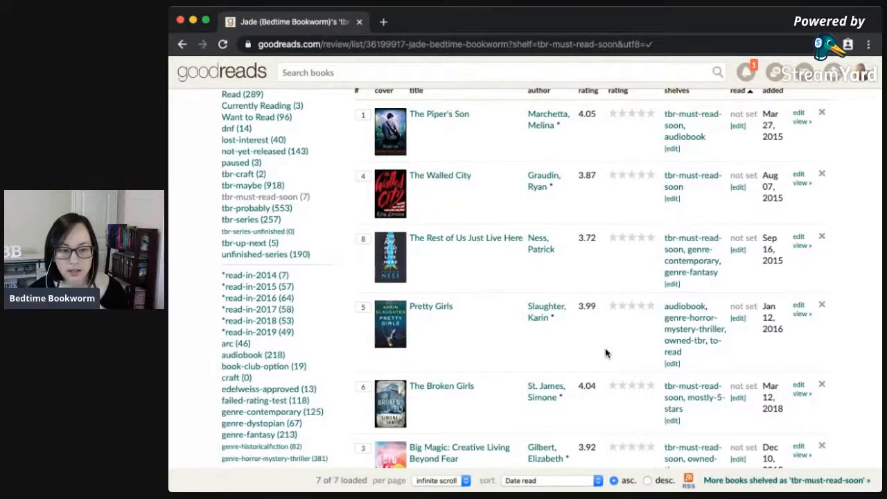
# Check the remaining books on the tbr-must-read-soon shelf, and search within My Books for "queens of innis lear".
pyautogui.scroll(-1, 604, 354)
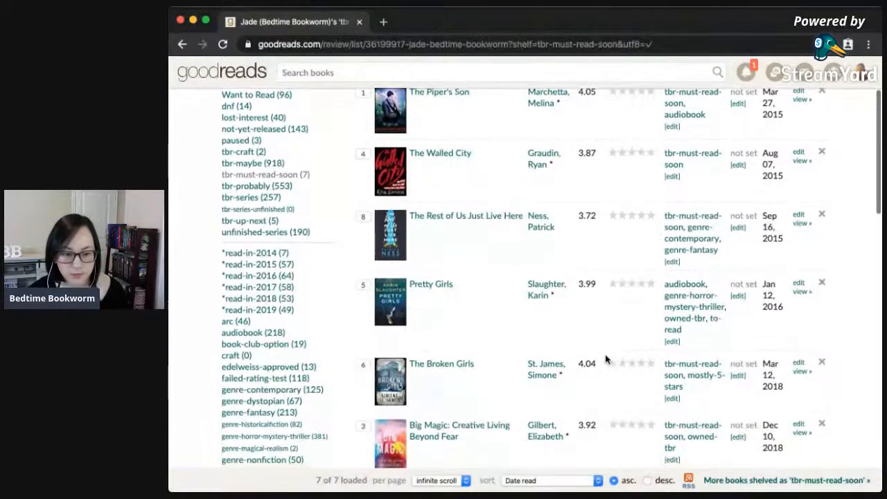
pyautogui.scroll(-5, 593, 394)
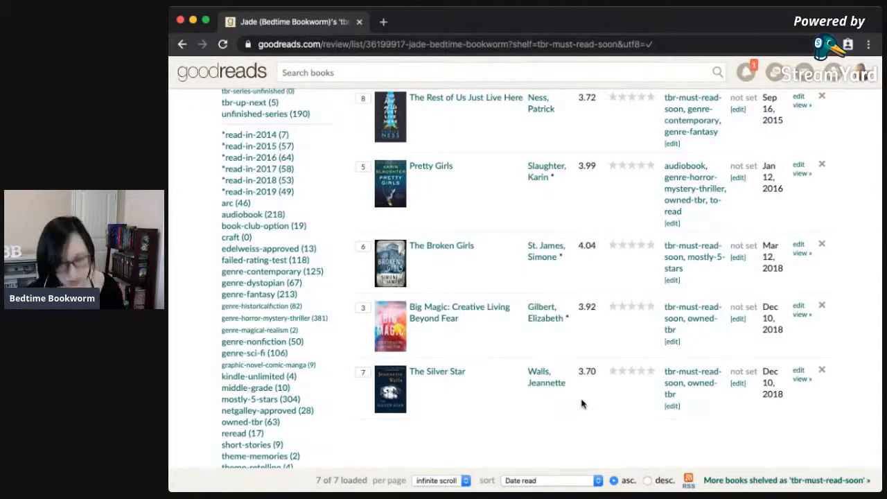
pyautogui.scroll(10, 582, 402)
pyautogui.click(555, 137)
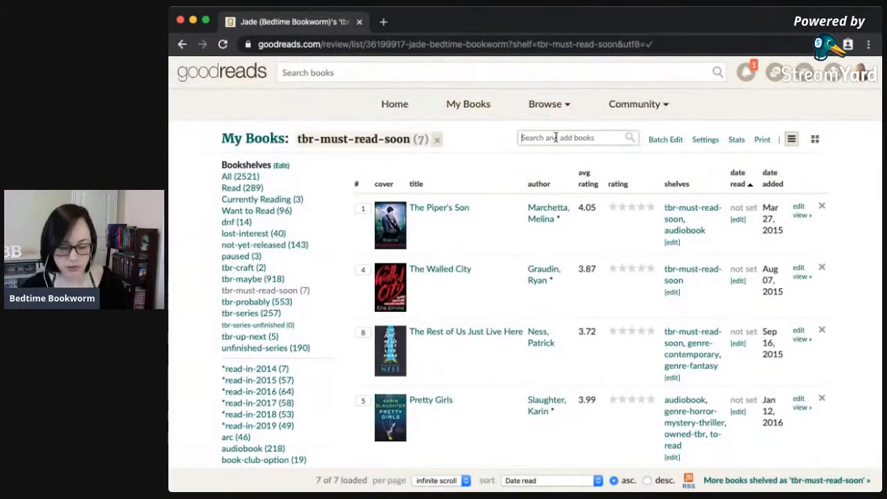
pyautogui.write('queens of innis lear')
pyautogui.press('Return')
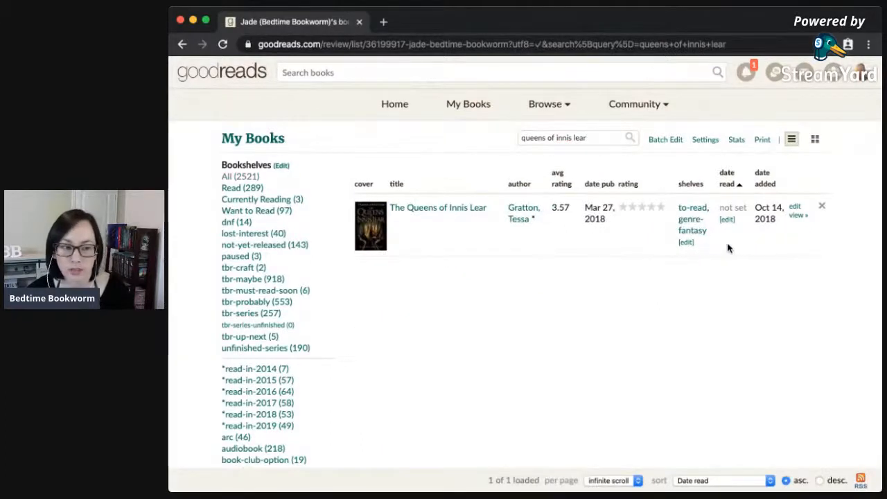
# Move The Queens of Innis Lear from to-read to the tbr-must-read-soon shelf.
pyautogui.click(686, 246)
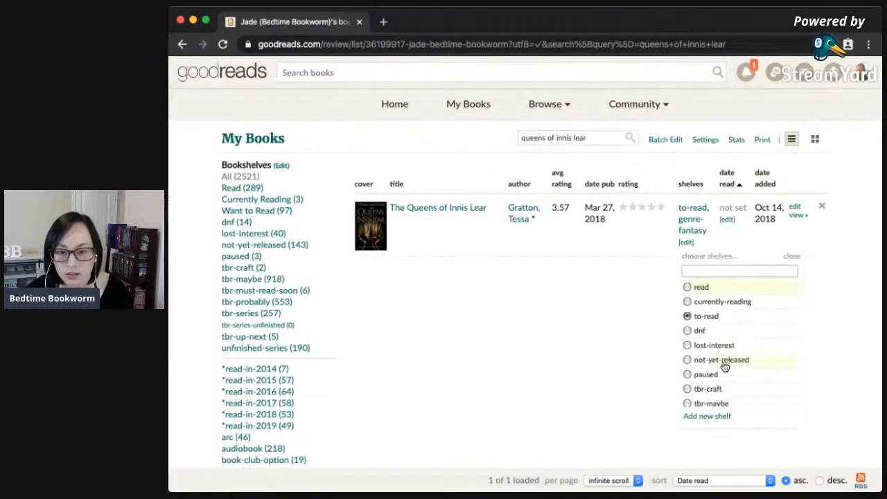
pyautogui.scroll(-1, 729, 381)
pyautogui.scroll(-1, 729, 381)
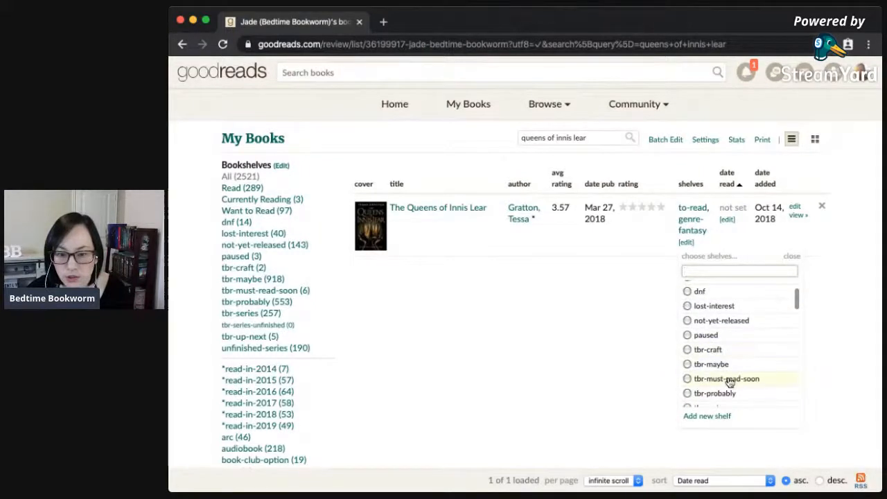
pyautogui.click(733, 379)
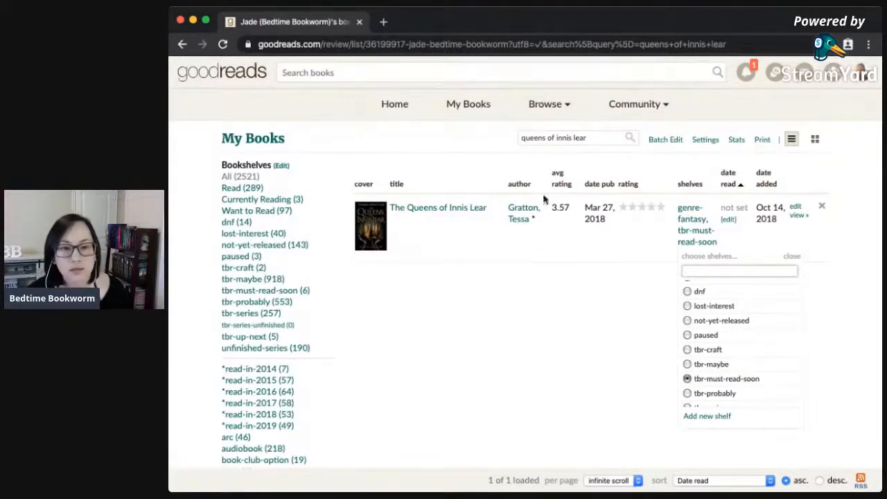
# Search within My Books for "children of time".
pyautogui.tripleClick(533, 137)
pyautogui.write('children of i')
pyautogui.write('ime')
pyautogui.press('Return')
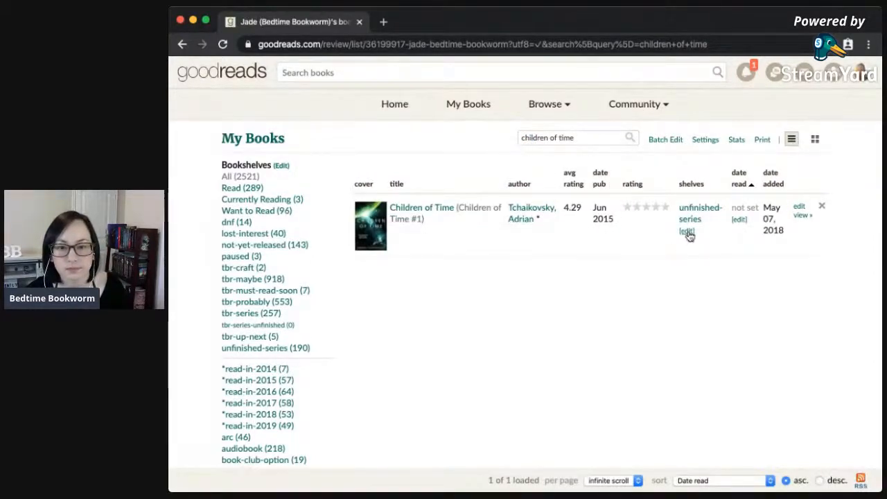
# Move Children of Time (Children of Time #1) from unfinished-series to the tbr-must-read-soon shelf.
pyautogui.click(687, 232)
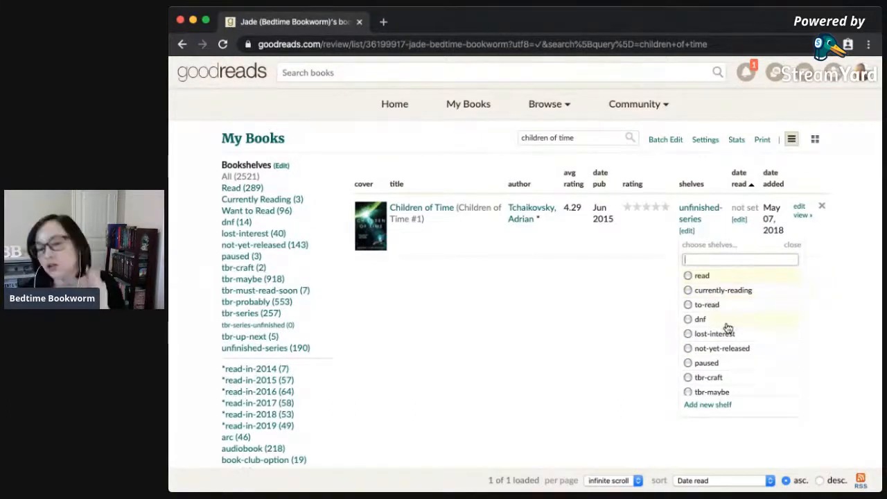
pyautogui.scroll(-3, 741, 361)
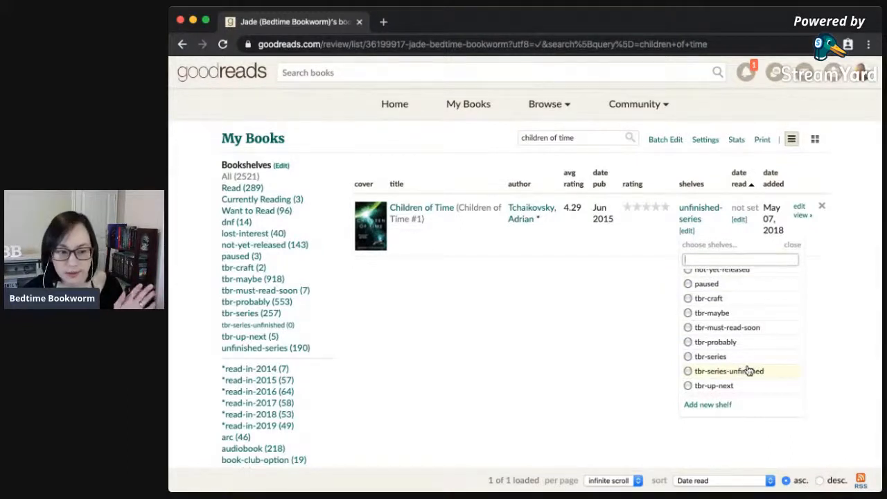
pyautogui.scroll(-2, 748, 374)
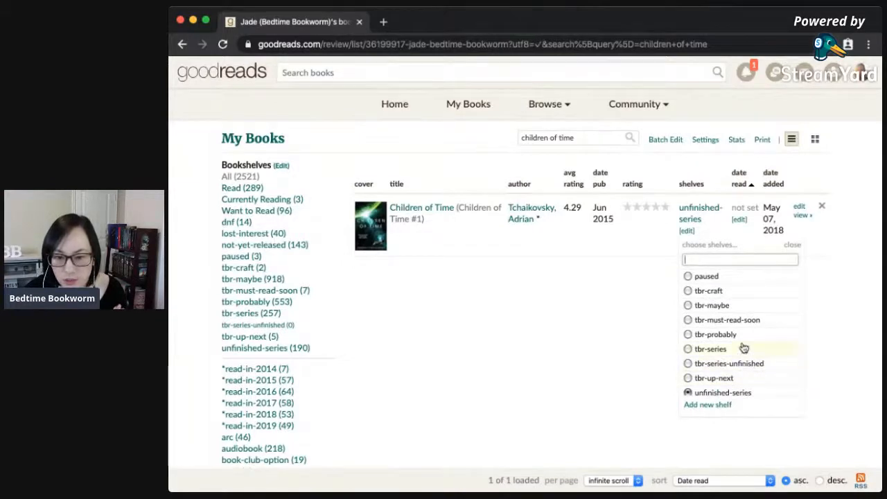
pyautogui.click(733, 322)
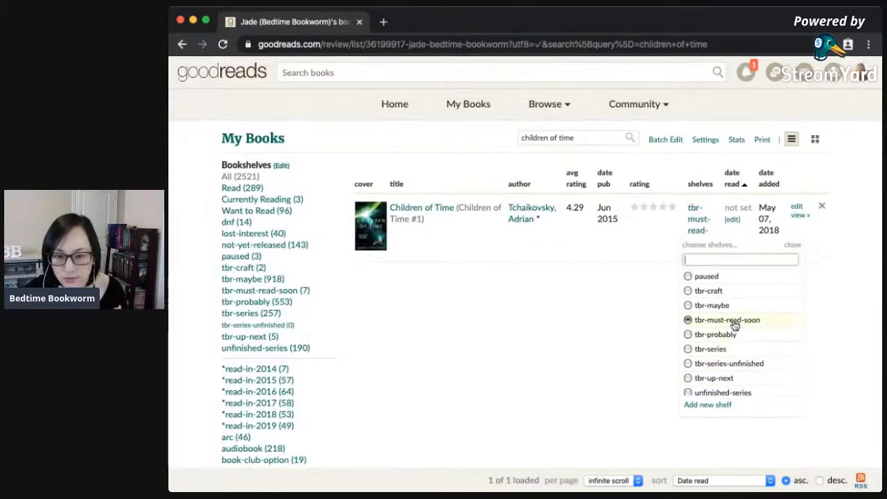
pyautogui.click(613, 319)
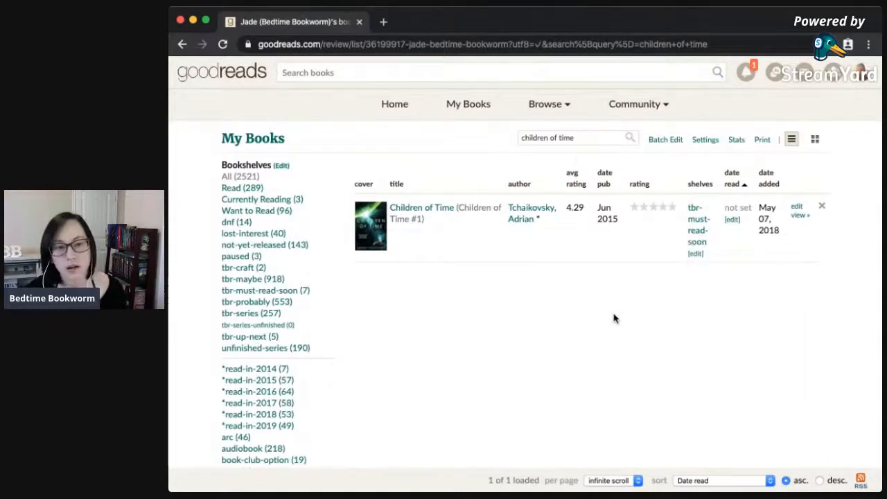
# Search within My Books for "under the never sky".
pyautogui.doubleClick(594, 139)
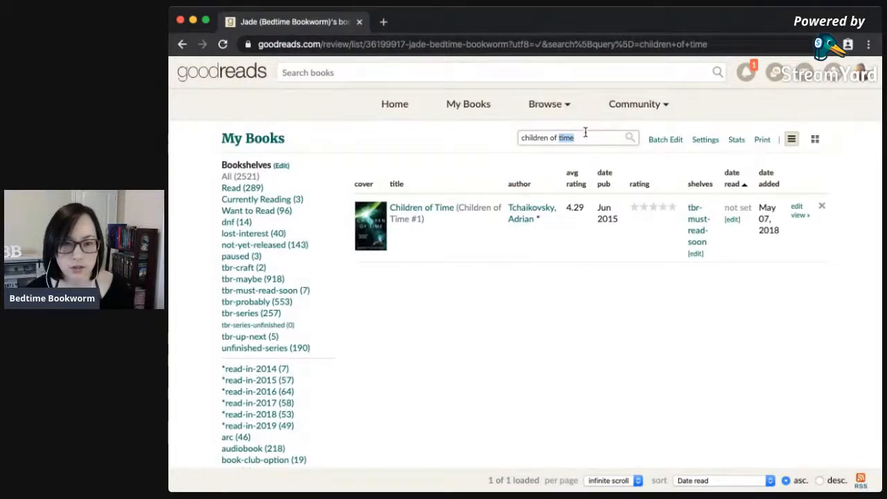
pyautogui.tripleClick(584, 136)
pyautogui.write('un')
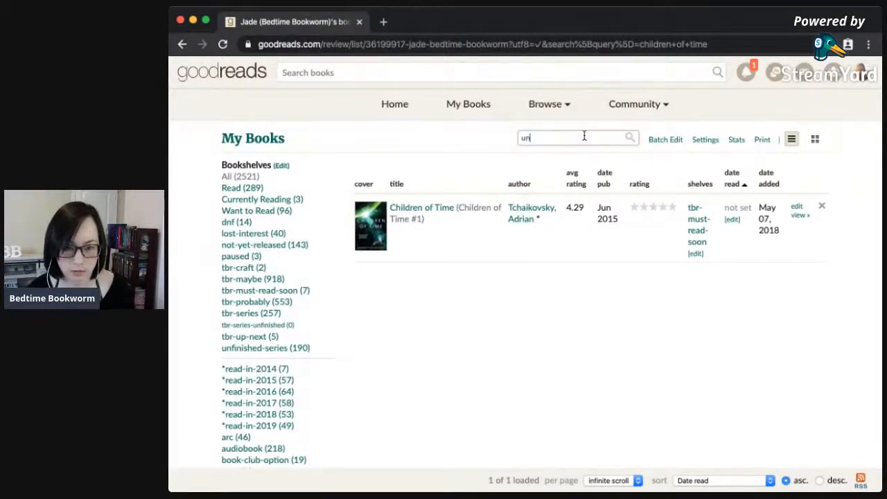
pyautogui.write('der th')
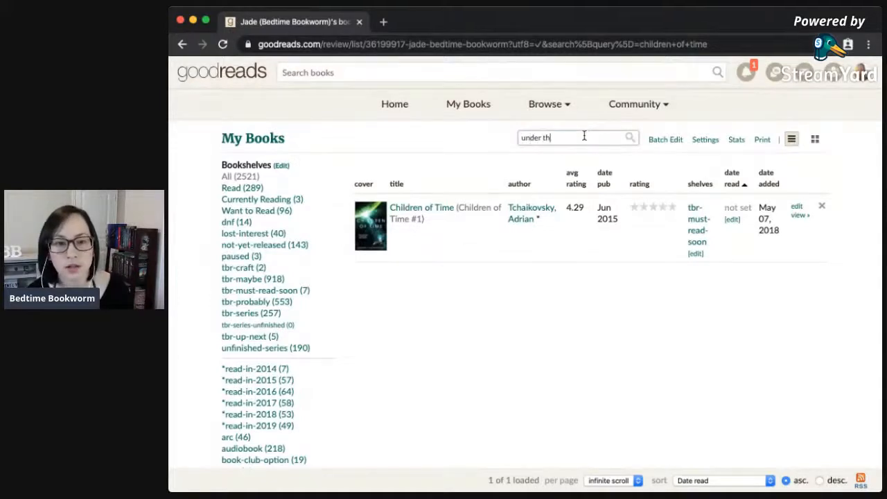
pyautogui.write('e newer sky')
pyautogui.press('Return')
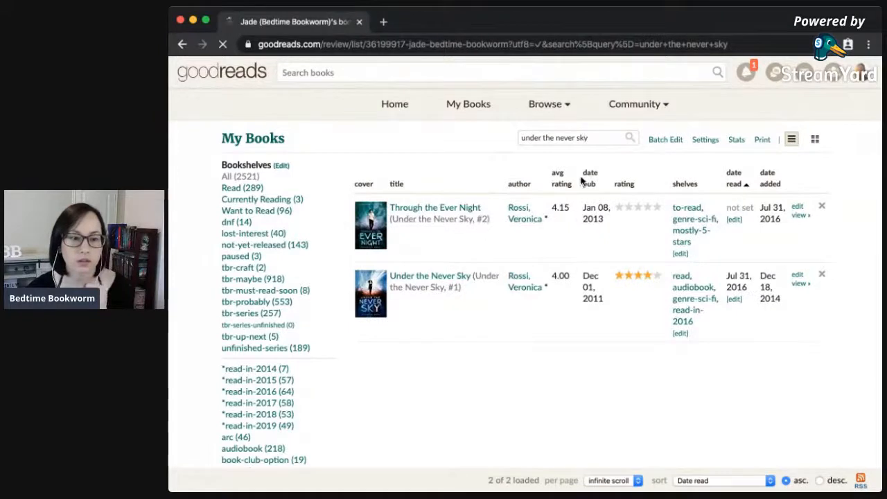
# Open the book page of Under the Never Sky (#1) in a new tab and list all its editions.
pyautogui.keyDown('super'); pyautogui.click(434, 292); pyautogui.keyUp('super')
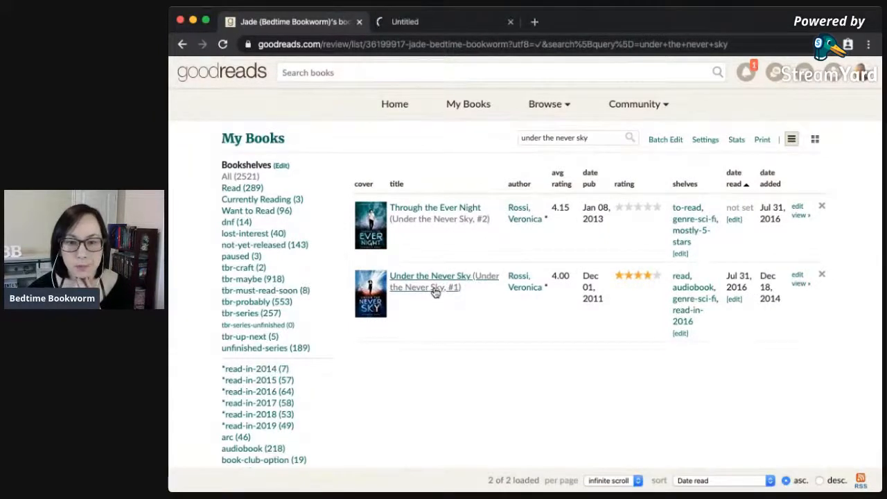
pyautogui.click(447, 22)
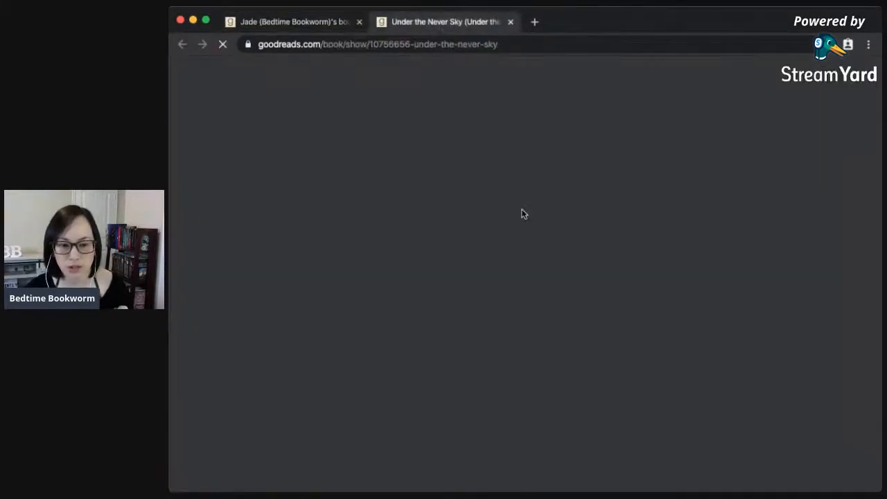
pyautogui.scroll(-3, 580, 338)
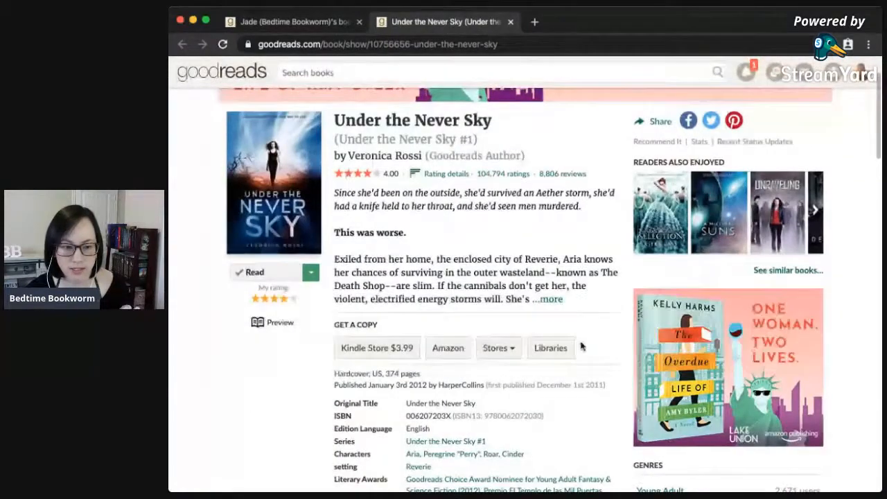
pyautogui.scroll(-1, 584, 377)
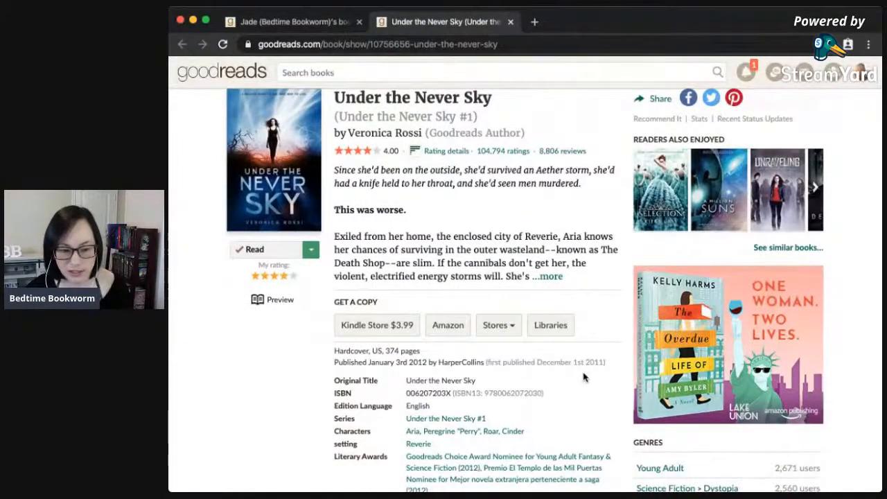
pyautogui.scroll(-3, 583, 377)
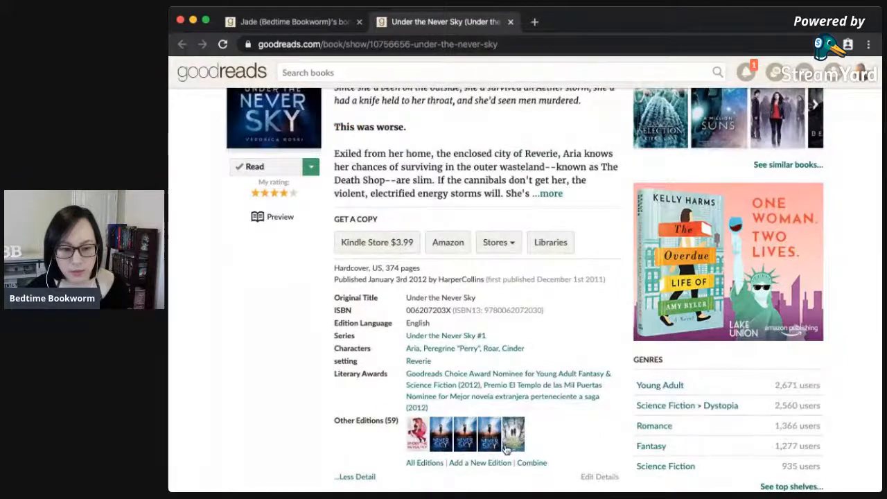
pyautogui.click(424, 463)
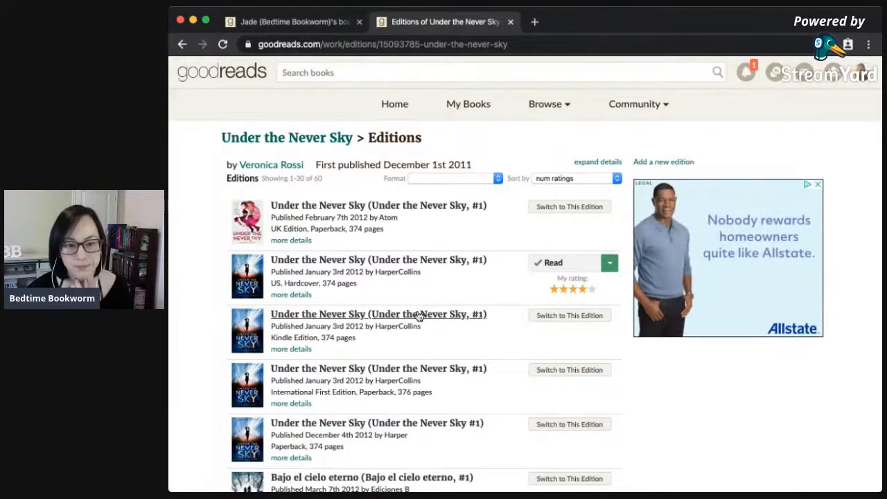
# Open the Kindle edition of Under the Never Sky published by HarperCollins and start a new review entry for it.
pyautogui.click(419, 315)
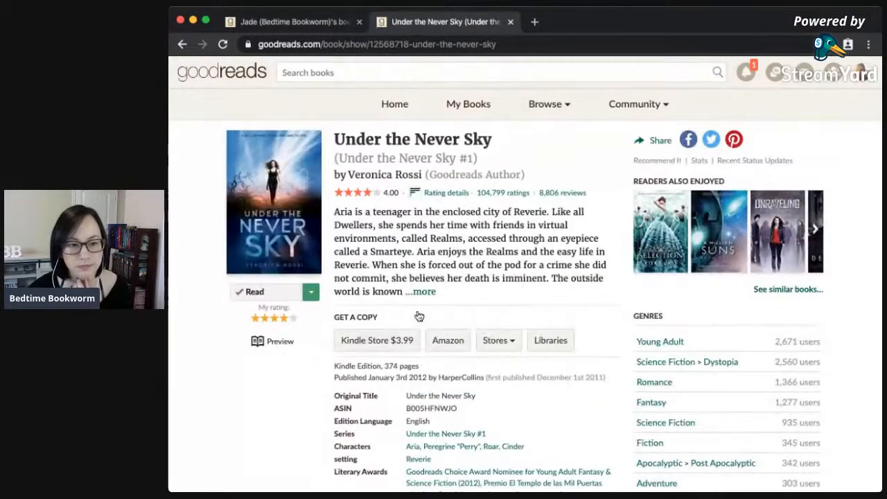
pyautogui.scroll(-3, 572, 388)
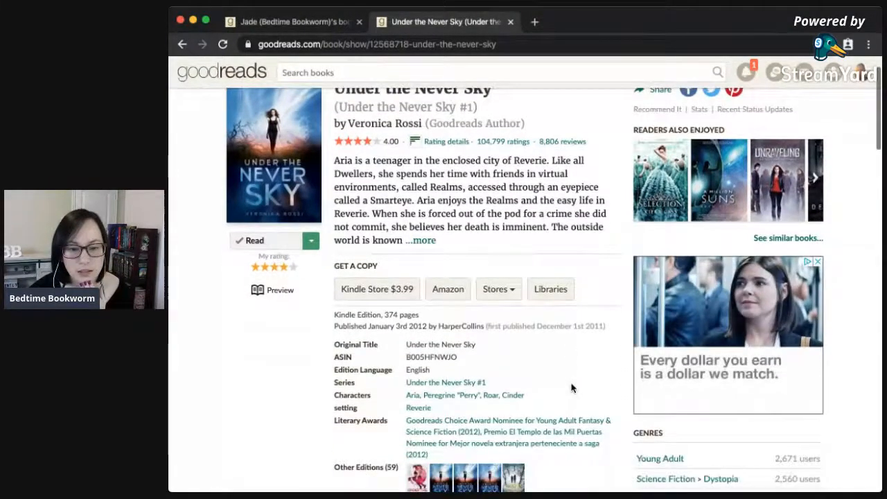
pyautogui.scroll(-2, 573, 388)
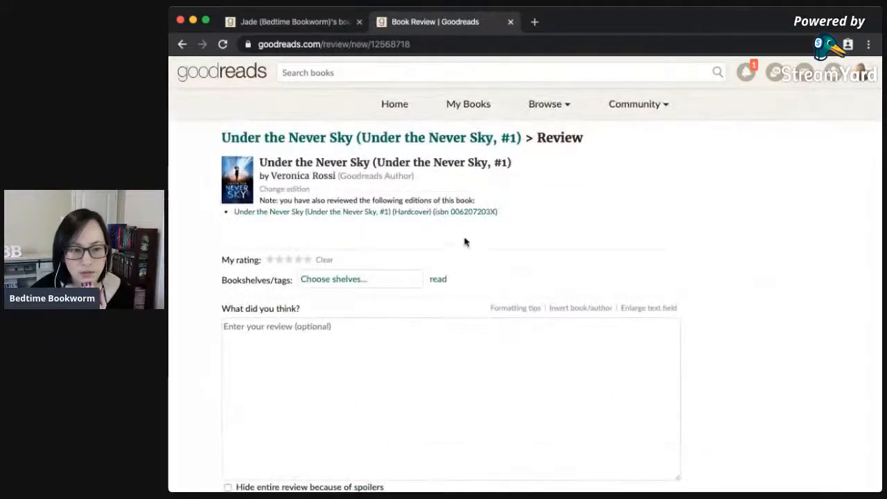
# Assign the Kindle edition of Under the Never Sky to the tbr-must-read-soon shelf instead of read.
pyautogui.click(381, 280)
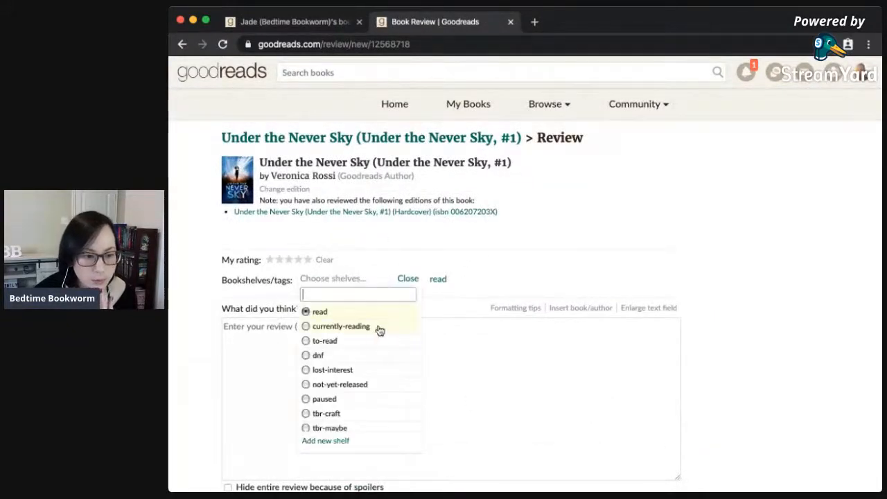
pyautogui.scroll(-3, 368, 405)
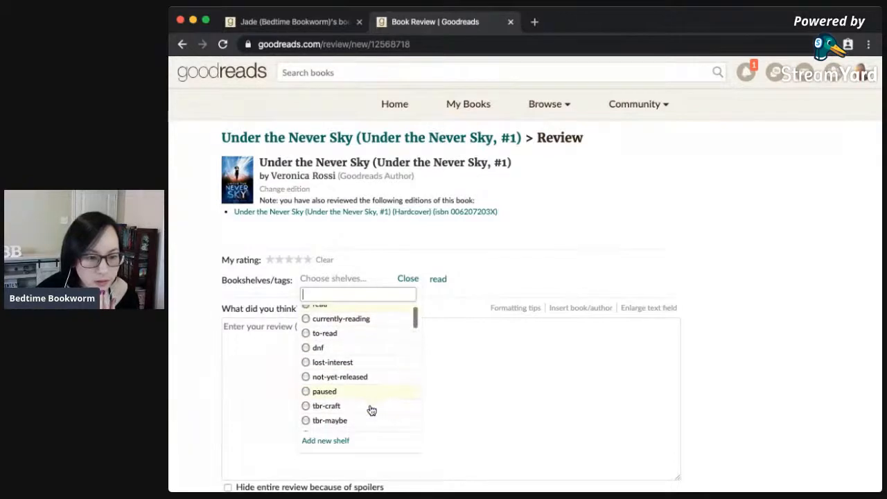
pyautogui.scroll(-4, 383, 414)
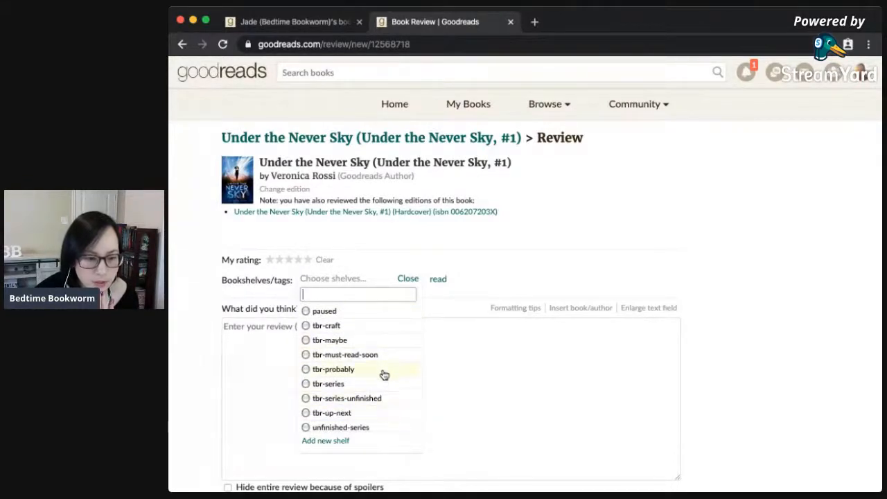
pyautogui.click(383, 361)
pyautogui.click(746, 333)
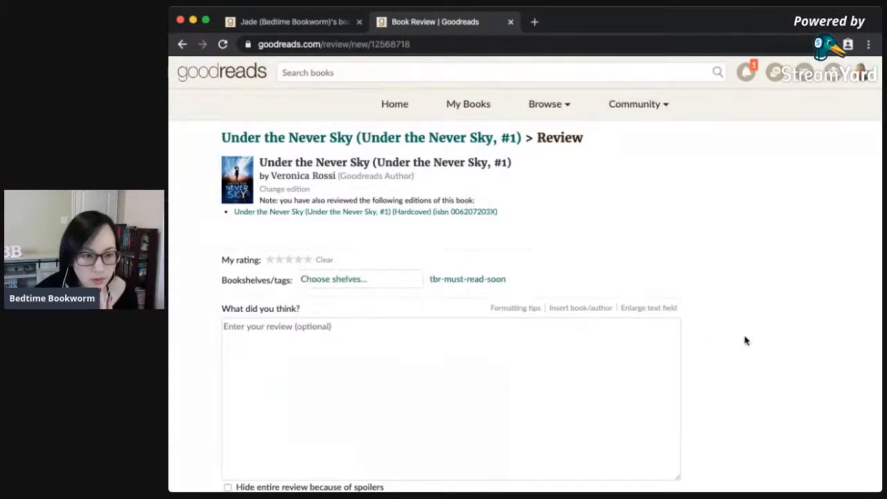
# Post the Under the Never Sky review entry without adding it to the update feed.
pyautogui.scroll(-5, 744, 358)
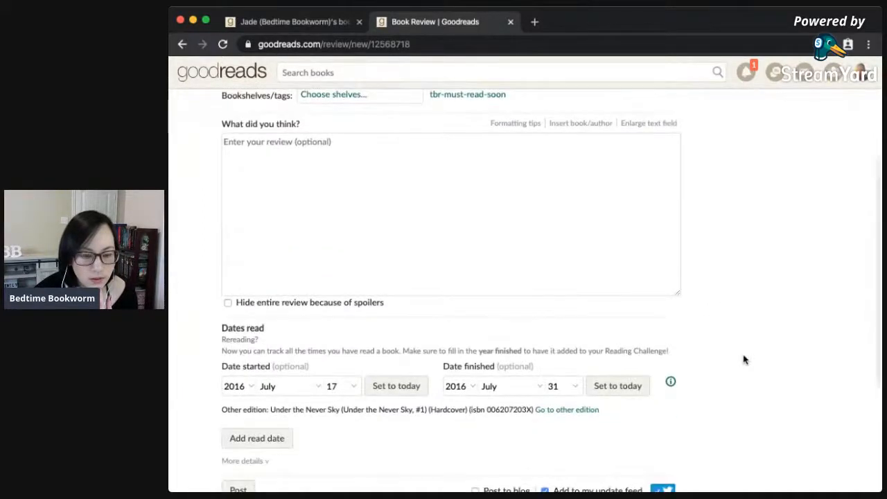
pyautogui.scroll(-2, 744, 358)
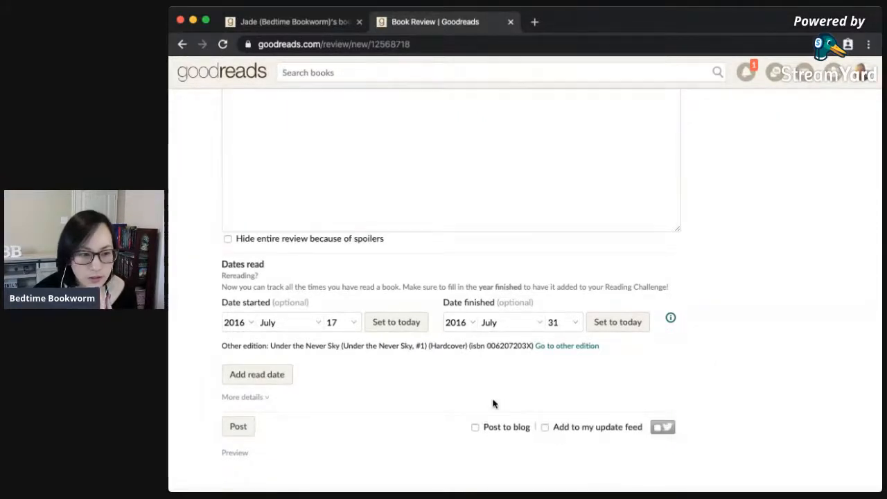
pyautogui.click(234, 429)
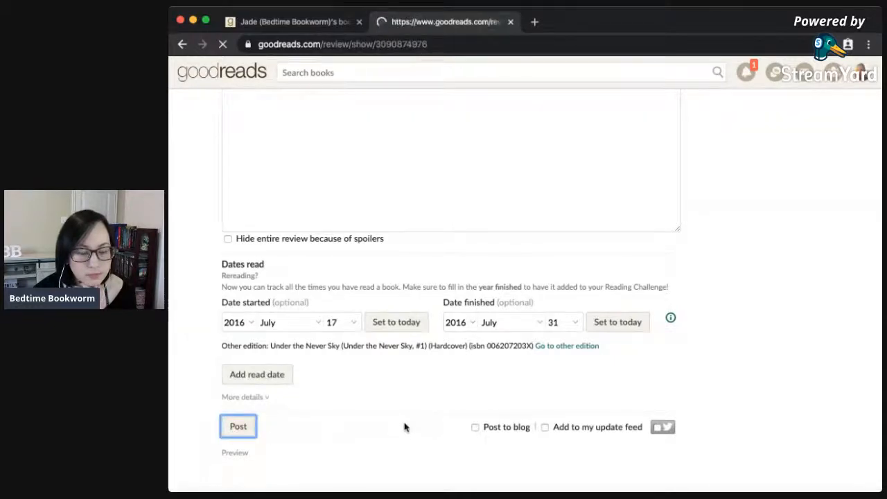
# Examine the posted entry's reading progress, then check the shelf of each Under the Never Sky edition in the full editions list.
pyautogui.scroll(-4, 499, 418)
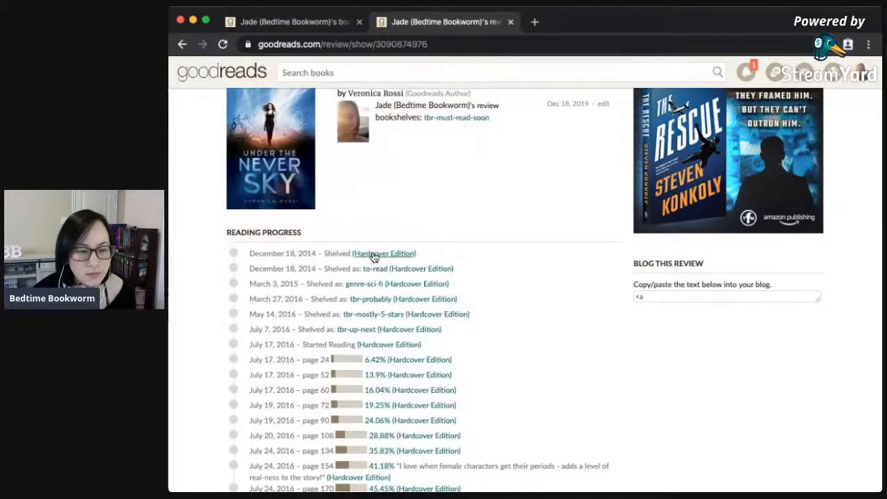
pyautogui.scroll(2, 470, 288)
pyautogui.scroll(-7, 469, 288)
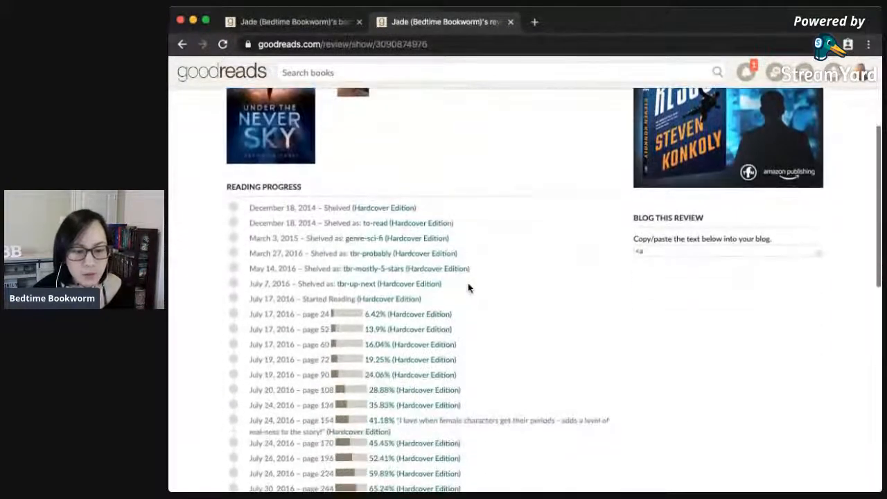
pyautogui.scroll(7, 469, 289)
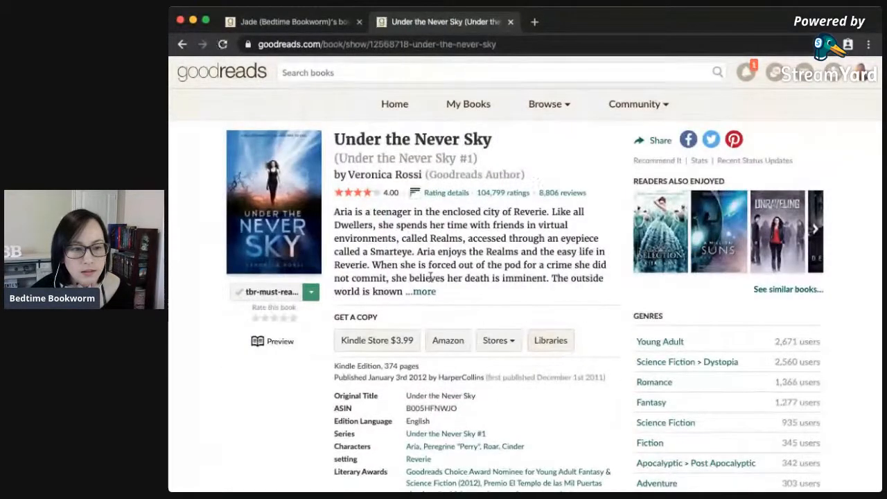
pyautogui.scroll(-3, 473, 321)
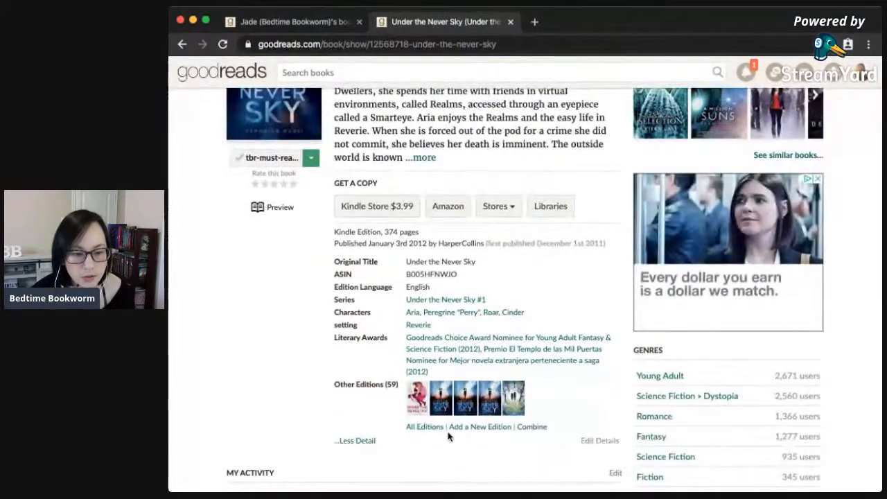
pyautogui.click(439, 430)
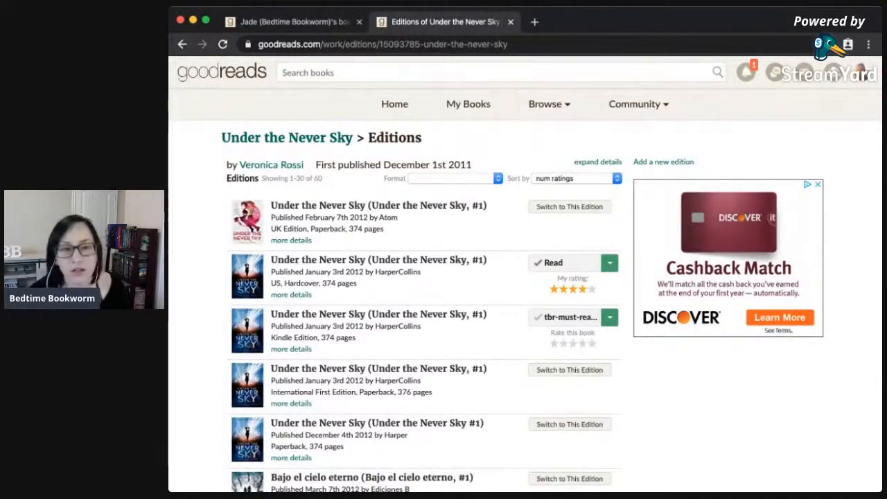
# Search all books for "the young", open The Young Elites (#1) and list all its editions.
pyautogui.click(440, 79)
pyautogui.write('s')
pyautogui.write('he young')
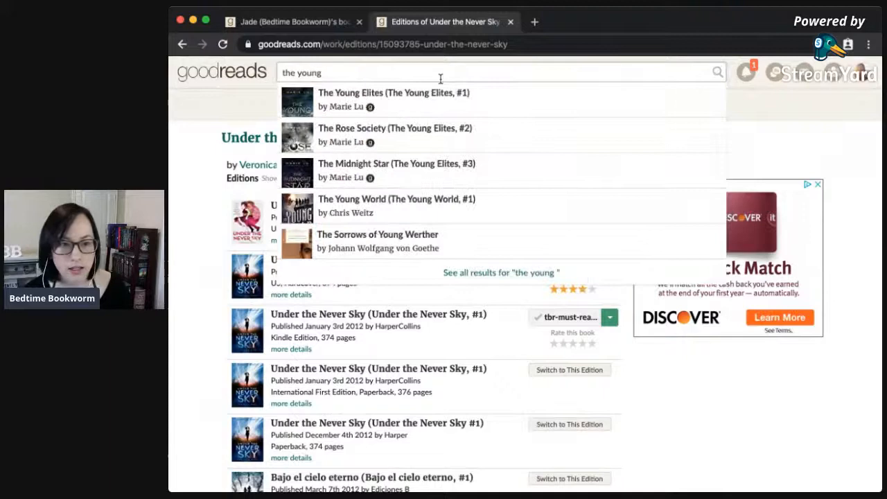
pyautogui.click(441, 109)
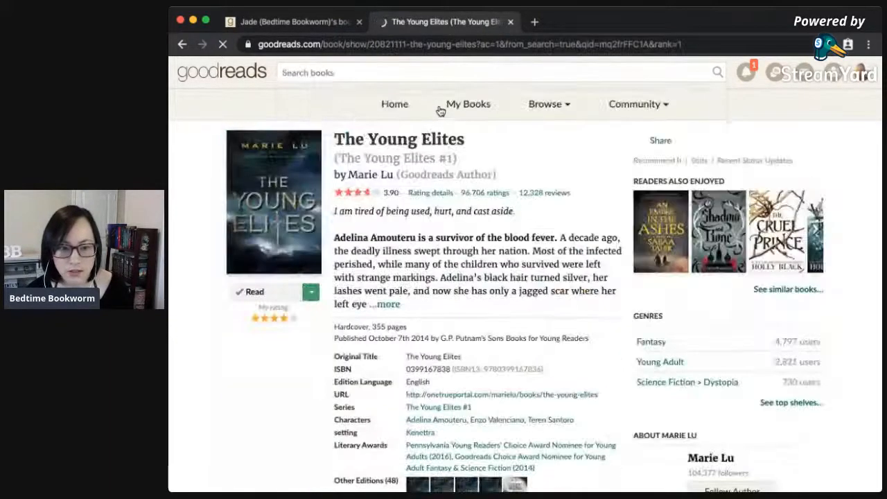
pyautogui.scroll(-3, 570, 328)
pyautogui.scroll(-2, 570, 327)
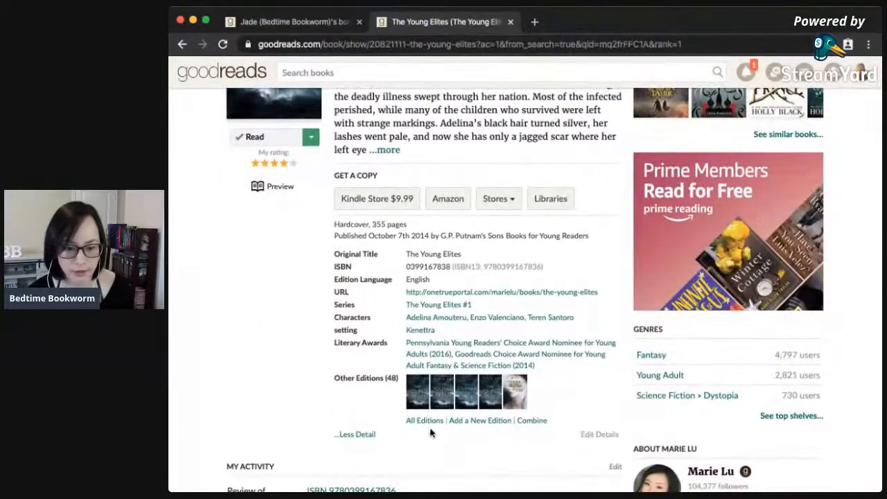
pyautogui.click(422, 421)
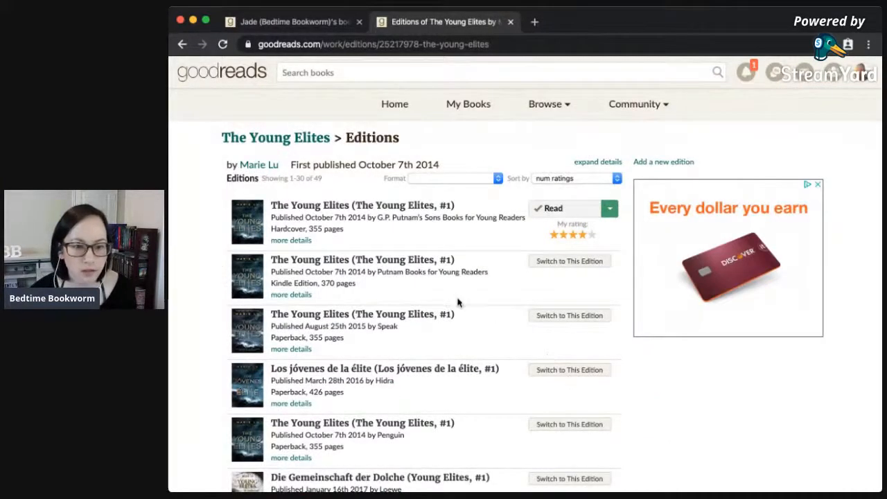
# Open the 370-page Kindle edition of The Young Elites and start a new review entry for it.
pyautogui.click(421, 262)
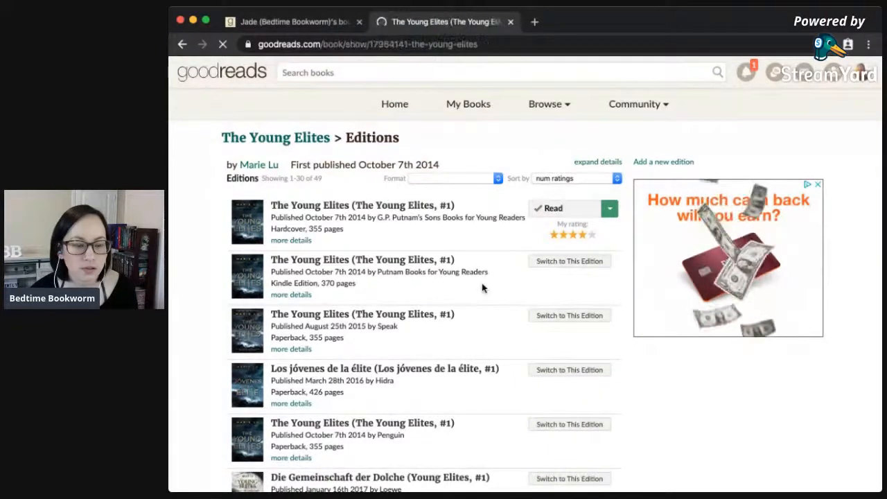
pyautogui.scroll(-1, 585, 374)
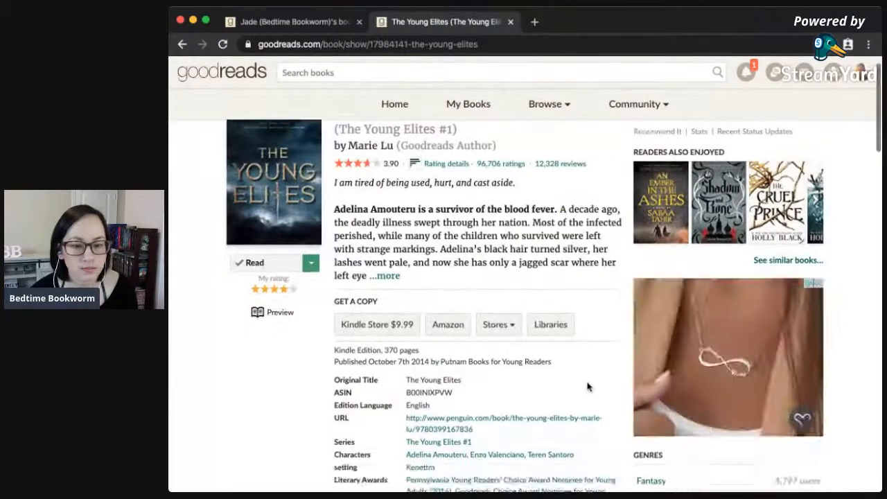
pyautogui.scroll(-5, 587, 387)
pyautogui.click(516, 395)
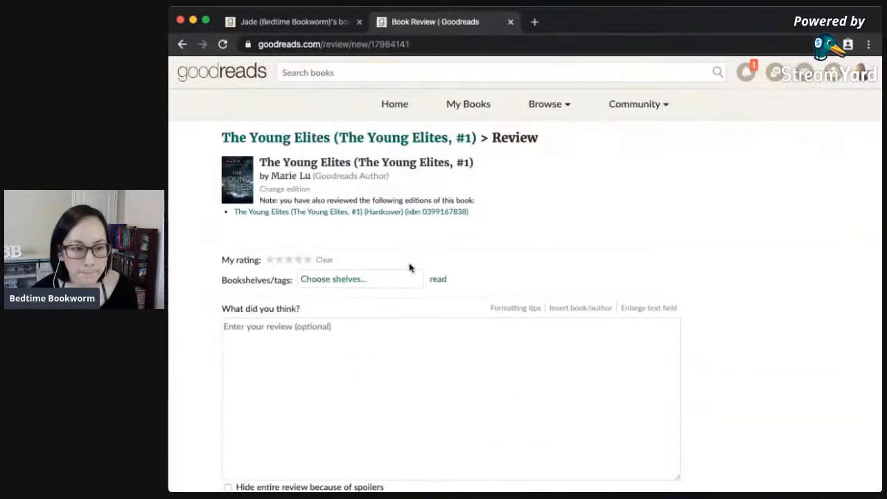
# Assign the Kindle edition of The Young Elites to the tbr-must-read-soon shelf instead of read.
pyautogui.click(404, 280)
pyautogui.scroll(-2, 390, 386)
pyautogui.click(388, 422)
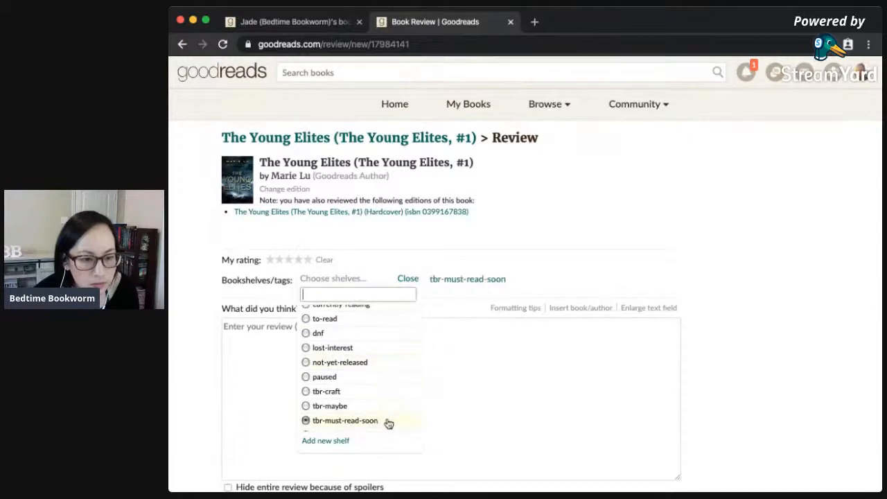
pyautogui.click(746, 354)
# Post The Young Elites entry without adding it to the update feed, and list all editions of the book again.
pyautogui.scroll(-3, 746, 360)
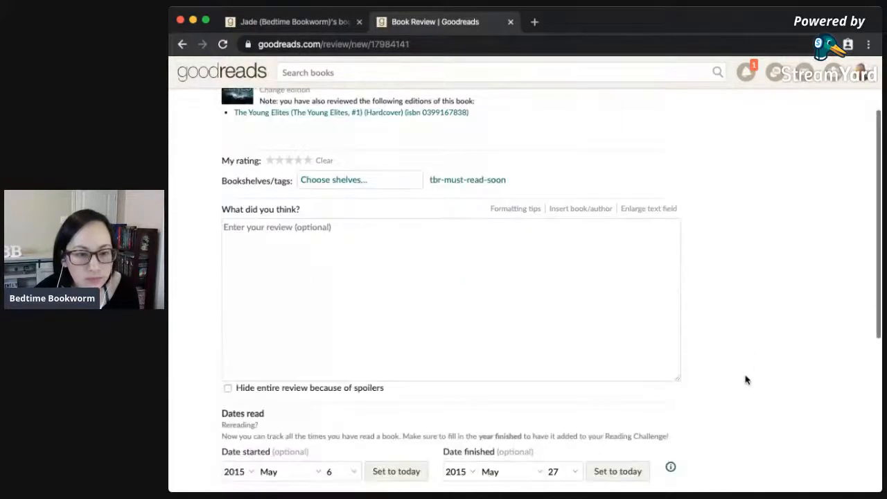
pyautogui.scroll(-1, 745, 380)
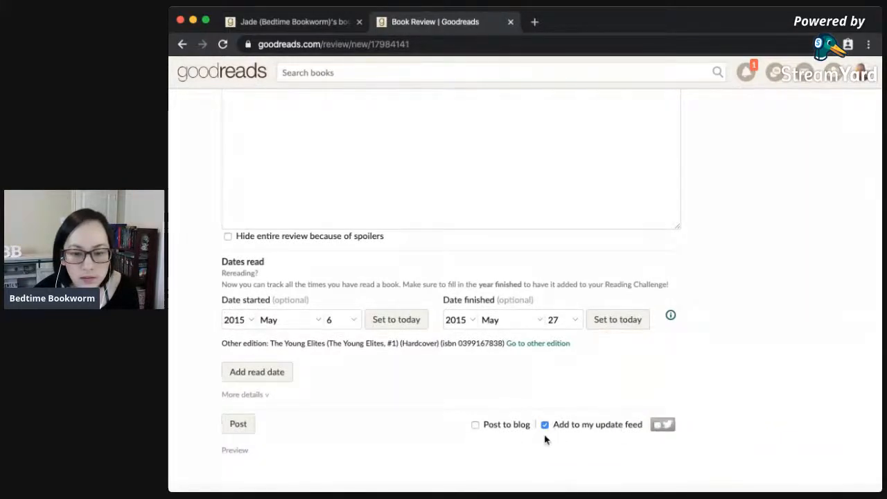
pyautogui.click(545, 425)
pyautogui.scroll(-1, 454, 428)
pyautogui.click(238, 403)
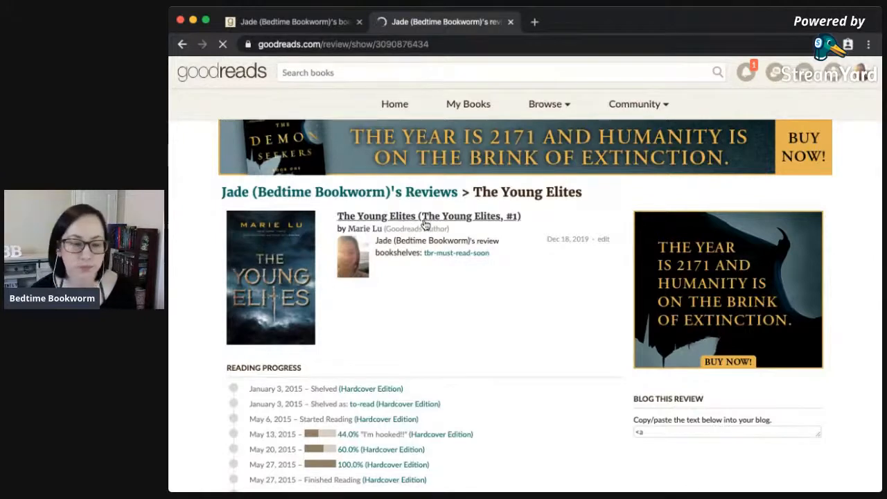
pyautogui.scroll(-3, 438, 335)
pyautogui.click(434, 402)
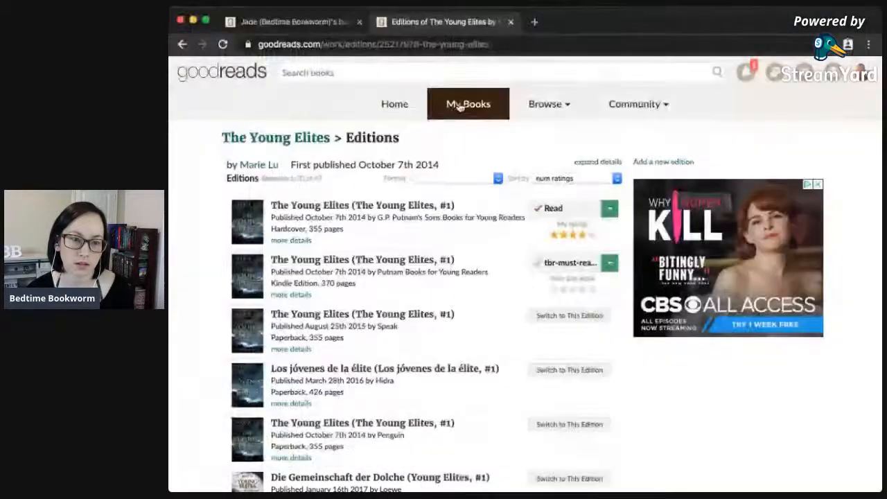
# Return to My Books and search within it for "blood of elves".
pyautogui.click(461, 105)
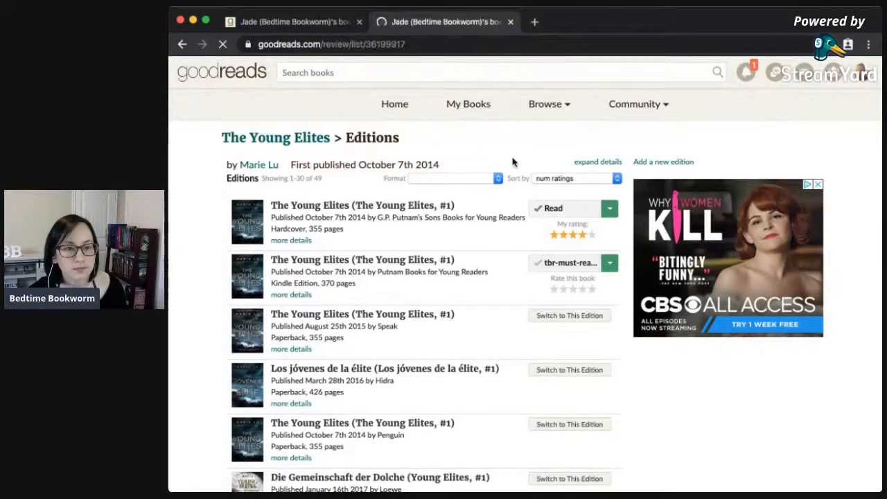
pyautogui.click(539, 137)
pyautogui.write('blood of elves')
pyautogui.press('Return')
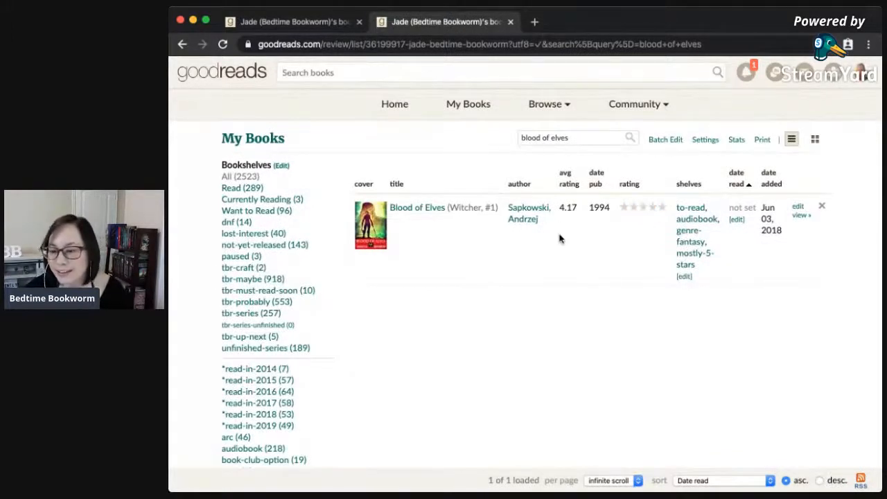
# Move Blood of Elves (Witcher, #1) from to-read to the tbr-must-read-soon shelf.
pyautogui.click(684, 278)
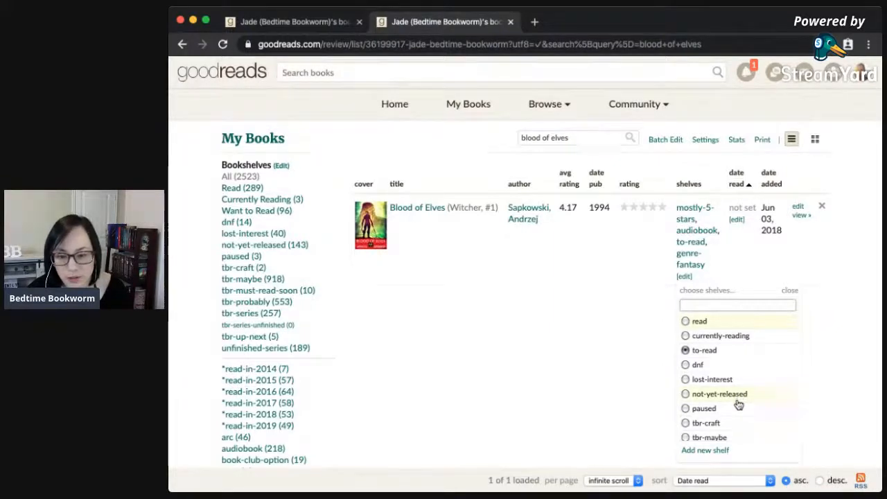
pyautogui.scroll(-2, 739, 405)
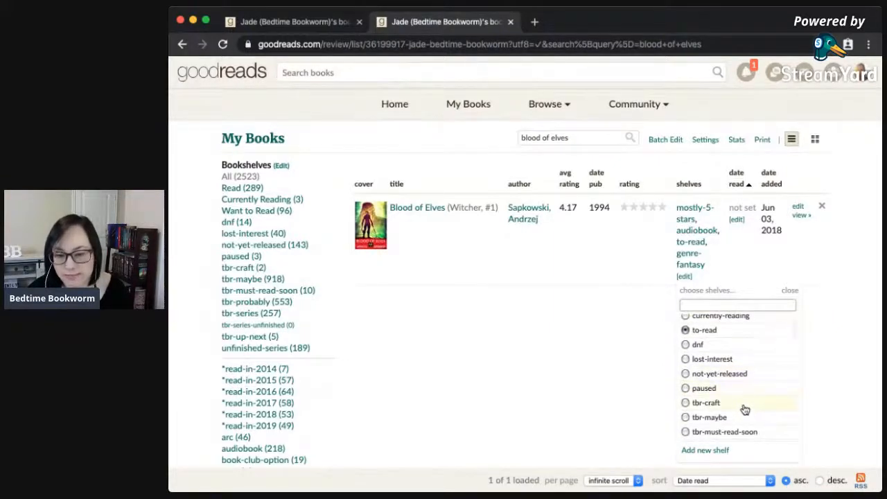
pyautogui.scroll(-2, 745, 409)
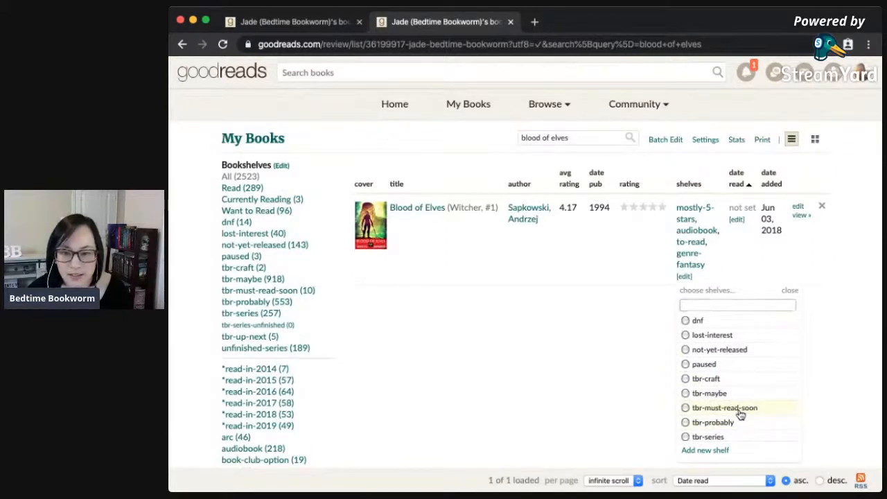
pyautogui.click(739, 413)
pyautogui.click(613, 336)
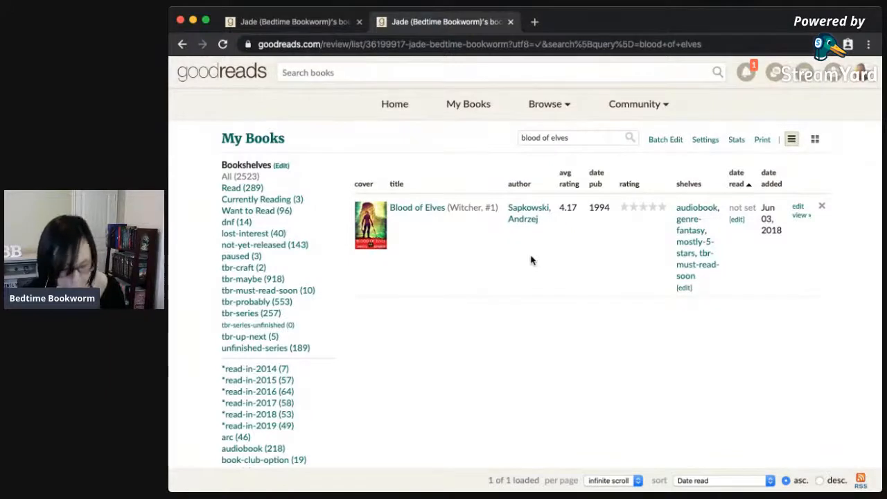
# Search within My Books for "caliban's war".
pyautogui.tripleClick(544, 138)
pyautogui.write('c')
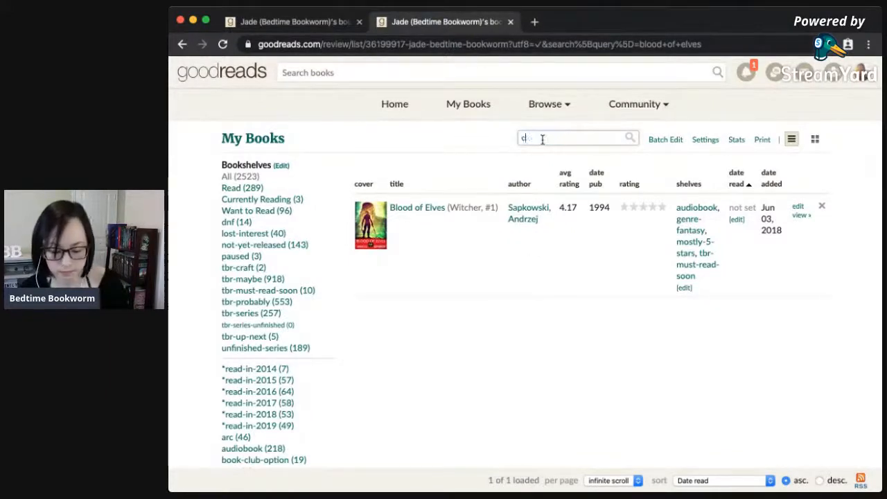
pyautogui.write("aliban's war")
pyautogui.press('Return')
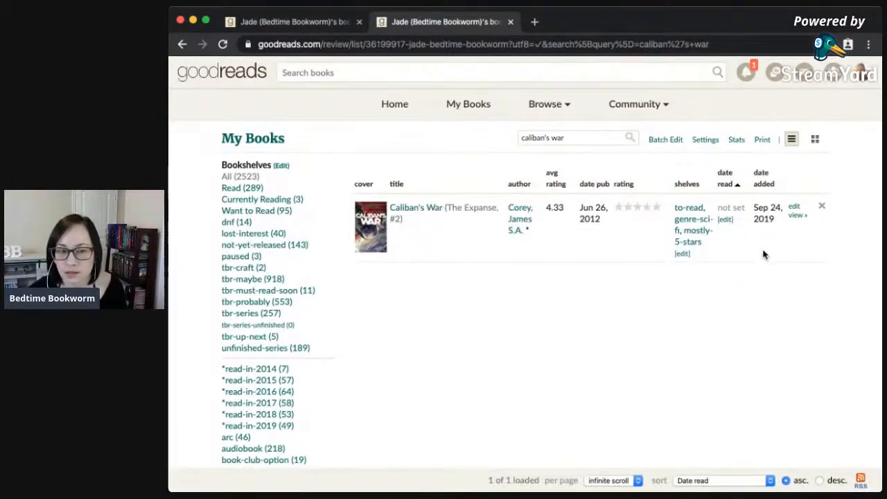
# Move Caliban's War (The Expanse, #2) from to-read to the tbr-must-read-soon shelf.
pyautogui.click(682, 254)
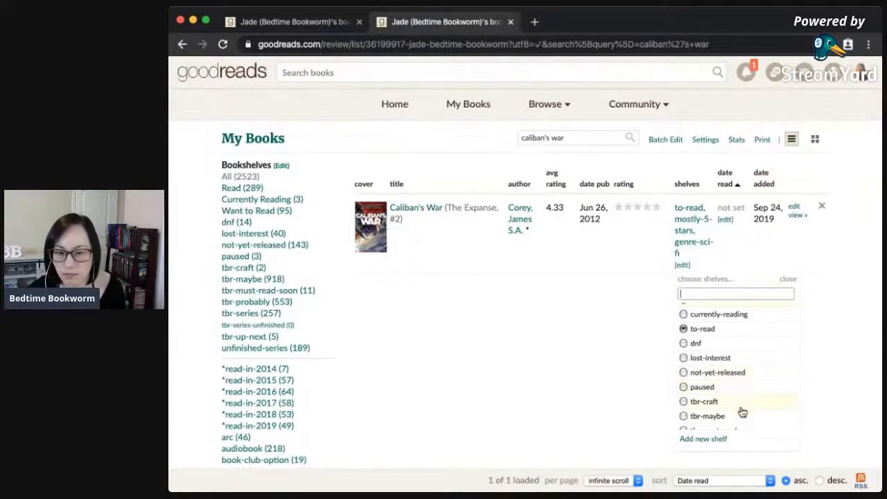
pyautogui.scroll(-1, 737, 388)
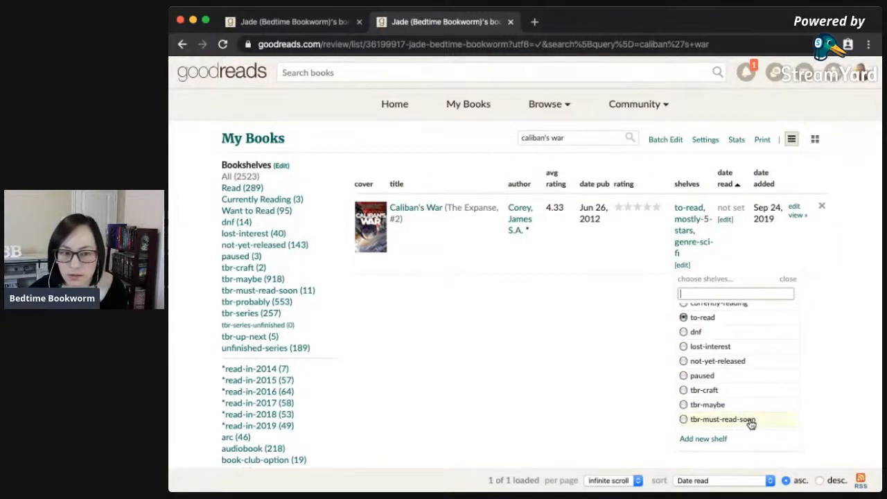
pyautogui.click(751, 423)
pyautogui.click(621, 351)
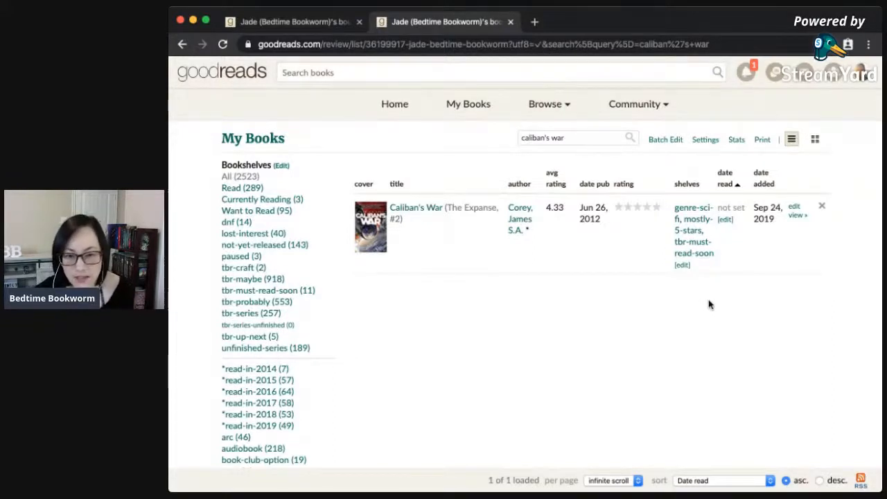
# Search My Books for "saving fish from drowning" and move that book from to-read to the tbr-must-read-soon shelf.
pyautogui.tripleClick(551, 139)
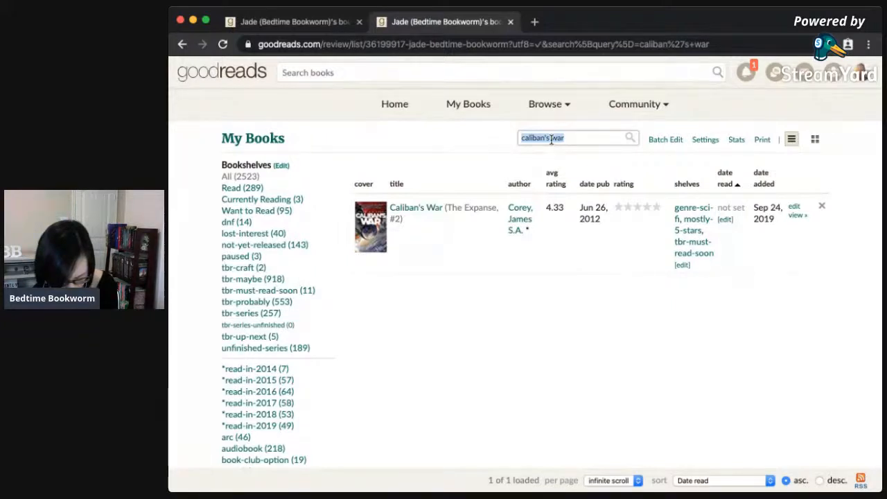
pyautogui.write('sa')
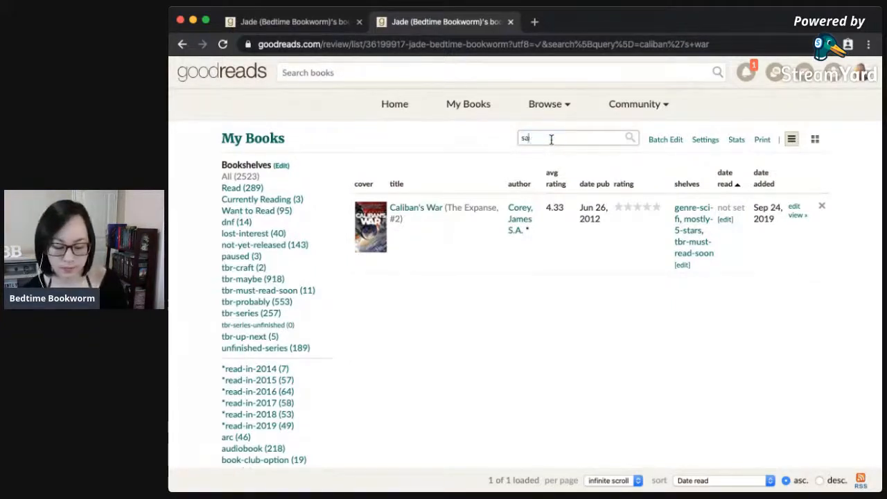
pyautogui.write('ving fish from drowning')
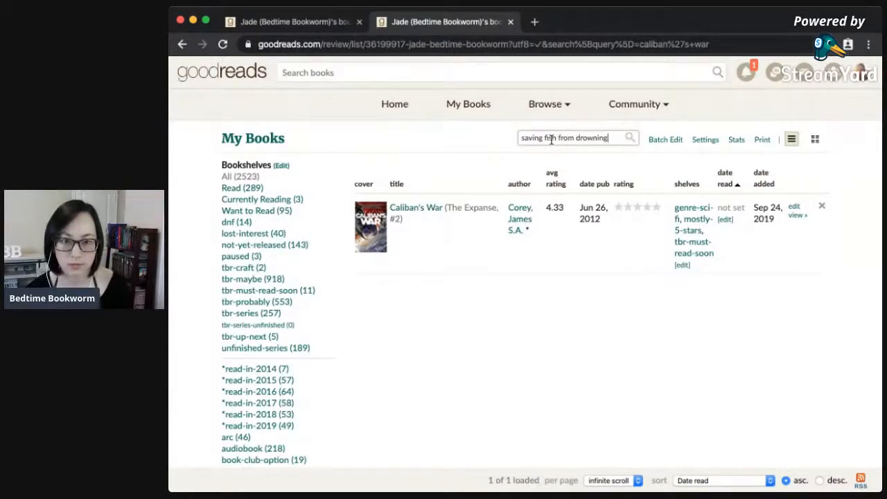
pyautogui.press('Return')
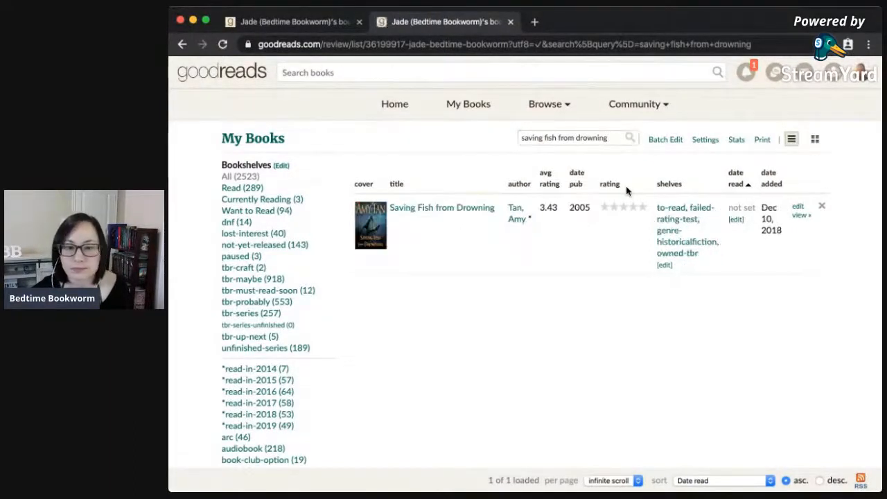
pyautogui.click(664, 266)
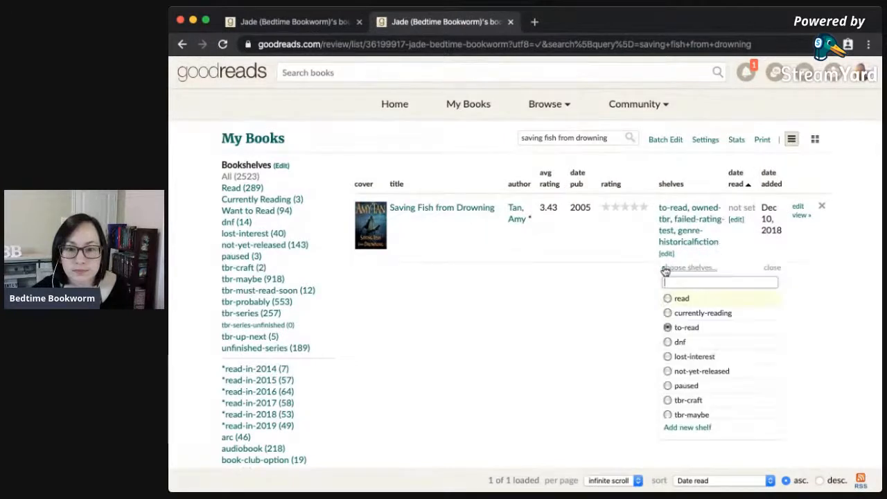
pyautogui.scroll(-2, 707, 382)
pyautogui.click(706, 373)
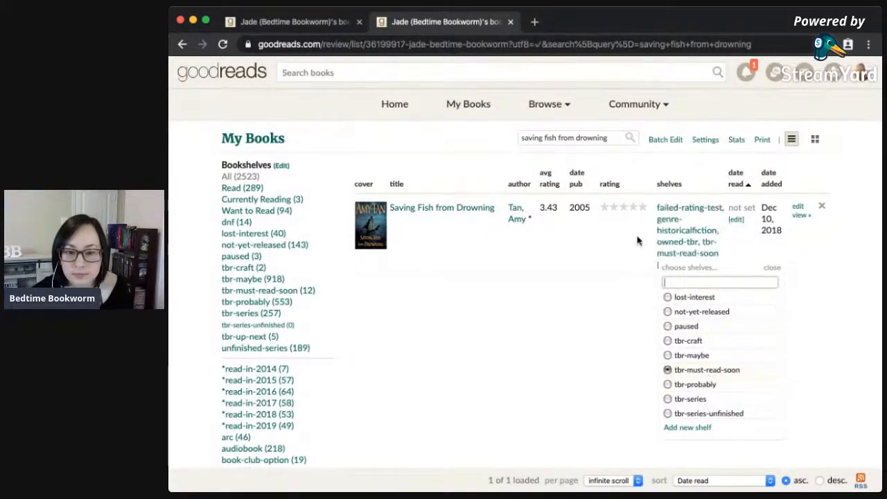
# Search My Books for "golden boy" and move Golden Boy from tbr-probably to the tbr-must-read-soon shelf.
pyautogui.tripleClick(593, 138)
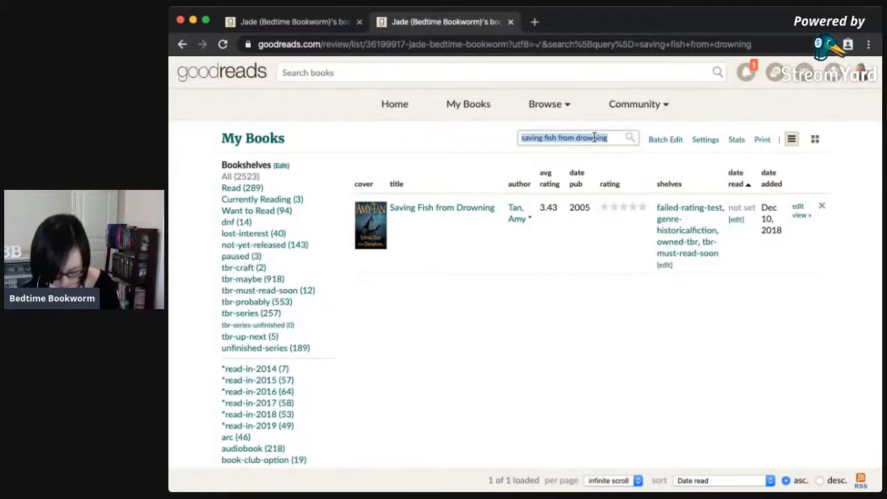
pyautogui.write('golden boy')
pyautogui.press('Return')
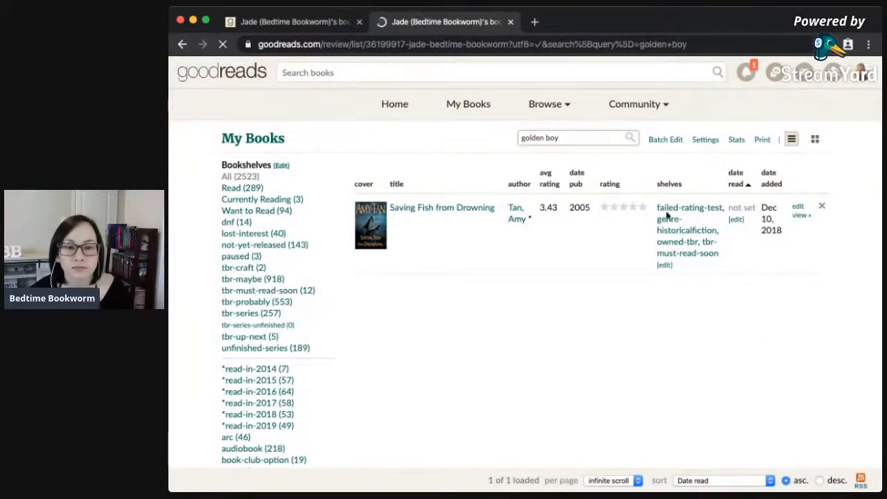
pyautogui.click(685, 233)
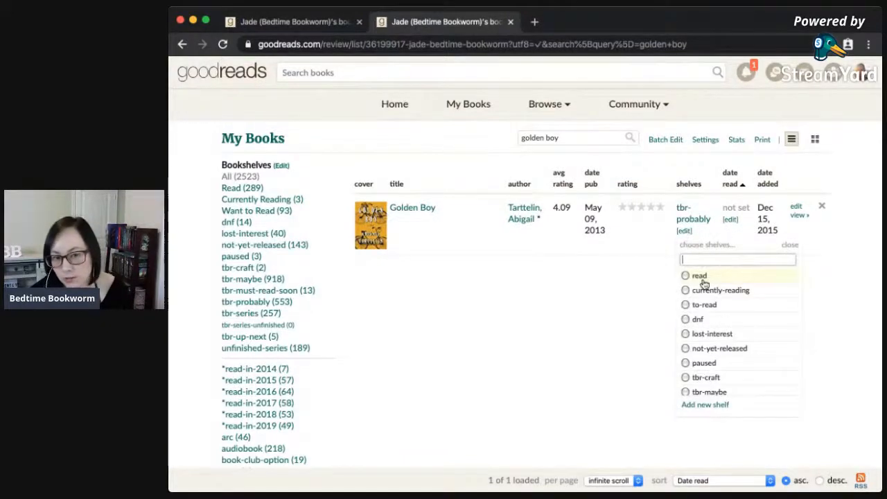
pyautogui.scroll(-1, 749, 368)
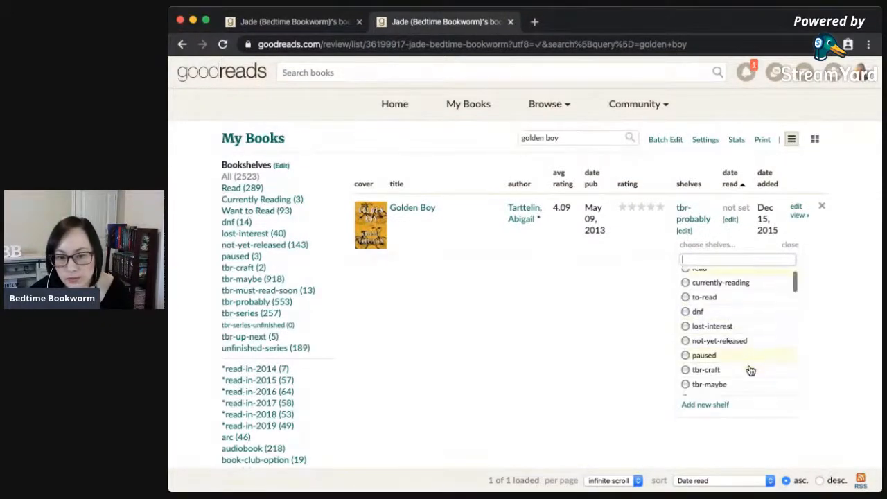
pyautogui.scroll(-4, 750, 371)
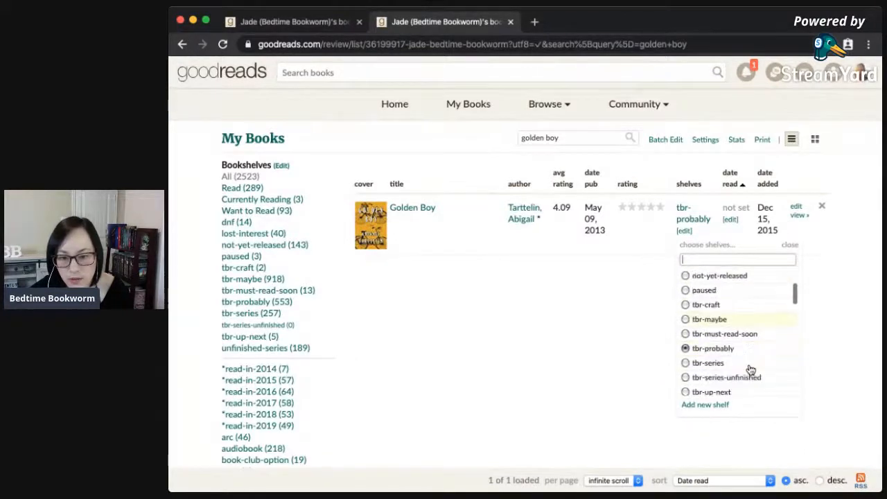
pyautogui.click(746, 334)
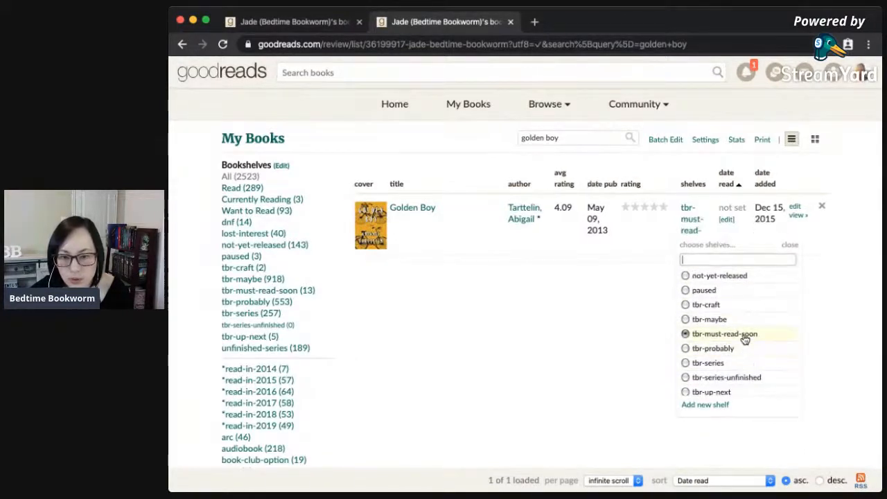
pyautogui.click(629, 279)
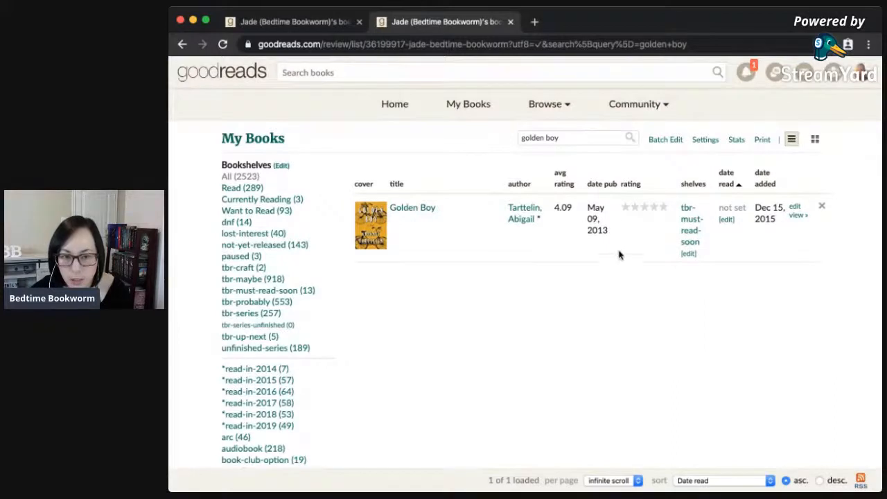
# Search My Books for "karin slaughter" and move Blindsighted (Grant County, #1) from tbr-series to the tbr-must-read-soon shelf.
pyautogui.tripleClick(576, 135)
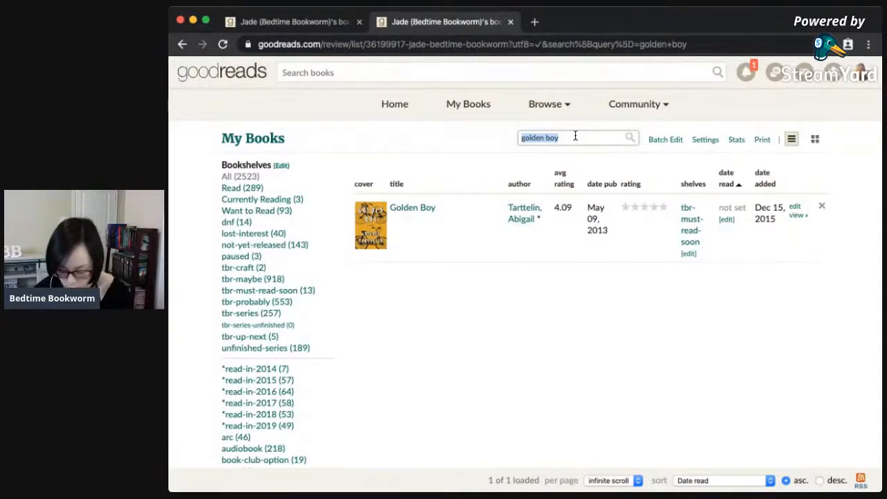
pyautogui.write('karin slaughter')
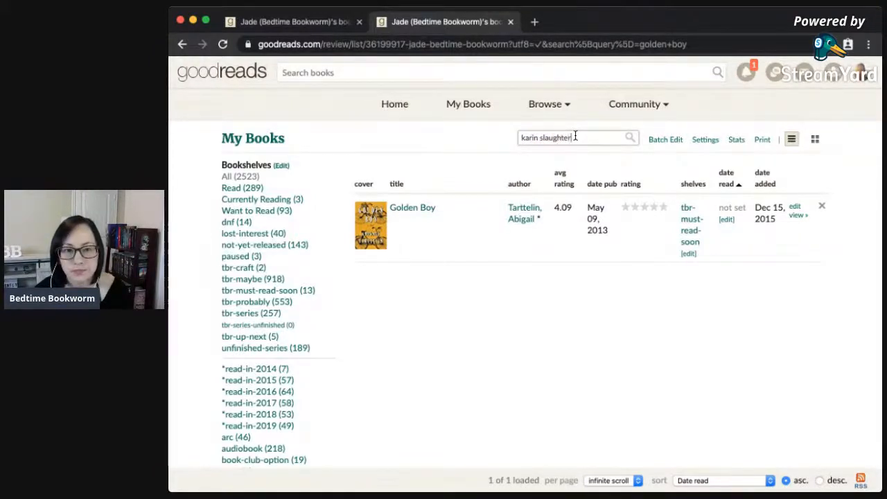
pyautogui.press('Return')
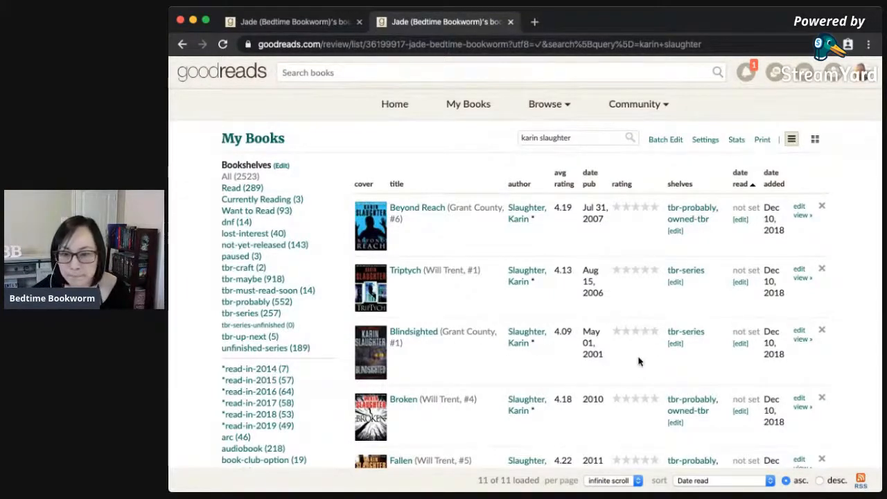
pyautogui.click(676, 345)
pyautogui.scroll(-1, 739, 449)
pyautogui.scroll(-3, 740, 452)
pyautogui.click(740, 467)
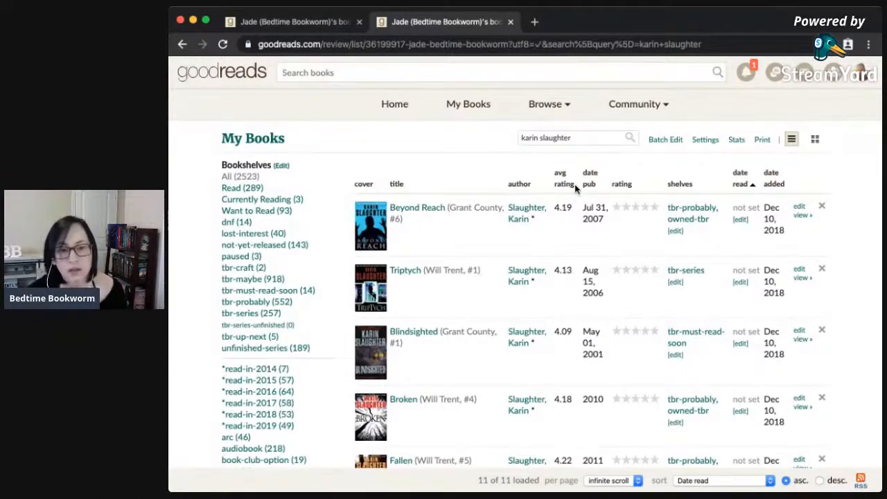
# Search My Books for "white out" and move Ken Follett's Whiteout from tbr-probably to the tbr-must-read-soon shelf.
pyautogui.tripleClick(564, 137)
pyautogui.write('white out')
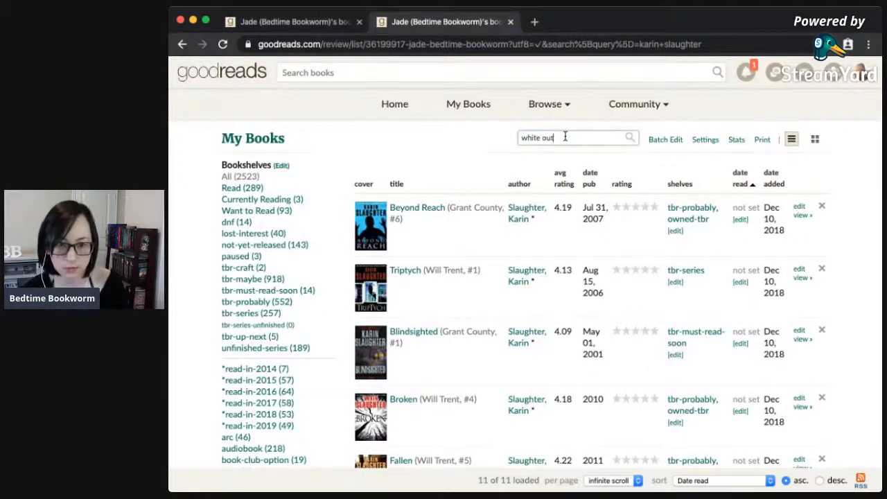
pyautogui.press('Return')
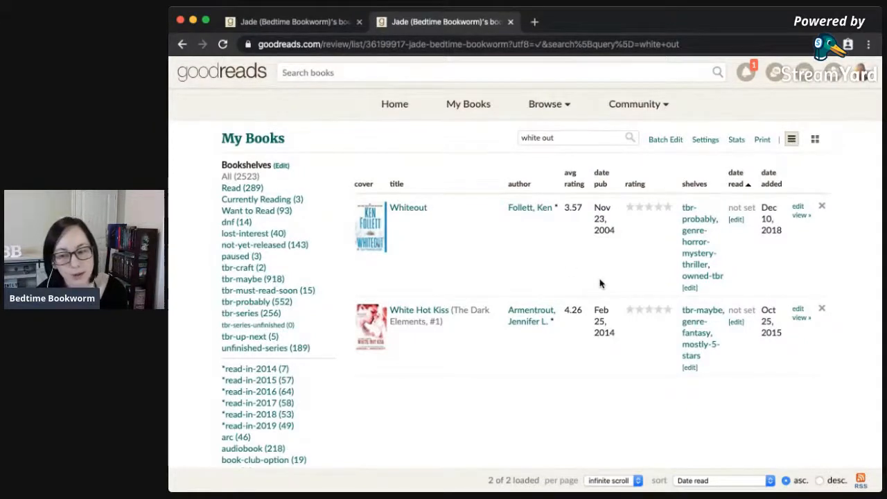
pyautogui.click(693, 291)
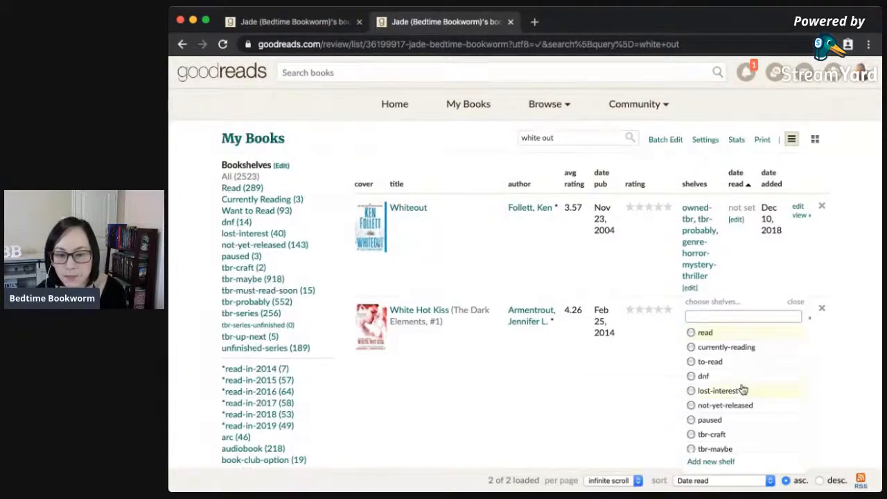
pyautogui.scroll(-1, 742, 422)
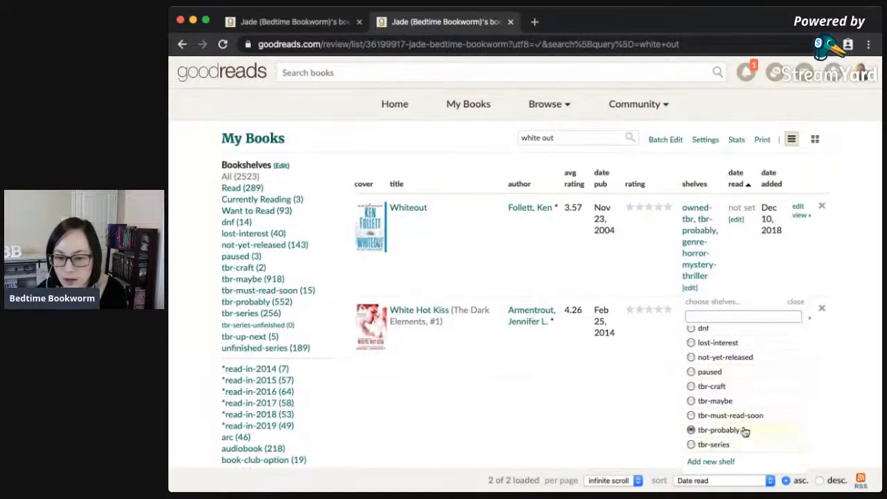
pyautogui.click(740, 418)
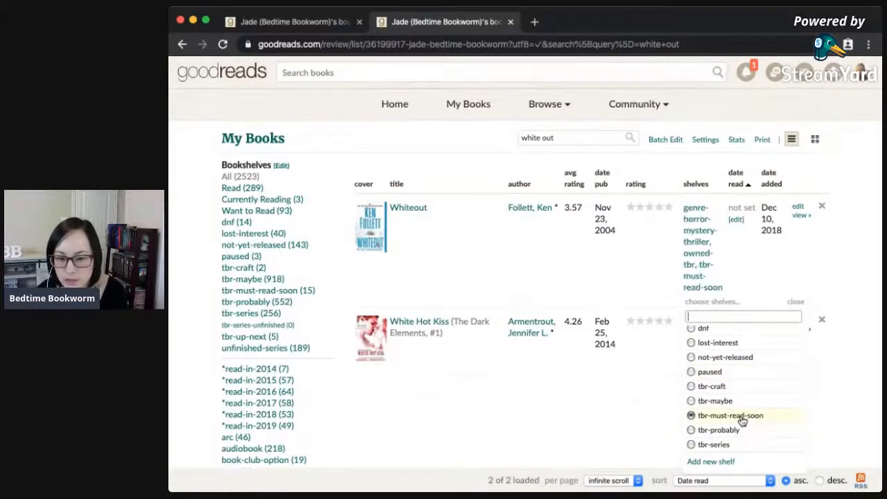
pyautogui.click(618, 295)
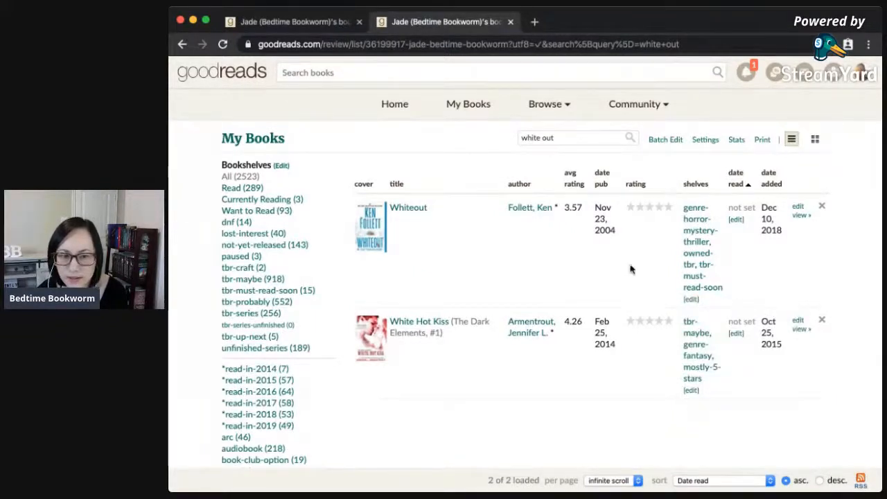
# Search My Books for "after atlas" and move After Atlas (Planetfall, #2) from to-read to the tbr-must-read-soon shelf.
pyautogui.click(562, 140)
pyautogui.press('super+a')
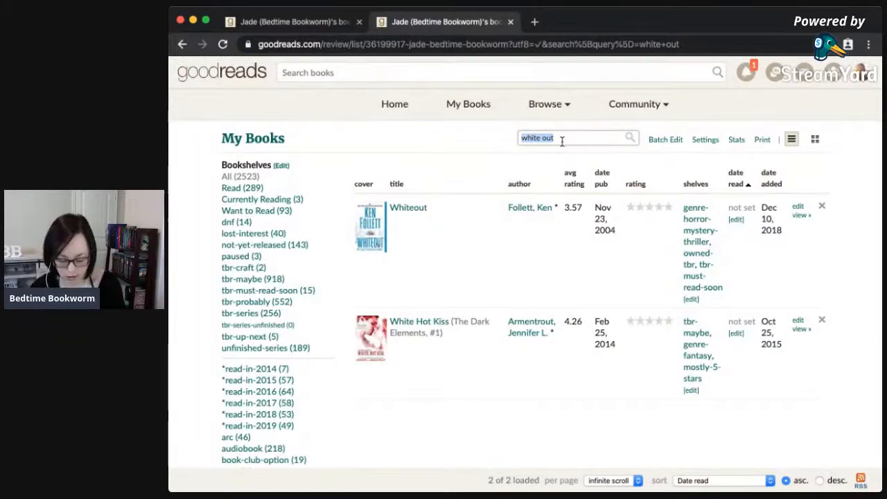
pyautogui.write('after atlas')
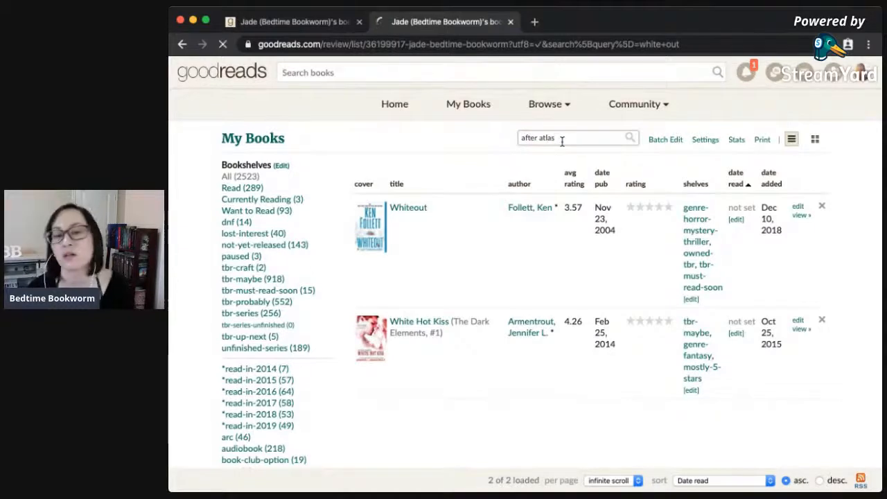
pyautogui.press('Return')
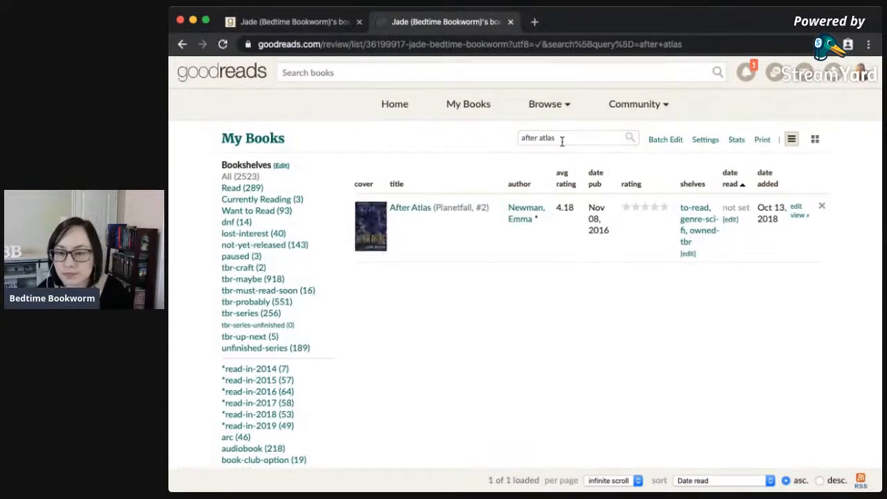
pyautogui.click(685, 255)
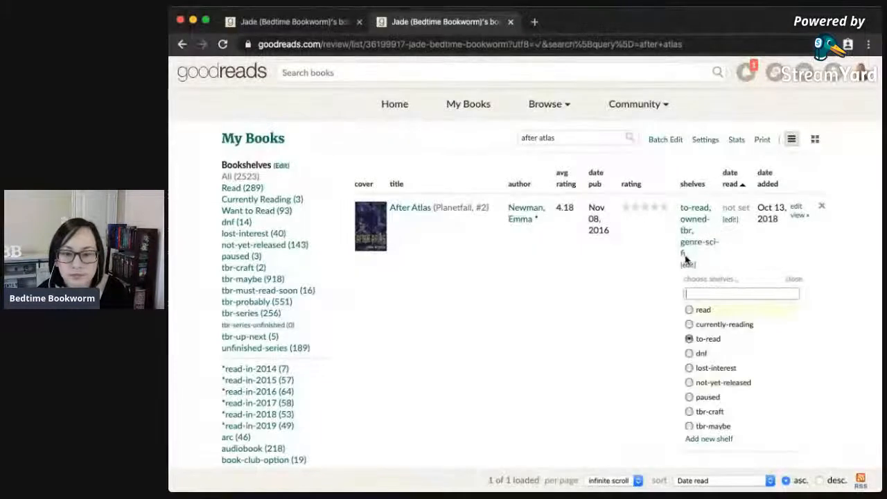
pyautogui.scroll(-2, 726, 387)
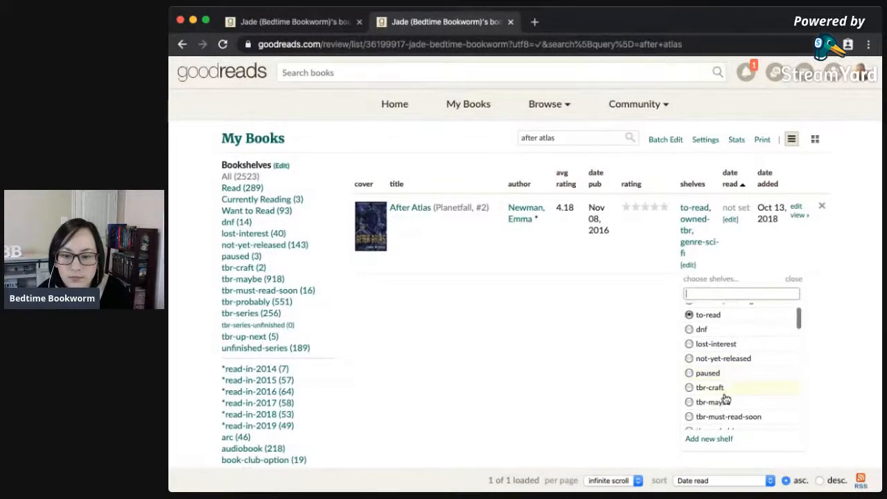
pyautogui.click(727, 419)
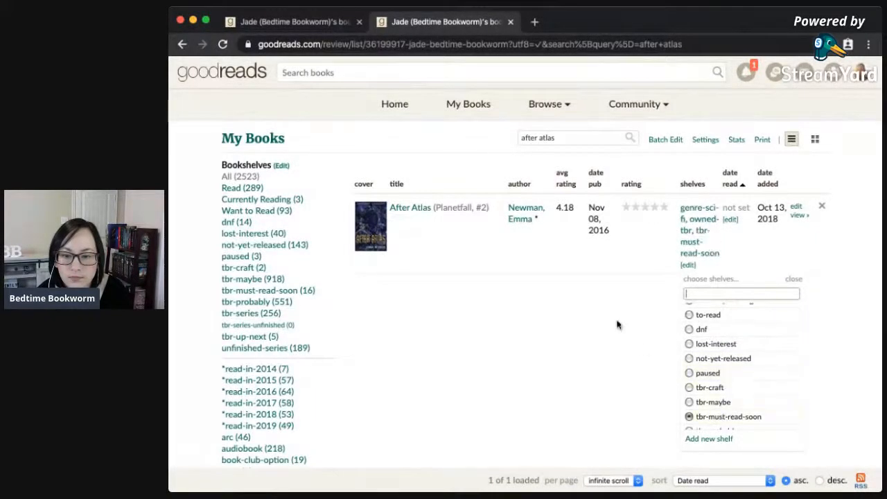
pyautogui.tripleClick(572, 137)
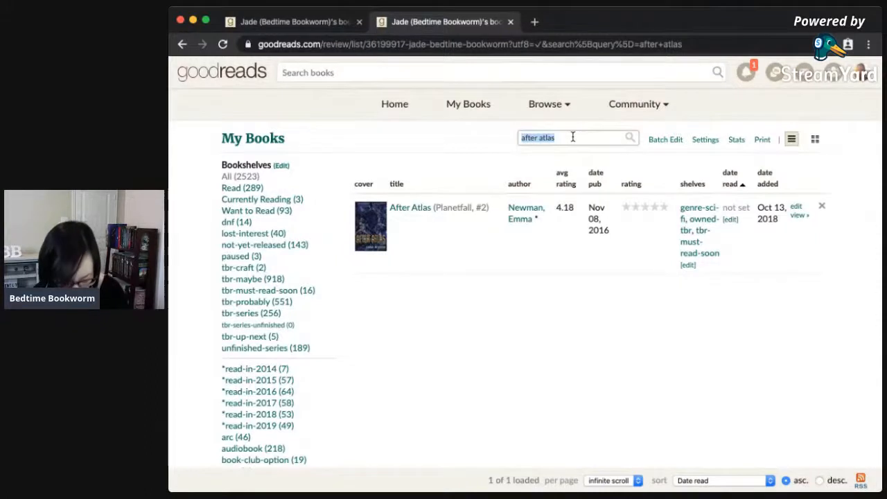
pyautogui.write('the blood mir')
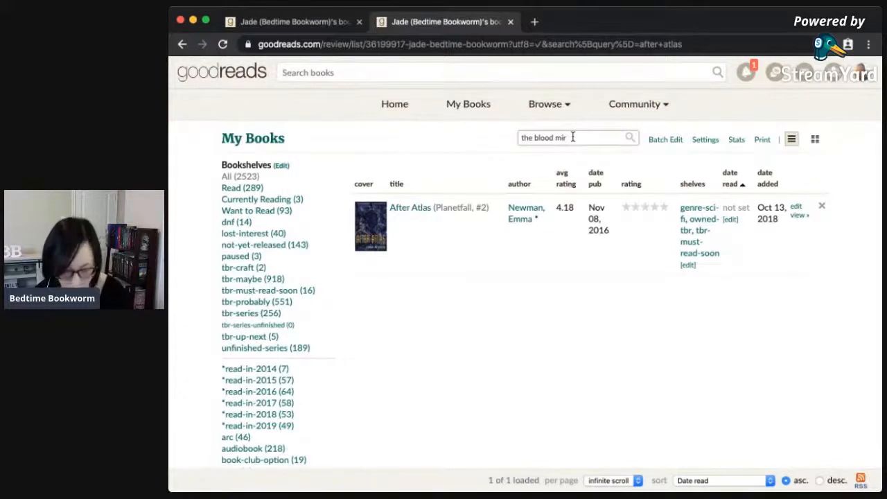
pyautogui.press('BackSpace')
pyautogui.press('BackSpace')
pyautogui.press('BackSpace')
pyautogui.press('BackSpace')
pyautogui.press('BackSpace')
pyautogui.press('BackSpace')
pyautogui.press('BackSpace')
pyautogui.press('BackSpace')
pyautogui.press('BackSpace')
pyautogui.press('BackSpace')
pyautogui.press('BackSpace')
pyautogui.press('BackSpace')
pyautogui.press('BackSpace')
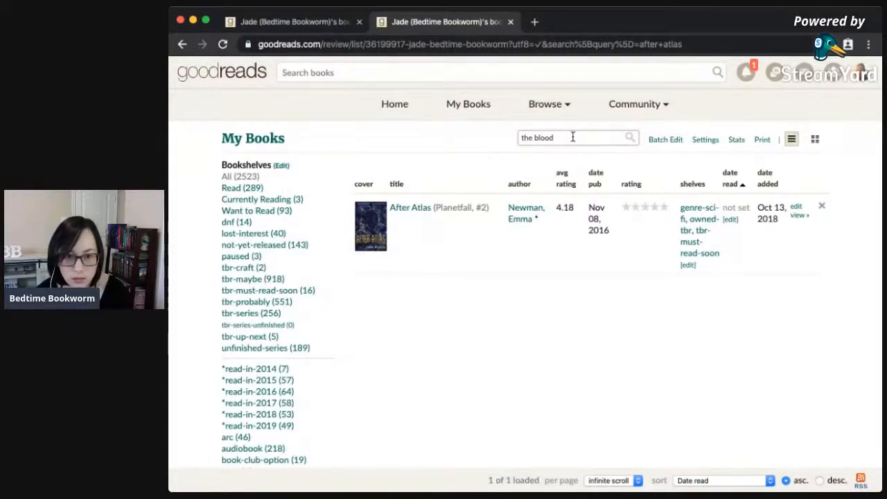
# Search My Books for "blinding knife", open The Blinding Knife in a new tab and go to its Lightbringer series page.
pyautogui.write('blinding af')
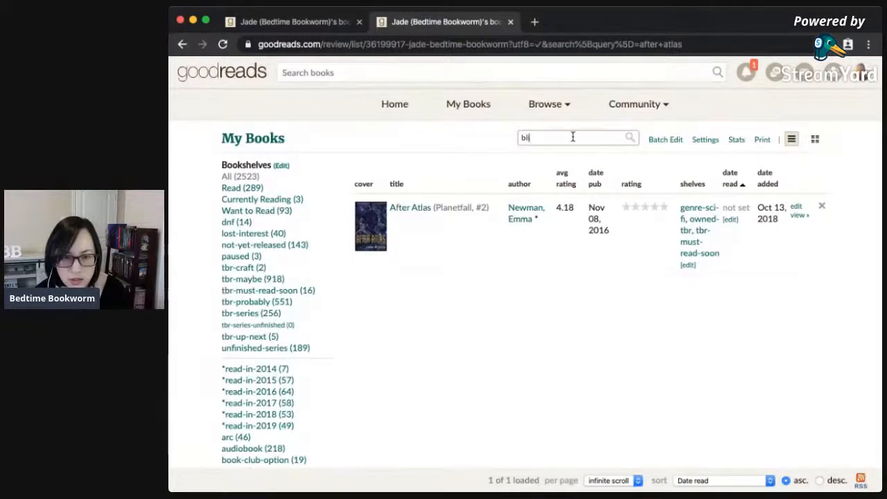
pyautogui.write('ter')
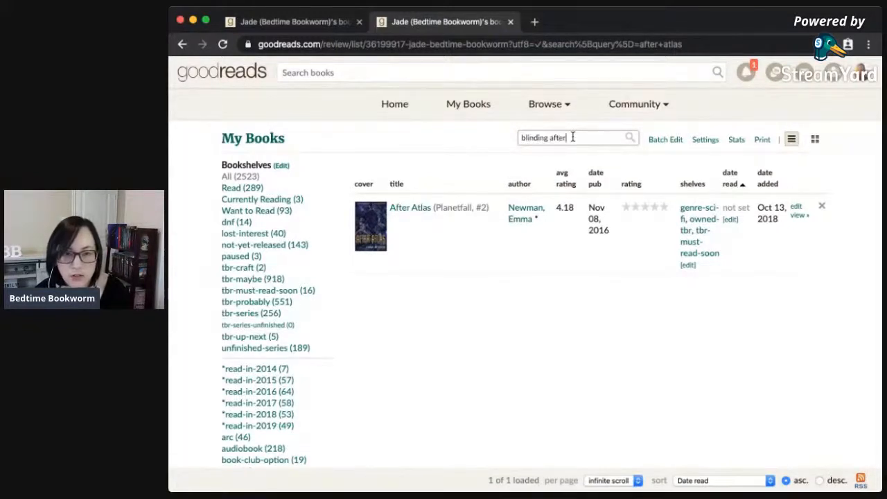
pyautogui.press('BackSpace')
pyautogui.press('BackSpace')
pyautogui.press('BackSpace')
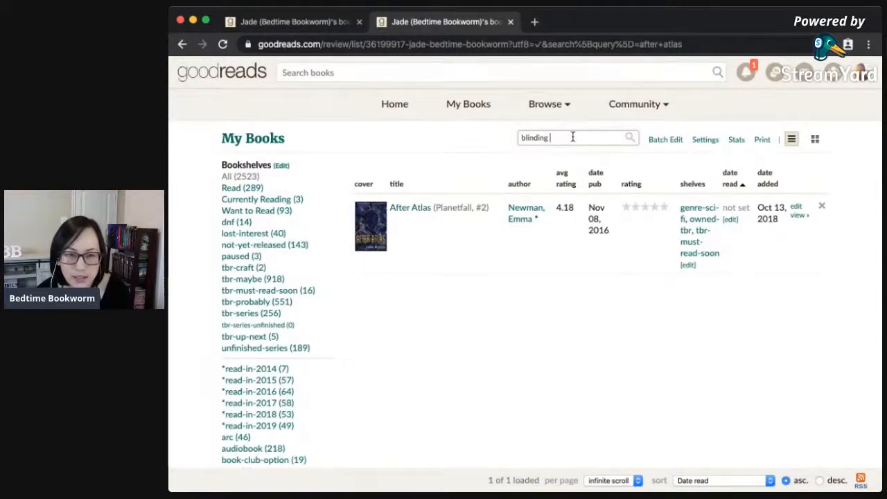
pyautogui.write('knife')
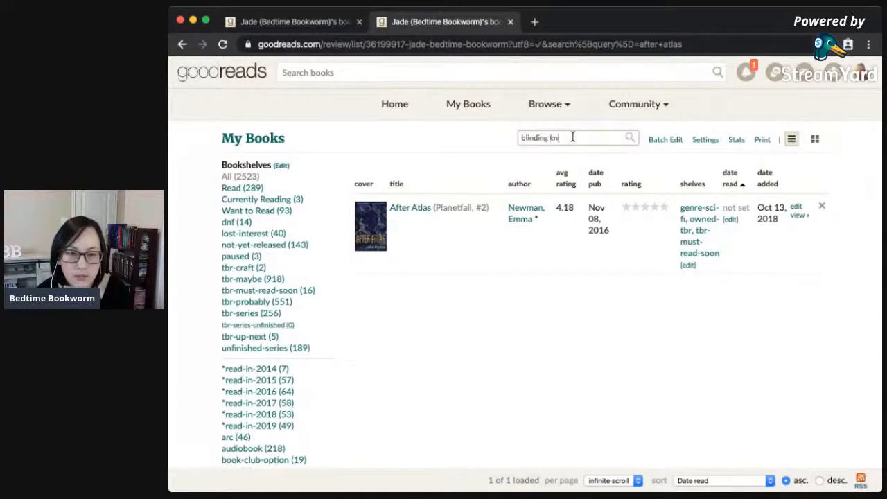
pyautogui.press('Return')
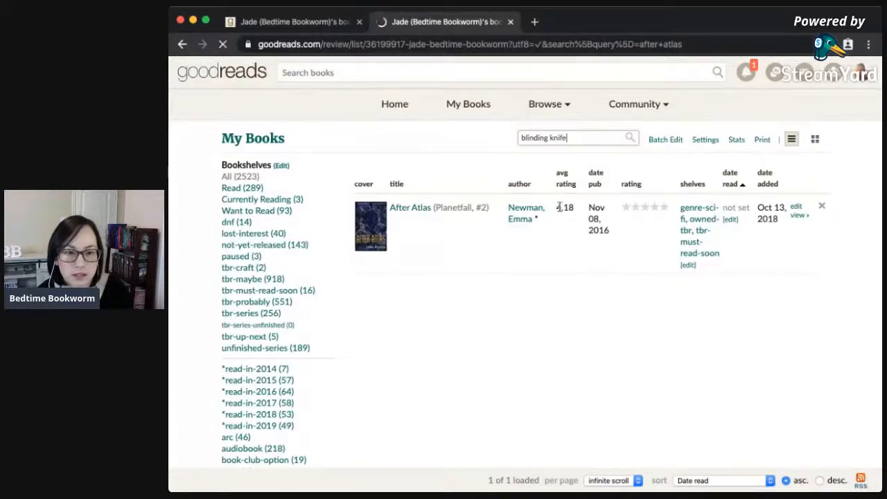
pyautogui.keyDown('super'); pyautogui.click(449, 214); pyautogui.keyUp('super')
pyautogui.click(558, 23)
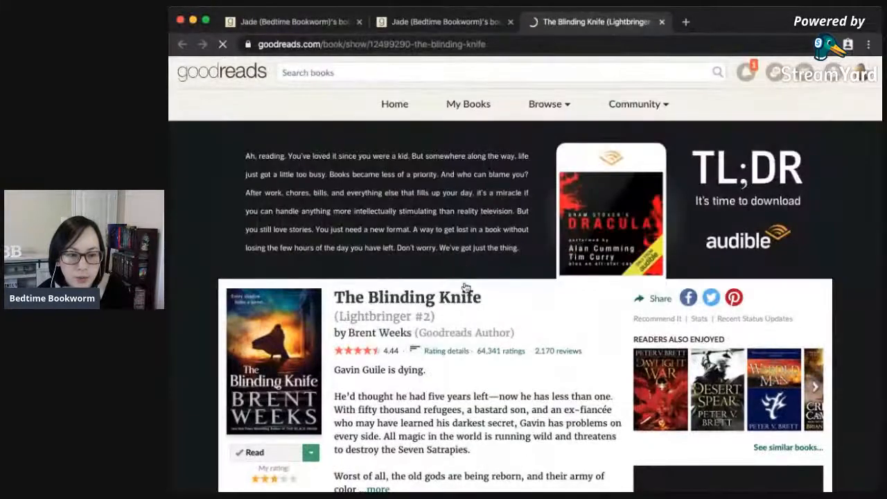
pyautogui.click(416, 317)
# Add The Blood Mirror (book 4 of the Lightbringer series) to the tbr-must-read-soon shelf and close the series page.
pyautogui.scroll(-2, 491, 355)
pyautogui.scroll(-7, 491, 355)
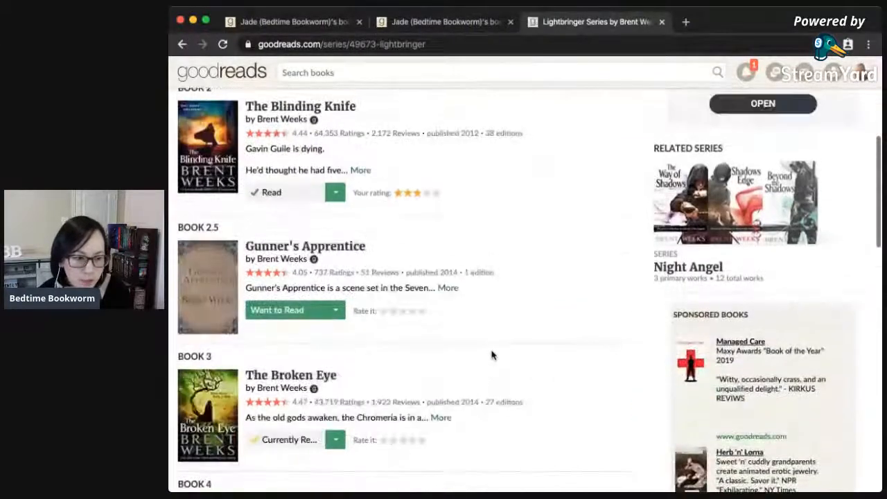
pyautogui.click(335, 227)
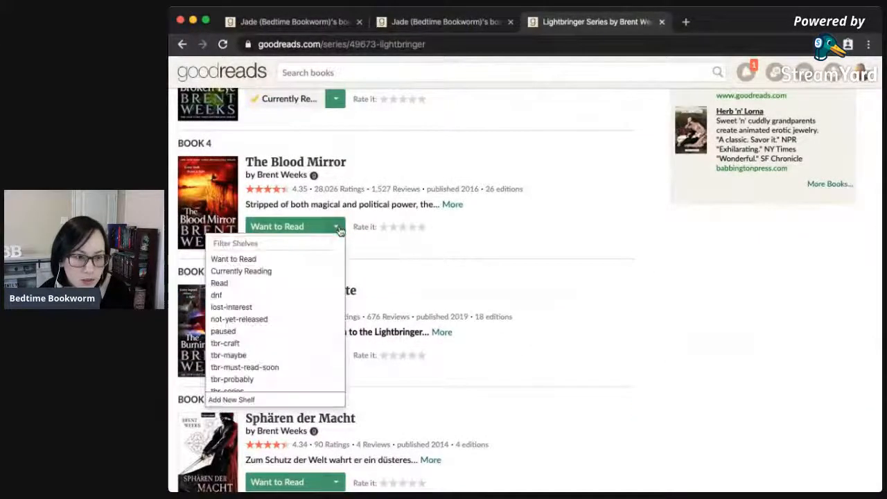
pyautogui.click(300, 363)
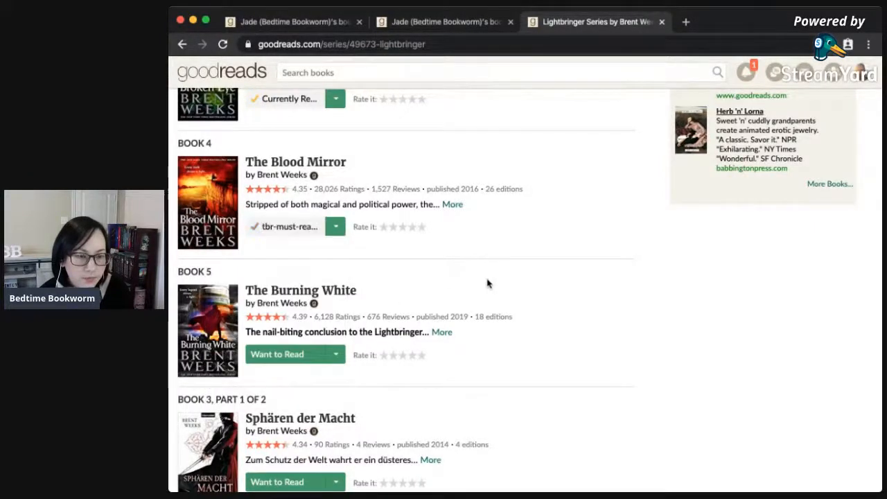
pyautogui.scroll(3, 496, 281)
pyautogui.scroll(1, 499, 288)
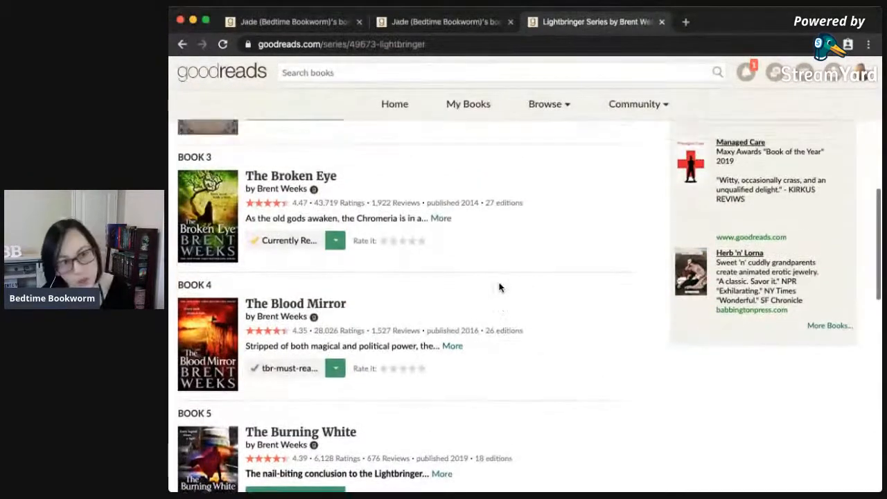
pyautogui.click(662, 21)
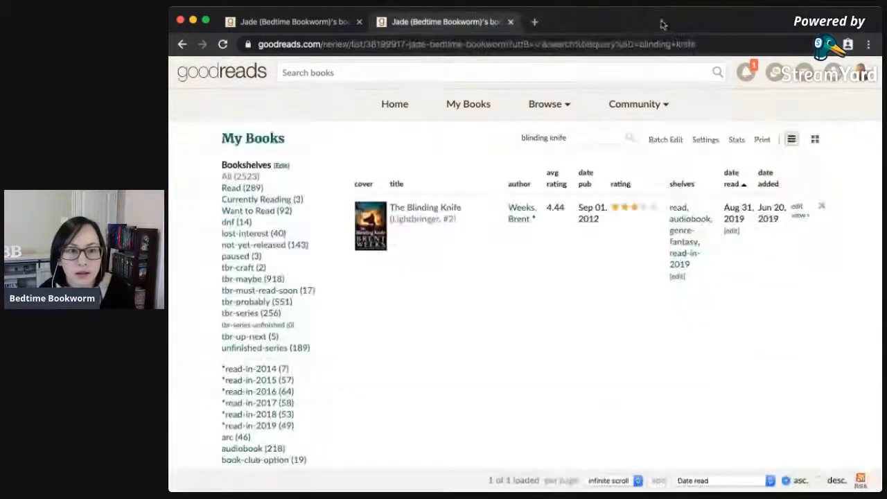
# Search My Books for "railsea" and move Railsea from to-read to the tbr-must-read-soon shelf.
pyautogui.tripleClick(575, 136)
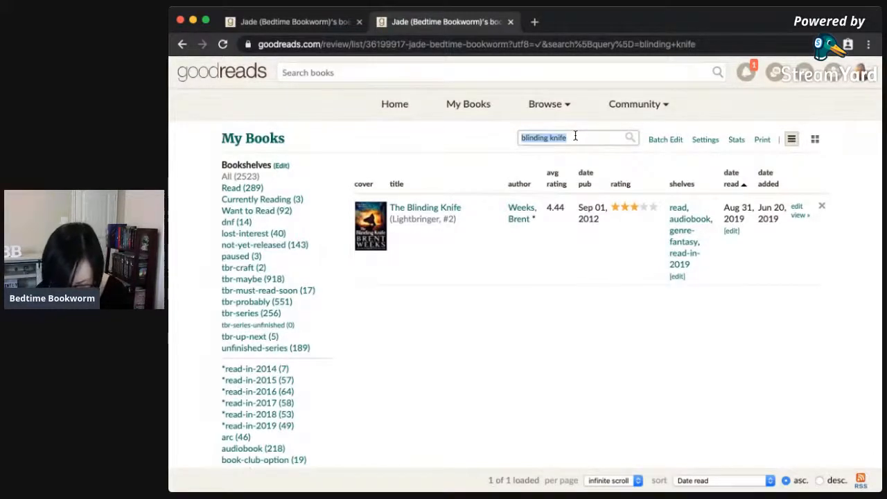
pyautogui.write('railsea')
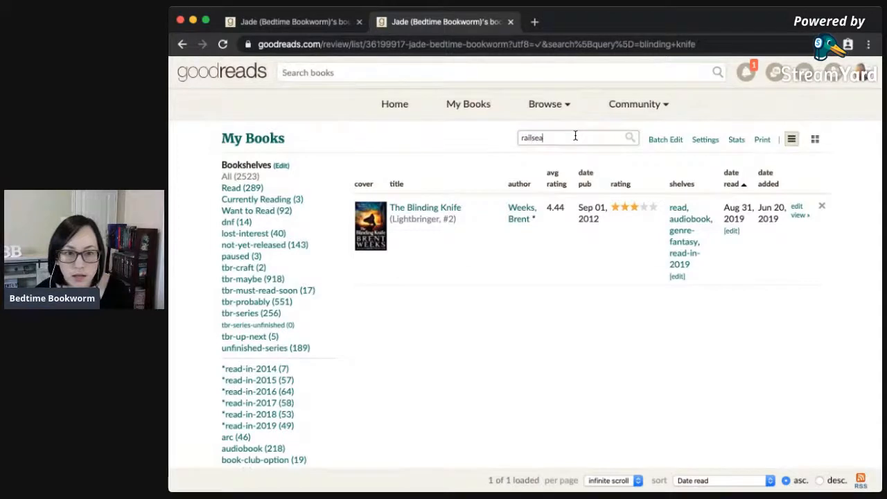
pyautogui.press('Return')
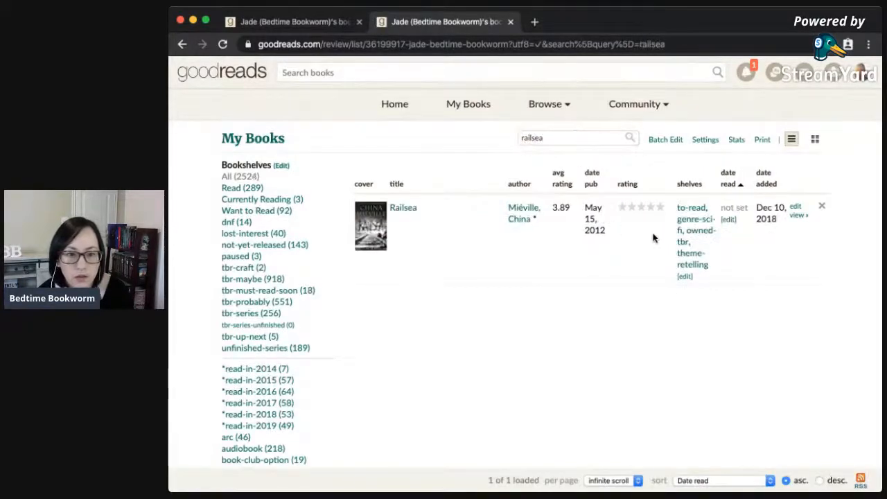
pyautogui.click(684, 277)
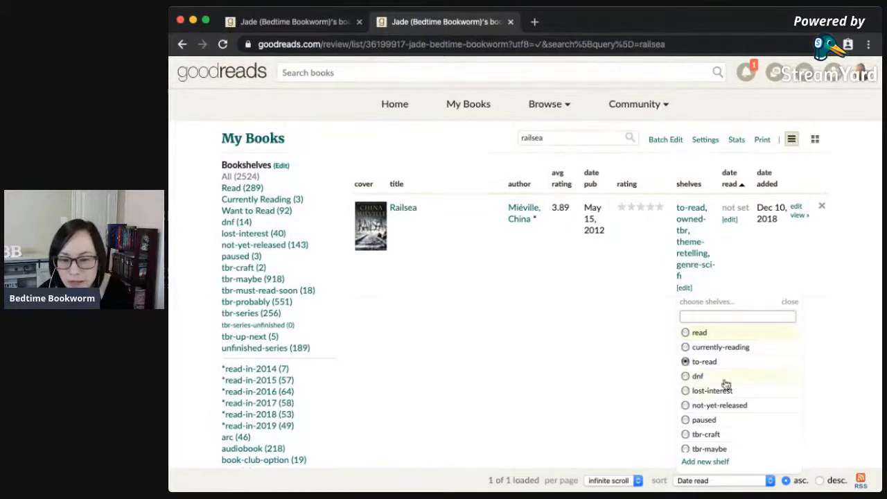
pyautogui.scroll(-1, 734, 416)
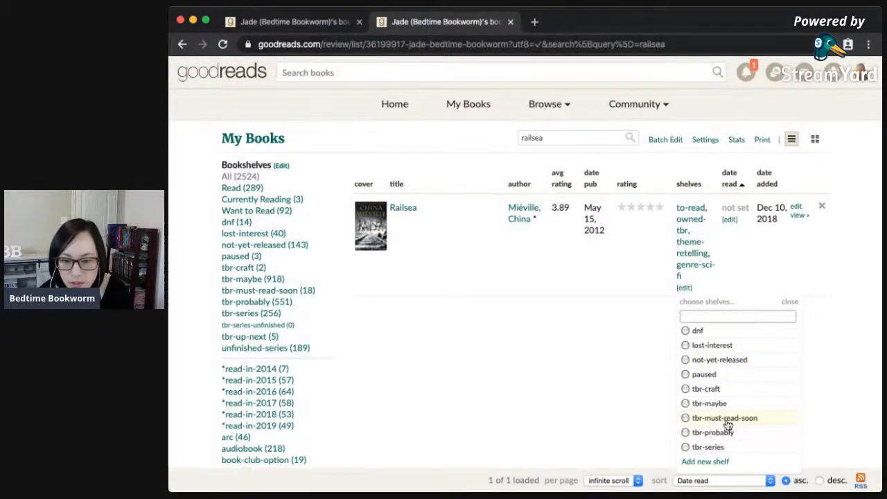
pyautogui.click(727, 420)
pyautogui.click(602, 354)
# Search My Books for "the great alone" and move The Great Alone from to-read to the tbr-must-read-soon shelf.
pyautogui.click(551, 136)
pyautogui.doubleClick(550, 137)
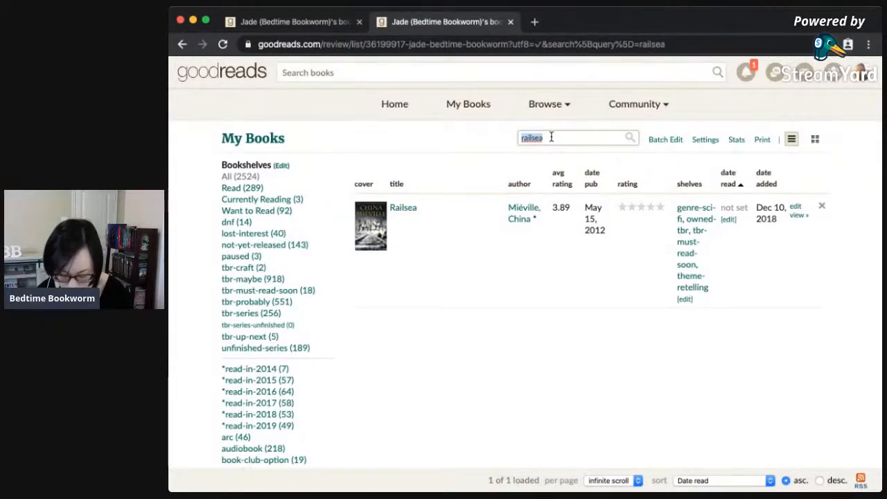
pyautogui.write('the great alone')
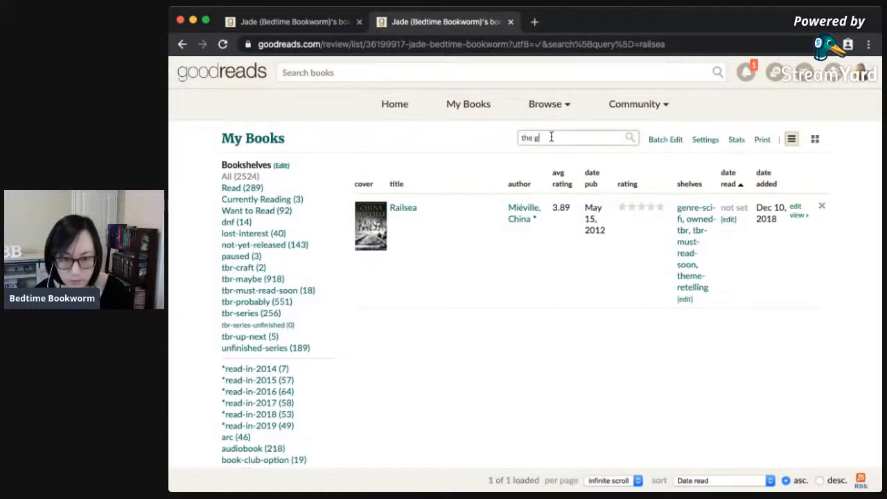
pyautogui.press('Return')
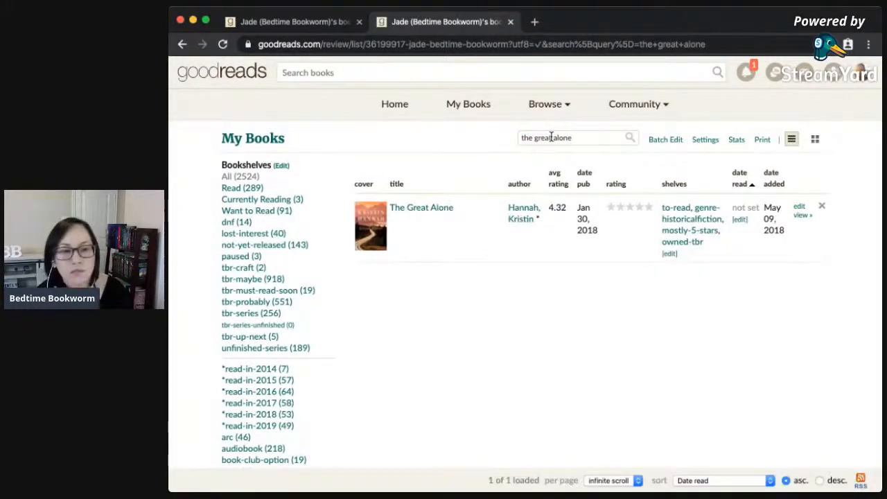
pyautogui.click(670, 254)
pyautogui.scroll(-1, 691, 370)
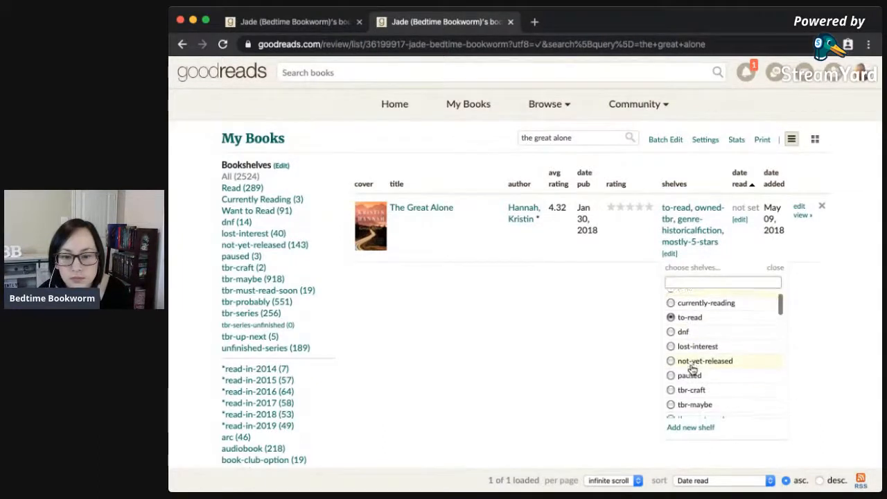
pyautogui.scroll(-1, 693, 409)
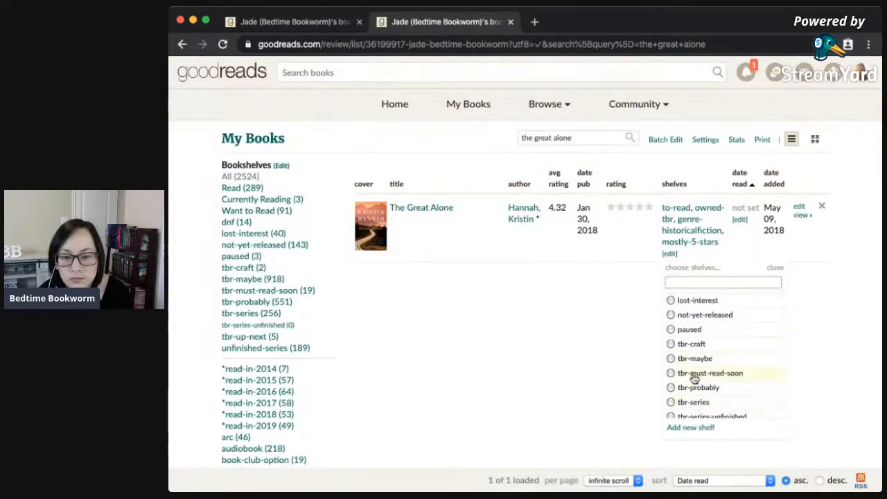
pyautogui.click(693, 378)
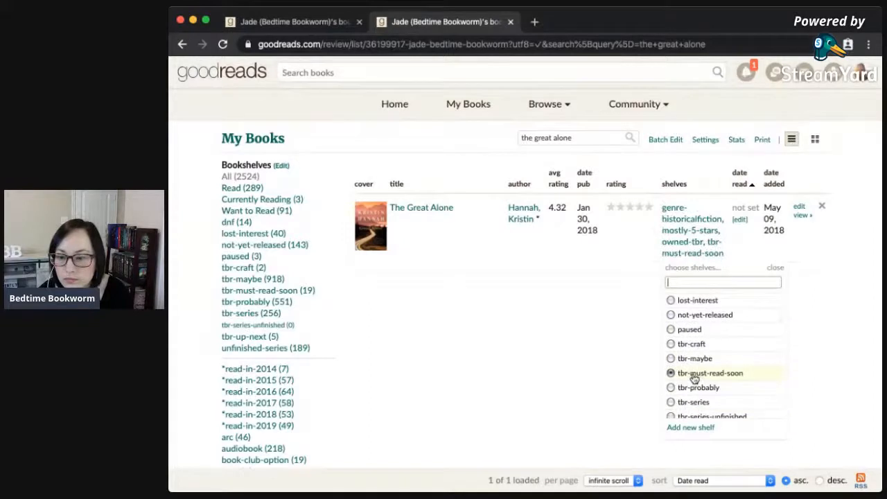
pyautogui.click(602, 356)
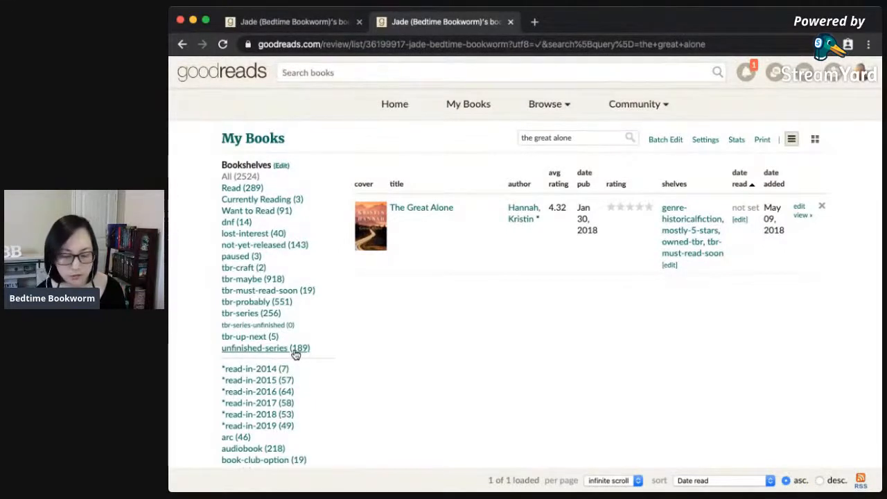
# Show the unfinished-series shelf sorted by date added with 100 books per page, and close the tab with the "under the never sky" search.
pyautogui.click(295, 353)
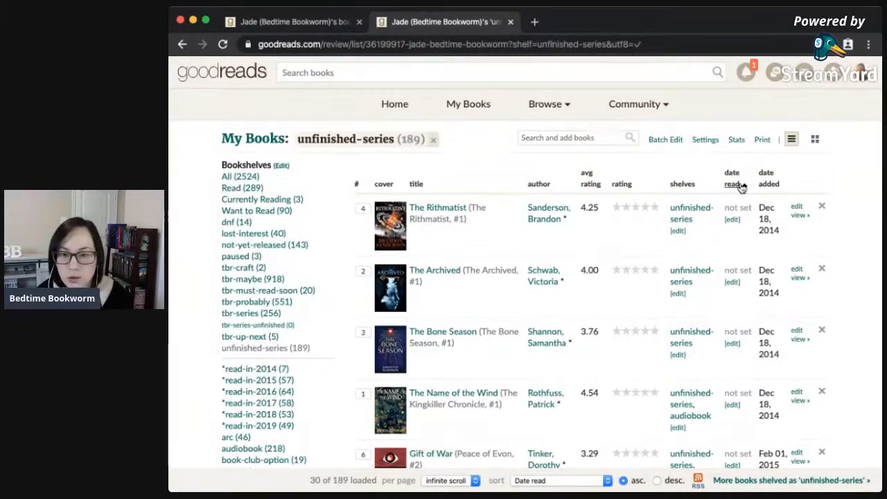
pyautogui.click(768, 184)
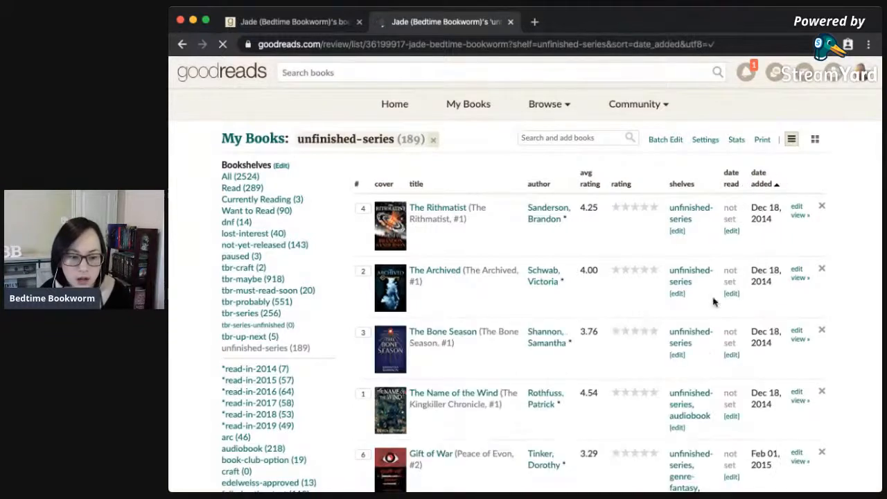
pyautogui.click(459, 482)
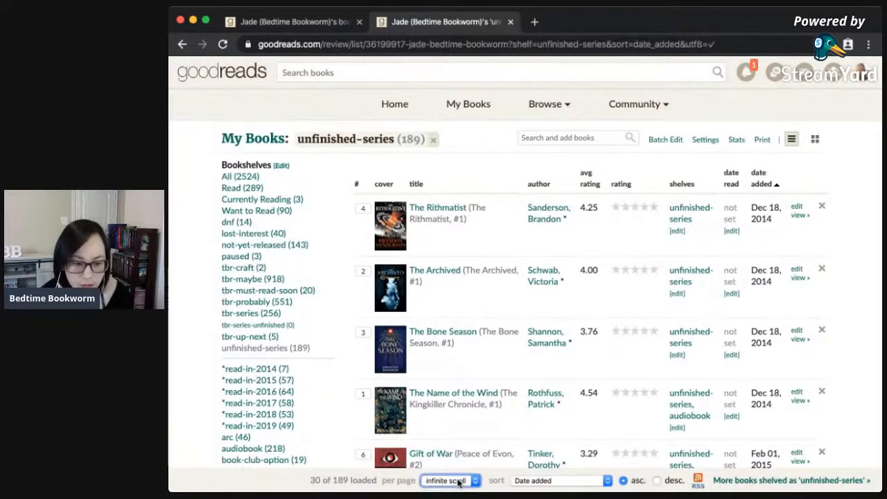
pyautogui.click(457, 478)
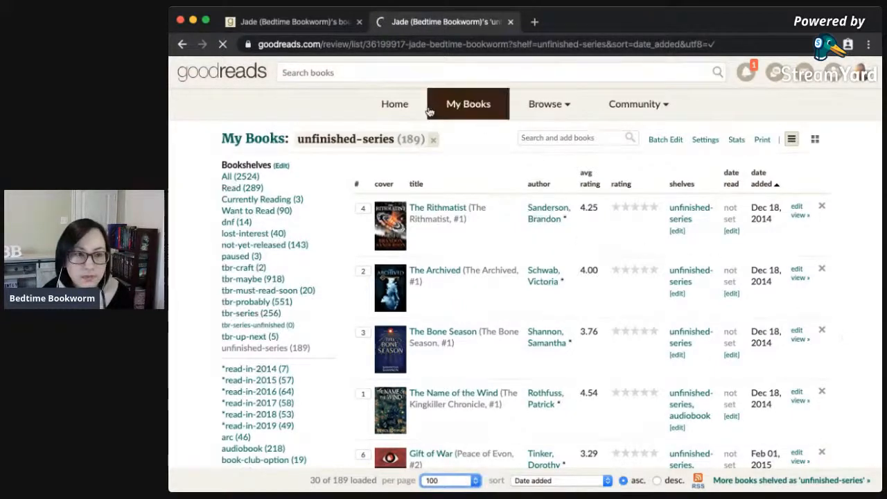
pyautogui.click(323, 22)
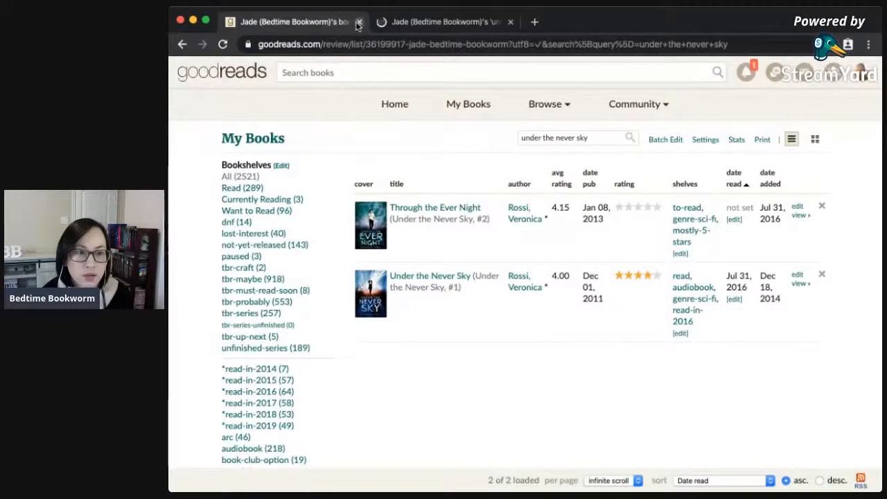
pyautogui.click(359, 21)
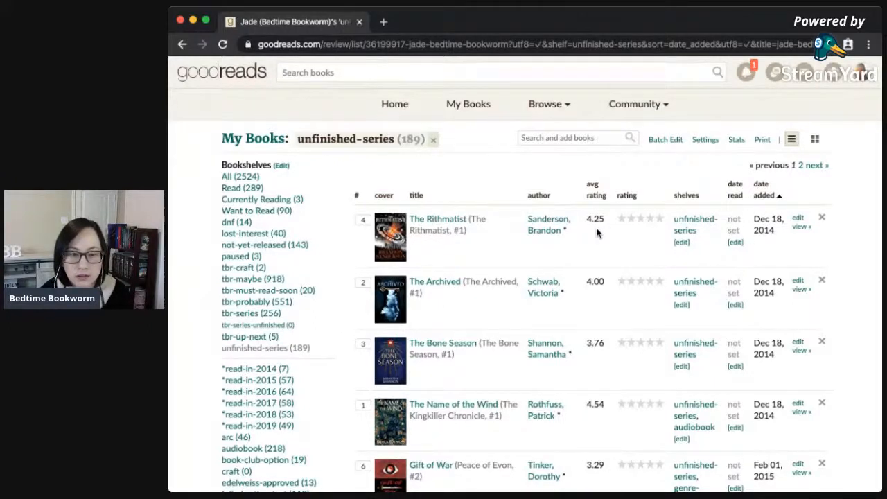
# Open The Rithmatist, The Archived and The Bone Season in new tabs and view the Rithmatist series page.
pyautogui.keyDown('super'); pyautogui.click(451, 233); pyautogui.keyUp('super')
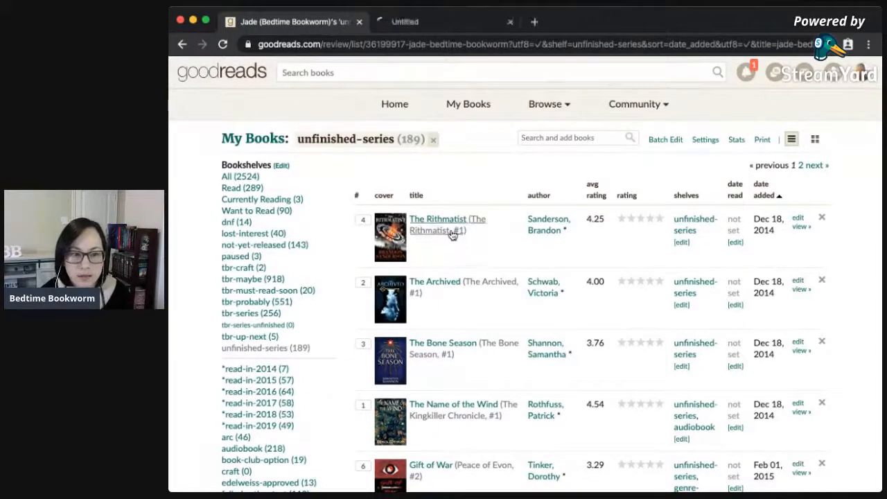
pyautogui.keyDown('super'); pyautogui.click(451, 282); pyautogui.keyUp('super')
pyautogui.keyDown('super'); pyautogui.click(446, 345); pyautogui.keyUp('super')
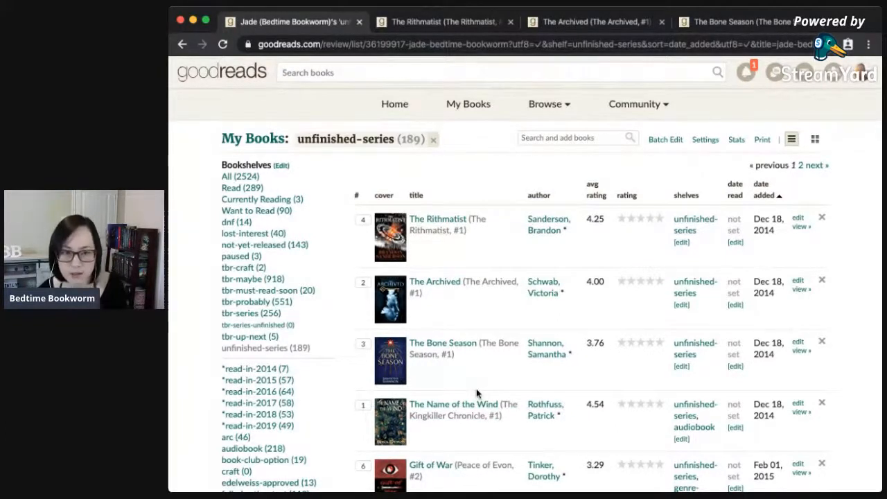
pyautogui.click(458, 23)
pyautogui.click(397, 216)
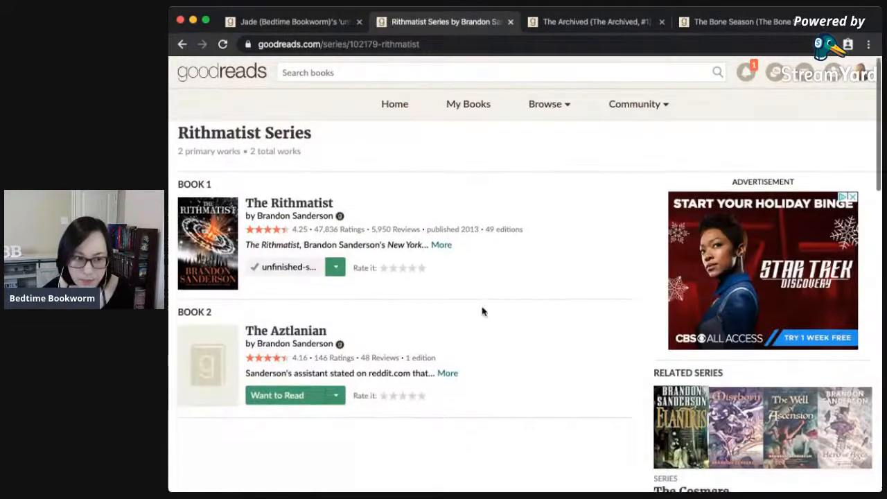
# Move The Rithmatist from unfinished-series to the tbr-series-unfinished shelf and close the Rithmatist series tab.
pyautogui.scroll(-1, 475, 309)
pyautogui.click(338, 262)
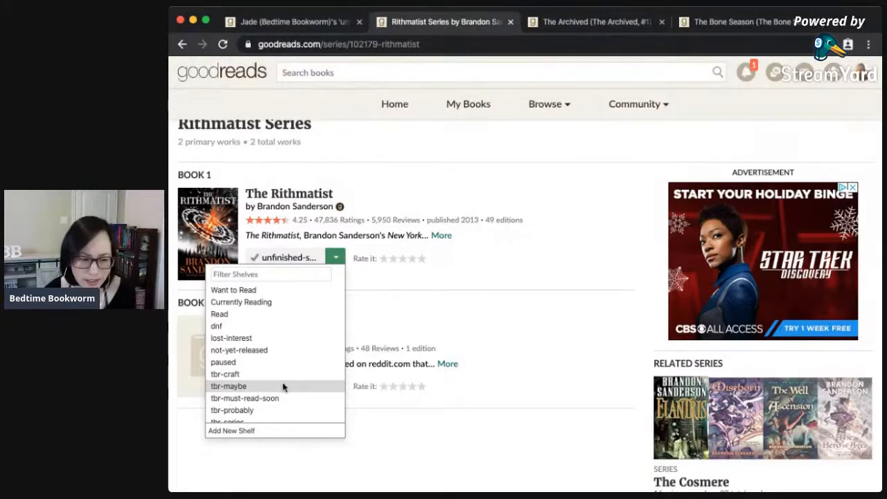
pyautogui.scroll(-1, 299, 387)
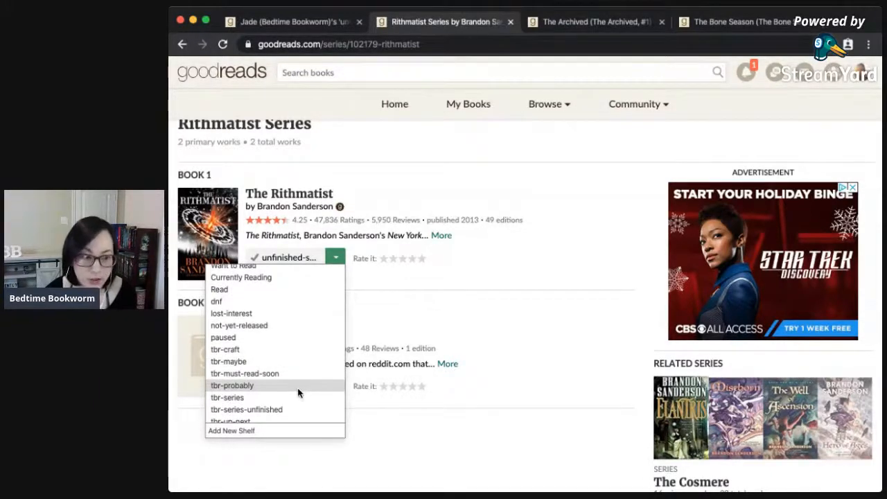
pyautogui.scroll(-1, 295, 393)
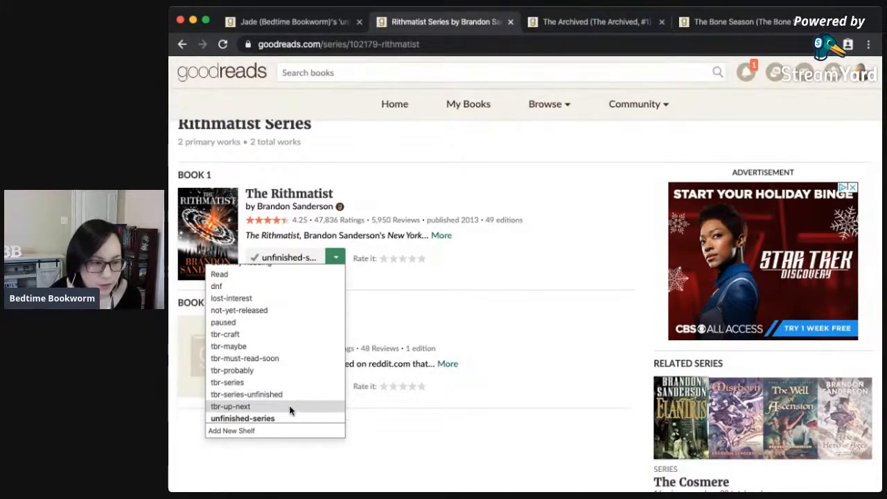
pyautogui.click(287, 395)
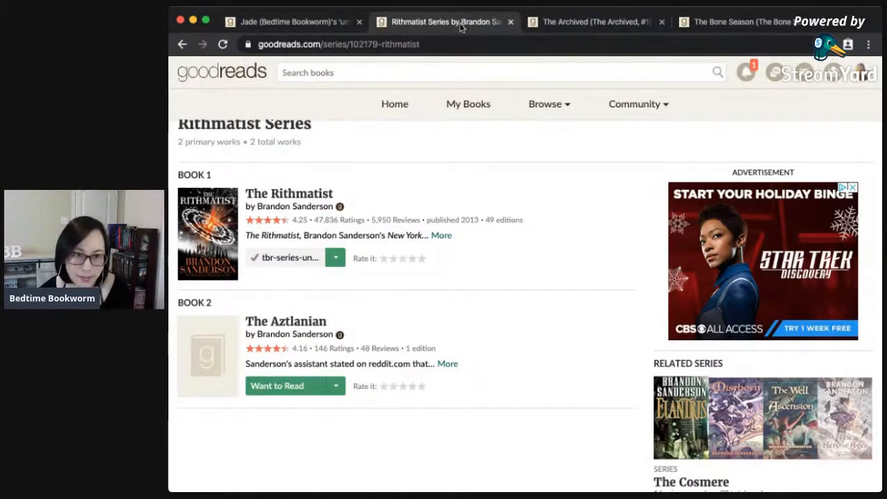
pyautogui.click(510, 22)
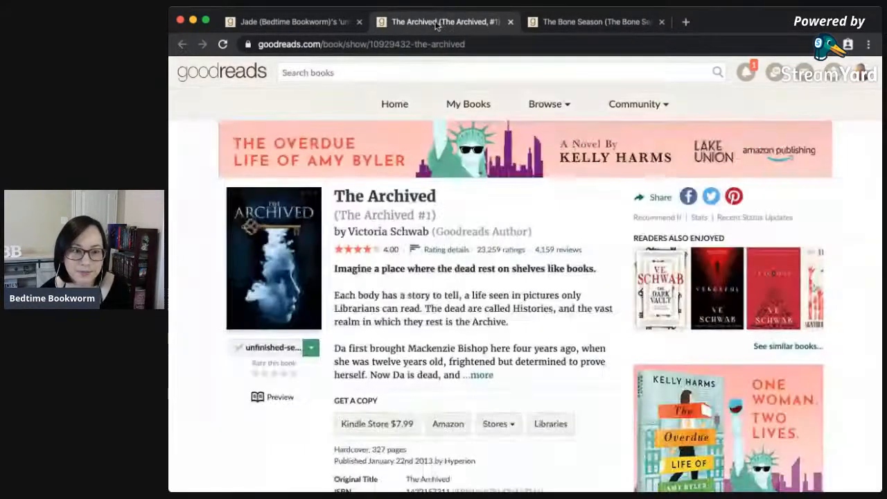
# View The Archived series page and expand the description of book 3, The Returned, to check its release status.
pyautogui.scroll(-2, 484, 309)
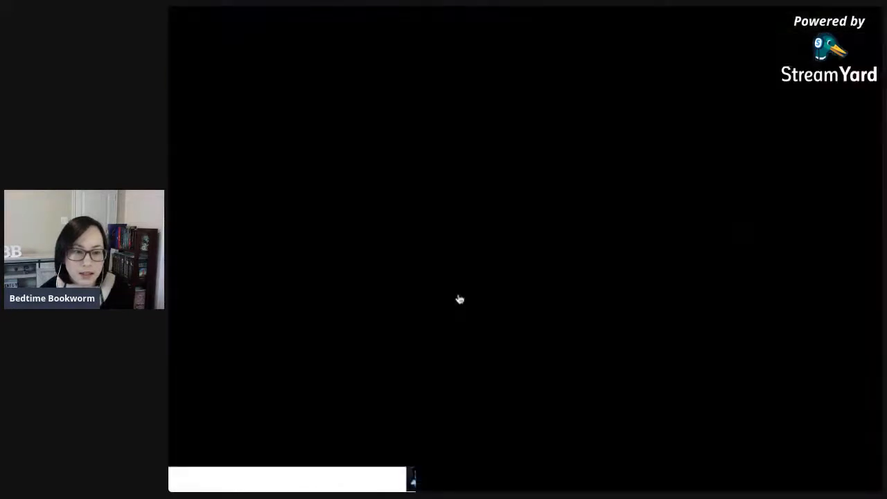
pyautogui.scroll(1, 458, 299)
pyautogui.click(400, 152)
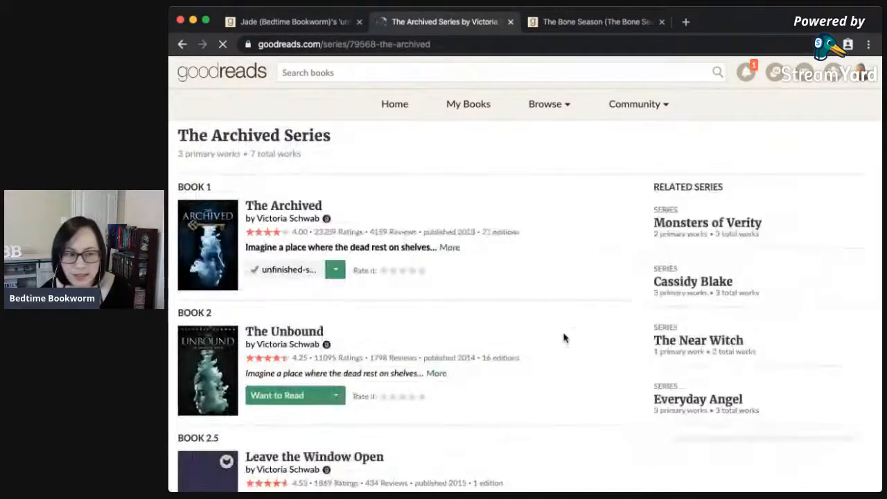
pyautogui.scroll(-3, 550, 374)
pyautogui.scroll(-2, 550, 374)
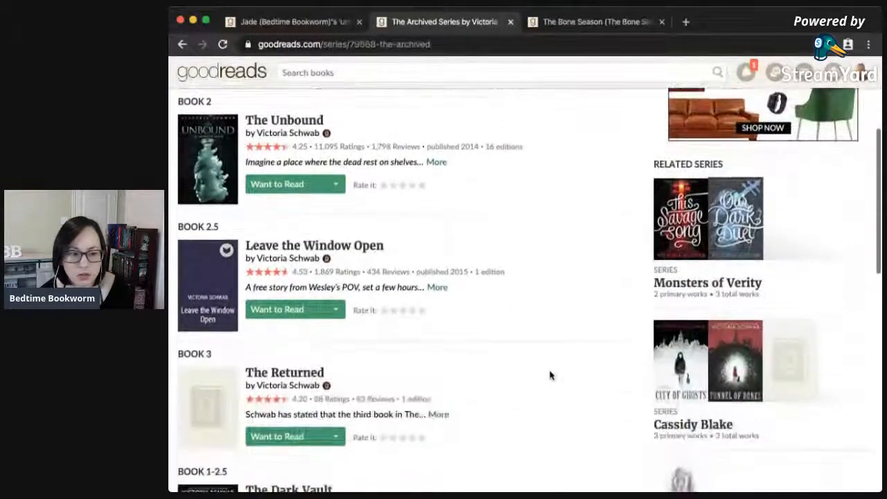
pyautogui.click(436, 414)
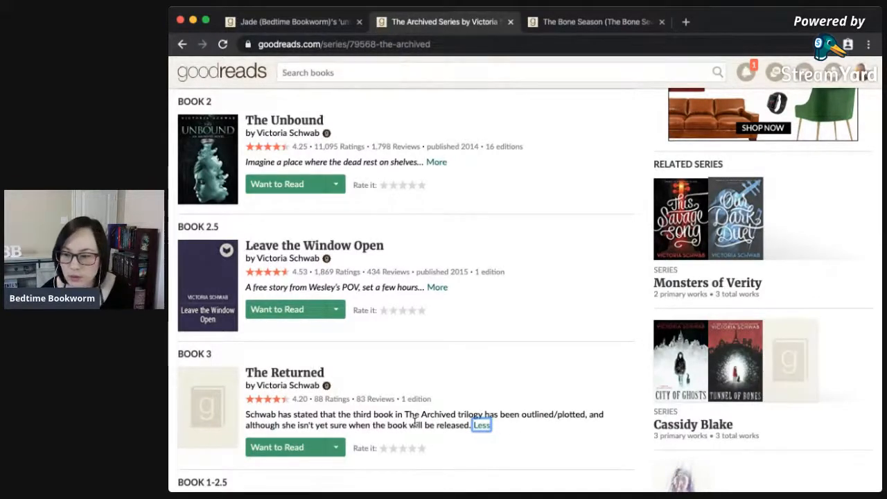
pyautogui.scroll(-3, 523, 439)
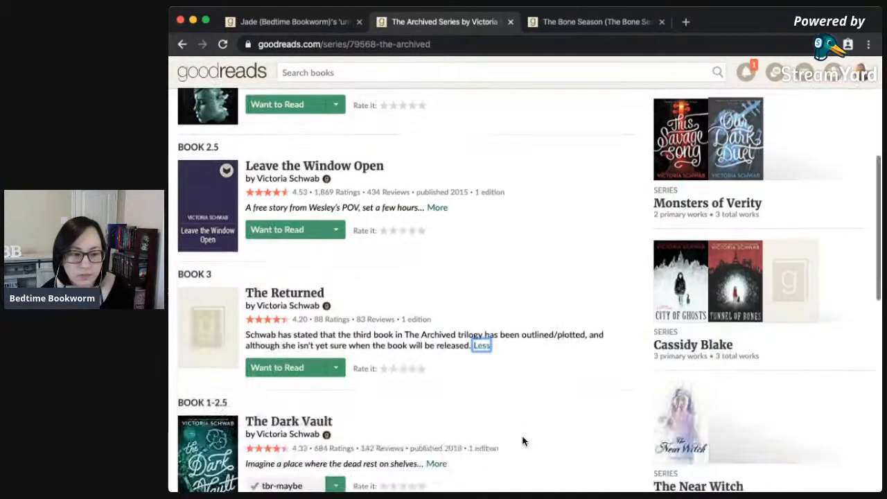
pyautogui.scroll(-3, 525, 439)
pyautogui.scroll(8, 524, 439)
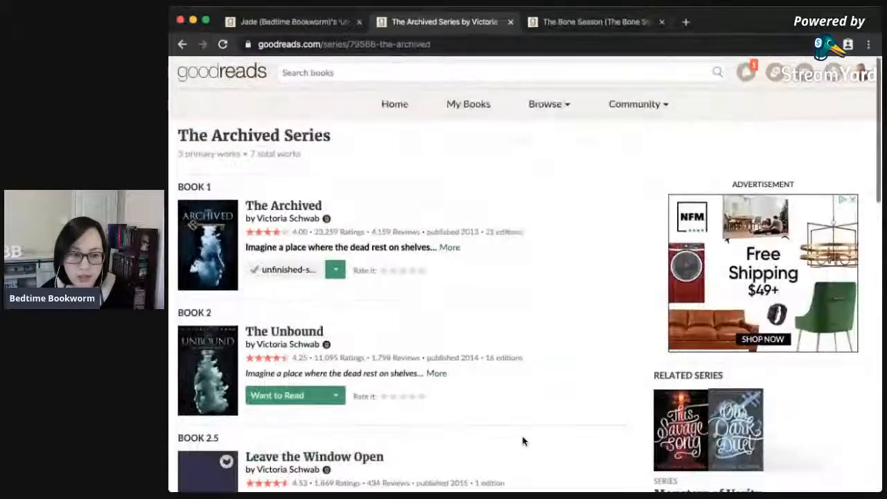
# Move The Archived from unfinished-series to the tbr-series-unfinished shelf and close its series tab.
pyautogui.click(336, 270)
pyautogui.scroll(-1, 318, 378)
pyautogui.scroll(-1, 318, 378)
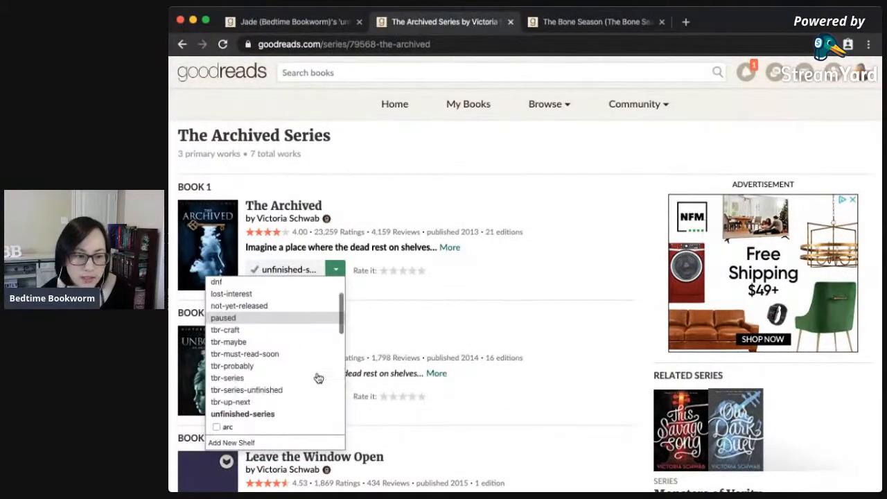
pyautogui.click(274, 391)
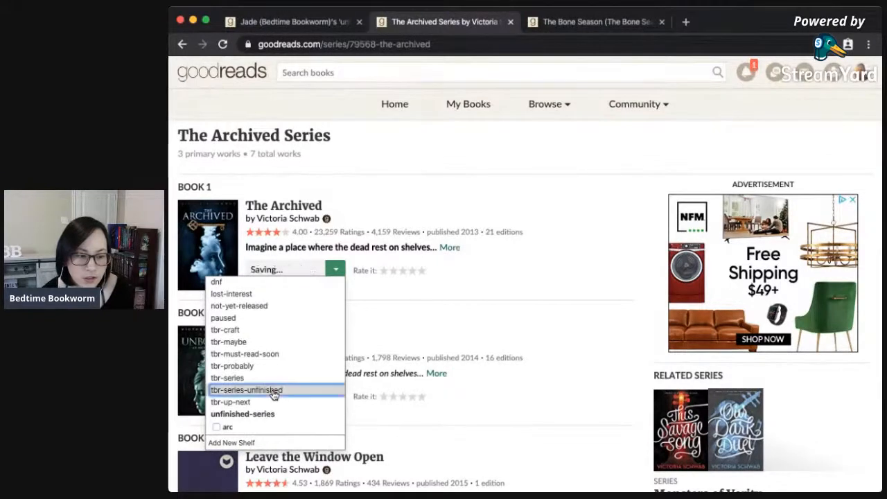
pyautogui.click(509, 22)
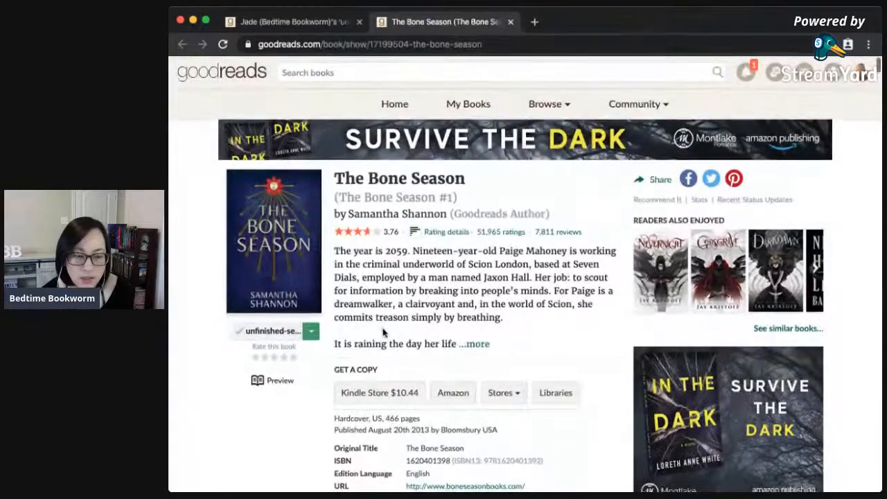
pyautogui.scroll(-1, 360, 331)
pyautogui.click(313, 320)
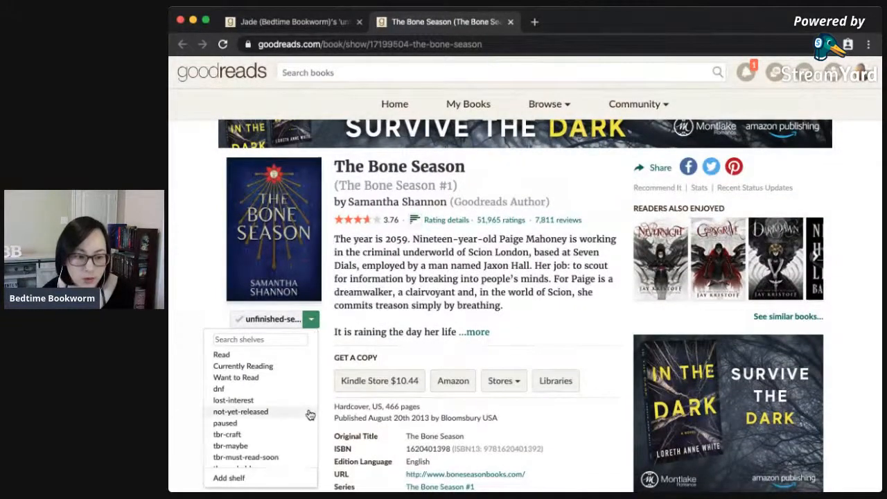
pyautogui.scroll(-1, 309, 412)
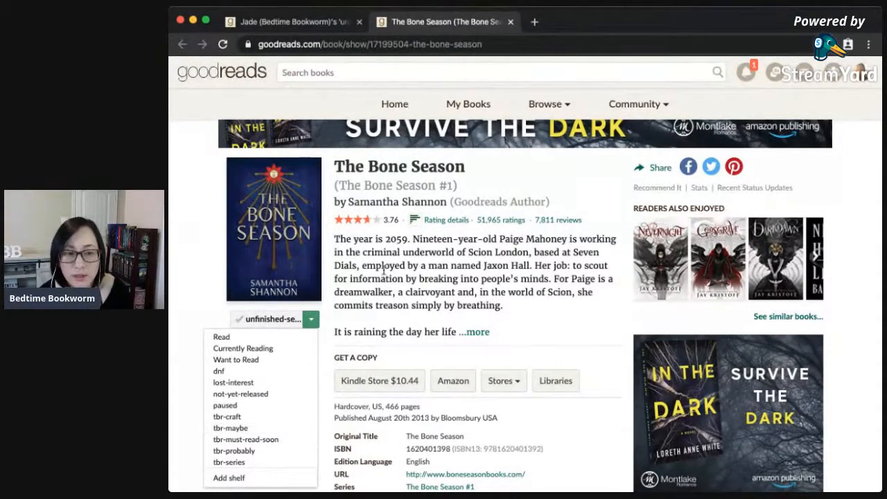
# View The Bone Season series page and check which books in the series have been published.
pyautogui.click(388, 187)
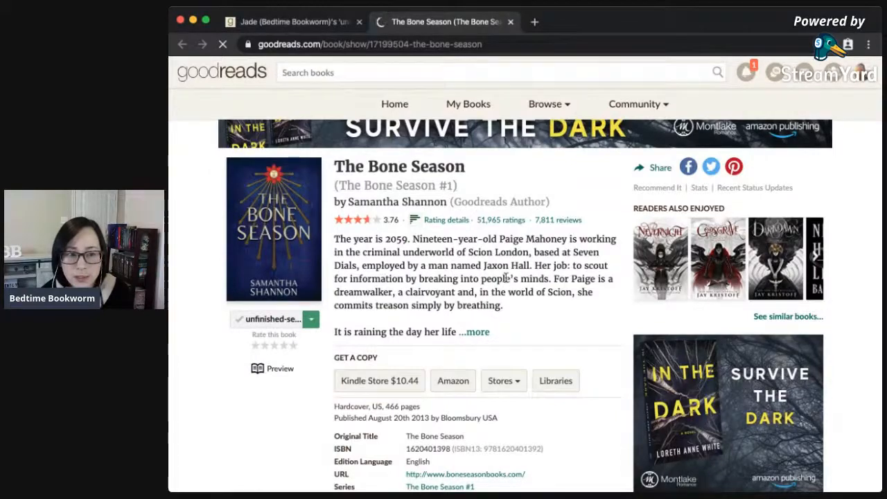
pyautogui.scroll(-1, 516, 363)
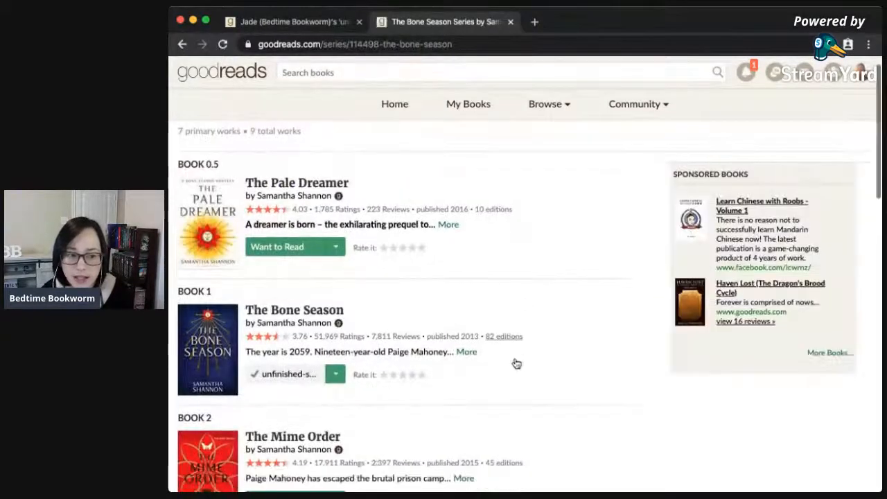
pyautogui.scroll(-5, 517, 363)
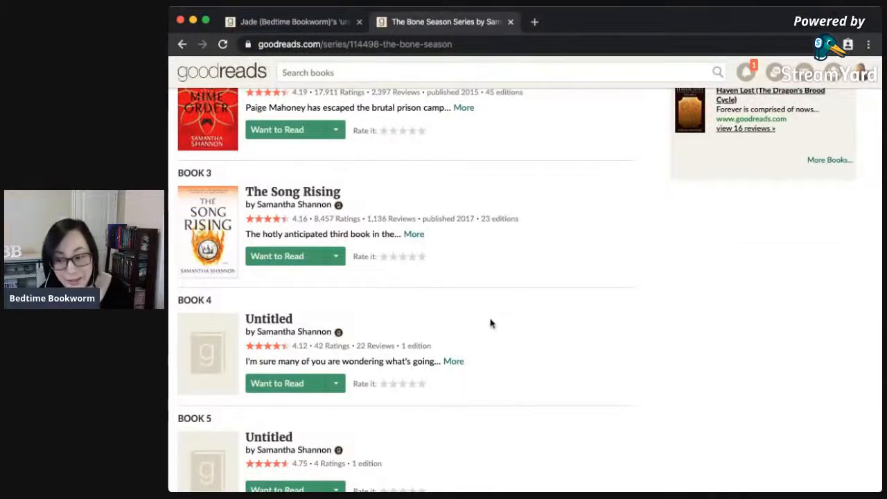
pyautogui.scroll(3, 490, 323)
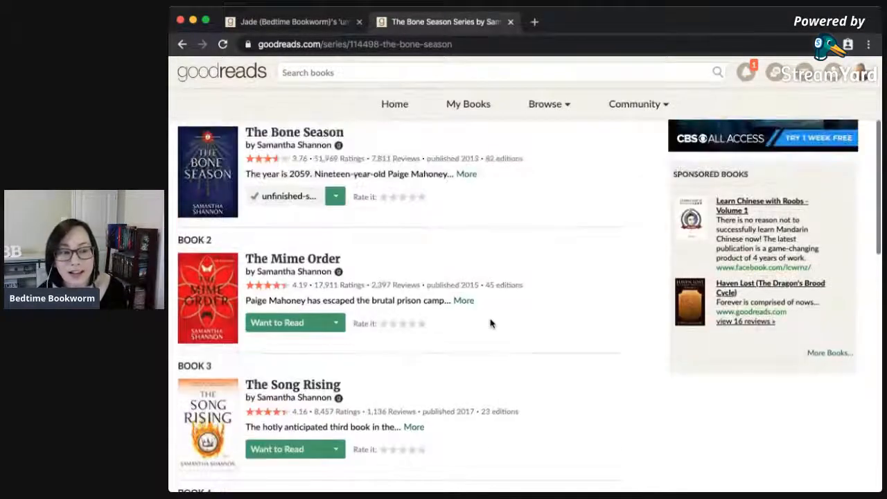
# Move The Bone Season from unfinished-series to the tbr-series-unfinished shelf and close its series tab.
pyautogui.click(336, 212)
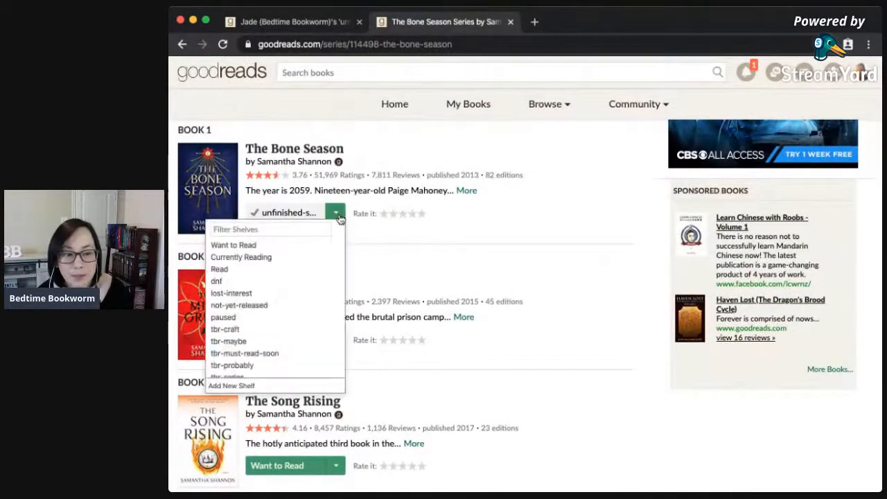
pyautogui.scroll(-3, 273, 352)
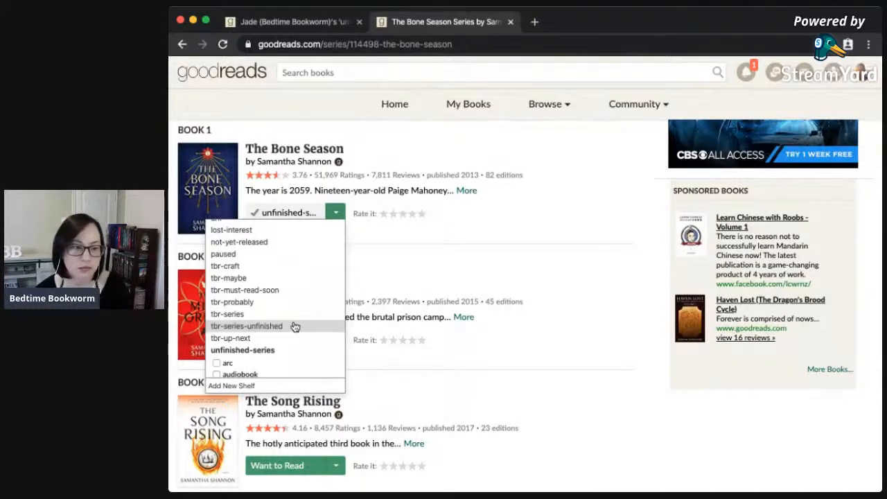
pyautogui.click(294, 325)
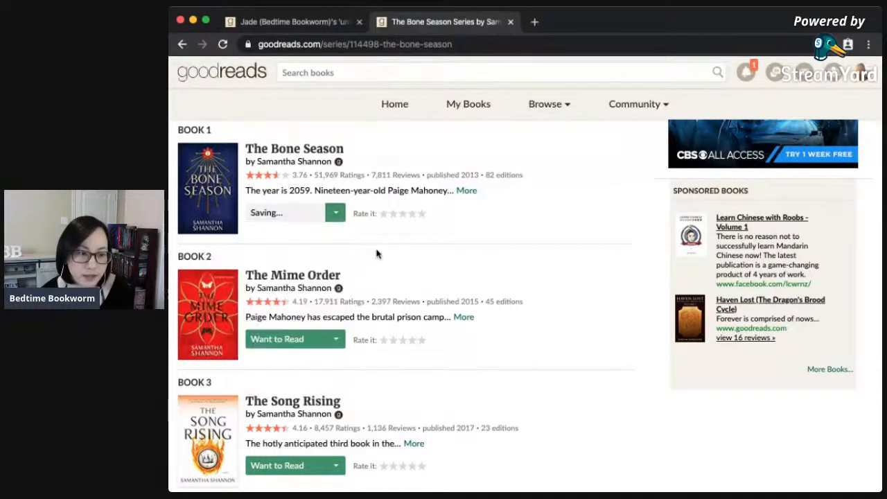
pyautogui.click(510, 22)
# In the unfinished-series list, move The Name of the Wind to the tbr-series-unfinished shelf.
pyautogui.scroll(-2, 485, 350)
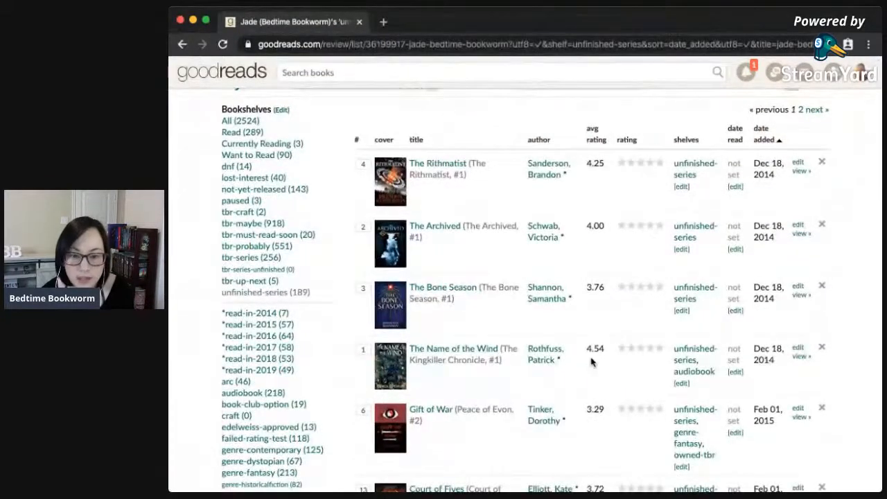
pyautogui.scroll(-1, 650, 375)
pyautogui.click(678, 325)
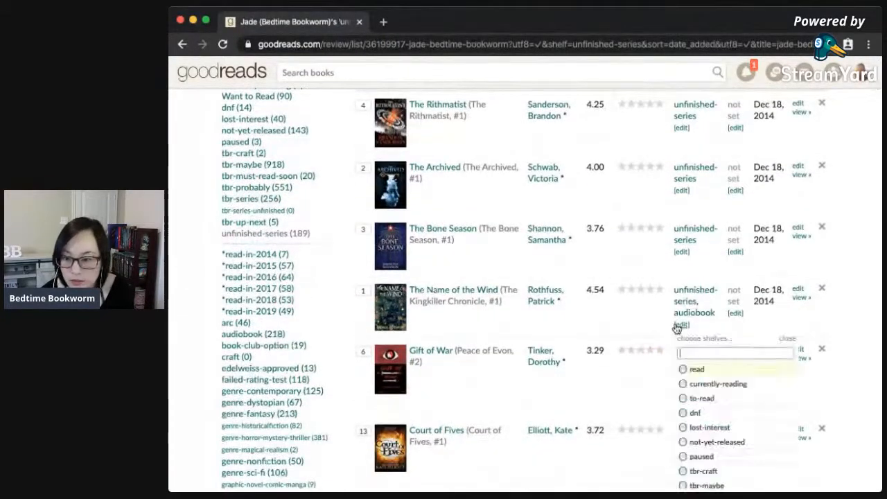
pyautogui.scroll(-4, 739, 425)
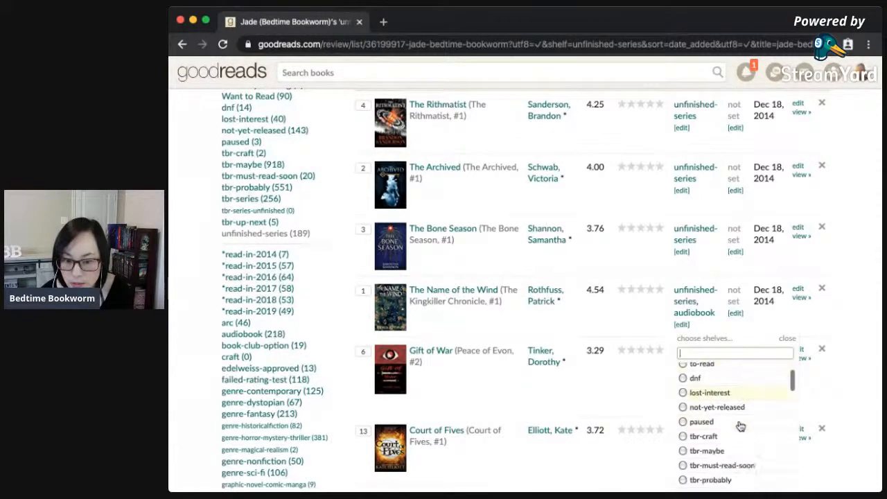
pyautogui.click(733, 447)
pyautogui.click(577, 330)
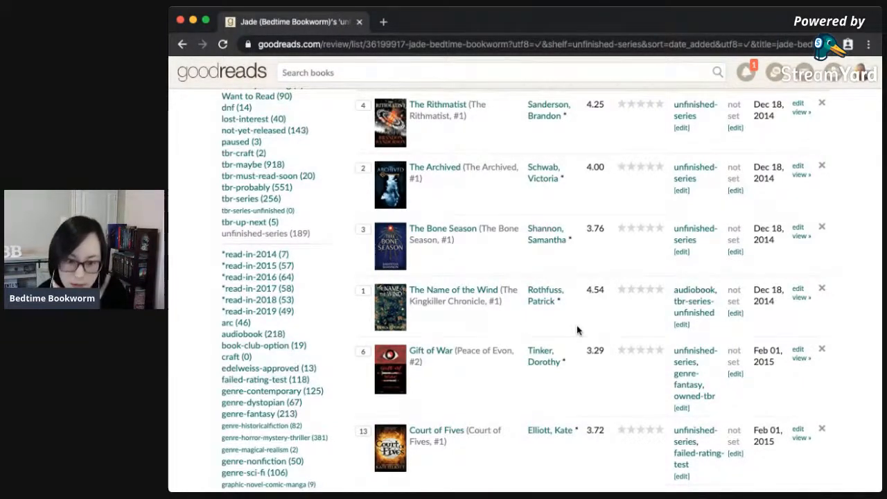
# Search all books for "liveship traders" to check Ship of Magic's shelf, and return to a reloaded unfinished-series shelf.
pyautogui.scroll(-2, 626, 404)
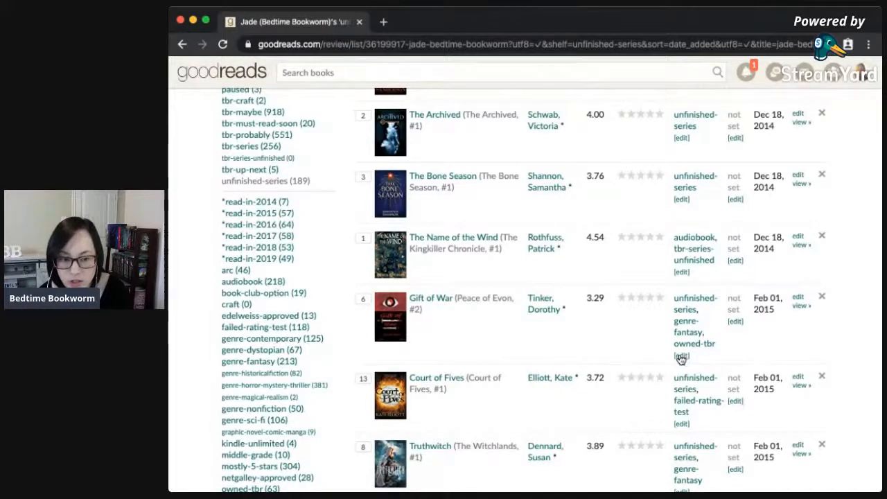
pyautogui.scroll(3, 566, 323)
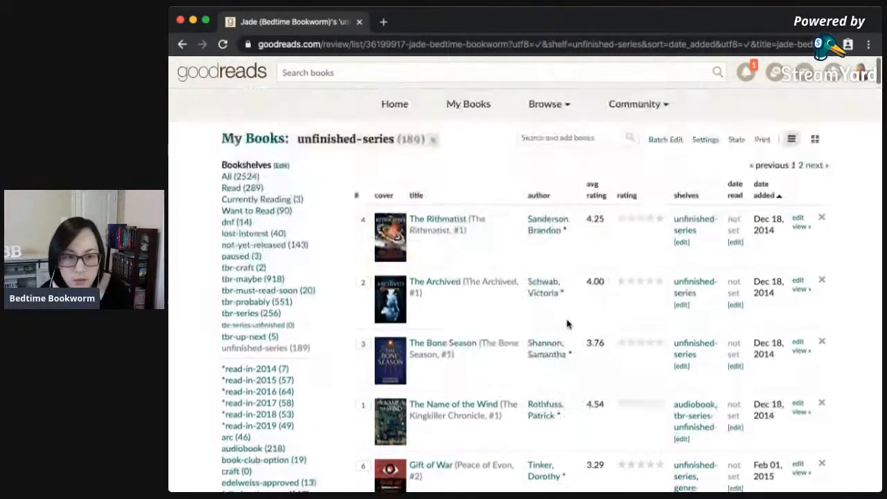
pyautogui.click(545, 72)
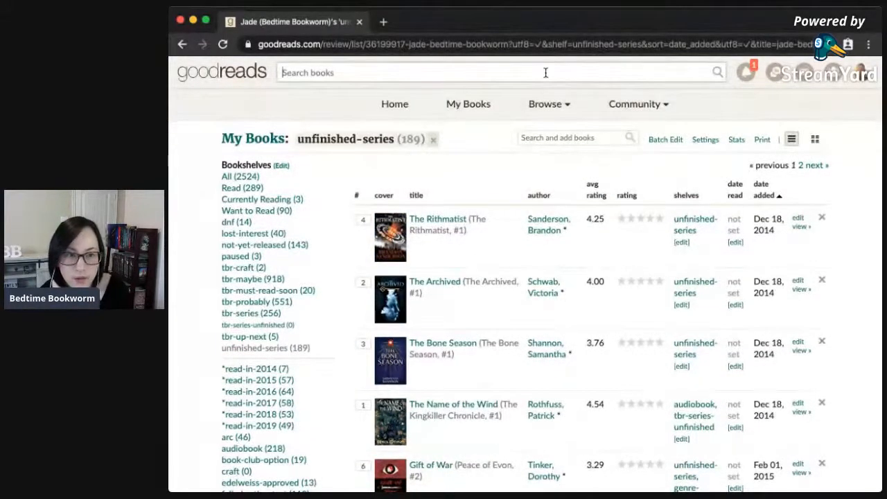
pyautogui.write('liveship')
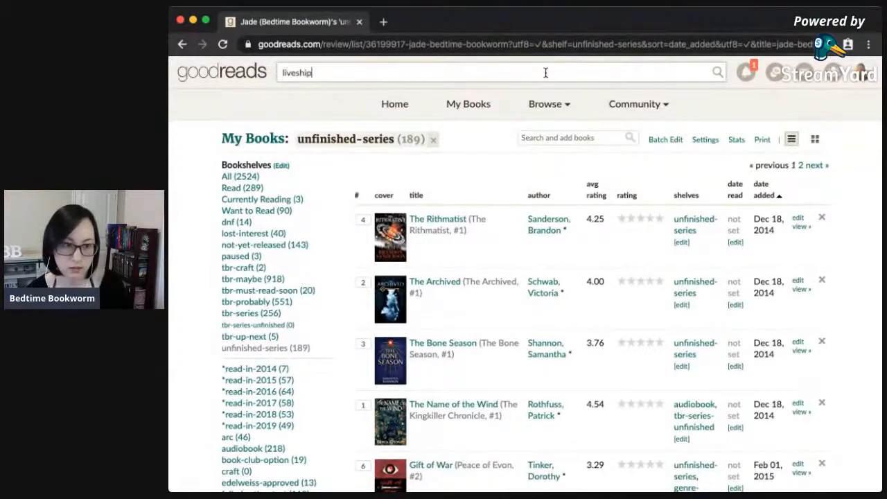
pyautogui.write(' traders')
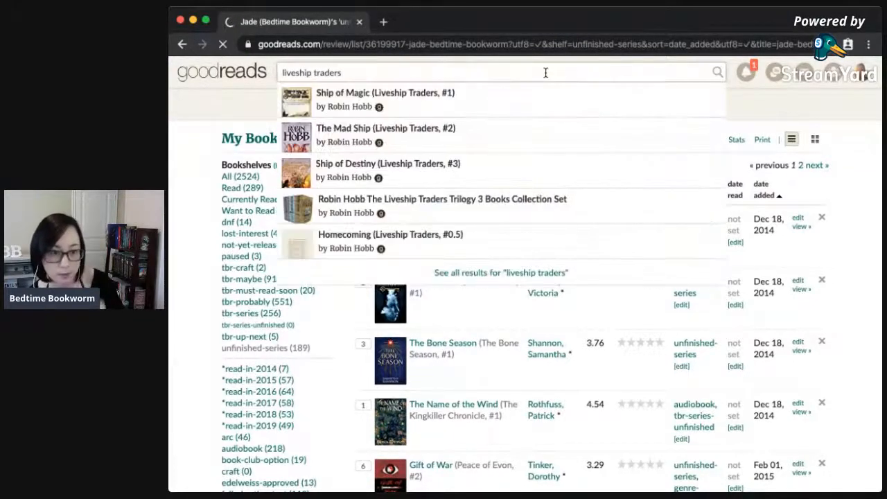
pyautogui.press('Return')
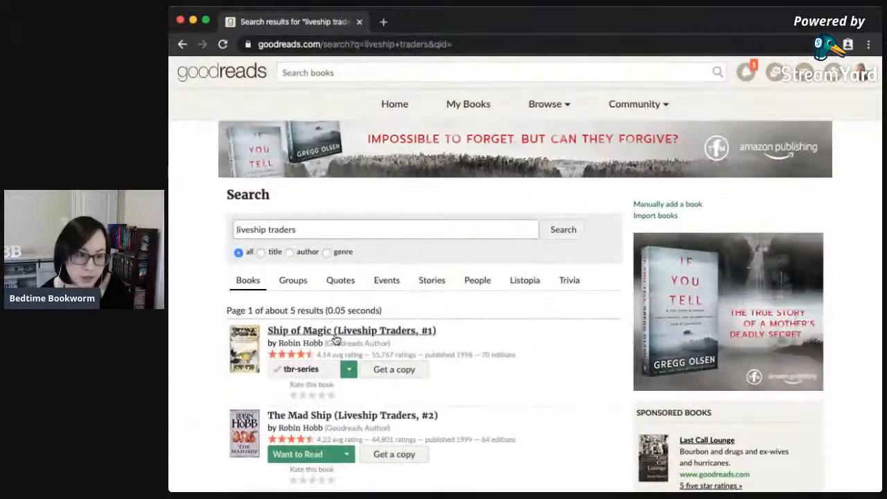
pyautogui.click(182, 45)
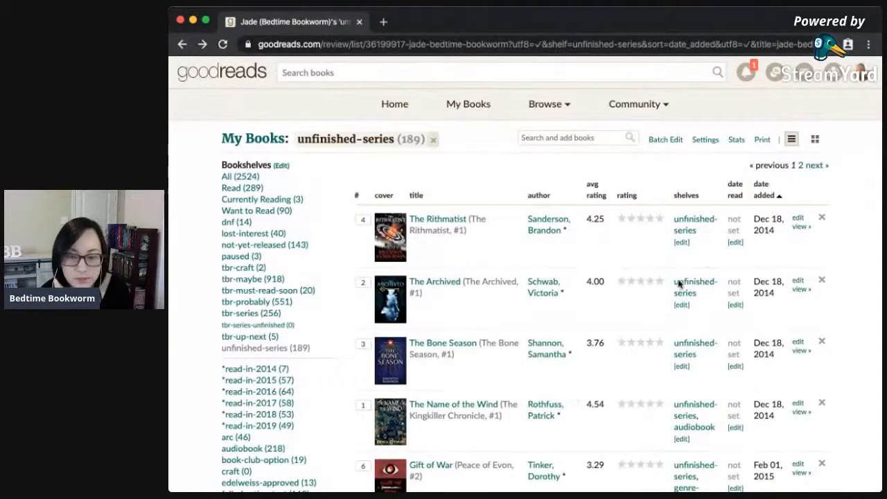
pyautogui.click(222, 44)
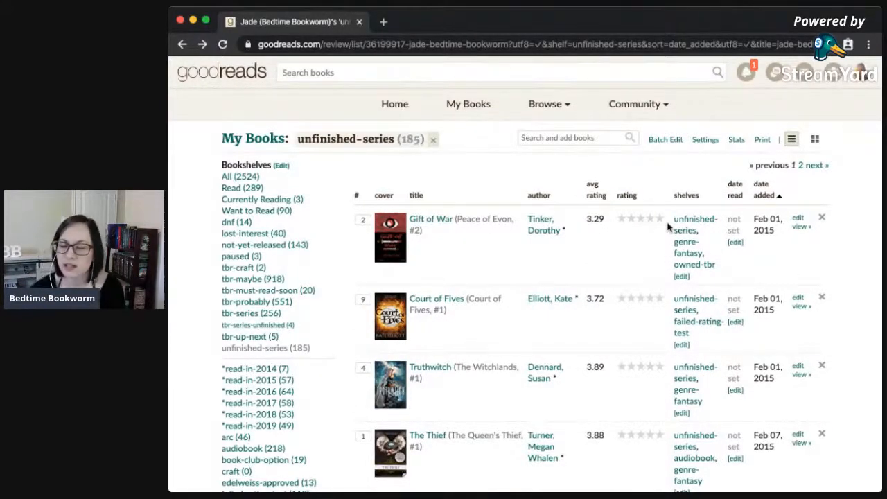
# Move Gift of War from the unfinished-series shelf to the tbr-series-unfinished shelf.
pyautogui.click(683, 276)
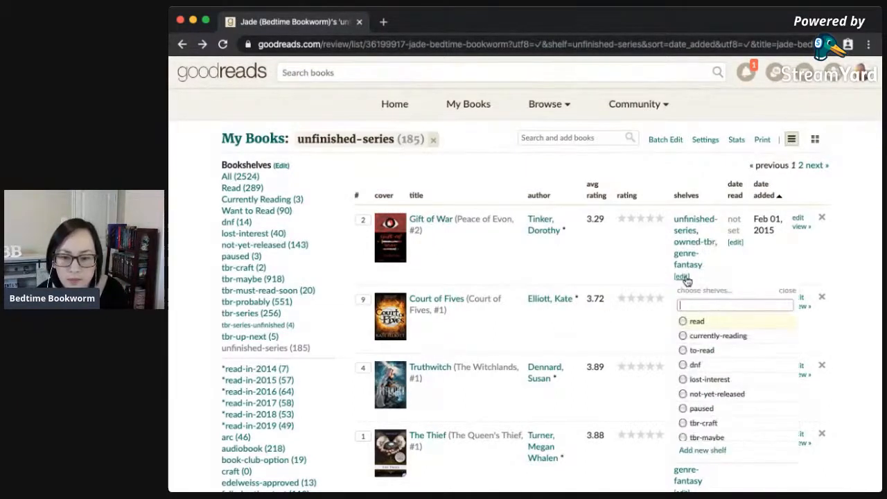
pyautogui.scroll(-3, 731, 412)
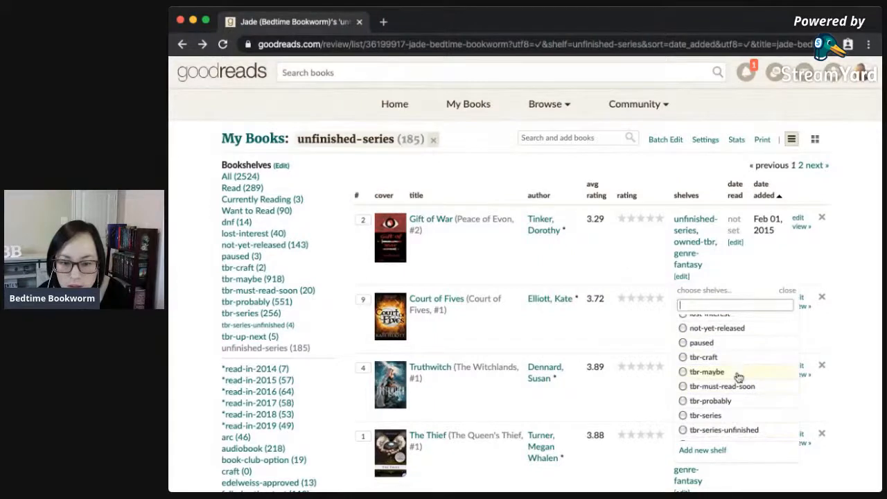
pyautogui.scroll(-1, 745, 419)
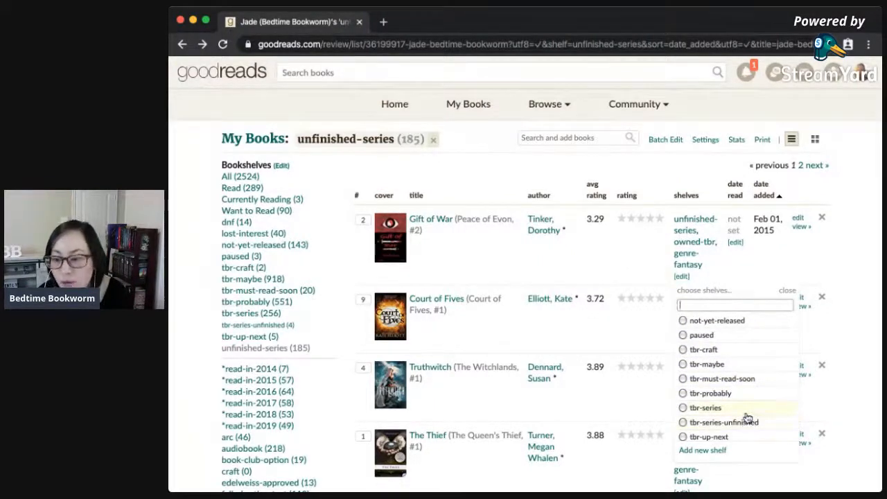
pyautogui.scroll(-1, 747, 417)
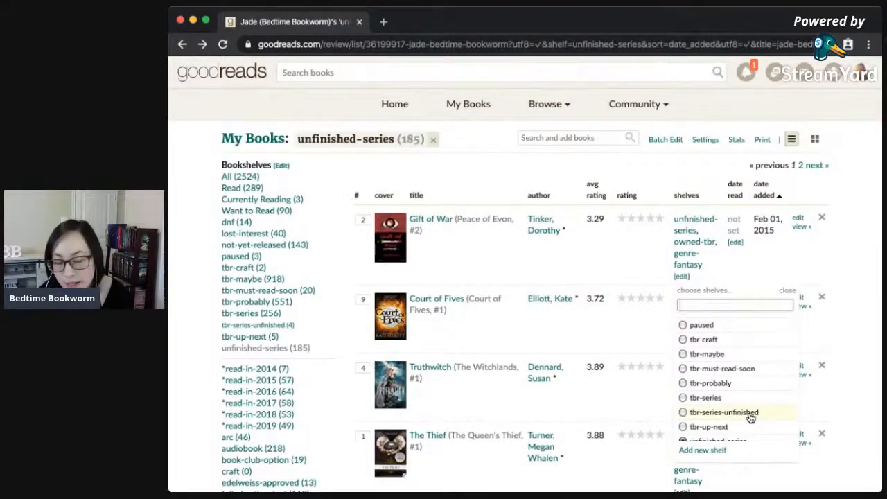
pyautogui.click(751, 413)
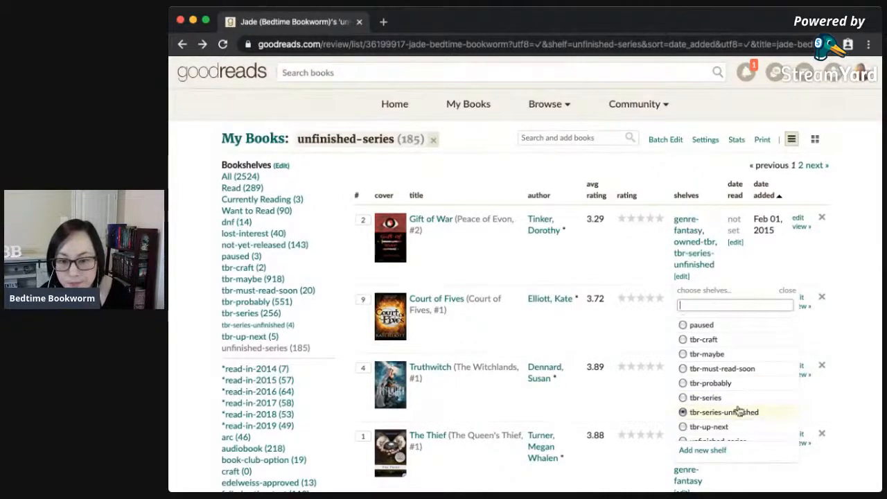
pyautogui.click(609, 331)
# Open the Court of Fives book page in a new tab while keeping the unfinished-series list in view.
pyautogui.scroll(-3, 609, 332)
pyautogui.scroll(1, 619, 314)
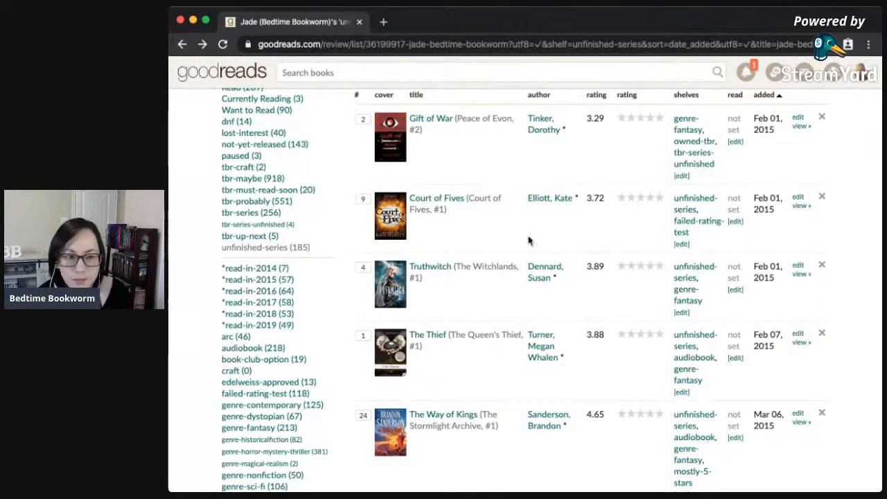
pyautogui.keyDown('super'); pyautogui.click(434, 213); pyautogui.keyUp('super')
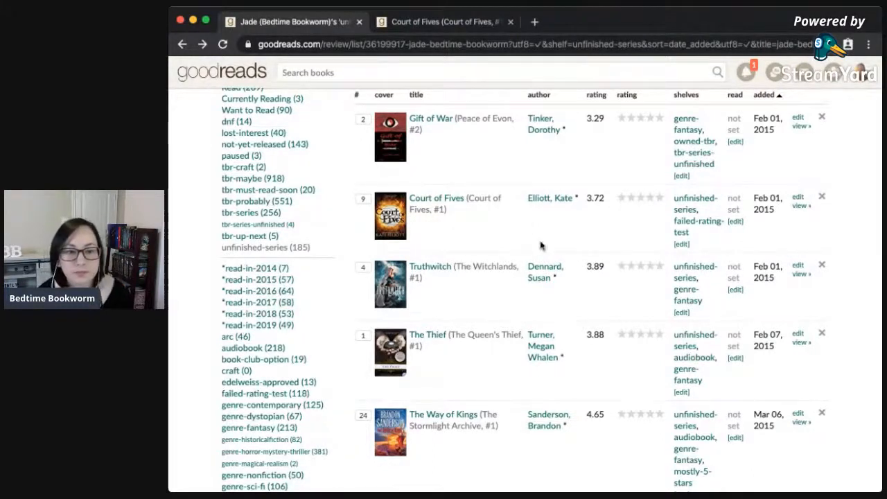
# In the unfinished-series list, move Truthwitch to the tbr-series-unfinished shelf.
pyautogui.click(682, 311)
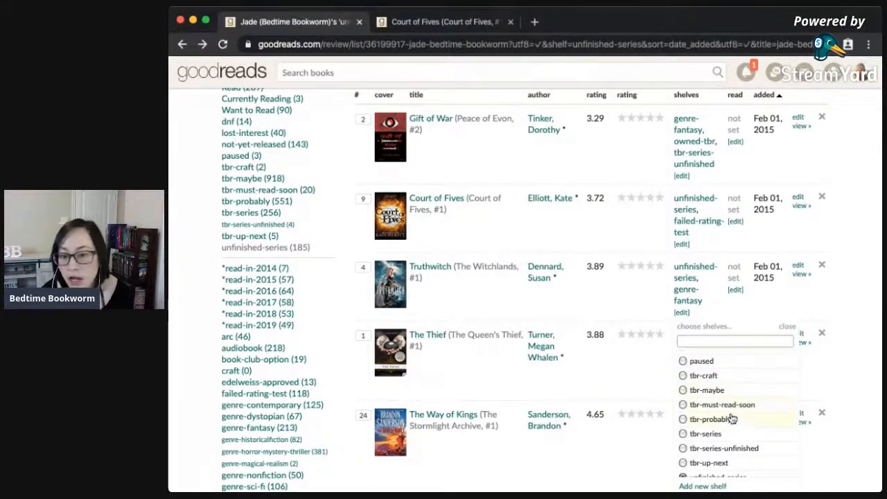
pyautogui.scroll(-1, 731, 437)
pyautogui.scroll(-2, 729, 435)
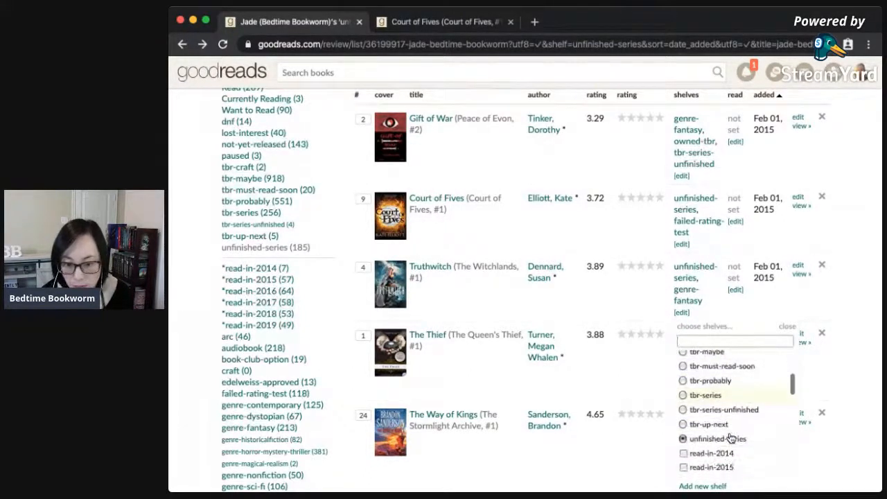
pyautogui.click(720, 411)
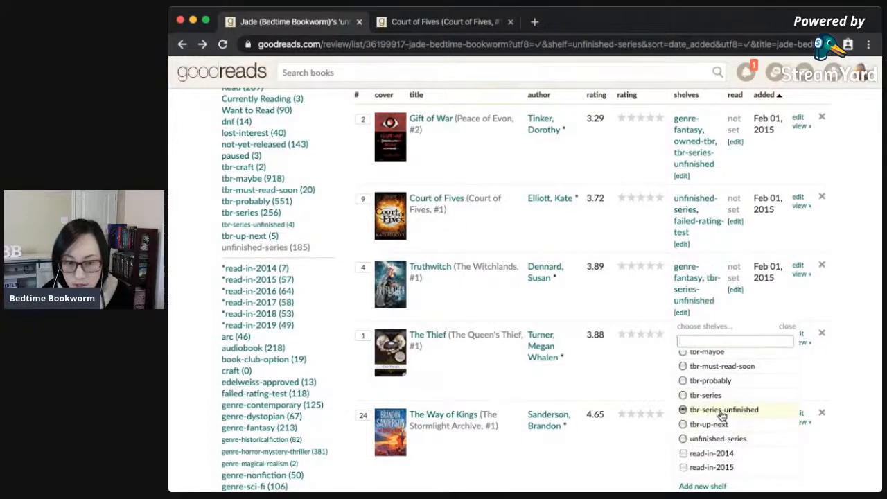
pyautogui.click(604, 371)
# Change The Thief's shelf from unfinished-series to tbr-series-unfinished.
pyautogui.scroll(-2, 605, 376)
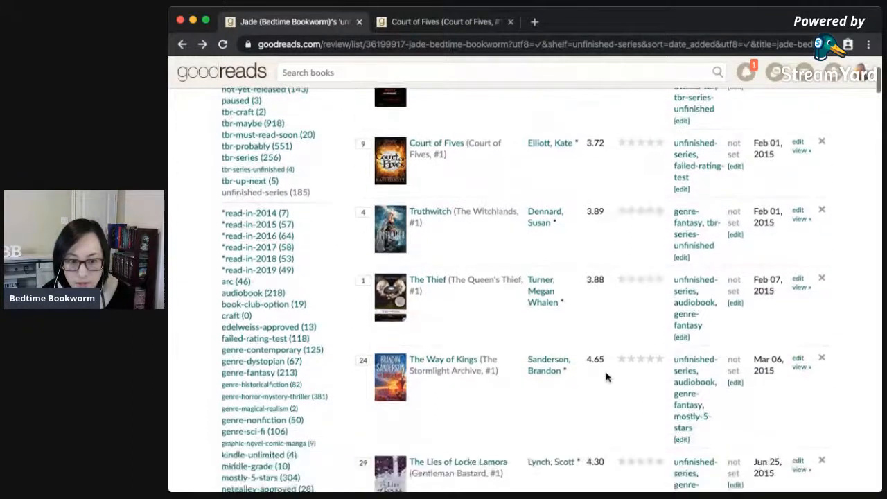
pyautogui.click(680, 337)
pyautogui.scroll(-1, 729, 446)
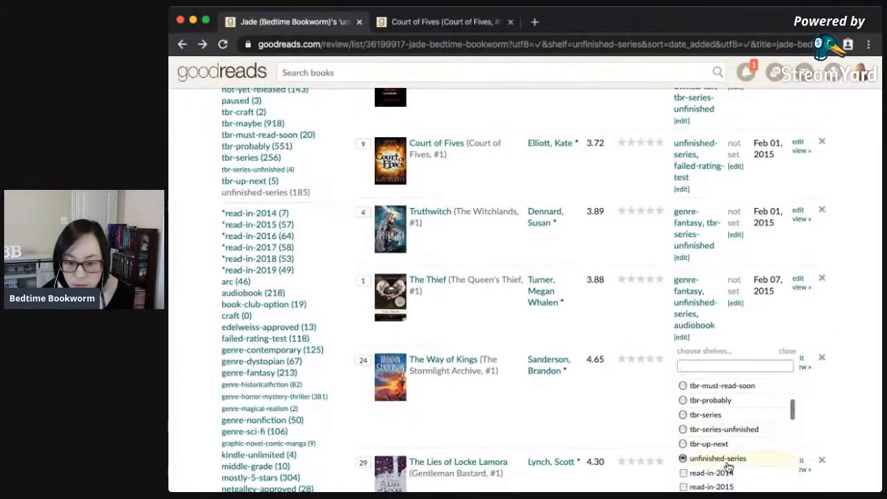
pyautogui.click(716, 430)
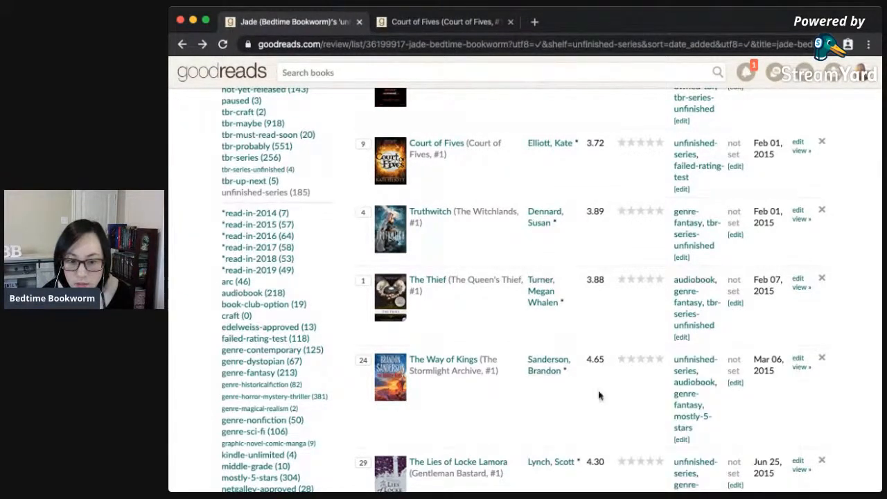
# Change The Way of Kings' shelf from unfinished-series to tbr-series-unfinished.
pyautogui.click(682, 440)
pyautogui.scroll(-5, 762, 444)
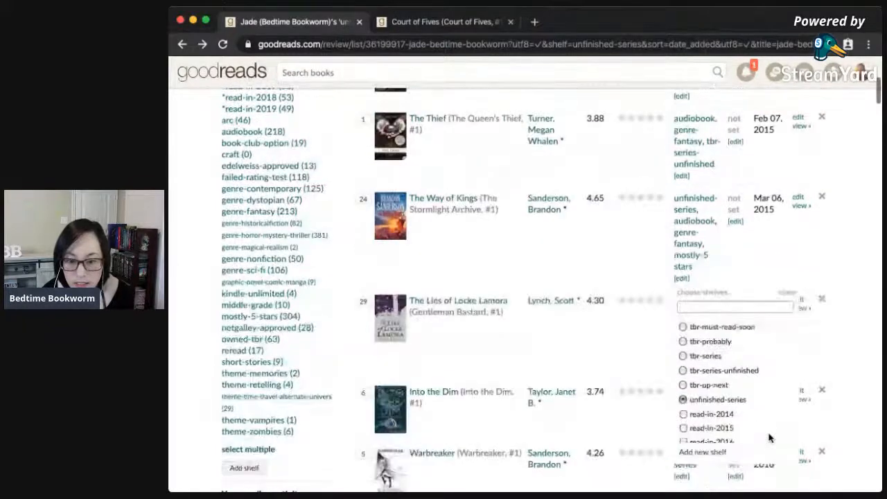
pyautogui.click(726, 372)
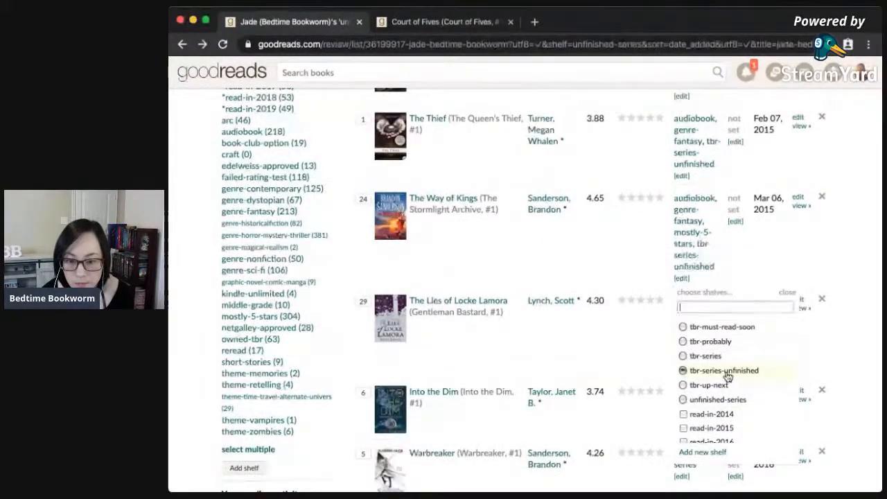
pyautogui.click(622, 354)
# Move The Lies of Locke Lamora from unfinished-series to the tbr-series-unfinished shelf.
pyautogui.click(684, 369)
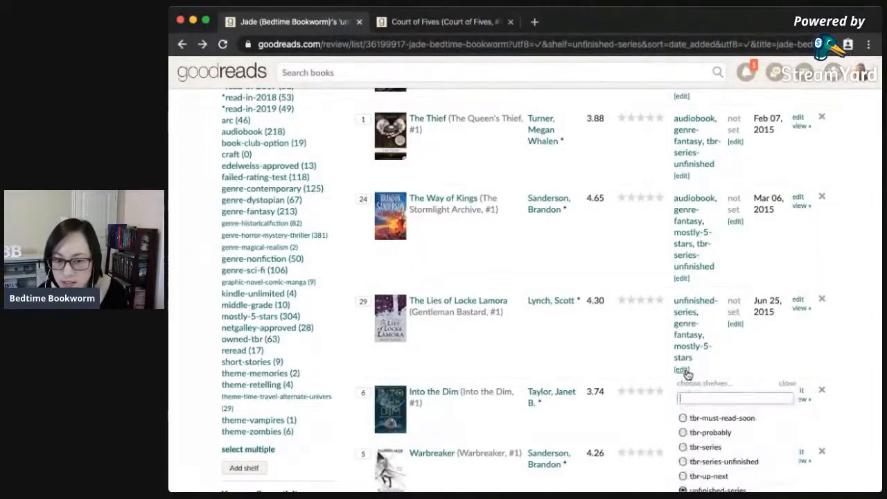
pyautogui.click(749, 463)
pyautogui.click(610, 364)
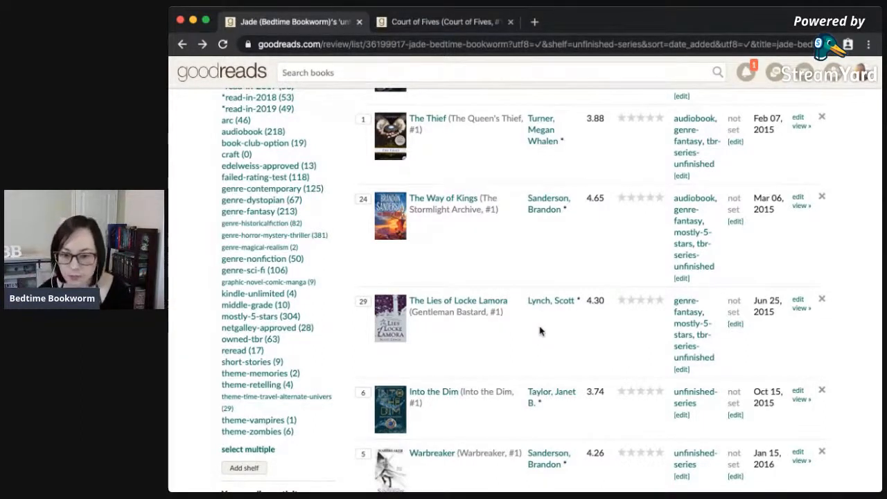
# Open The Thief's book page in a new tab, and switch to the Court of Fives tab.
pyautogui.scroll(1, 519, 239)
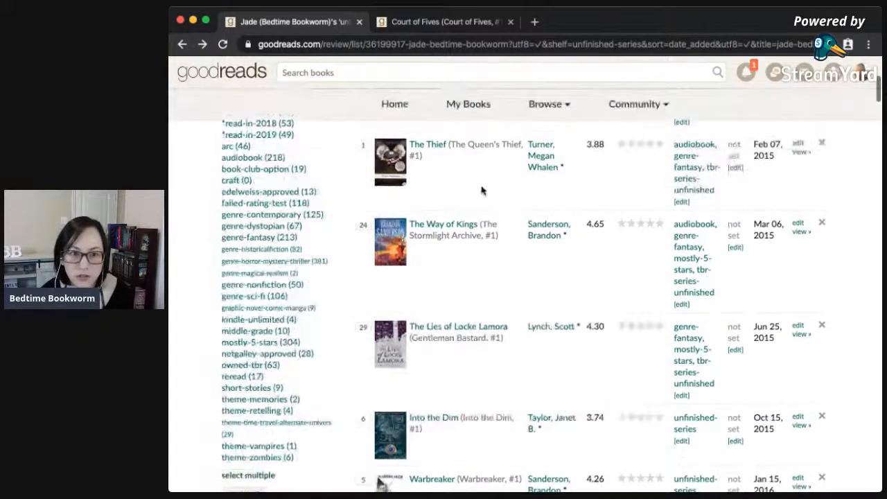
pyautogui.keyDown('super'); pyautogui.click(474, 147); pyautogui.keyUp('super')
pyautogui.click(446, 21)
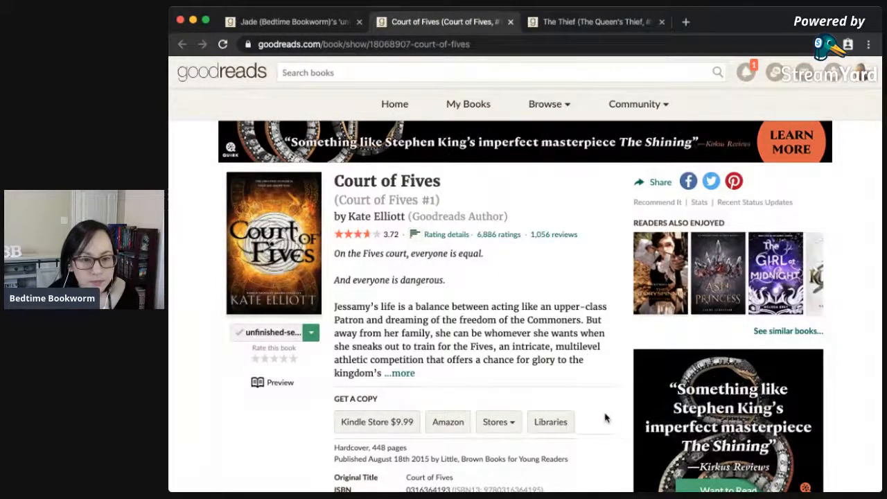
# Expand the full Court of Fives description and read it along with the book details and shelving activity.
pyautogui.click(409, 374)
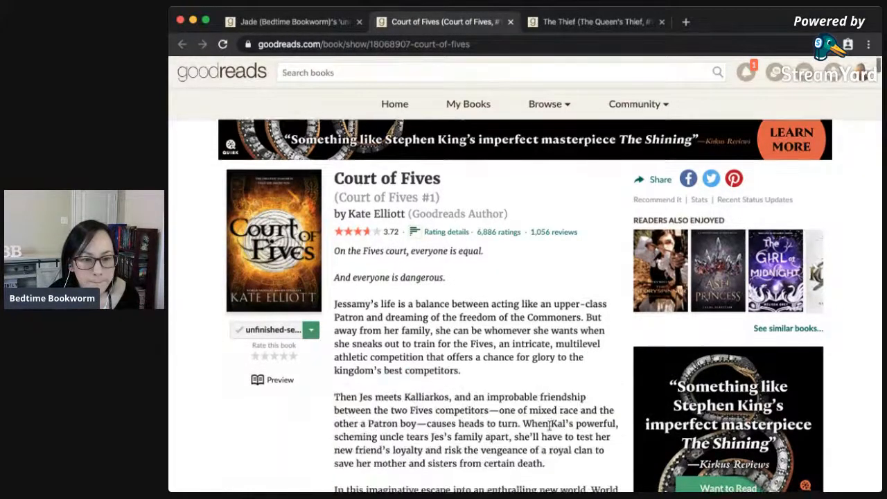
pyautogui.scroll(-1, 549, 424)
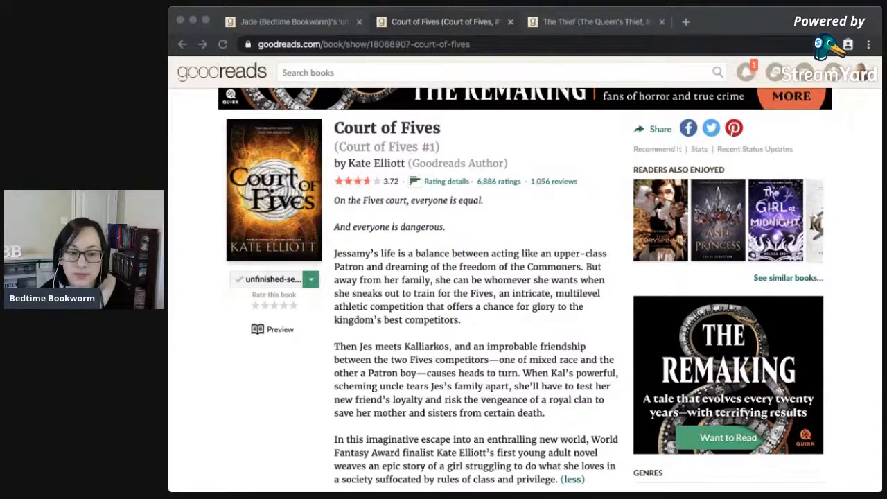
pyautogui.click(246, 390)
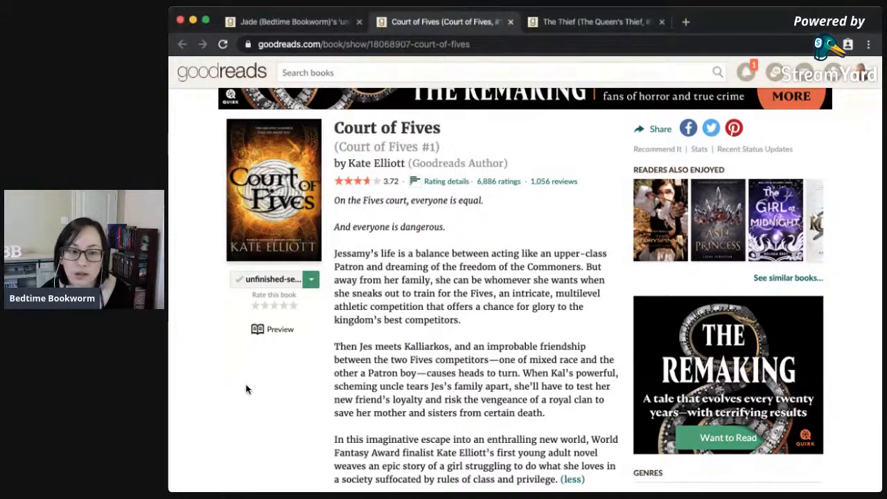
pyautogui.scroll(-2, 420, 366)
pyautogui.scroll(-2, 458, 362)
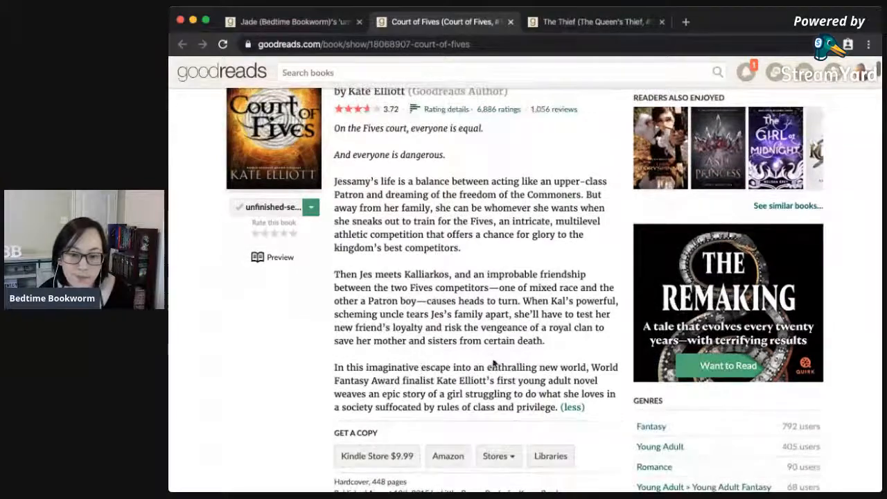
pyautogui.scroll(-3, 494, 366)
pyautogui.scroll(-5, 554, 388)
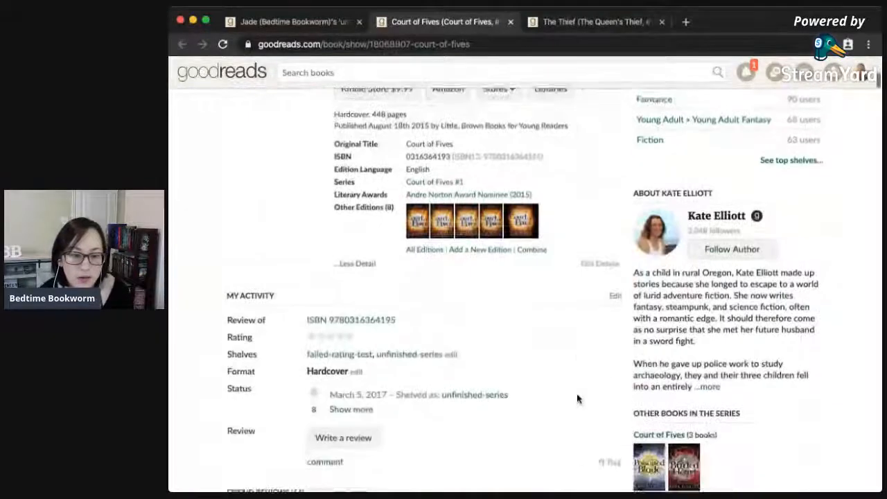
pyautogui.scroll(-3, 577, 399)
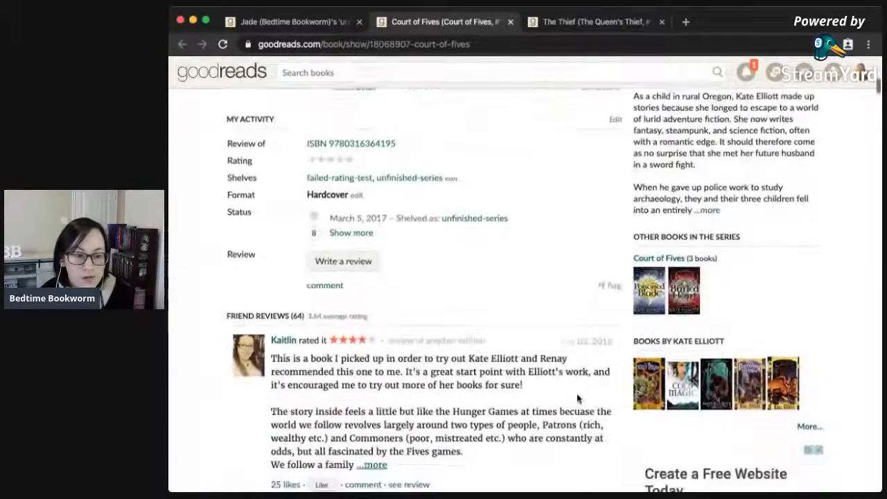
pyautogui.scroll(-1, 463, 416)
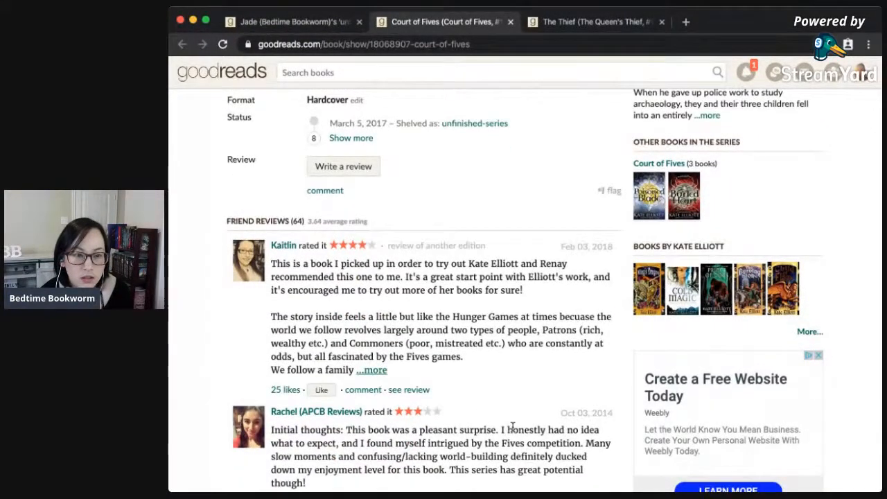
# Read through the friend reviews and ratings on the Court of Fives page.
pyautogui.scroll(4, 513, 427)
pyautogui.scroll(2, 513, 431)
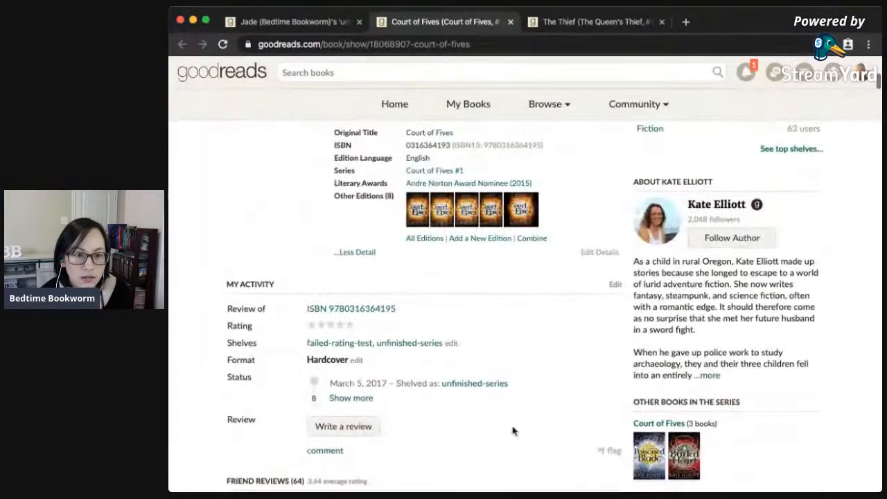
pyautogui.scroll(-10, 513, 431)
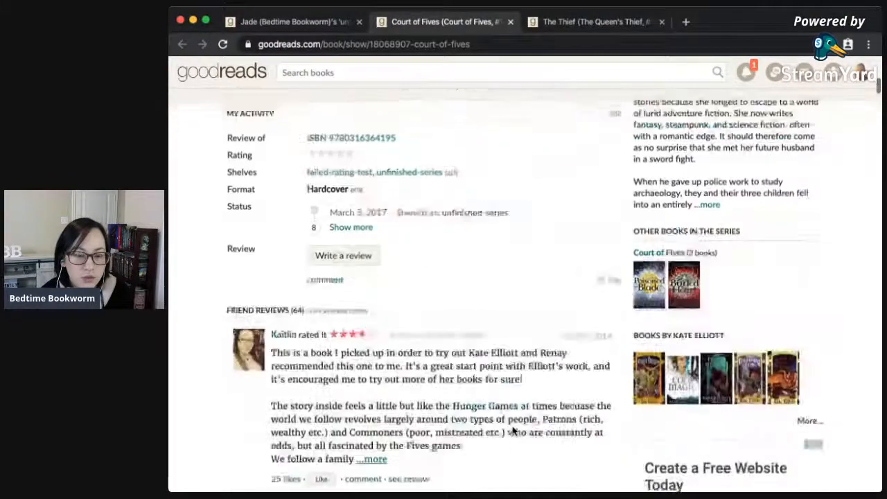
pyautogui.scroll(-6, 513, 431)
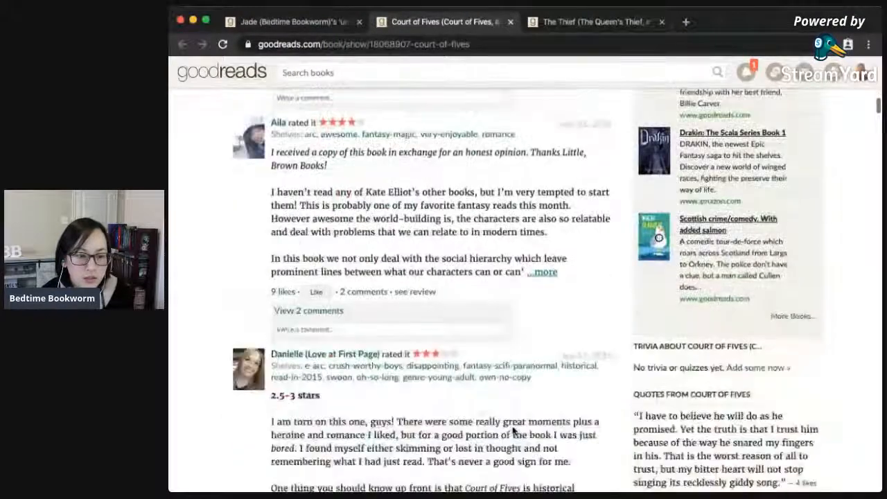
pyautogui.scroll(-3, 513, 431)
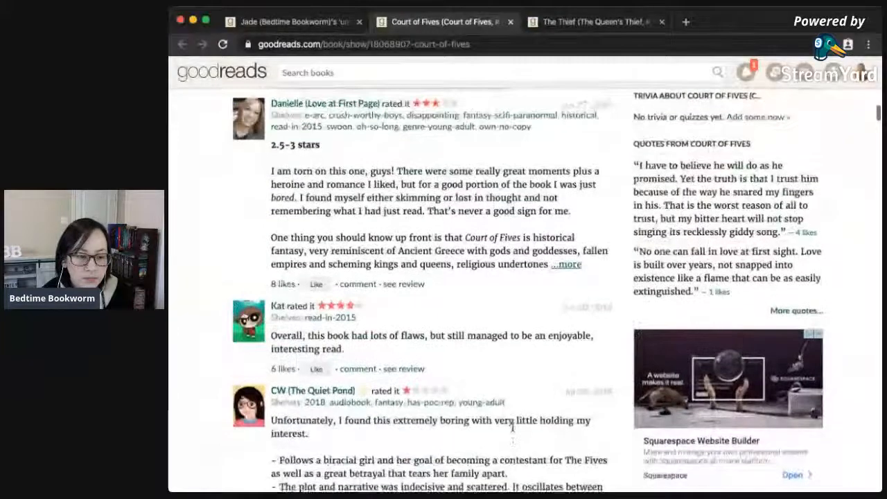
pyautogui.scroll(-1, 512, 429)
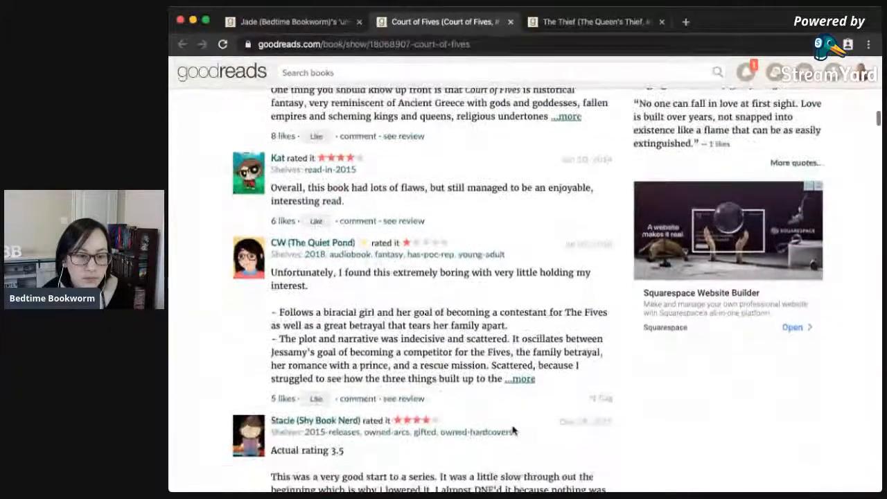
# View the Court of Fives series page and check which books in the series have been published.
pyautogui.scroll(20, 512, 429)
pyautogui.click(401, 200)
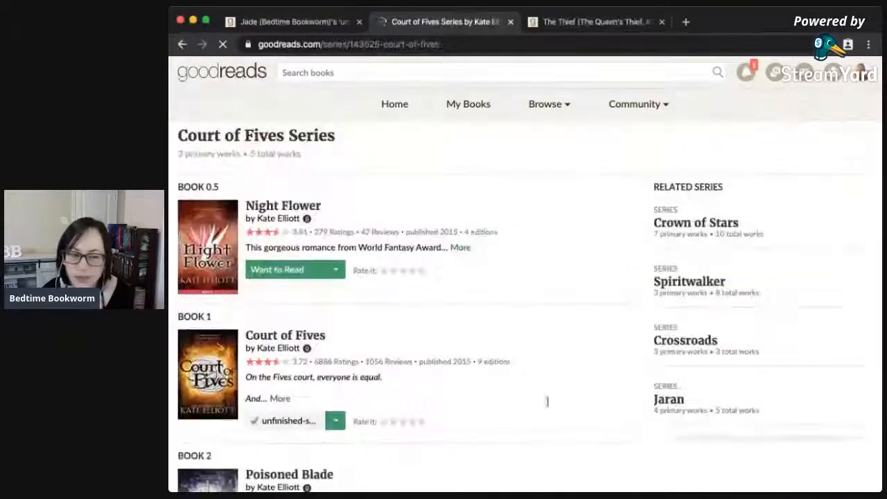
pyautogui.scroll(-3, 551, 431)
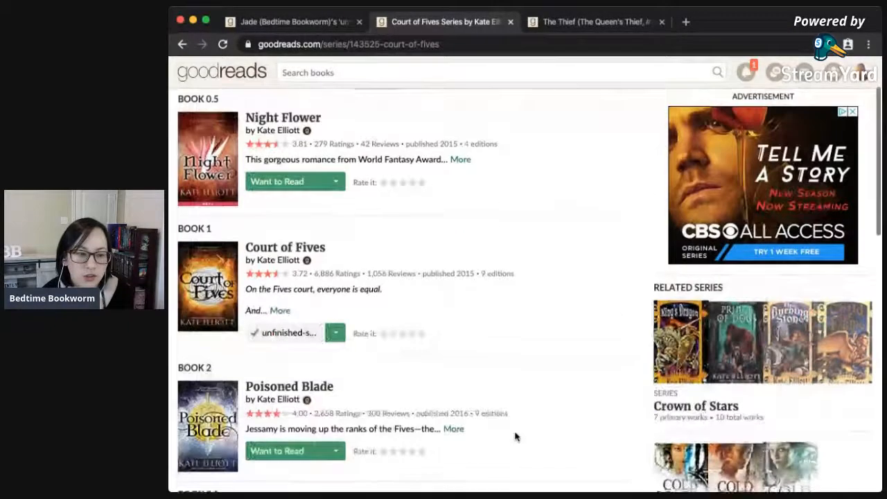
pyautogui.scroll(-2, 478, 365)
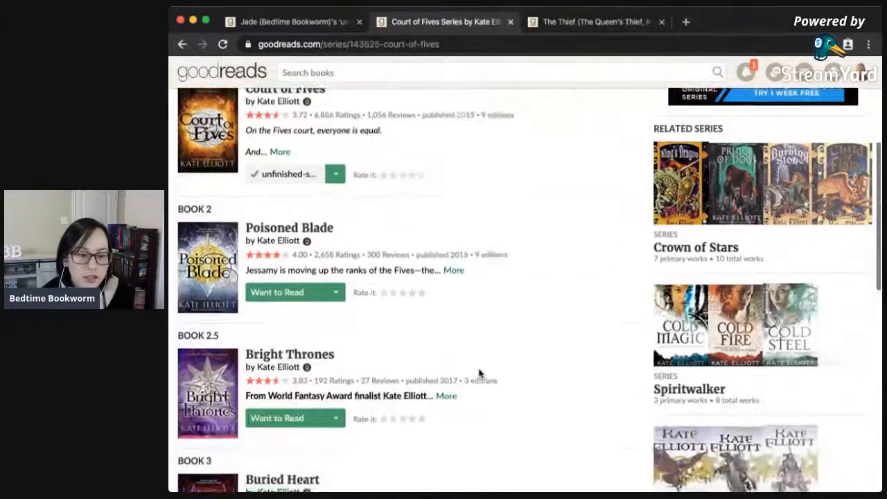
pyautogui.scroll(-10, 507, 410)
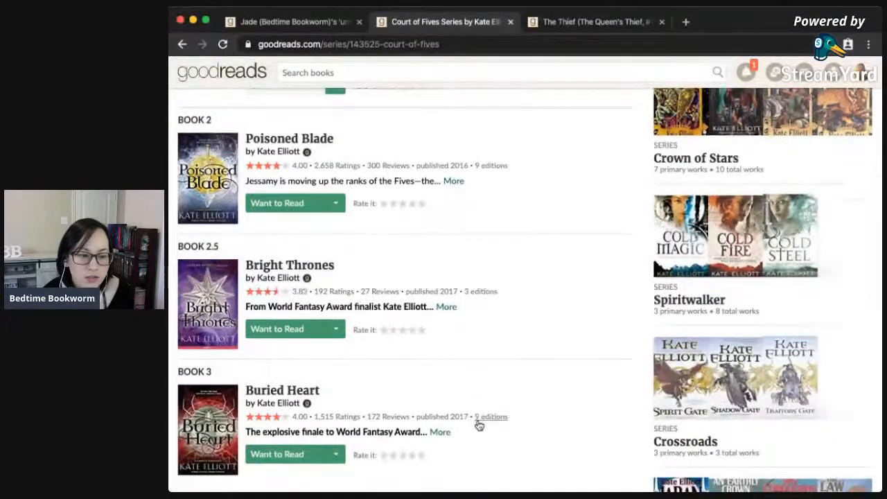
# Compare the ratings and publication years of the books on the Court of Fives series page.
pyautogui.scroll(15, 478, 424)
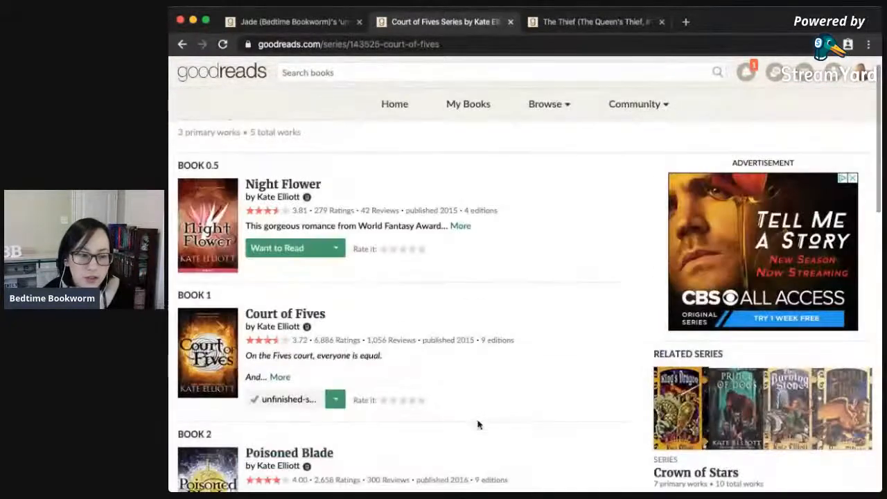
pyautogui.scroll(-3, 485, 423)
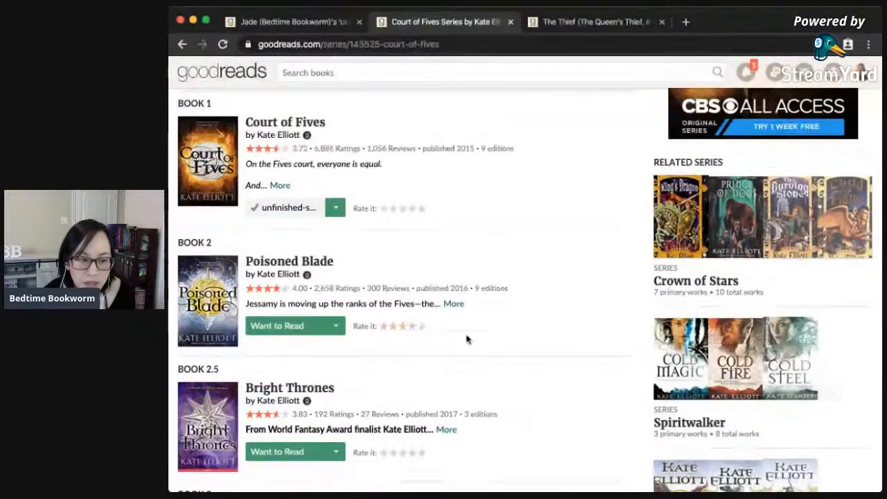
pyautogui.scroll(-1, 467, 339)
pyautogui.scroll(5, 468, 339)
# Open the Court of Fives book page and add the book to the failed-rating-test shelf.
pyautogui.click(284, 336)
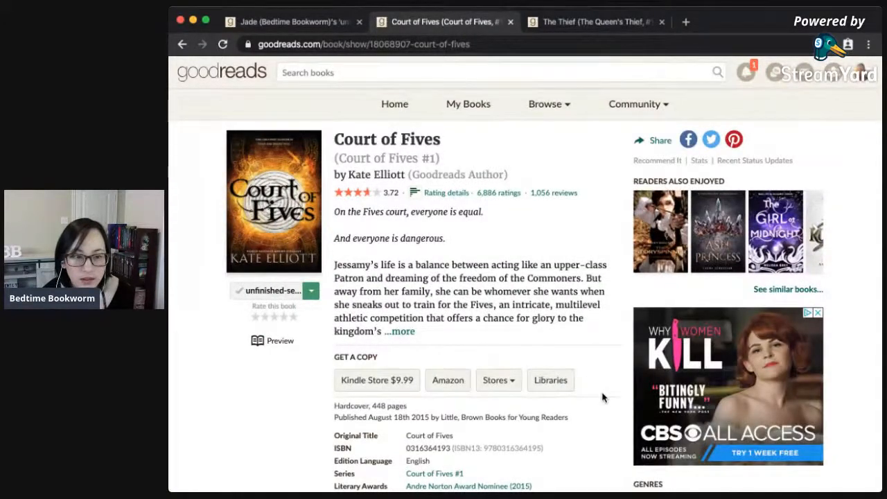
pyautogui.click(311, 292)
pyautogui.scroll(-8, 287, 378)
pyautogui.click(287, 393)
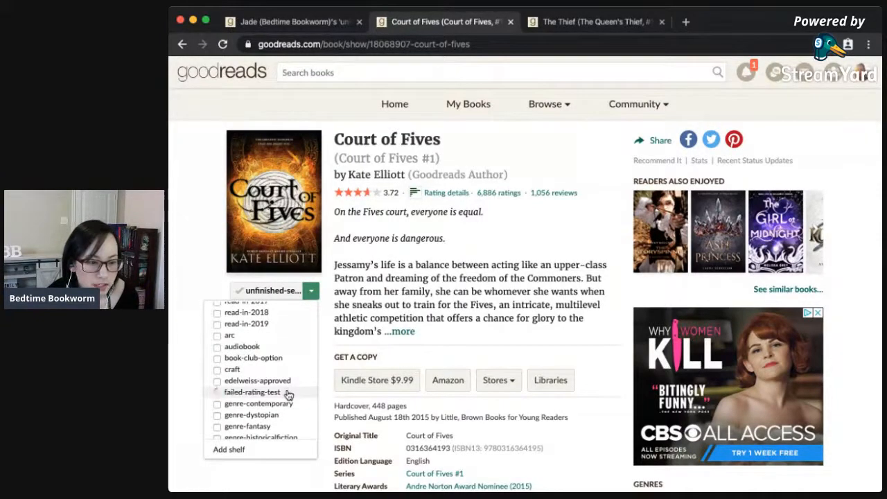
pyautogui.click(487, 306)
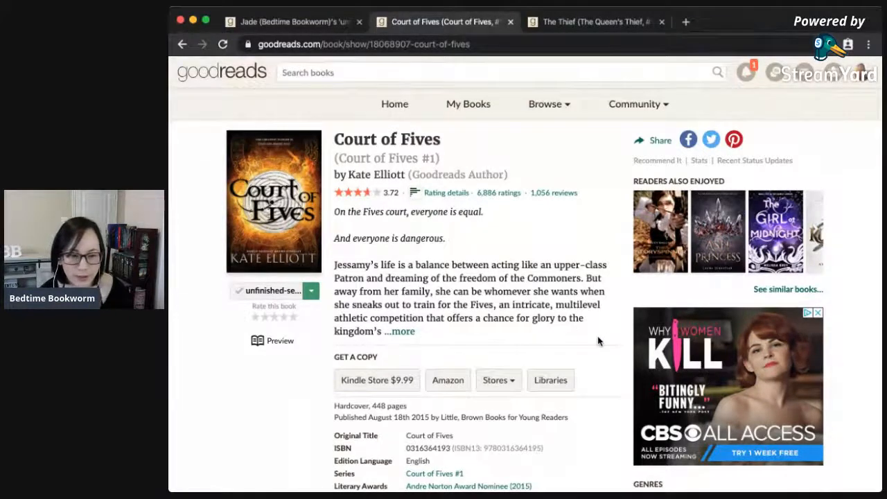
# Check the shelves listed under My Activity for Court of Fives and read through its friend reviews and star ratings.
pyautogui.scroll(-3, 598, 341)
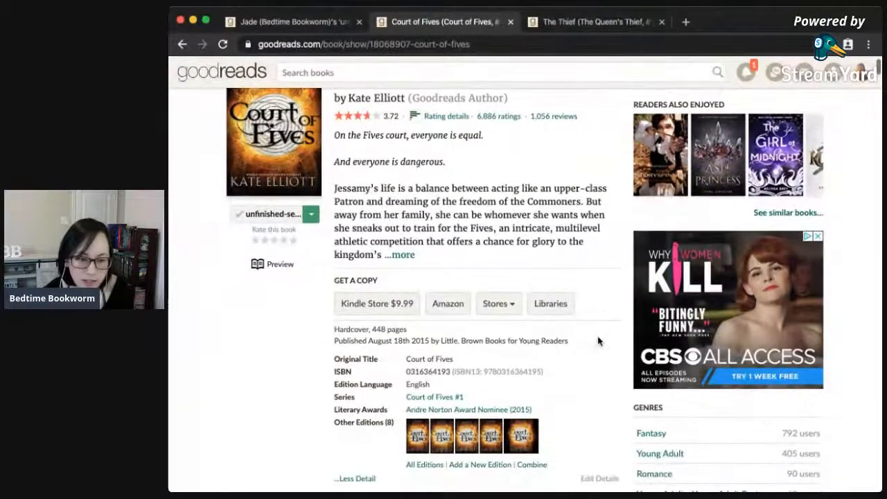
pyautogui.scroll(-3, 599, 341)
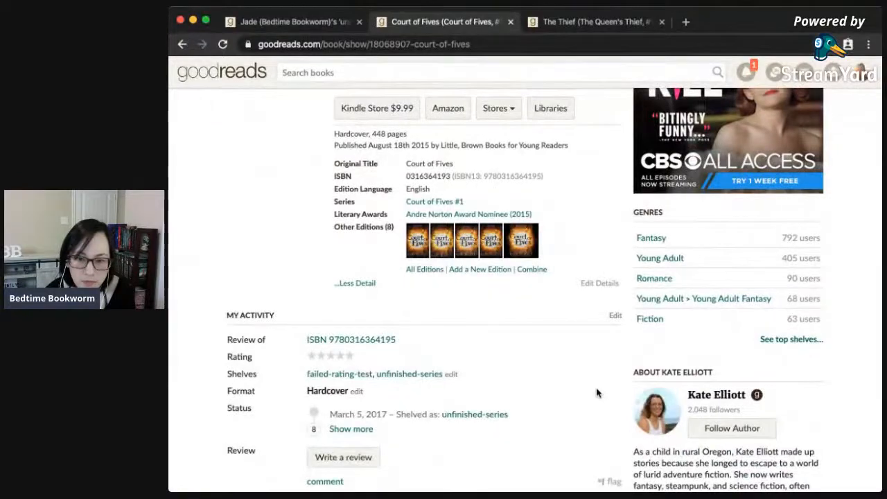
pyautogui.scroll(-5, 596, 394)
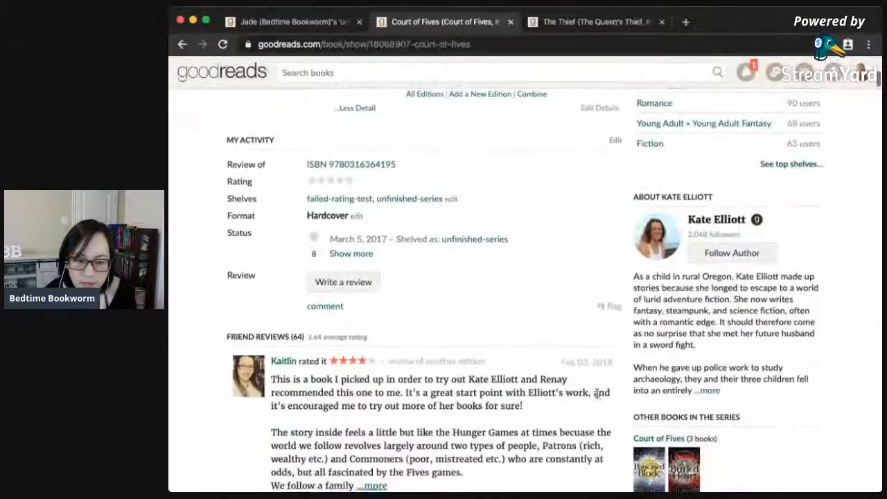
pyautogui.scroll(-4, 596, 394)
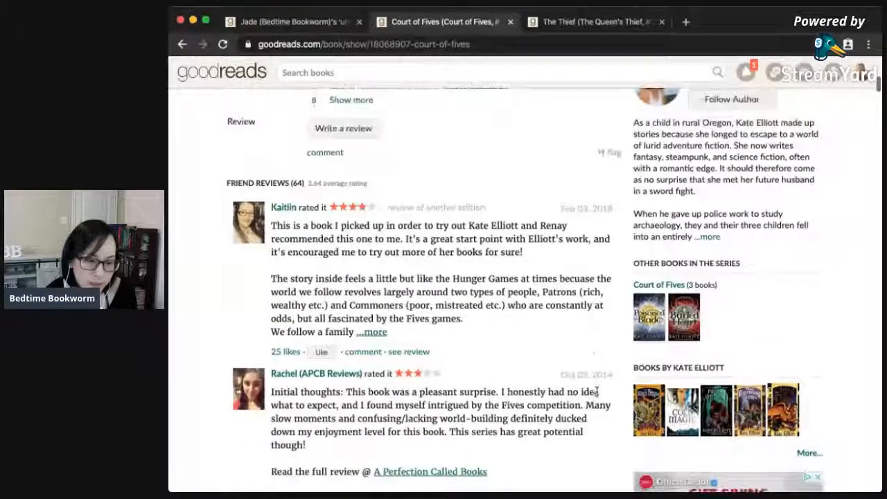
pyautogui.scroll(-2, 596, 391)
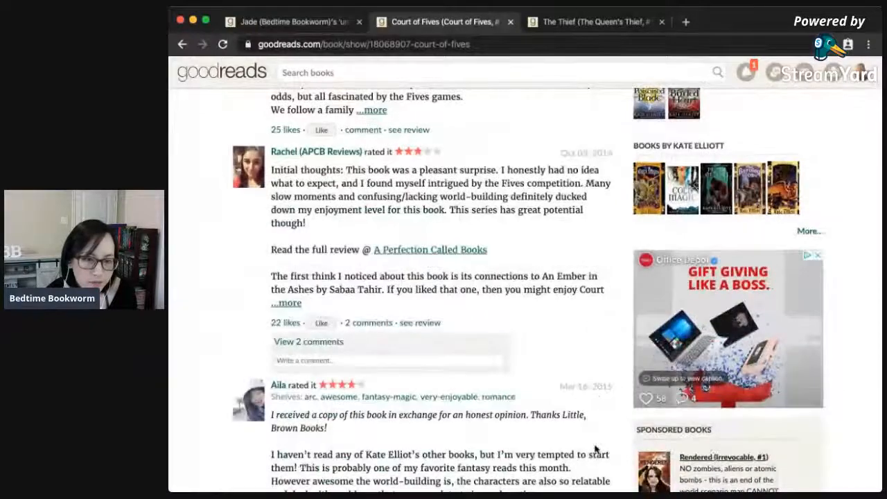
pyautogui.scroll(-1, 500, 444)
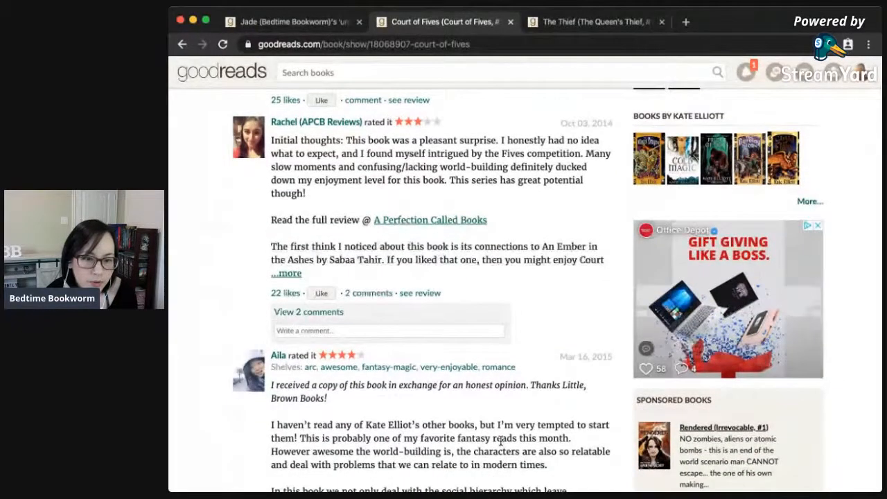
pyautogui.scroll(-6, 501, 442)
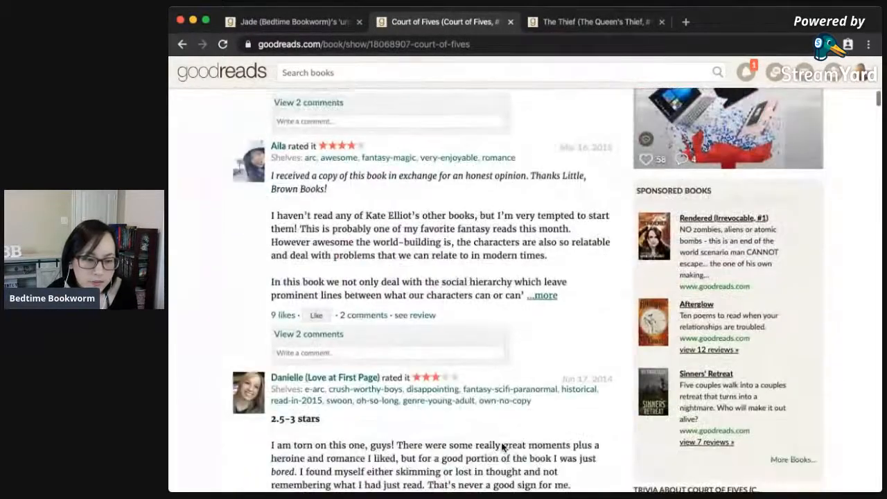
pyautogui.scroll(-8, 502, 447)
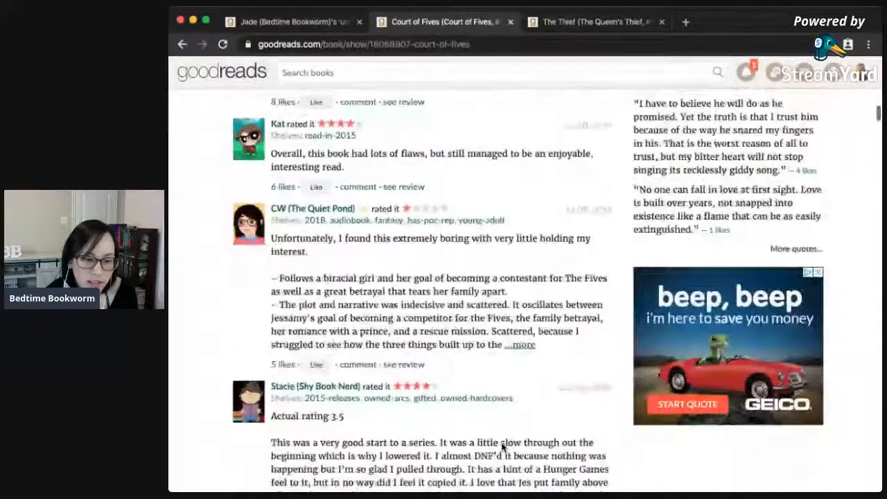
pyautogui.scroll(-3, 502, 448)
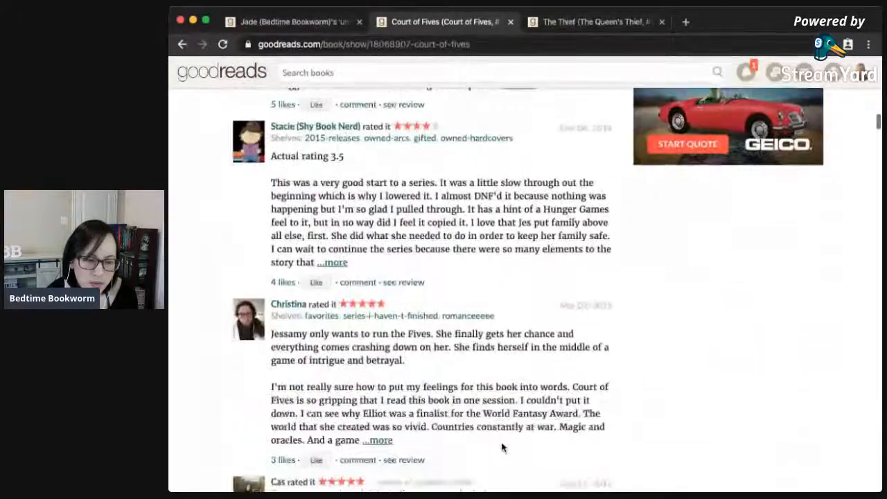
pyautogui.scroll(-3, 503, 447)
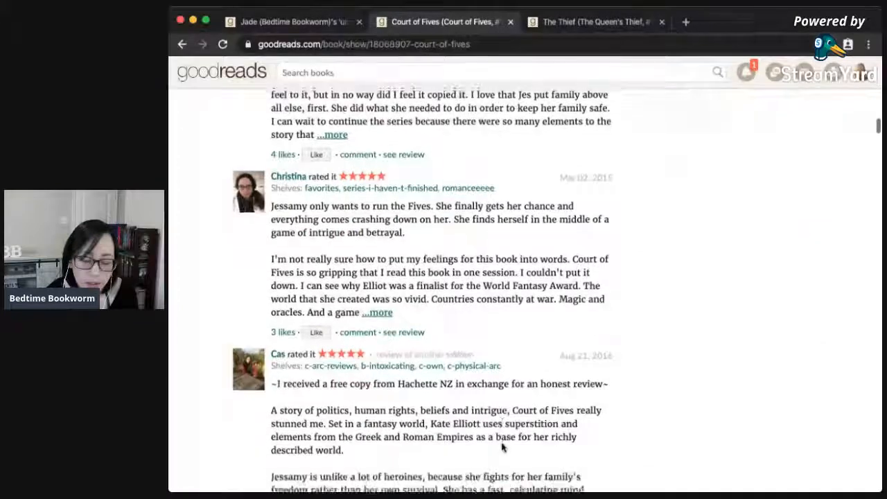
pyautogui.scroll(-1, 502, 447)
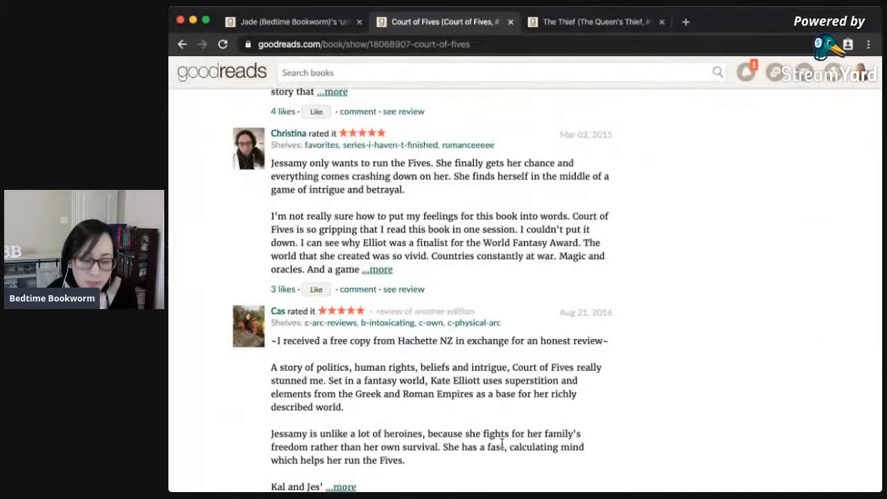
pyautogui.scroll(-4, 502, 444)
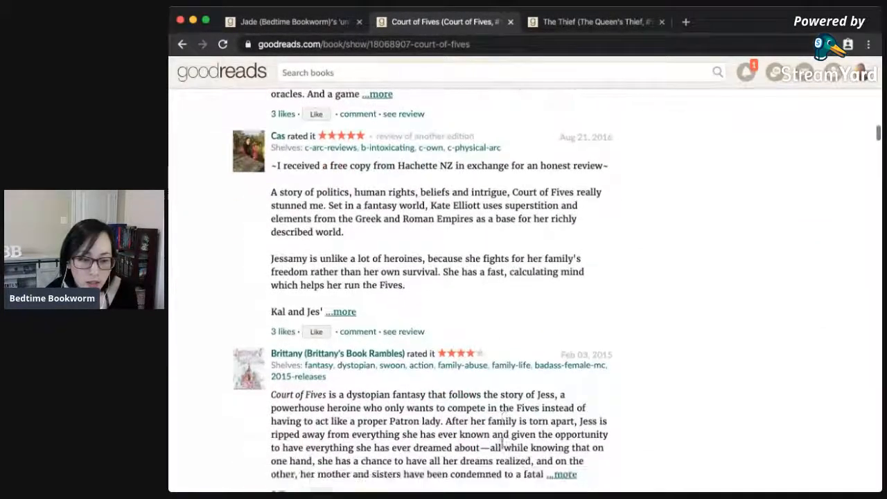
pyautogui.scroll(-1, 502, 443)
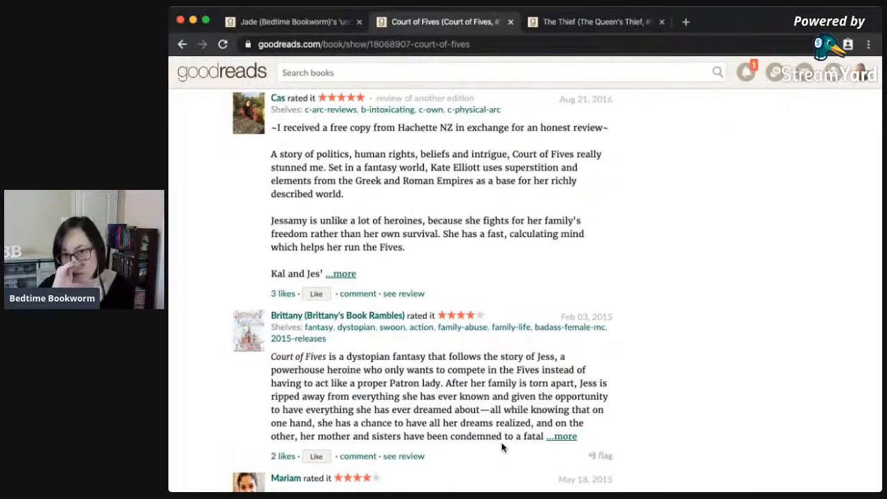
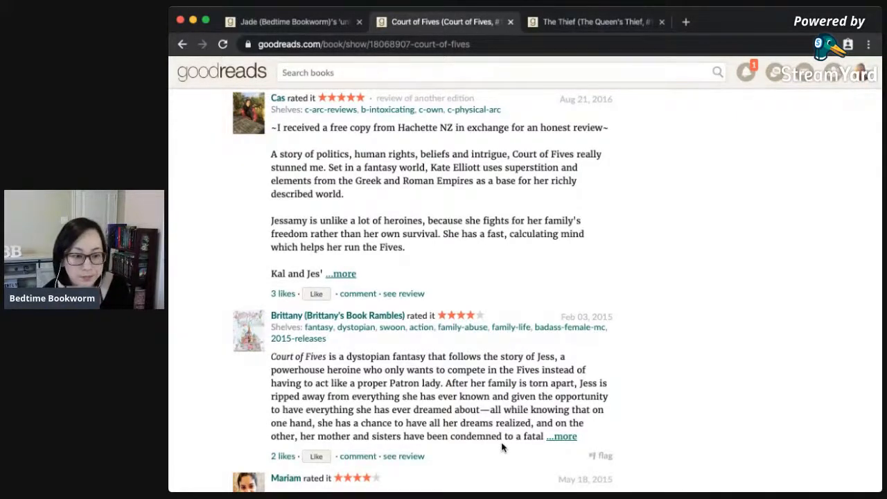
pyautogui.moveTo(350, 357); pyautogui.dragTo(424, 356)
pyautogui.click(504, 376)
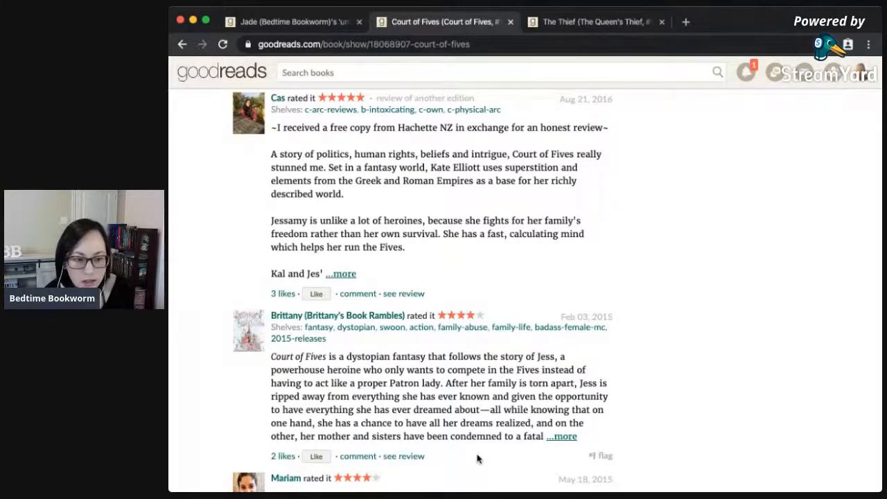
pyautogui.scroll(-3, 476, 457)
pyautogui.scroll(-3, 477, 457)
pyautogui.scroll(-5, 476, 457)
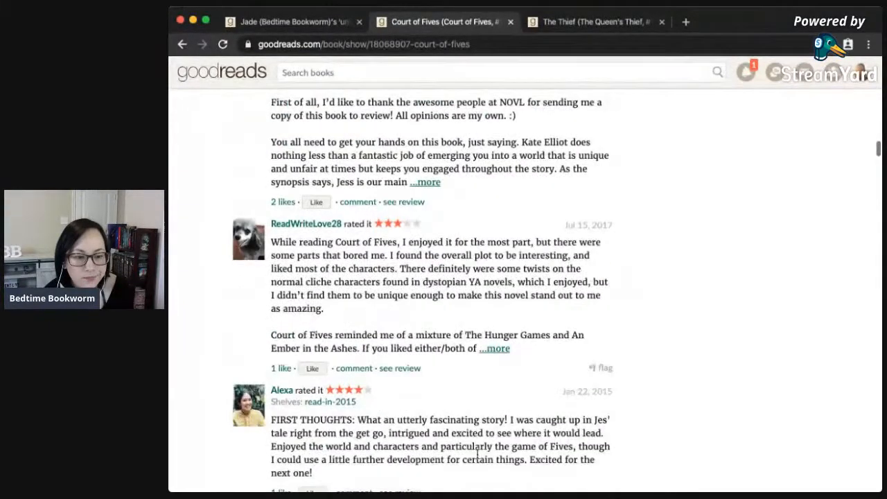
pyautogui.scroll(-6, 477, 454)
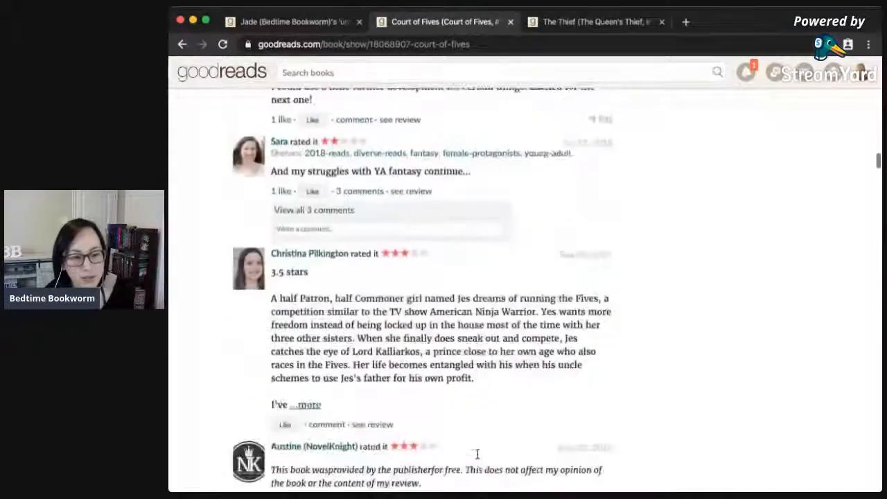
pyautogui.scroll(-4, 476, 454)
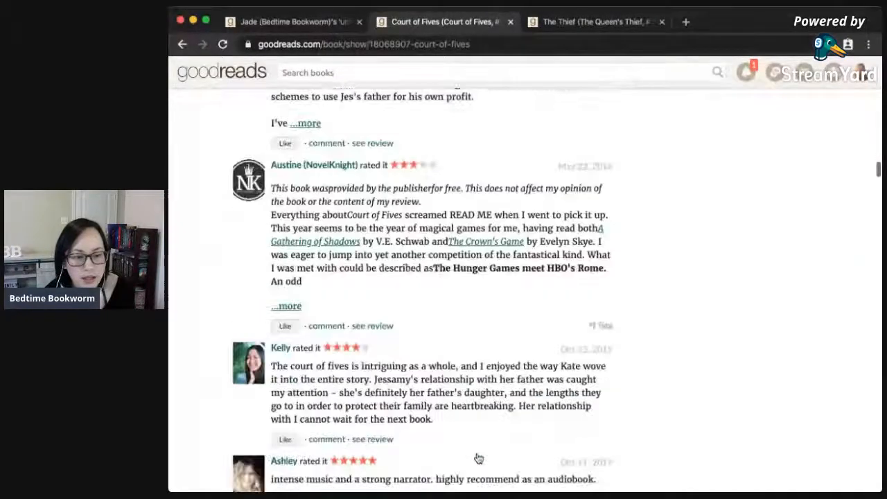
pyautogui.scroll(-1, 478, 458)
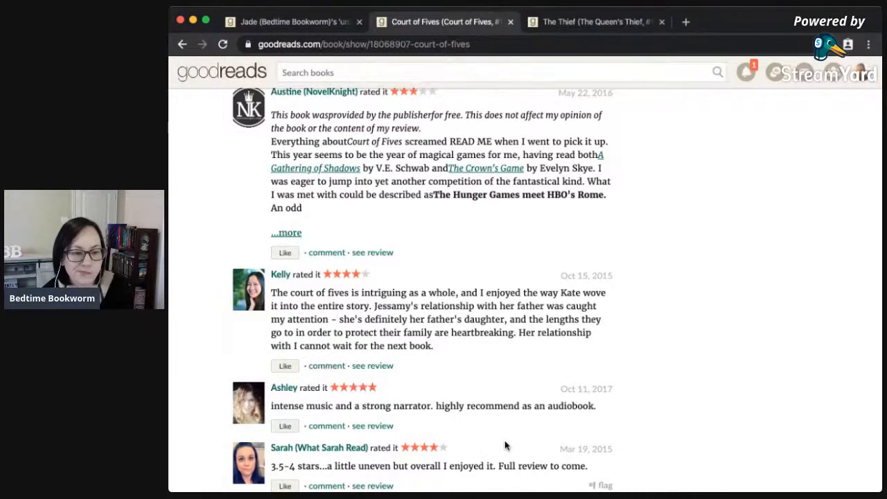
pyautogui.scroll(-15, 505, 445)
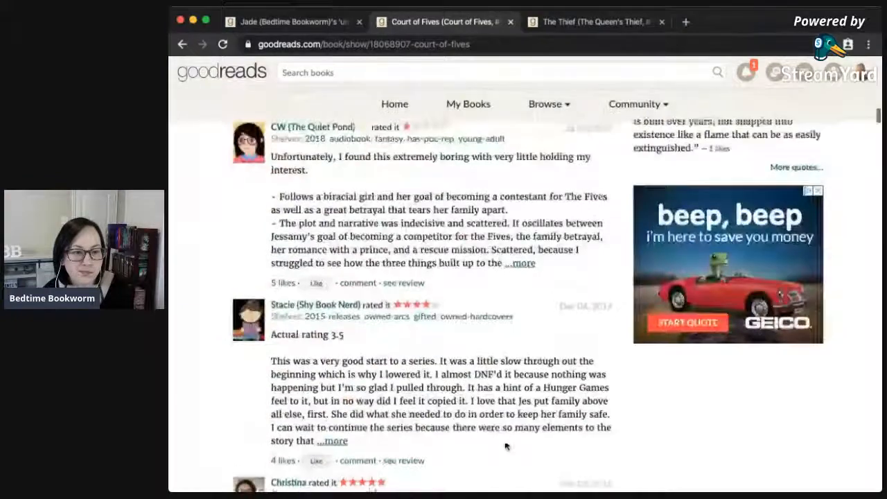
# Move Court of Fives from the unfinished-series shelf to the tbr-probably shelf.
pyautogui.scroll(20, 505, 446)
pyautogui.scroll(-1, 506, 296)
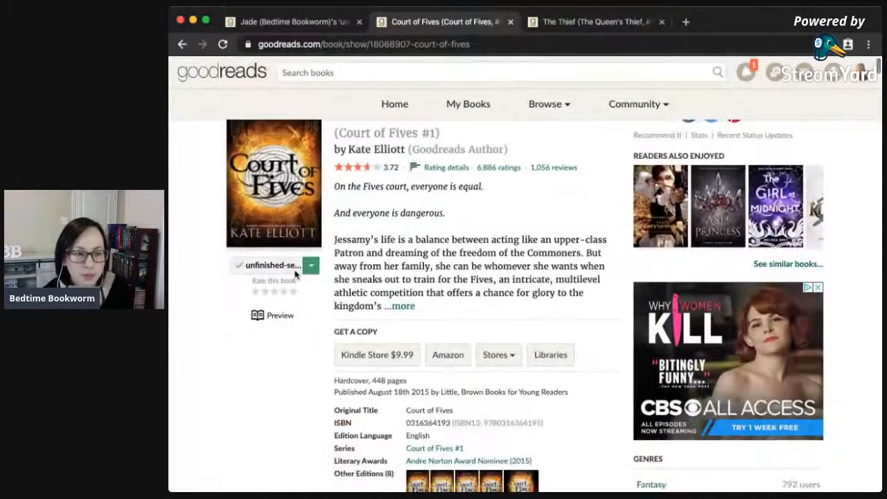
pyautogui.moveTo(309, 266)
pyautogui.scroll(5, 294, 339)
pyautogui.scroll(-6, 295, 340)
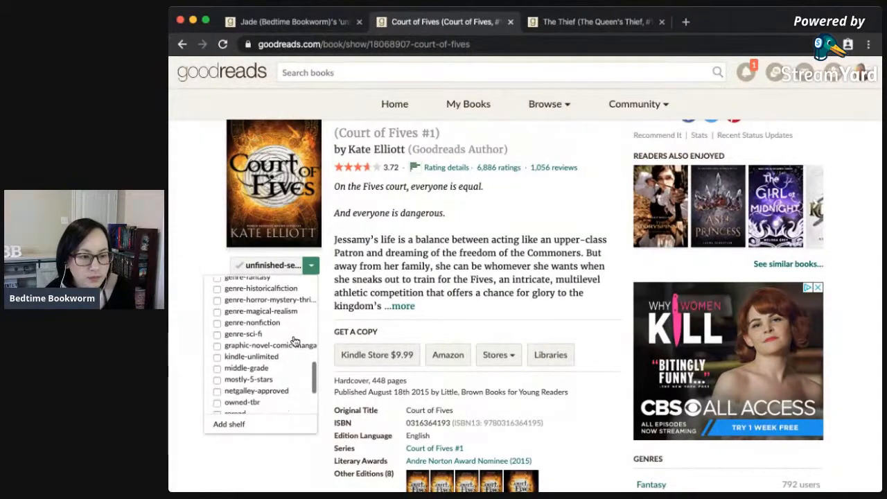
pyautogui.scroll(-1, 293, 340)
pyautogui.scroll(3, 280, 330)
pyautogui.scroll(8, 279, 331)
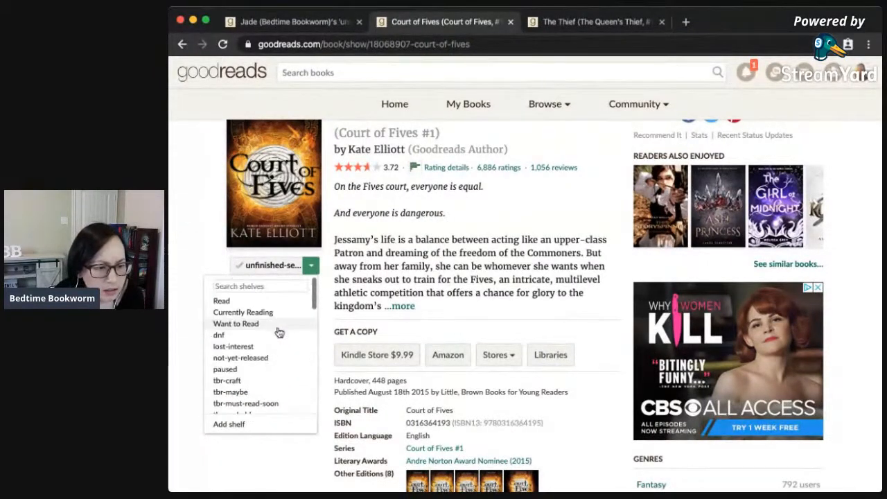
pyautogui.scroll(-1, 275, 385)
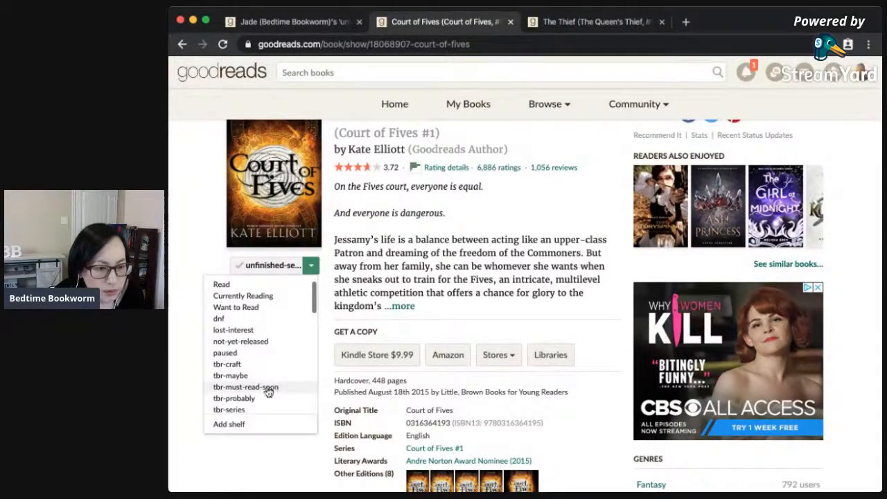
pyautogui.click(261, 397)
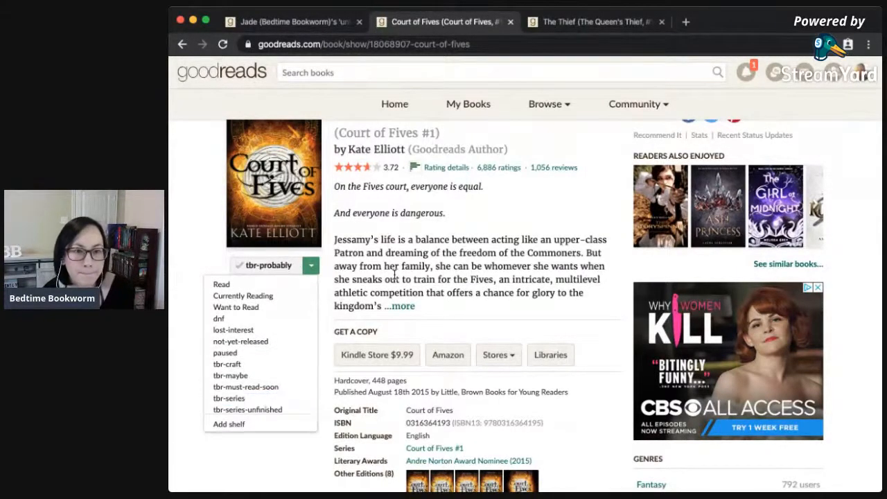
# Close the Court of Fives page, open The Queen's Thief series page from The Thief, and check the ratings and publication dates of its books.
pyautogui.click(513, 22)
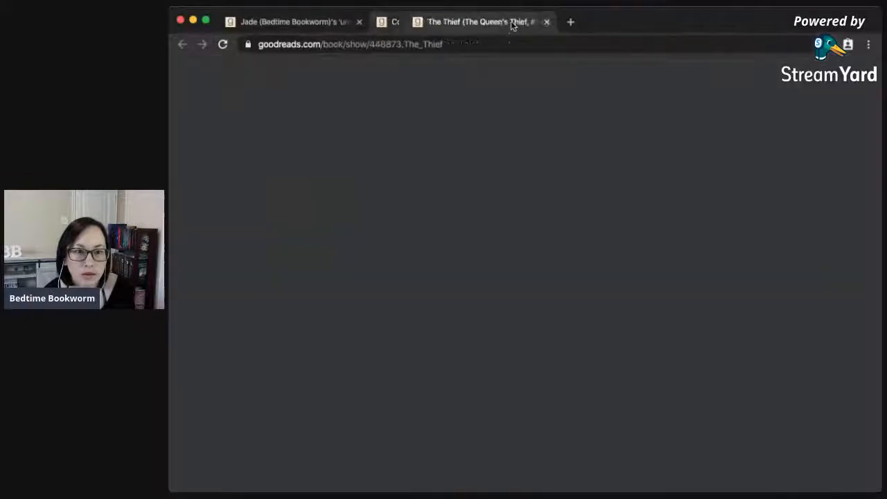
pyautogui.click(426, 159)
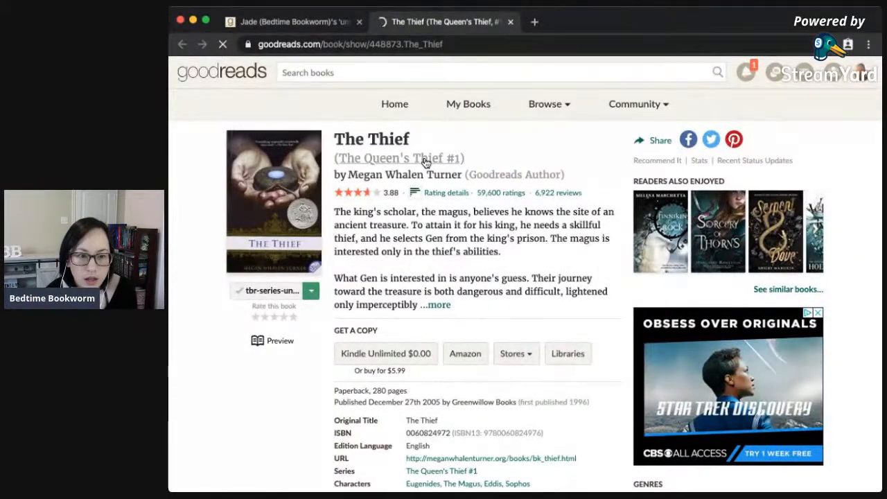
pyautogui.scroll(-2, 483, 395)
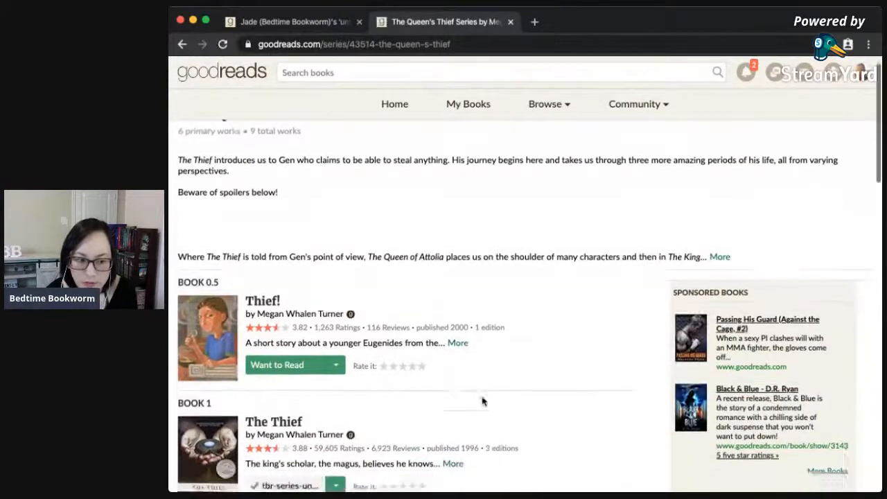
pyautogui.scroll(-3, 482, 400)
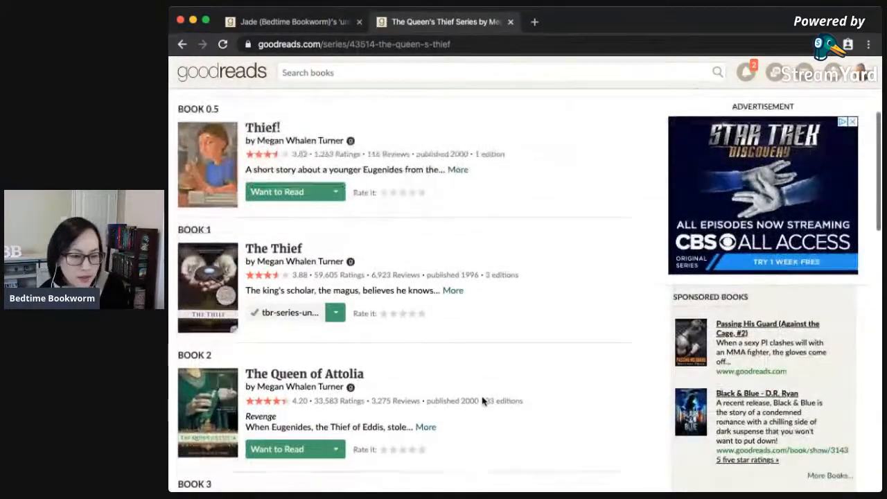
pyautogui.scroll(-1, 481, 397)
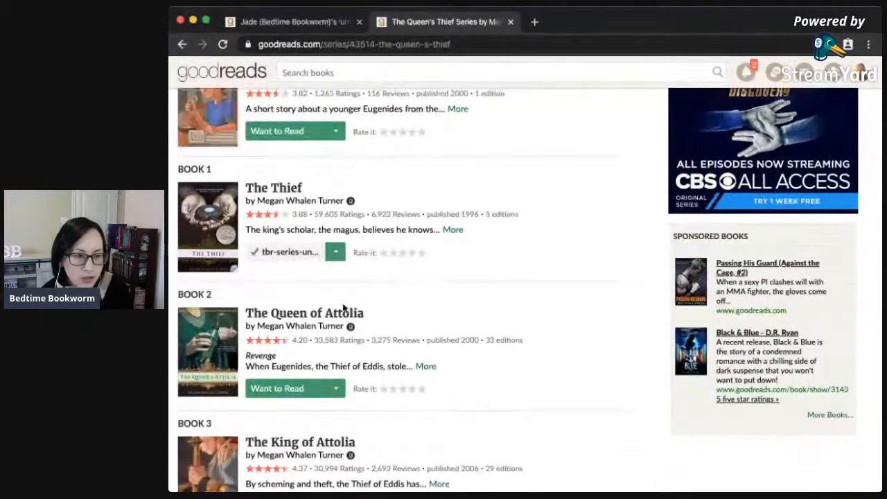
pyautogui.scroll(-2, 397, 303)
pyautogui.scroll(-2, 398, 304)
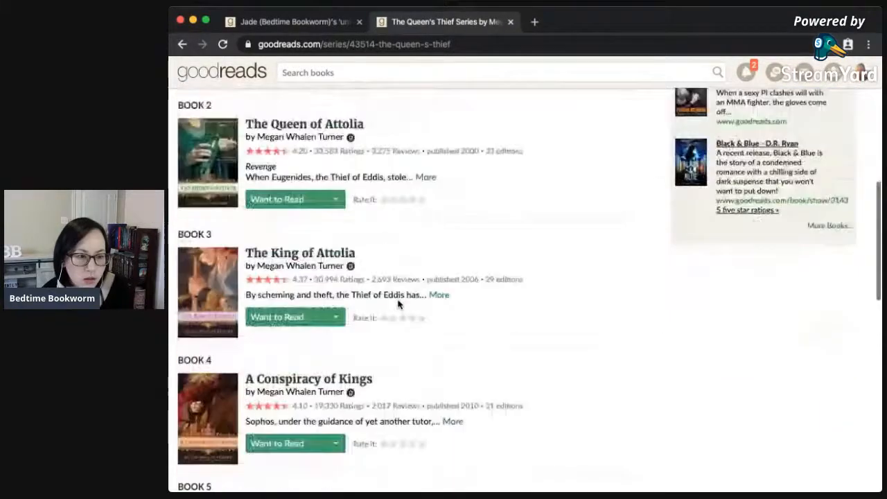
pyautogui.scroll(-2, 398, 303)
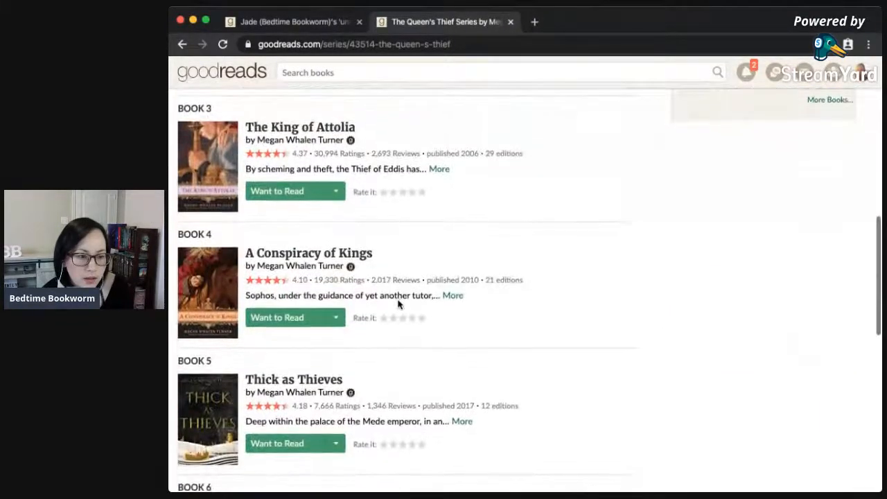
pyautogui.scroll(-2, 398, 304)
pyautogui.scroll(-2, 398, 304)
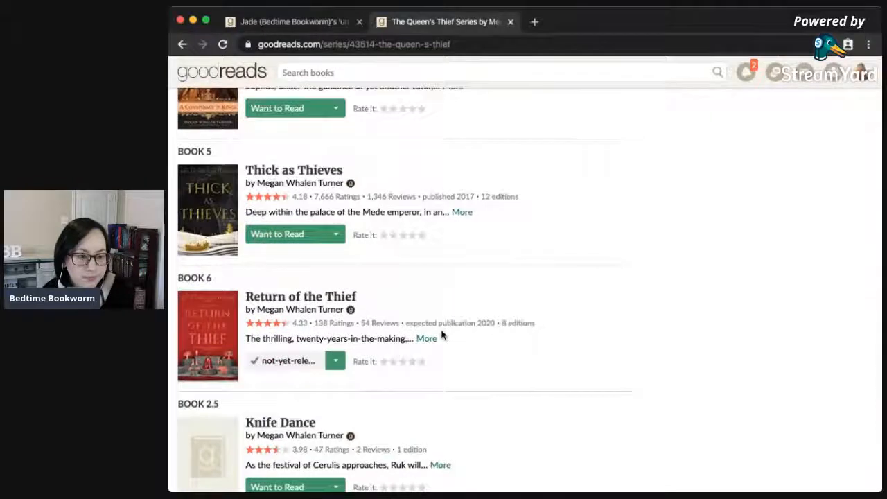
pyautogui.scroll(-2, 442, 333)
pyautogui.scroll(-1, 442, 333)
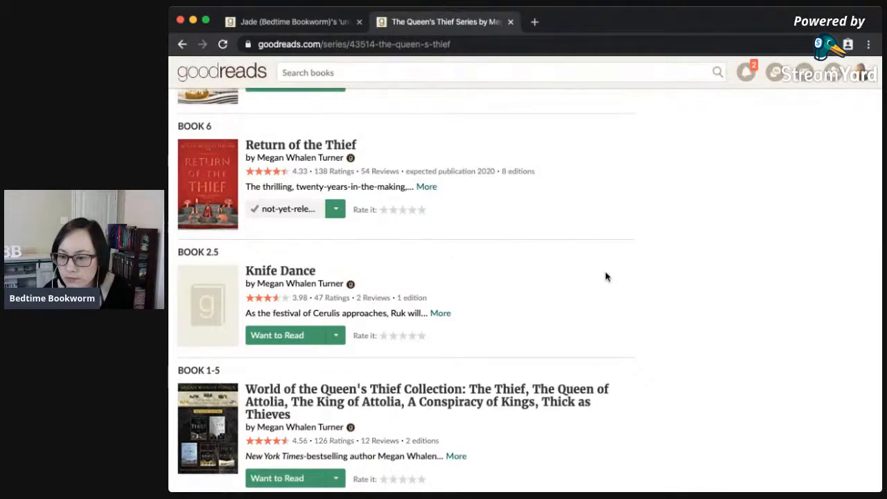
pyautogui.scroll(2, 605, 277)
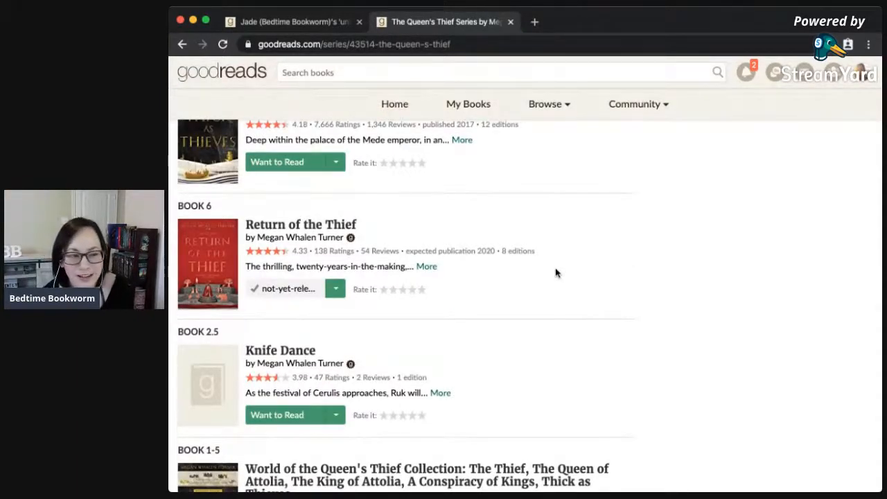
pyautogui.scroll(10, 555, 273)
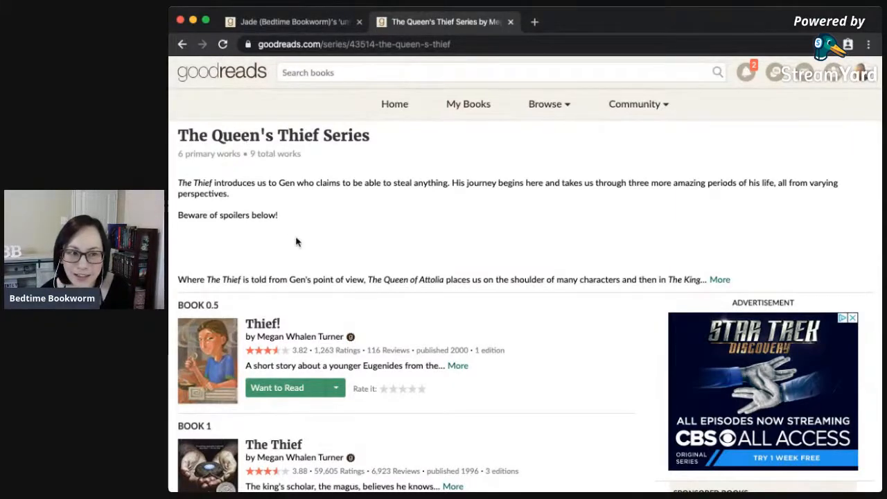
pyautogui.click(509, 22)
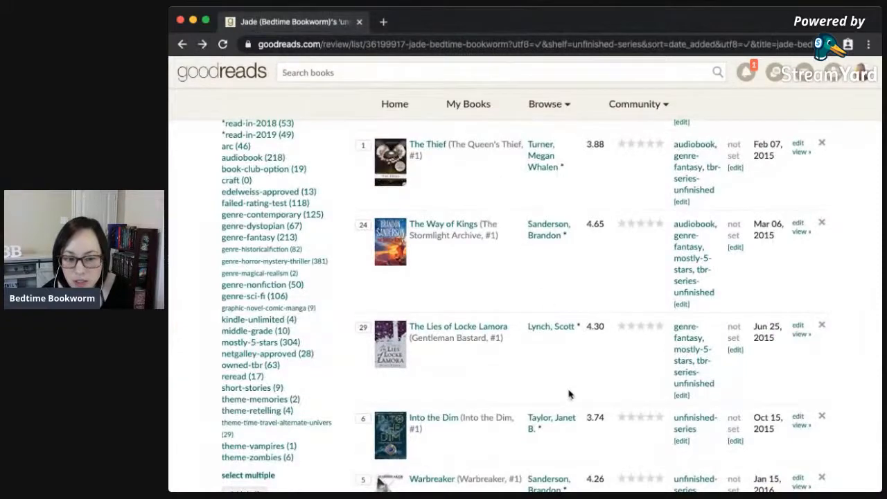
# Move Warbreaker from the unfinished-series shelf to the tbr-series-unfinished shelf.
pyautogui.scroll(-2, 584, 416)
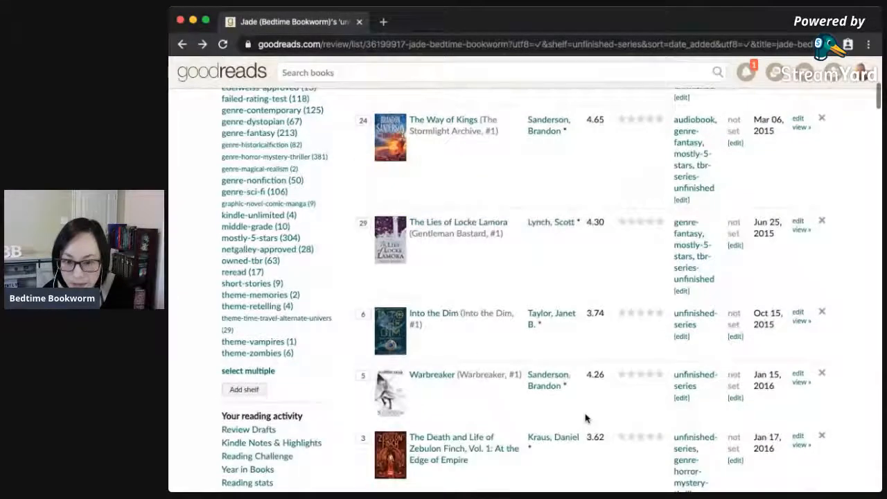
pyautogui.scroll(-3, 584, 417)
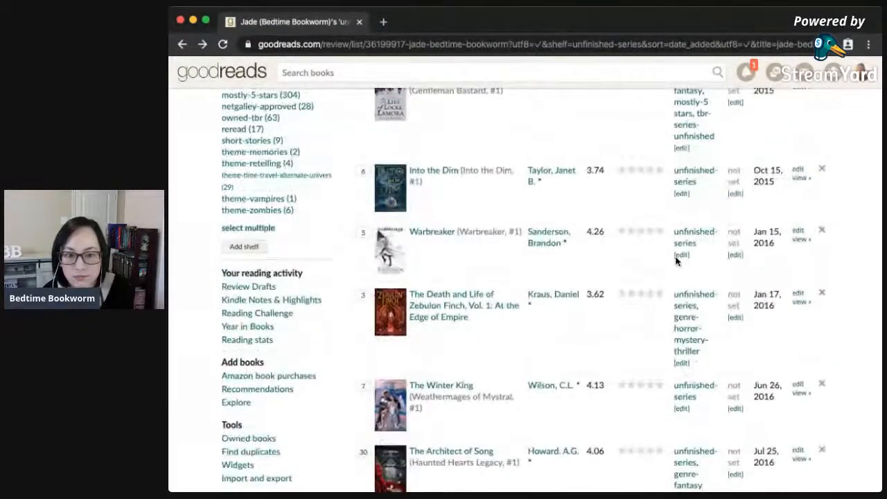
pyautogui.click(681, 256)
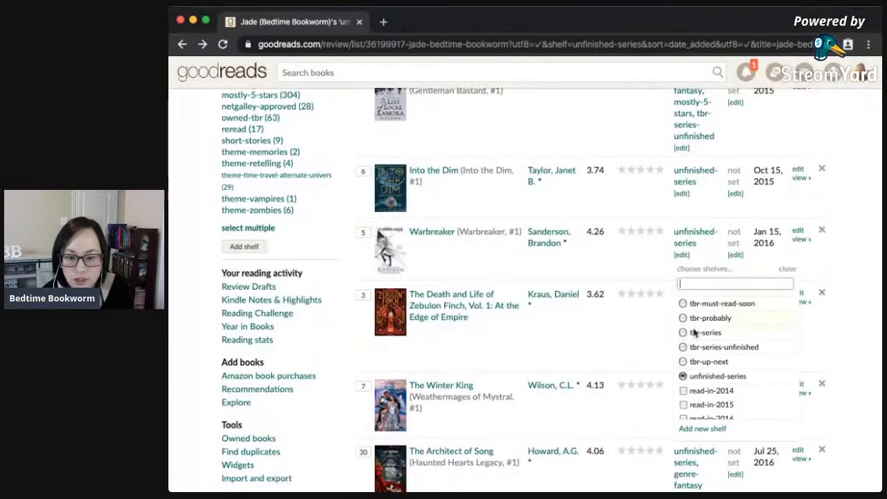
pyautogui.click(738, 352)
pyautogui.click(602, 339)
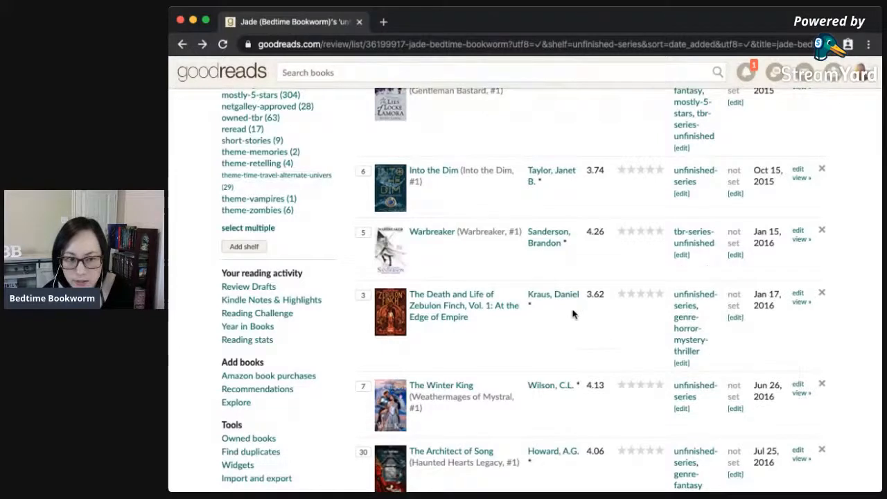
# Open Into the Dim, The Death and Life of Zebulon Finch, The Winter King and The Architect of Song in separate tabs.
pyautogui.scroll(1, 539, 272)
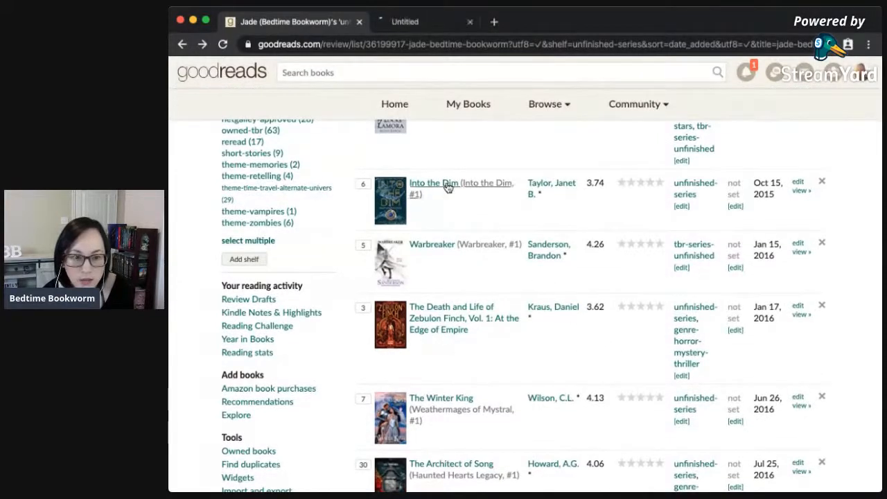
pyautogui.keyDown('super'); pyautogui.click(494, 317); pyautogui.keyUp('super')
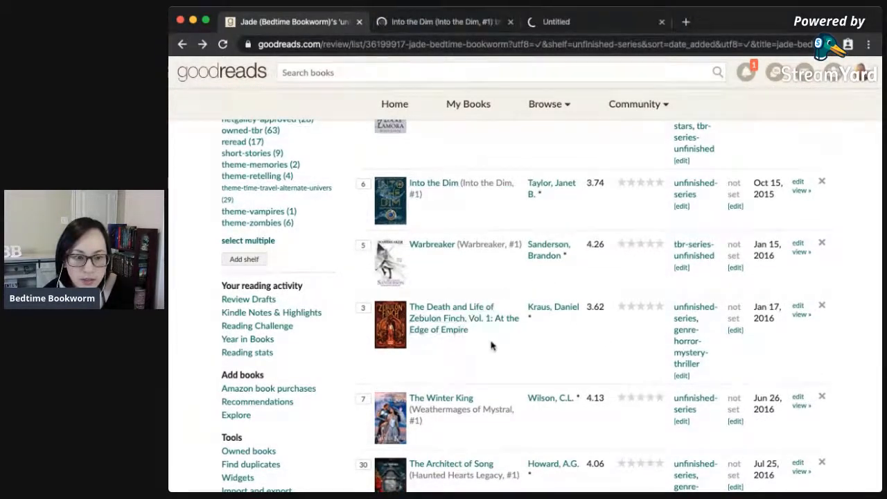
pyautogui.scroll(-3, 489, 343)
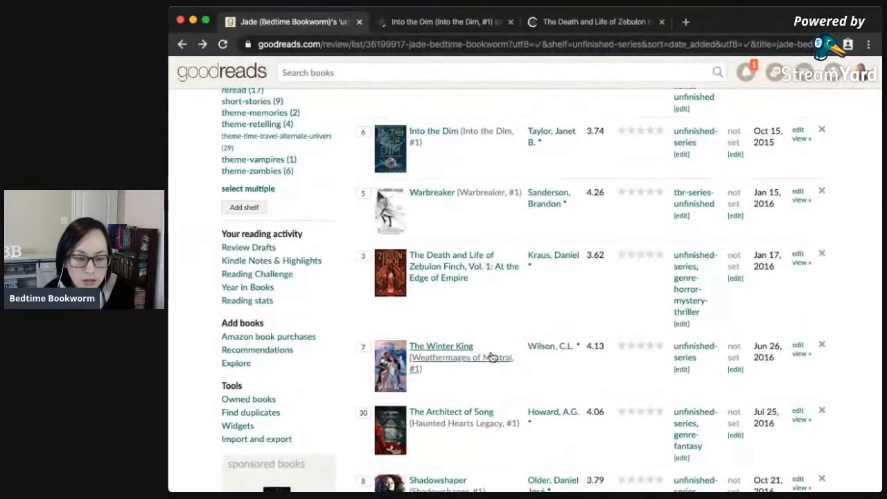
pyautogui.scroll(1, 491, 357)
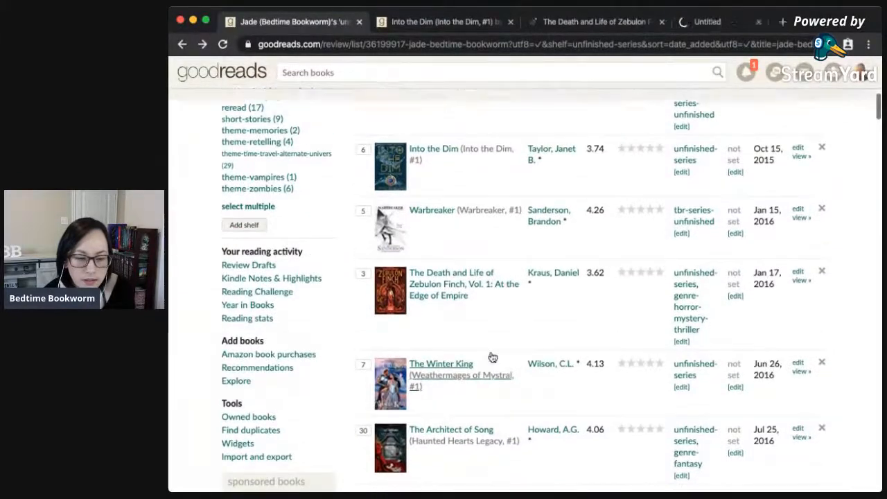
pyautogui.keyDown('super'); pyautogui.click(489, 360); pyautogui.keyUp('super')
pyautogui.keyDown('super'); pyautogui.click(467, 433); pyautogui.keyUp('super')
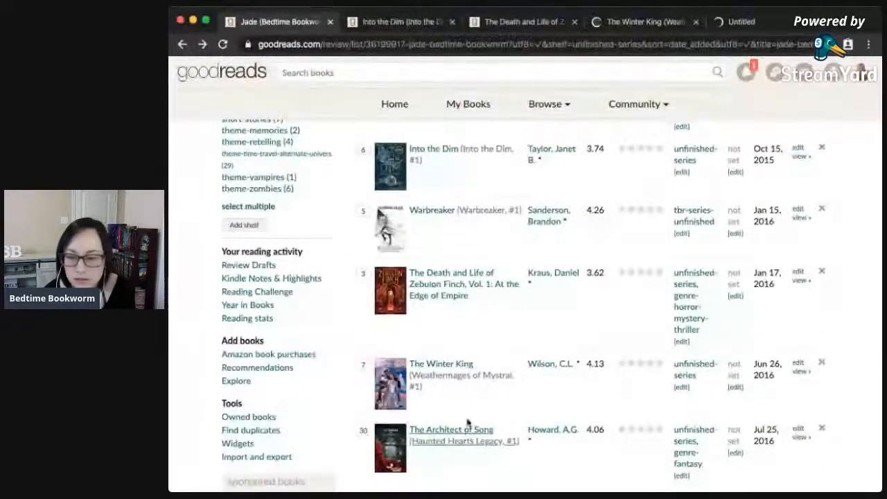
# Open the Into the Dim series page, check the books' publication years and expand the Sparks of Light description.
pyautogui.click(377, 23)
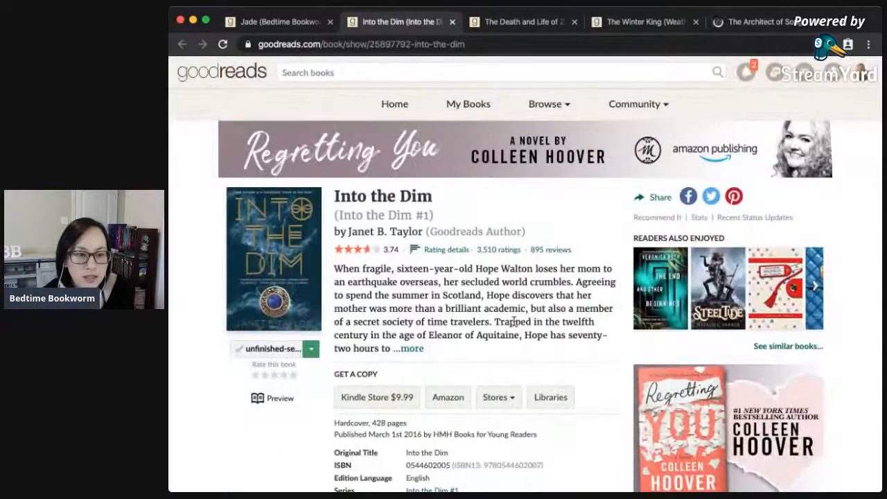
pyautogui.click(410, 216)
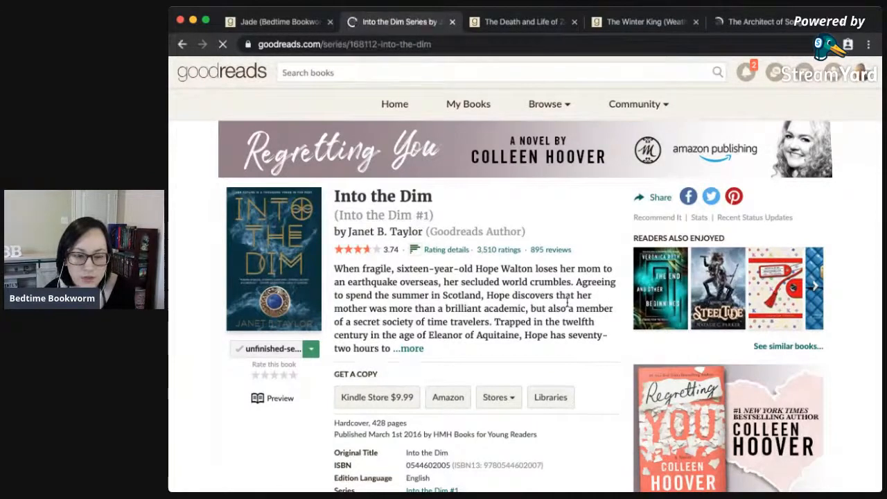
pyautogui.scroll(-2, 556, 412)
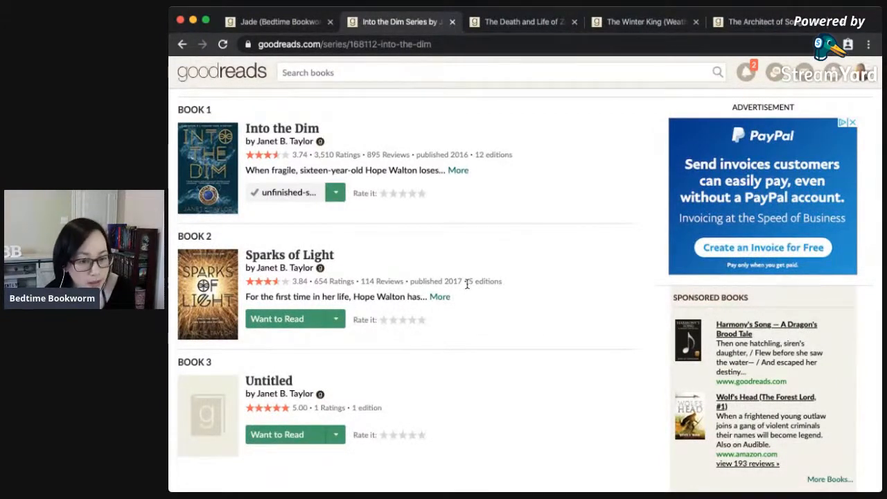
pyautogui.moveTo(457, 284); pyautogui.dragTo(433, 280)
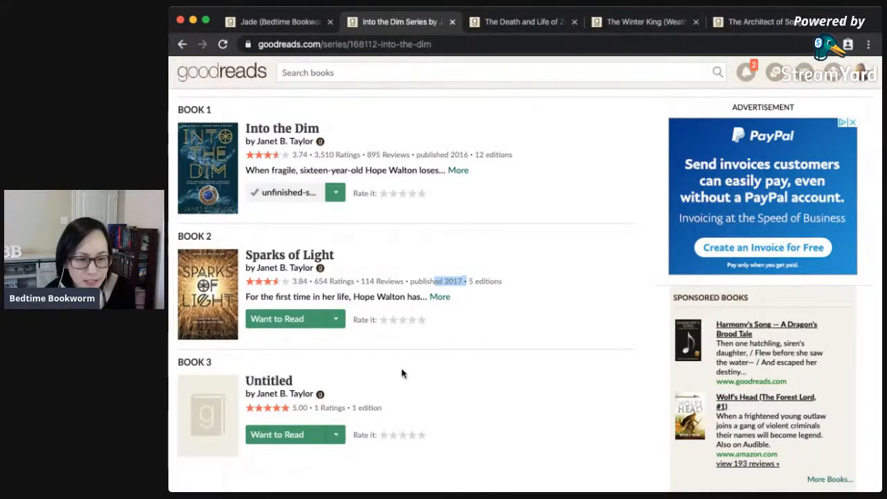
pyautogui.click(439, 296)
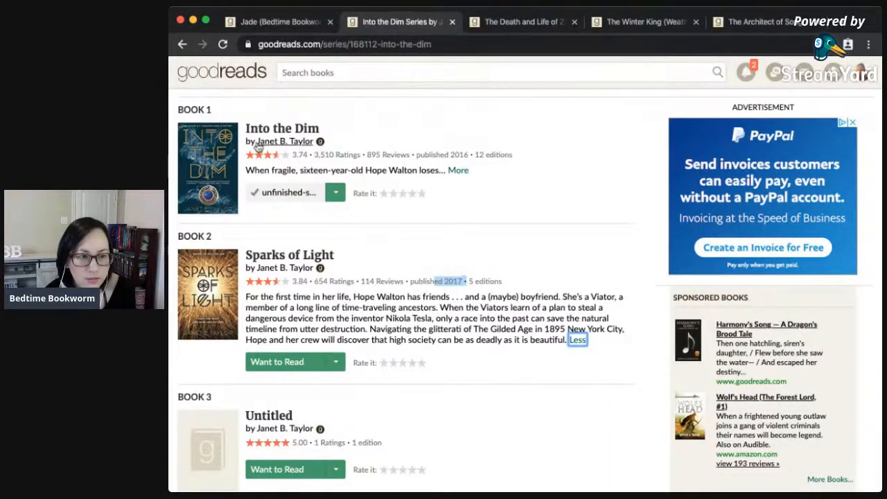
# Return to the Into the Dim book page and expand its full description.
pyautogui.click(182, 44)
pyautogui.scroll(-1, 573, 389)
pyautogui.scroll(-1, 575, 398)
pyautogui.scroll(-2, 596, 423)
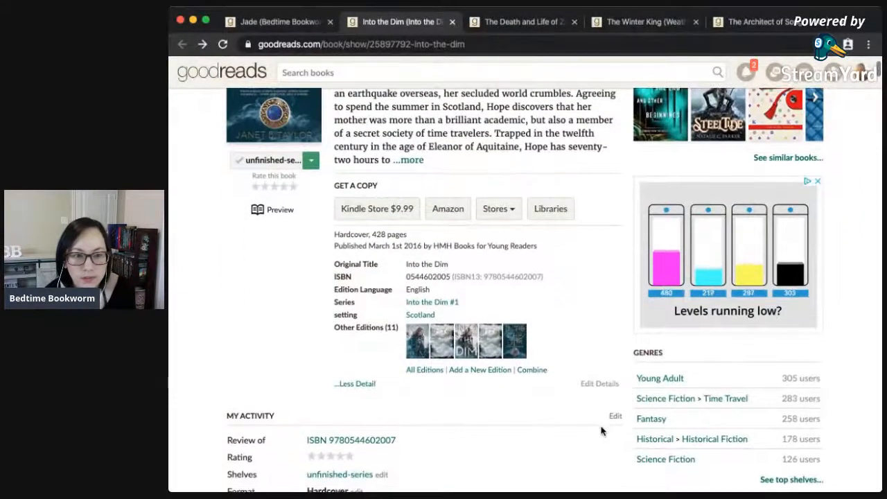
pyautogui.scroll(2, 602, 430)
pyautogui.click(410, 236)
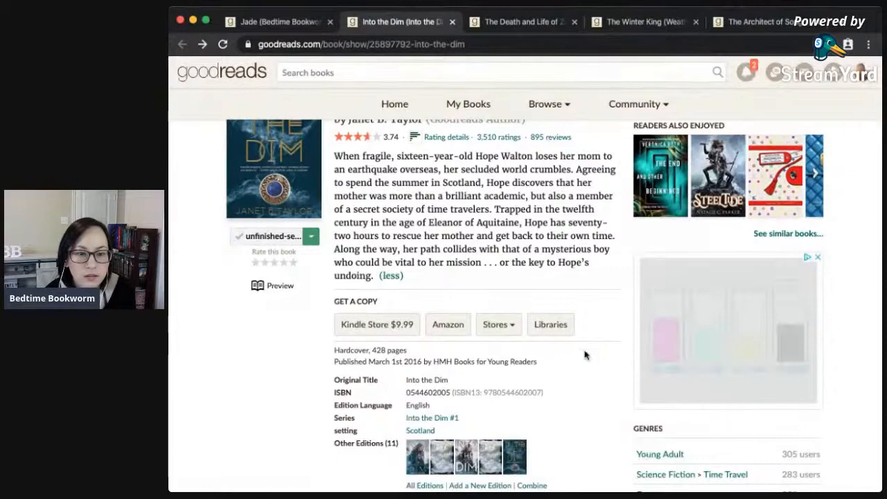
# Read through the friend reviews and ratings of Into the Dim and close its tab.
pyautogui.scroll(-4, 586, 374)
pyautogui.scroll(-5, 582, 398)
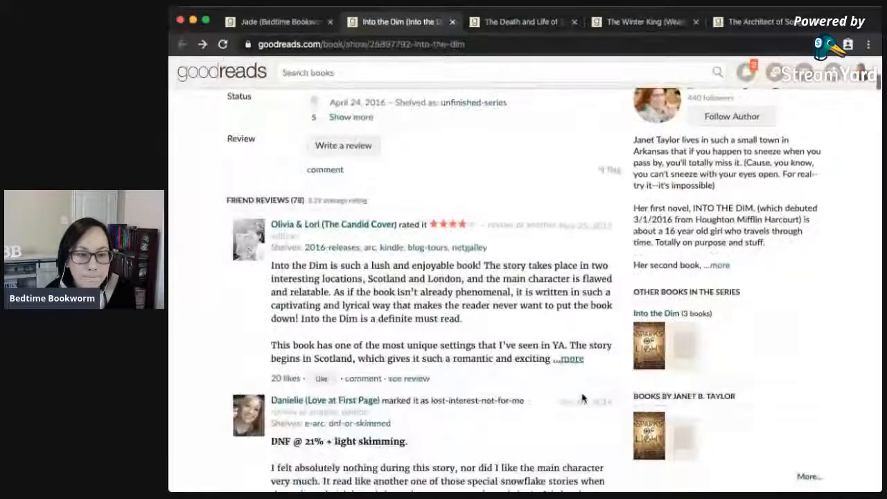
pyautogui.scroll(-3, 582, 416)
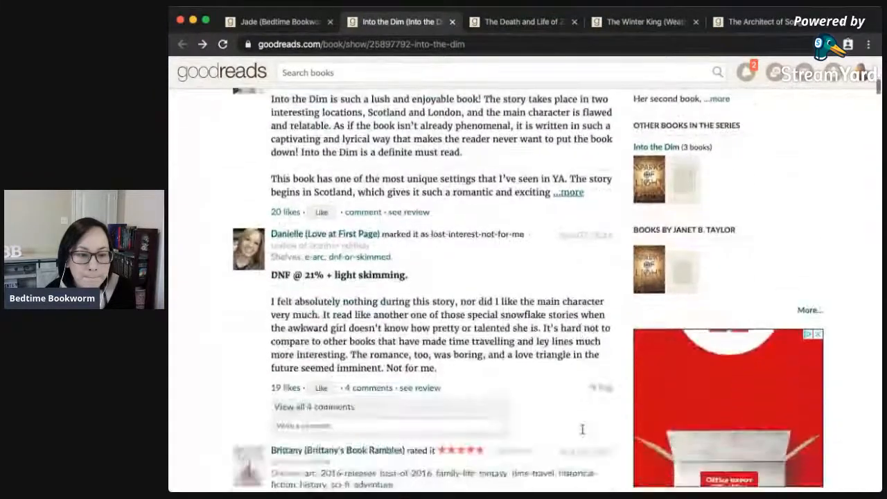
pyautogui.scroll(-1, 582, 433)
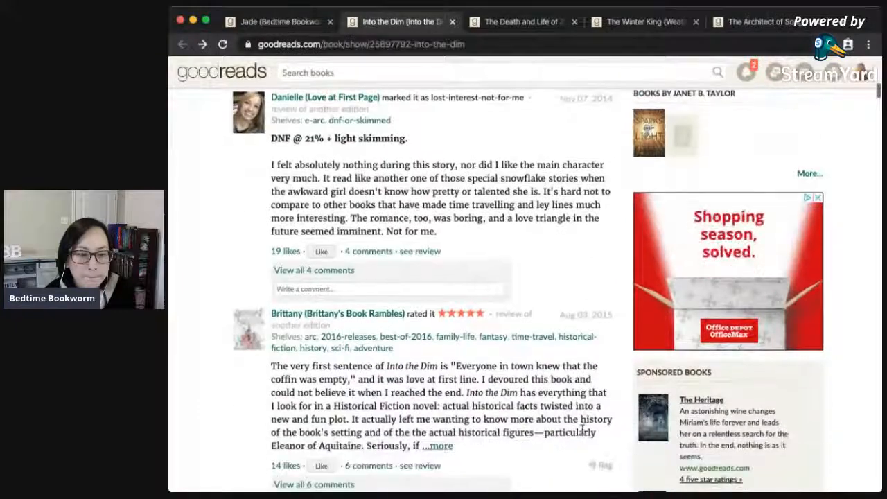
pyautogui.scroll(-1, 537, 429)
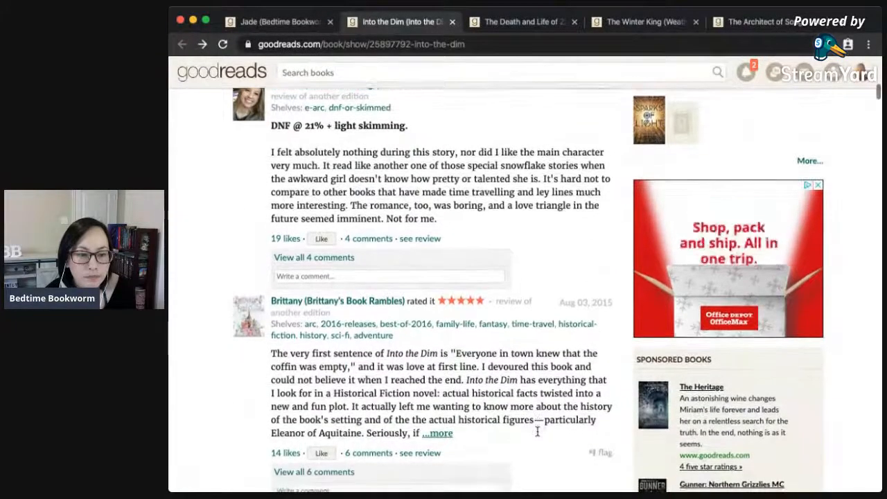
pyautogui.scroll(-4, 536, 451)
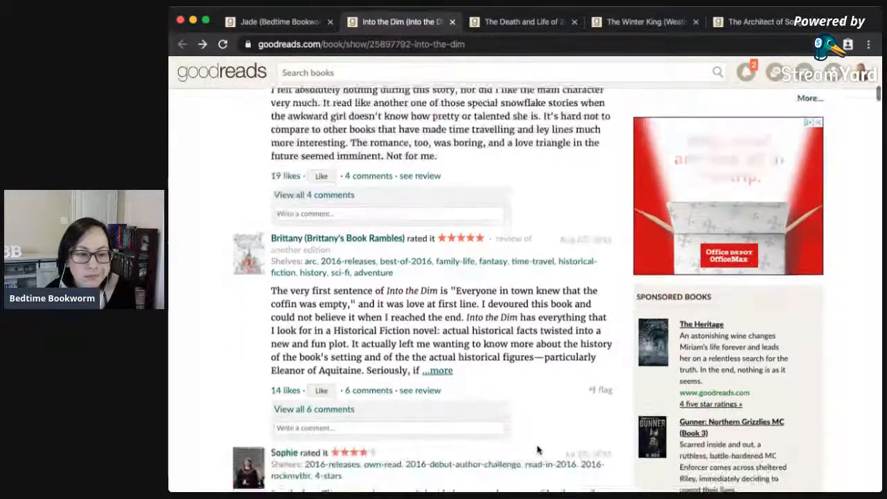
pyautogui.scroll(-3, 536, 450)
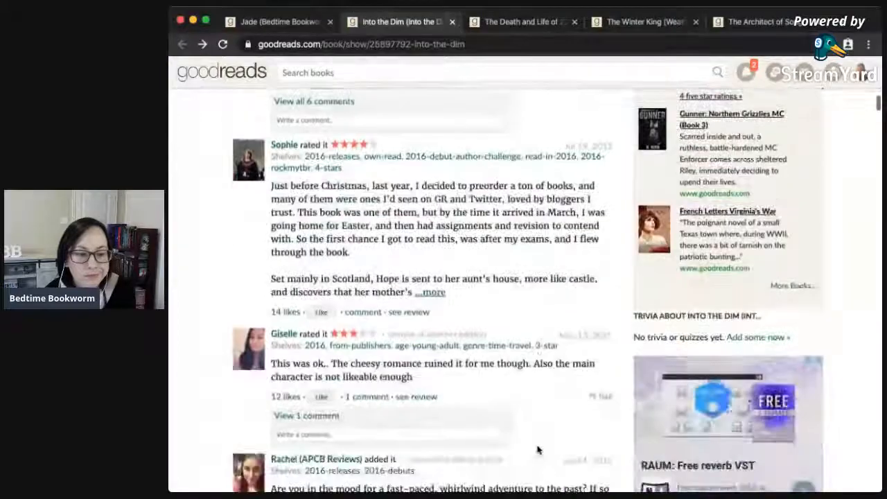
pyautogui.scroll(-4, 537, 449)
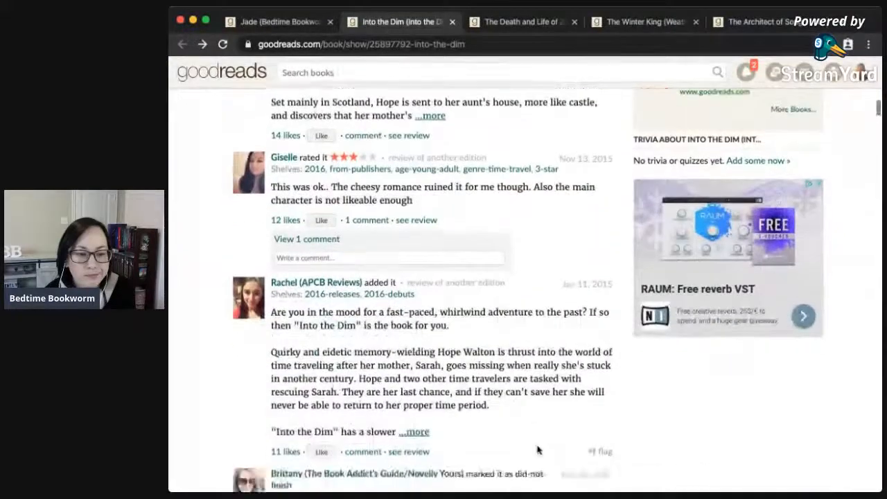
pyautogui.scroll(-1, 537, 445)
pyautogui.scroll(-3, 537, 446)
pyautogui.scroll(-1, 538, 446)
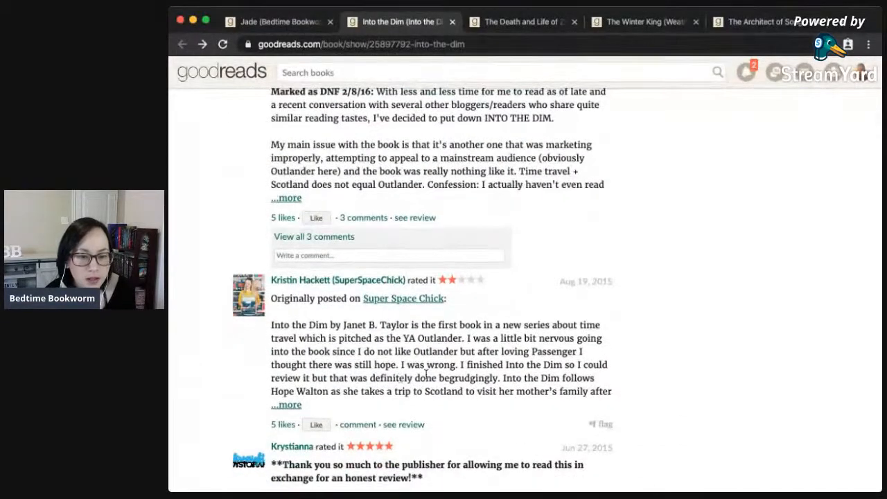
pyautogui.scroll(-1, 531, 388)
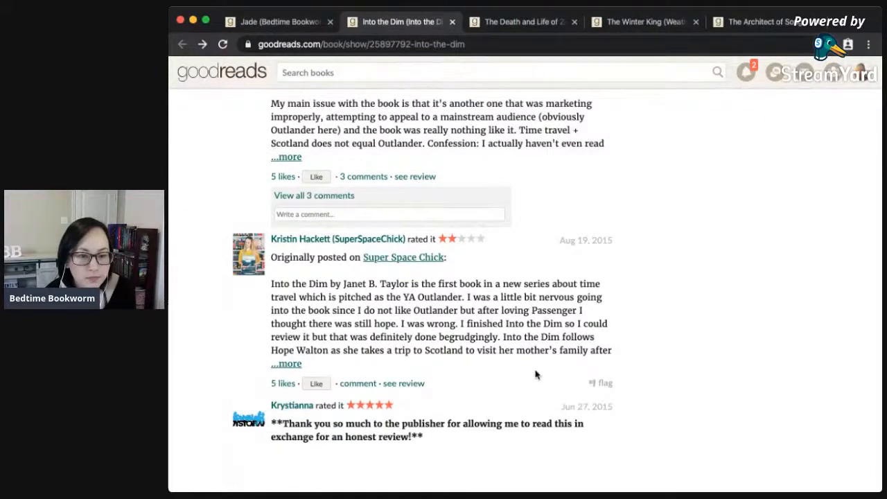
pyautogui.scroll(-5, 523, 410)
pyautogui.scroll(15, 523, 412)
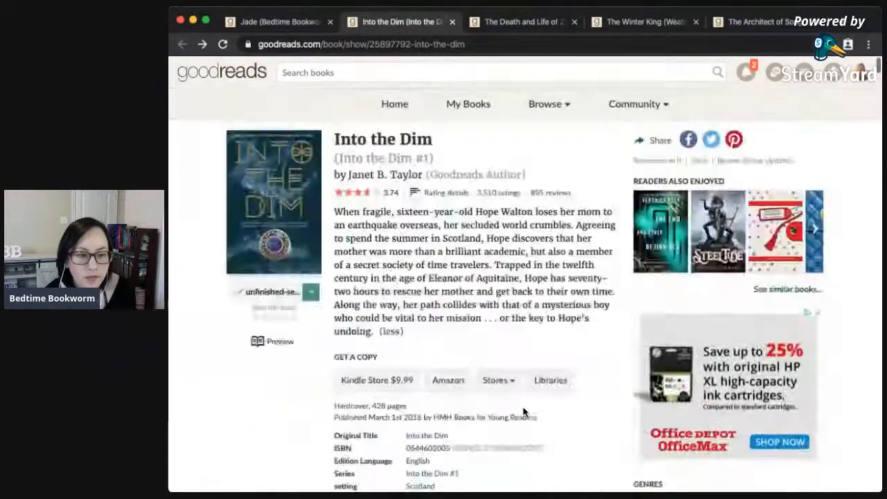
pyautogui.click(451, 22)
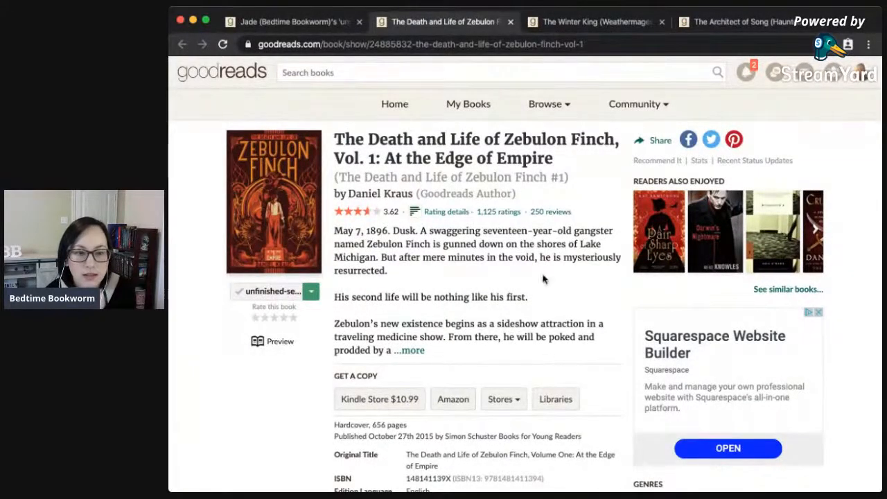
# Open the Death and Life of Zebulon Finch series page, check the books' publication years and expand the Vol. 1 description.
pyautogui.click(489, 180)
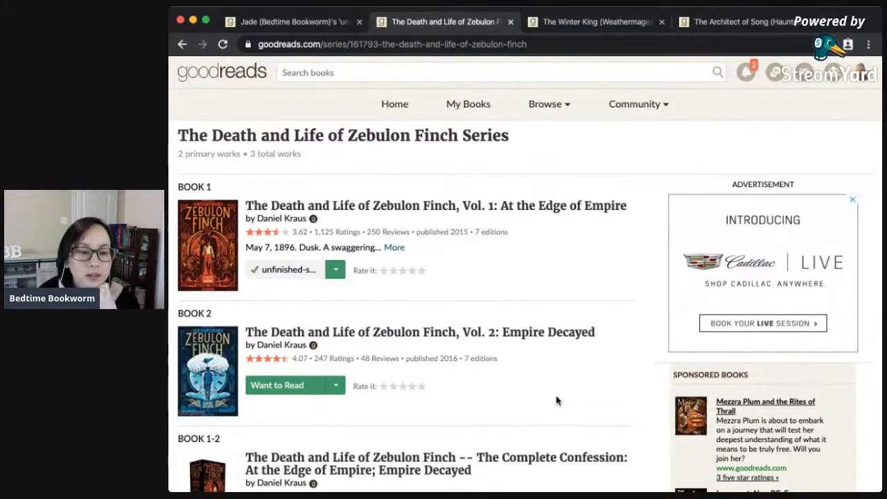
pyautogui.scroll(-3, 557, 401)
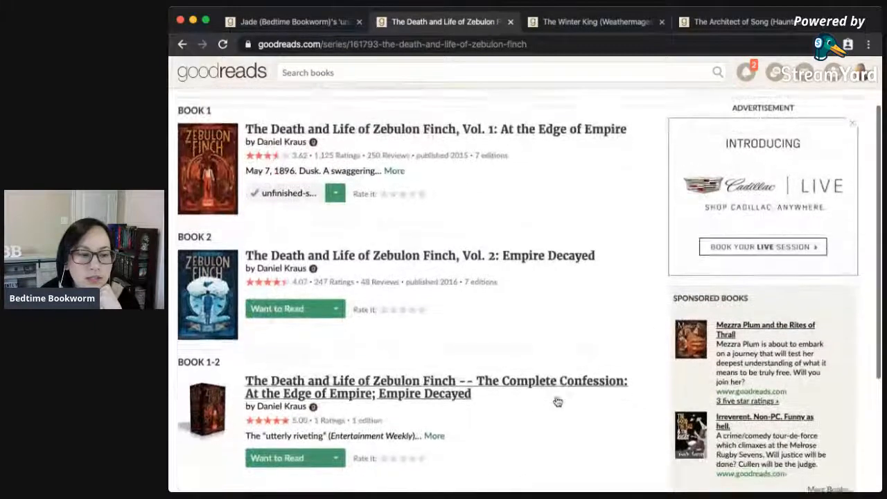
pyautogui.scroll(3, 556, 401)
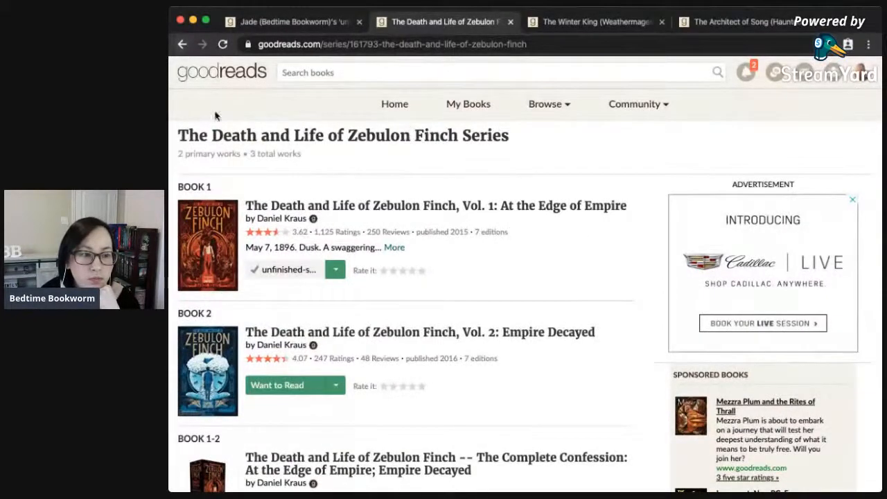
pyautogui.click(393, 248)
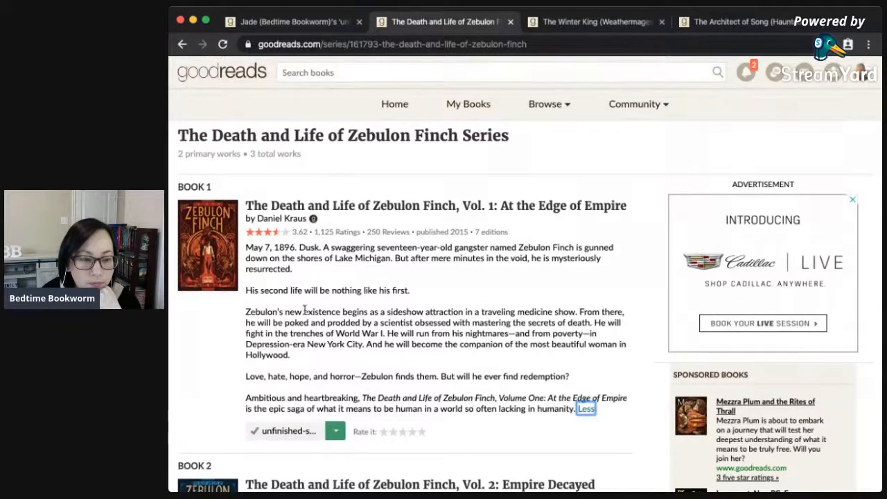
# Open the Zebulon Finch Vol. 1 book page and examine its genres, author biography and assigned shelves.
pyautogui.click(311, 206)
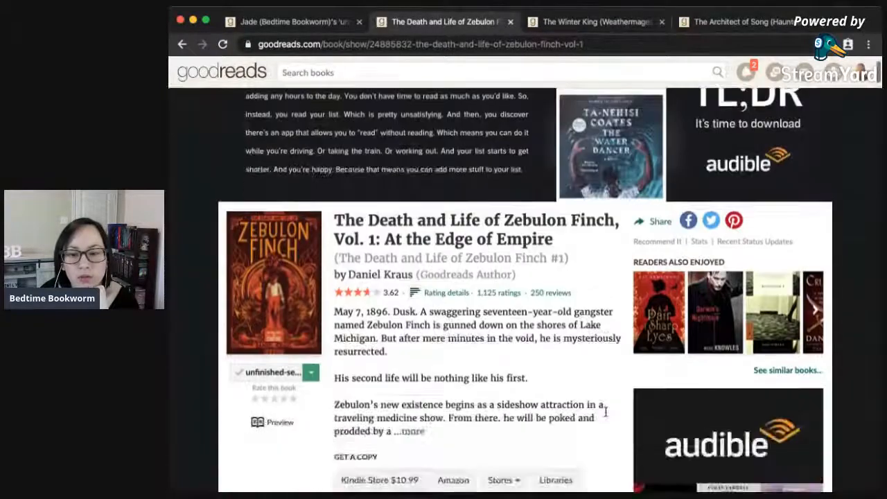
pyautogui.scroll(-4, 605, 414)
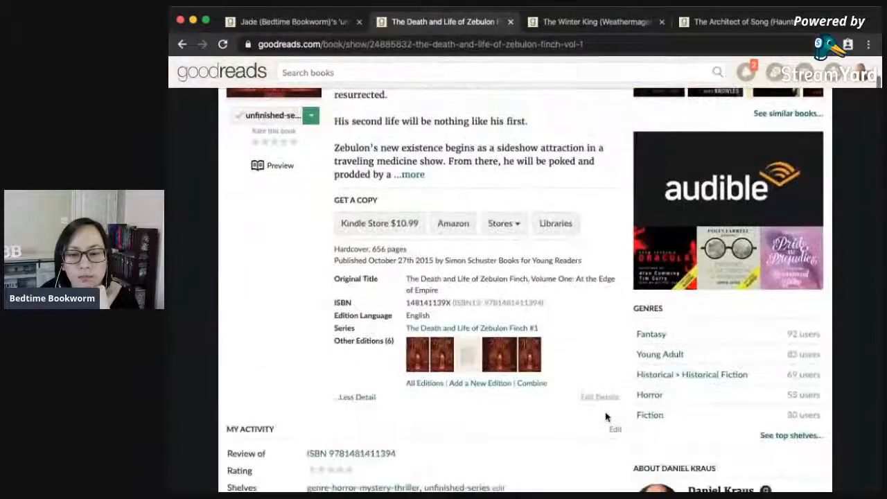
pyautogui.scroll(-3, 582, 417)
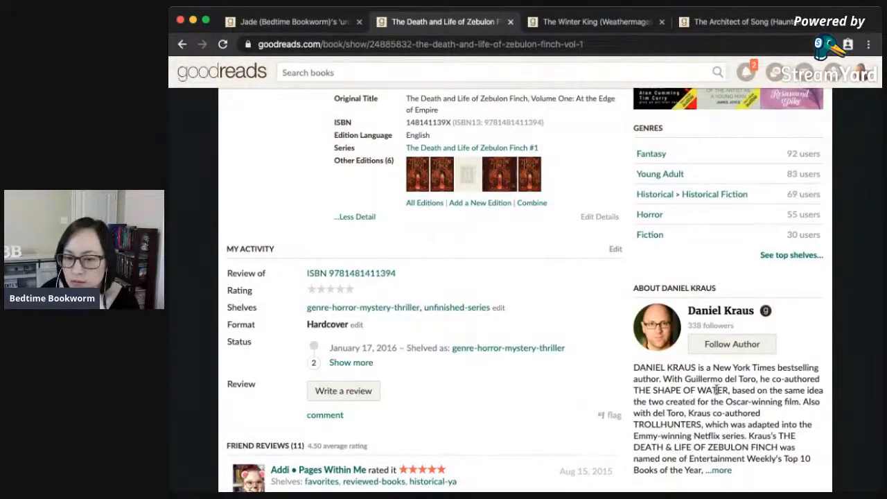
pyautogui.scroll(-1, 748, 412)
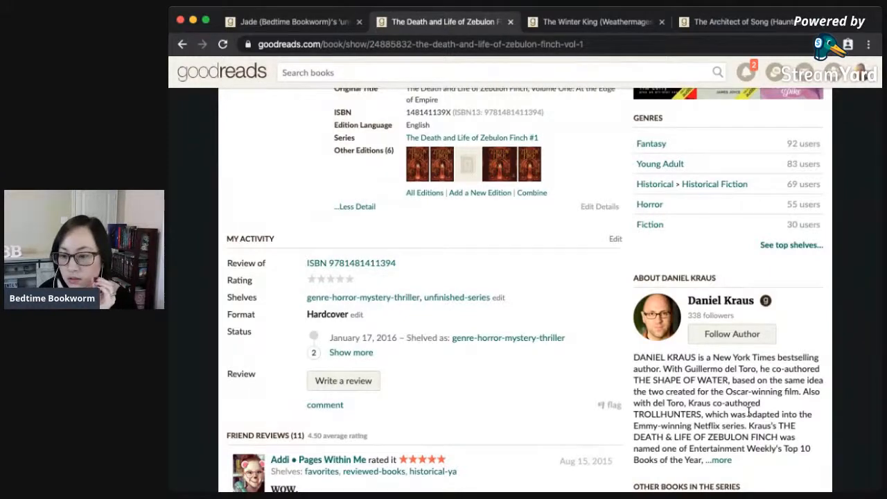
pyautogui.scroll(7, 566, 387)
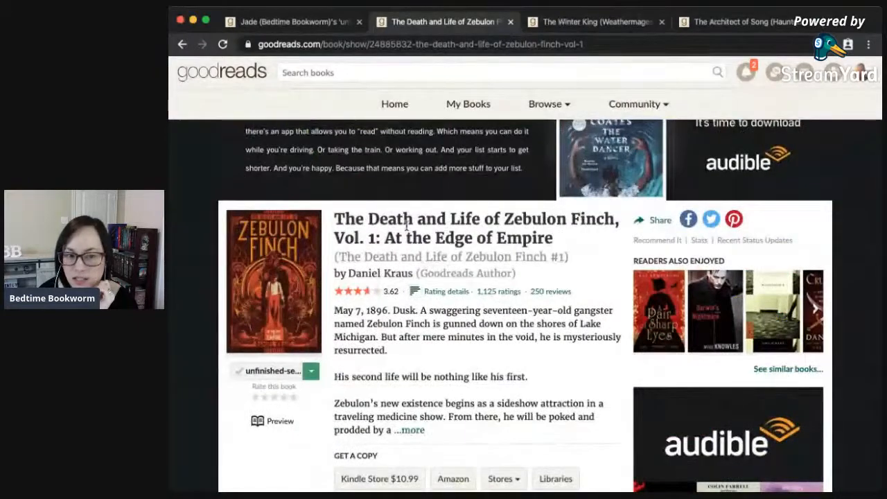
pyautogui.moveTo(407, 226); pyautogui.dragTo(511, 228)
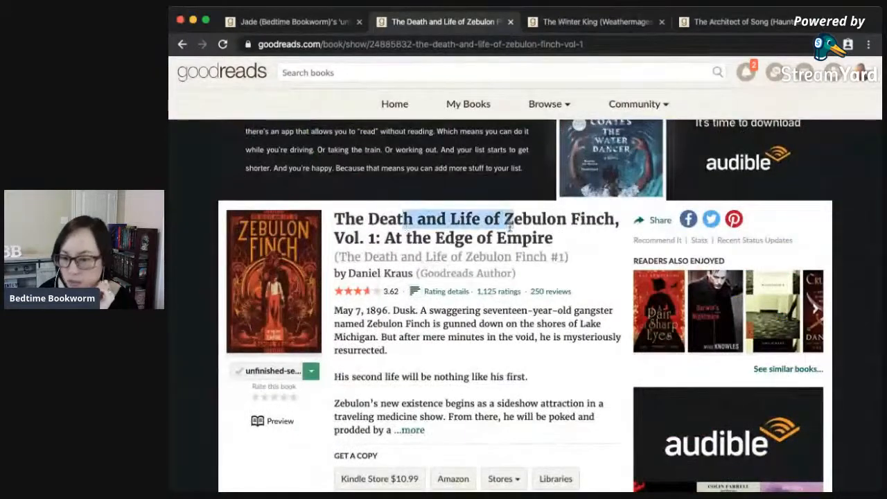
pyautogui.click(566, 424)
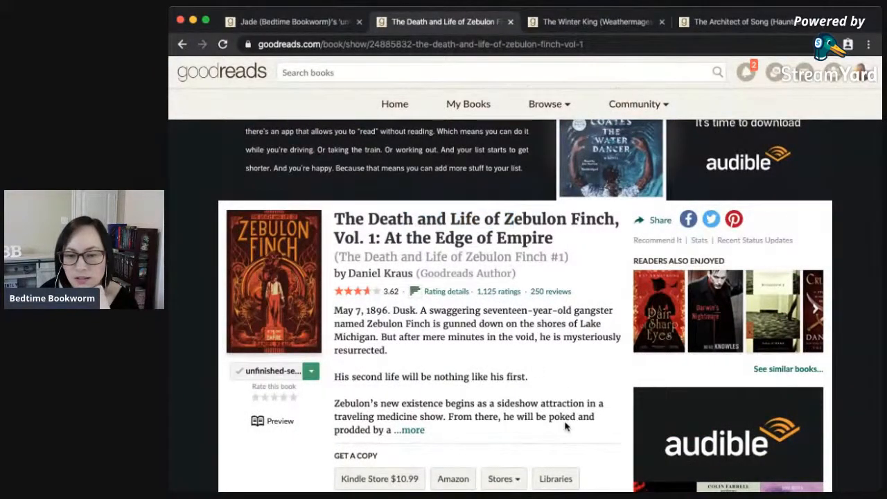
pyautogui.scroll(-5, 565, 425)
pyautogui.scroll(-2, 566, 427)
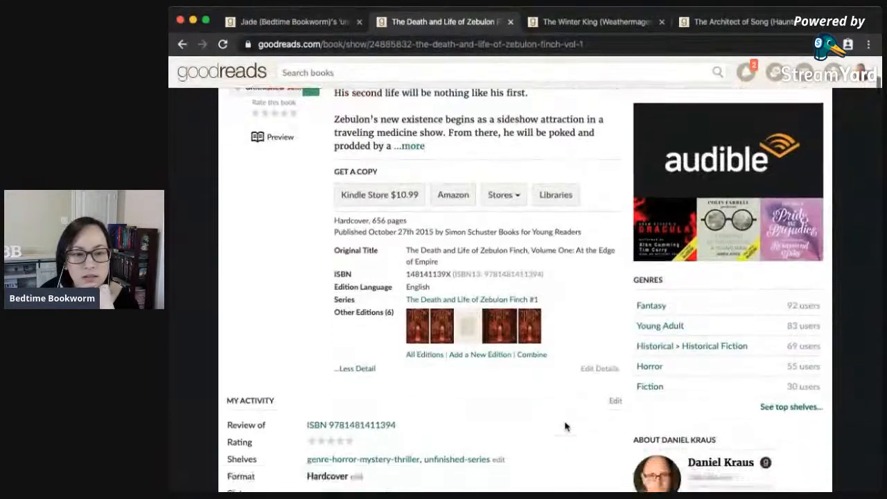
pyautogui.scroll(-3, 564, 424)
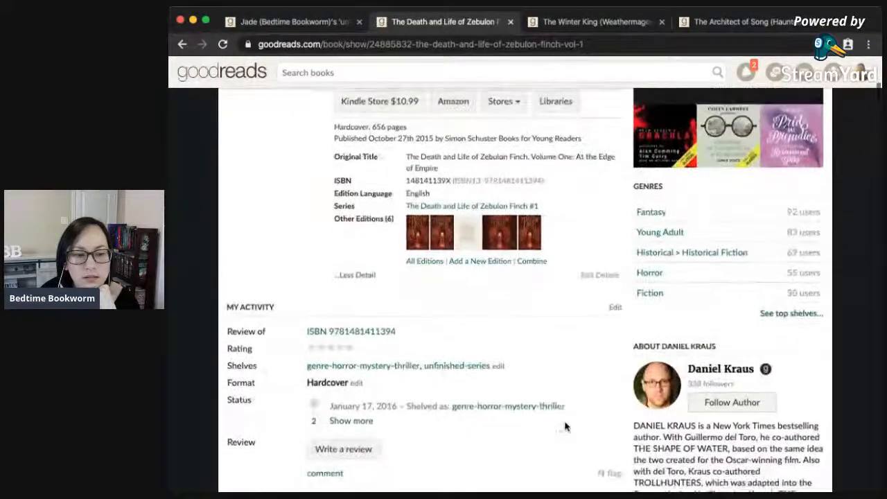
pyautogui.moveTo(295, 339); pyautogui.dragTo(427, 352)
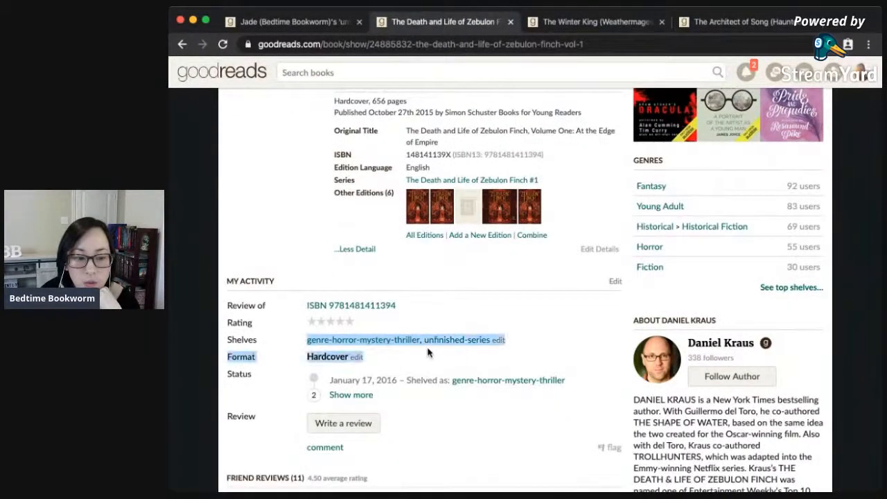
pyautogui.click(555, 358)
# Read through the friend reviews and ratings of The Death and Life of Zebulon Finch, Vol. 1.
pyautogui.scroll(-7, 557, 405)
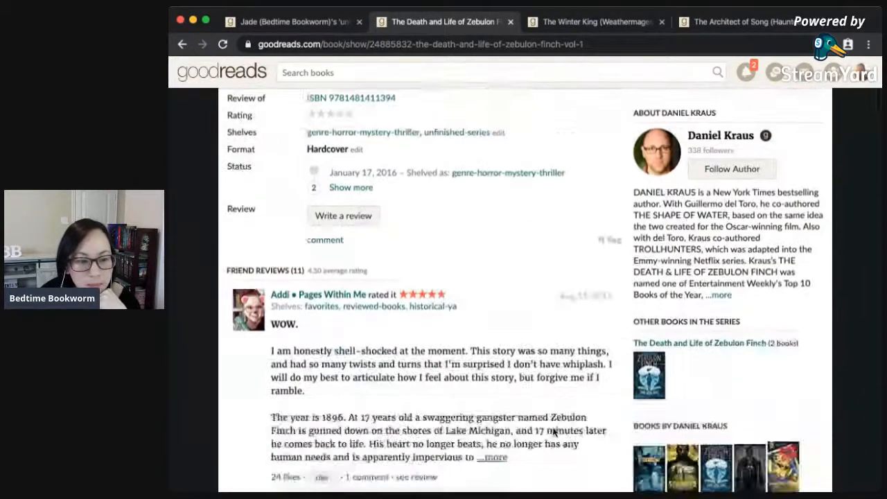
pyautogui.scroll(-2, 541, 339)
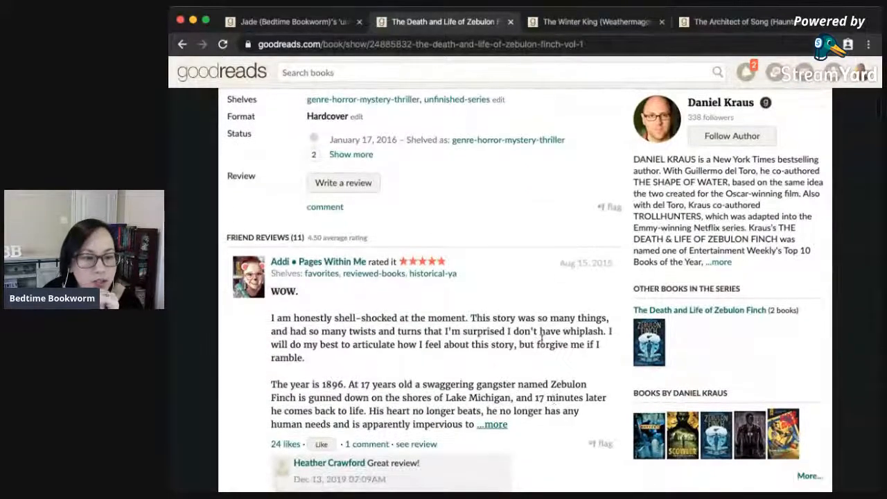
pyautogui.scroll(-5, 542, 339)
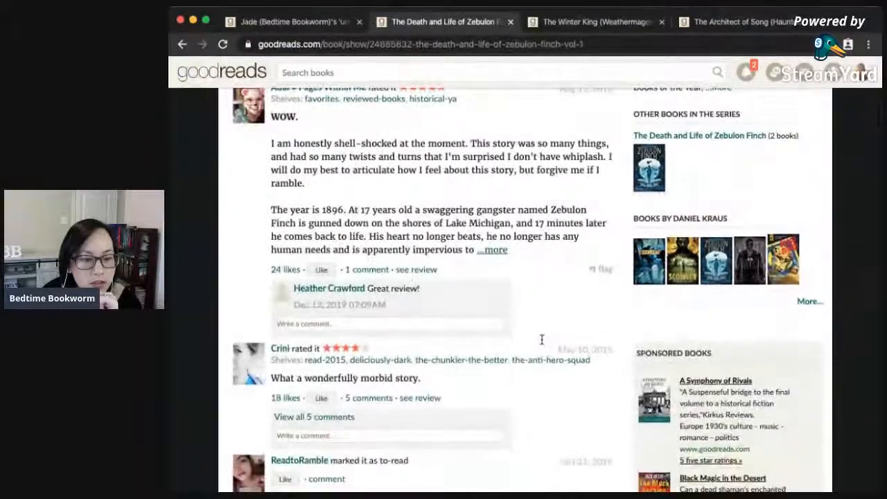
pyautogui.scroll(-3, 474, 393)
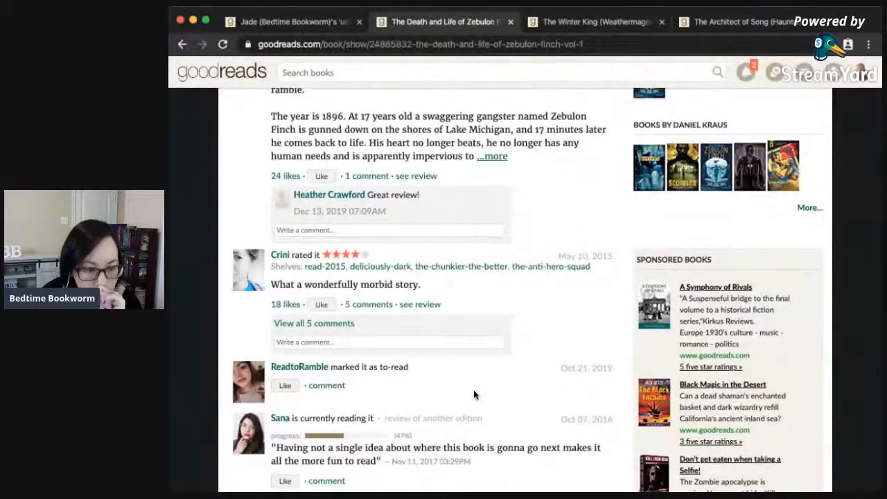
pyautogui.scroll(-2, 473, 394)
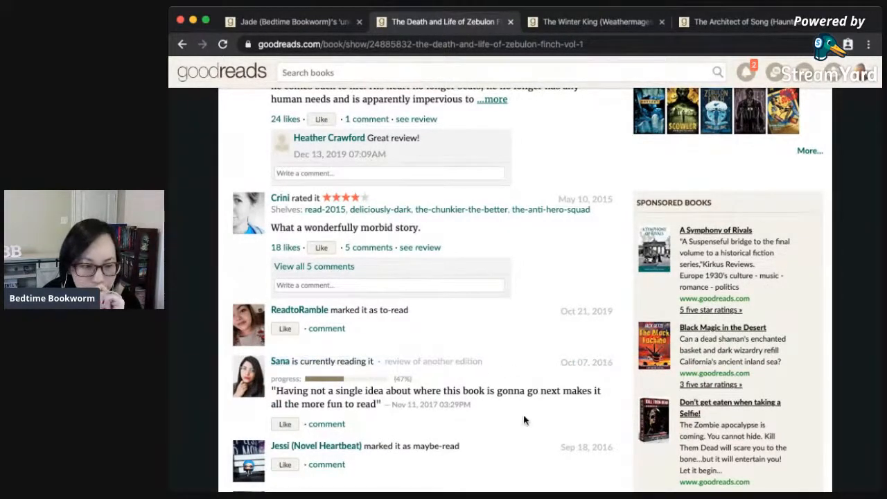
pyautogui.scroll(-4, 524, 418)
pyautogui.scroll(-10, 525, 420)
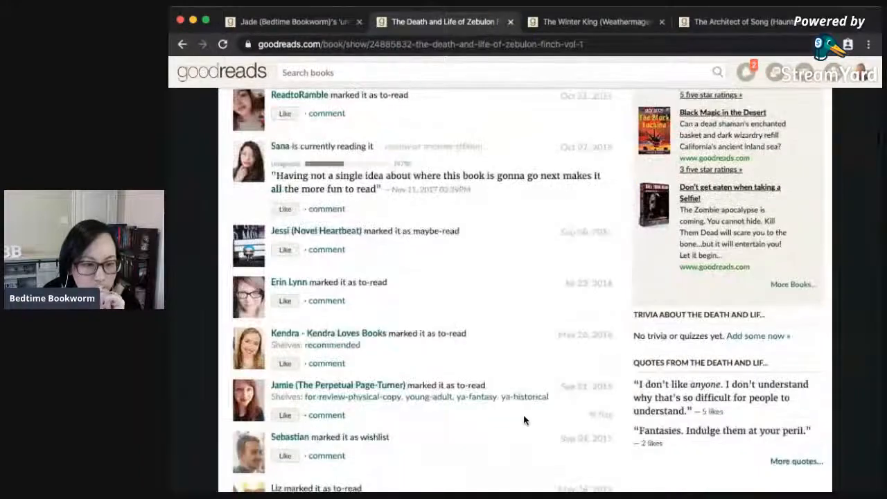
pyautogui.scroll(-4, 524, 419)
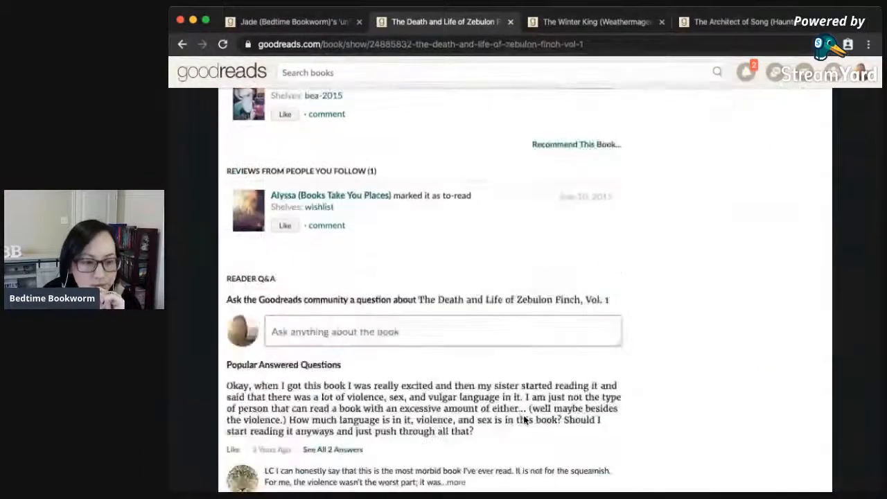
# Move The Death and Life of Zebulon Finch, Vol. 1 to the shelf listed between tbr-craft and tbr-must-read-soon, and close its tab.
pyautogui.scroll(20, 525, 420)
pyautogui.scroll(-1, 525, 420)
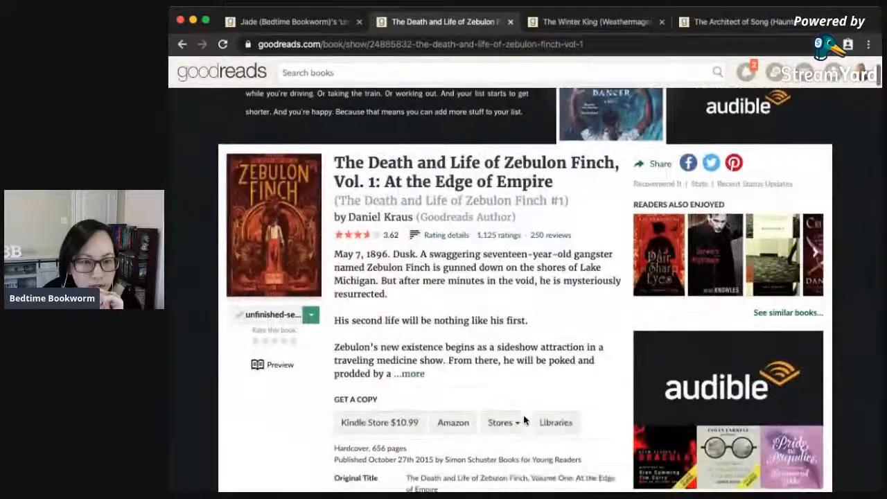
pyautogui.click(310, 316)
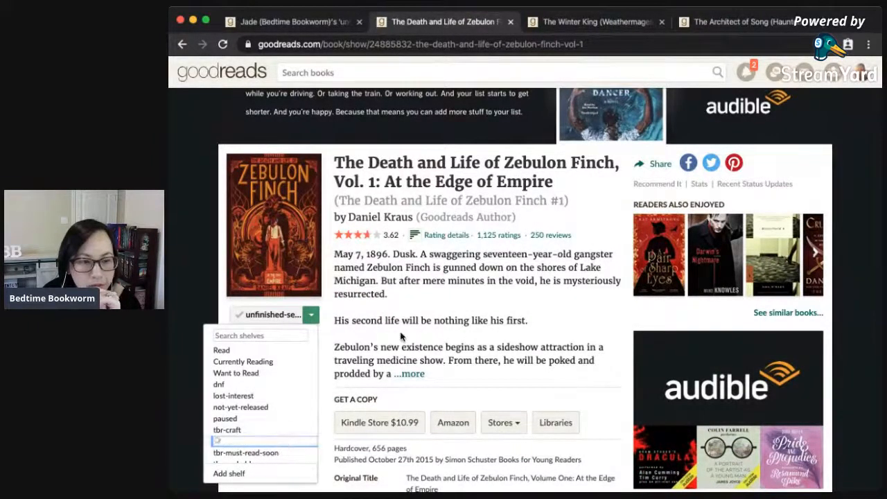
pyautogui.click(510, 21)
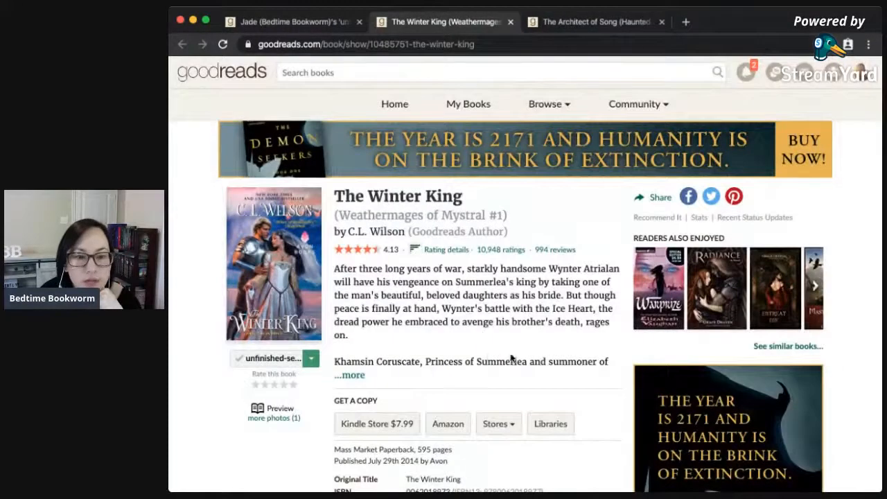
# Examine The Winter King's book page: its description, publication details, awards, genres and assigned shelves.
pyautogui.scroll(-3, 589, 372)
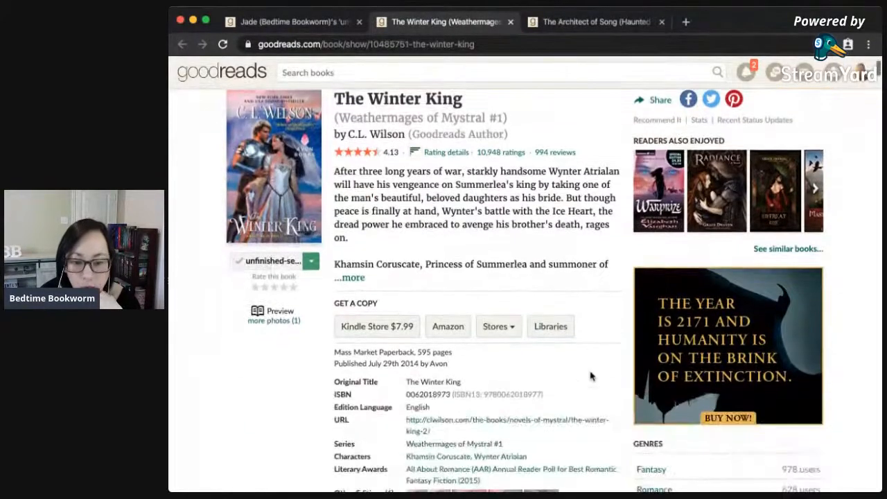
pyautogui.scroll(-2, 590, 377)
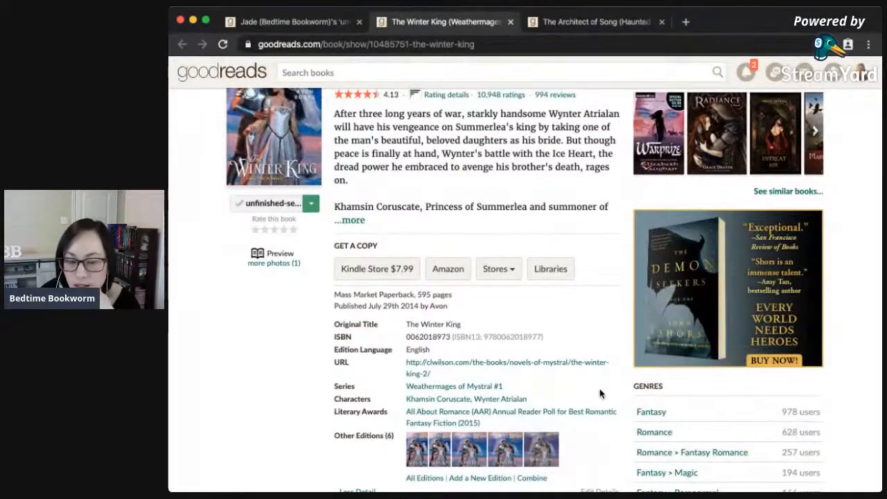
pyautogui.scroll(-2, 600, 393)
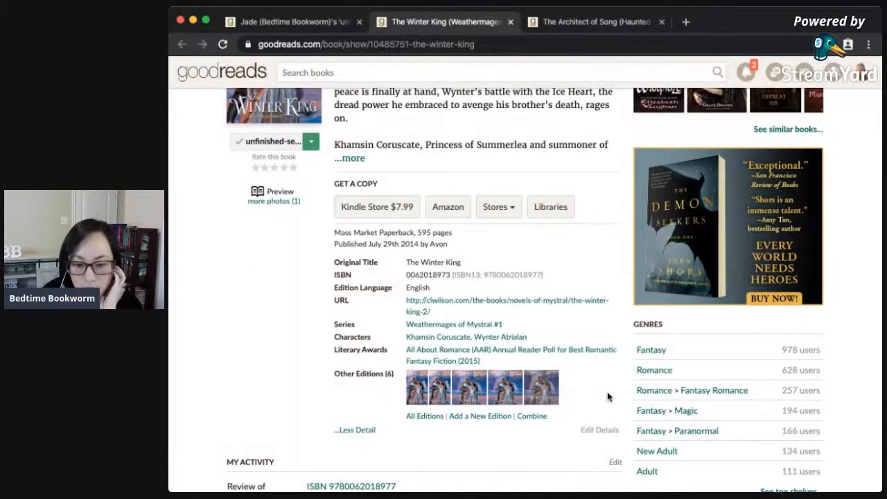
pyautogui.scroll(-1, 607, 393)
pyautogui.scroll(-2, 605, 391)
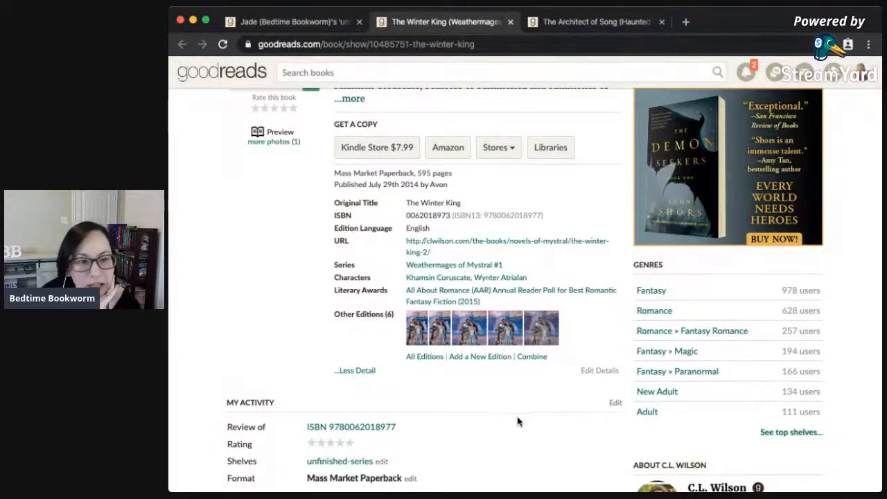
pyautogui.scroll(5, 517, 419)
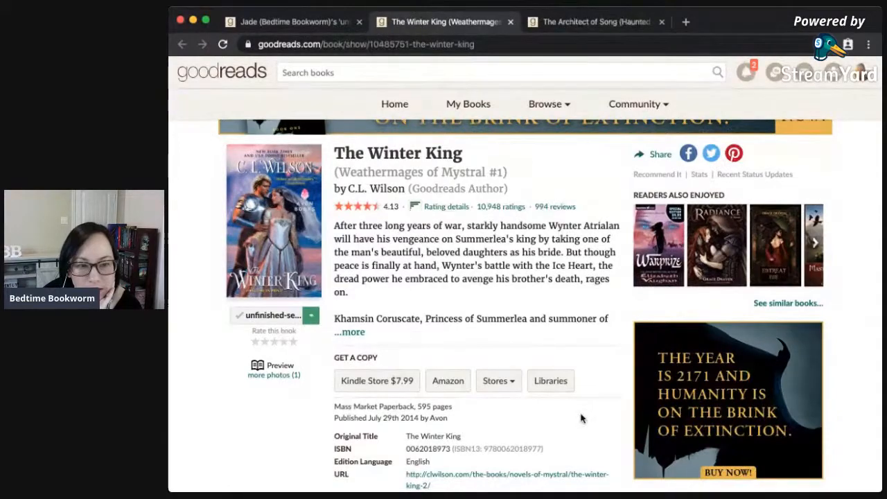
pyautogui.scroll(-1, 598, 425)
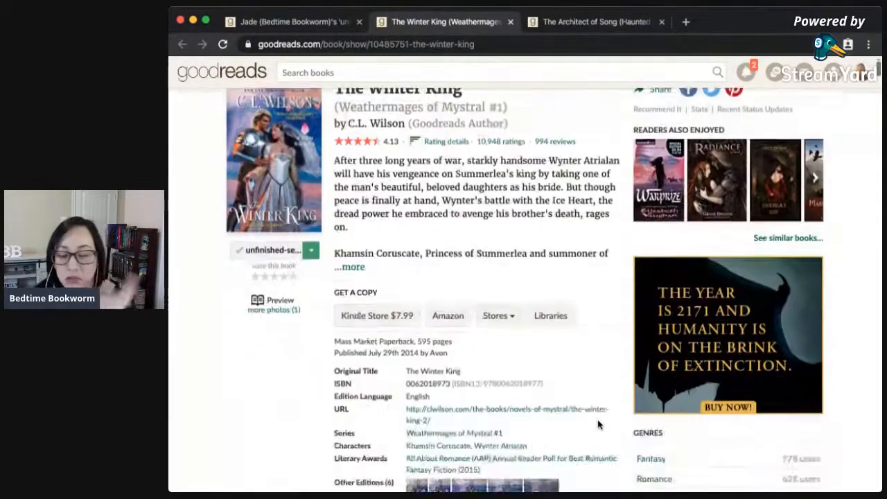
# Read the first two friend reviews of The Winter King, highlighting the remarks about its cover.
pyautogui.scroll(-5, 598, 424)
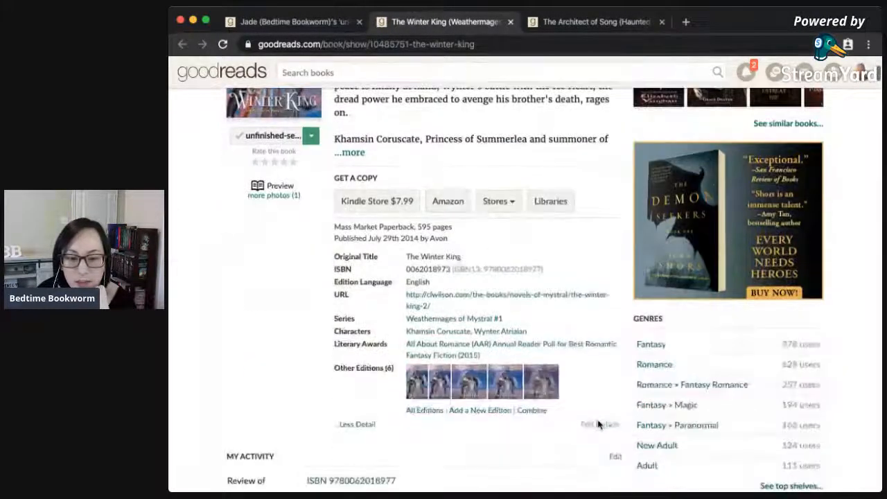
pyautogui.scroll(-2, 598, 424)
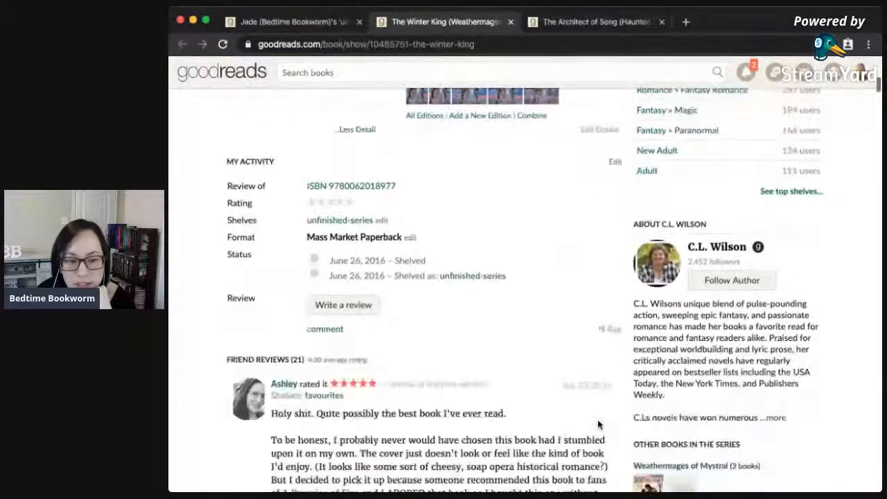
pyautogui.scroll(-2, 520, 442)
pyautogui.scroll(-1, 519, 442)
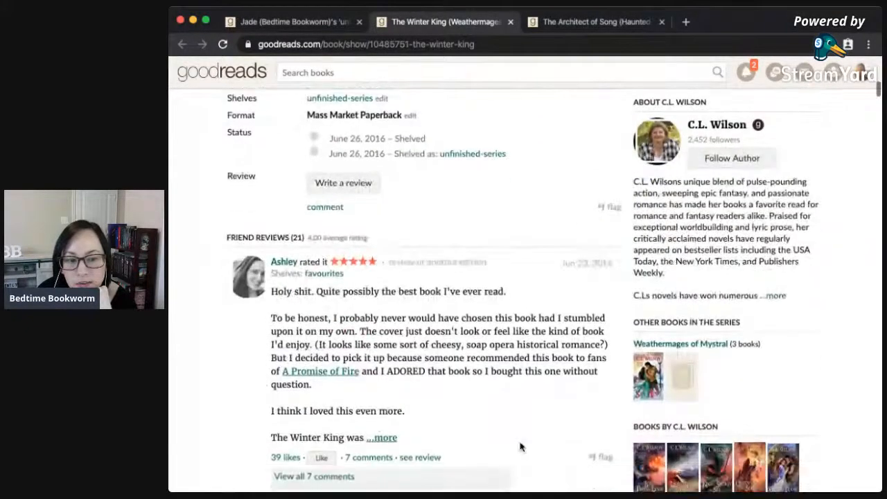
pyautogui.moveTo(370, 278); pyautogui.dragTo(266, 276)
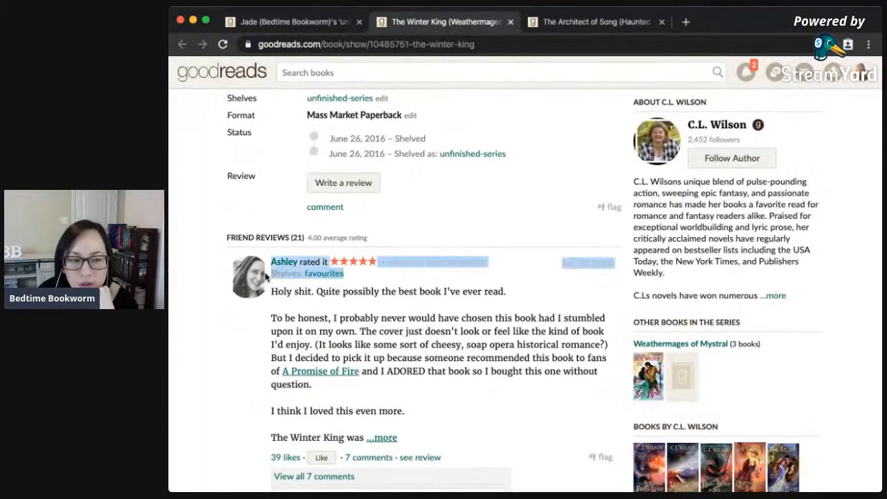
pyautogui.click(345, 311)
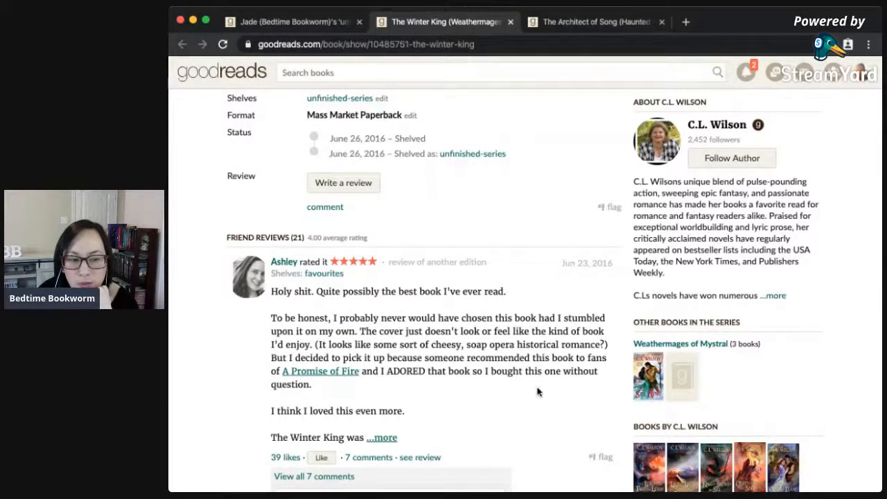
pyautogui.scroll(-3, 544, 418)
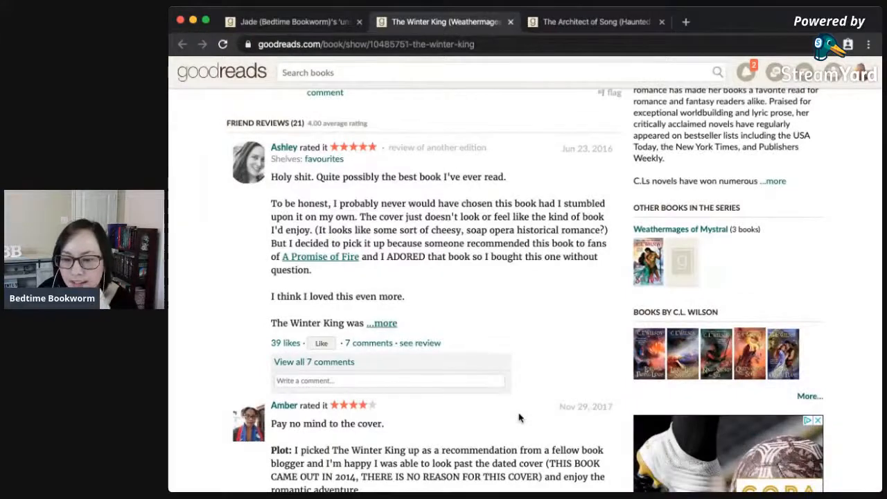
pyautogui.scroll(-3, 519, 418)
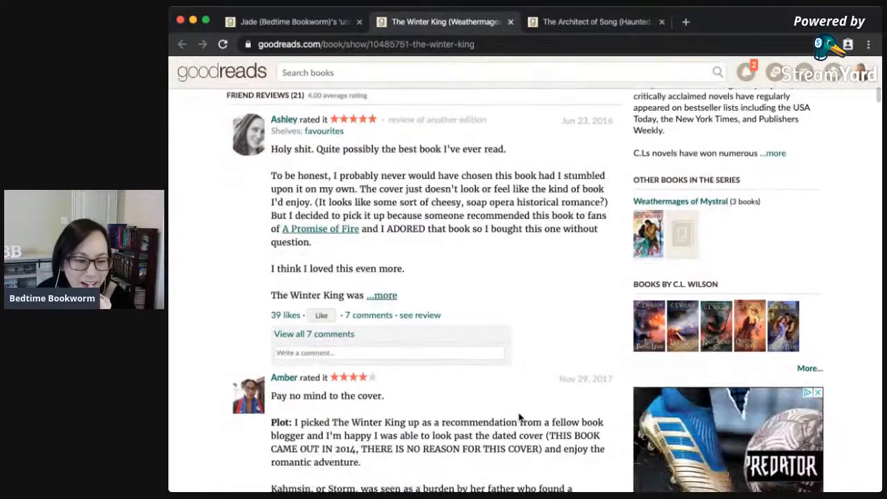
pyautogui.moveTo(386, 338); pyautogui.dragTo(273, 336)
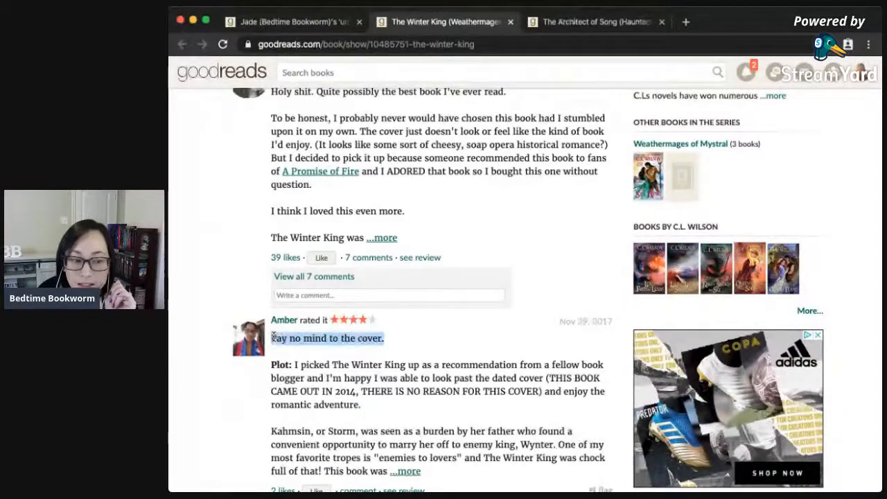
pyautogui.click(442, 379)
pyautogui.scroll(-1, 449, 407)
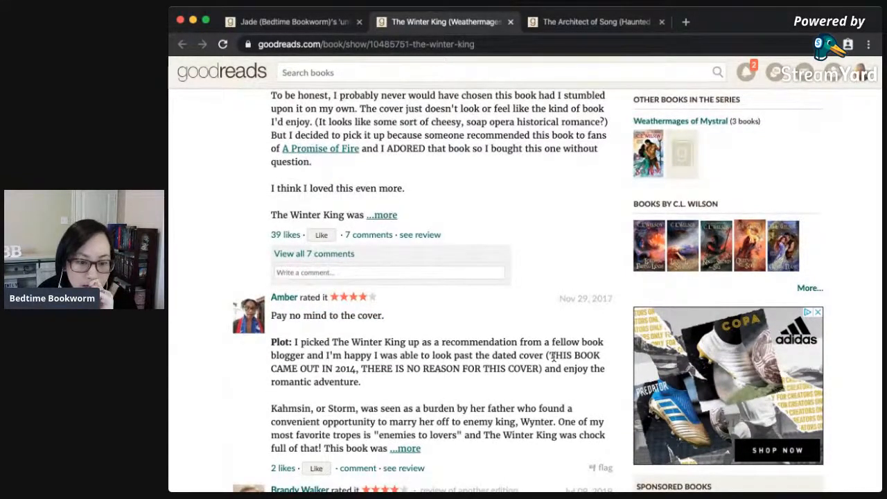
pyautogui.moveTo(551, 356); pyautogui.dragTo(539, 368)
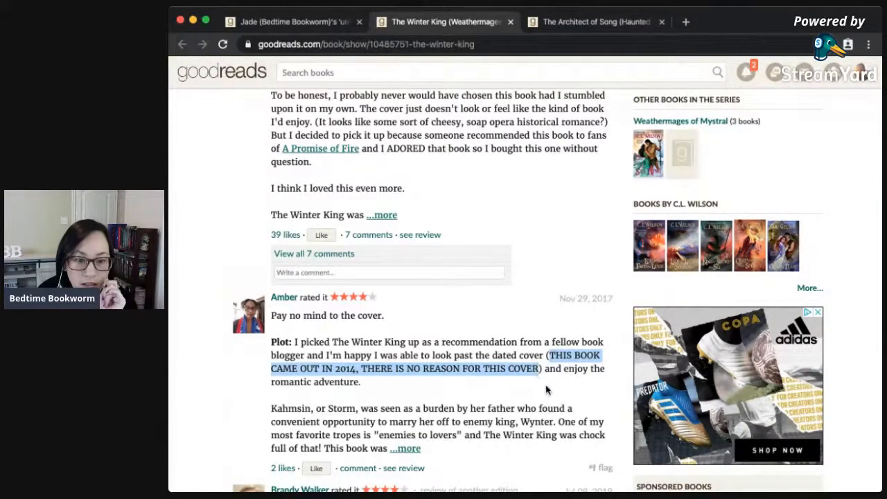
pyautogui.click(551, 392)
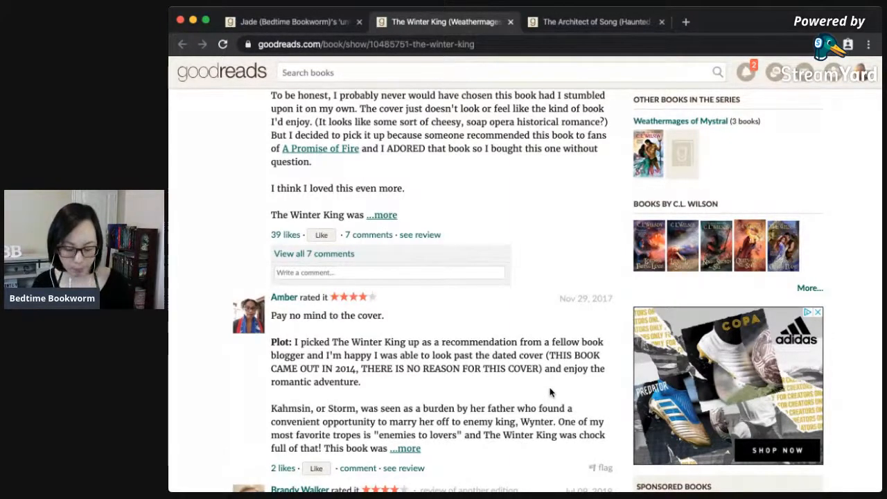
# Check the remaining friends' ratings and shelves for The Winter King.
pyautogui.scroll(-4, 551, 392)
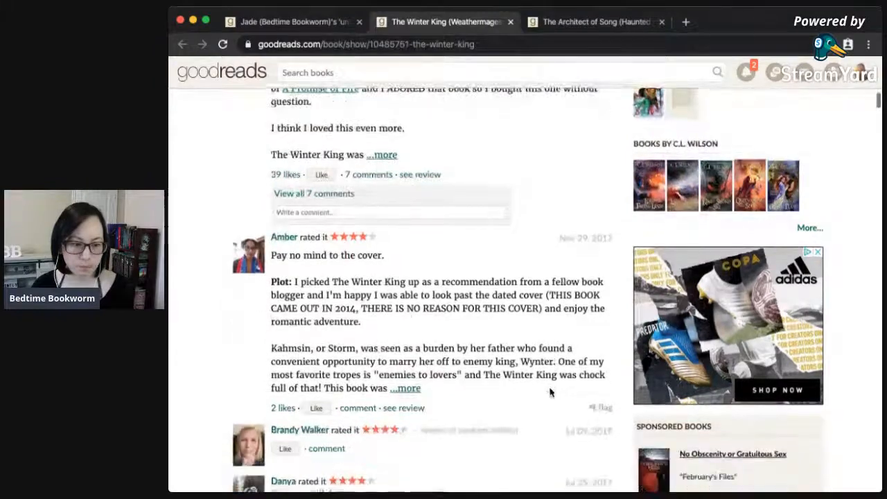
pyautogui.scroll(-1, 478, 419)
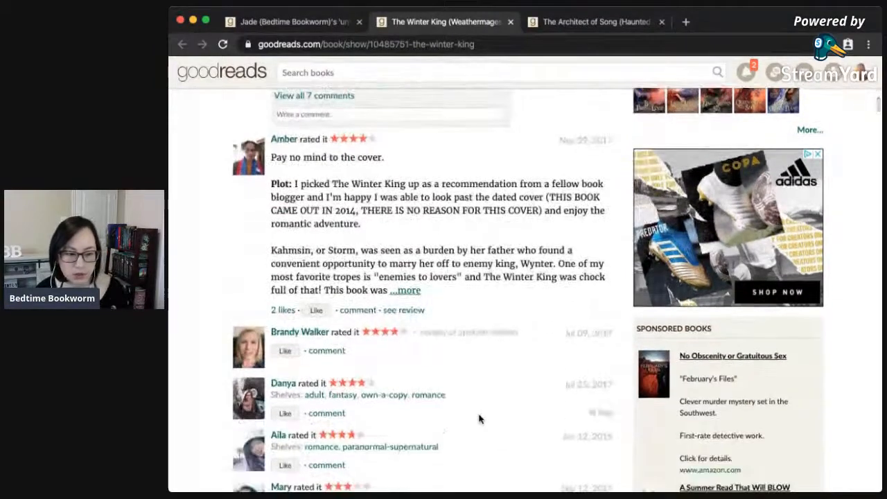
pyautogui.scroll(-4, 478, 419)
pyautogui.scroll(-3, 478, 418)
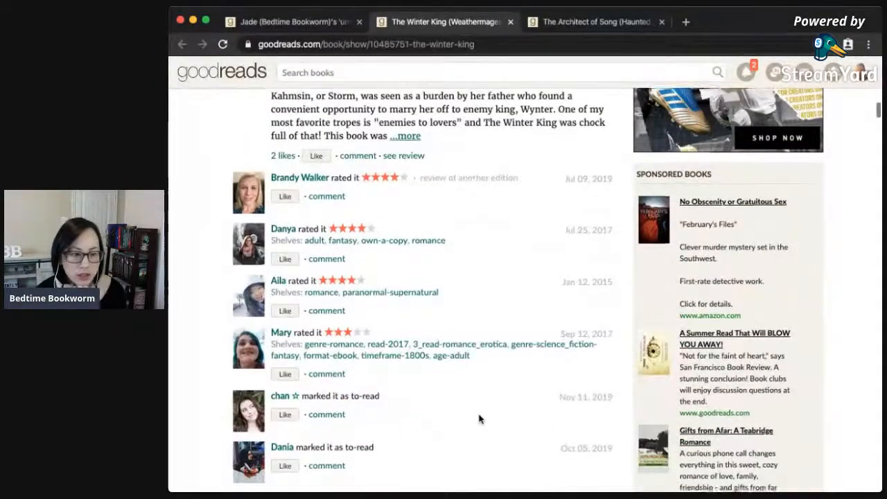
# Open the Weathermages of Mystral series page, check the series description and the books' publication years, and close its tab.
pyautogui.scroll(10, 478, 418)
pyautogui.scroll(5, 478, 419)
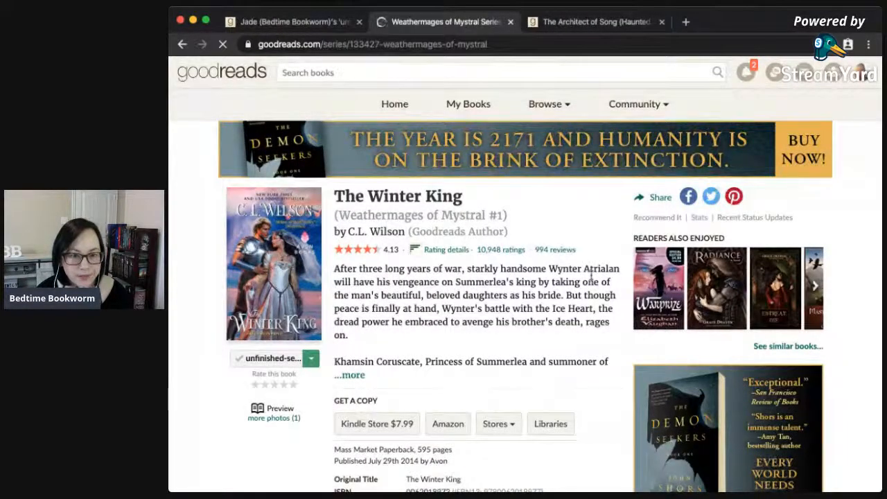
pyautogui.scroll(-3, 559, 352)
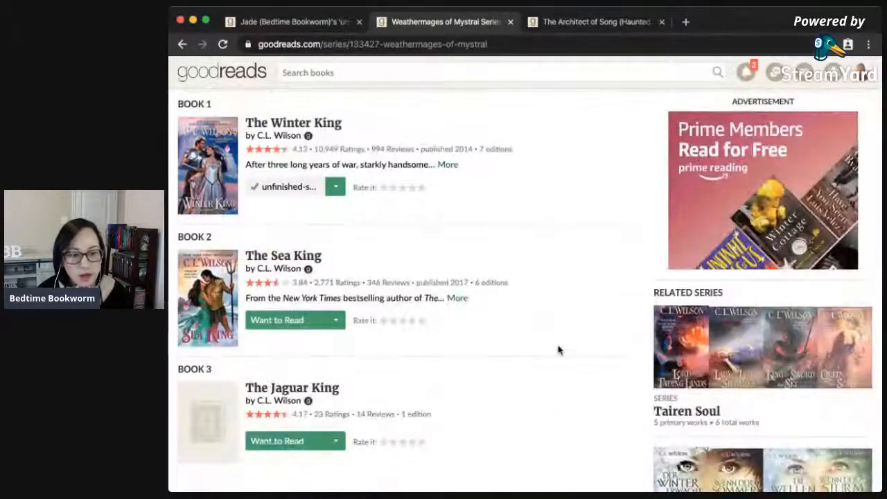
pyautogui.scroll(3, 558, 350)
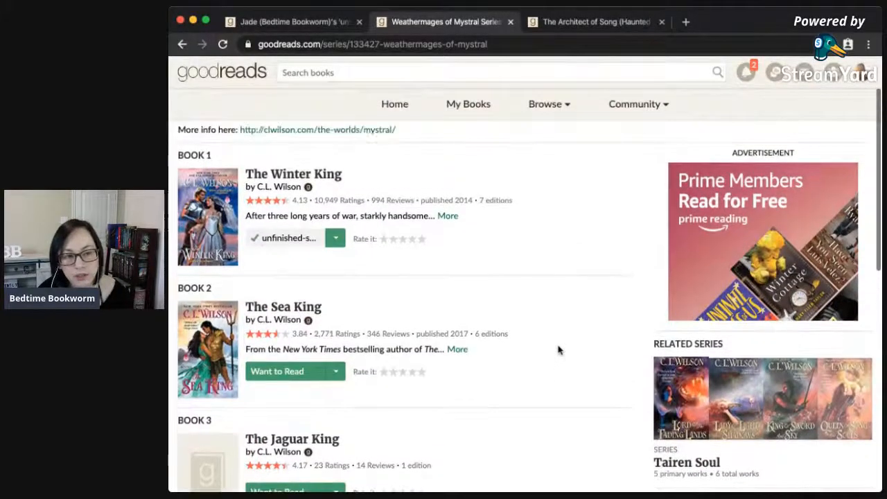
pyautogui.scroll(1, 559, 350)
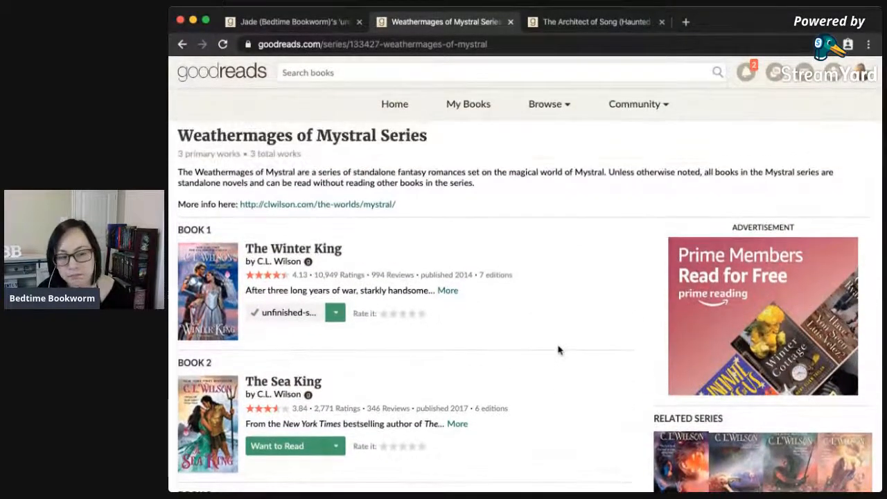
pyautogui.click(510, 22)
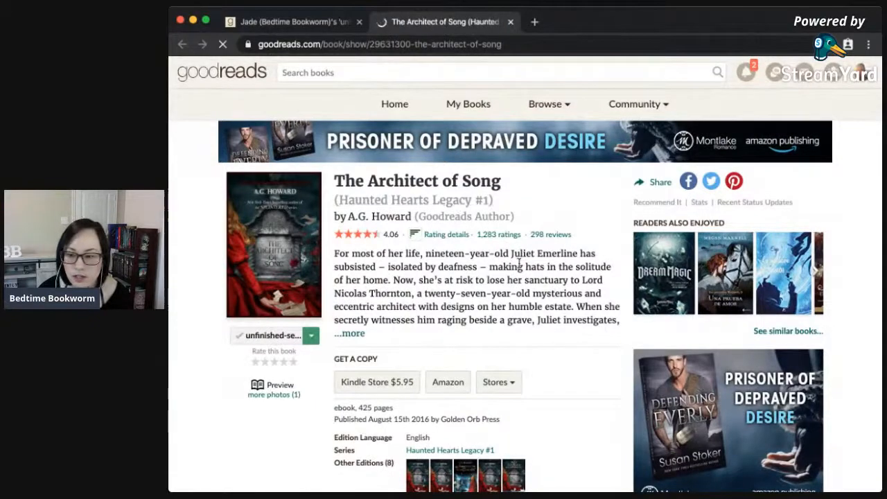
# Open the Haunted Hearts Legacy series page and check the publication status and ratings of its books.
pyautogui.scroll(-5, 559, 416)
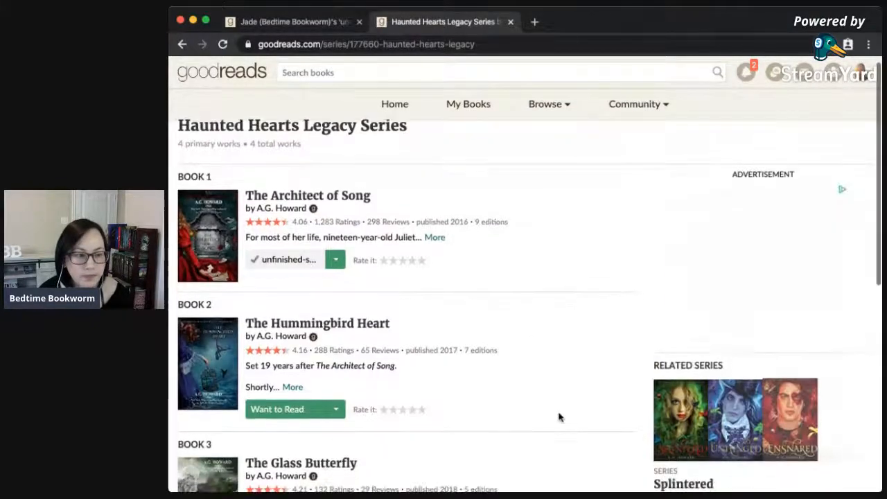
pyautogui.scroll(-1, 559, 416)
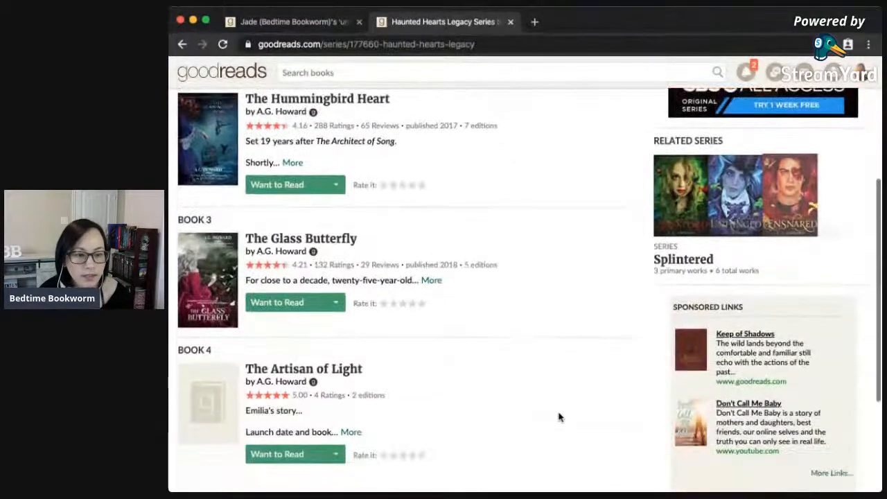
pyautogui.scroll(6, 559, 416)
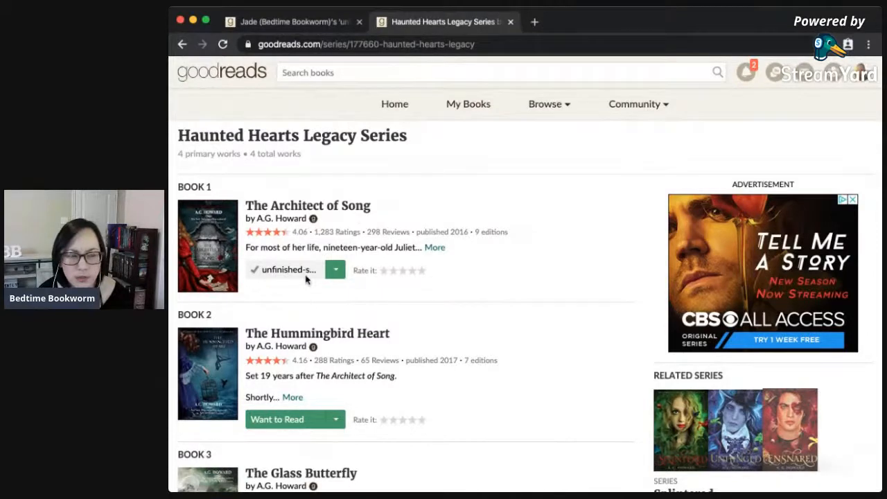
# Return to The Architect of Song's book page and examine its publication details, genres and assigned shelves.
pyautogui.click(182, 44)
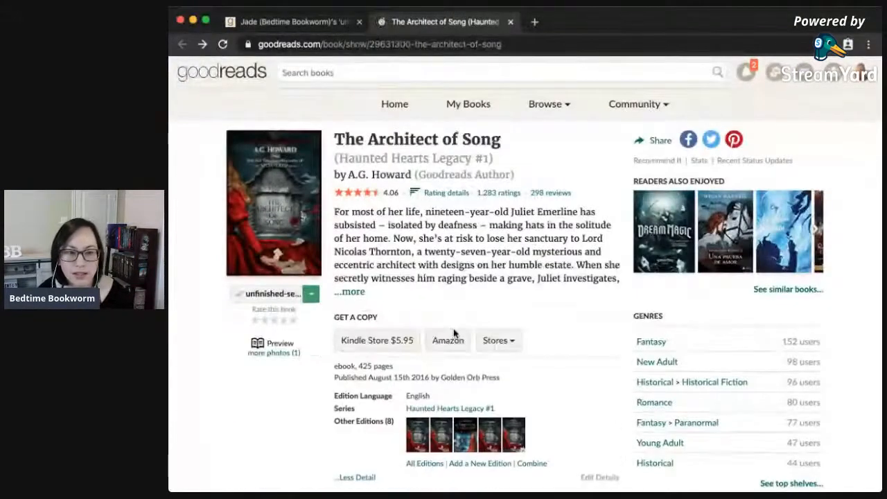
pyautogui.scroll(-2, 584, 382)
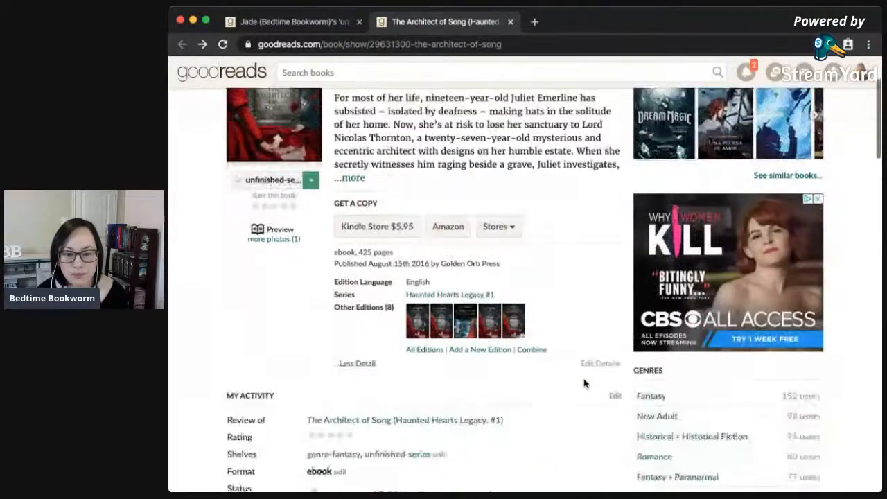
pyautogui.scroll(-1, 584, 383)
pyautogui.scroll(-1, 585, 383)
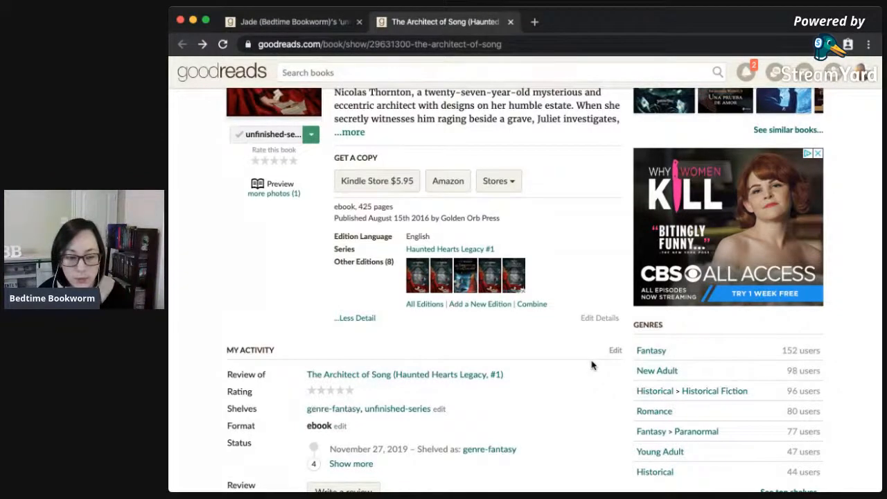
# Skim the friend reviews and ratings of The Architect of Song, and return to the book's overview.
pyautogui.scroll(-4, 592, 365)
pyautogui.scroll(-8, 592, 365)
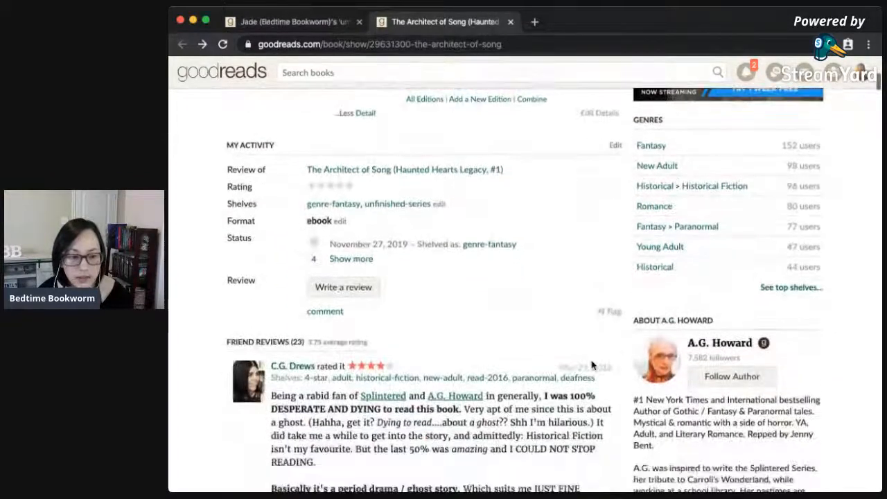
pyautogui.scroll(-5, 591, 365)
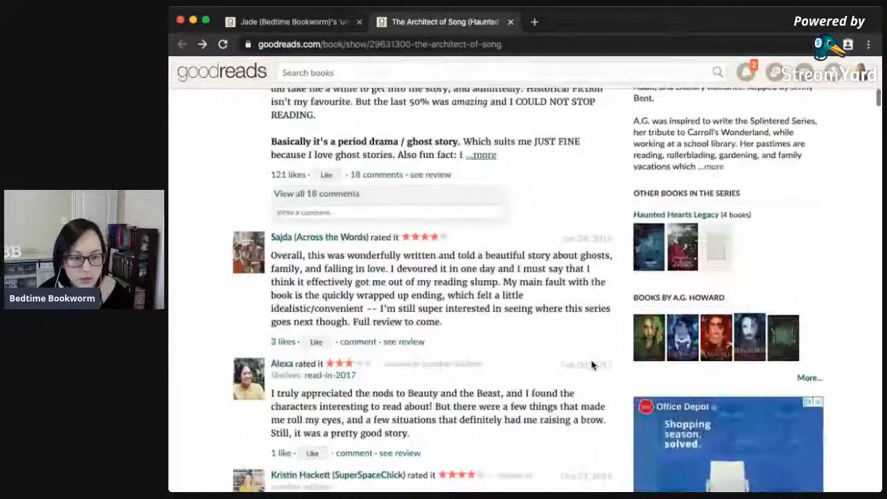
pyautogui.scroll(-4, 592, 366)
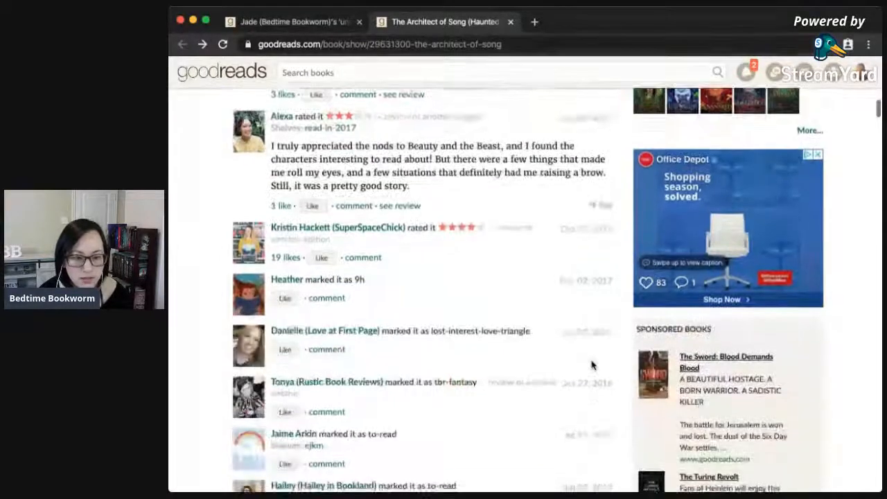
pyautogui.scroll(20, 592, 365)
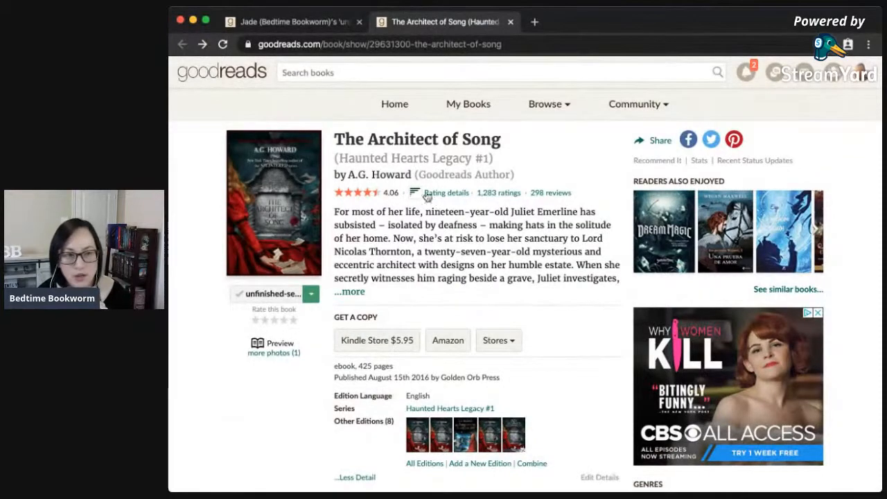
# Close The Architect of Song's tab and open Shadowshaper, Sorcerer to the Crown, Flame in the Mist and Empress of a Thousand Skies in new tabs.
pyautogui.click(509, 22)
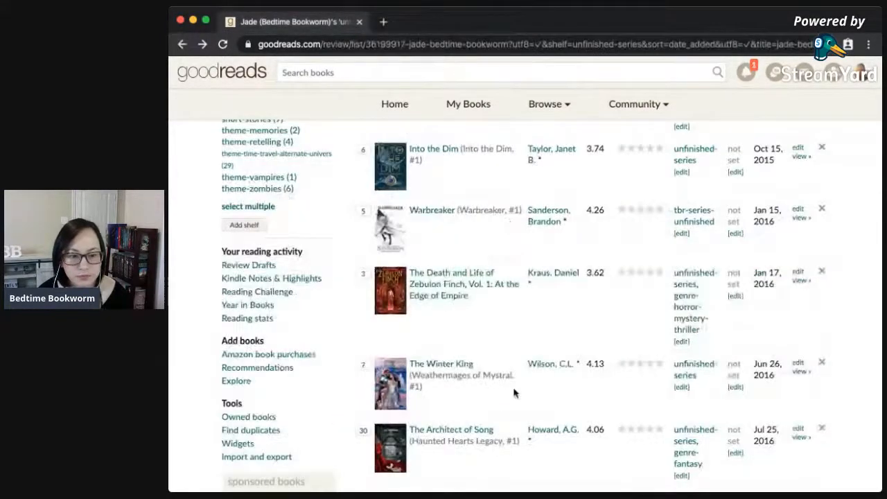
pyautogui.scroll(-3, 514, 391)
pyautogui.scroll(-2, 514, 391)
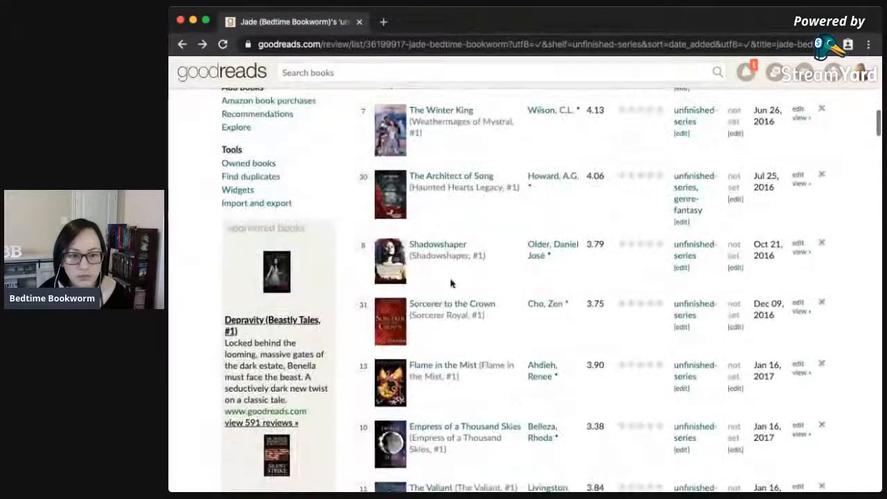
pyautogui.keyDown('super'); pyautogui.click(444, 266); pyautogui.keyUp('super')
pyautogui.keyDown('super'); pyautogui.click(440, 313); pyautogui.keyUp('super')
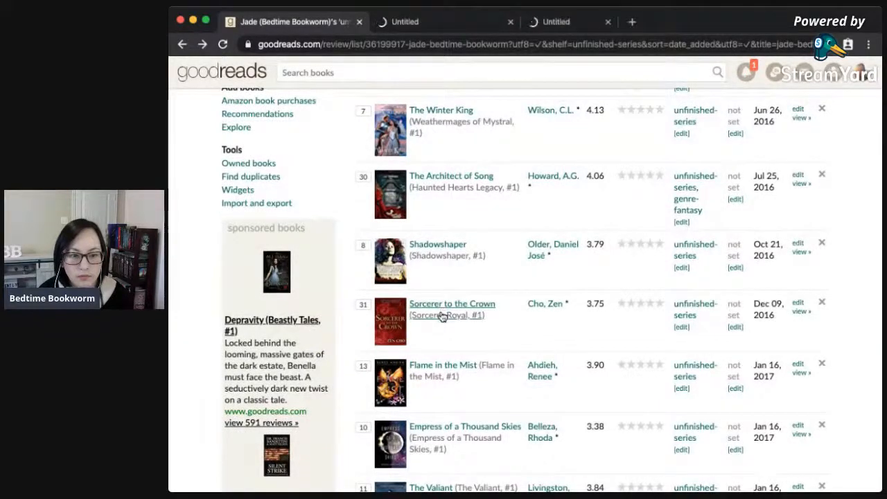
pyautogui.keyDown('super'); pyautogui.click(439, 372); pyautogui.keyUp('super')
pyautogui.keyDown('super'); pyautogui.click(440, 429); pyautogui.keyUp('super')
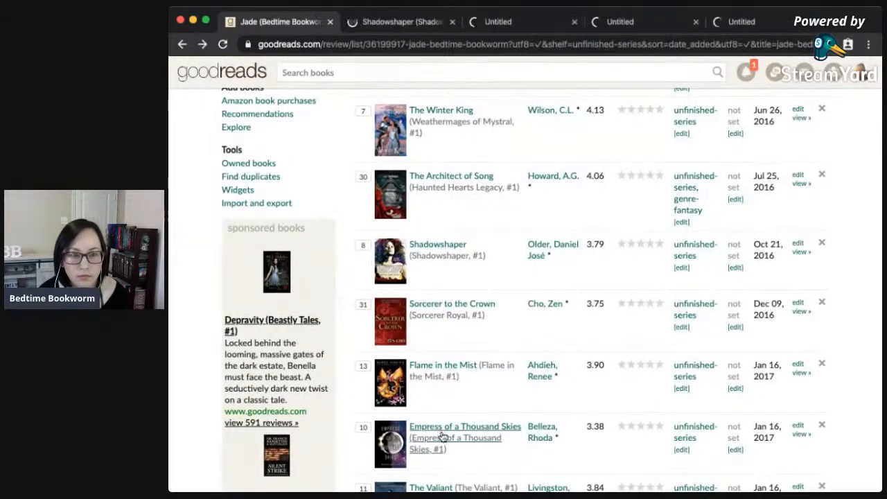
# Open the Shadowshaper series page from the book's tab and check the publication status and ratings of all its books.
pyautogui.click(402, 22)
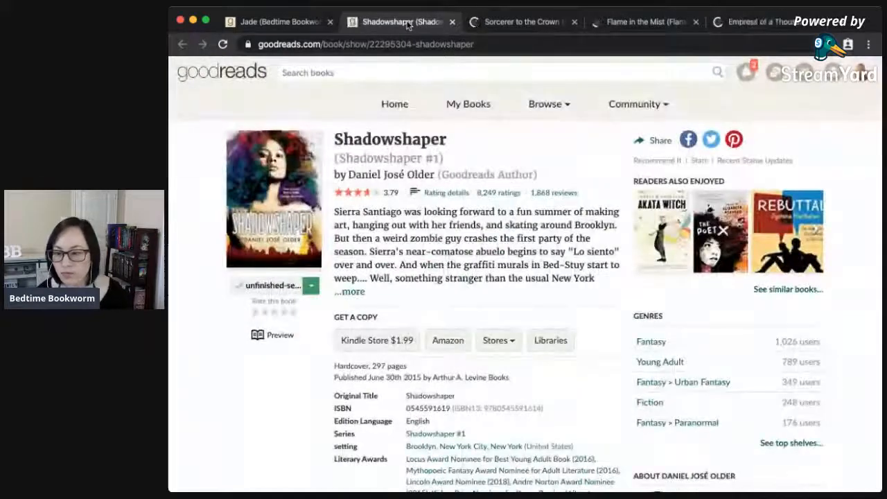
pyautogui.click(398, 216)
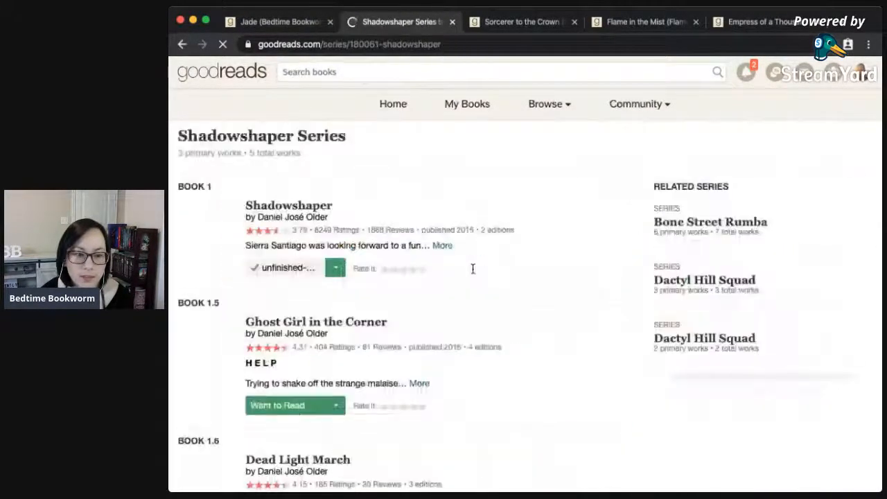
pyautogui.scroll(-3, 560, 437)
pyautogui.scroll(-5, 560, 436)
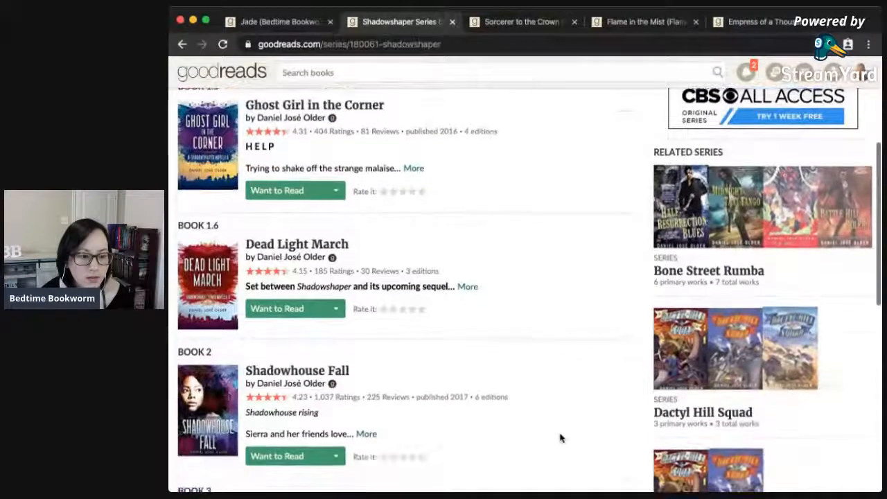
pyautogui.scroll(-3, 457, 348)
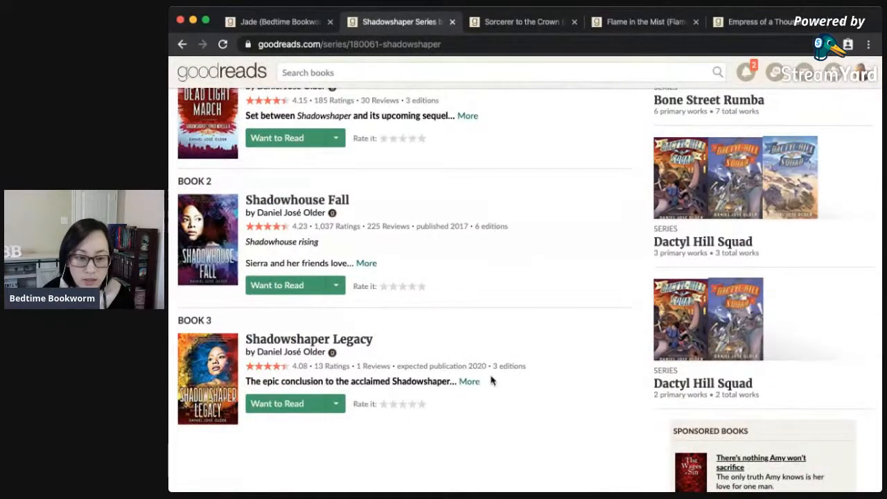
pyautogui.scroll(12, 523, 449)
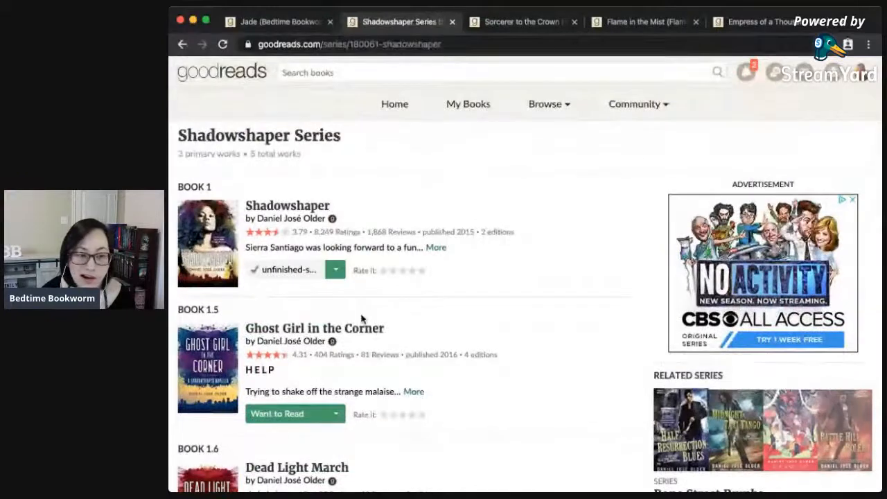
# Open Shadowshaper's book page from the series list, expand its full description and read it.
pyautogui.click(267, 206)
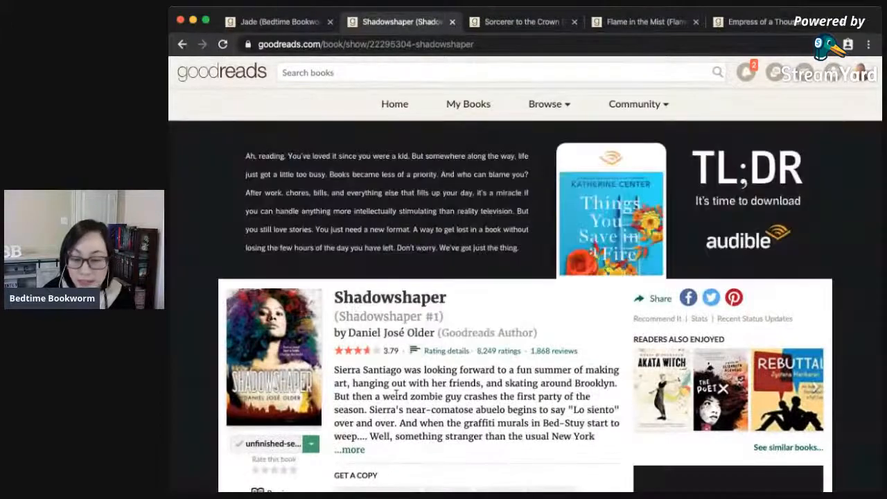
pyautogui.scroll(-2, 420, 400)
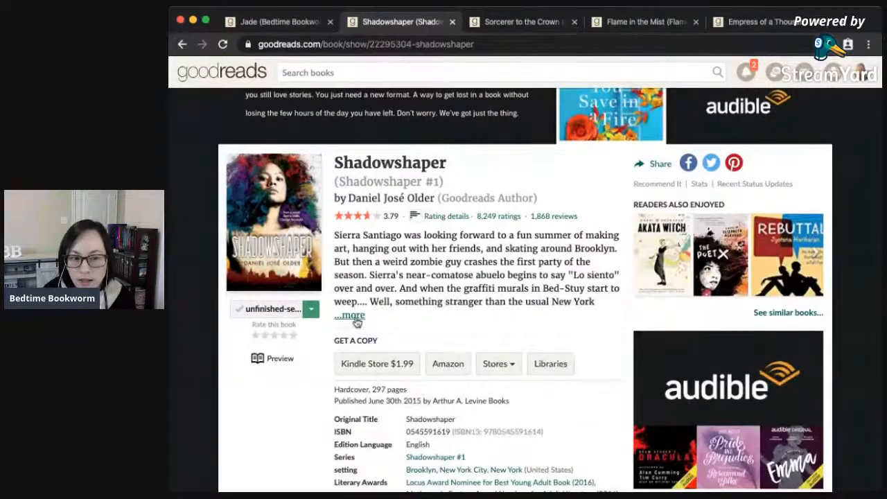
pyautogui.click(363, 315)
pyautogui.scroll(-1, 500, 420)
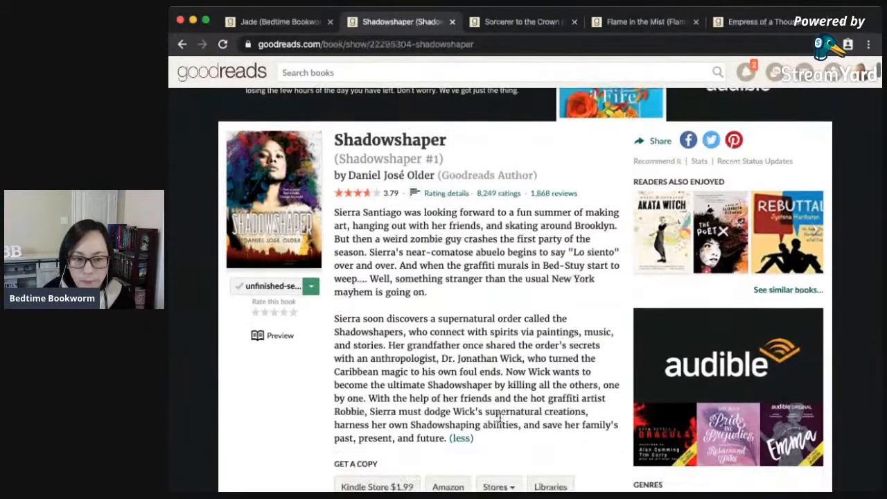
pyautogui.scroll(-5, 521, 416)
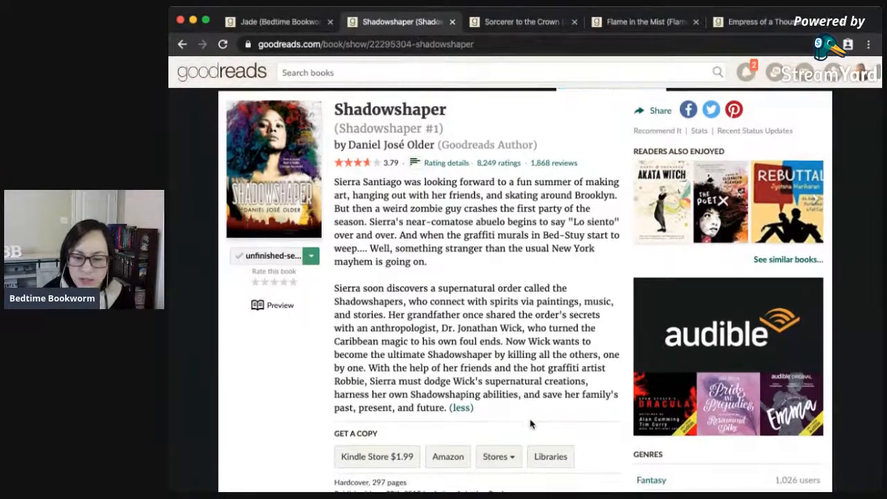
# Skim the friend reviews and ratings of Shadowshaper, return to the book's overview and close its tab.
pyautogui.scroll(-10, 599, 454)
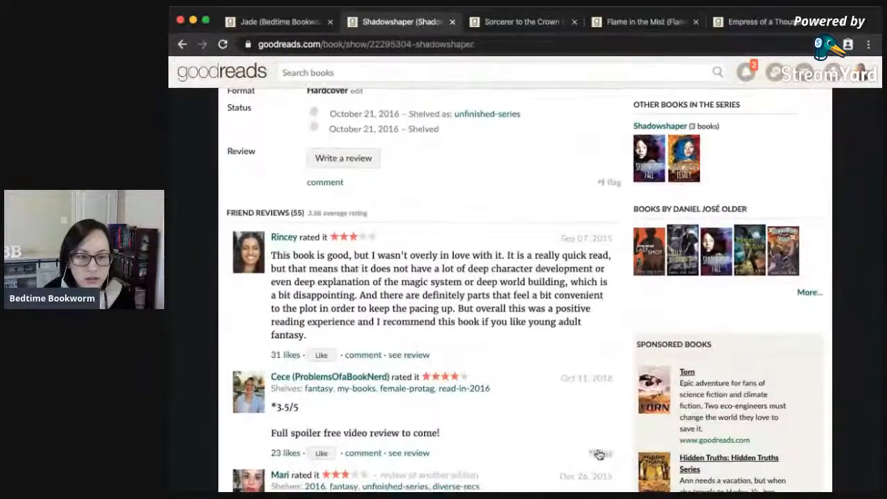
pyautogui.scroll(-3, 599, 454)
pyautogui.scroll(-3, 598, 450)
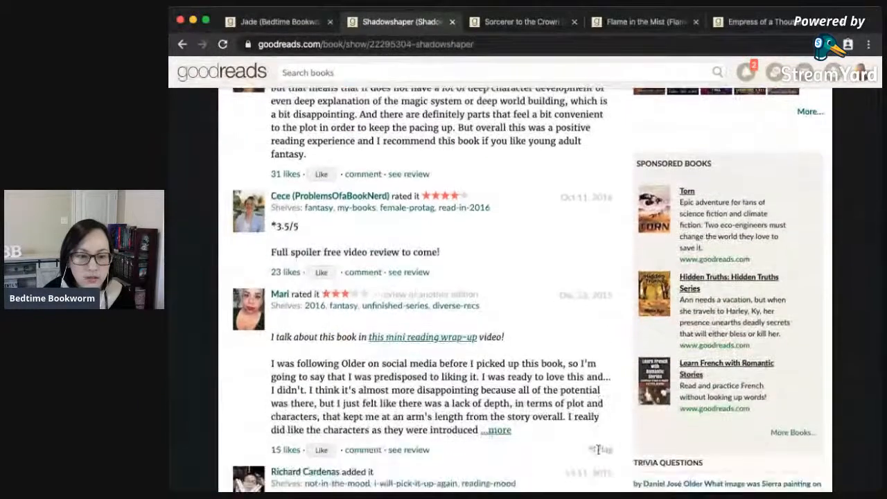
pyautogui.scroll(-3, 599, 454)
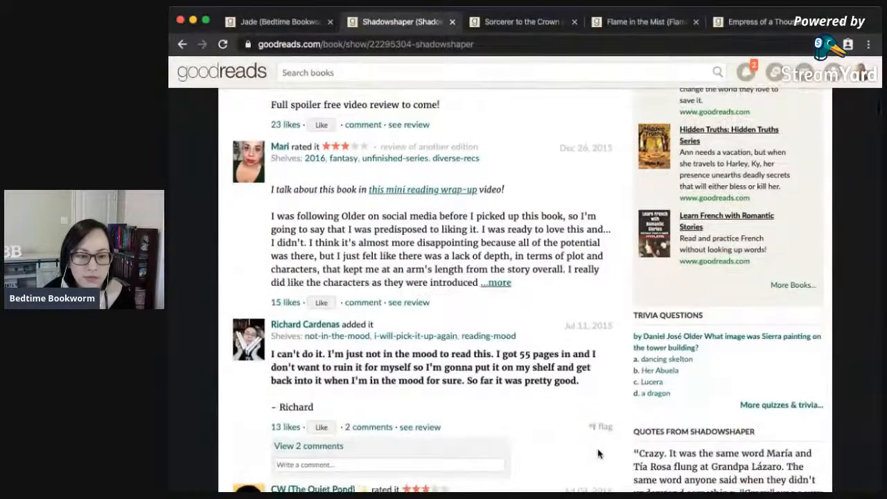
pyautogui.scroll(-6, 599, 454)
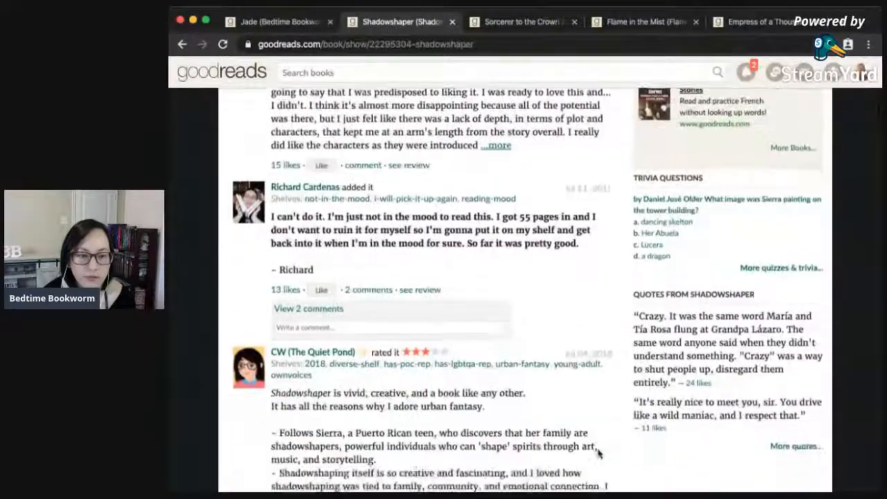
pyautogui.scroll(-5, 599, 453)
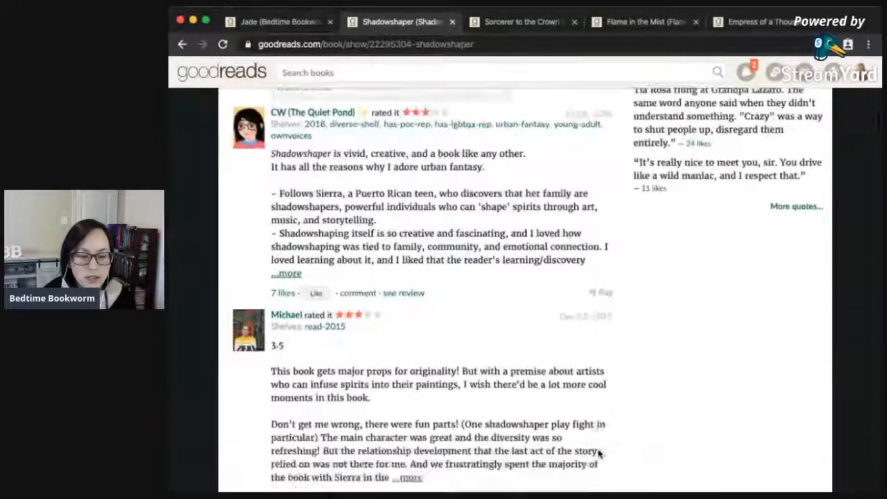
pyautogui.scroll(-8, 599, 454)
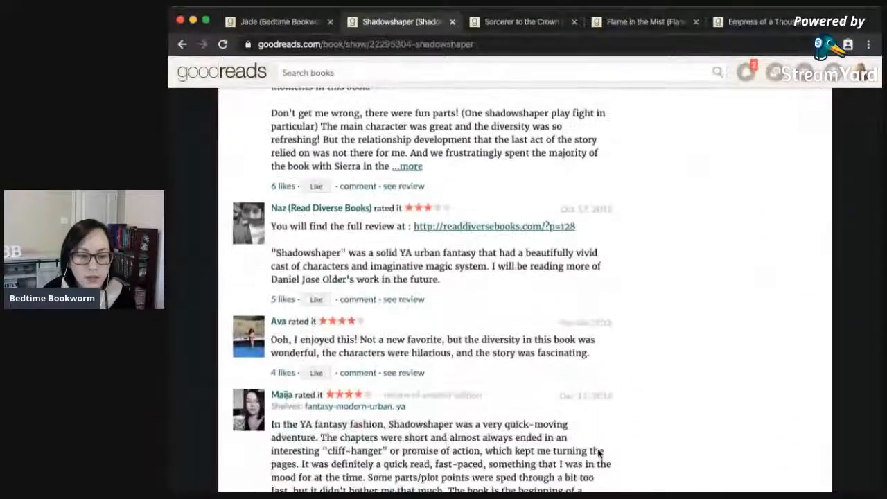
pyautogui.scroll(-2, 599, 454)
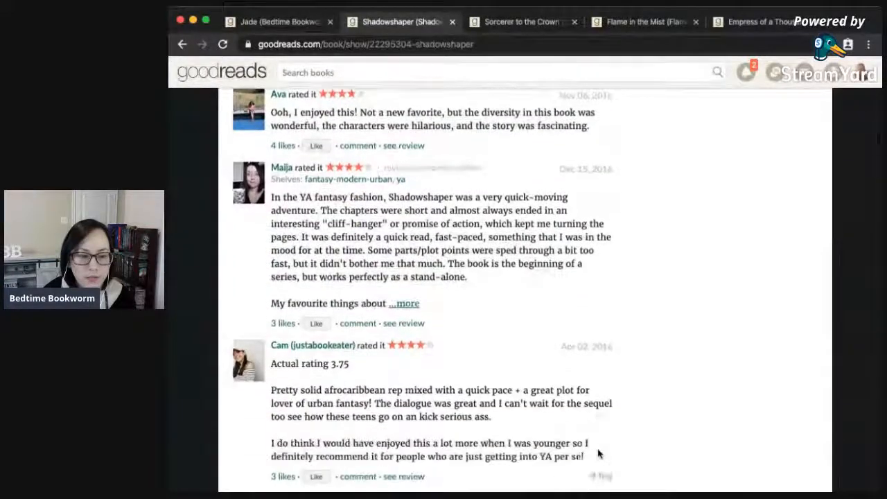
pyautogui.scroll(3, 599, 453)
pyautogui.scroll(20, 510, 409)
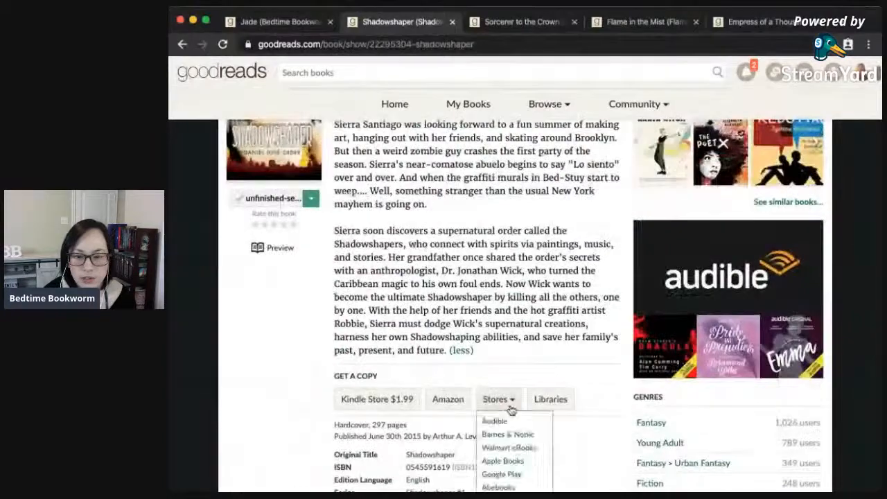
pyautogui.scroll(5, 421, 207)
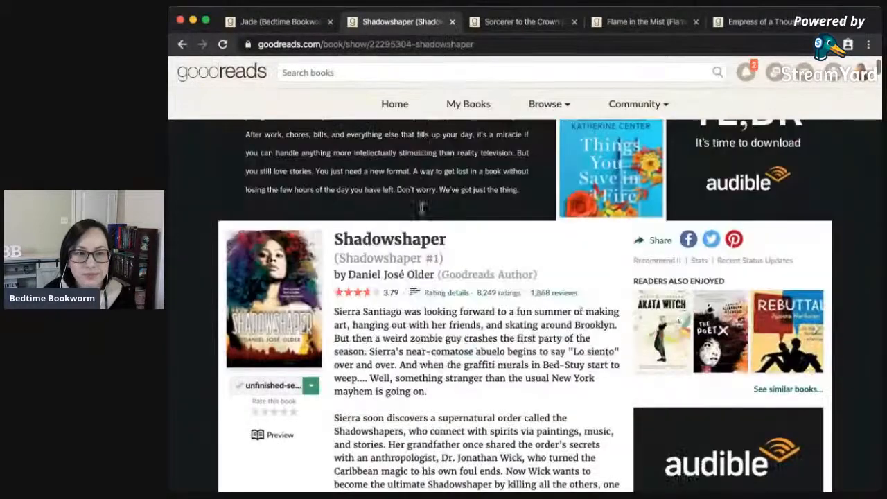
pyautogui.click(451, 21)
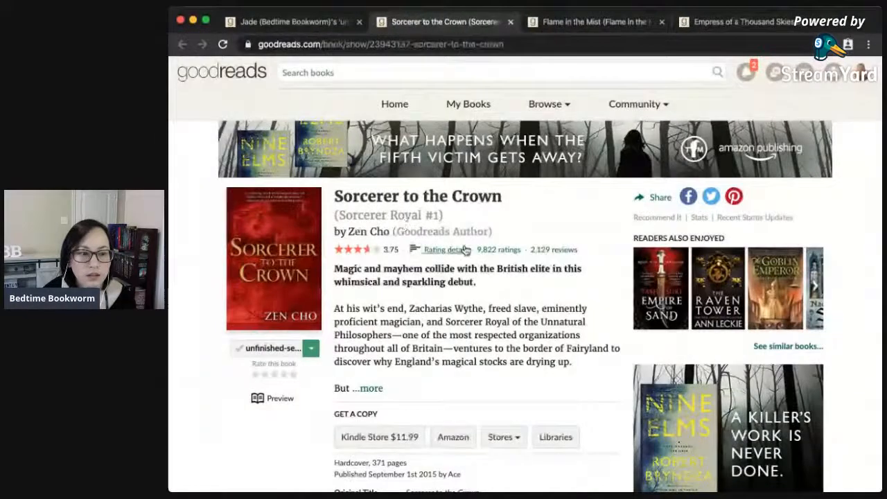
# Open the Sorcerer Royal series page from Sorcerer to the Crown and check the books' publication status.
pyautogui.click(410, 217)
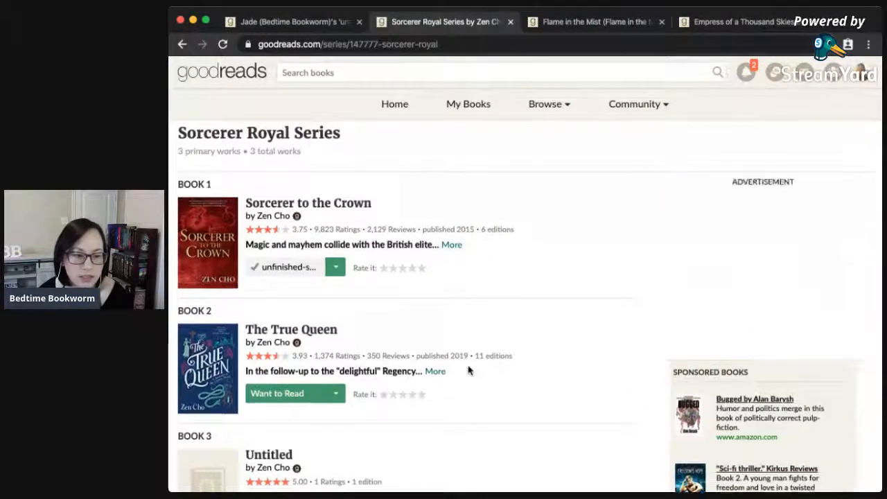
# Look over the Sorcerer Royal series list, open Sorcerer to the Crown and expand its full description.
pyautogui.scroll(-1, 467, 370)
pyautogui.scroll(-1, 470, 405)
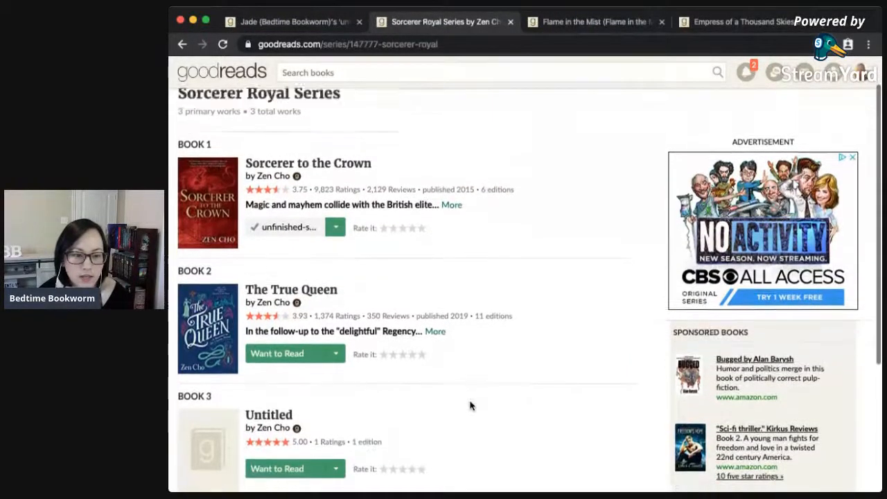
pyautogui.scroll(-2, 470, 406)
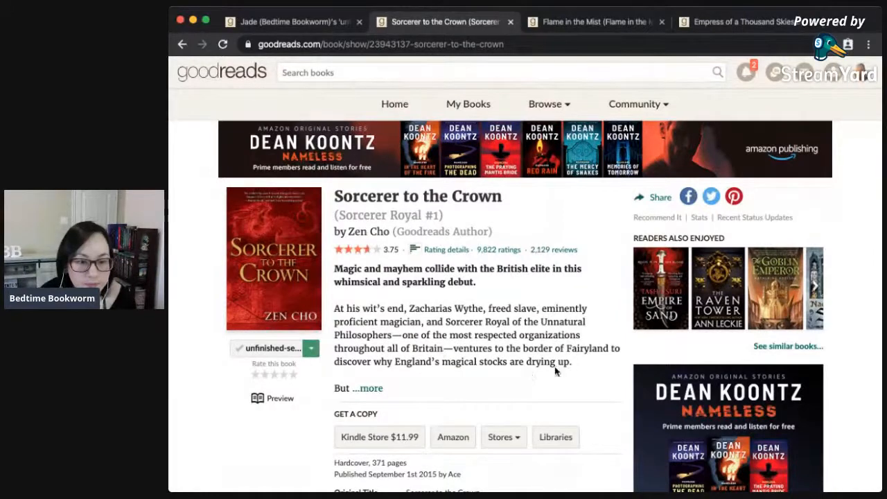
pyautogui.click(370, 389)
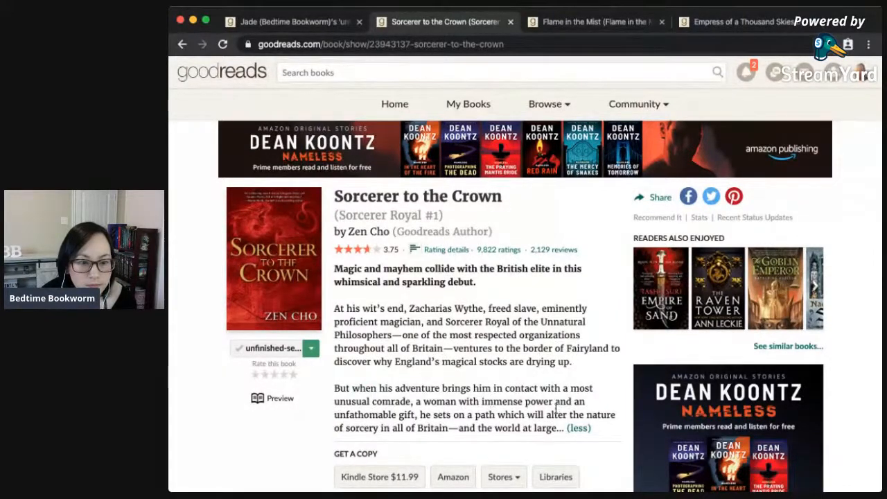
# Read the book details and friend reviews of Sorcerer to the Crown, highlighting the passage about exploring sexism and racism.
pyautogui.scroll(-1, 597, 434)
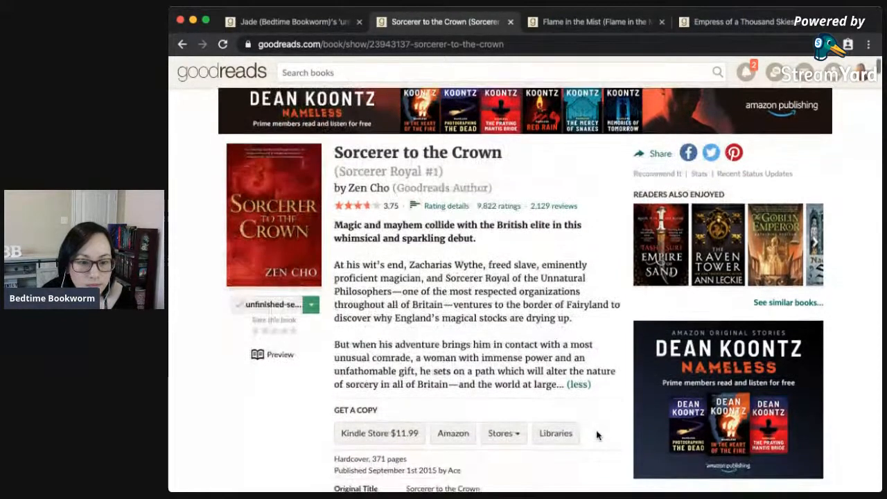
pyautogui.scroll(-1, 599, 439)
pyautogui.scroll(-10, 598, 441)
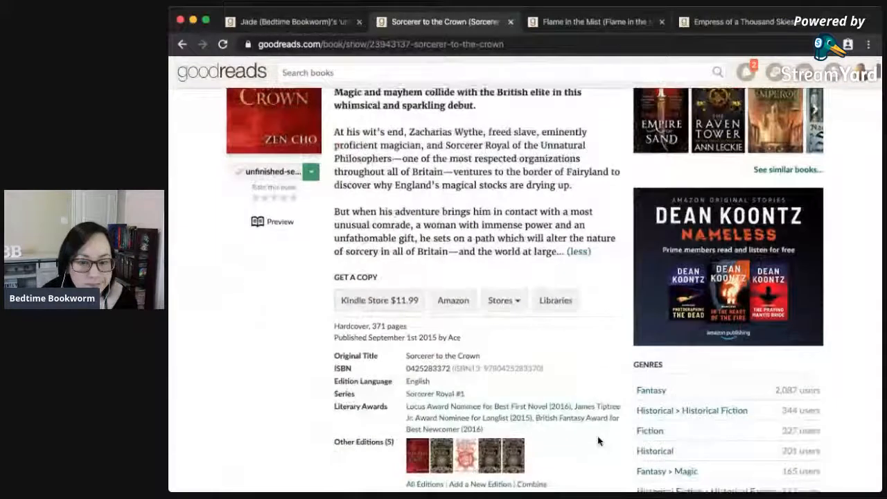
pyautogui.scroll(-5, 599, 440)
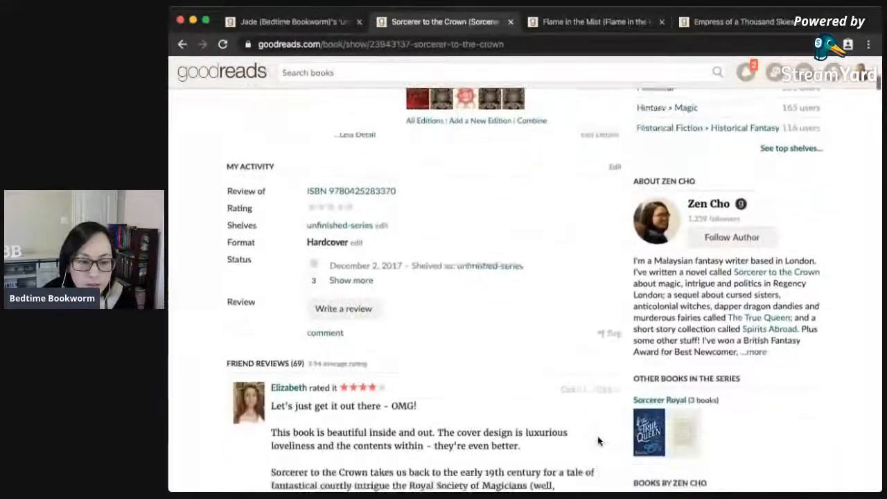
pyautogui.scroll(-1, 599, 441)
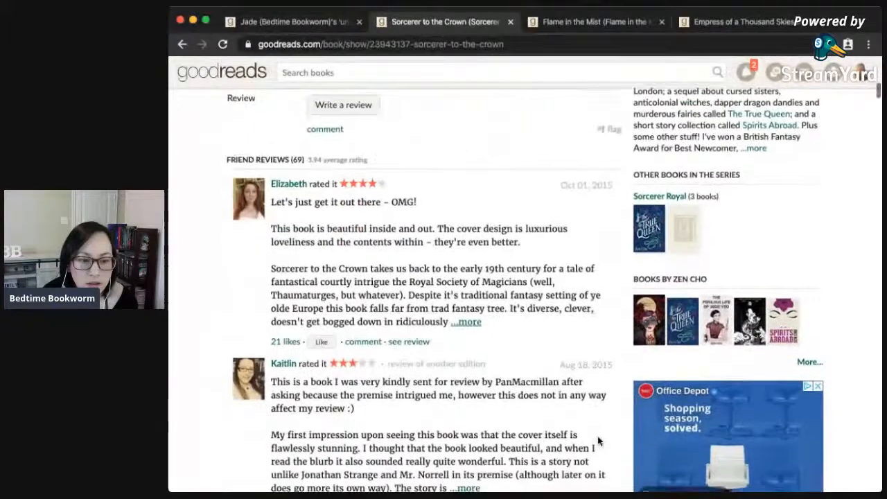
pyautogui.scroll(-5, 438, 401)
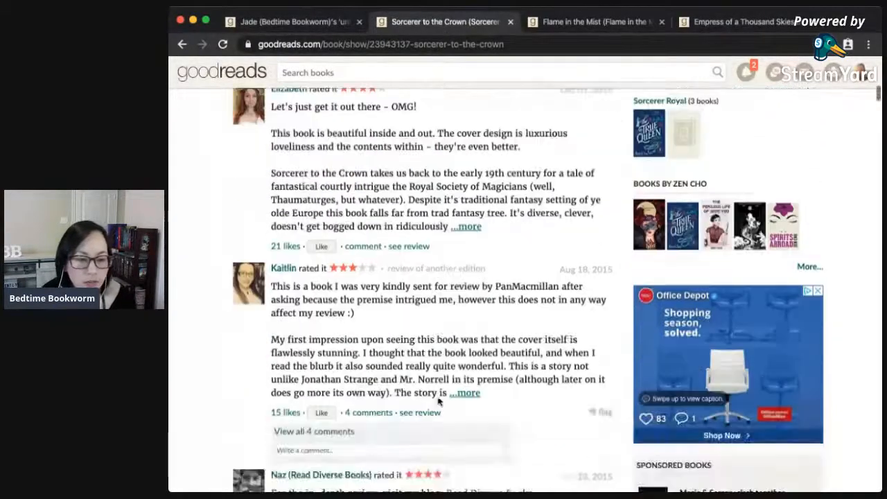
pyautogui.scroll(-1, 438, 401)
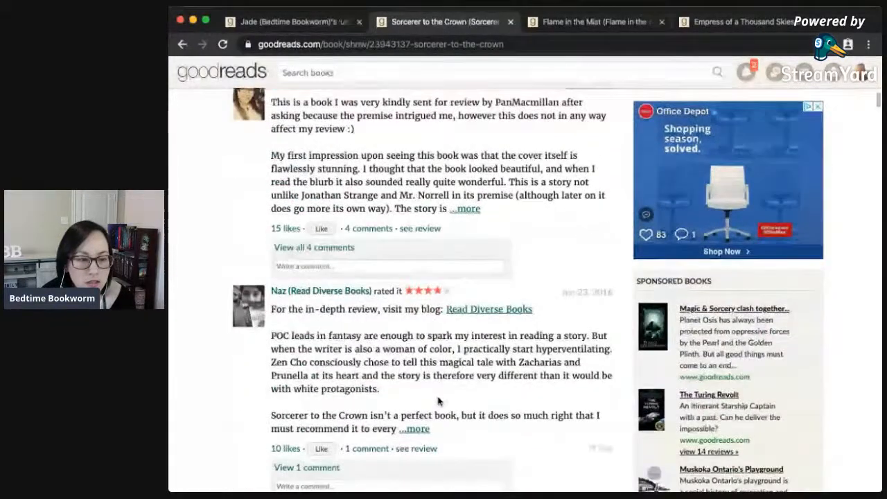
pyautogui.scroll(-5, 466, 396)
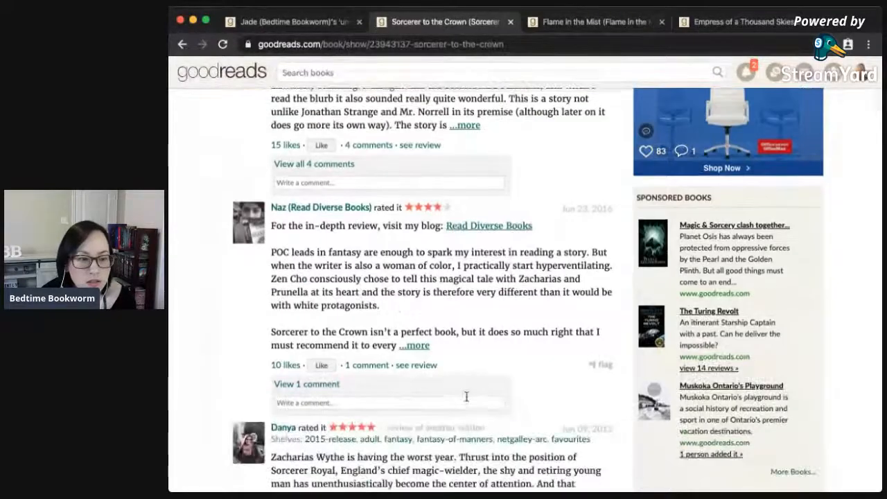
pyautogui.scroll(-5, 466, 396)
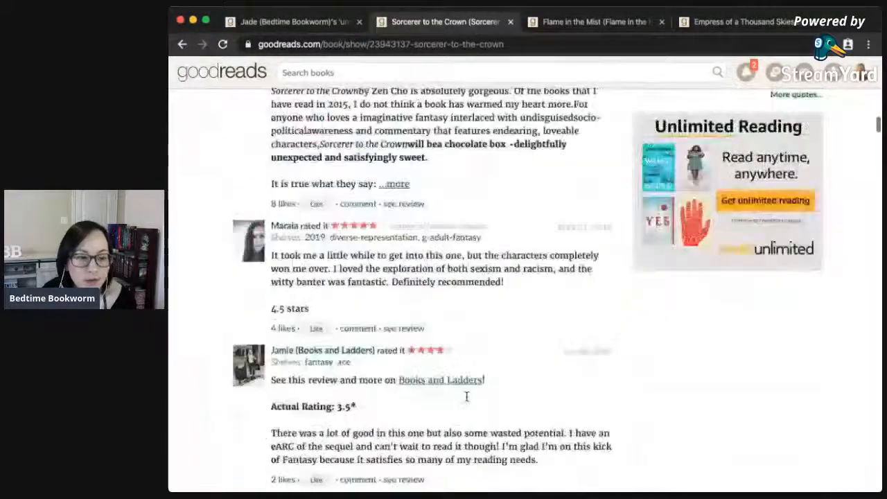
pyautogui.moveTo(515, 287); pyautogui.dragTo(383, 269)
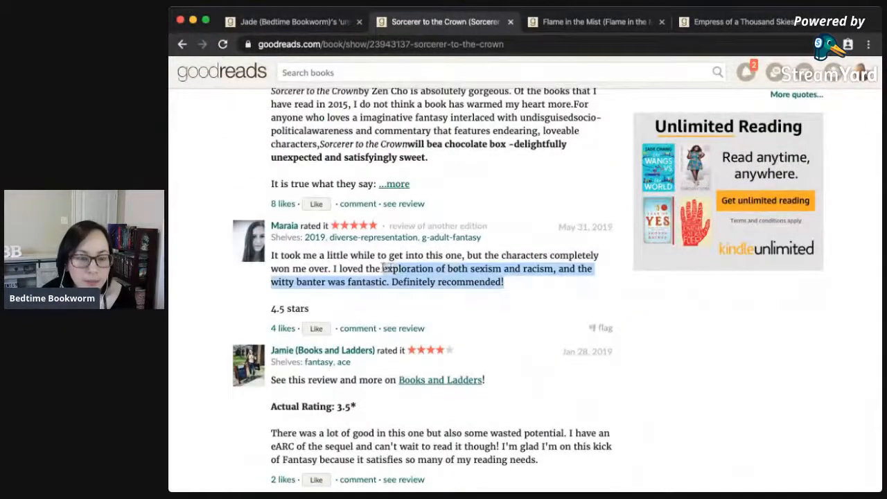
pyautogui.click(505, 312)
pyautogui.scroll(-3, 508, 421)
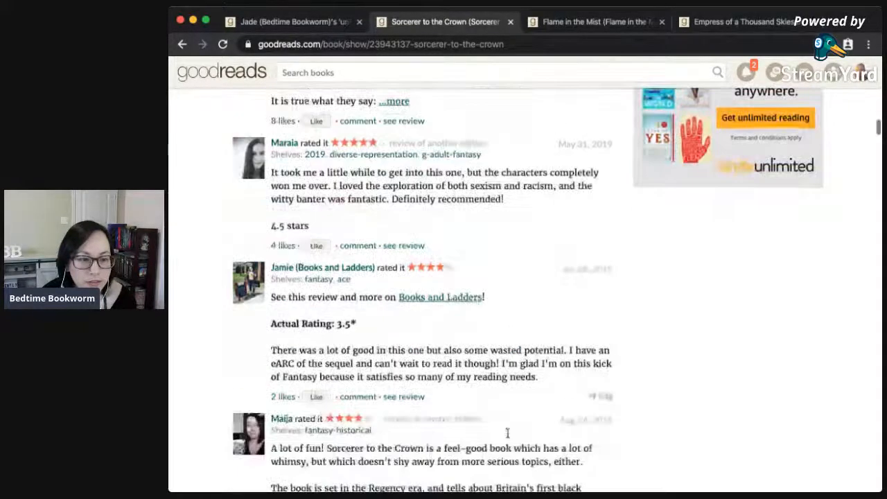
pyautogui.scroll(15, 508, 426)
pyautogui.scroll(10, 508, 432)
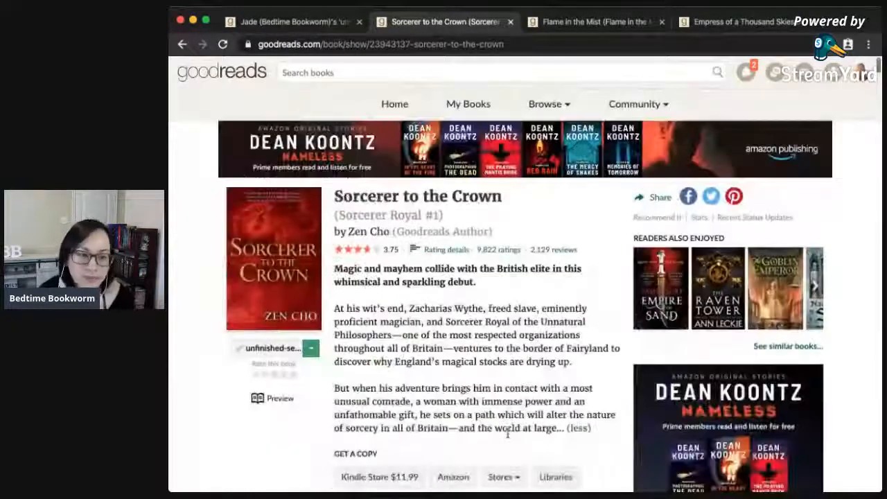
# Close the Sorcerer to the Crown page and look through the books in the Flame in the Mist series.
pyautogui.click(511, 23)
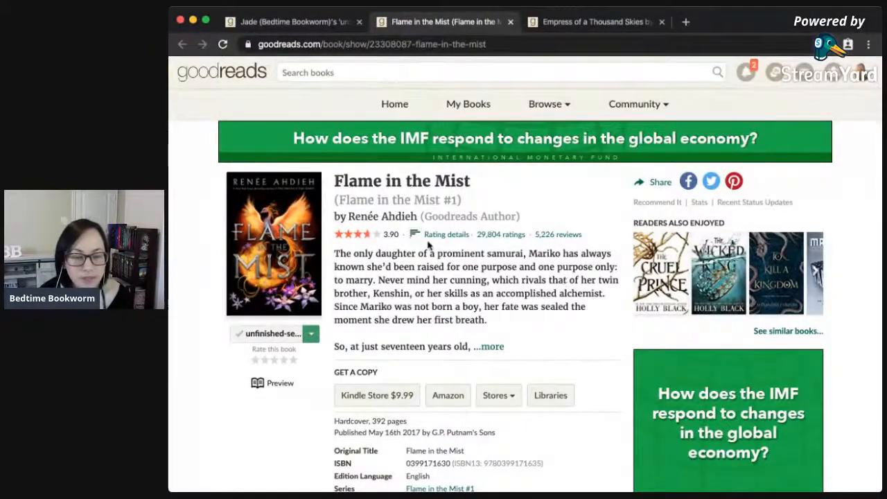
pyautogui.click(414, 200)
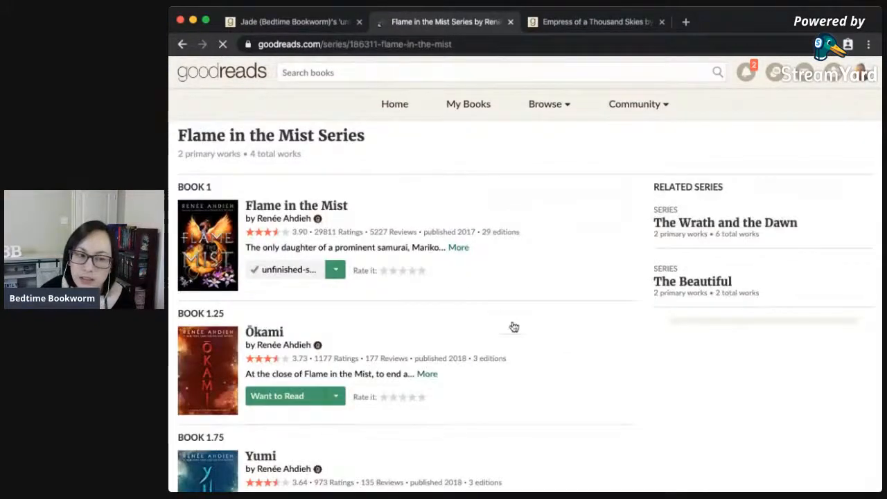
pyautogui.scroll(-5, 513, 325)
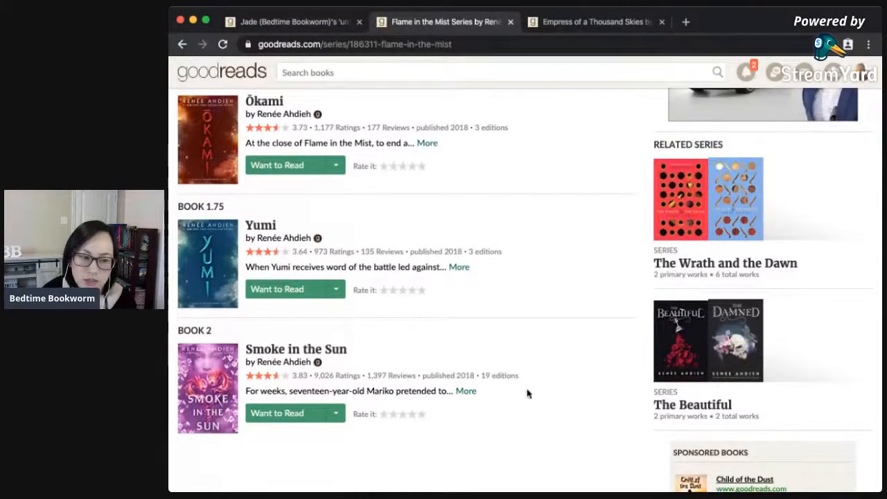
pyautogui.scroll(-1, 540, 398)
pyautogui.scroll(5, 539, 398)
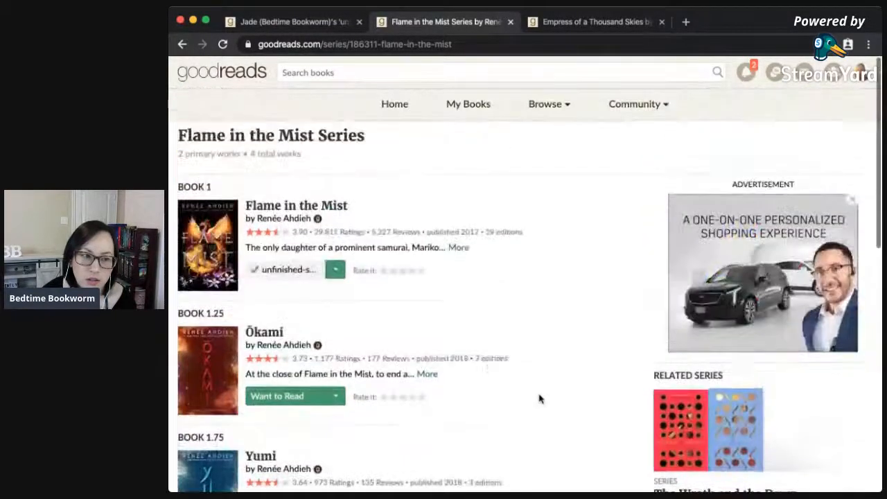
# Return to the Flame in the Mist book page and check its description, edition details and own shelving activity.
pyautogui.click(182, 46)
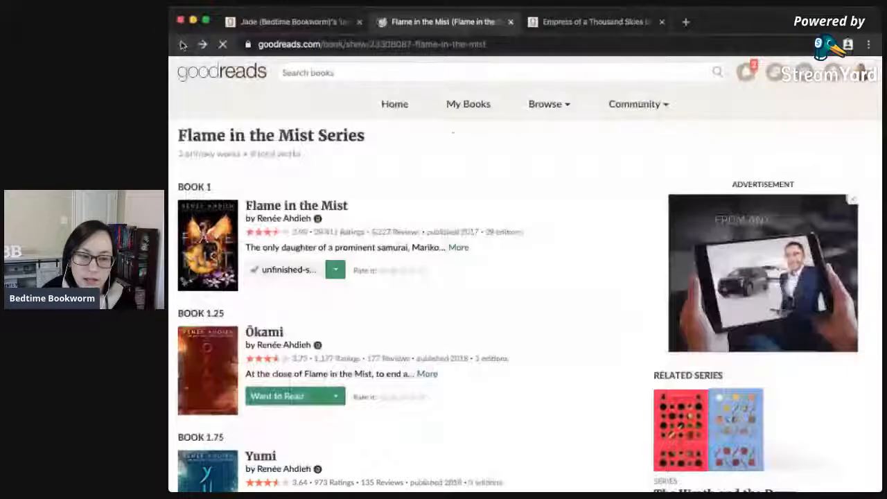
pyautogui.scroll(-4, 555, 331)
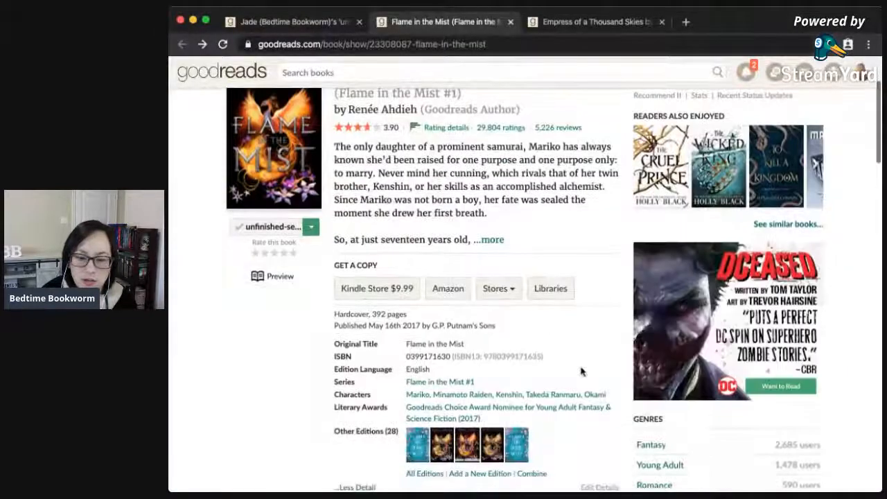
pyautogui.scroll(-1, 581, 374)
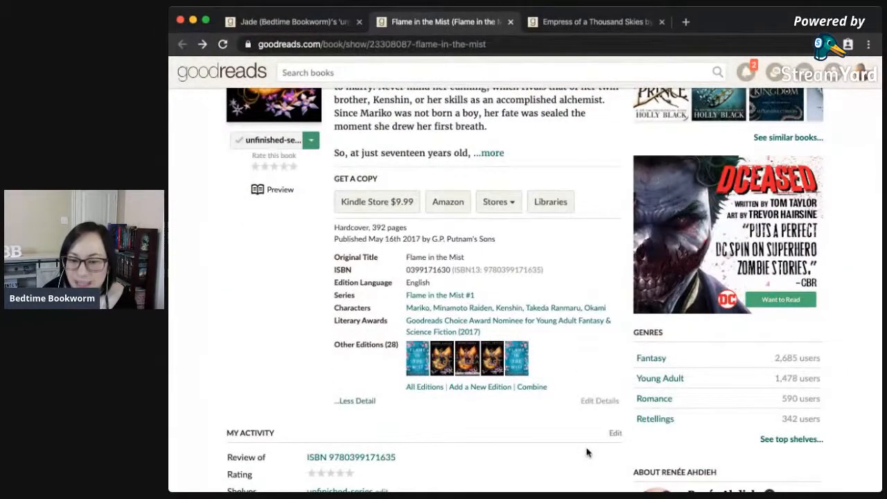
pyautogui.scroll(-5, 586, 453)
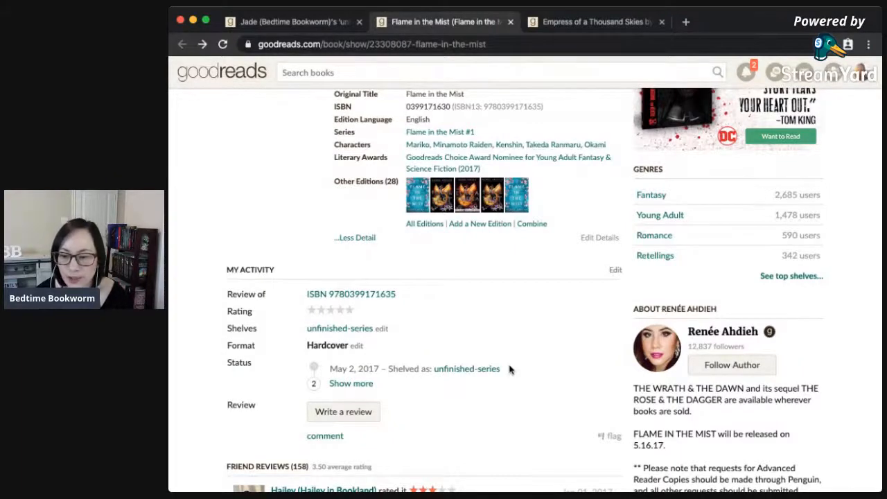
pyautogui.scroll(-1, 525, 324)
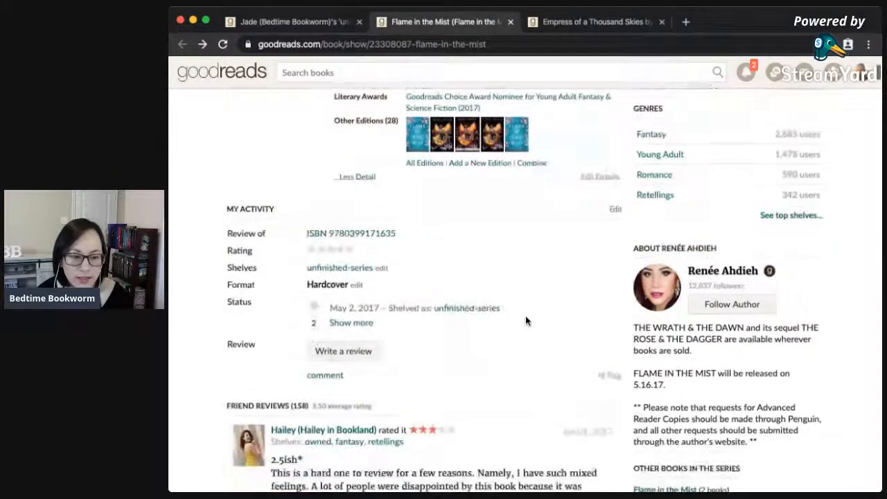
pyautogui.scroll(6, 525, 322)
pyautogui.scroll(-6, 525, 322)
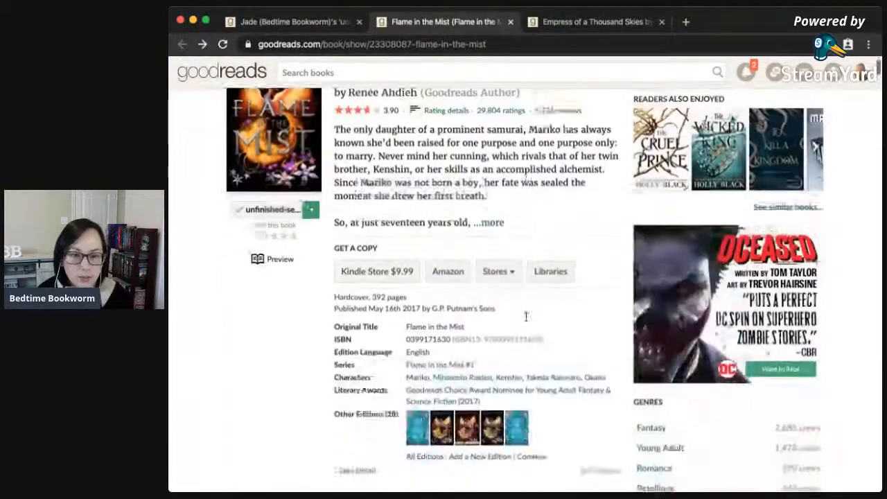
# Read the friend reviews of Flame in the Mist, highlighting the abbreviation "RTC" in one of them.
pyautogui.scroll(-5, 524, 361)
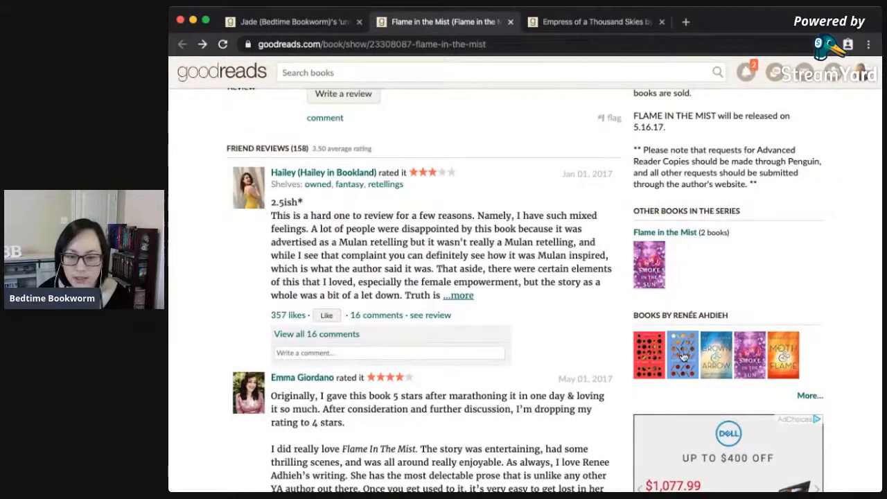
pyautogui.scroll(-3, 575, 360)
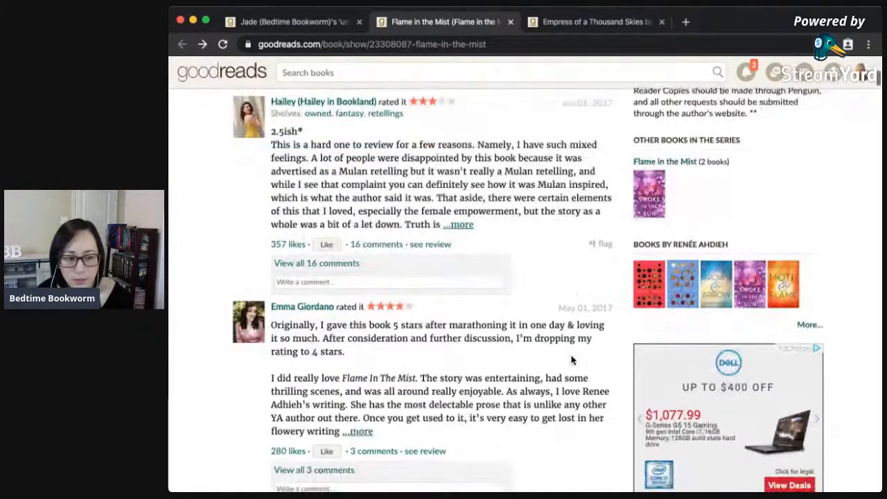
pyautogui.scroll(-5, 547, 395)
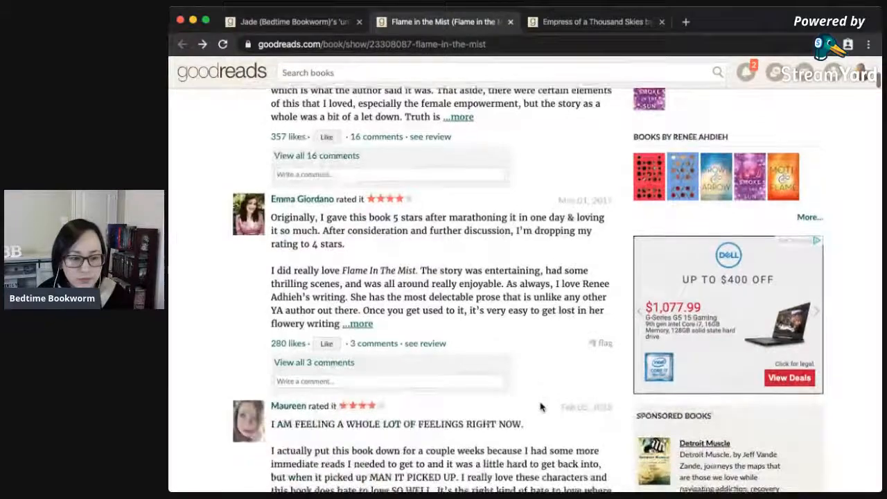
pyautogui.scroll(-9, 542, 407)
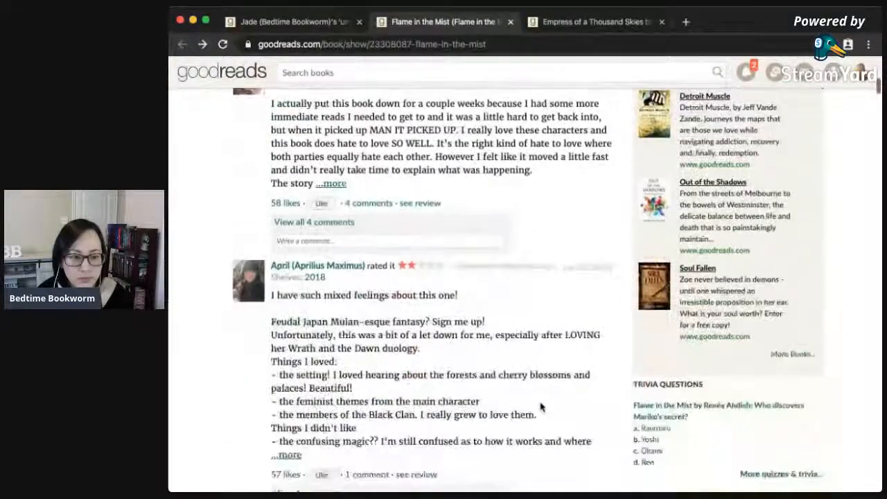
pyautogui.scroll(-7, 542, 407)
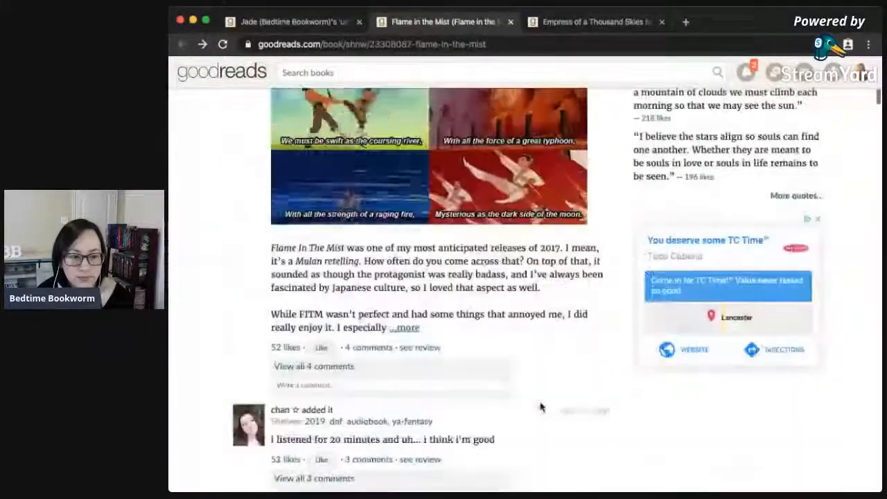
pyautogui.scroll(-11, 542, 407)
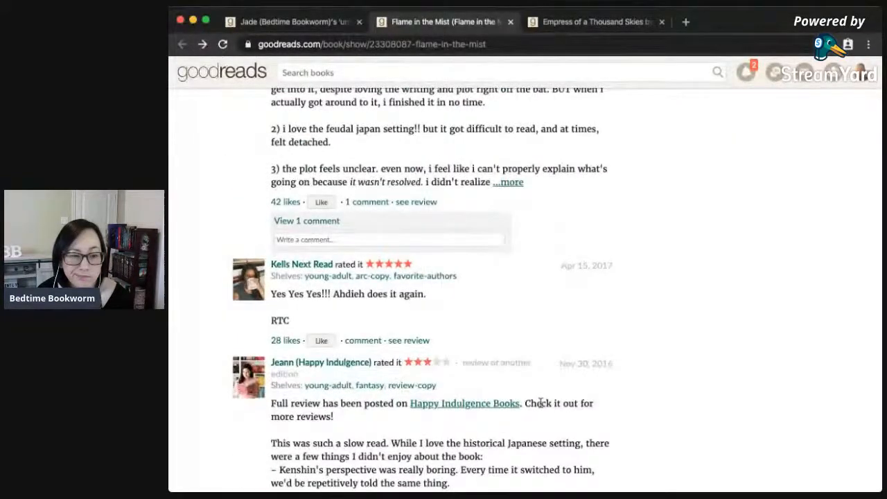
pyautogui.scroll(-2, 541, 403)
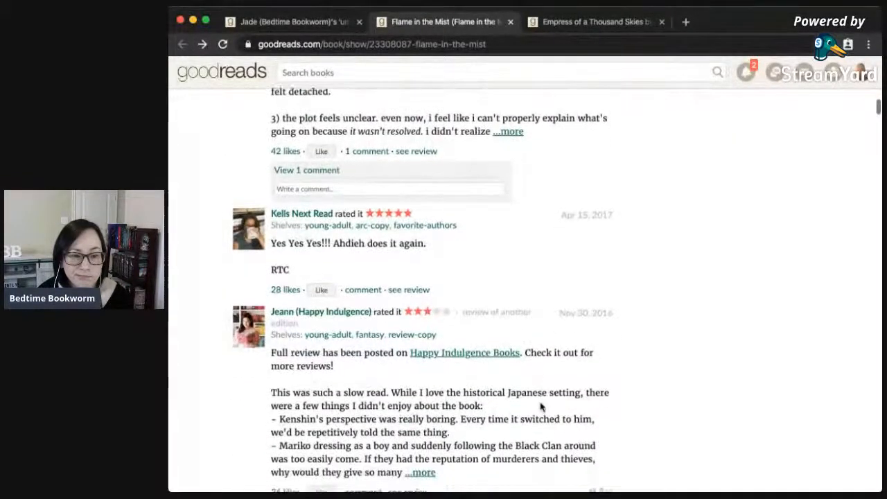
pyautogui.scroll(-1, 541, 407)
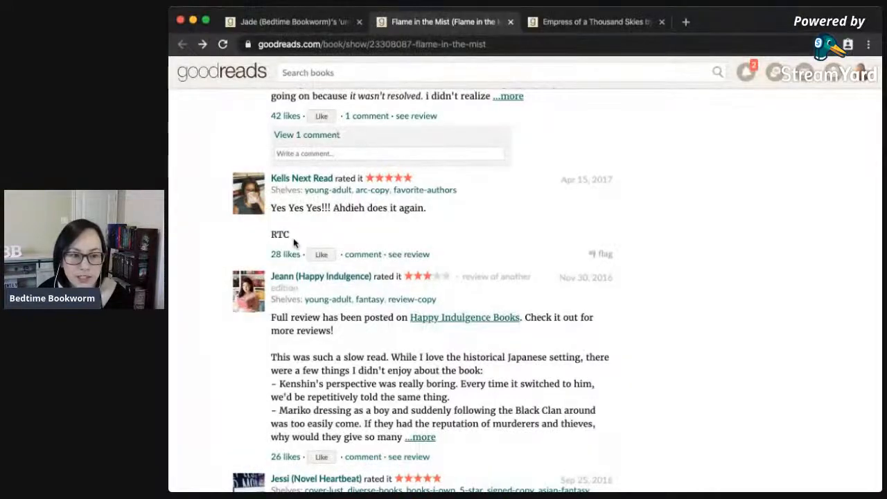
pyautogui.moveTo(293, 241); pyautogui.dragTo(266, 239)
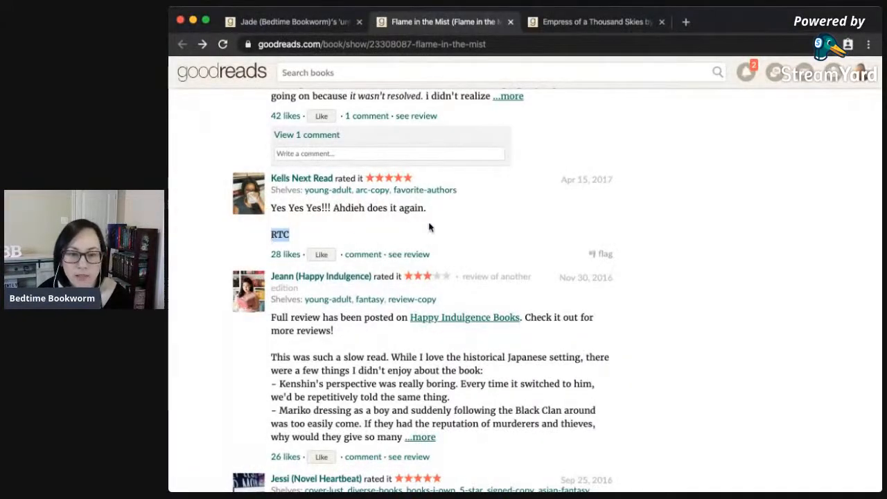
pyautogui.click(622, 182)
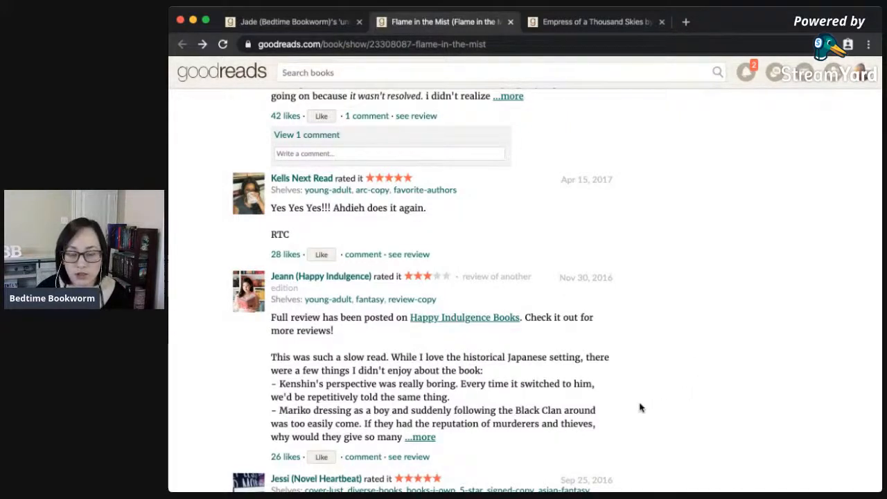
pyautogui.scroll(-4, 628, 409)
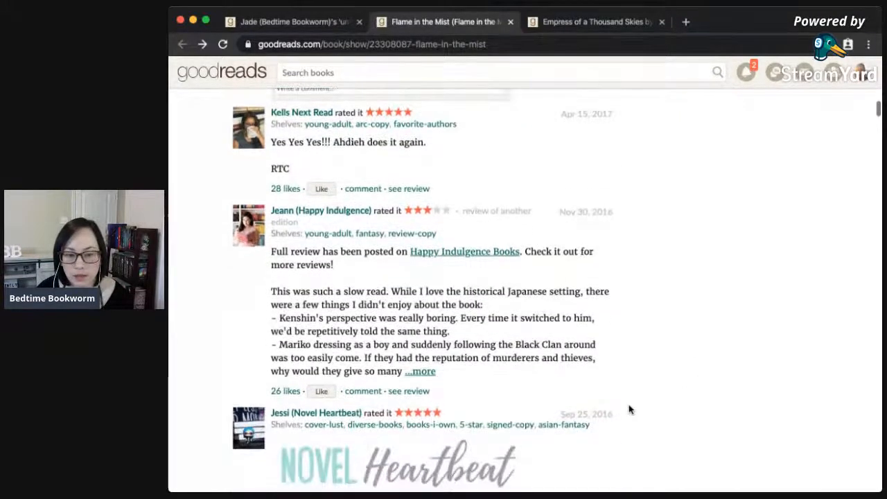
# Skim the remaining Flame in the Mist friend reviews, move the book to the tbr-maybe shelf and close its page.
pyautogui.scroll(-10, 628, 410)
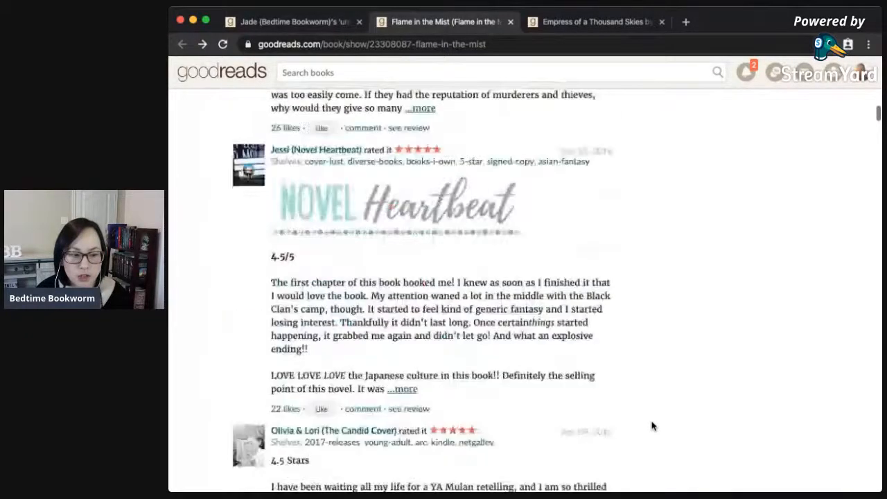
pyautogui.scroll(15, 651, 425)
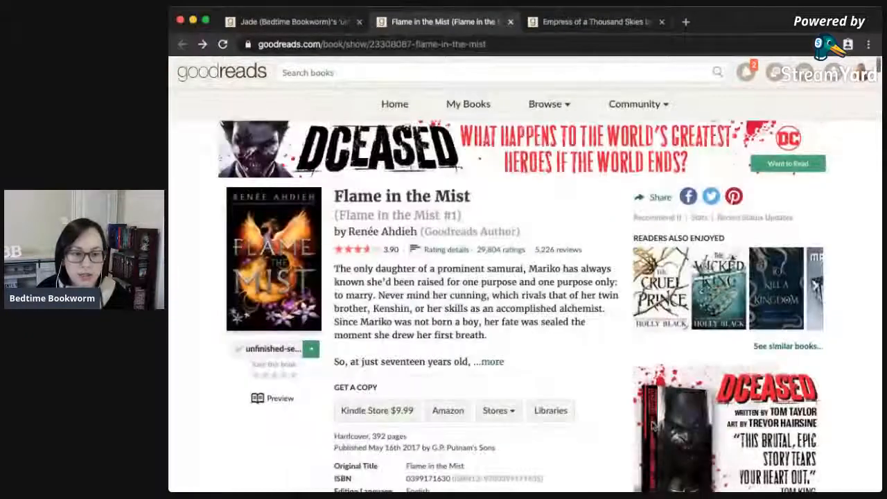
pyautogui.click(311, 352)
pyautogui.scroll(-2, 277, 421)
pyautogui.click(251, 435)
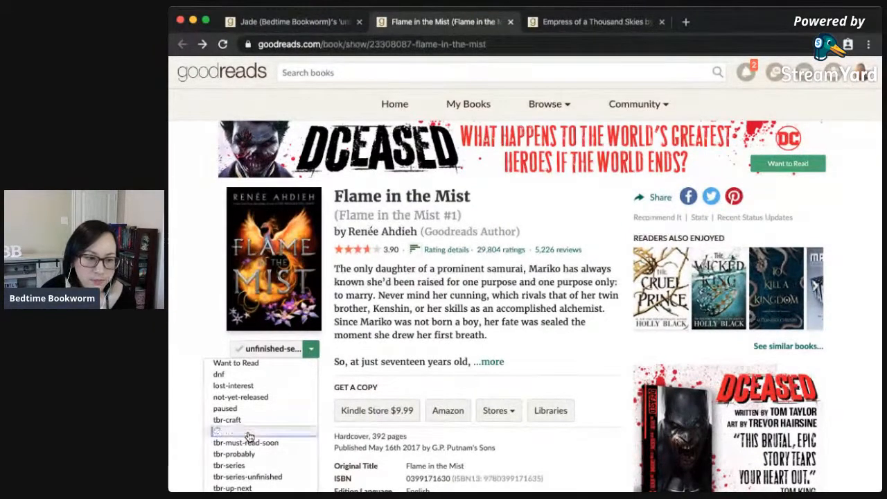
pyautogui.click(510, 22)
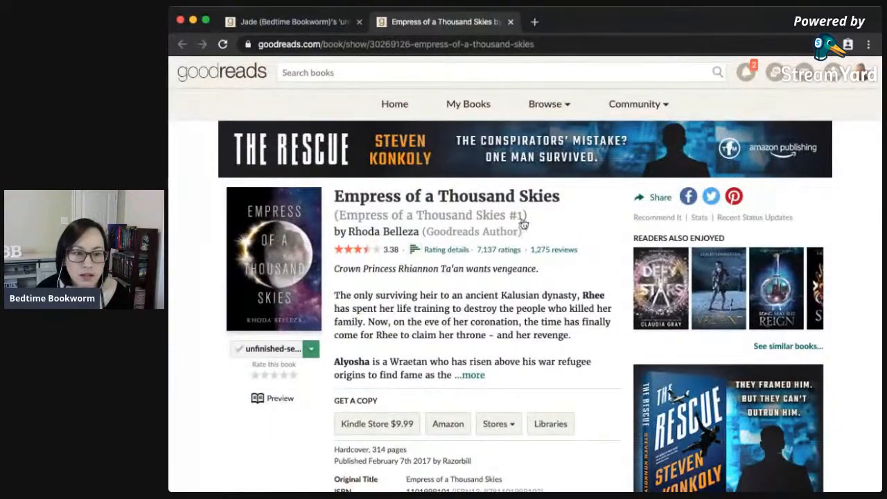
# Look through the books in the Empress of a Thousand Skies series and expand the first book's full description.
pyautogui.click(485, 215)
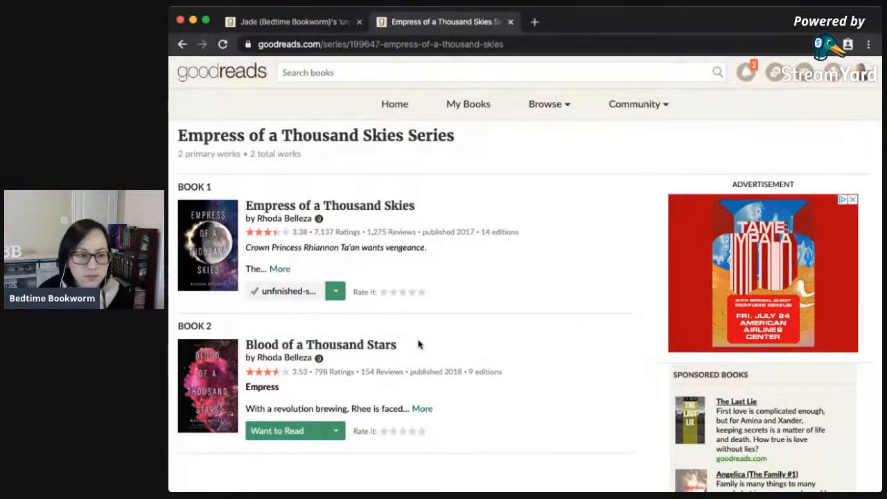
pyautogui.scroll(-1, 478, 337)
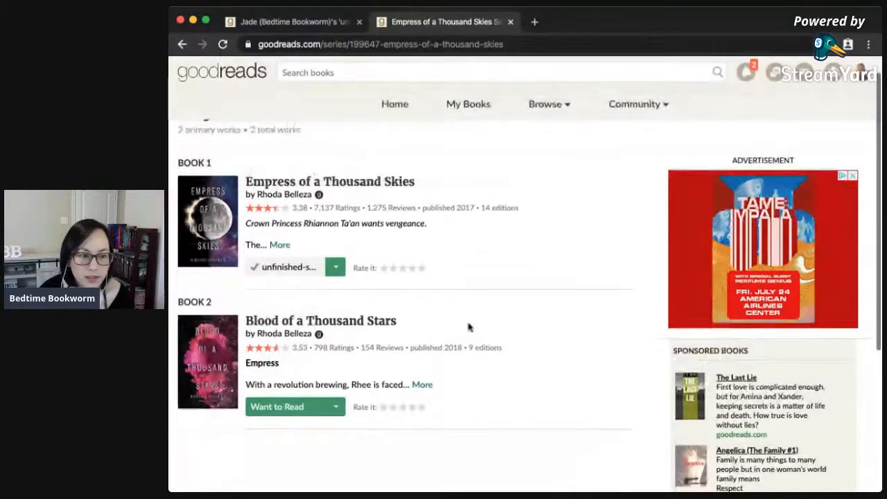
pyautogui.click(279, 246)
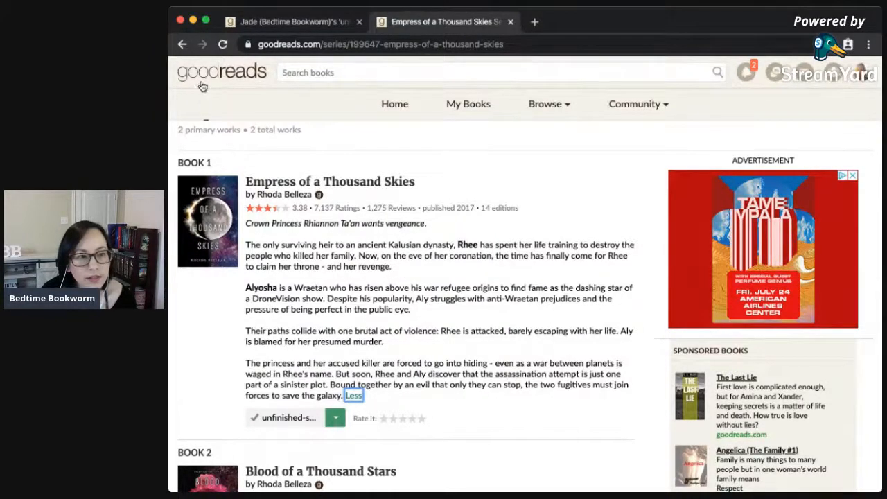
# Open the Empress of a Thousand Skies book page and read its edition details, shelving activity and first friend reviews.
pyautogui.click(289, 180)
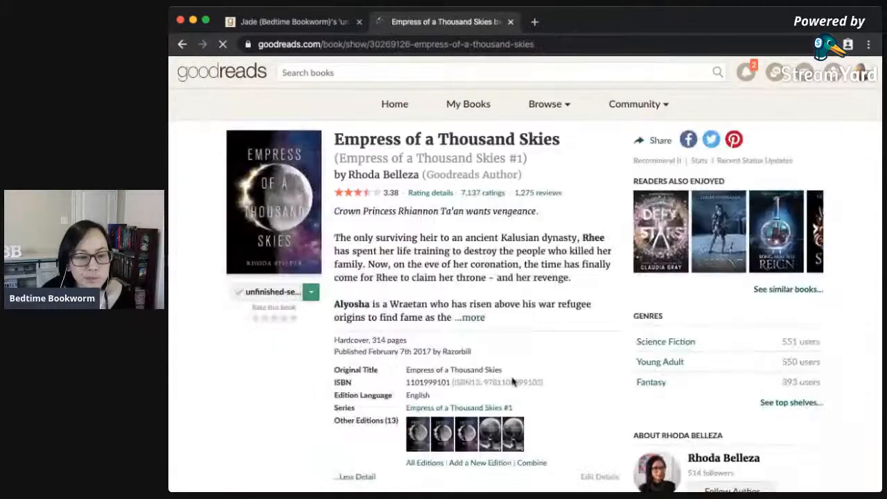
pyautogui.scroll(-5, 569, 414)
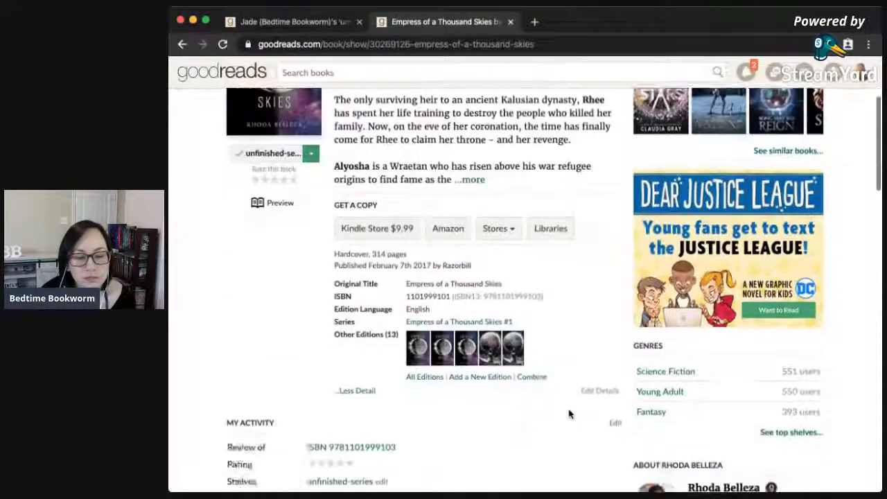
pyautogui.scroll(-3, 569, 414)
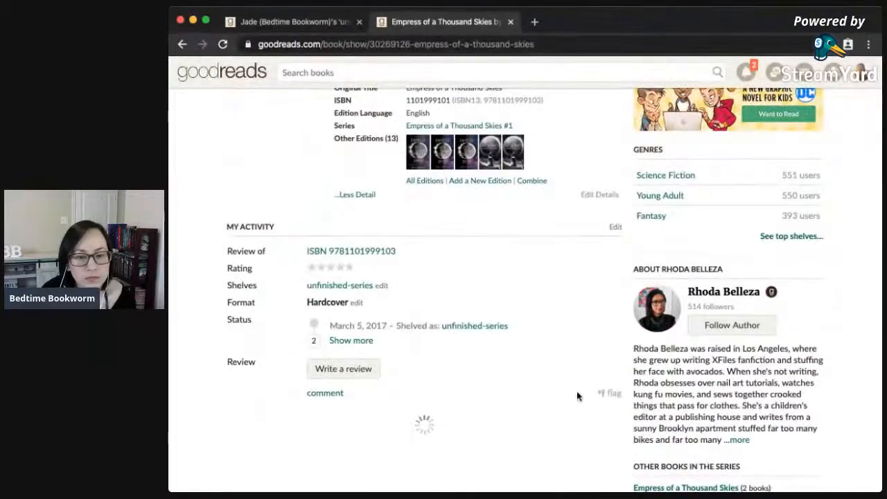
pyautogui.scroll(-4, 578, 396)
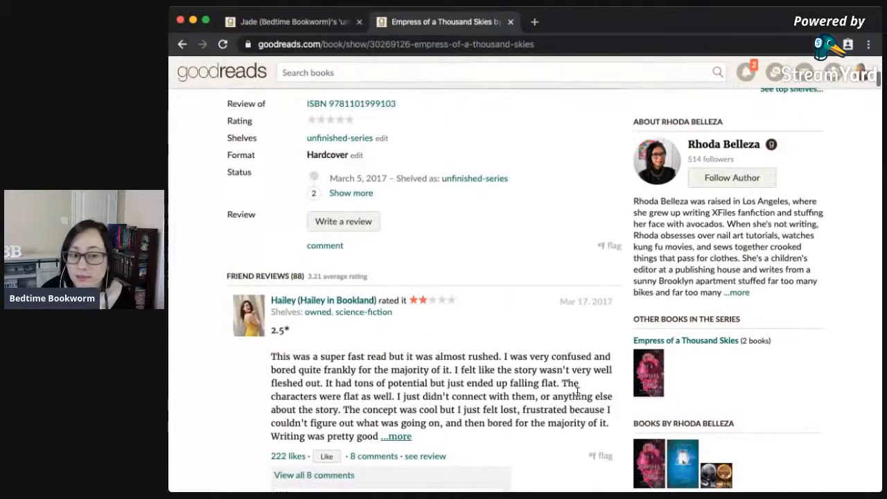
pyautogui.scroll(-5, 577, 392)
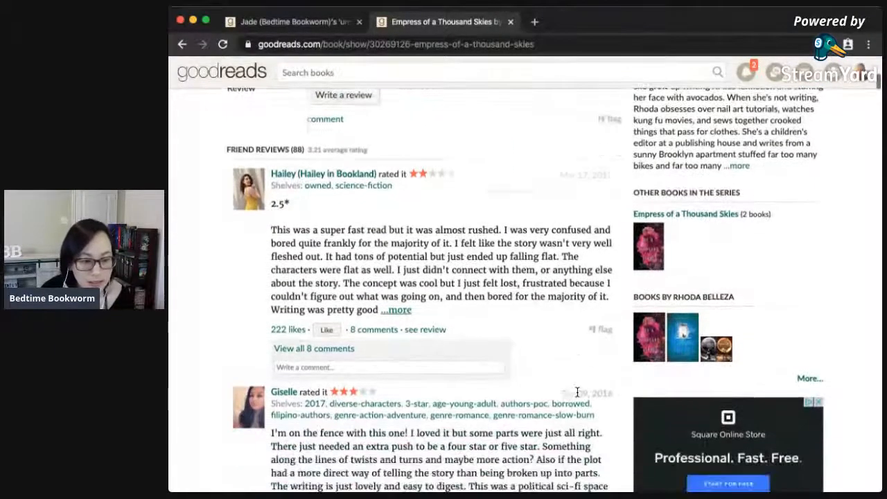
pyautogui.scroll(-2, 576, 392)
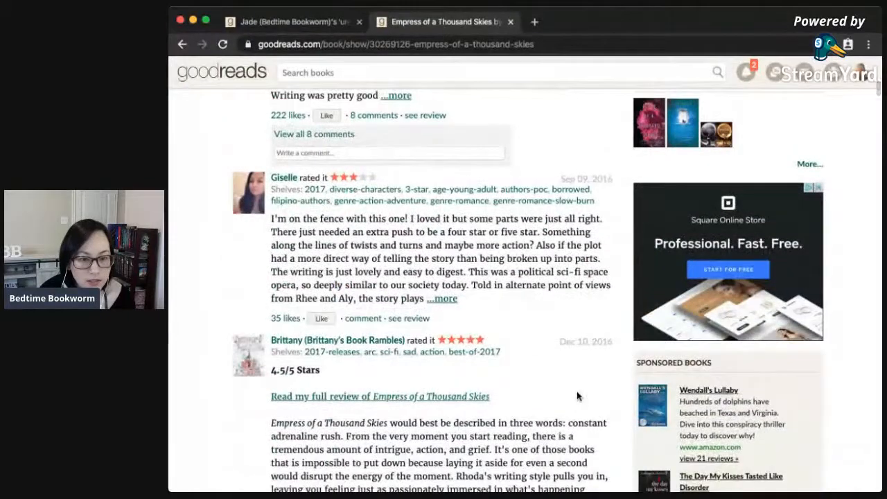
pyautogui.scroll(-4, 576, 391)
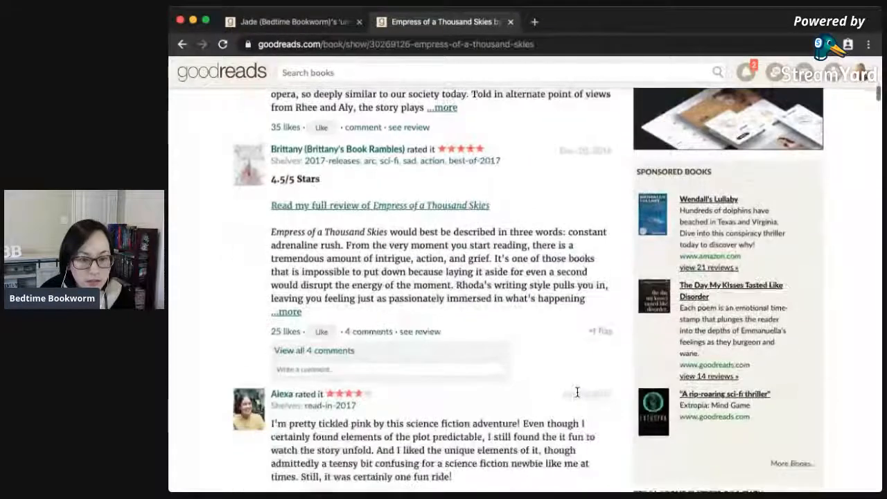
pyautogui.scroll(-5, 576, 392)
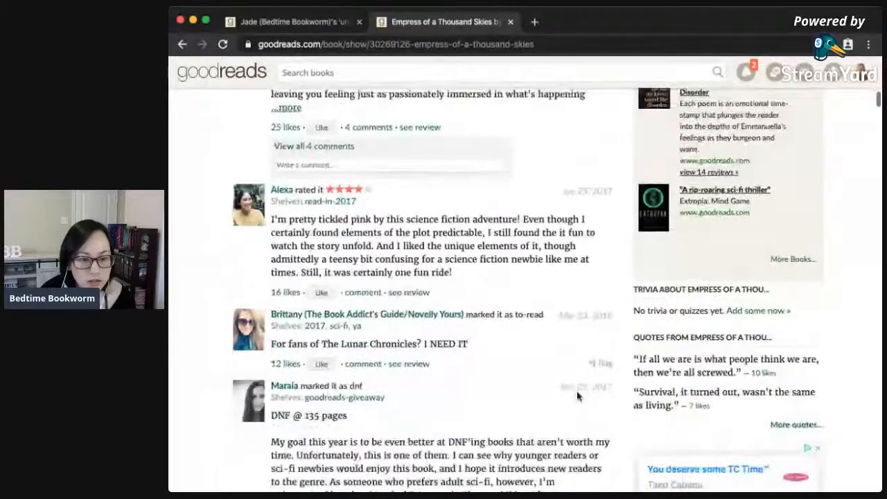
# Highlight "I NEED IT" in the review mentioning The Lunar Chronicles and read the further friend reviews of Empress of a Thousand Skies.
pyautogui.scroll(-1, 469, 357)
pyautogui.moveTo(470, 331); pyautogui.dragTo(419, 327)
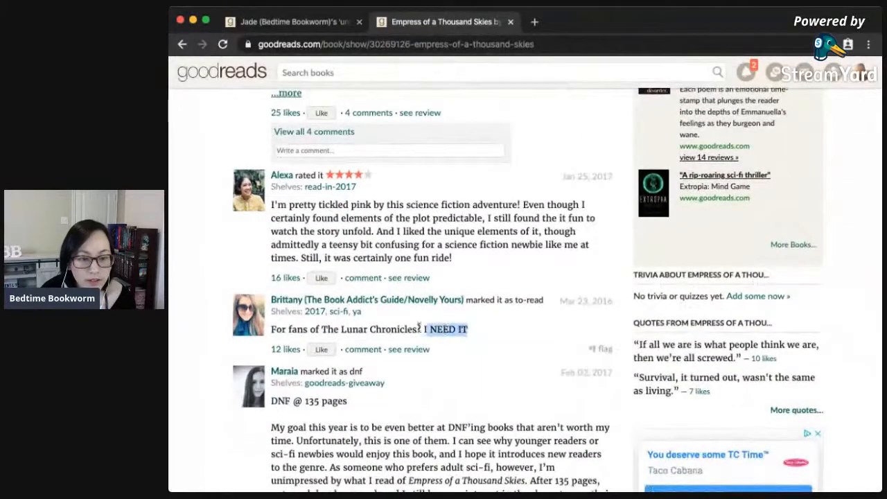
pyautogui.scroll(-1, 491, 380)
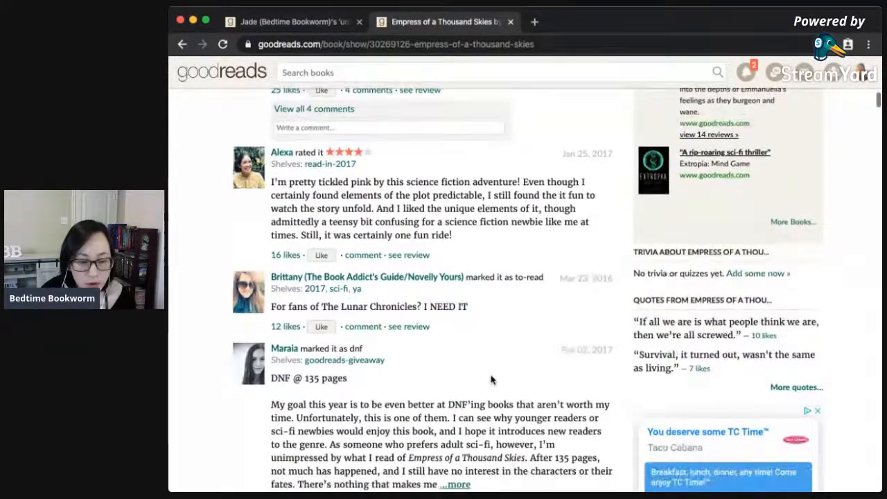
pyautogui.scroll(-1, 519, 416)
pyautogui.scroll(-1, 537, 413)
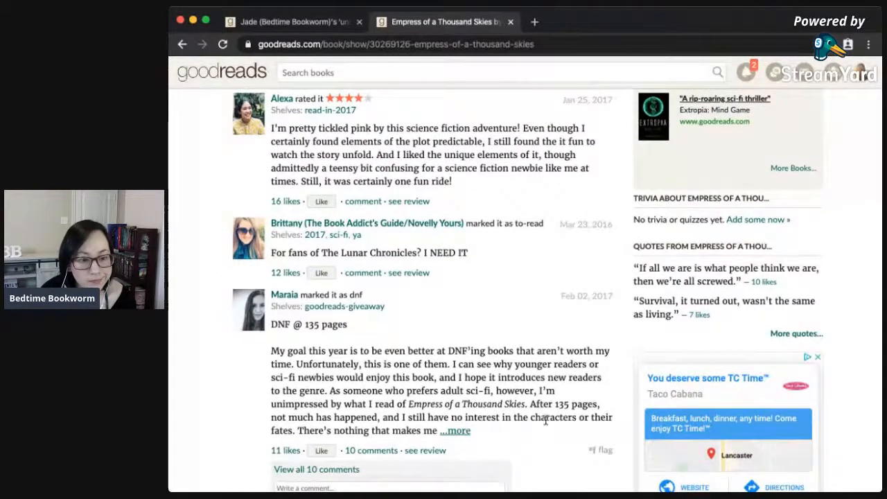
pyautogui.scroll(-5, 518, 417)
pyautogui.scroll(-9, 518, 418)
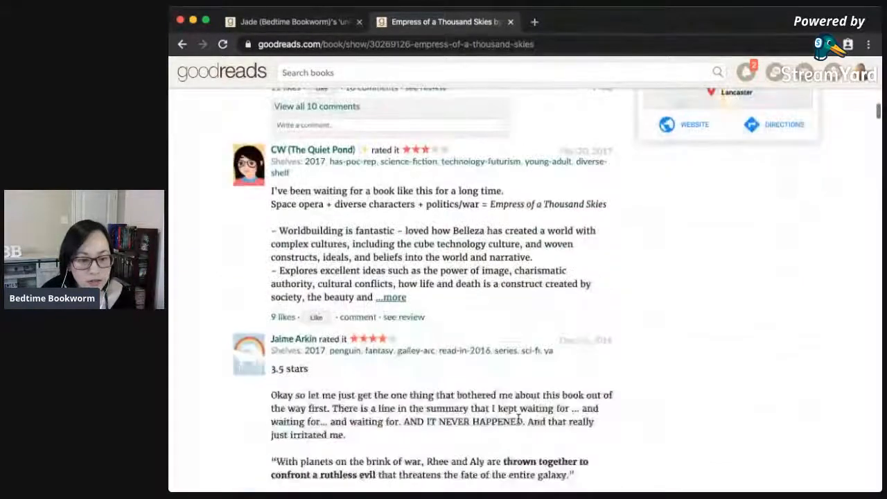
pyautogui.scroll(-3, 518, 418)
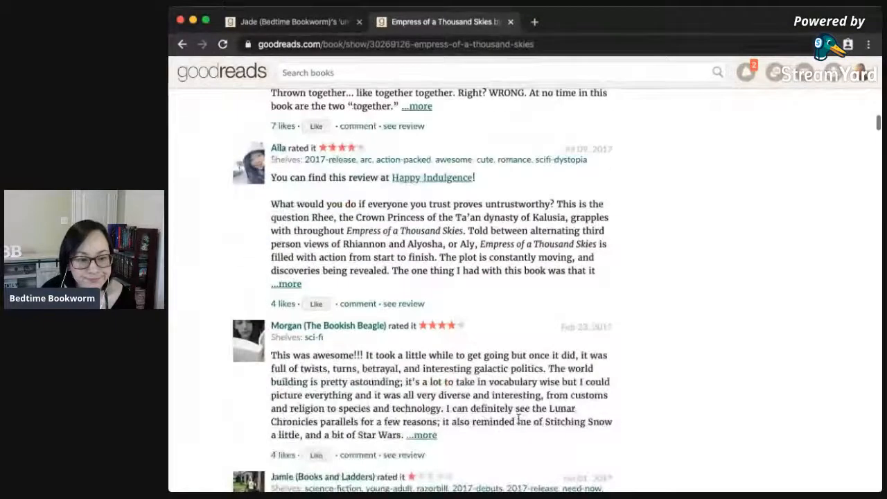
# Move Empress of a Thousand Skies to the tbr-maybe shelf and close its page.
pyautogui.scroll(15, 519, 417)
pyautogui.scroll(10, 518, 417)
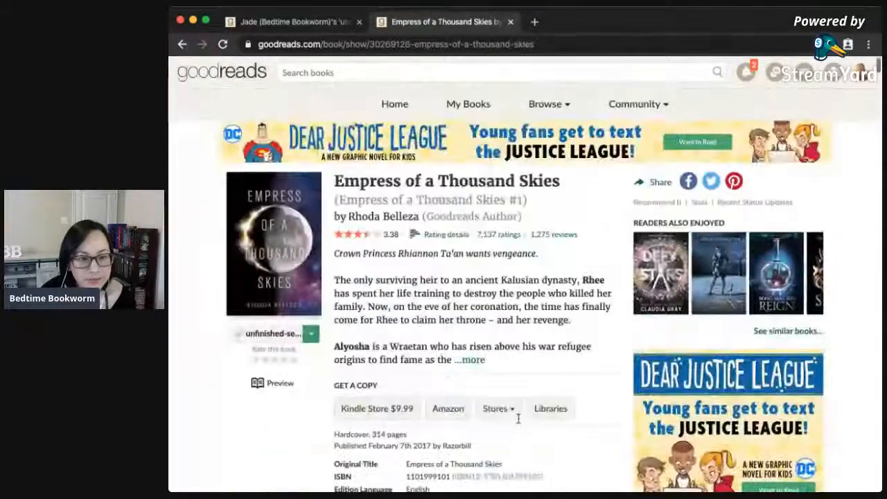
pyautogui.click(312, 334)
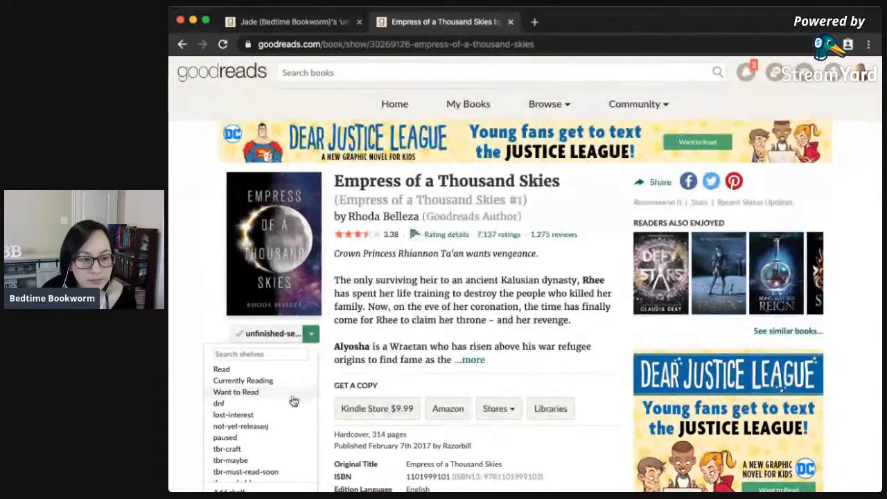
pyautogui.click(289, 463)
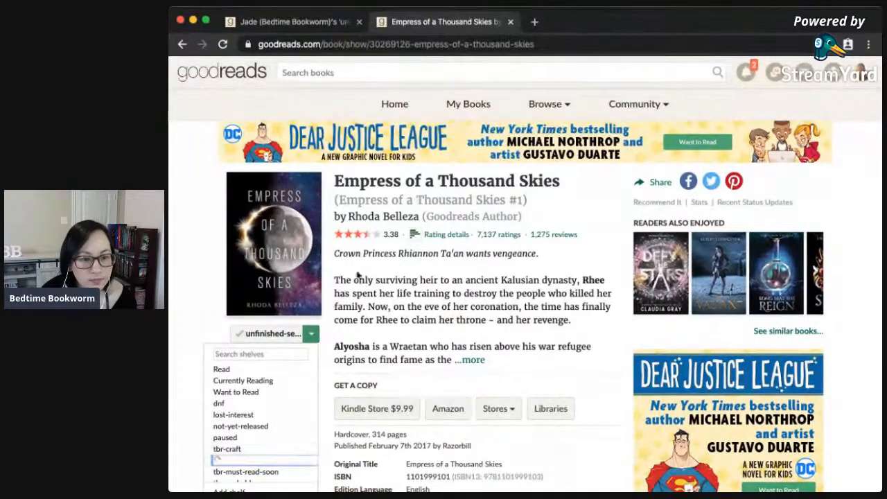
pyautogui.click(510, 23)
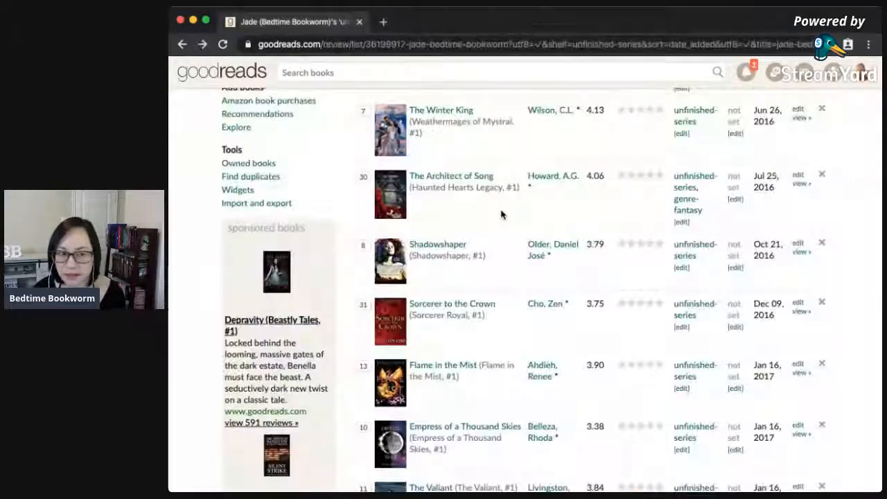
# Open The Valiant, Caraval, Renegades and Roar from the unfinished-series shelf in separate tabs and switch to The Valiant.
pyautogui.scroll(-5, 514, 430)
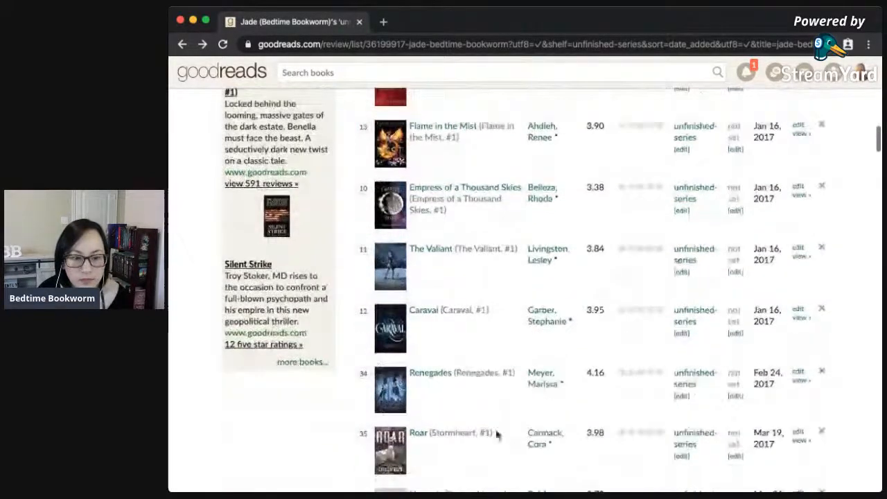
pyautogui.keyDown('super'); pyautogui.click(433, 250); pyautogui.keyUp('super')
pyautogui.keyDown('super'); pyautogui.click(436, 316); pyautogui.keyUp('super')
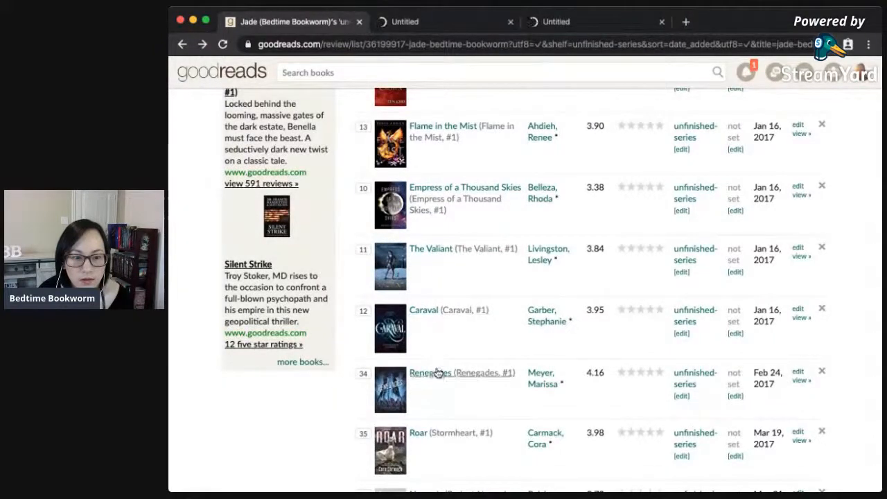
pyautogui.keyDown('super'); pyautogui.click(438, 374); pyautogui.keyUp('super')
pyautogui.keyDown('super'); pyautogui.click(436, 435); pyautogui.keyUp('super')
pyautogui.click(390, 25)
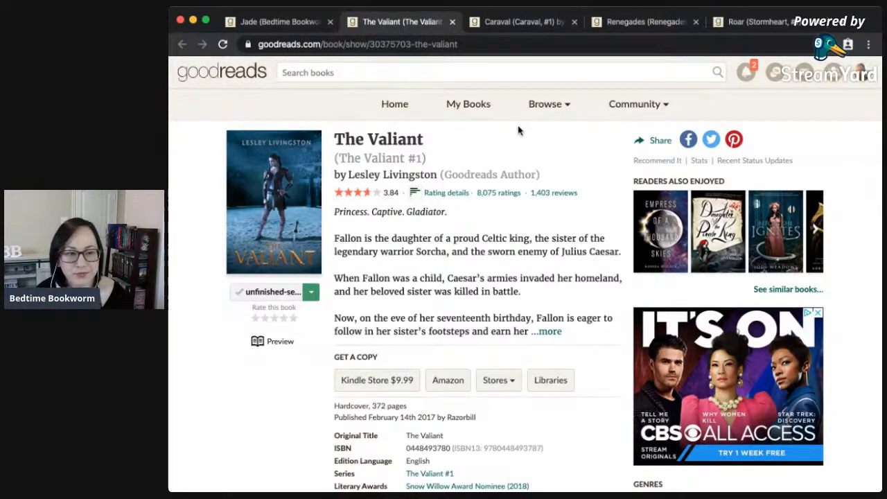
# Look through the books in The Valiant series and return to The Valiant's book page.
pyautogui.click(405, 159)
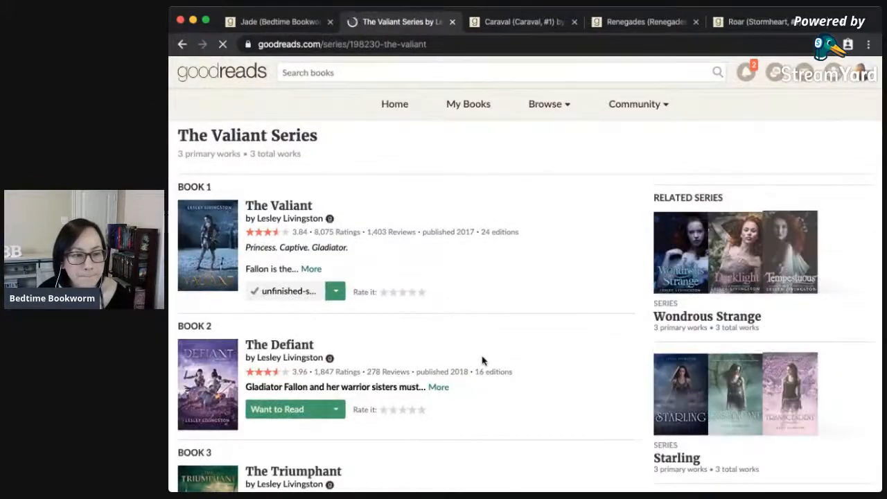
pyautogui.scroll(-2, 485, 381)
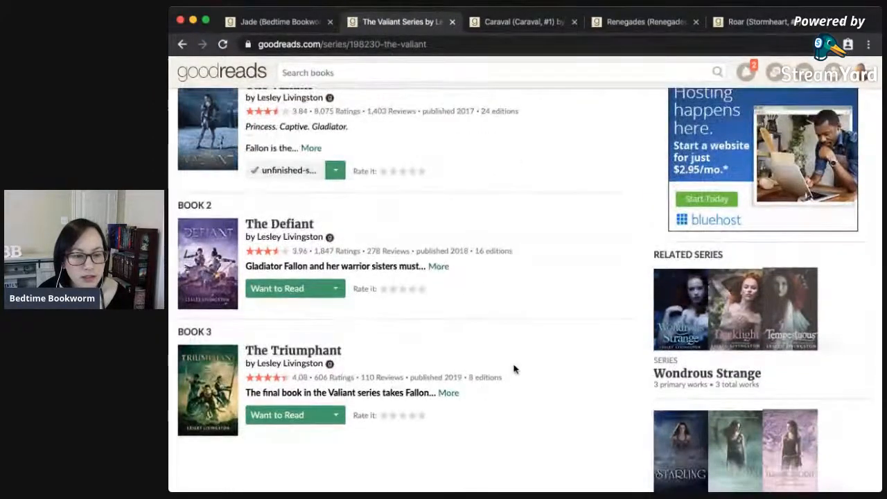
pyautogui.scroll(1, 512, 368)
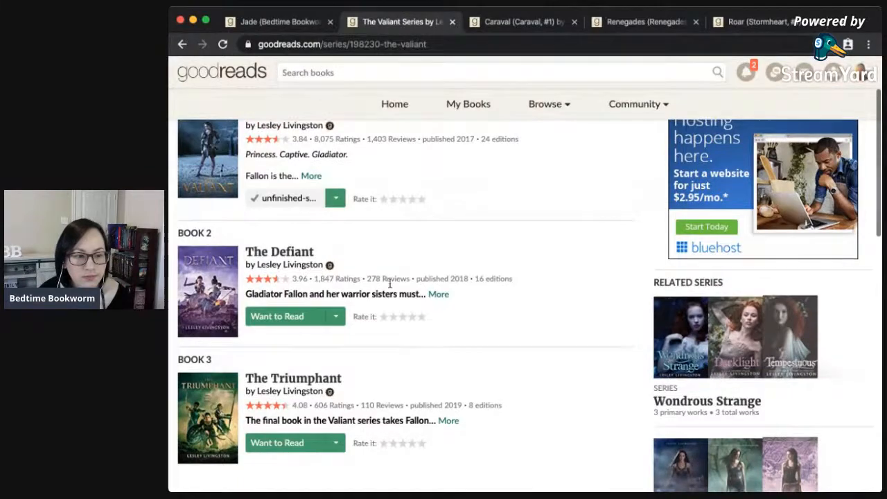
pyautogui.scroll(3, 382, 281)
pyautogui.click(182, 43)
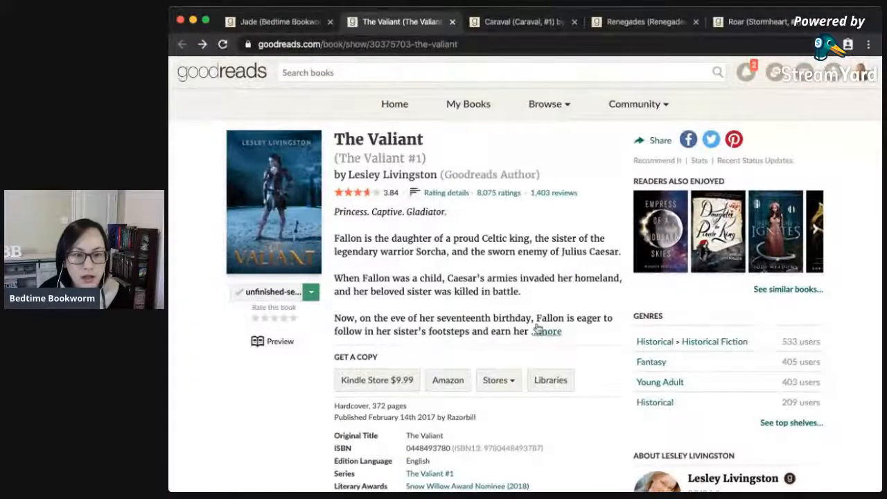
# Read the full description of The Valiant, highlighting the word "Gladiator" and the mention of Julius Caesar owning the training school.
pyautogui.moveTo(445, 269); pyautogui.dragTo(407, 268)
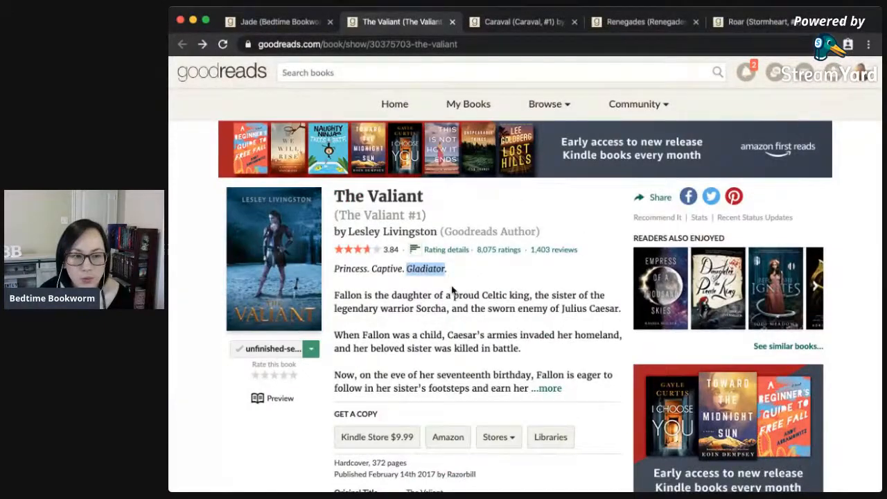
pyautogui.click(444, 295)
pyautogui.scroll(-1, 535, 356)
pyautogui.click(536, 370)
pyautogui.scroll(-2, 554, 374)
pyautogui.scroll(-1, 495, 397)
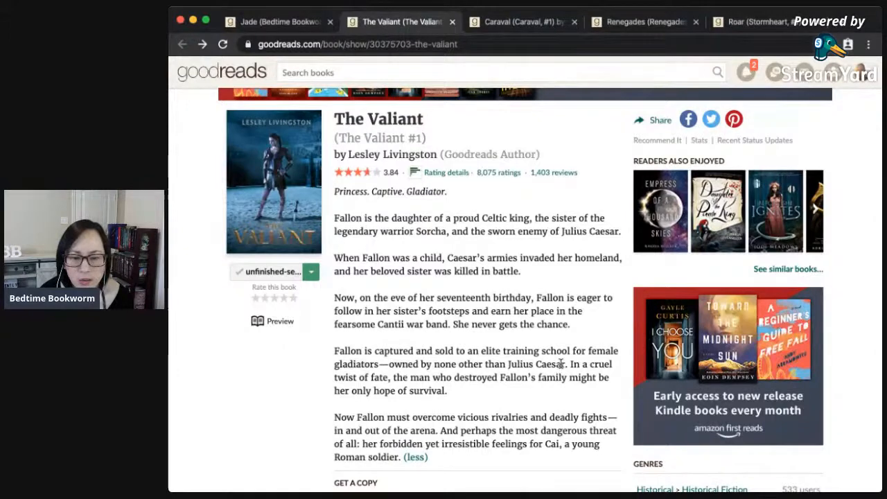
pyautogui.moveTo(564, 366); pyautogui.dragTo(487, 365)
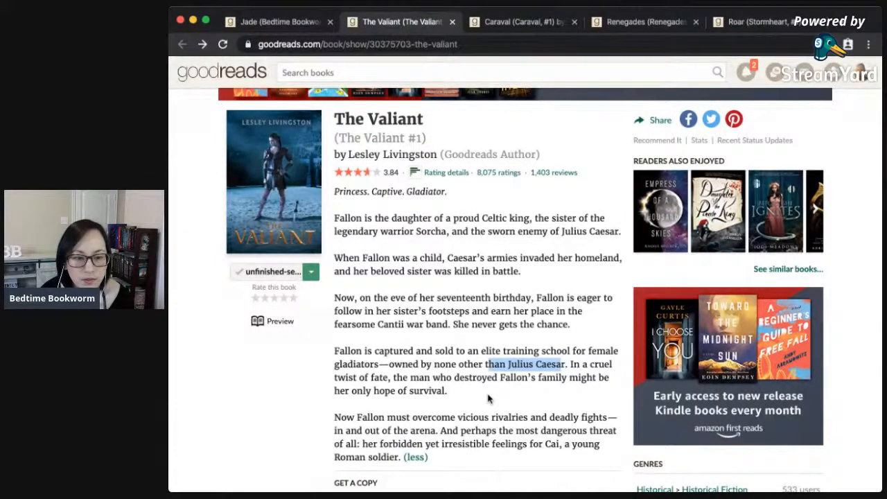
pyautogui.click(488, 398)
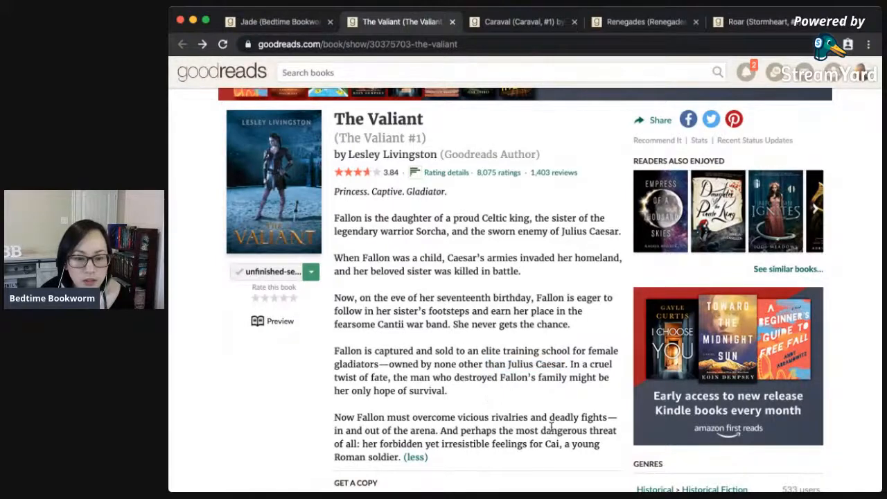
# Read the end of The Valiant's description, its details and the friend reviews below.
pyautogui.scroll(-1, 564, 435)
pyautogui.scroll(-1, 594, 438)
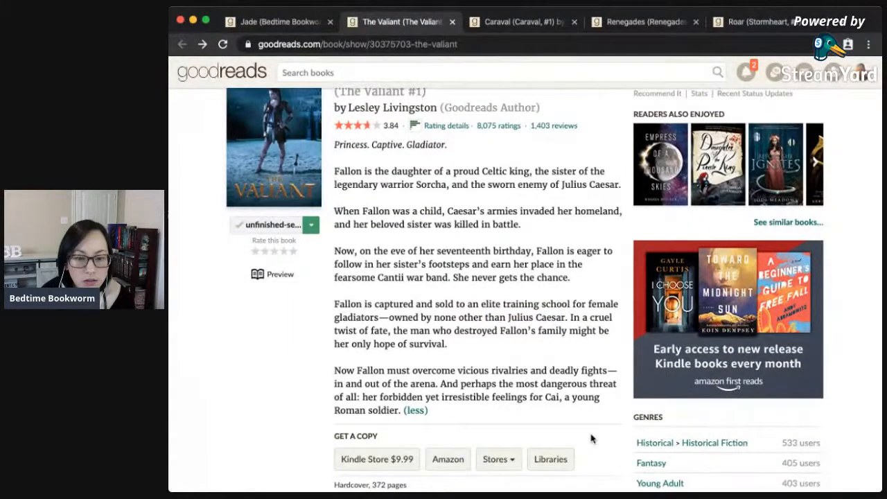
pyautogui.scroll(-5, 591, 438)
pyautogui.scroll(-3, 591, 438)
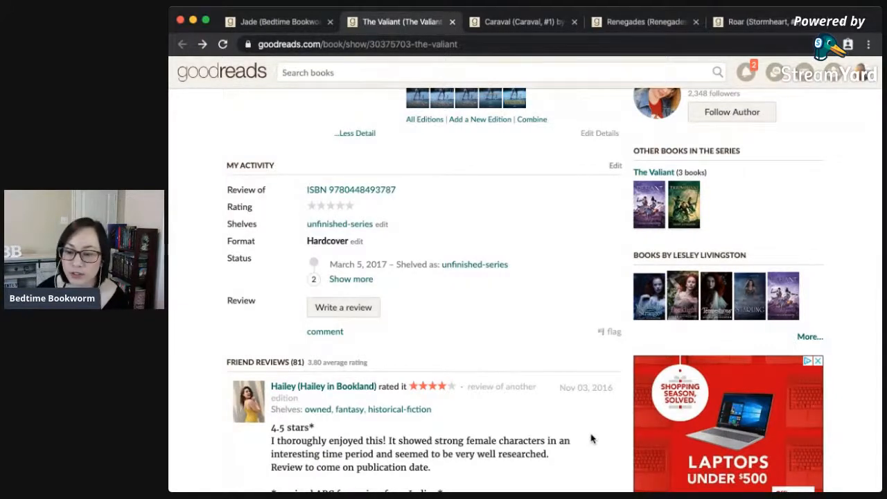
pyautogui.scroll(-2, 585, 435)
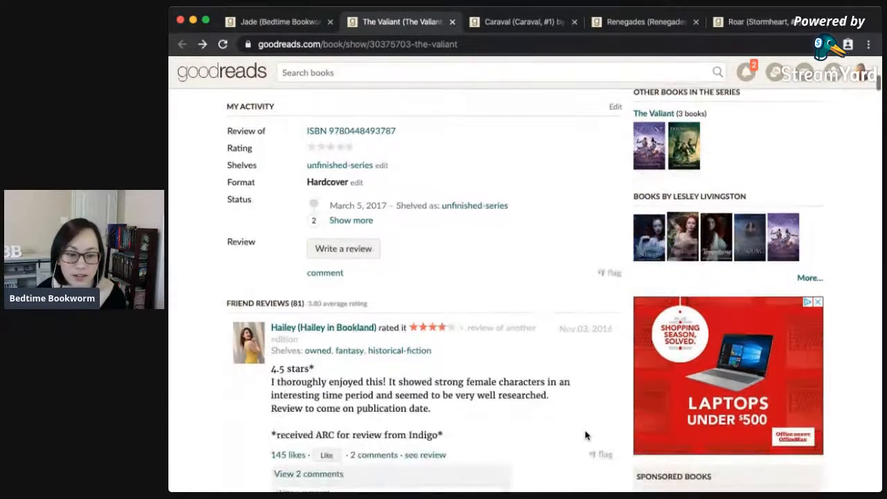
pyautogui.scroll(-4, 563, 419)
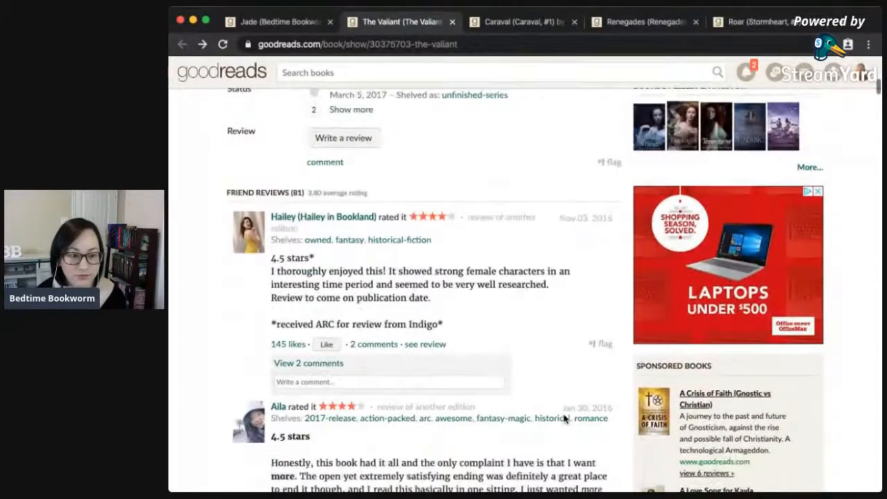
pyautogui.scroll(-6, 564, 418)
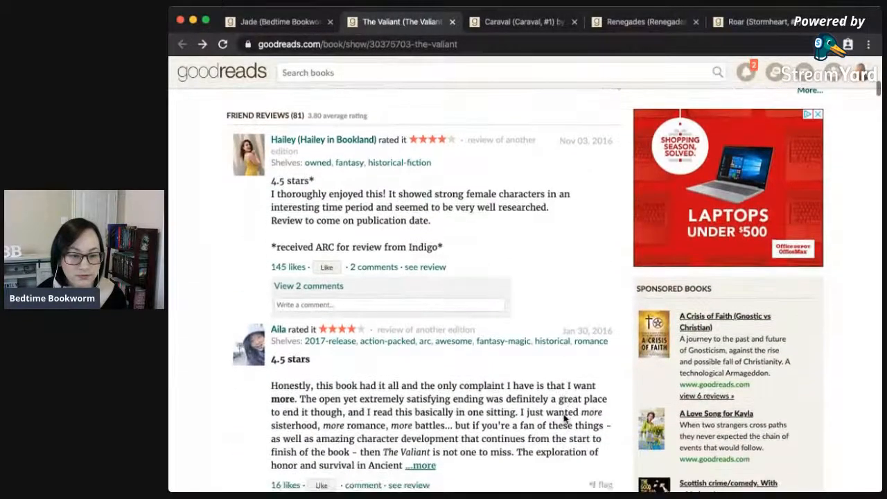
pyautogui.scroll(-15, 563, 418)
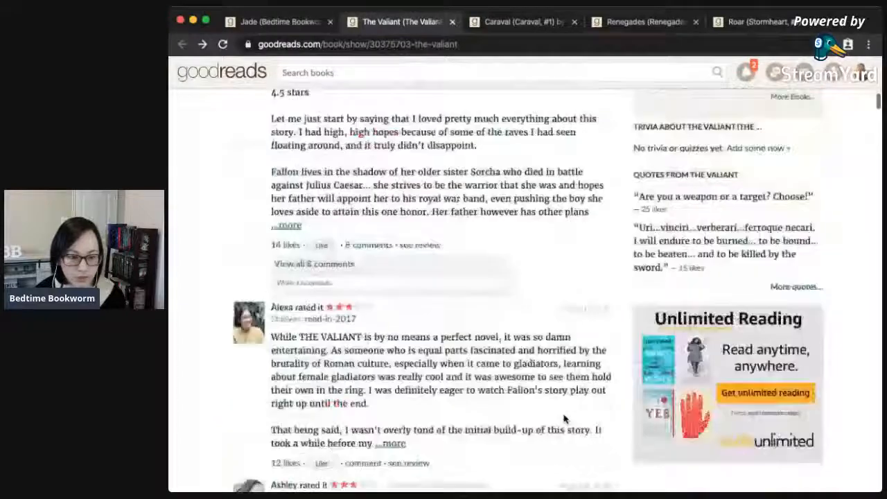
pyautogui.scroll(-7, 563, 418)
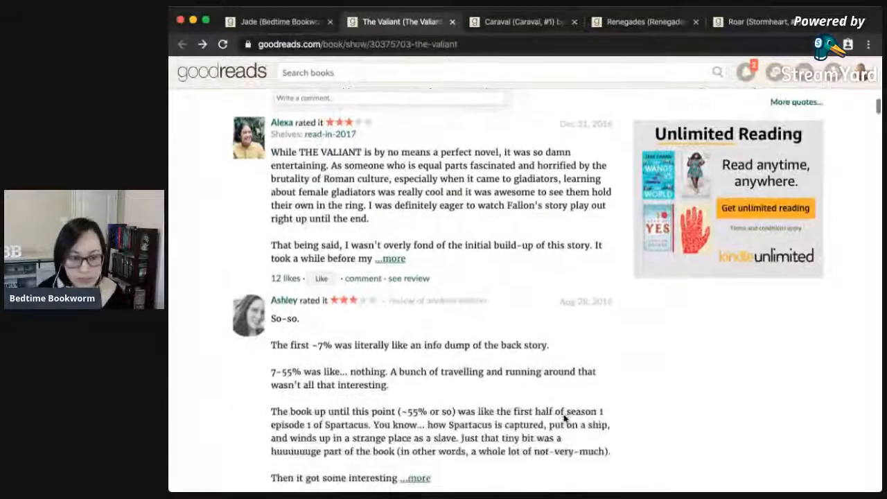
pyautogui.scroll(-15, 563, 418)
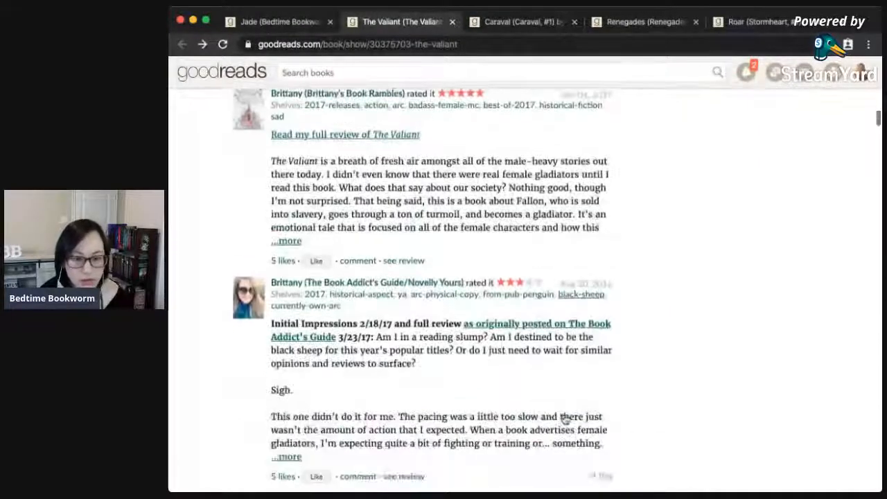
pyautogui.scroll(-10, 564, 419)
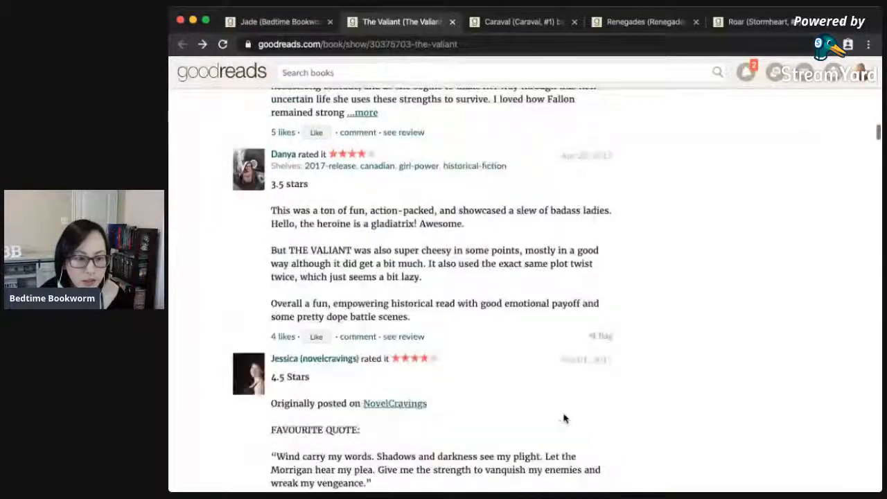
pyautogui.scroll(-13, 564, 418)
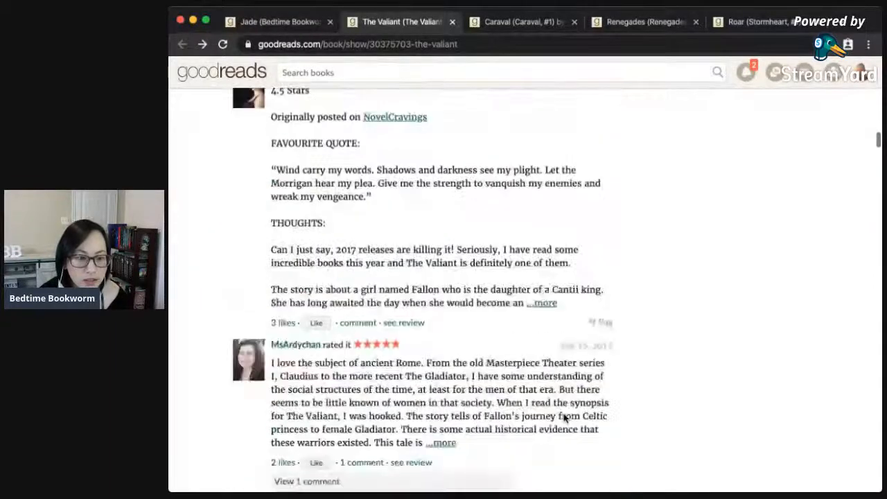
# Move The Valiant from the unfinished-series shelf to the tbr-probably shelf.
pyautogui.scroll(20, 564, 418)
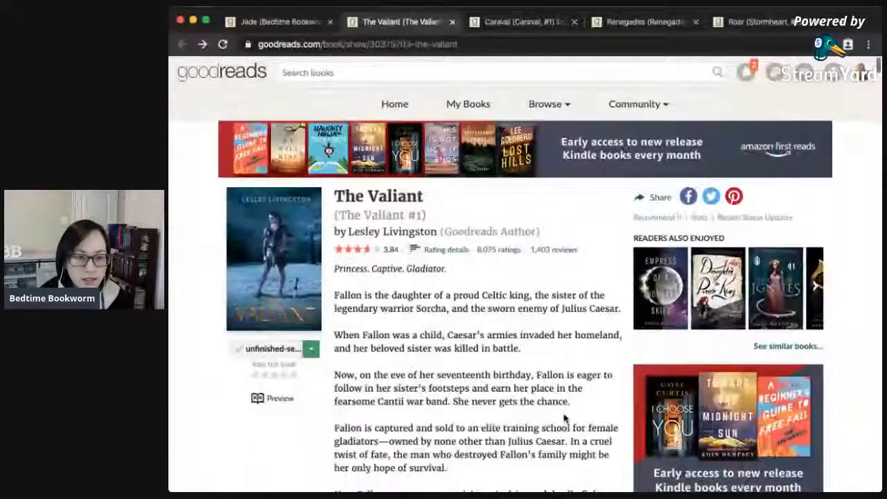
pyautogui.scroll(-1, 459, 398)
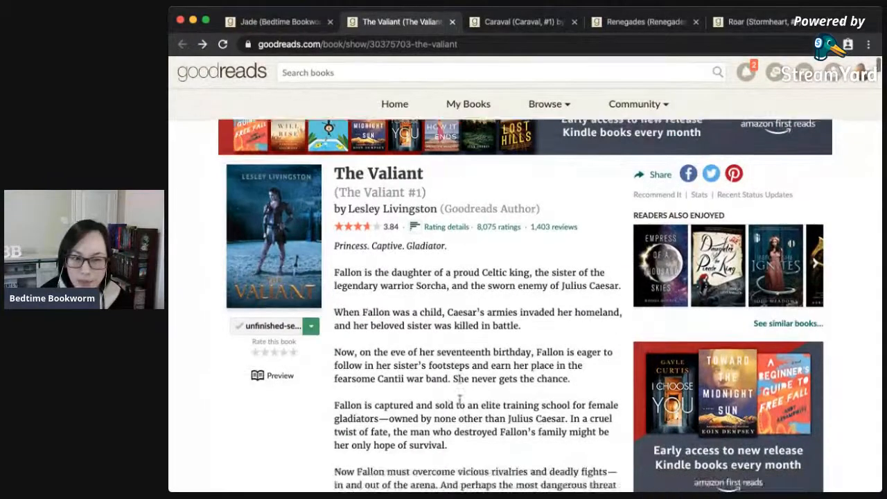
pyautogui.click(310, 326)
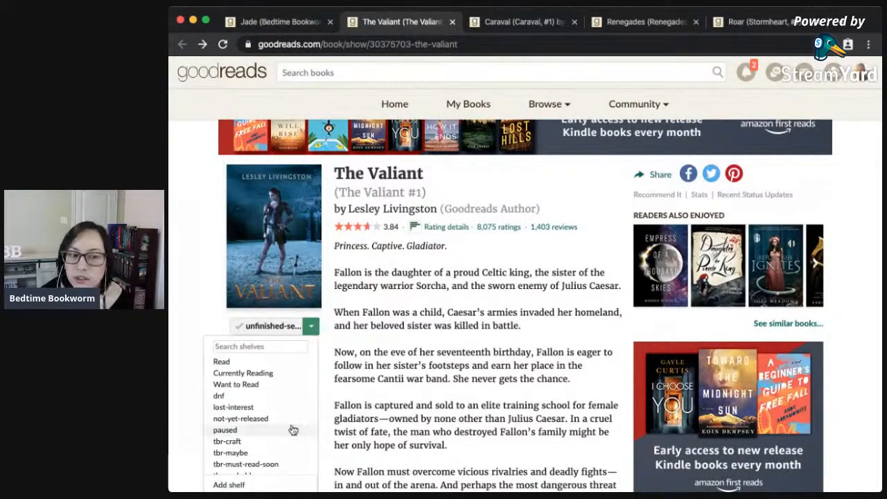
pyautogui.scroll(-1, 293, 433)
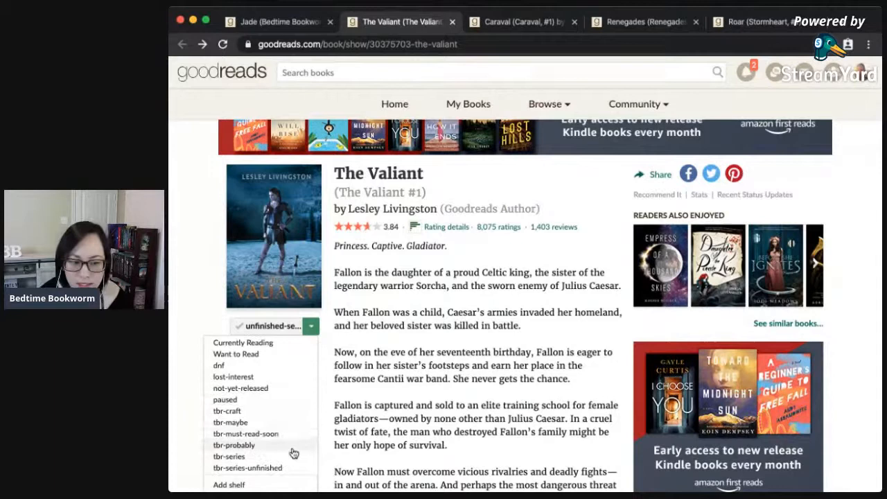
pyautogui.scroll(-2, 294, 451)
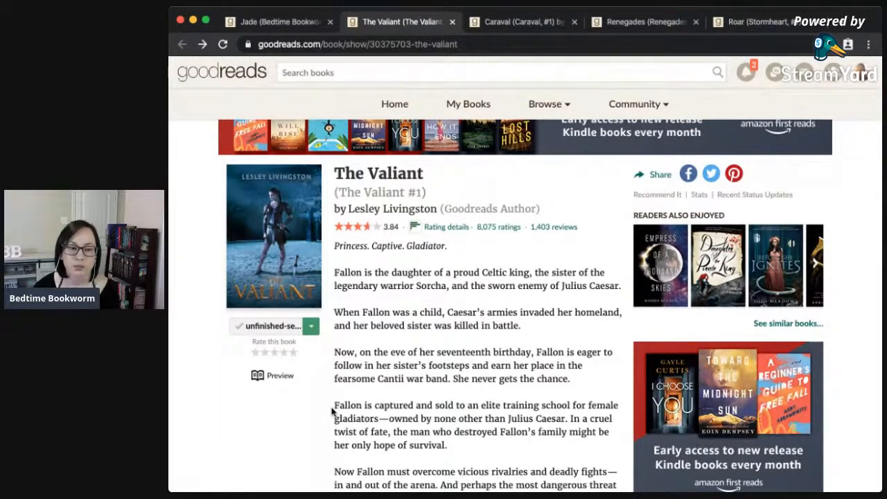
pyautogui.click(311, 326)
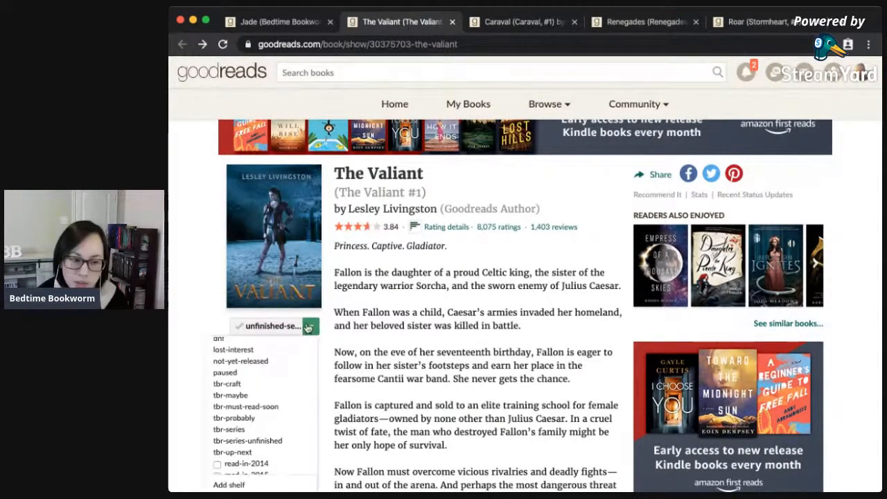
pyautogui.scroll(3, 286, 421)
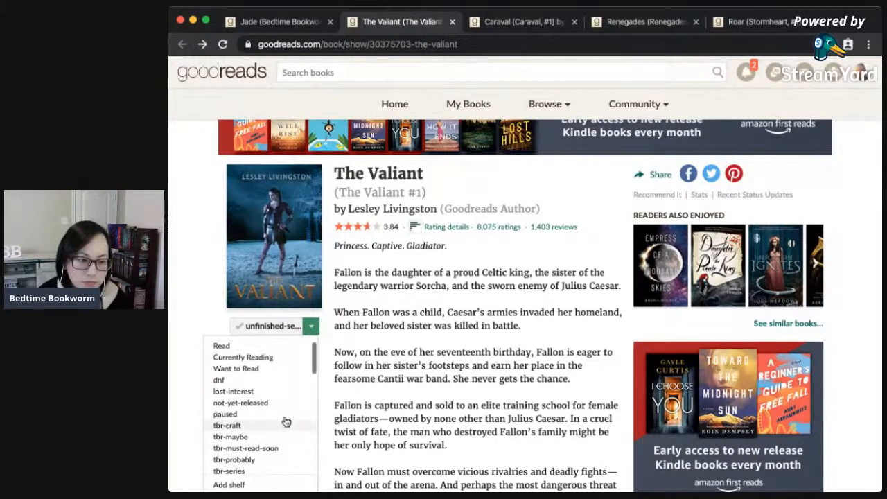
pyautogui.scroll(-1, 286, 421)
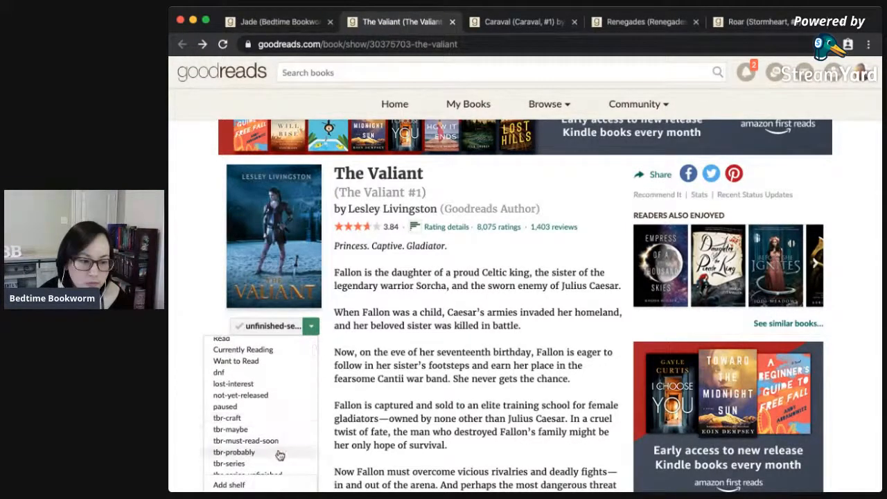
pyautogui.click(279, 452)
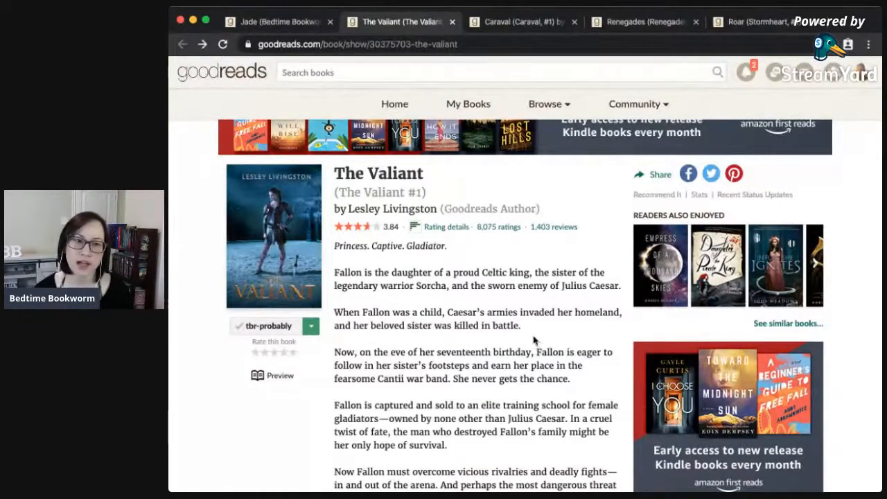
# Search for "school for good", open The School for Good and Evil series page and look through its books.
pyautogui.click(430, 72)
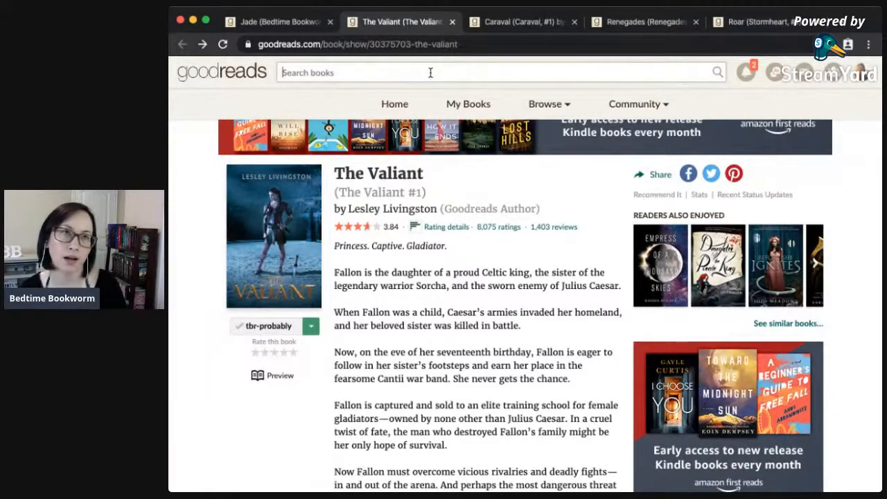
pyautogui.write('school fo')
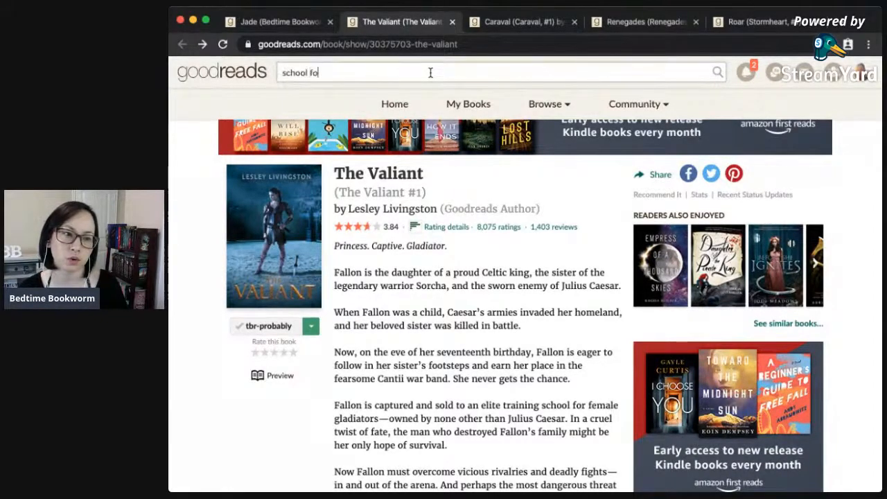
pyautogui.write('r good')
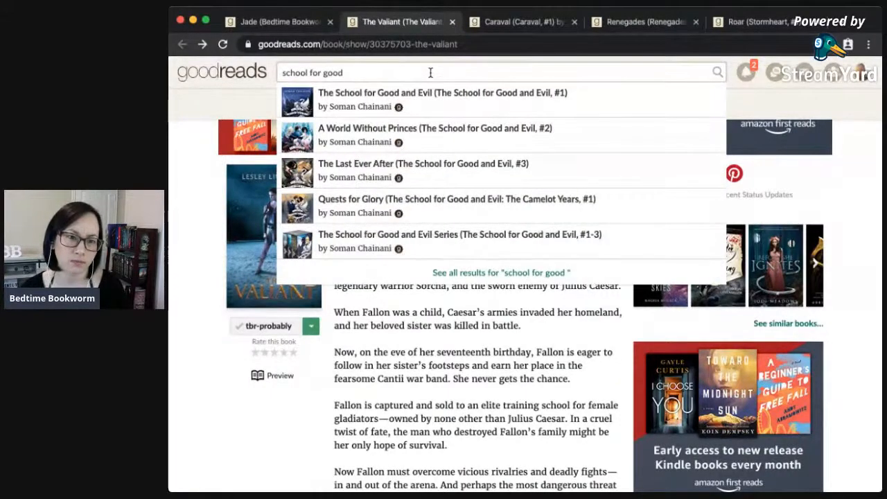
pyautogui.click(461, 102)
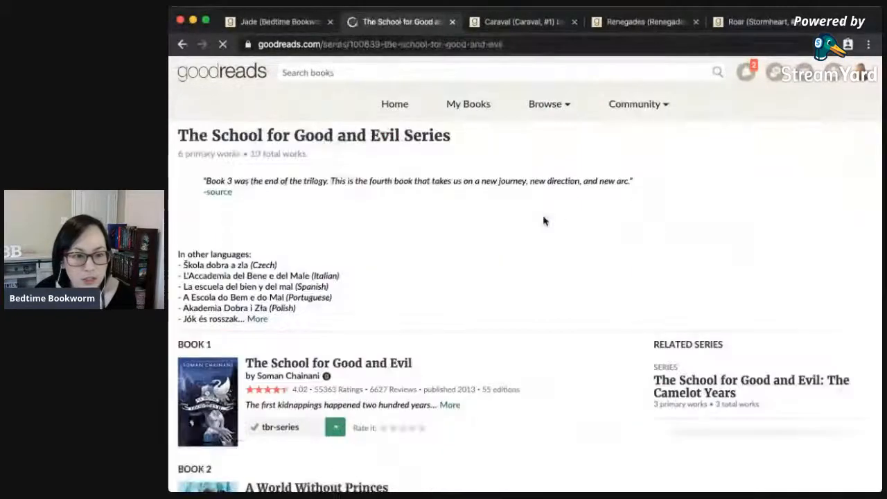
pyautogui.scroll(-3, 559, 298)
pyautogui.scroll(-5, 554, 345)
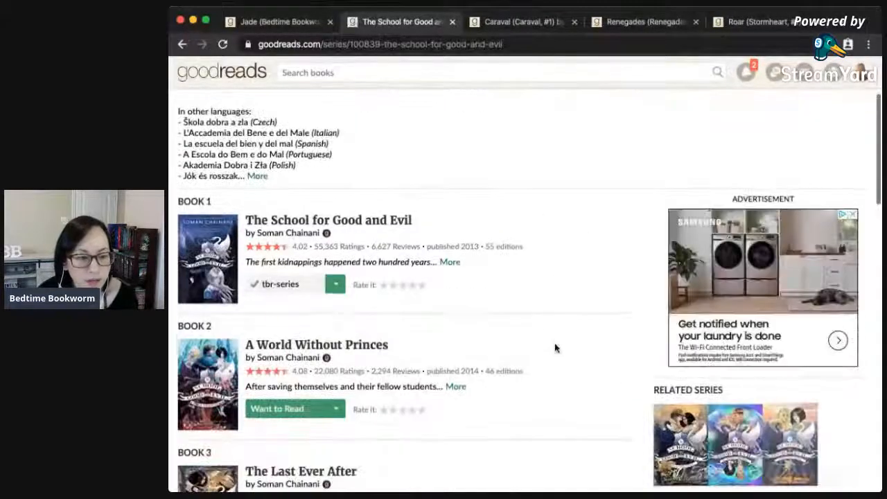
pyautogui.scroll(-2, 540, 370)
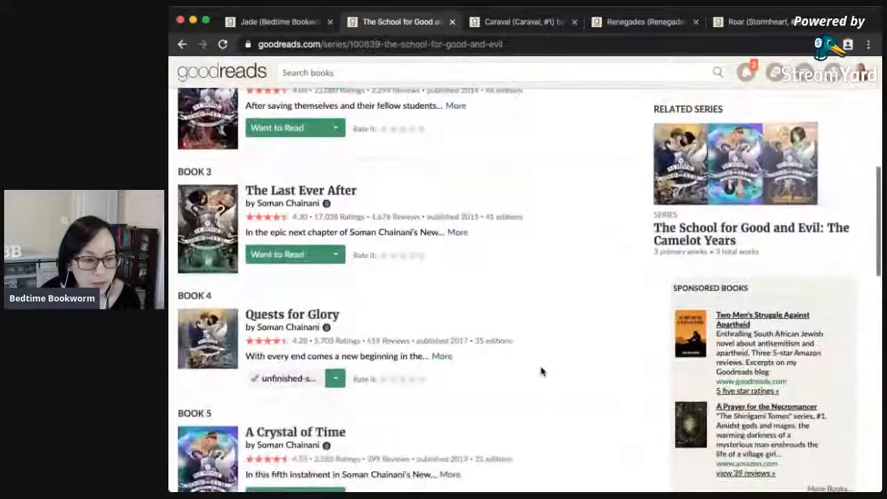
pyautogui.scroll(-1, 540, 371)
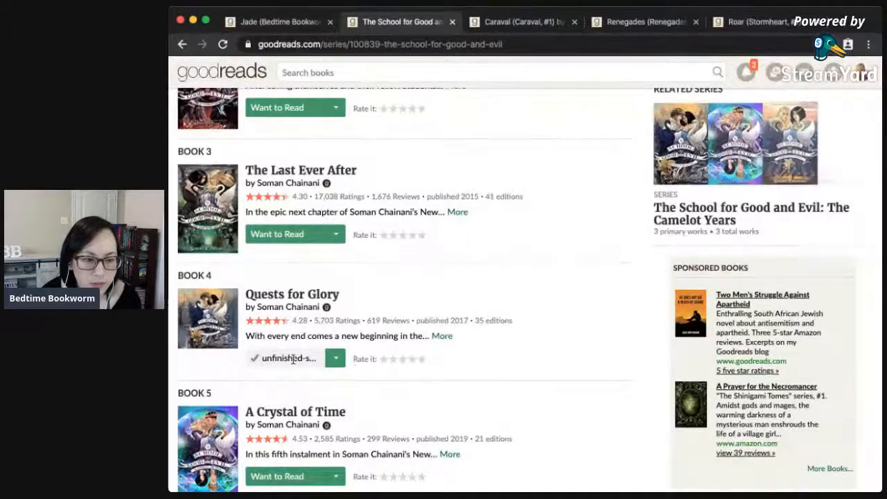
# Look through the shelf options for Quests for Glory in the series list, leaving its shelf as it is.
pyautogui.click(335, 359)
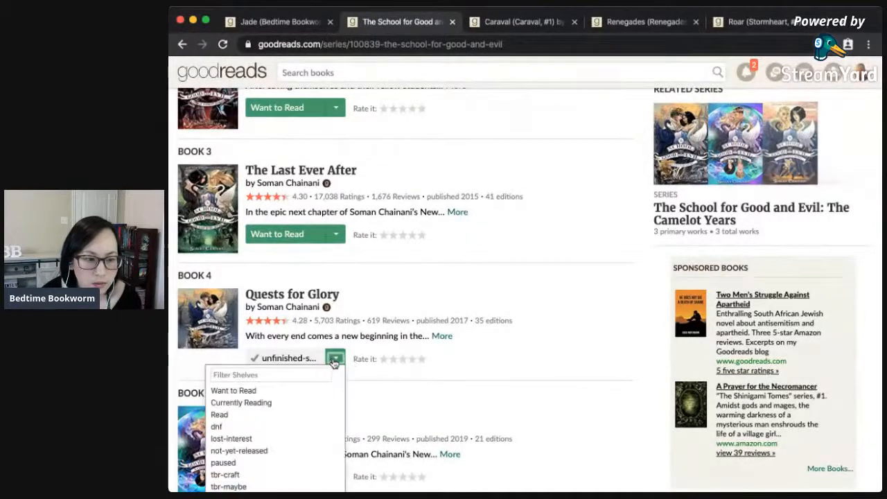
pyautogui.click(447, 357)
pyautogui.scroll(-3, 406, 398)
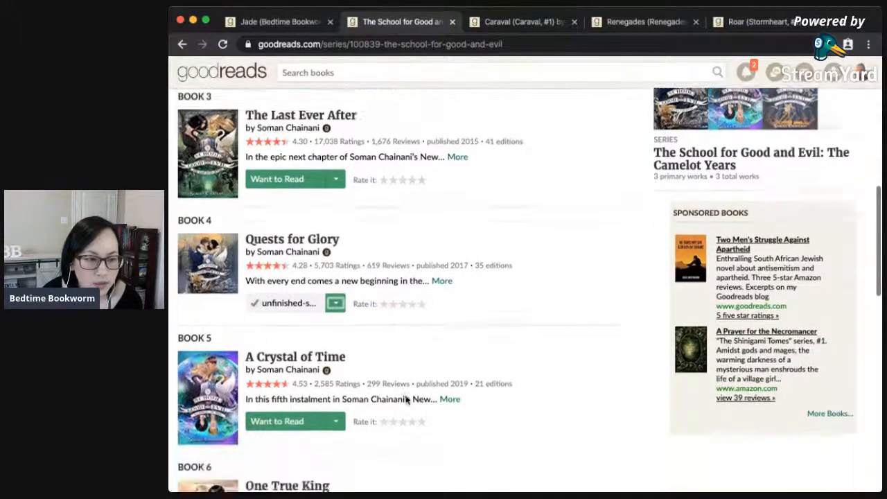
pyautogui.click(336, 222)
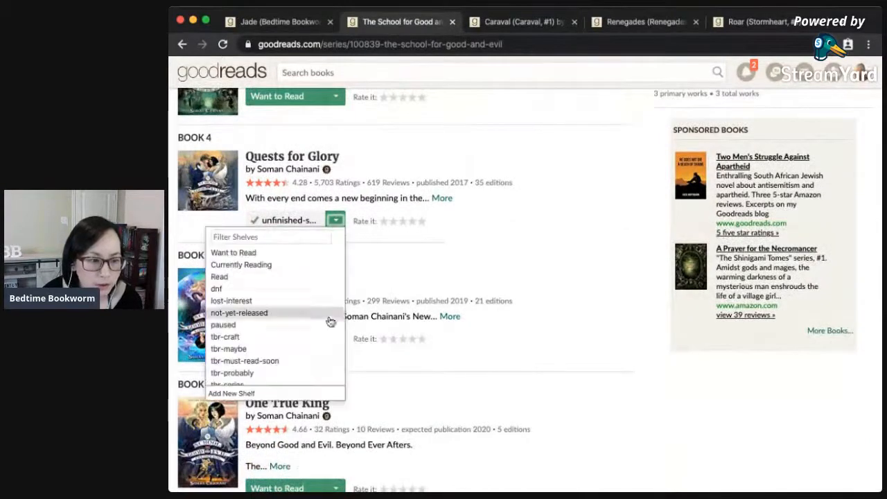
pyautogui.scroll(-5, 325, 350)
pyautogui.scroll(-3, 315, 357)
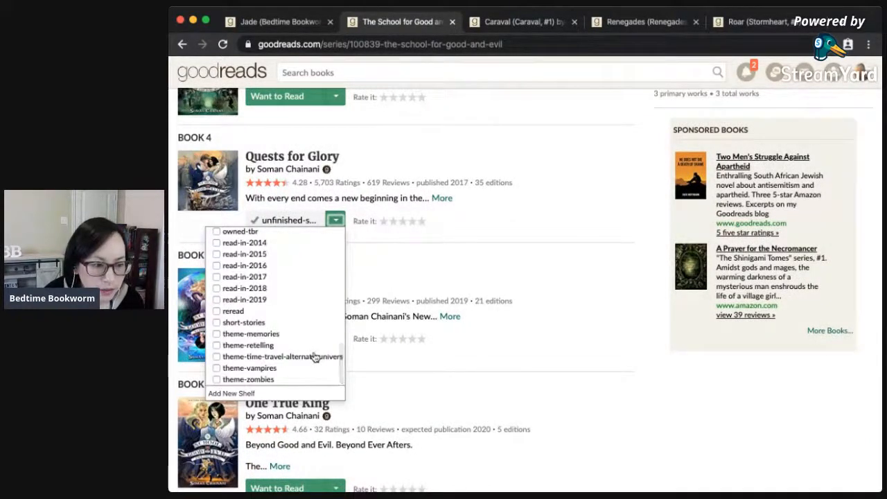
pyautogui.click(430, 295)
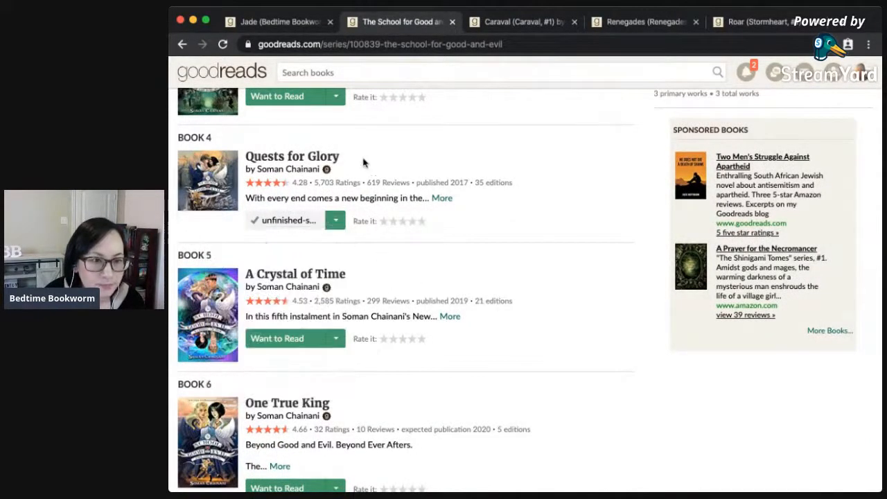
# Open the Quests for Glory book page and check its full list of shelves without choosing another one.
pyautogui.click(303, 162)
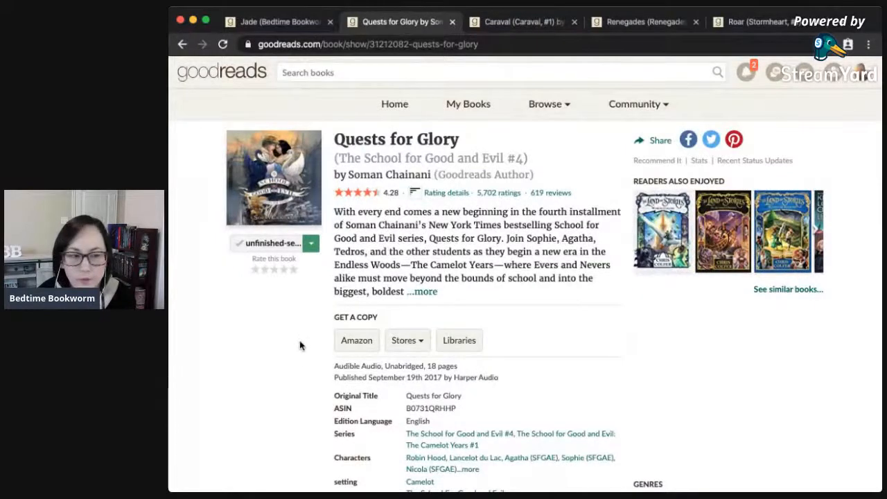
pyautogui.click(311, 244)
pyautogui.scroll(-10, 286, 330)
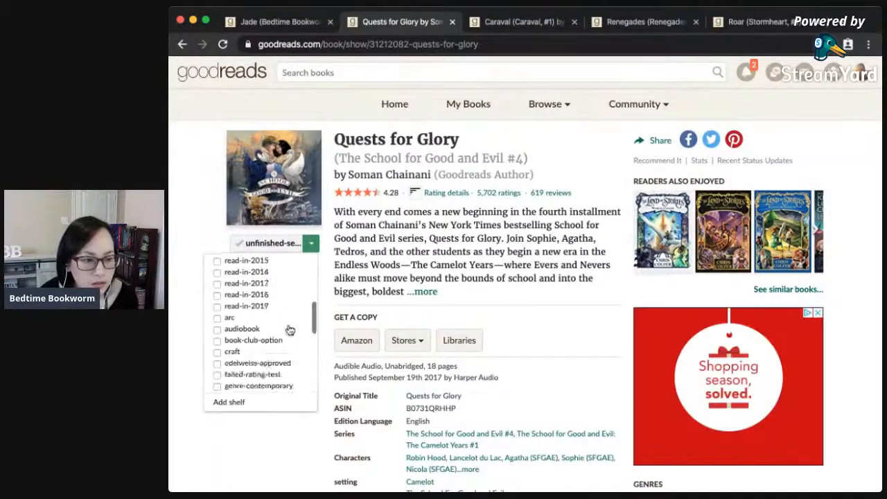
pyautogui.scroll(10, 289, 330)
pyautogui.scroll(-10, 290, 330)
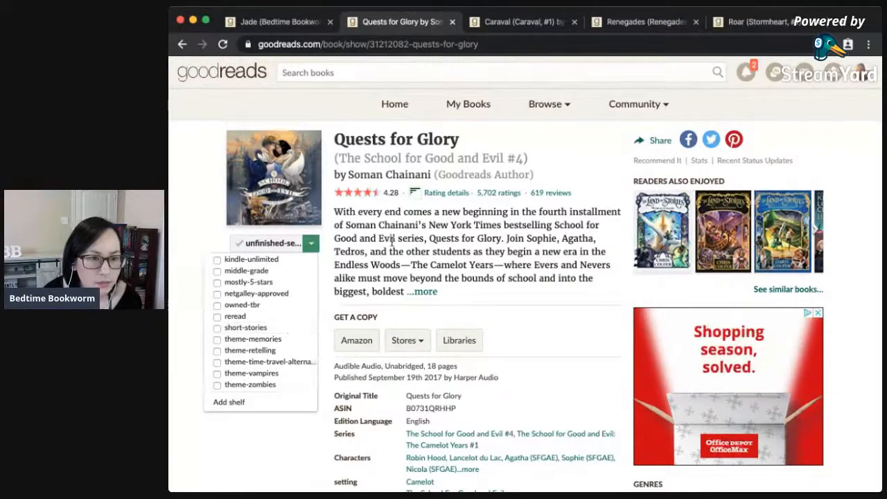
pyautogui.click(309, 244)
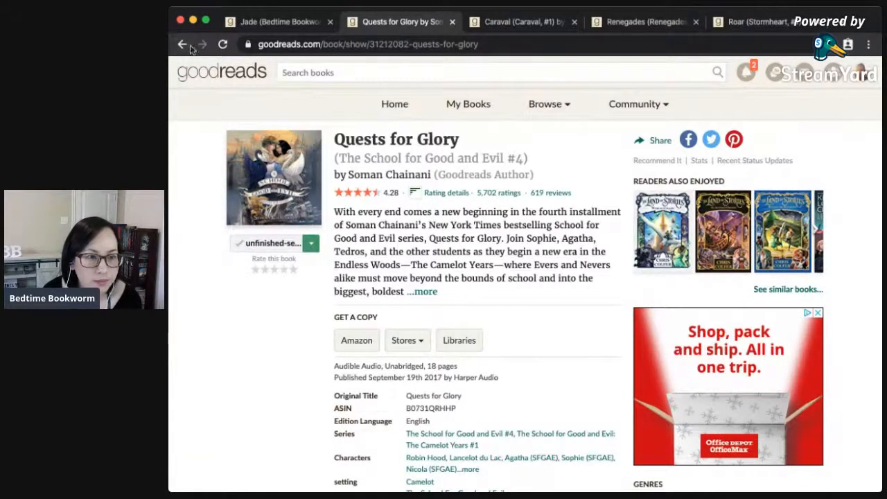
# Check the shelf and activity details for Quests for Glory on its book page.
pyautogui.click(316, 246)
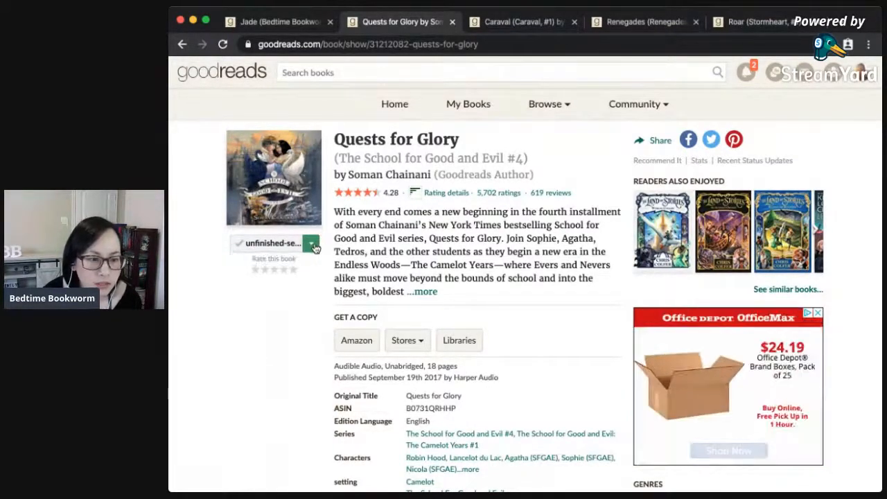
pyautogui.scroll(-6, 293, 343)
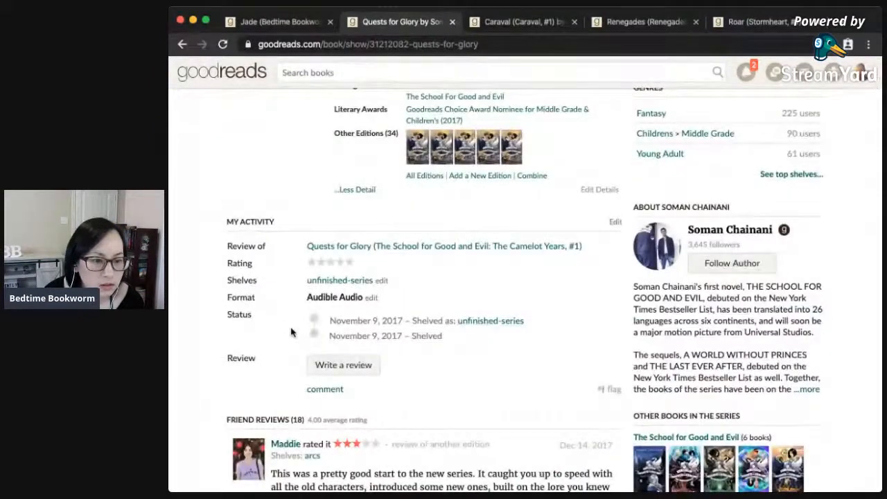
pyautogui.scroll(6, 293, 298)
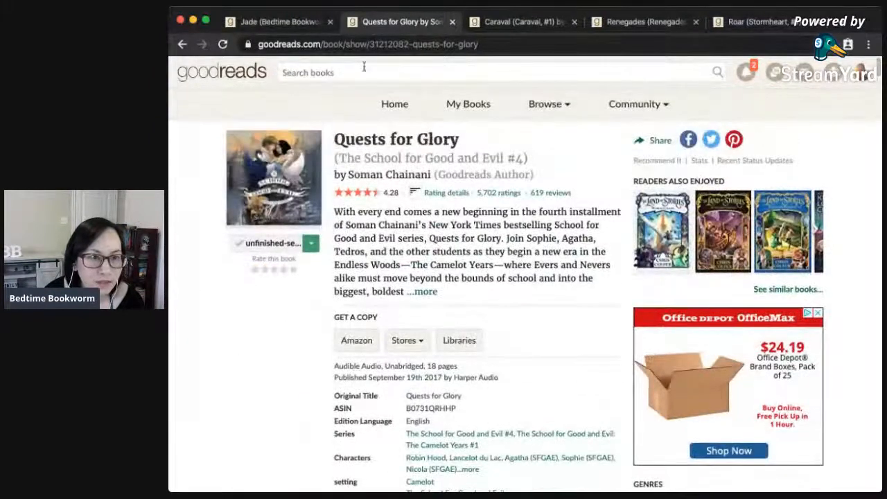
# Search My Books for "quests for glory" and remove that book from the shelves, accepting the removal.
pyautogui.click(291, 23)
pyautogui.scroll(10, 451, 193)
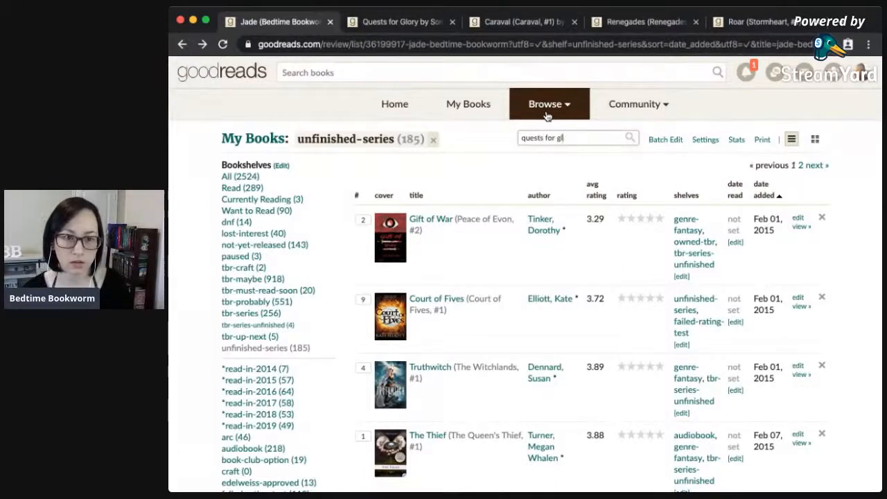
pyautogui.write('y')
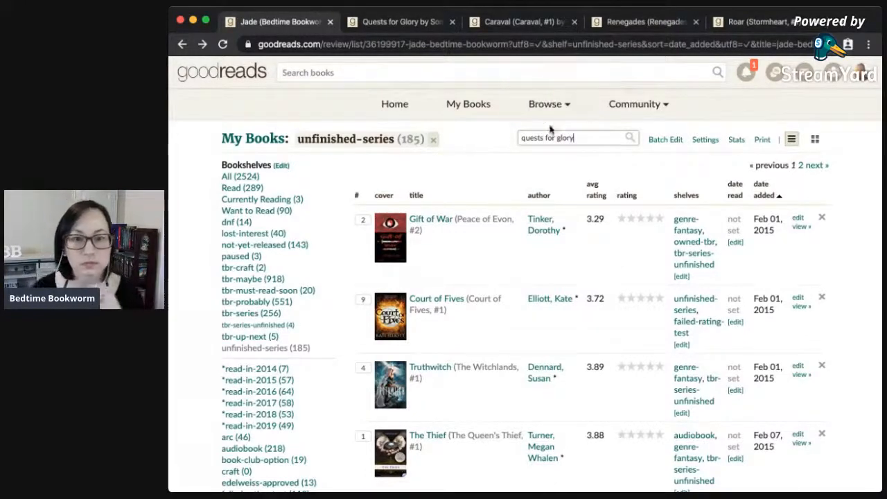
pyautogui.click(631, 140)
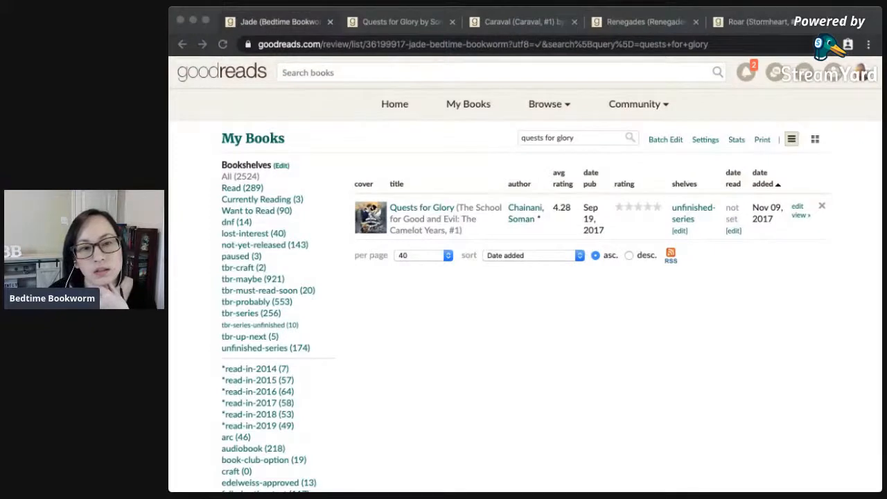
pyautogui.click(634, 171)
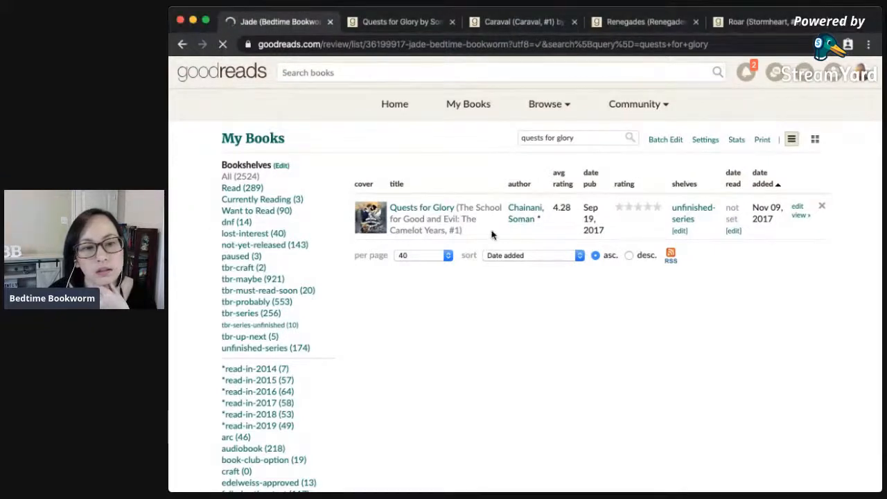
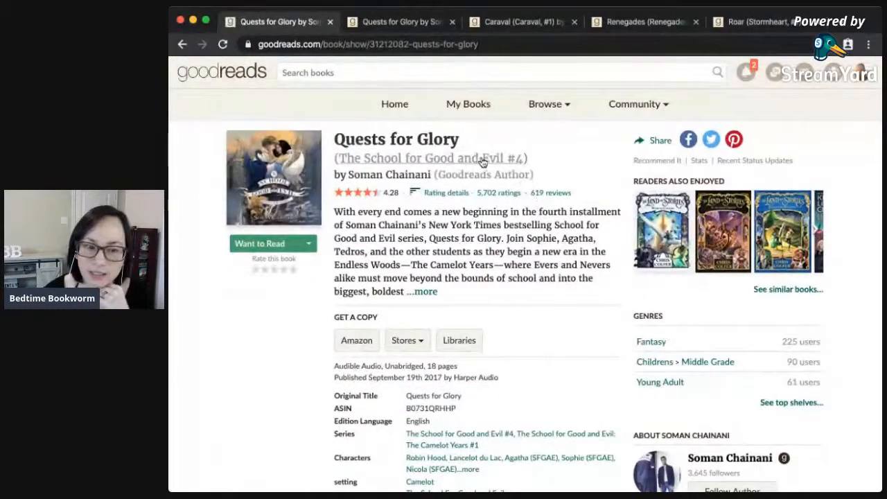
# Open The School for Good and Evil series page from Quests for Glory and examine its books, their shelves and the series note.
pyautogui.click(486, 200)
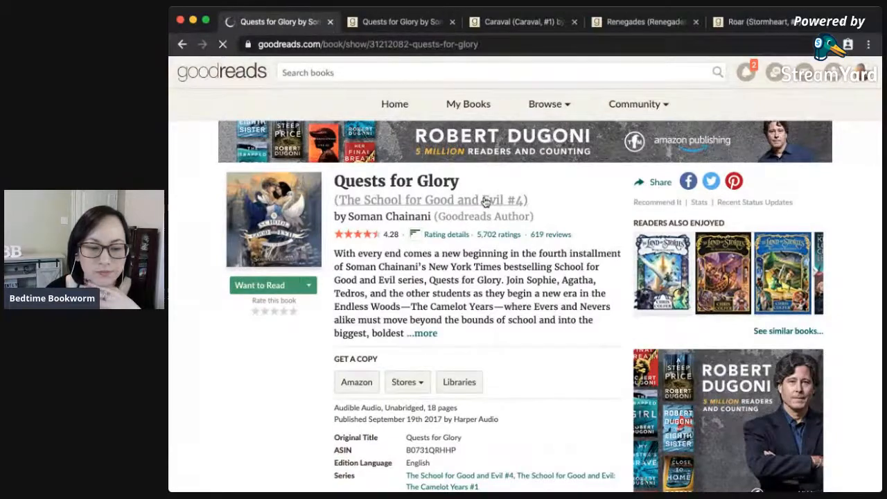
pyautogui.scroll(-3, 489, 364)
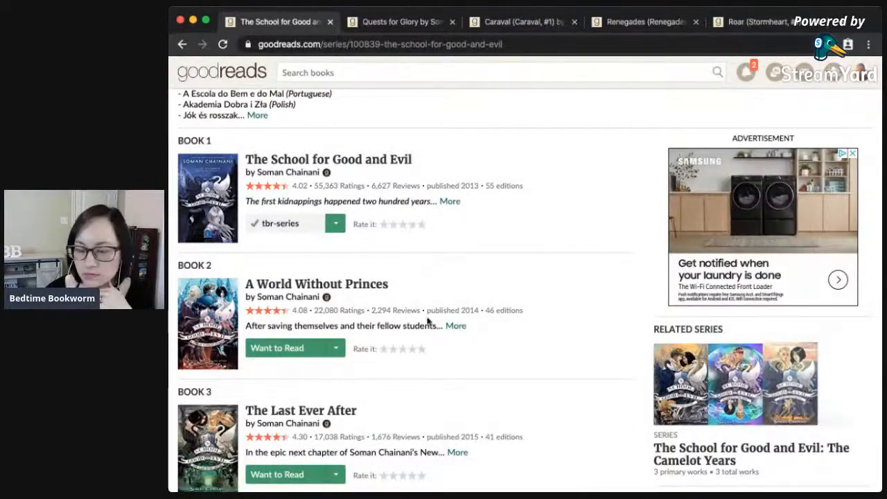
pyautogui.scroll(-3, 476, 336)
pyautogui.scroll(-4, 476, 338)
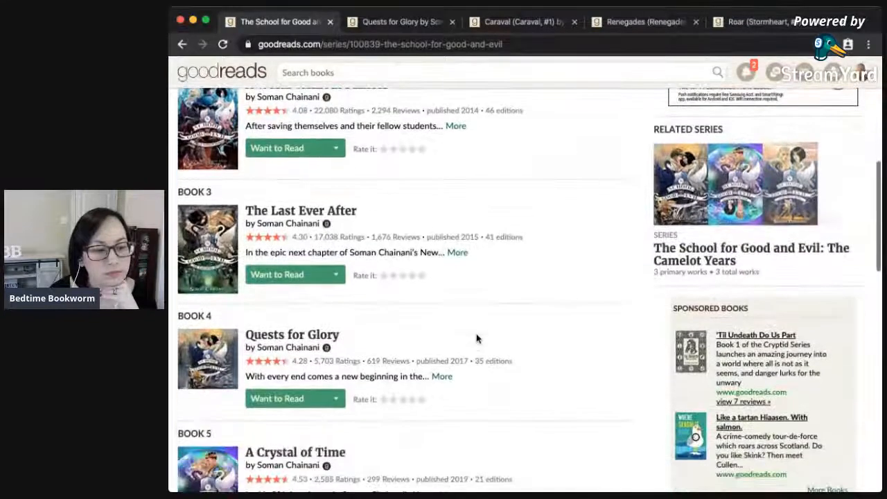
pyautogui.scroll(-3, 476, 338)
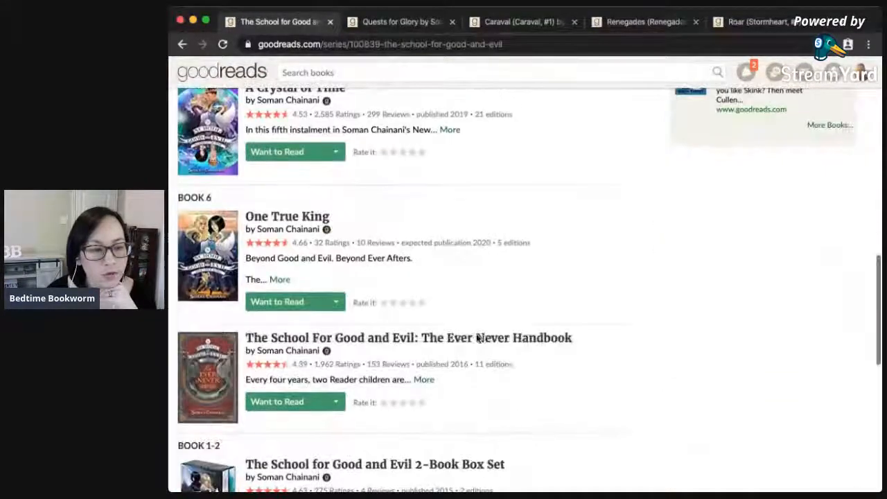
pyautogui.scroll(15, 516, 330)
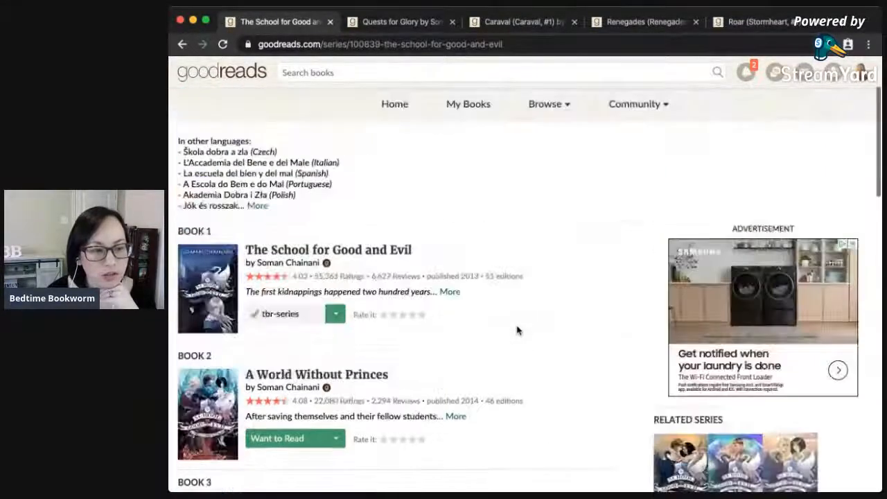
pyautogui.scroll(-4, 516, 331)
pyautogui.scroll(1, 517, 333)
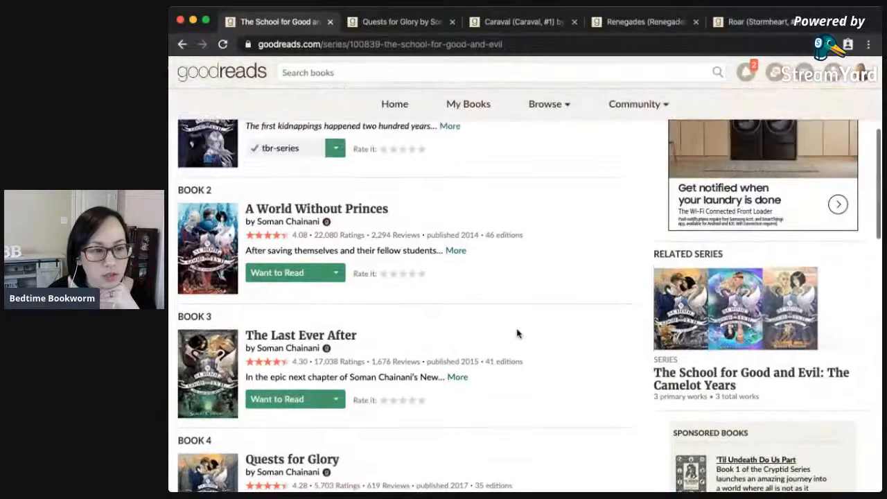
pyautogui.scroll(-4, 516, 334)
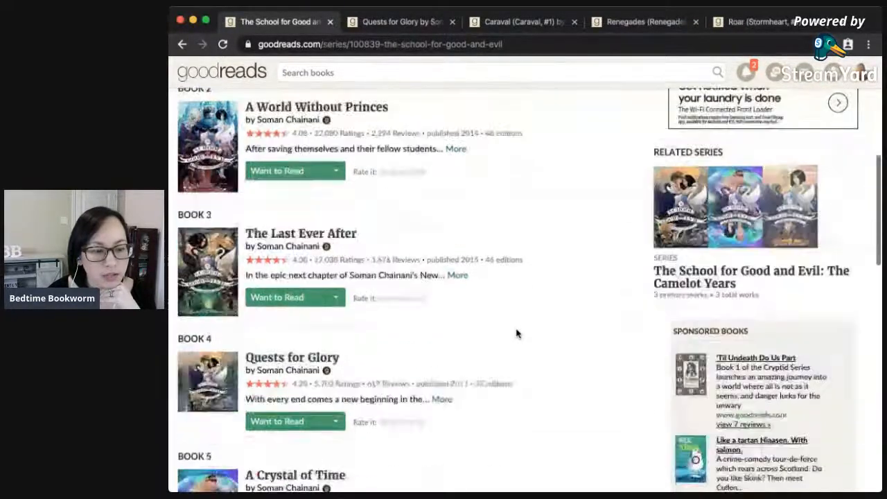
pyautogui.scroll(-2, 557, 382)
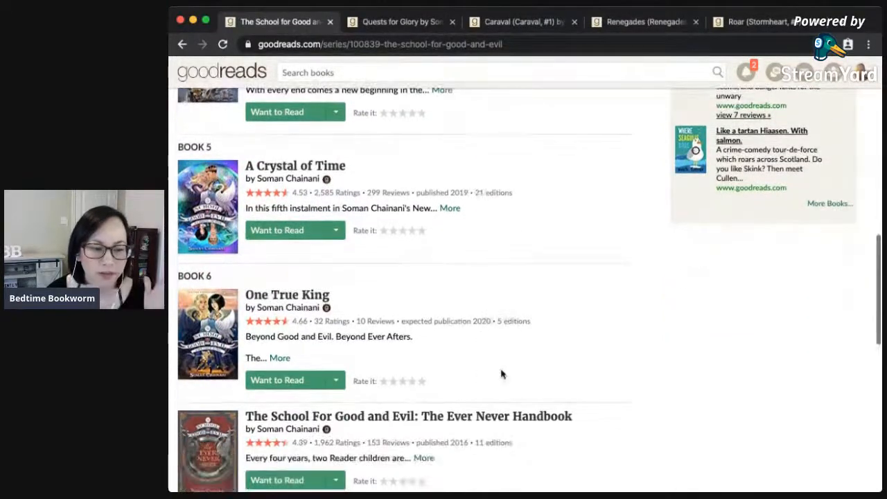
pyautogui.scroll(15, 501, 370)
pyautogui.scroll(-1, 501, 375)
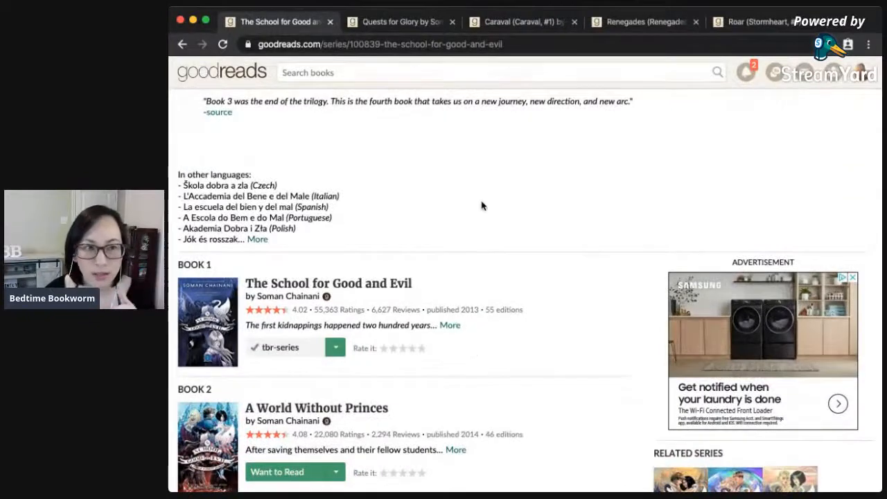
pyautogui.scroll(1, 430, 144)
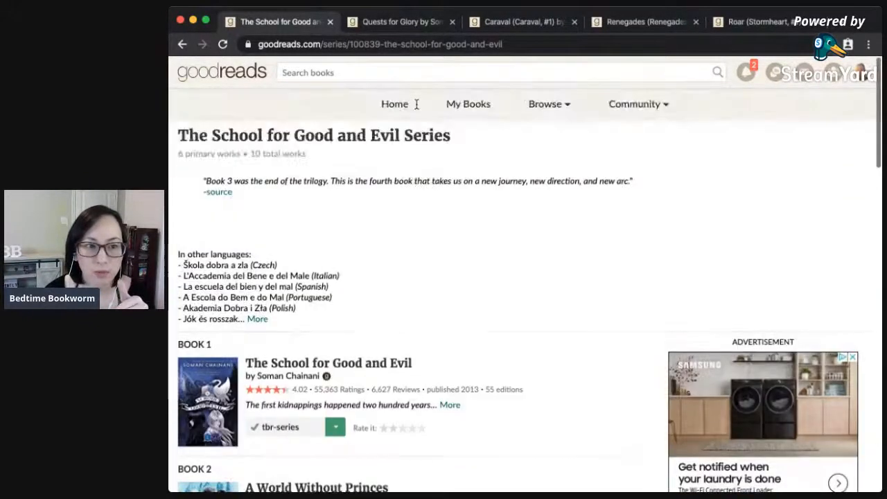
# Return to the My Books list and close the leftover Quests for Glory page.
pyautogui.click(455, 108)
pyautogui.click(395, 21)
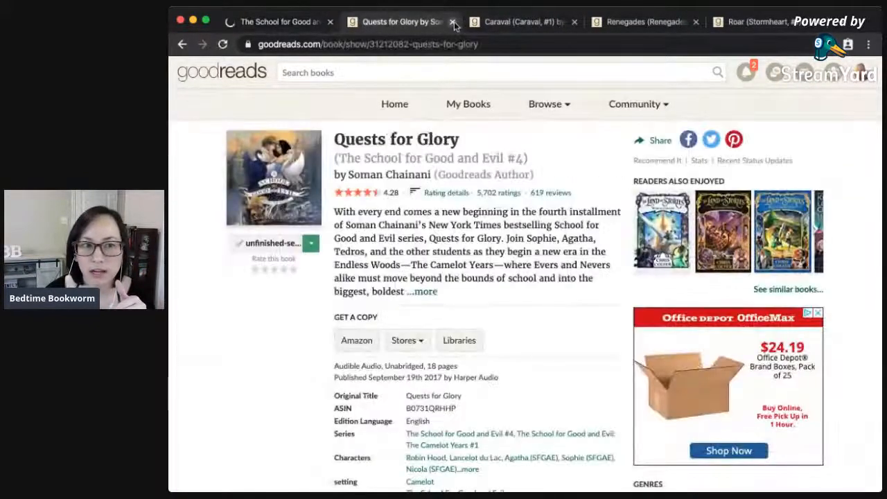
pyautogui.click(452, 22)
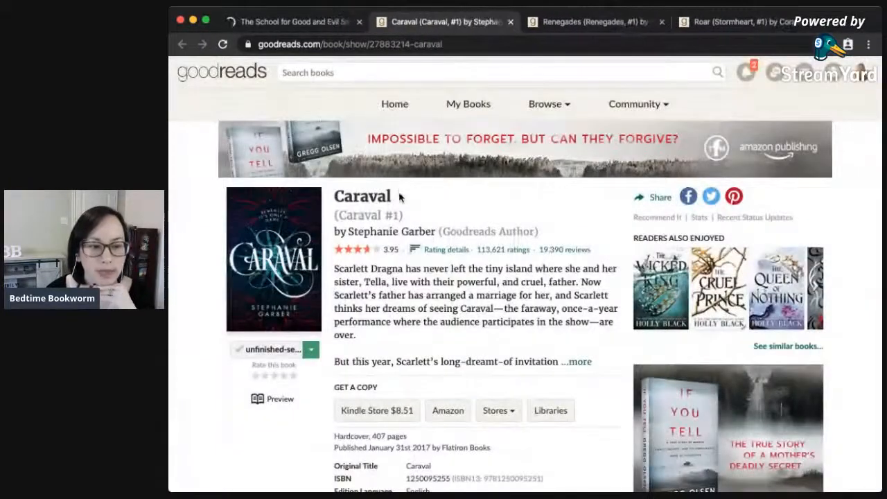
# Open the Caraval series page and look through its books, then go back to the Caraval book page.
pyautogui.click(390, 216)
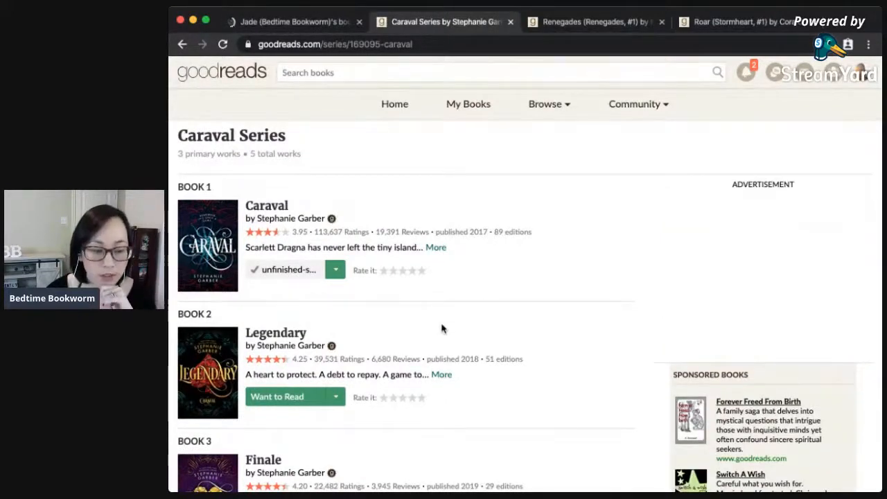
pyautogui.scroll(-1, 441, 329)
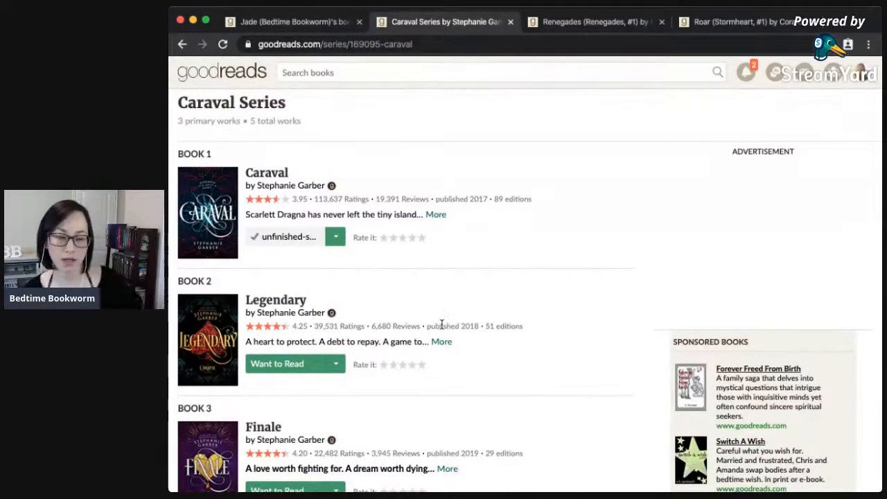
pyautogui.scroll(-1, 525, 368)
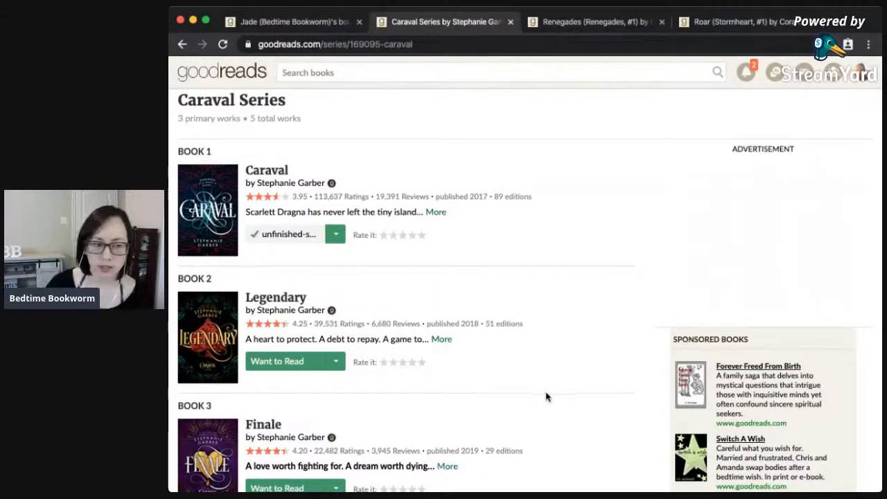
pyautogui.scroll(-1, 477, 402)
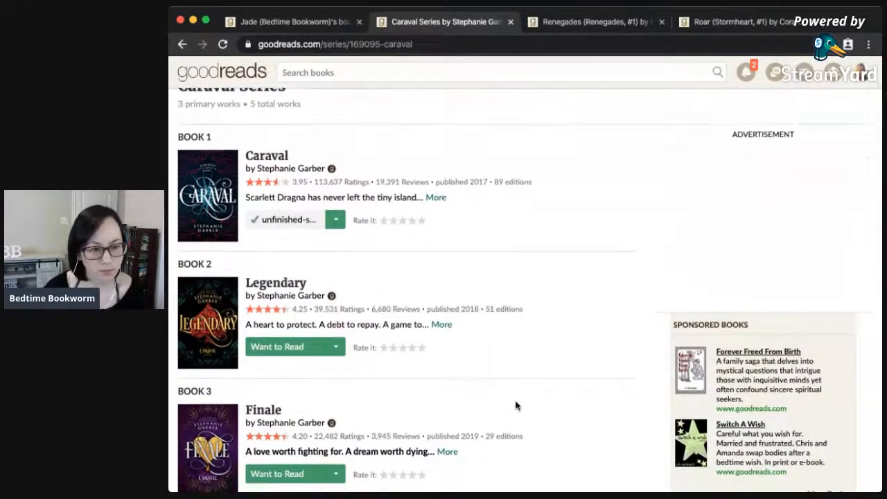
pyautogui.scroll(-1, 515, 404)
pyautogui.scroll(-2, 515, 406)
pyautogui.scroll(4, 515, 406)
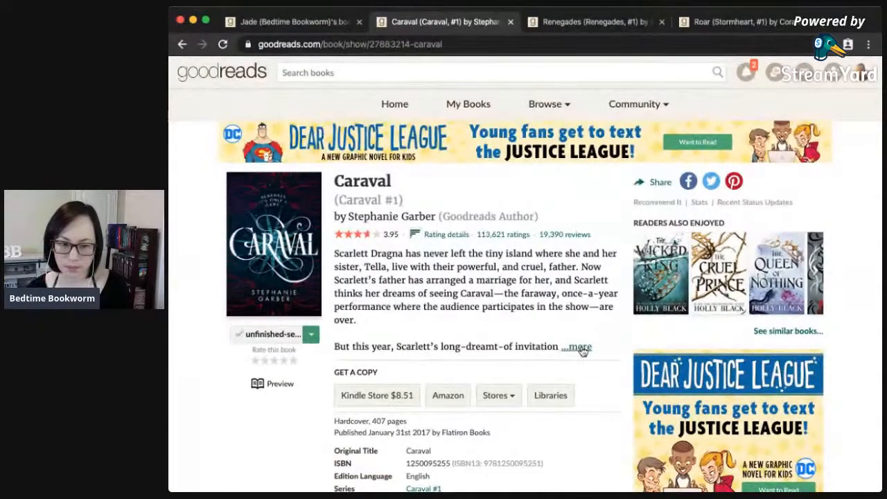
# Expand Caraval's full description and read it along with the book's details.
pyautogui.click(577, 346)
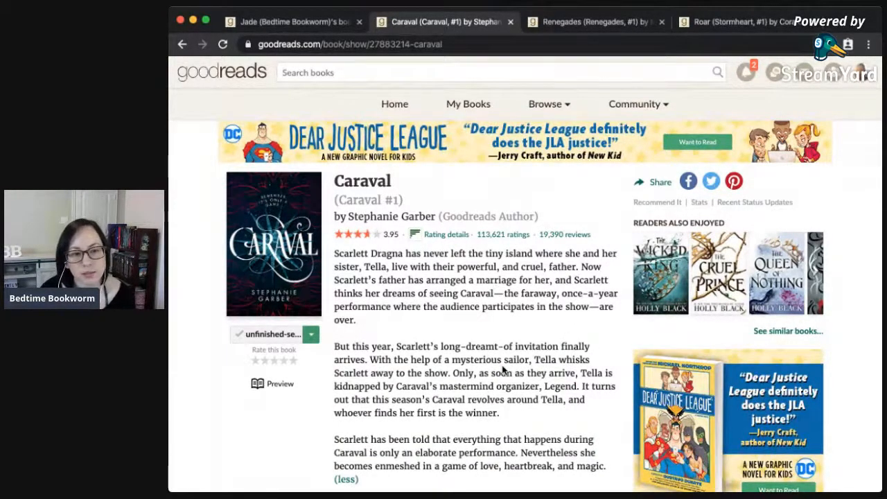
pyautogui.scroll(-3, 501, 370)
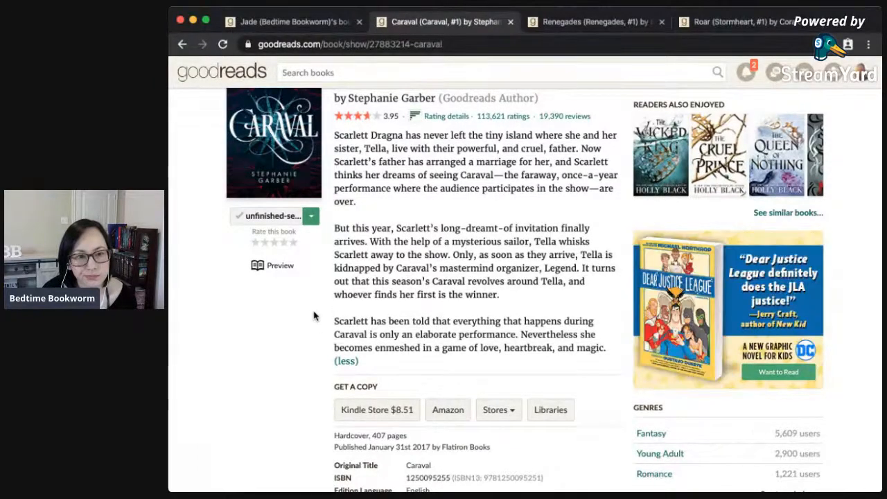
pyautogui.scroll(-10, 316, 329)
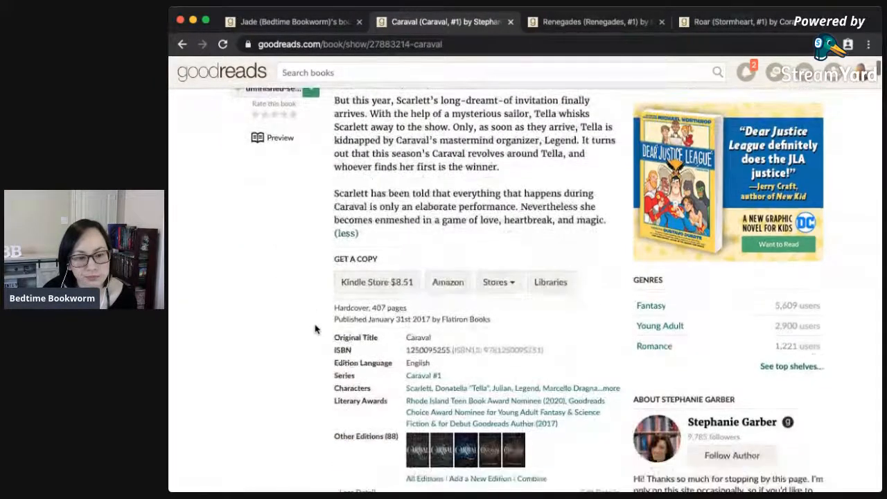
# Read through the friend reviews of Caraval, comparing their ratings and comments.
pyautogui.scroll(-4, 315, 329)
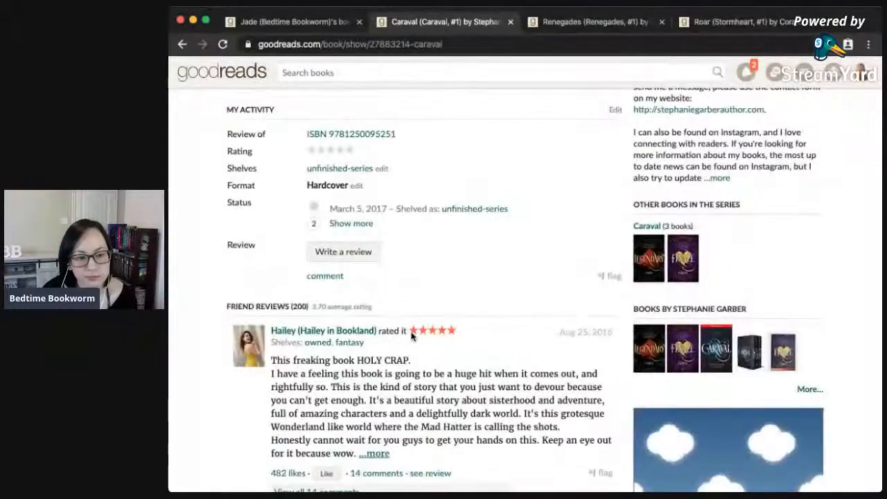
pyautogui.scroll(-4, 469, 354)
pyautogui.scroll(-10, 468, 354)
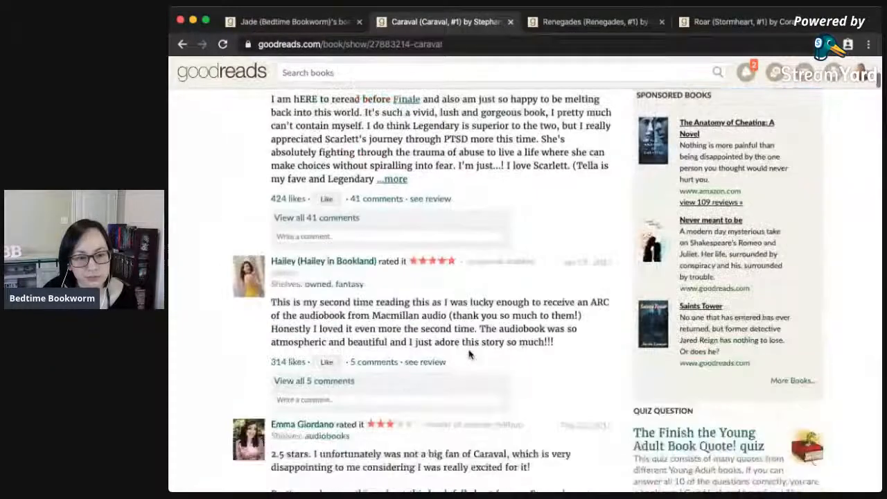
pyautogui.scroll(-3, 476, 359)
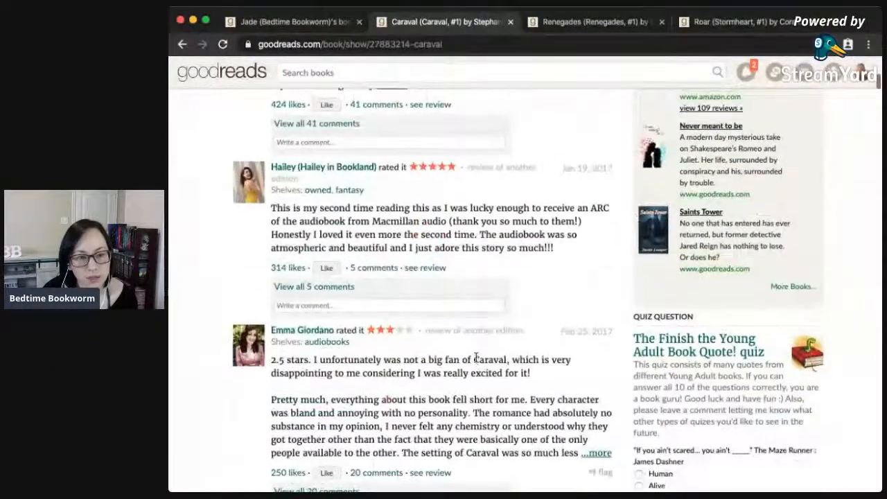
pyautogui.scroll(5, 475, 360)
pyautogui.scroll(3, 477, 362)
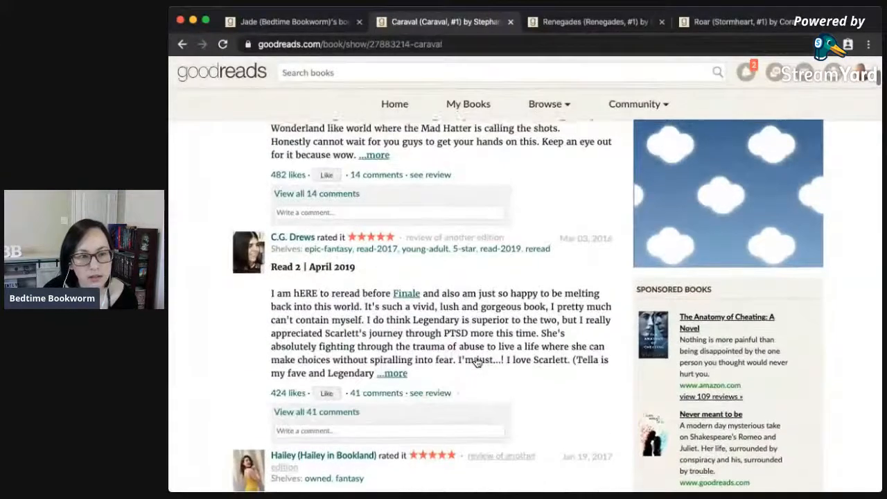
pyautogui.scroll(2, 475, 356)
pyautogui.scroll(-5, 475, 356)
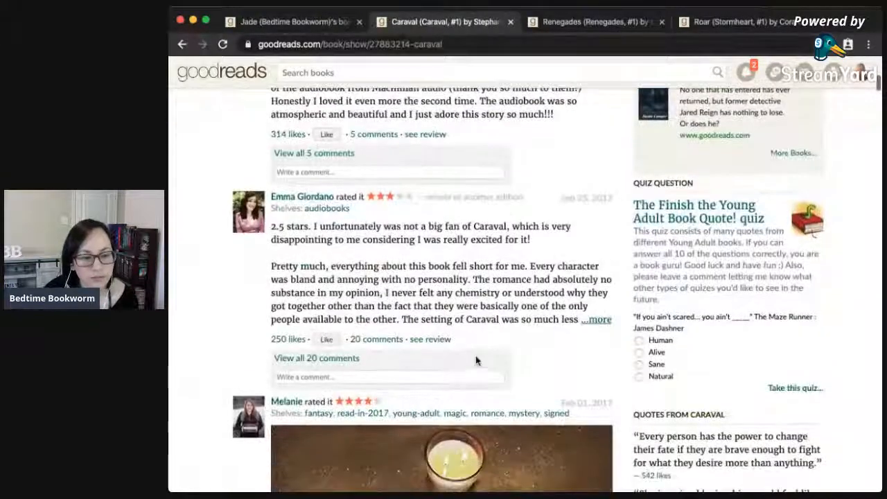
pyautogui.scroll(-4, 475, 360)
pyautogui.scroll(-5, 475, 360)
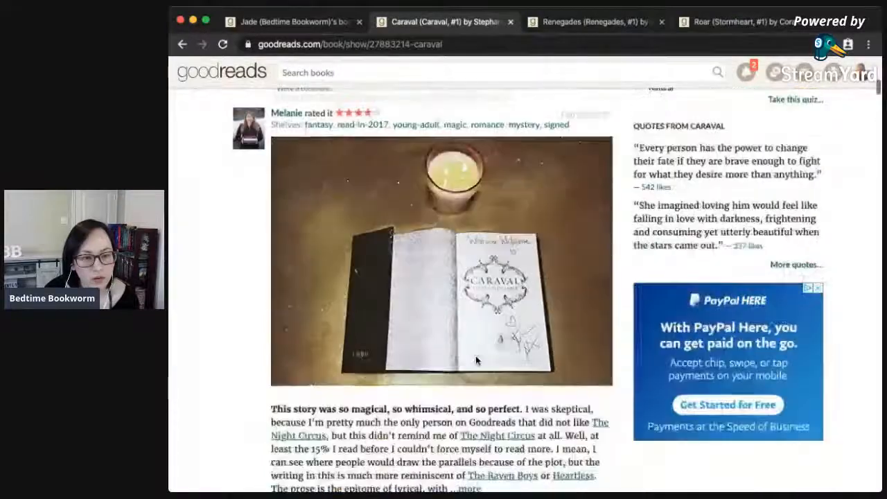
pyautogui.scroll(-4, 476, 357)
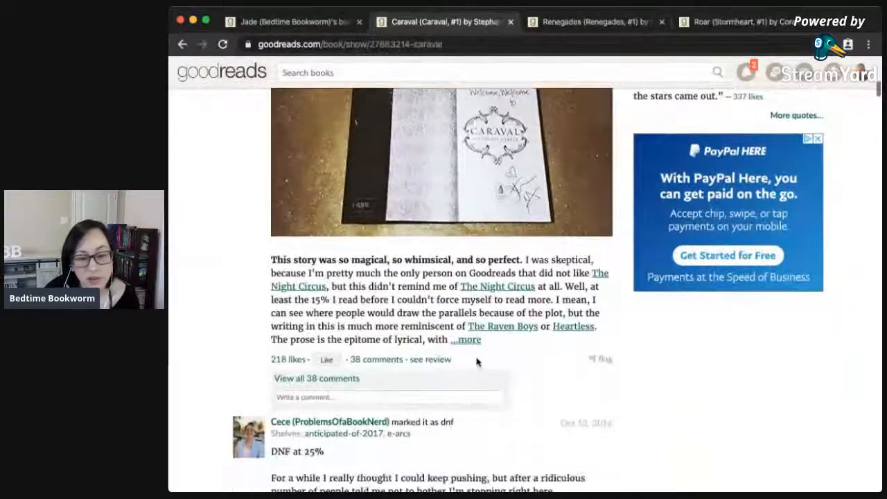
# Continue through the friend reviews of Caraval, weighing the positive ratings against the negative and DNF ones.
pyautogui.scroll(-1, 526, 367)
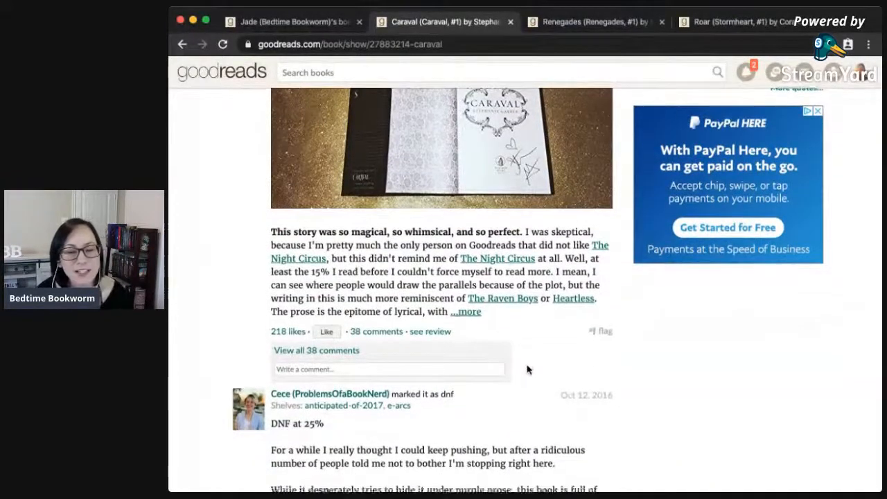
pyautogui.scroll(-1, 526, 369)
pyautogui.scroll(-1, 526, 370)
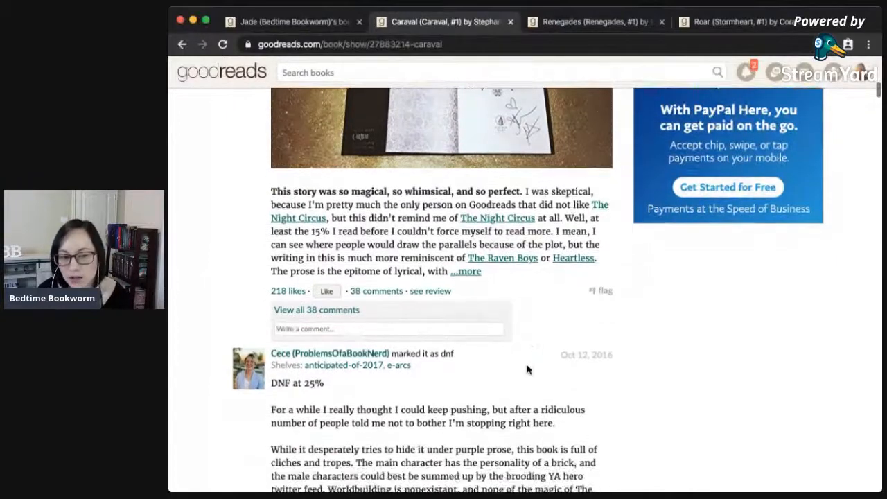
pyautogui.scroll(-3, 526, 369)
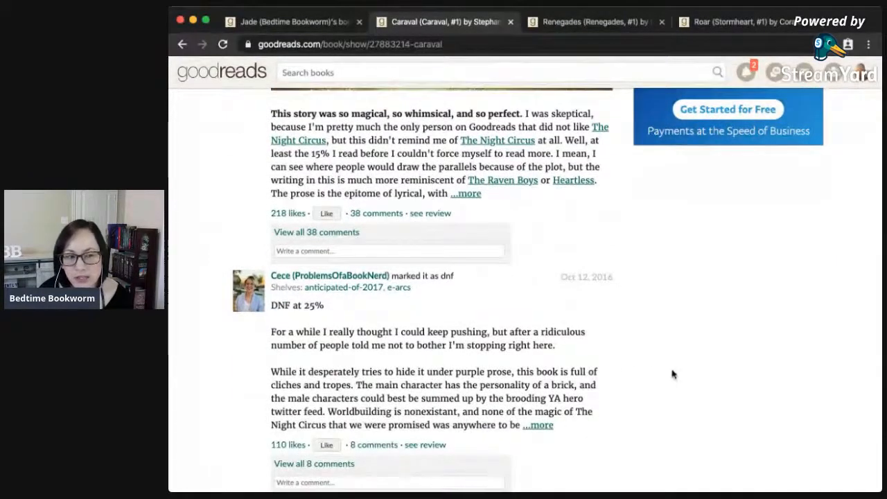
pyautogui.scroll(-7, 672, 374)
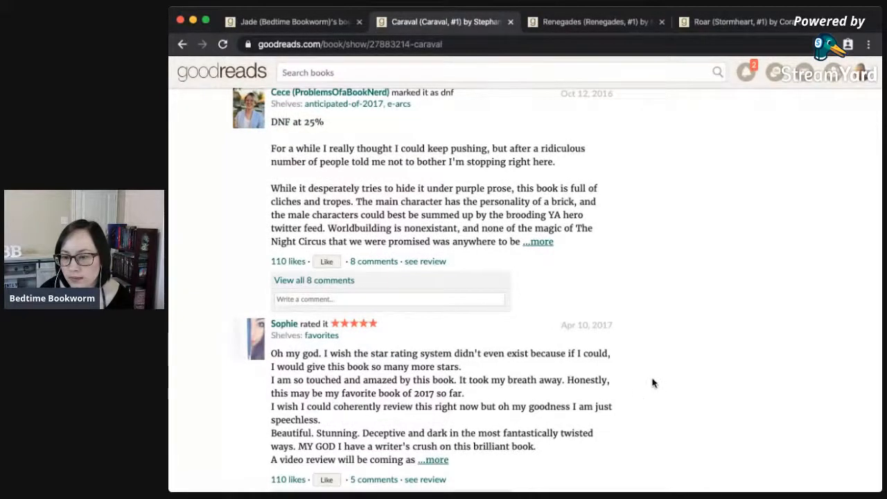
pyautogui.scroll(-9, 681, 375)
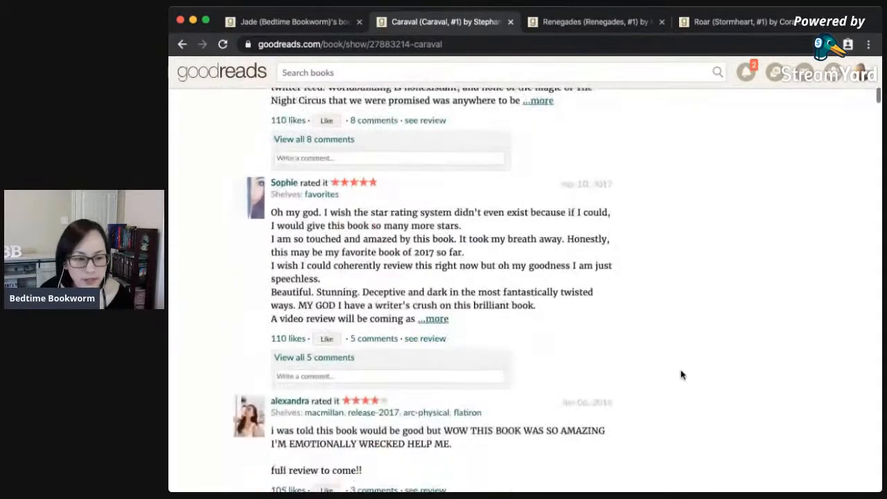
pyautogui.scroll(-1, 681, 375)
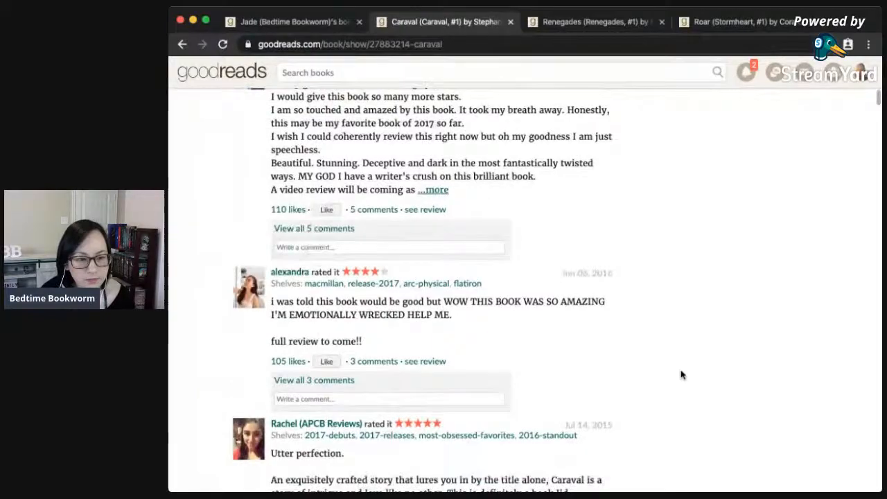
pyautogui.scroll(-12, 534, 366)
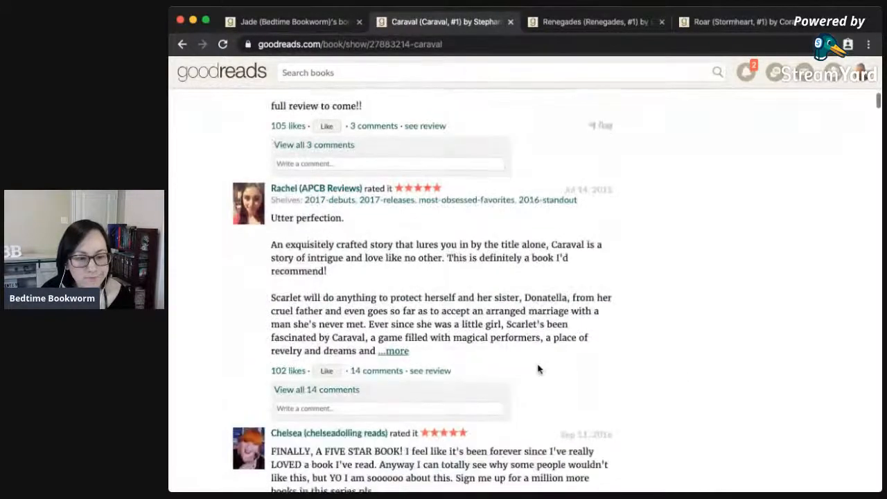
pyautogui.scroll(-11, 537, 367)
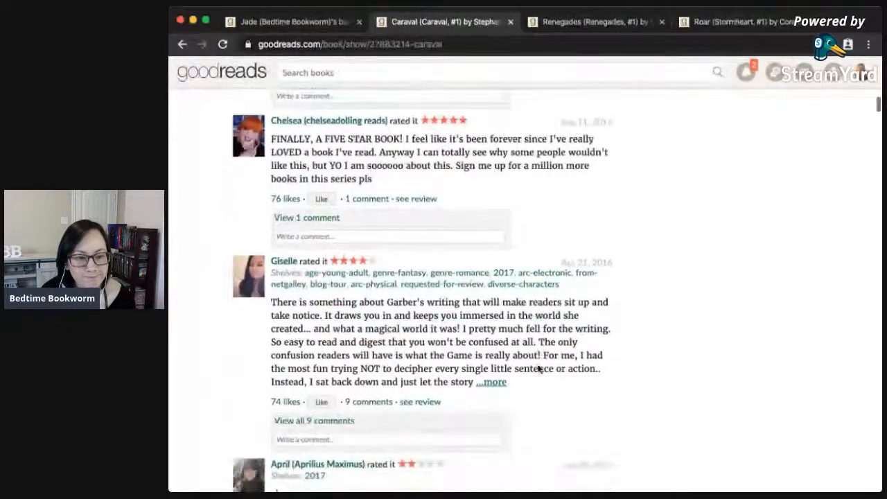
pyautogui.scroll(-5, 537, 369)
pyautogui.scroll(-4, 545, 388)
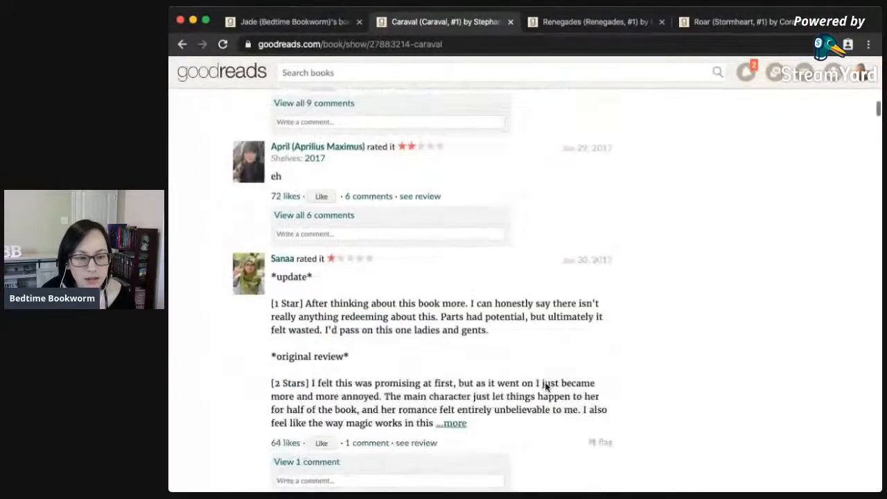
pyautogui.scroll(-5, 547, 410)
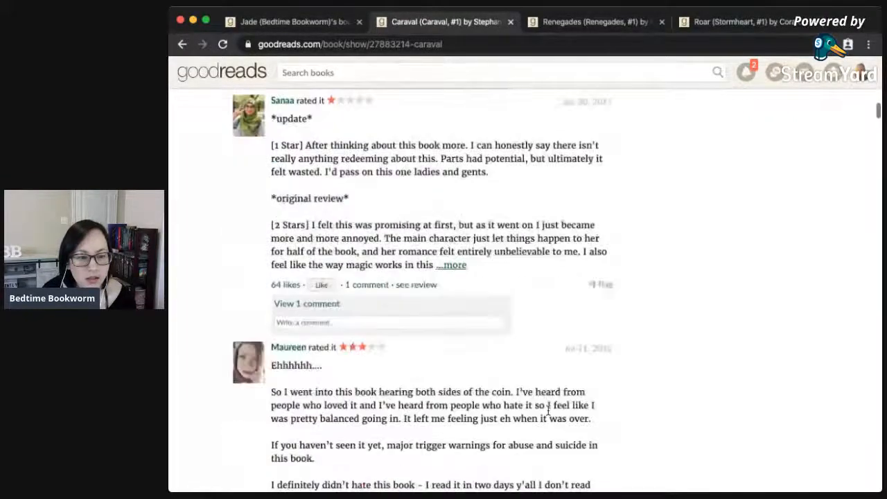
pyautogui.scroll(-7, 547, 410)
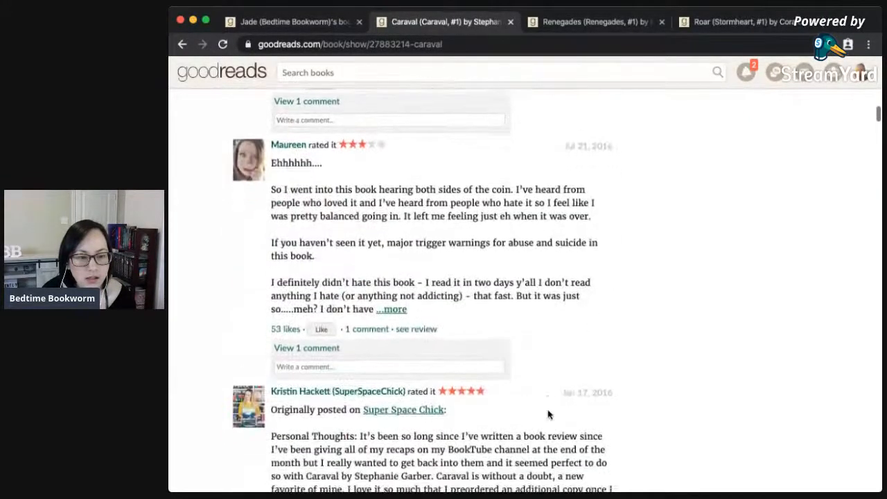
pyautogui.scroll(-2, 547, 414)
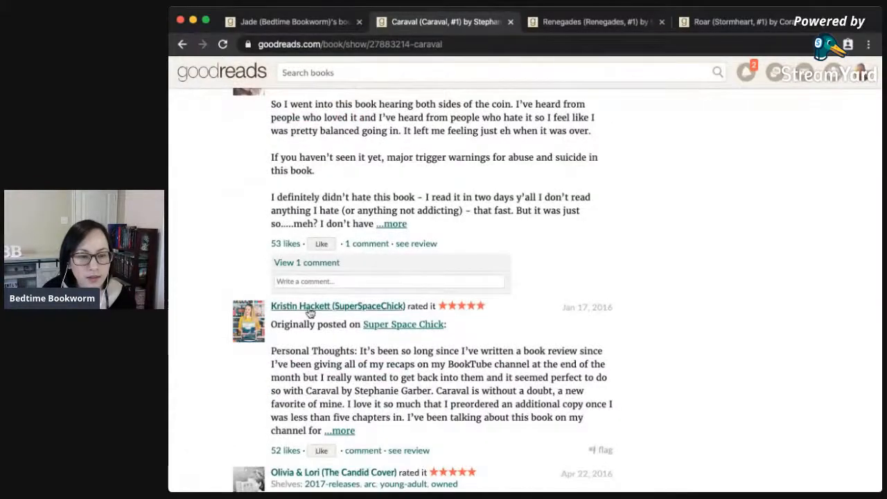
pyautogui.scroll(-6, 397, 324)
# Open the Caraval series page and go to the page of its third book, Finale.
pyautogui.scroll(20, 397, 324)
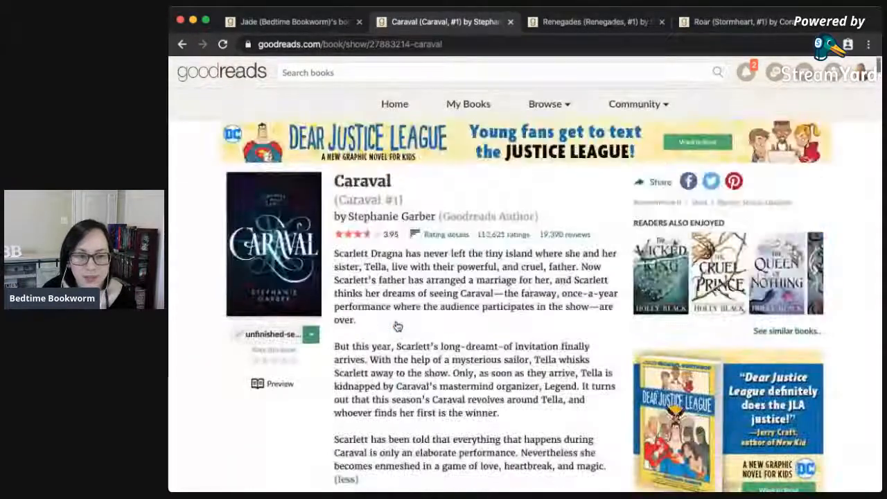
pyautogui.click(374, 201)
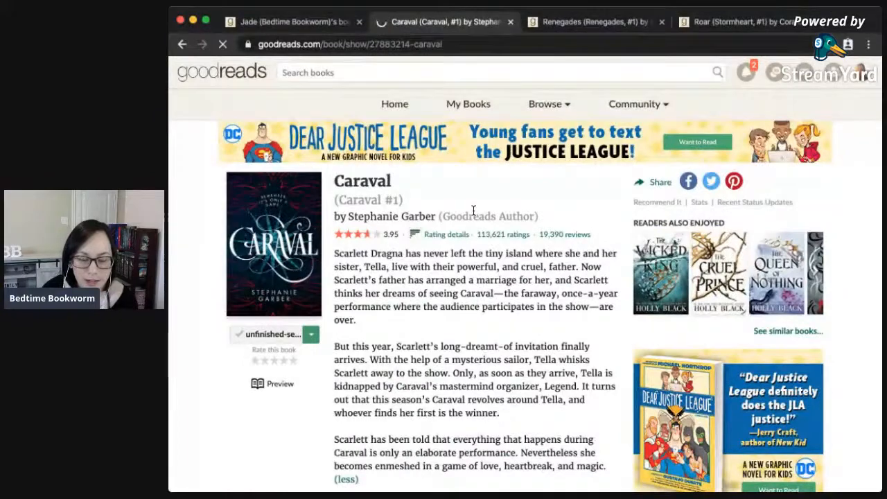
pyautogui.scroll(-2, 485, 337)
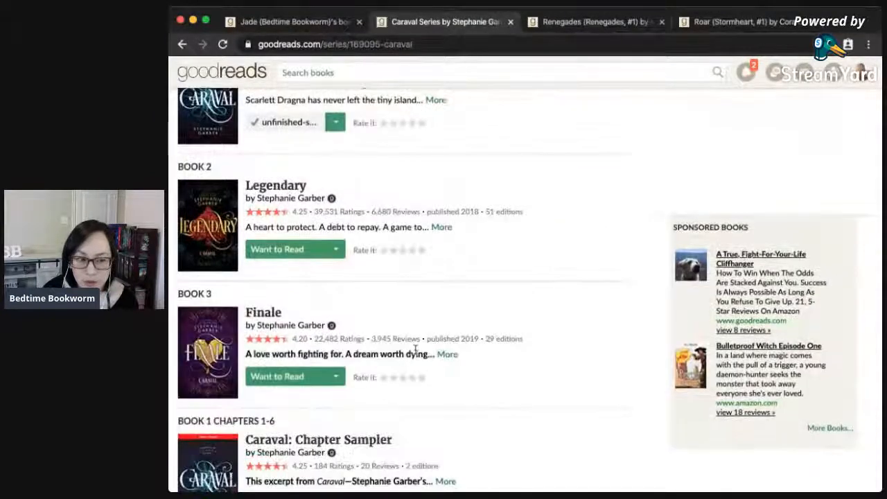
pyautogui.click(271, 315)
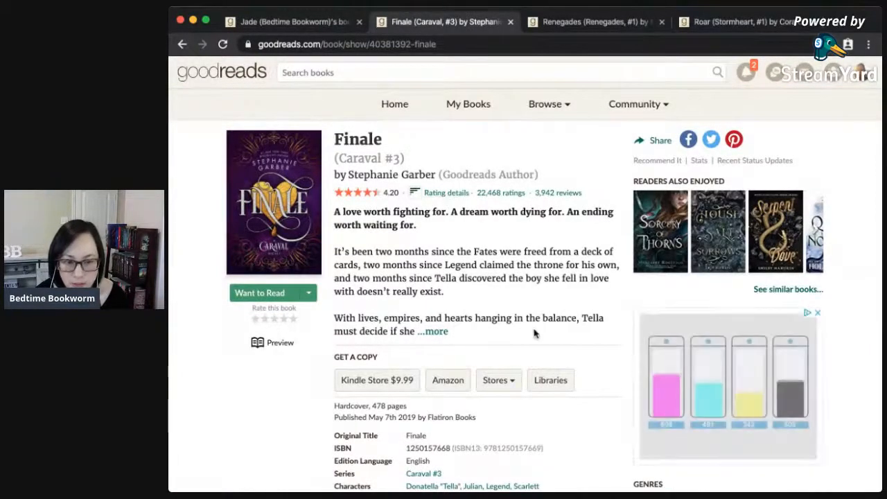
# Read through the friend reviews of Finale, checking their ratings and opinions on how the series ends.
pyautogui.scroll(-1, 534, 334)
pyautogui.scroll(-5, 533, 334)
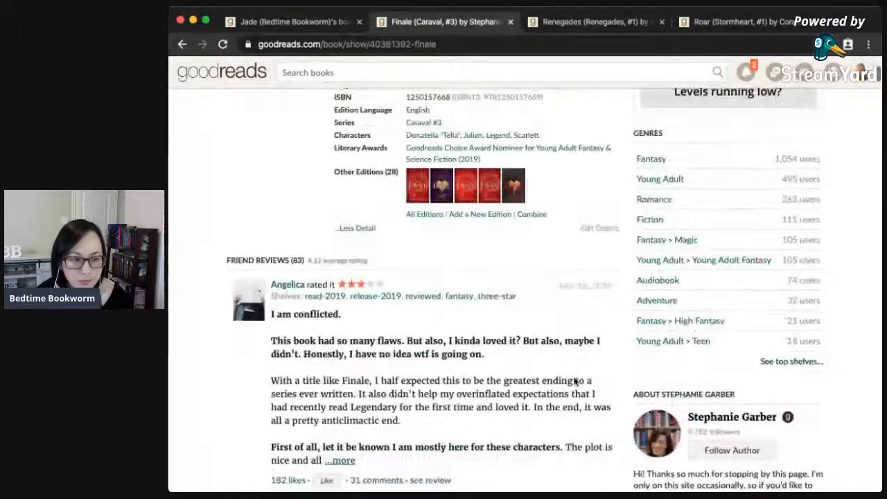
pyautogui.scroll(-3, 480, 396)
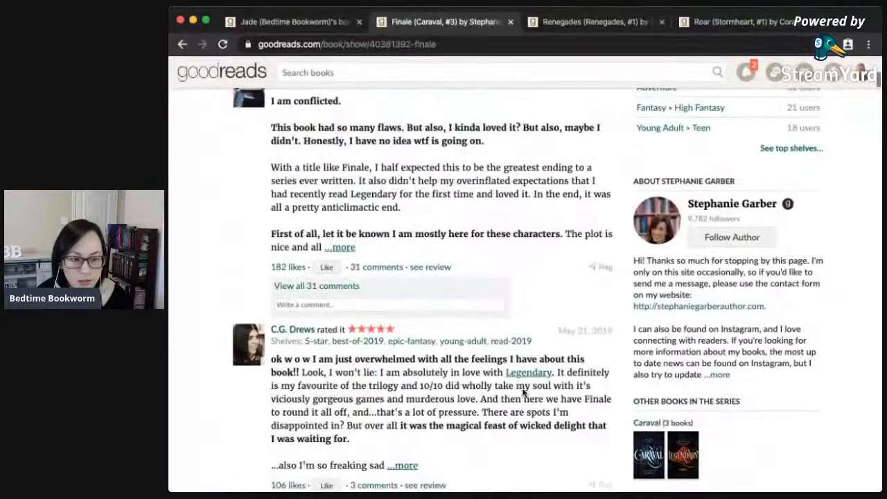
pyautogui.scroll(-5, 469, 424)
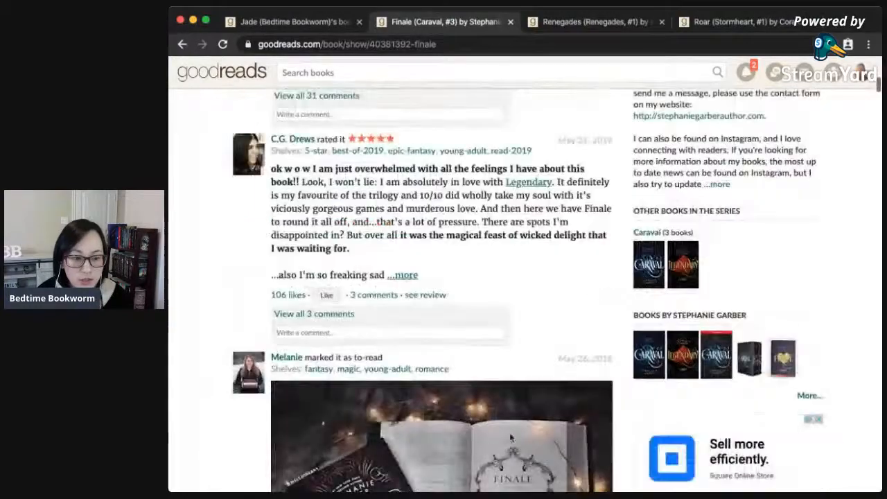
pyautogui.scroll(-4, 529, 438)
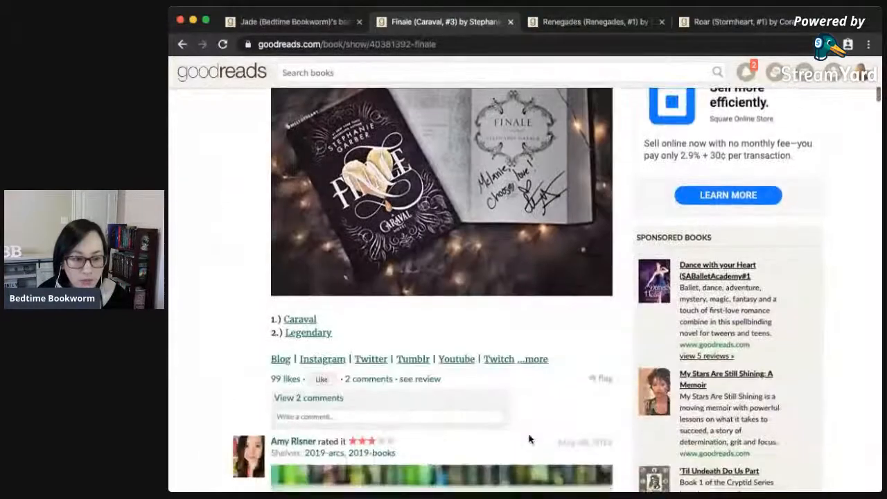
pyautogui.scroll(-5, 528, 439)
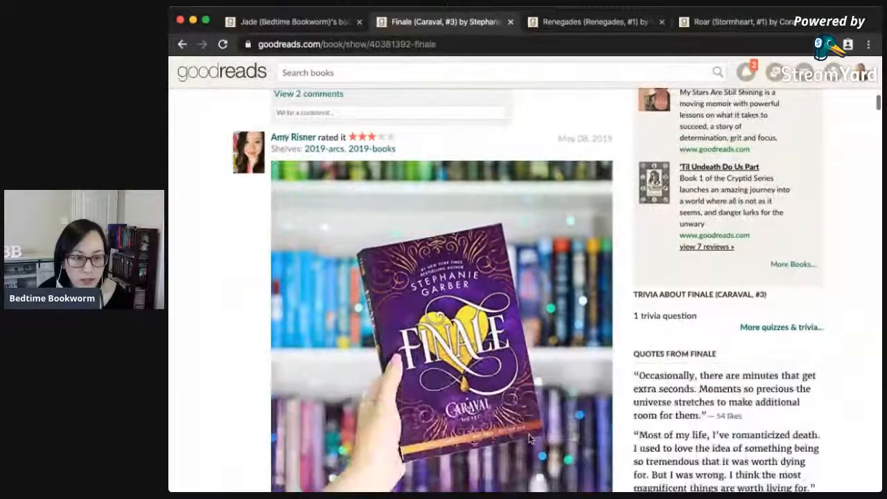
pyautogui.scroll(-4, 529, 437)
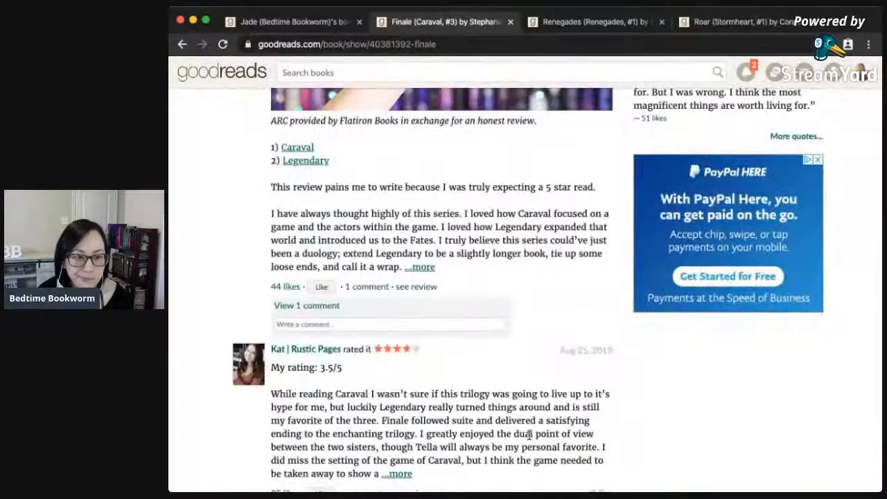
pyautogui.scroll(7, 528, 435)
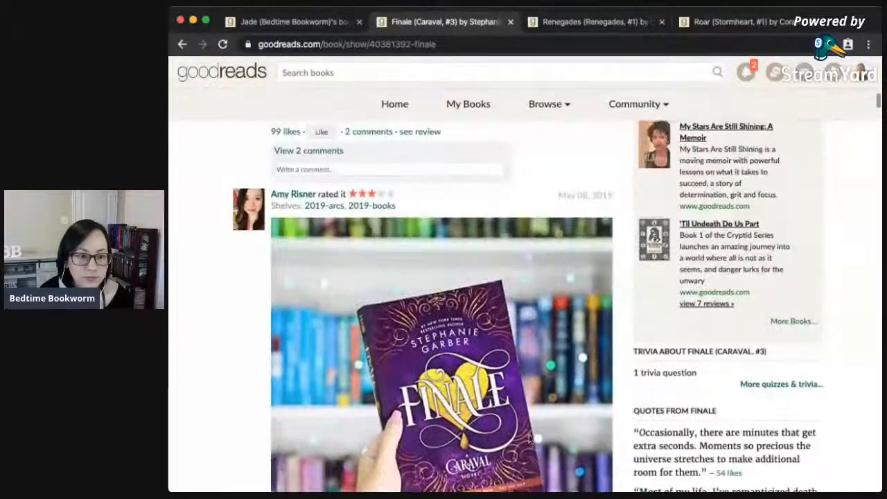
pyautogui.scroll(-5, 529, 438)
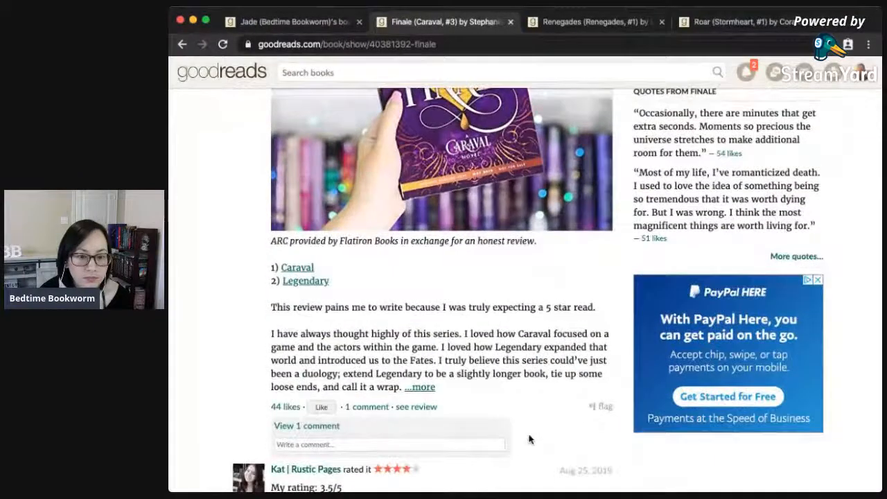
pyautogui.scroll(-7, 529, 439)
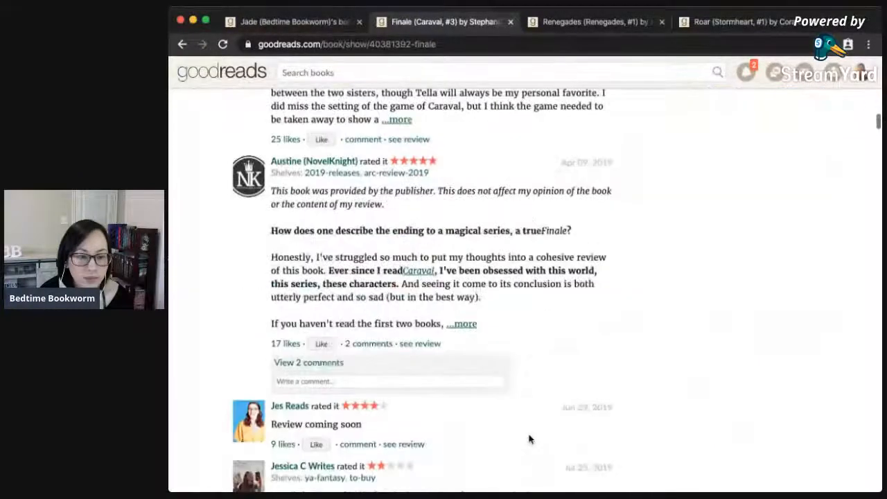
pyautogui.scroll(-4, 529, 439)
# Return to the Caraval series page, move Caraval to the tbr-series shelf and close the page.
pyautogui.scroll(20, 529, 438)
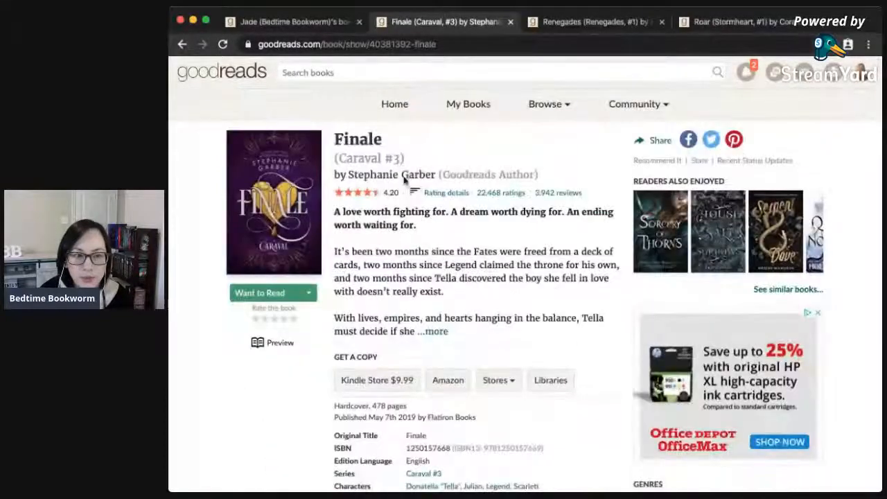
pyautogui.click(389, 159)
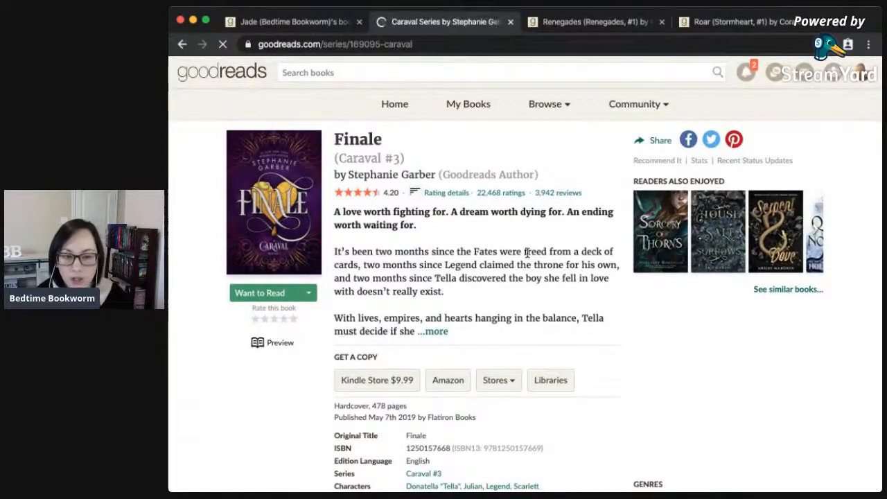
pyautogui.click(336, 272)
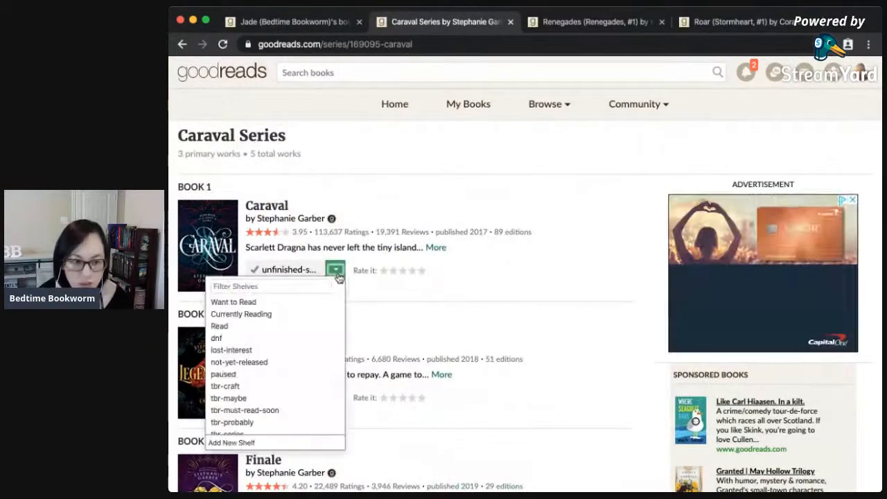
pyautogui.scroll(-1, 305, 403)
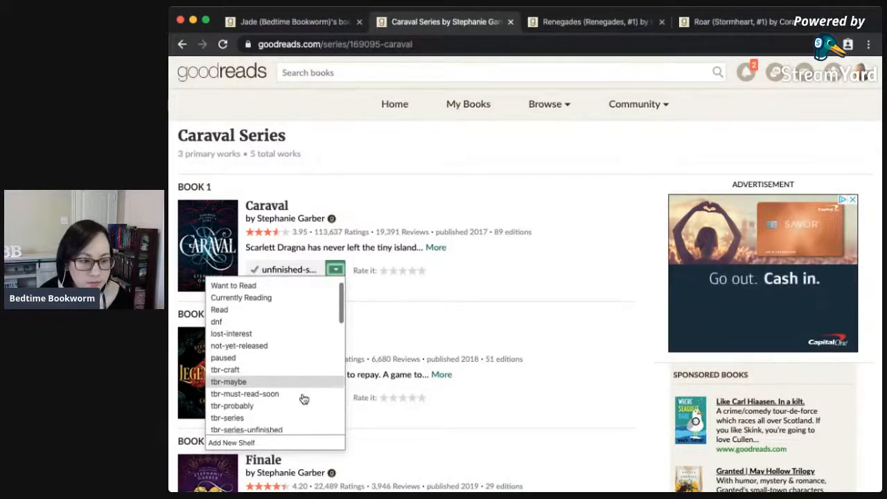
pyautogui.click(303, 415)
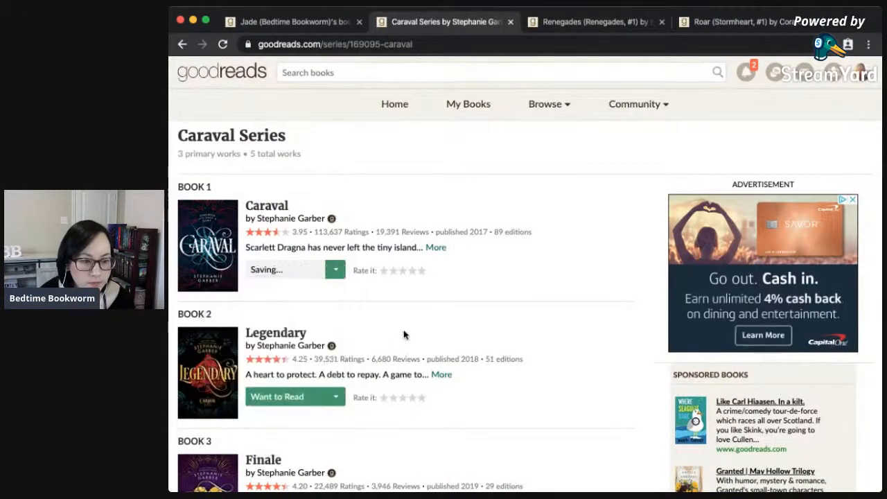
pyautogui.click(509, 22)
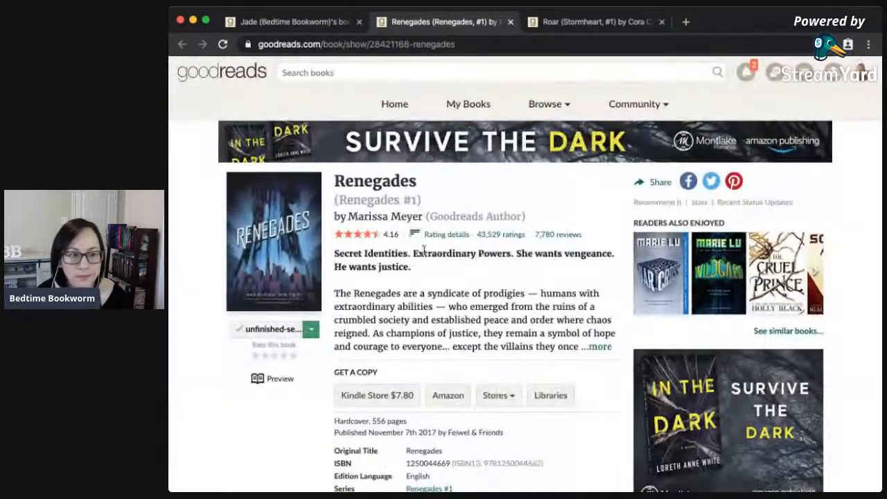
# Open the Renegades series page and look through its three books, checking the description of Supernova.
pyautogui.click(394, 201)
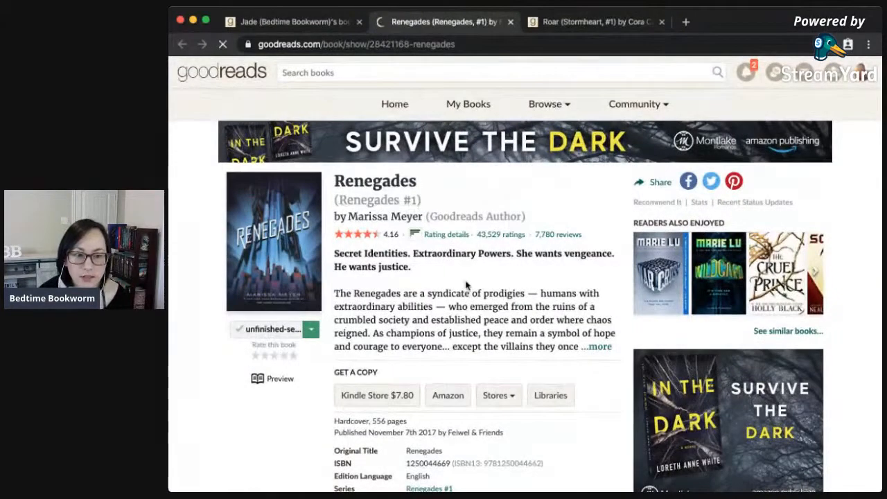
pyautogui.scroll(-3, 519, 323)
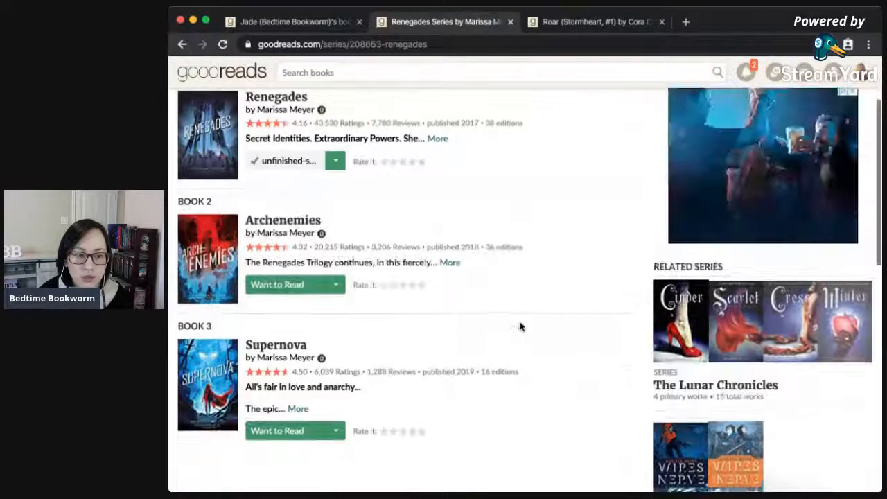
pyautogui.scroll(-1, 488, 385)
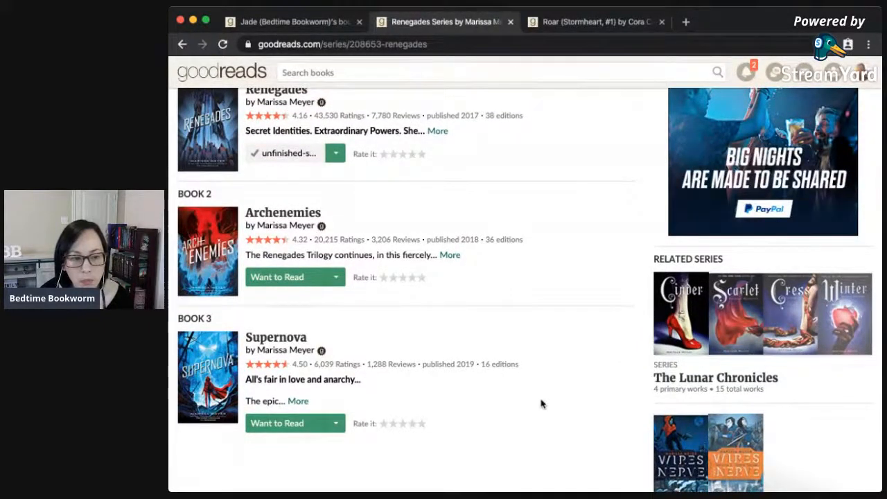
pyautogui.click(298, 402)
pyautogui.moveTo(322, 402); pyautogui.dragTo(263, 402)
pyautogui.click(335, 401)
pyautogui.scroll(3, 389, 277)
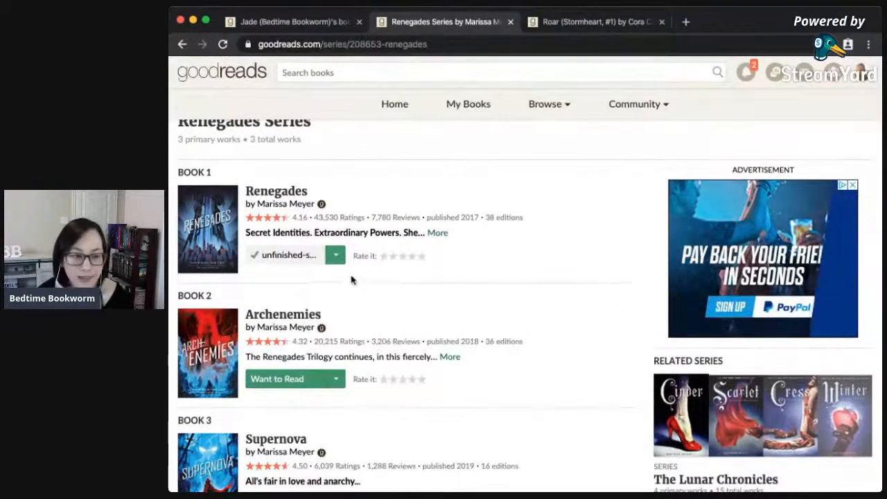
# Move Renegades to the tbr-series shelf and close the series page.
pyautogui.click(334, 258)
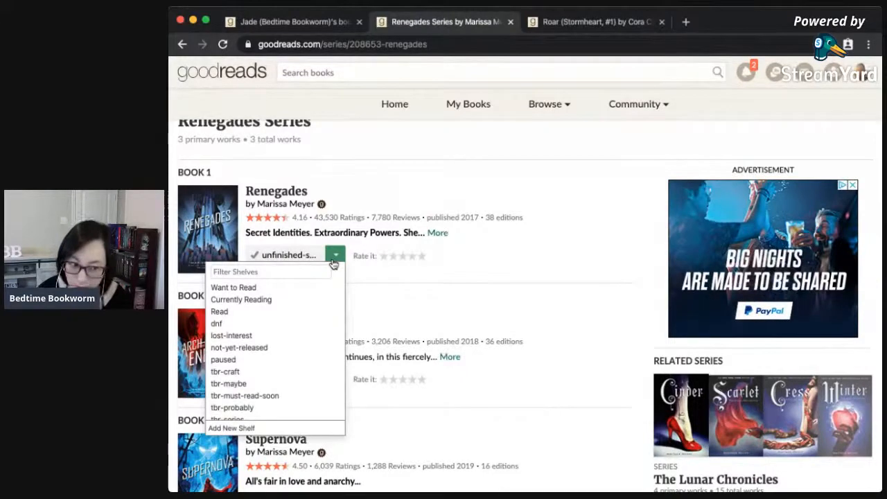
pyautogui.scroll(-2, 316, 356)
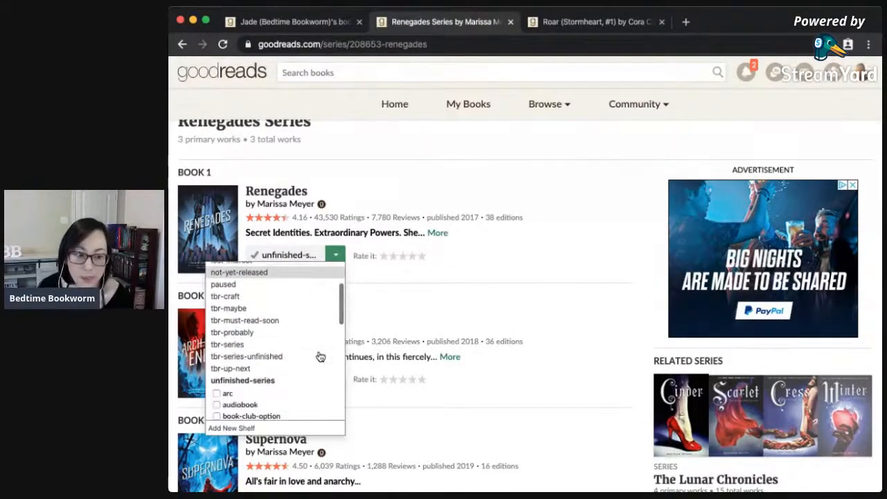
pyautogui.click(285, 349)
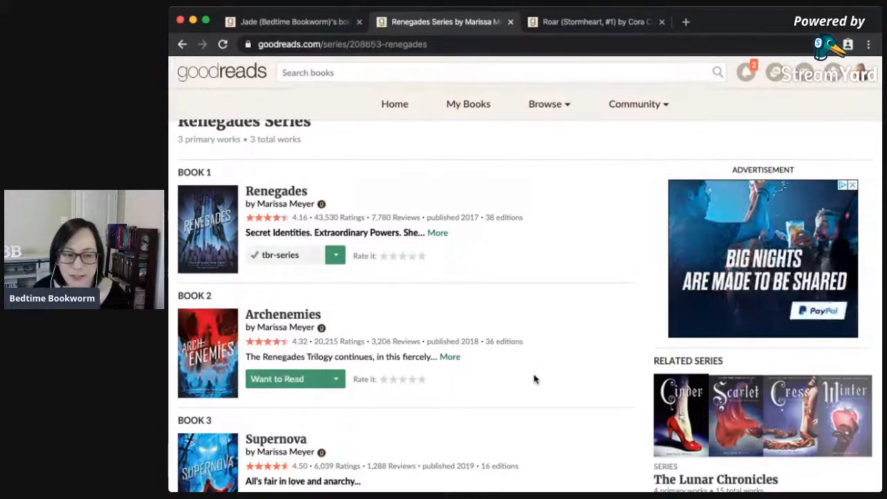
pyautogui.scroll(-1, 532, 377)
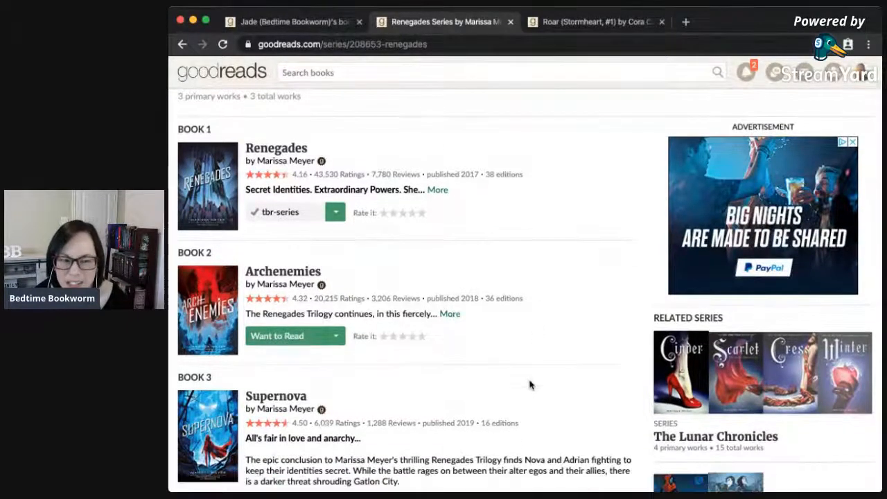
pyautogui.scroll(-1, 493, 359)
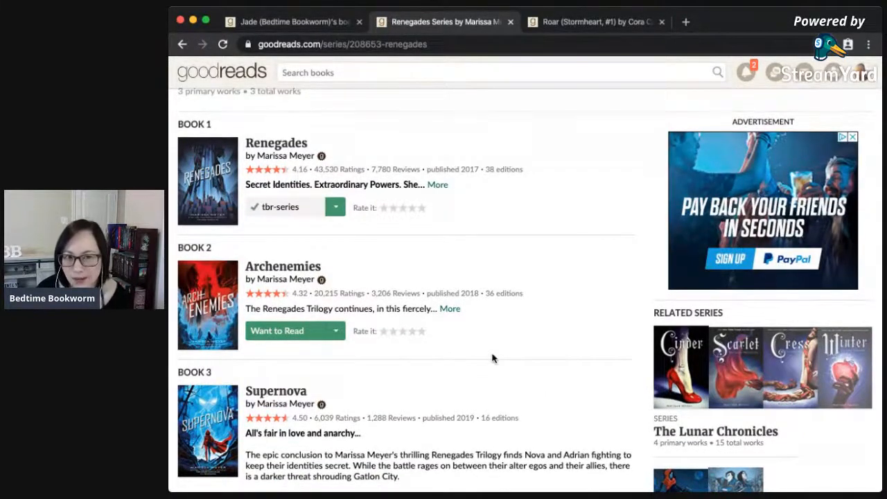
pyautogui.scroll(2, 490, 346)
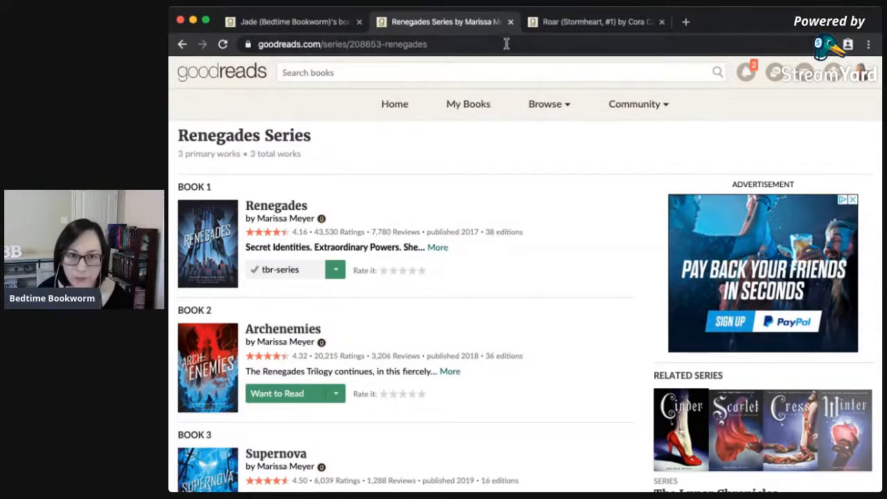
pyautogui.click(510, 23)
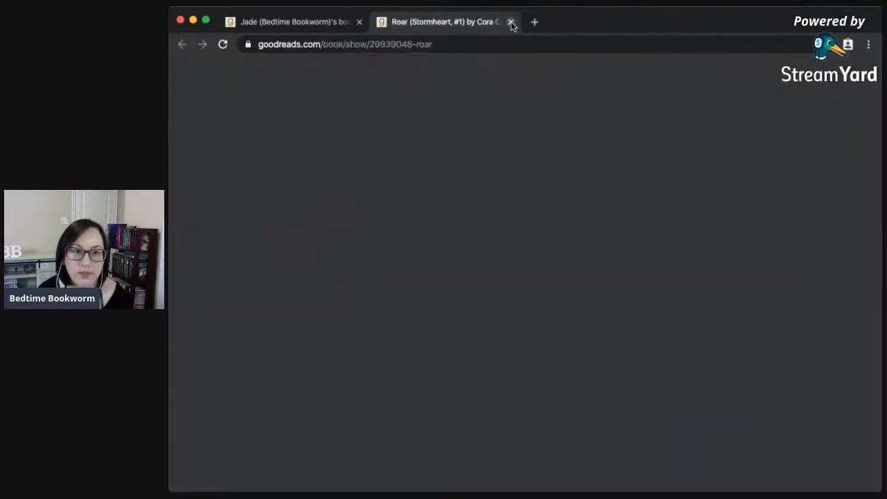
# Open the Stormheart series page from Roar, look through its three books and return to Roar's page.
pyautogui.click(393, 219)
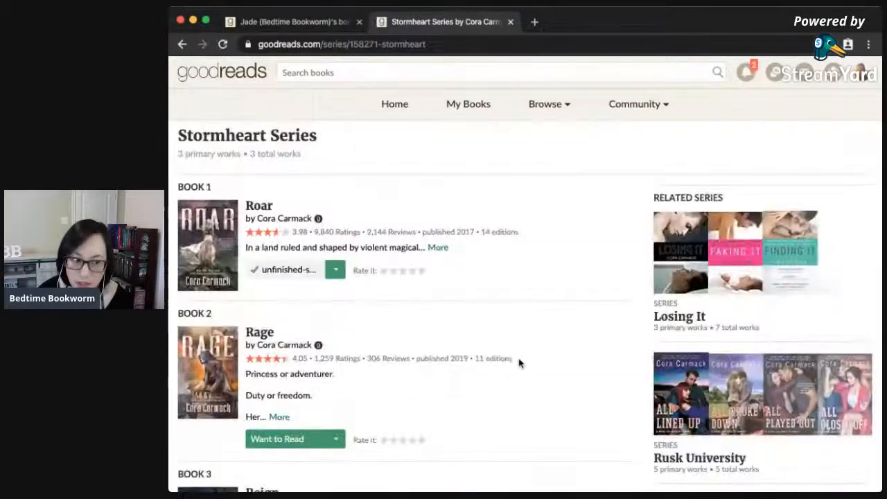
pyautogui.scroll(-2, 508, 372)
pyautogui.scroll(-2, 508, 373)
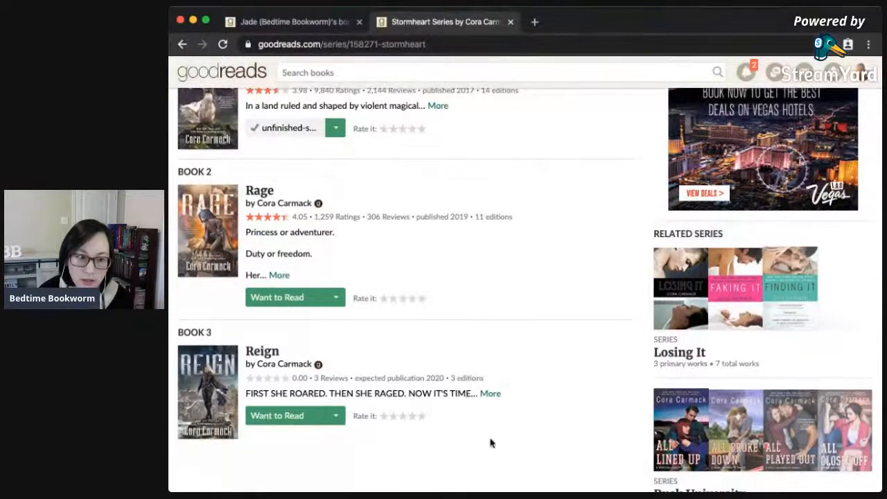
pyautogui.scroll(3, 485, 433)
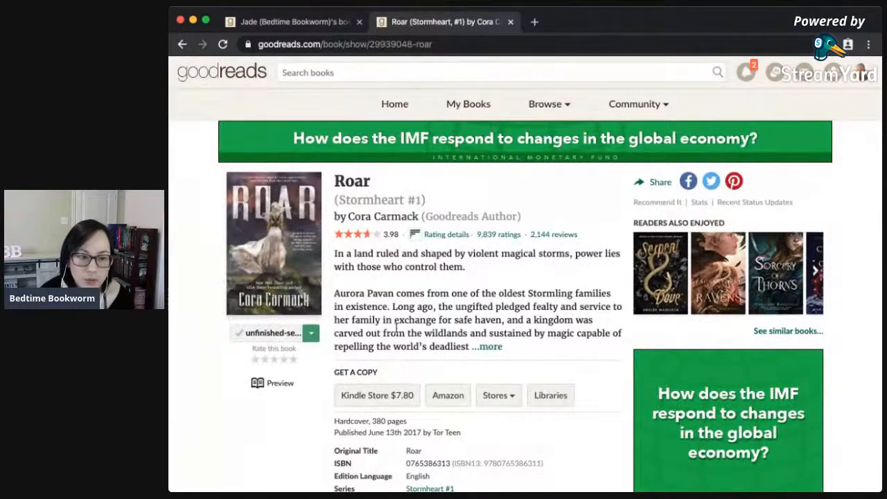
# Add Roar to the genre-fantasy shelf, move it to the tbr-series-unfinished shelf and close its page.
pyautogui.scroll(-1, 313, 358)
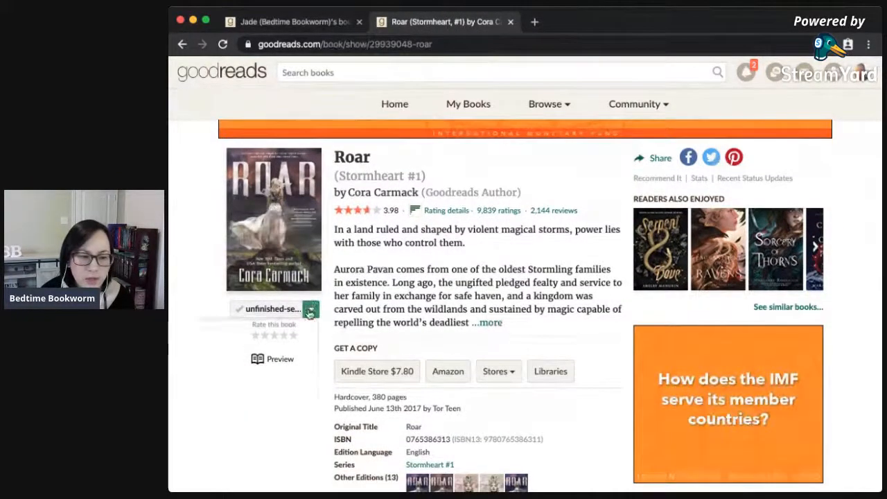
pyautogui.click(310, 309)
pyautogui.scroll(-6, 284, 396)
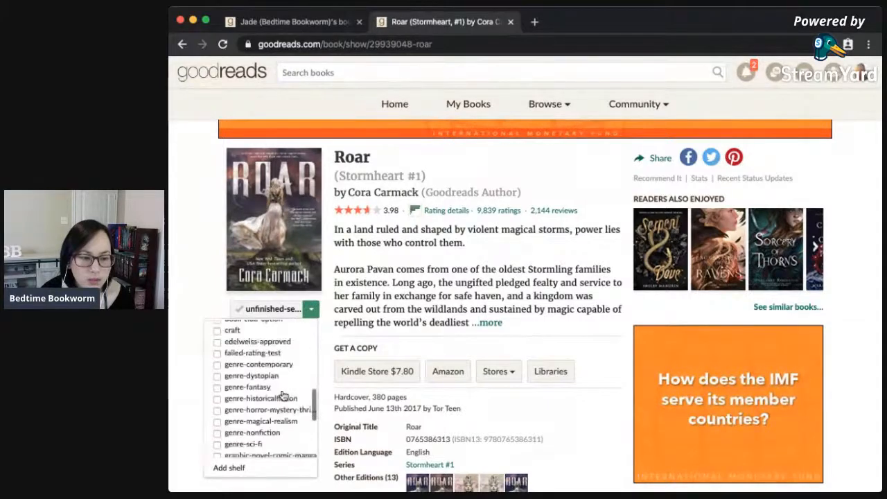
pyautogui.scroll(-1, 277, 418)
pyautogui.scroll(-1, 277, 420)
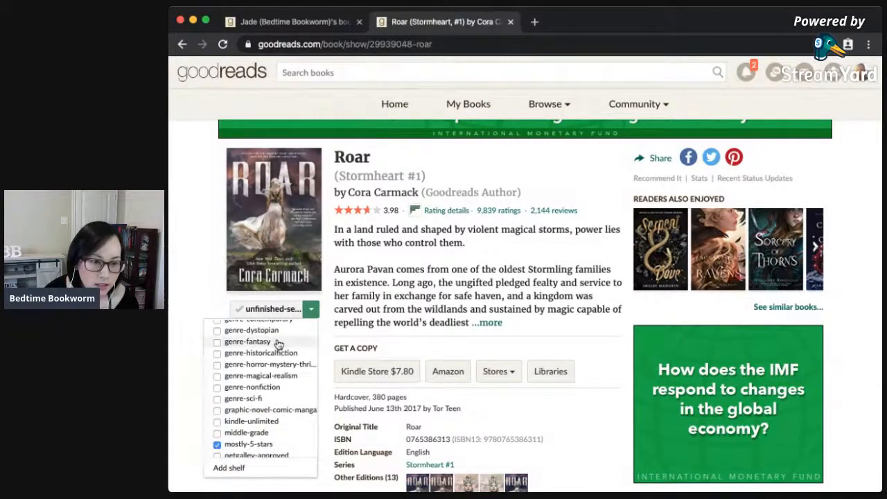
pyautogui.scroll(-1, 534, 326)
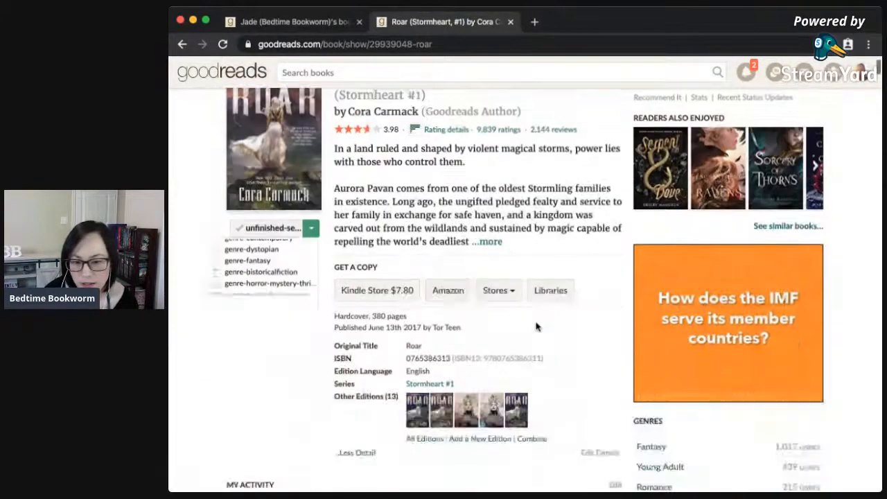
pyautogui.click(310, 228)
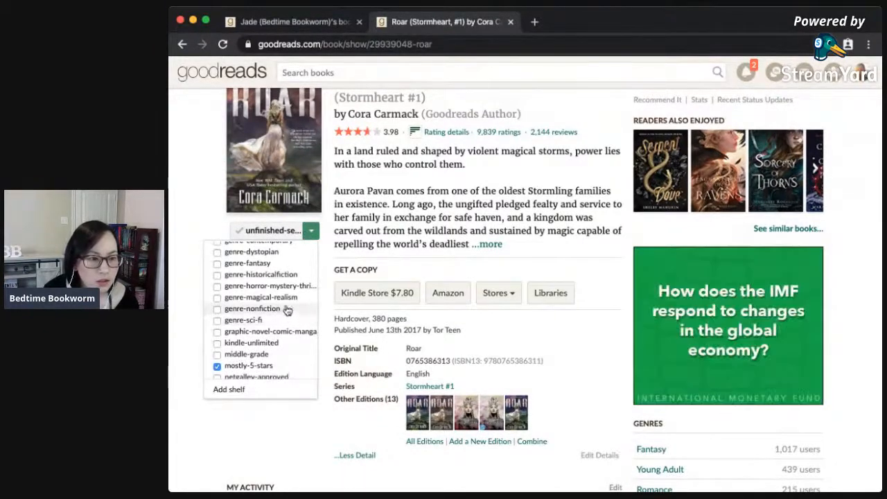
pyautogui.click(277, 263)
pyautogui.scroll(5, 281, 325)
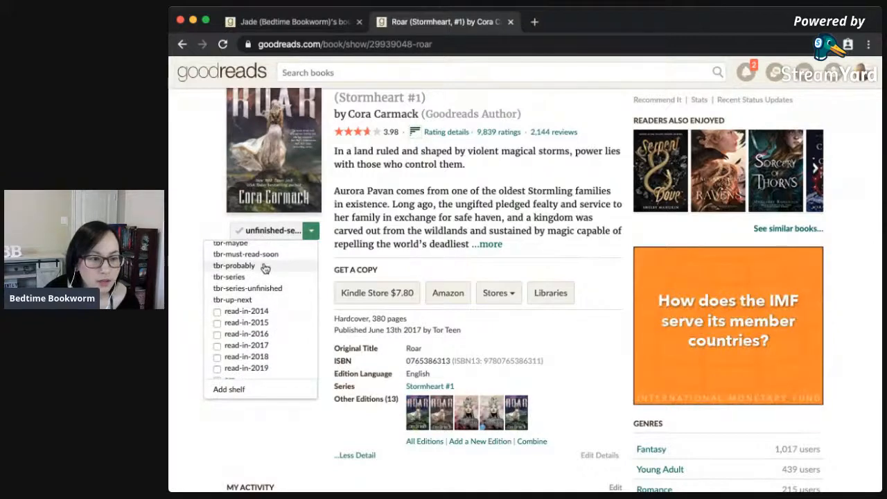
pyautogui.click(262, 290)
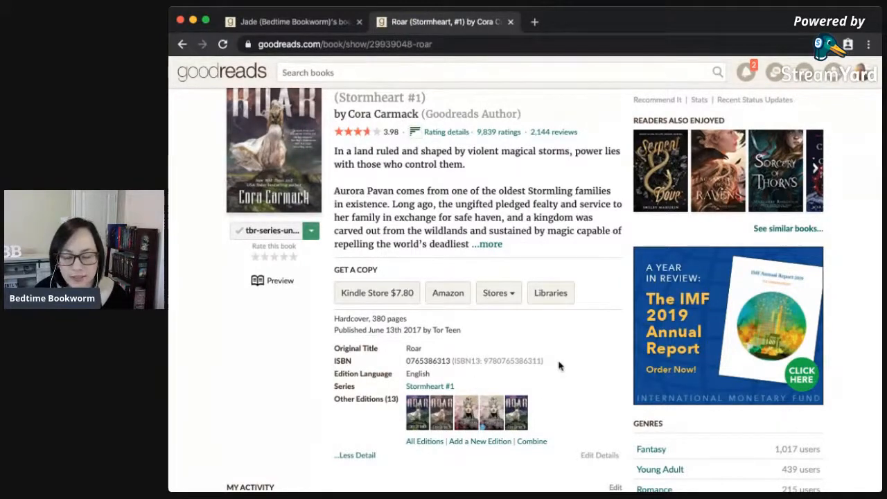
pyautogui.scroll(-1, 610, 362)
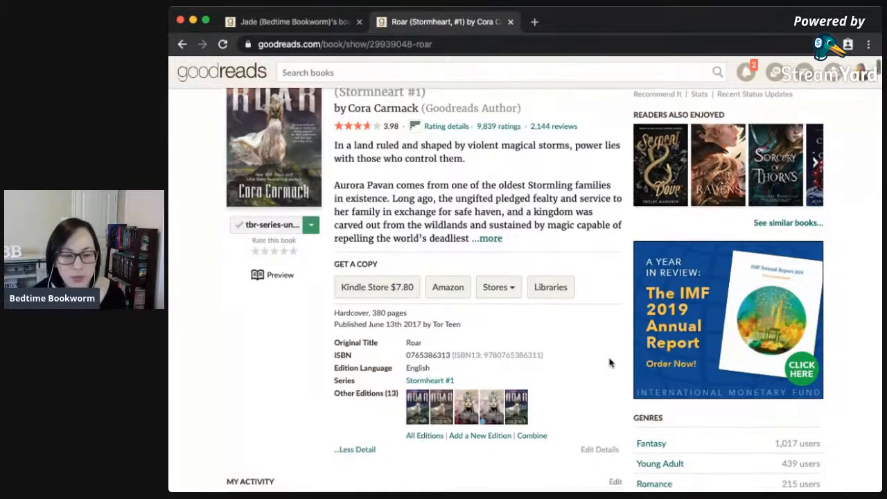
pyautogui.scroll(3, 609, 362)
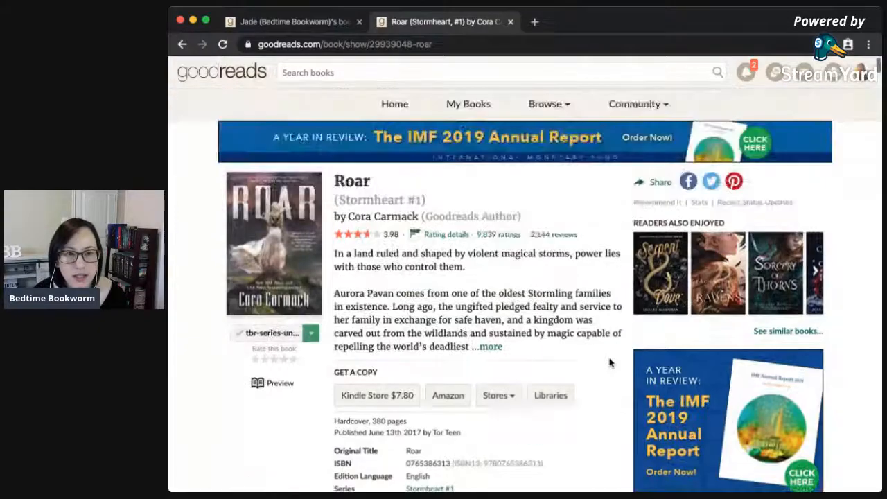
pyautogui.click(510, 23)
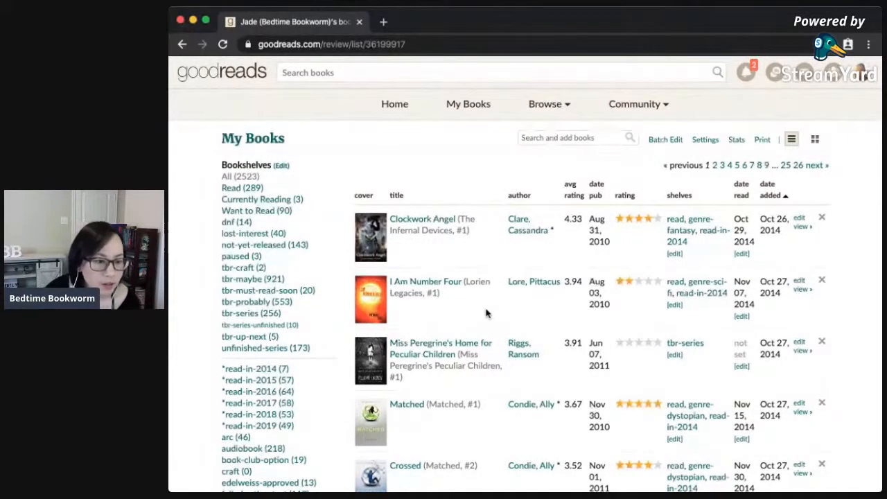
# From the unfinished-series shelf, open Nemesis, The Waking Land, The Gentleman's Guide to Vice and Virtue and Song of the Current in separate tabs.
pyautogui.click(274, 348)
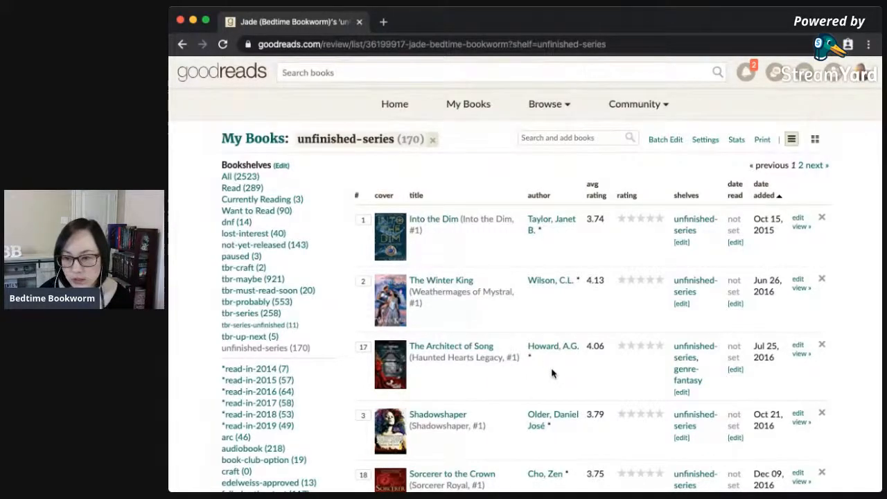
pyautogui.scroll(-3, 567, 377)
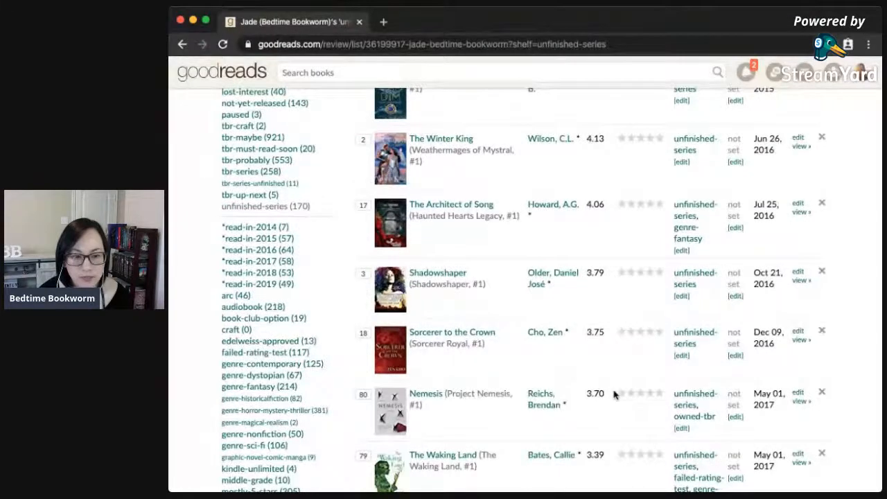
pyautogui.scroll(-1, 613, 394)
pyautogui.scroll(-2, 541, 396)
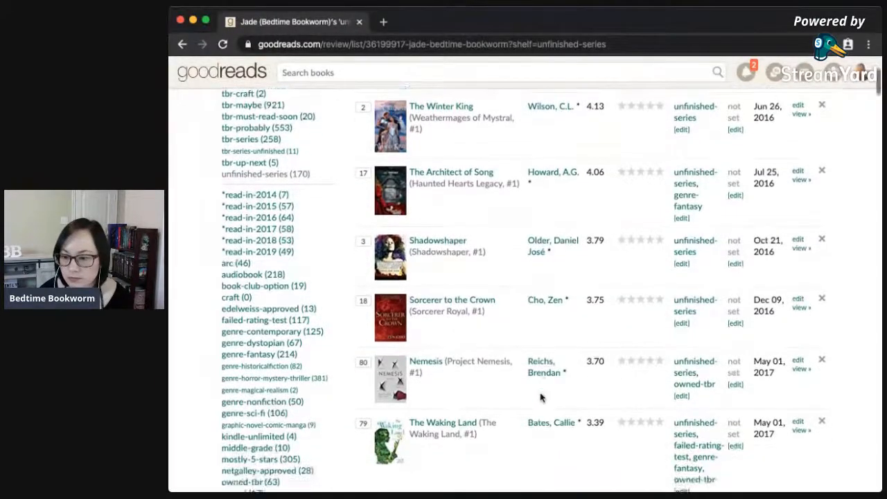
pyautogui.click(431, 295)
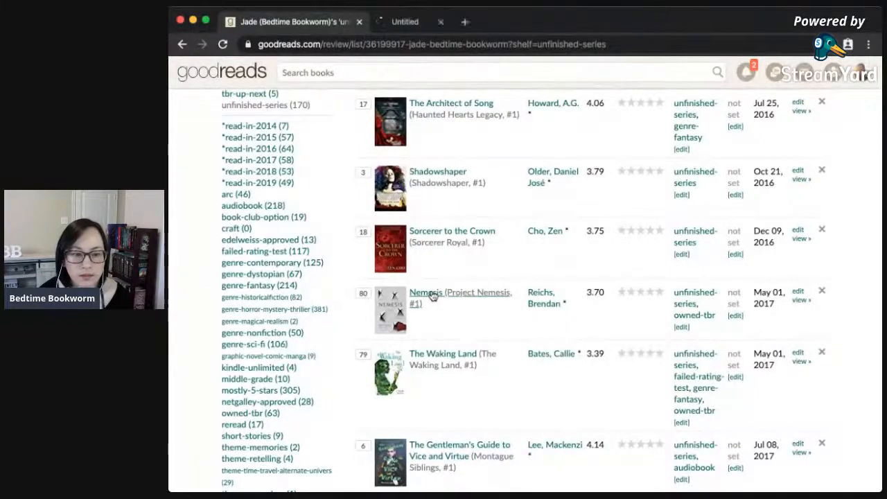
pyautogui.keyDown('super'); pyautogui.click(431, 372); pyautogui.keyUp('super')
pyautogui.scroll(-2, 433, 380)
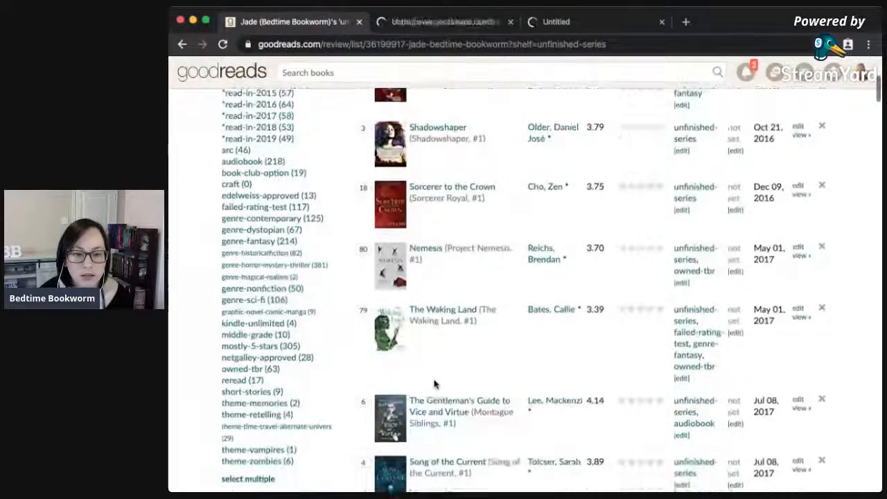
pyautogui.keyDown('super'); pyautogui.click(437, 386); pyautogui.keyUp('super')
pyautogui.keyDown('super'); pyautogui.click(434, 425); pyautogui.keyUp('super')
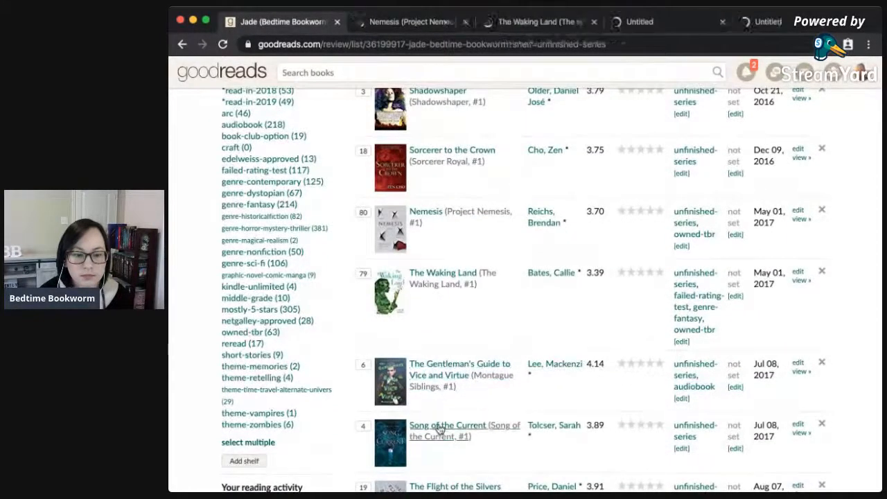
# Open Frostblood and Want from the unfinished-series shelf in separate tabs.
pyautogui.scroll(-2, 436, 427)
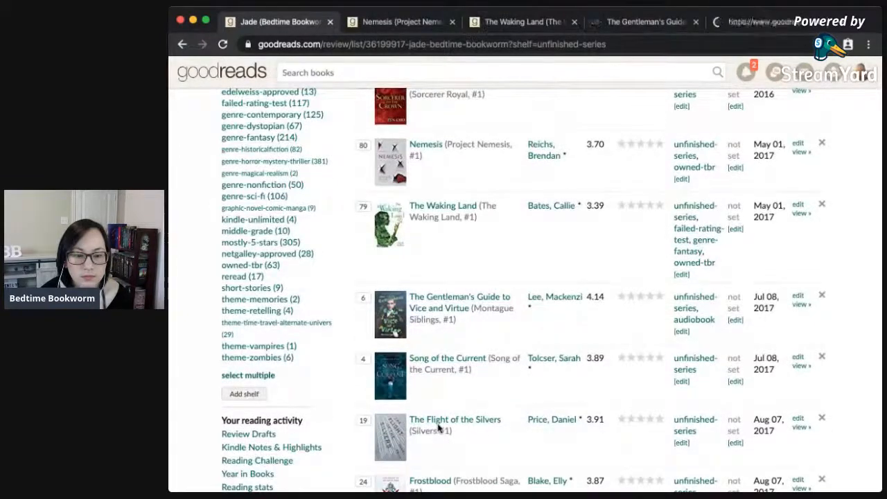
pyautogui.scroll(-1, 439, 429)
pyautogui.keyDown('super'); pyautogui.click(484, 438); pyautogui.keyUp('super')
pyautogui.scroll(-1, 483, 439)
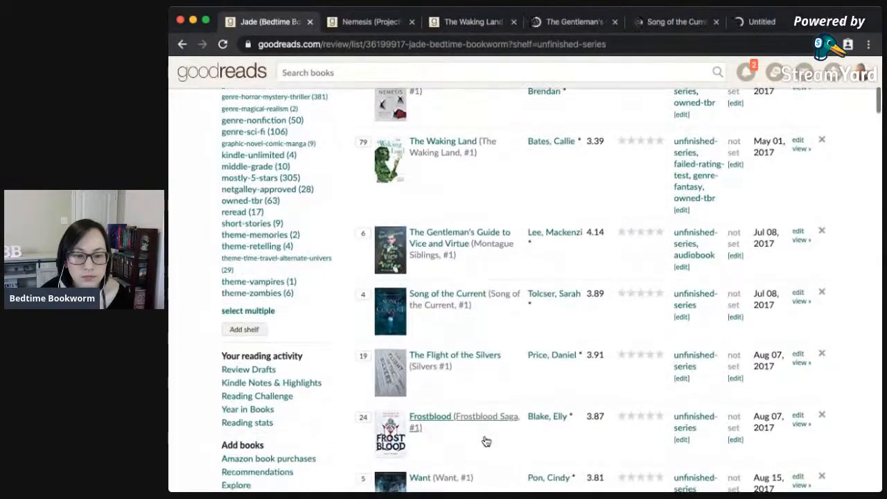
pyautogui.keyDown('super'); pyautogui.click(461, 464); pyautogui.keyUp('super')
# Go to the Nemesis page, open the Project Nemesis series page and look through its three books.
pyautogui.click(341, 23)
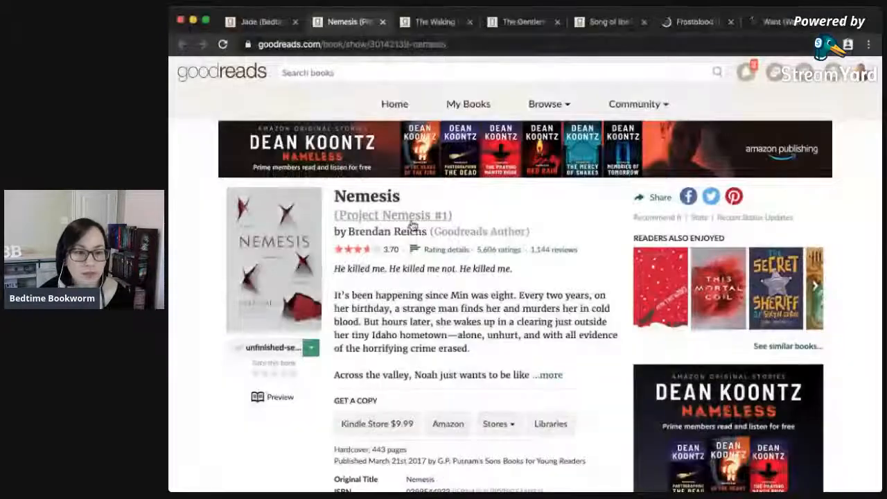
pyautogui.click(410, 220)
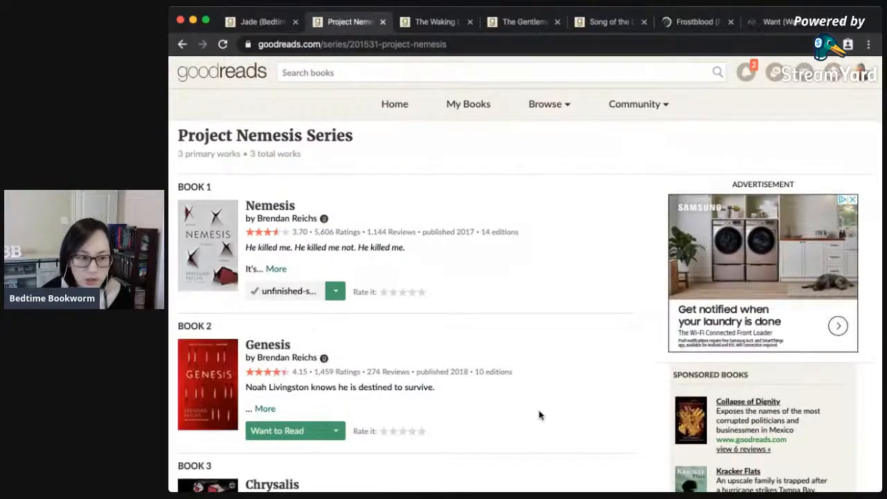
pyautogui.scroll(-3, 540, 414)
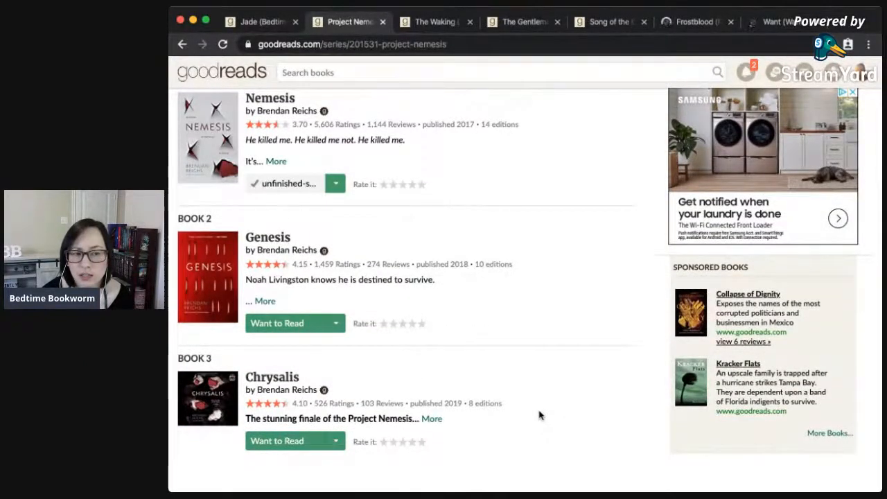
pyautogui.scroll(1, 540, 415)
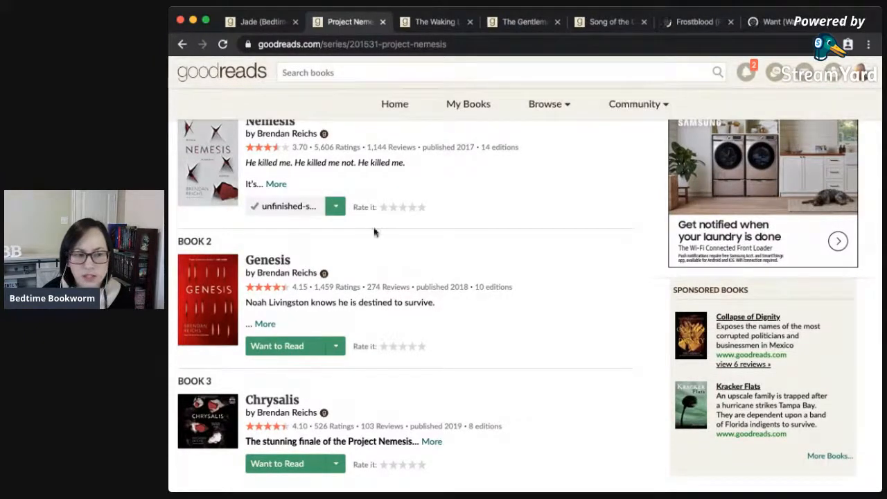
pyautogui.click(335, 206)
pyautogui.scroll(-3, 322, 324)
pyautogui.scroll(-5, 322, 323)
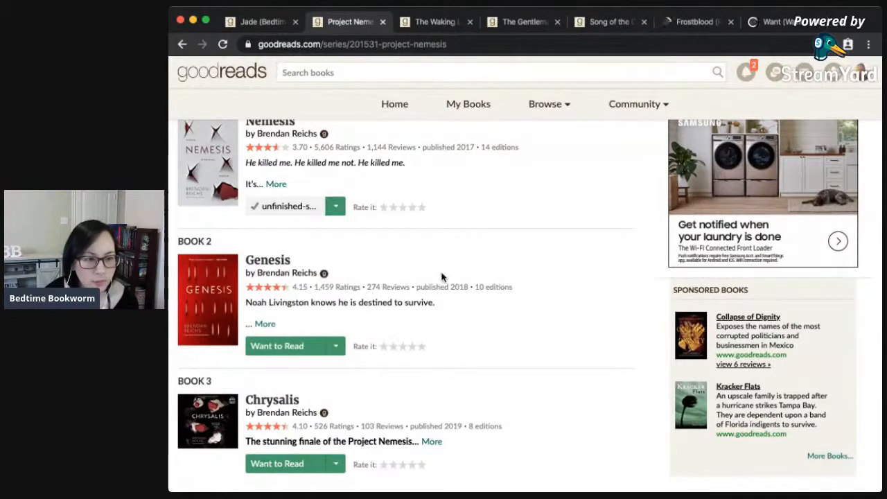
pyautogui.scroll(-3, 524, 386)
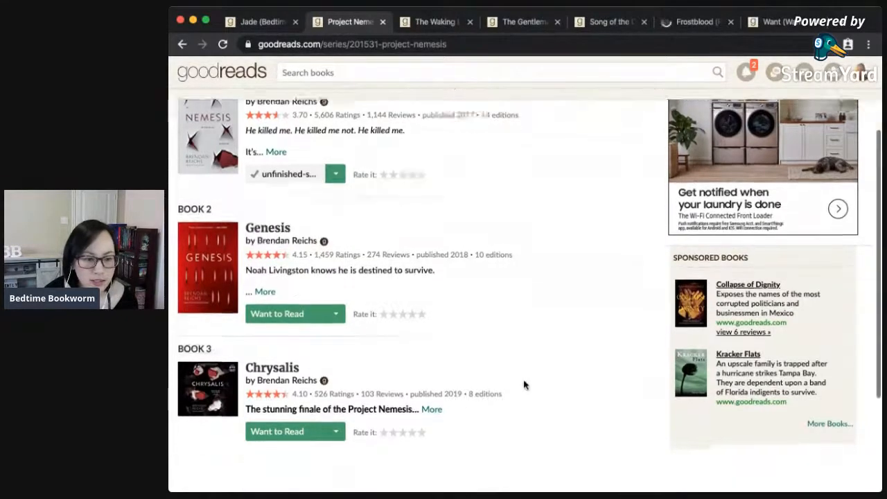
pyautogui.scroll(3, 525, 386)
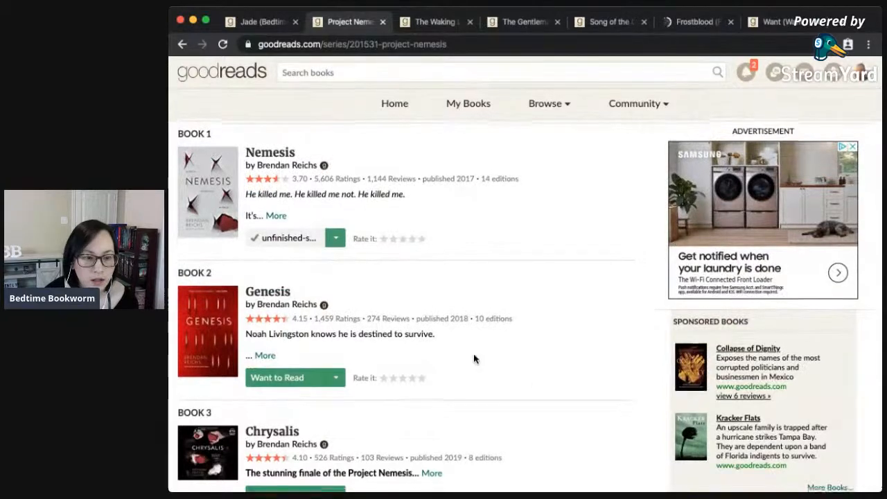
# Open the Chrysalis page from the Project Nemesis series list and read its description and friend reviews.
pyautogui.scroll(-3, 475, 358)
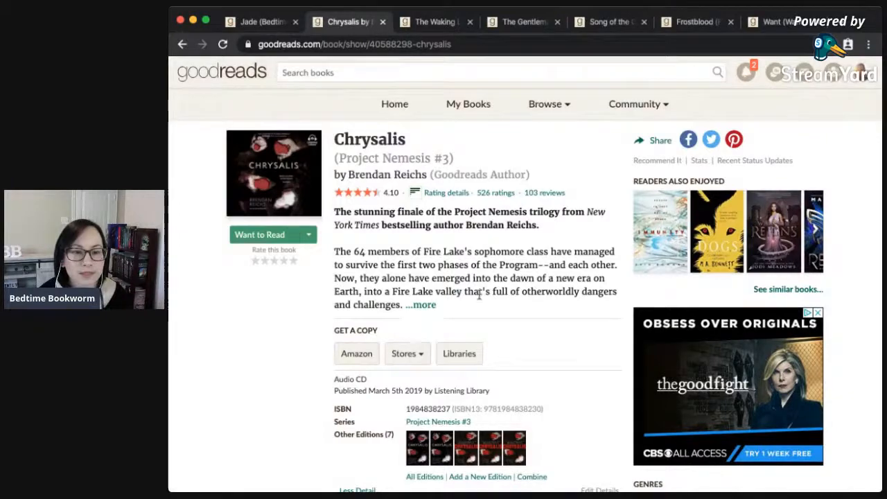
pyautogui.scroll(-1, 559, 329)
pyautogui.scroll(-5, 560, 333)
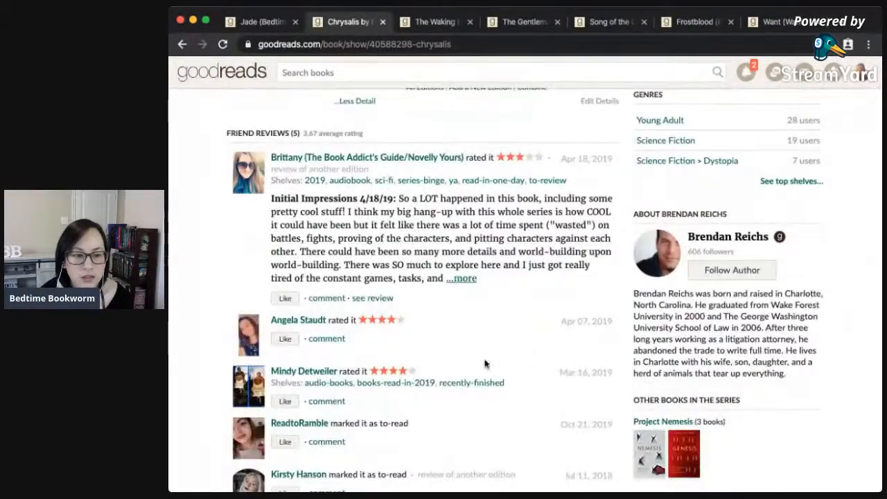
pyautogui.scroll(-5, 482, 359)
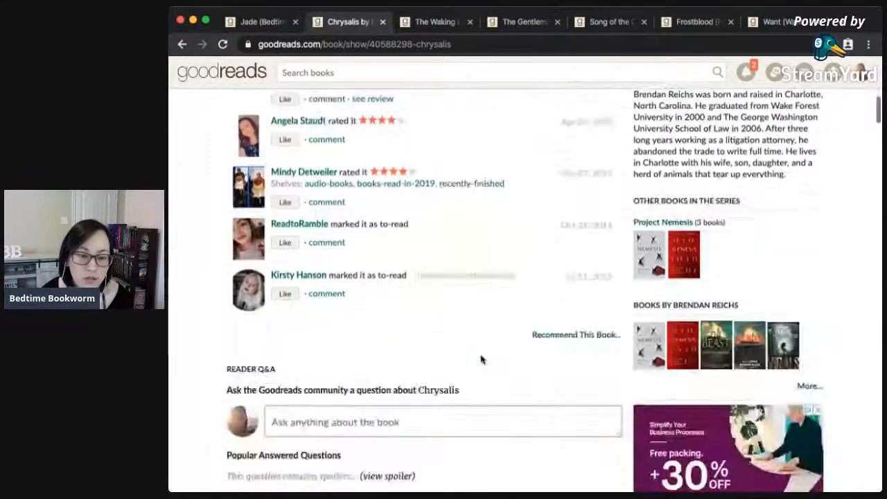
pyautogui.scroll(-3, 481, 359)
pyautogui.scroll(15, 479, 358)
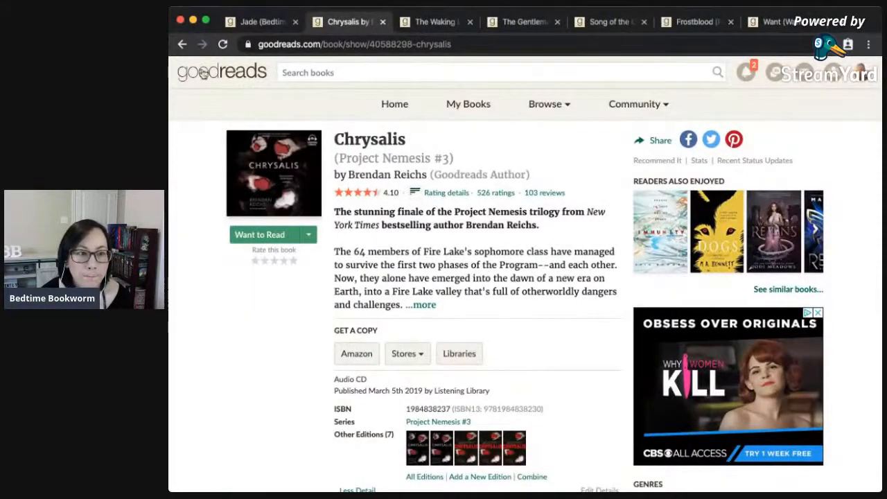
# Return to the Project Nemesis series page and go back to the Nemesis book page.
pyautogui.click(368, 159)
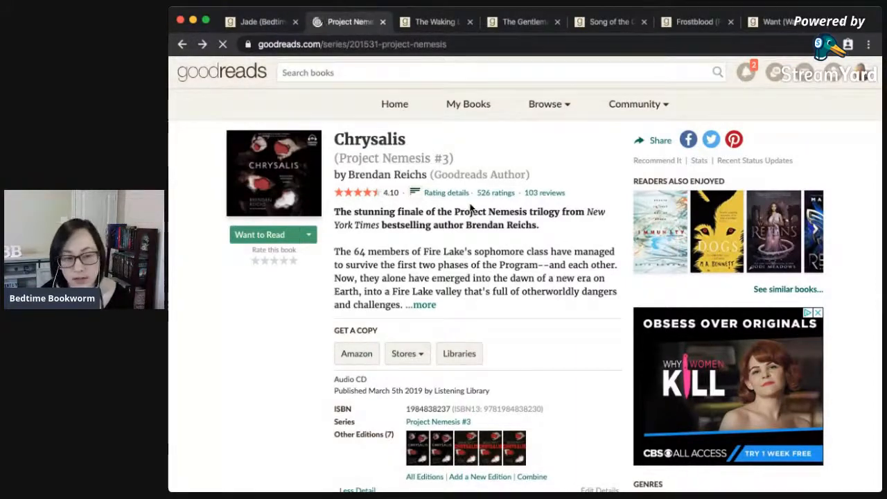
pyautogui.scroll(4, 317, 204)
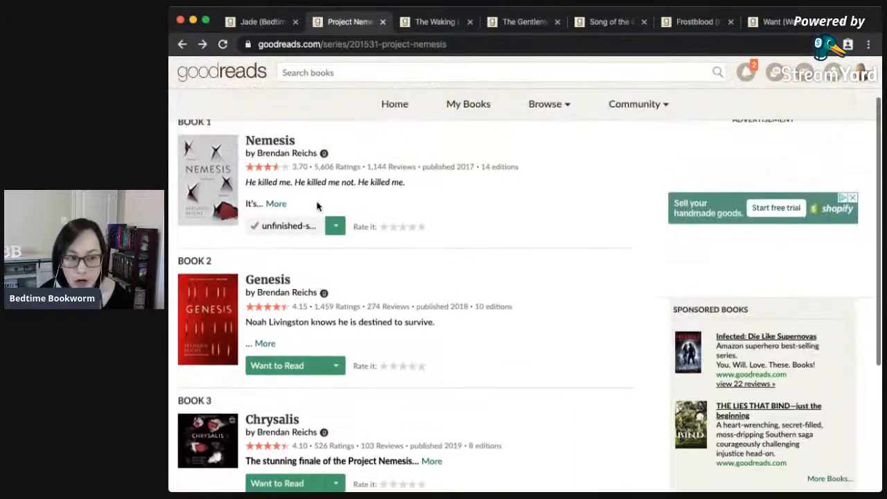
pyautogui.click(276, 204)
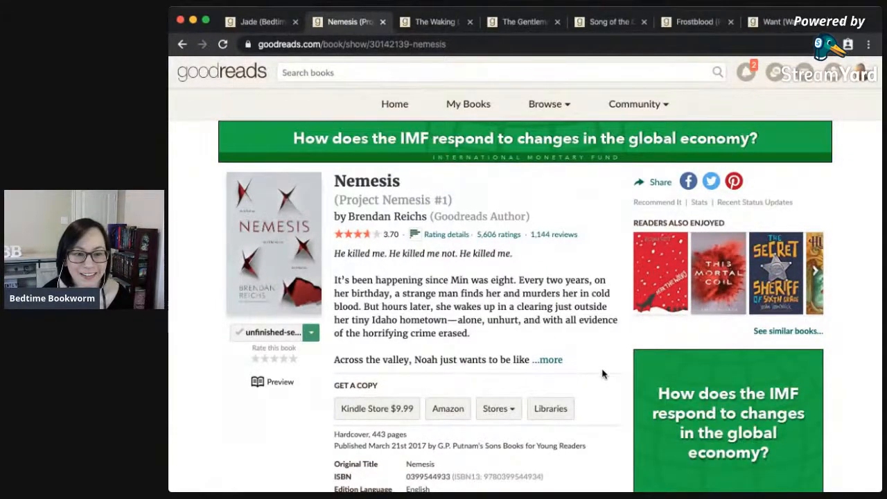
# Examine the edition details, genres, own activity and first friend reviews on the Nemesis page.
pyautogui.scroll(-1, 603, 374)
pyautogui.scroll(-3, 603, 375)
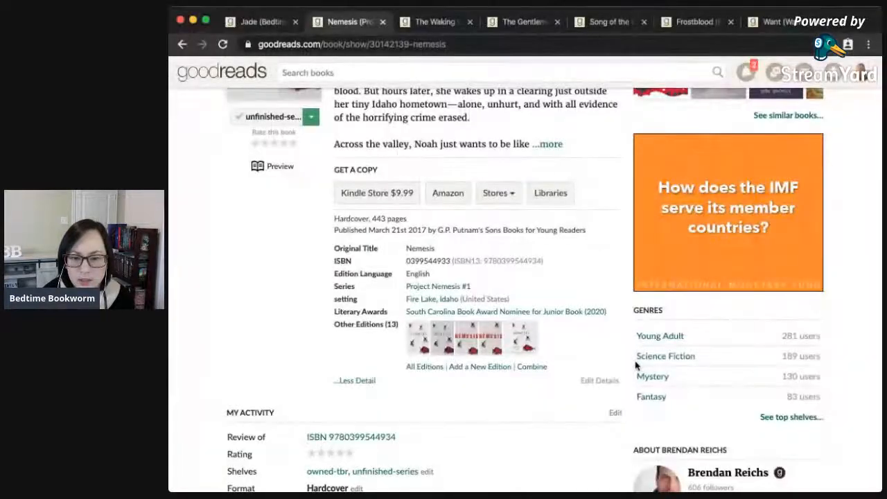
pyautogui.scroll(-1, 594, 413)
pyautogui.scroll(-2, 594, 413)
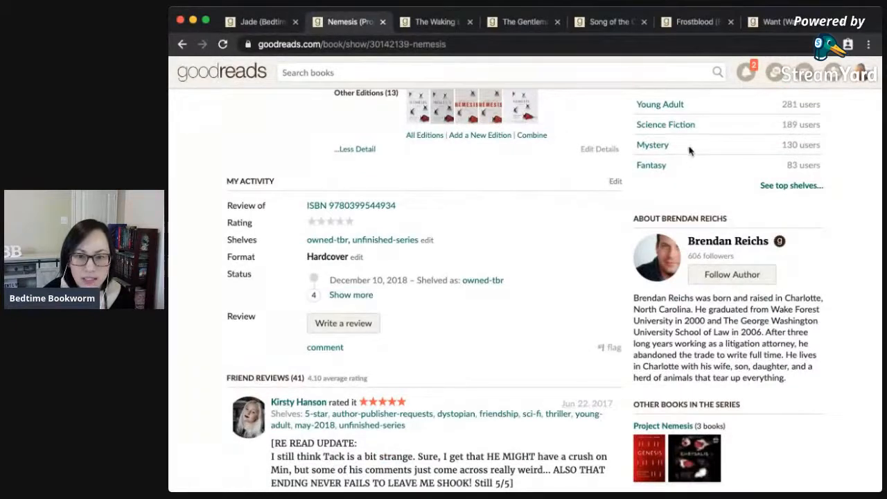
pyautogui.scroll(-1, 539, 331)
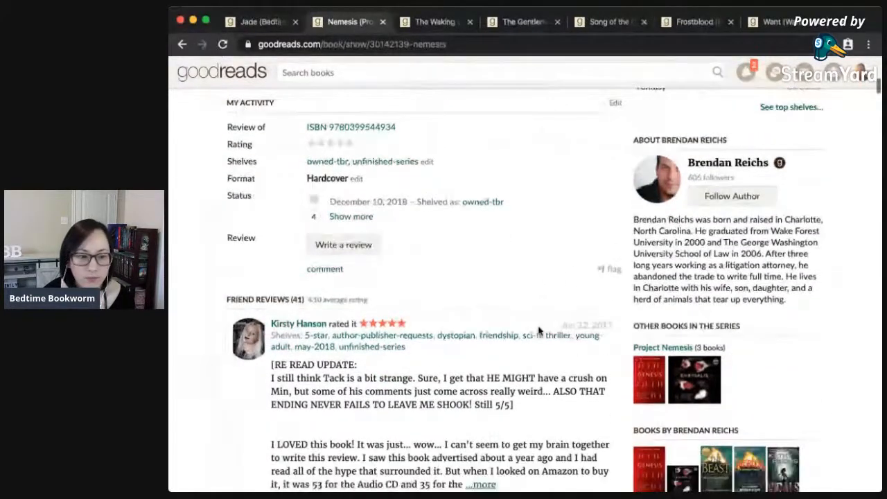
pyautogui.scroll(-1, 543, 389)
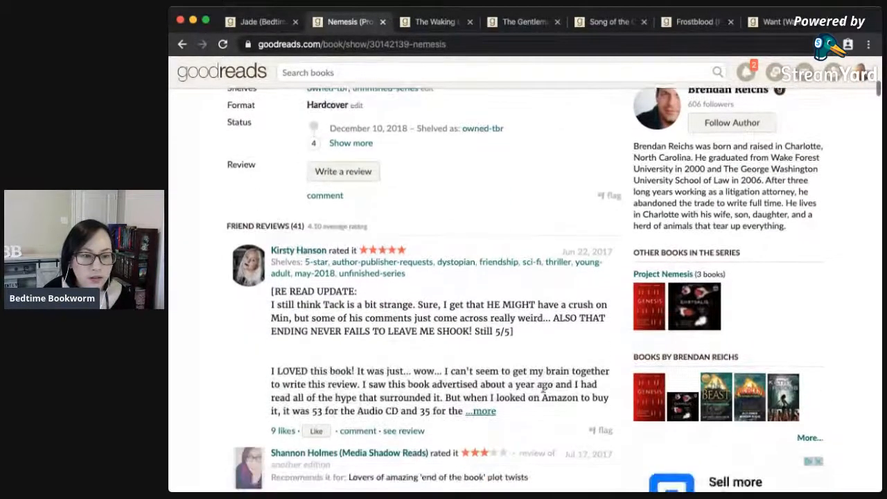
pyautogui.scroll(-1, 543, 388)
pyautogui.scroll(-1, 548, 412)
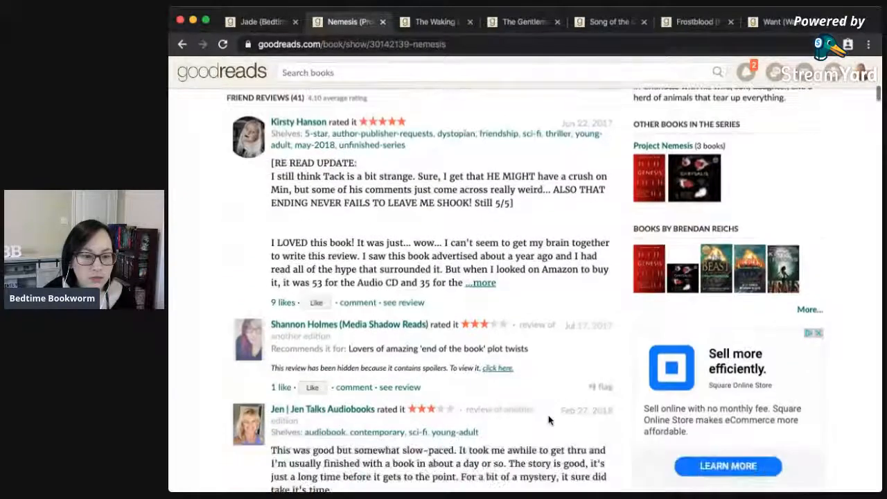
pyautogui.scroll(-2, 549, 420)
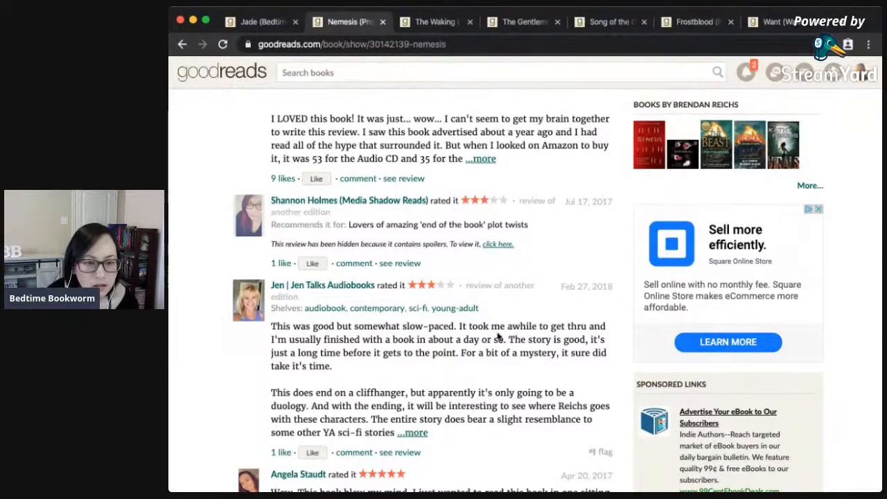
pyautogui.scroll(-2, 447, 409)
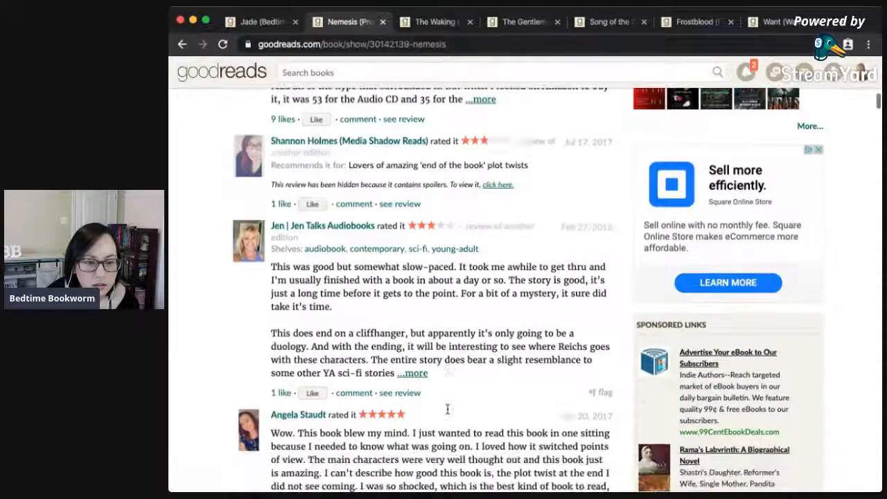
# Expand the truncated February 2018 friend review of Nemesis and read on through the remaining friend ratings.
pyautogui.click(413, 373)
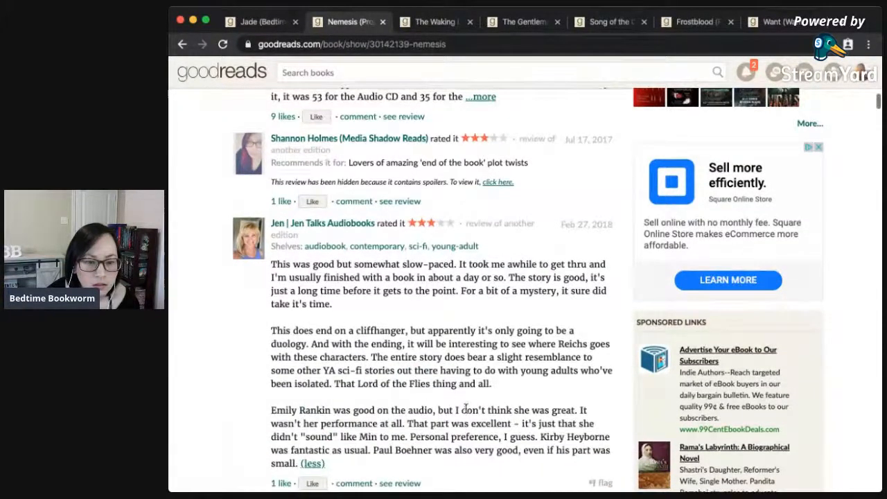
pyautogui.scroll(-1, 464, 408)
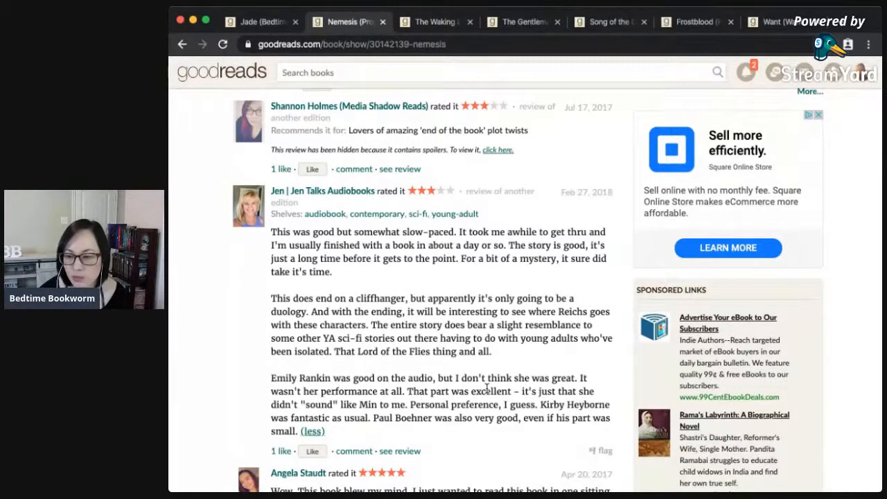
pyautogui.scroll(-3, 487, 417)
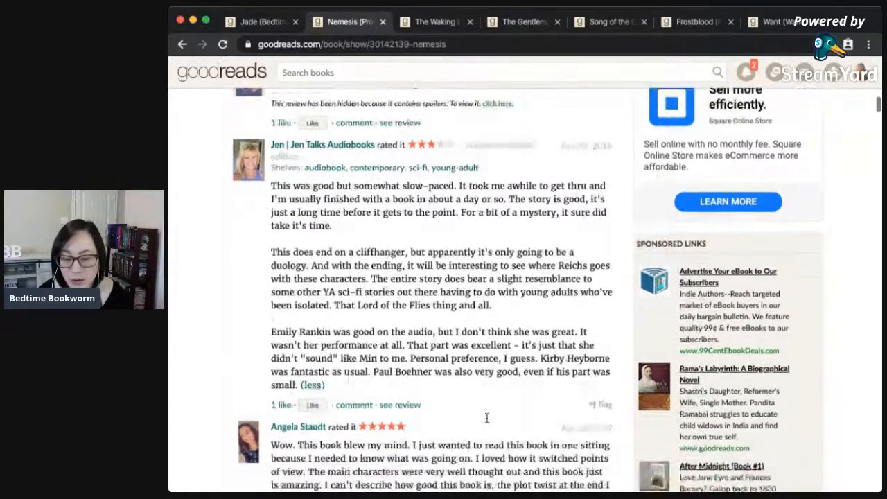
pyautogui.scroll(-3, 487, 418)
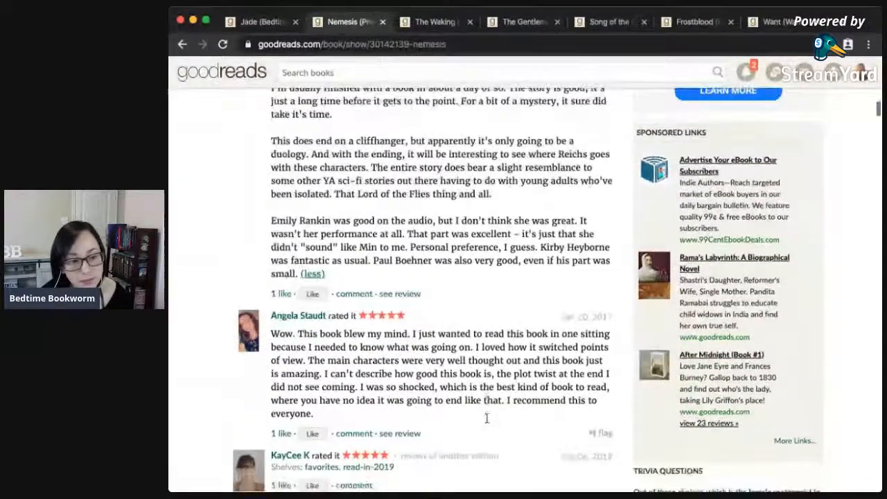
pyautogui.scroll(-6, 487, 418)
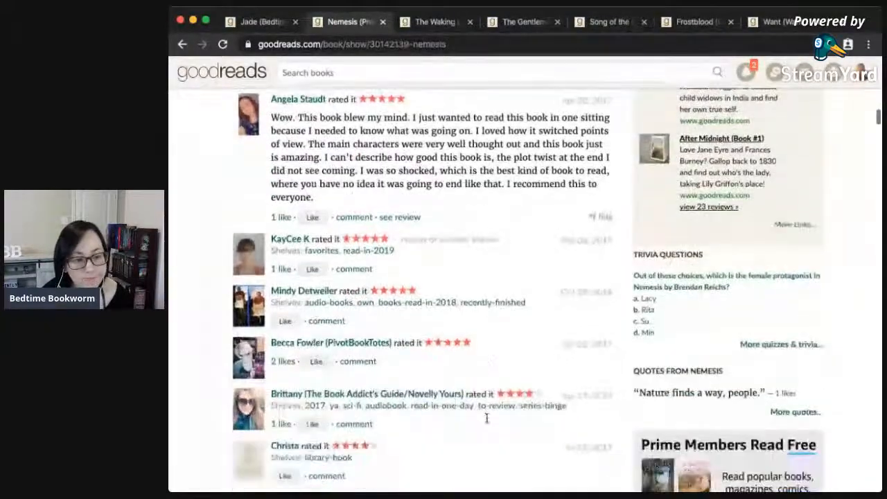
pyautogui.scroll(-3, 487, 418)
pyautogui.scroll(20, 487, 418)
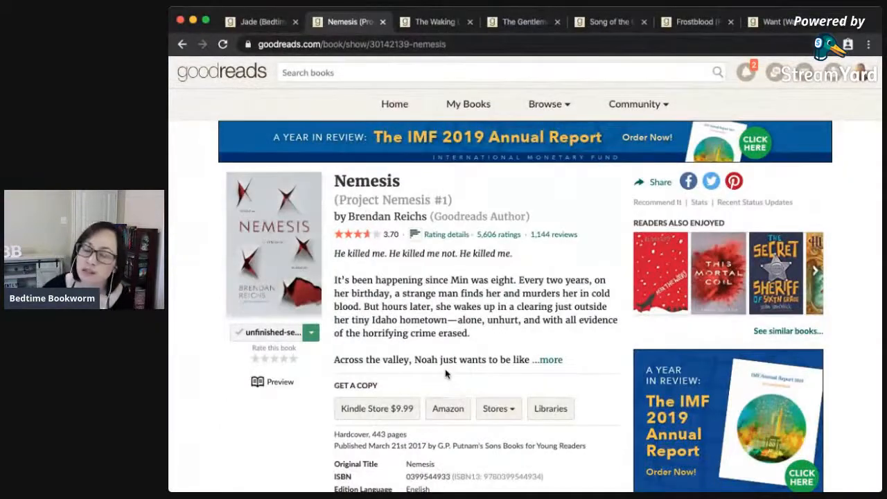
# Move Nemesis from the unfinished-series shelf to the tbr-series shelf.
pyautogui.click(312, 334)
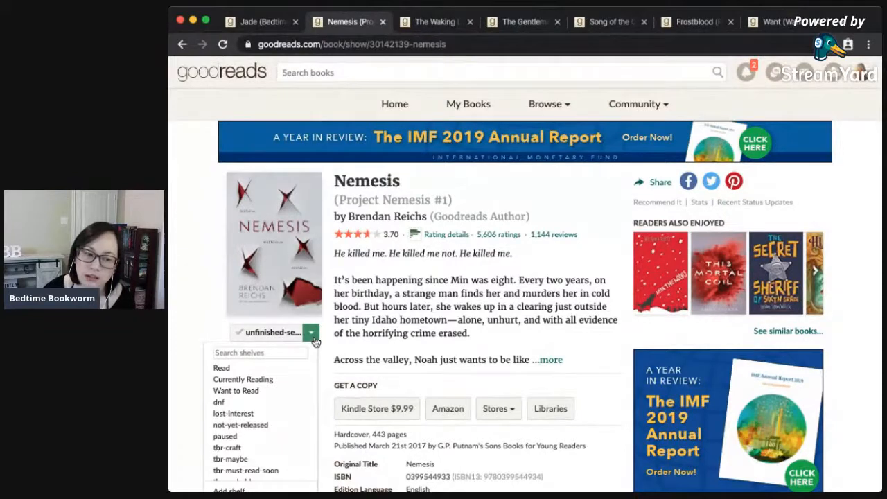
pyautogui.scroll(-2, 289, 426)
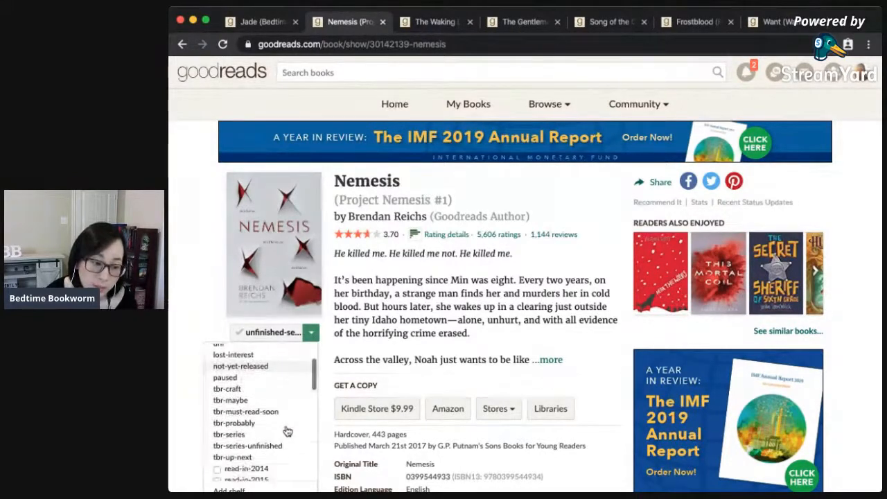
pyautogui.click(247, 437)
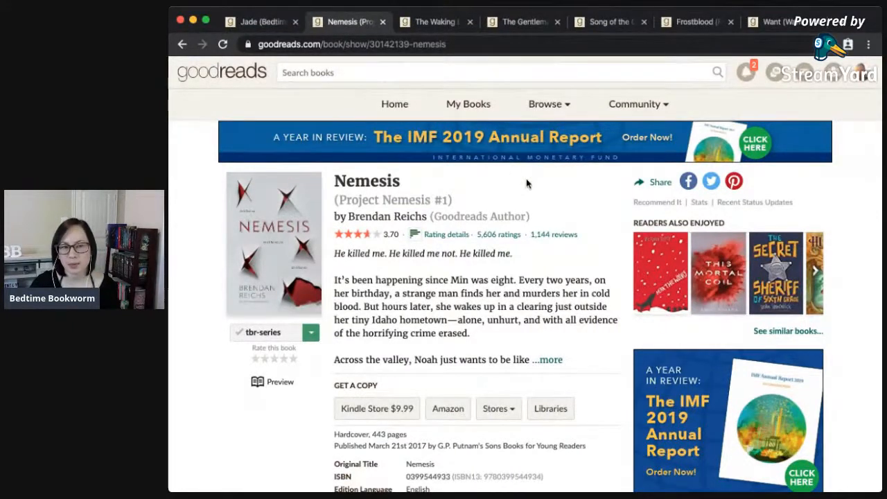
# Search the books for "the outstreched" and open the suggested book The Outstretched Shadow.
pyautogui.click(399, 67)
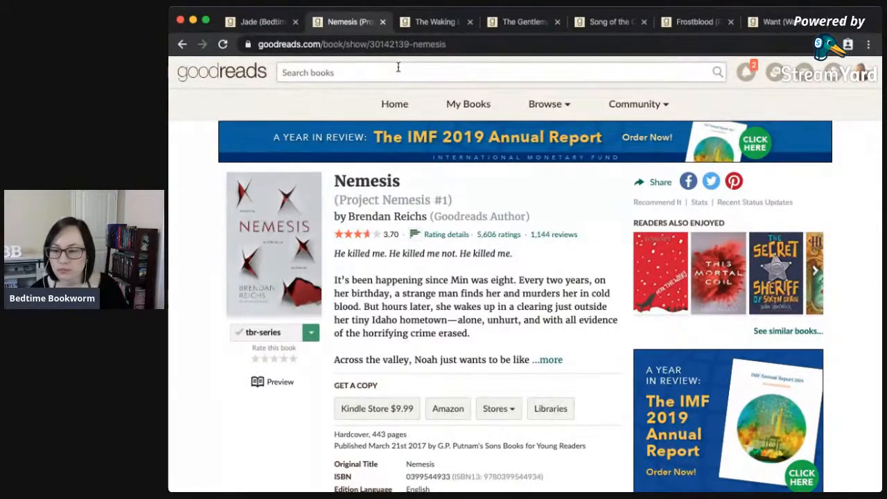
pyautogui.write('the outs')
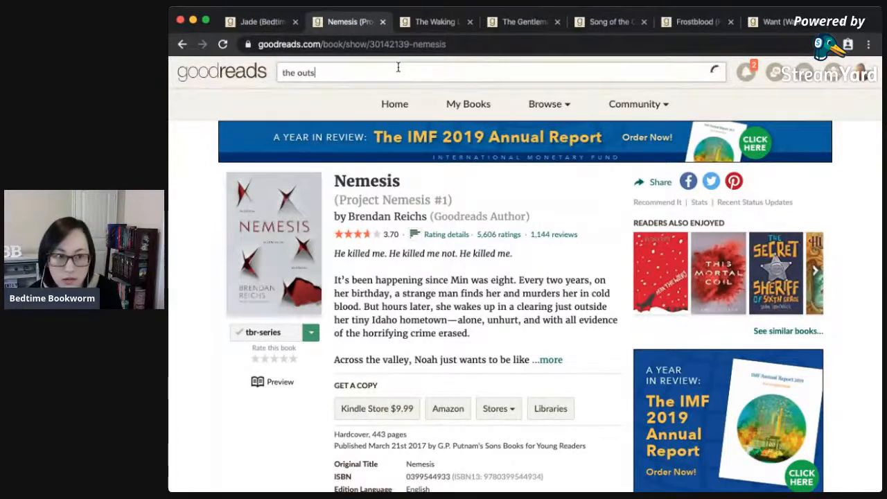
pyautogui.write('treched')
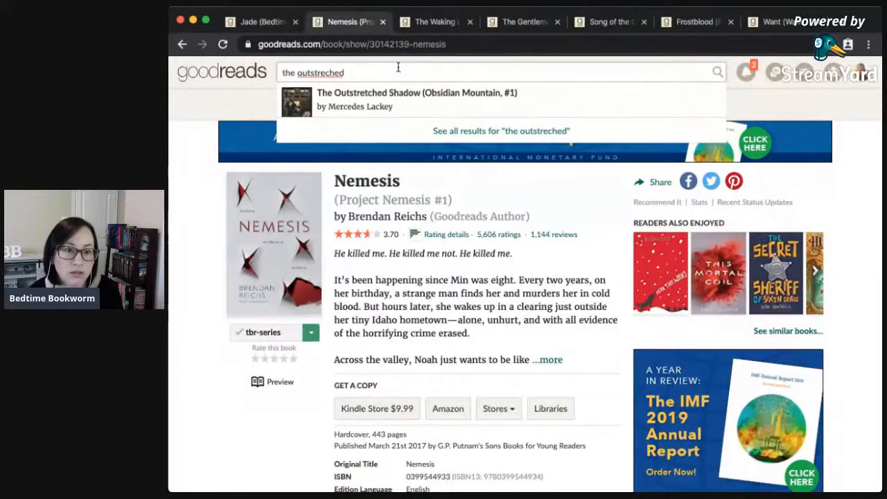
pyautogui.click(398, 99)
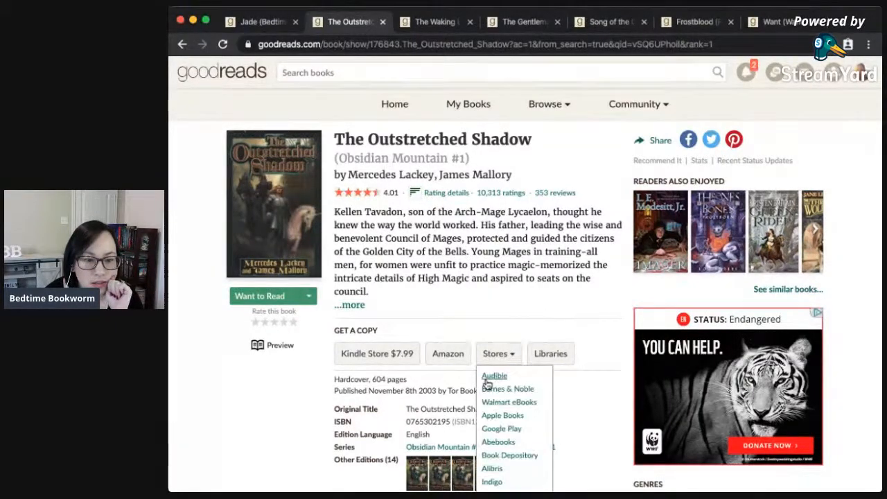
# Look through the publication details, store options, genres and friend reviews of The Outstretched Shadow.
pyautogui.moveTo(449, 393); pyautogui.dragTo(423, 393)
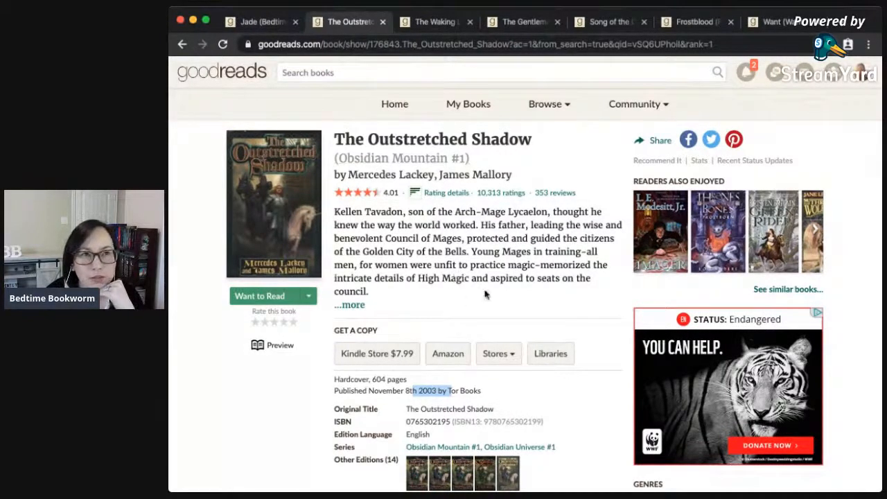
pyautogui.scroll(-3, 511, 277)
pyautogui.click(496, 256)
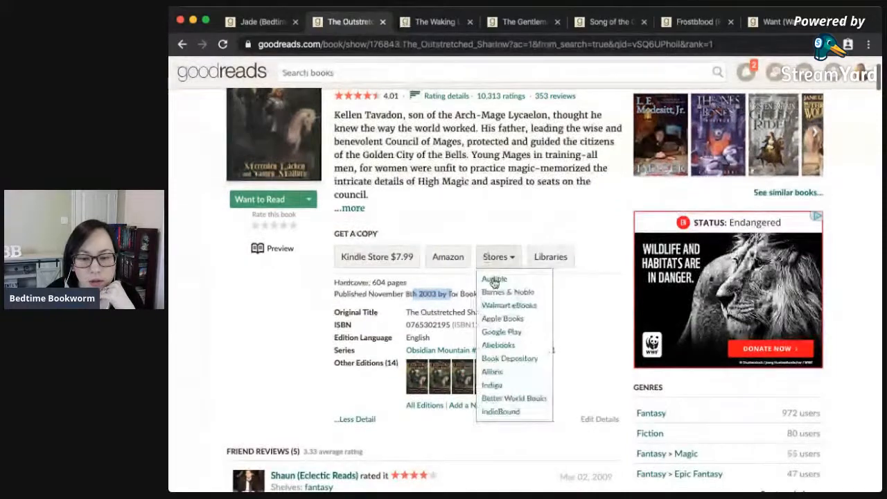
pyautogui.scroll(-3, 575, 330)
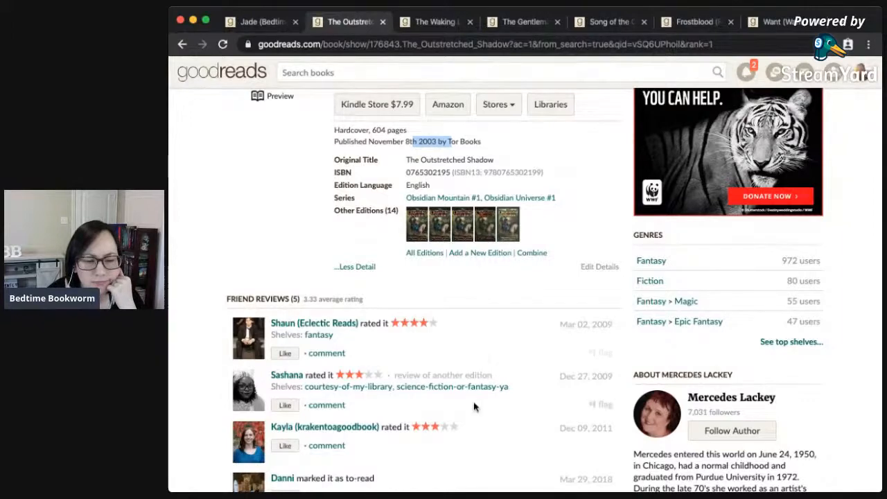
pyautogui.scroll(-2, 475, 406)
pyautogui.scroll(-2, 491, 440)
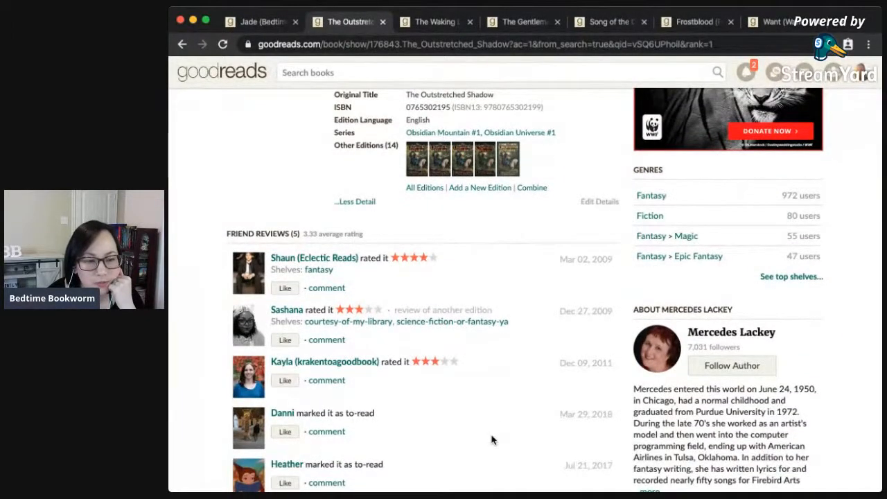
pyautogui.scroll(-15, 491, 439)
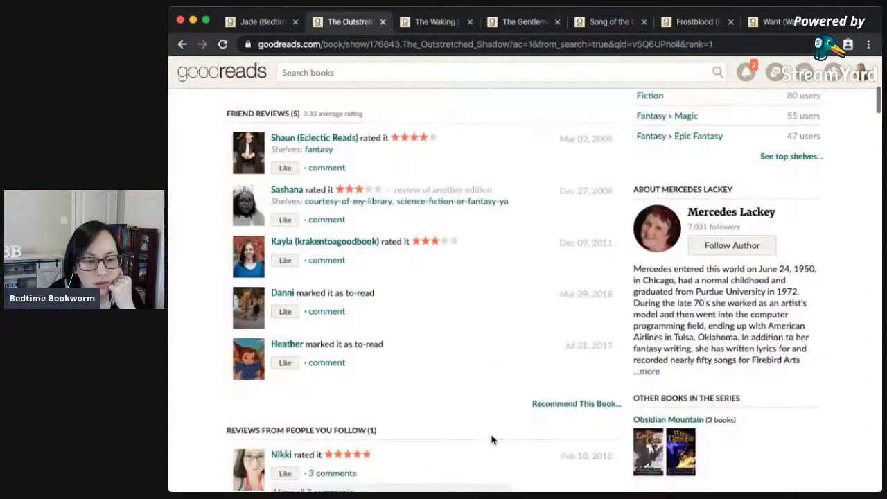
# Open the Obsidian Mountain series page from the book page and look over its list of books.
pyautogui.scroll(20, 492, 439)
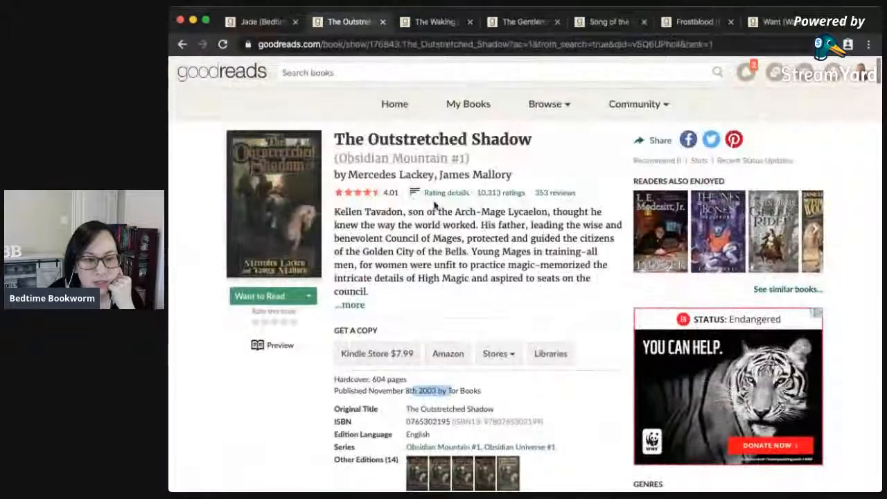
pyautogui.click(431, 161)
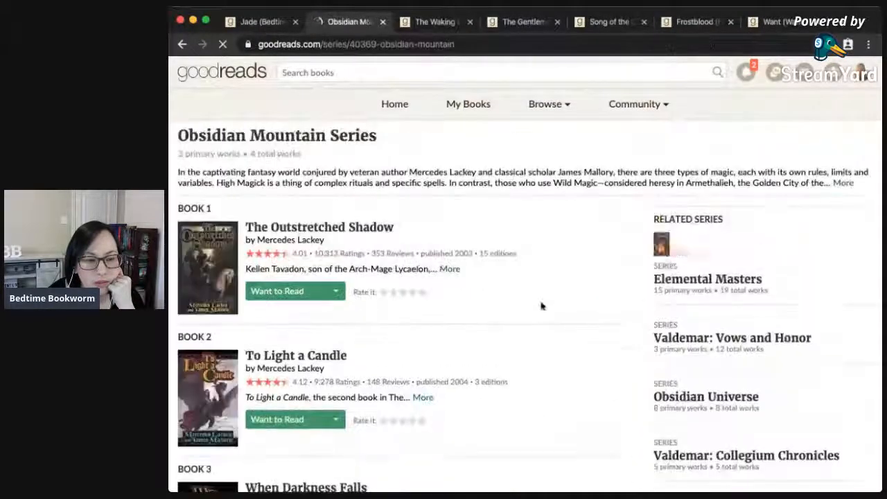
pyautogui.scroll(-1, 537, 371)
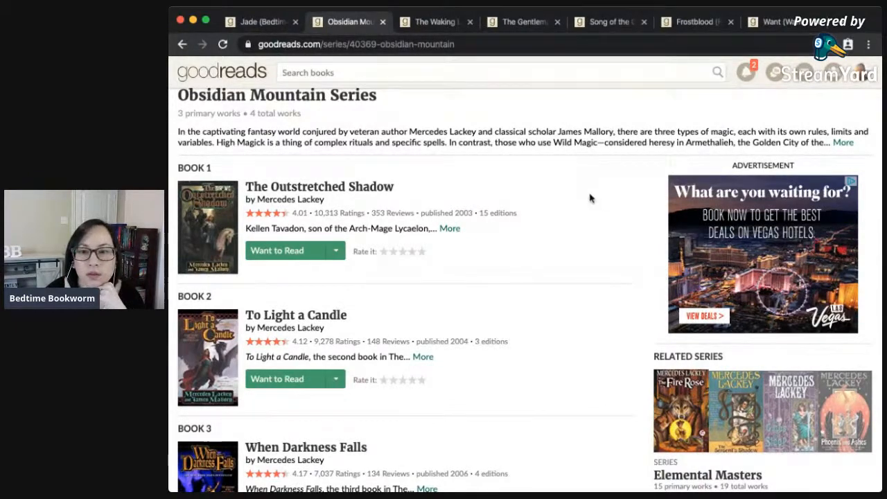
# Expand the full description of the Obsidian Mountain series and look over its list of books.
pyautogui.click(842, 143)
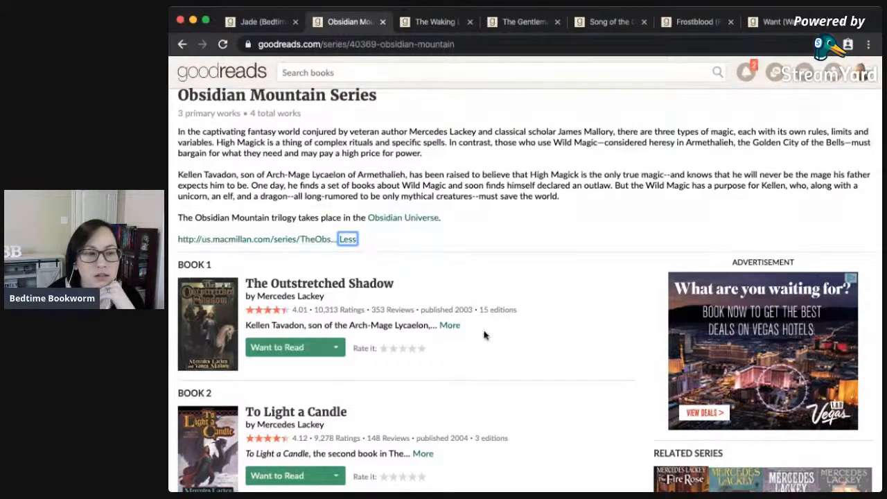
pyautogui.scroll(-5, 483, 335)
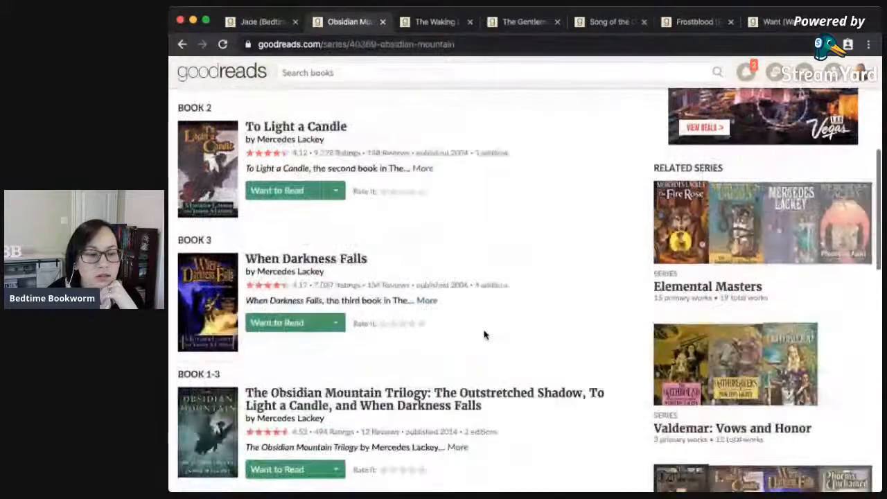
pyautogui.scroll(3, 506, 228)
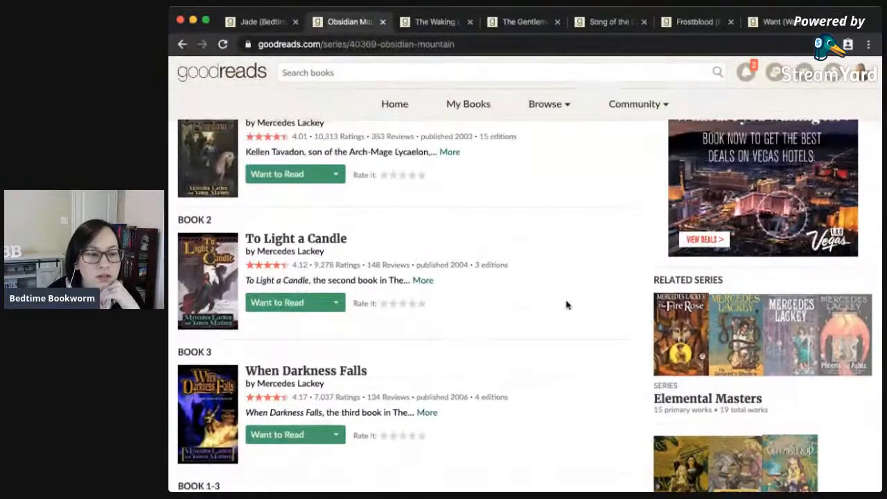
# Open When Darkness Falls, the third Obsidian Mountain book, and look through its description, publication details and page sections.
pyautogui.click(364, 373)
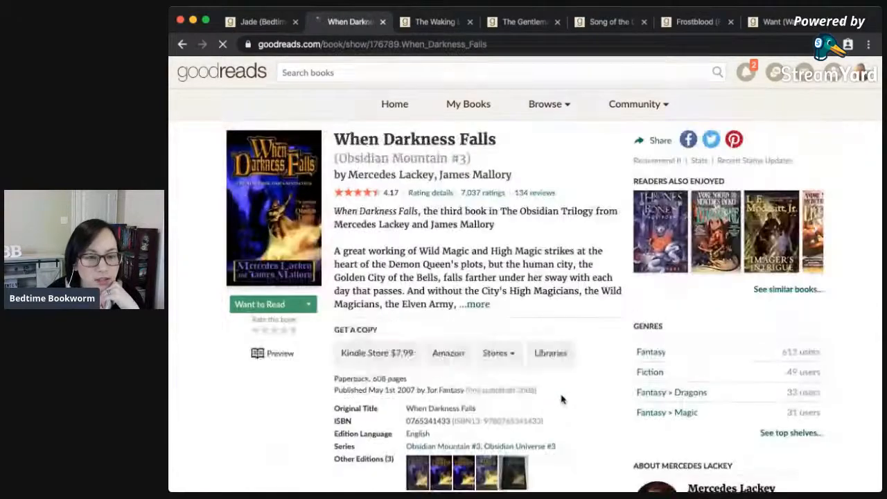
pyautogui.scroll(-3, 614, 421)
pyautogui.scroll(-3, 614, 424)
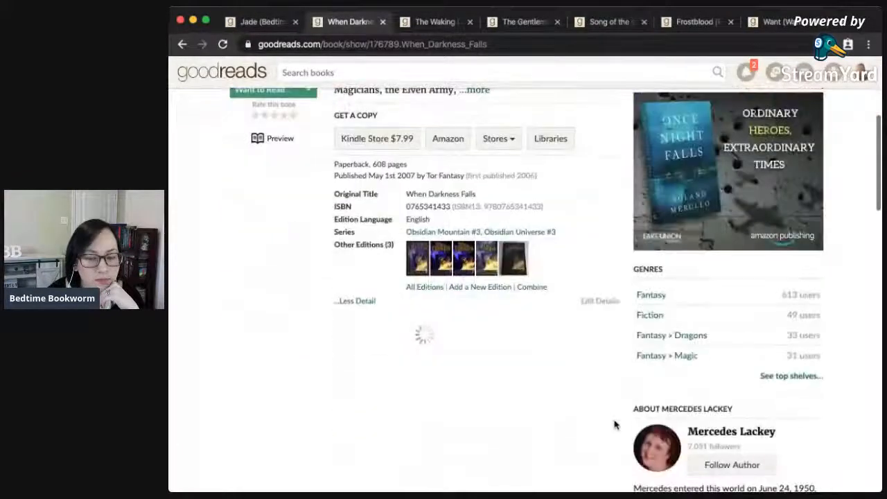
pyautogui.scroll(-7, 613, 422)
pyautogui.scroll(-6, 614, 420)
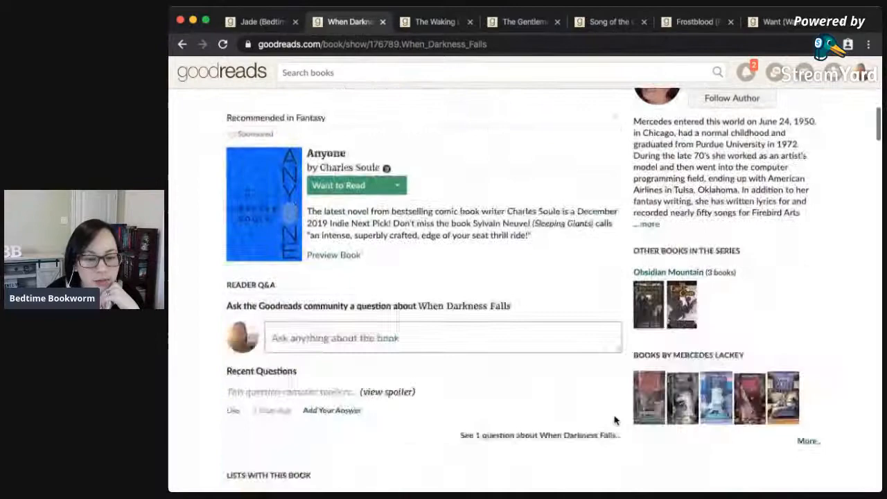
pyautogui.scroll(10, 613, 420)
pyautogui.scroll(8, 614, 420)
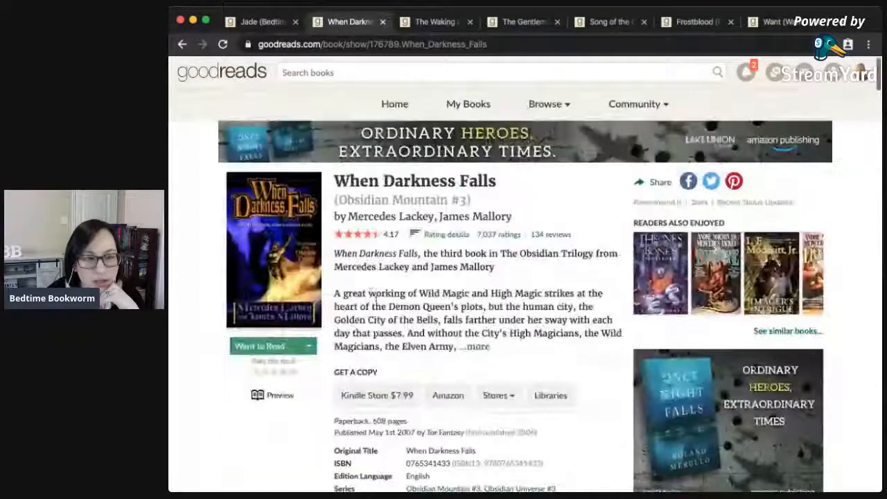
# Return to the Obsidian Mountain series, shelve The Outstretched Shadow as tbr-maybe, and close that page.
pyautogui.click(183, 45)
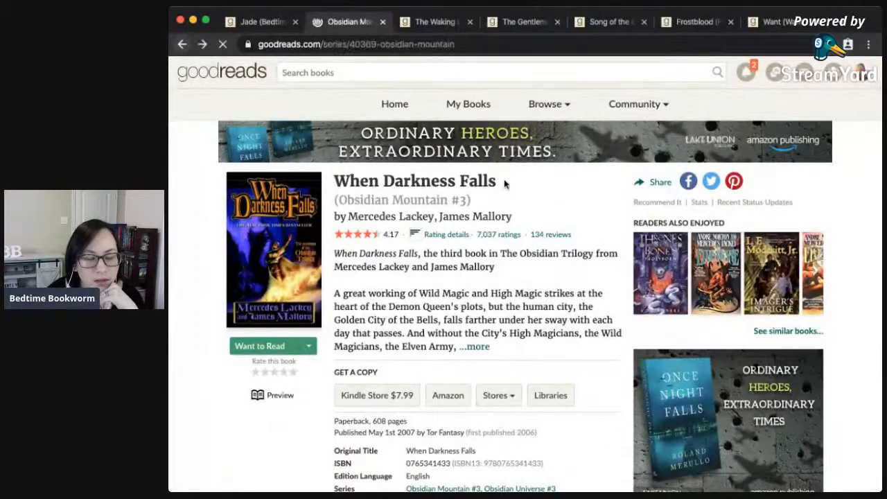
pyautogui.scroll(2, 550, 269)
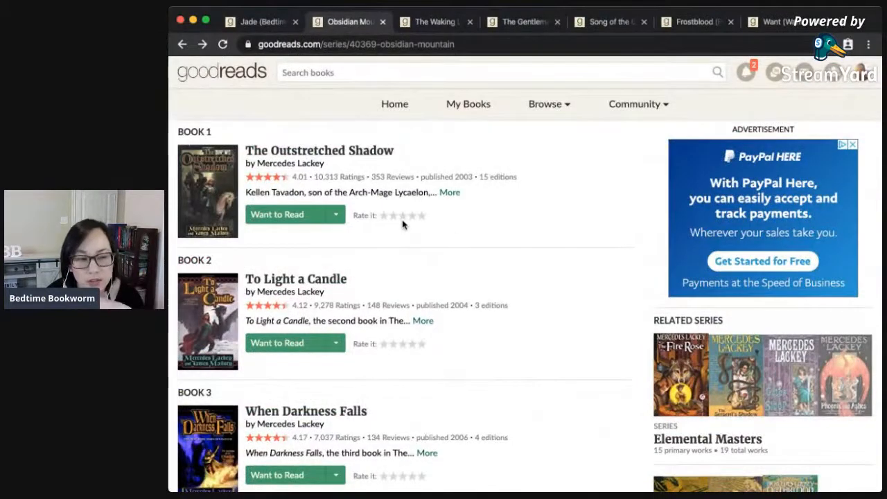
pyautogui.click(338, 216)
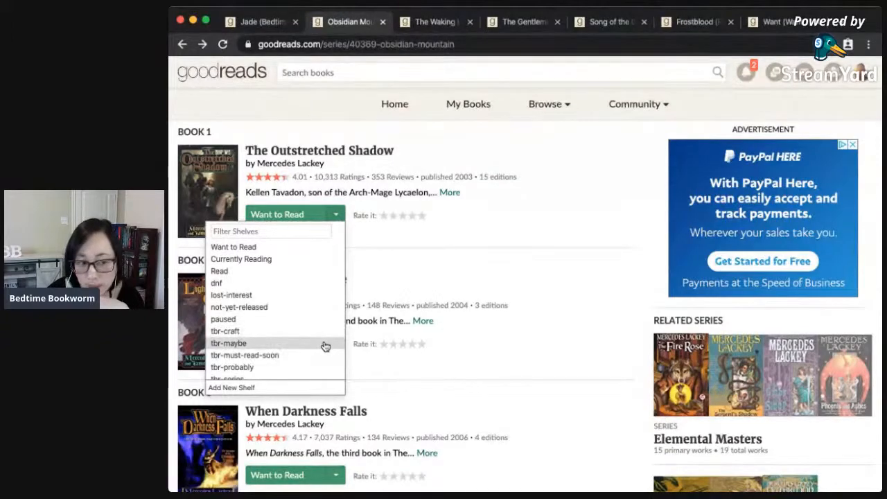
pyautogui.click(325, 346)
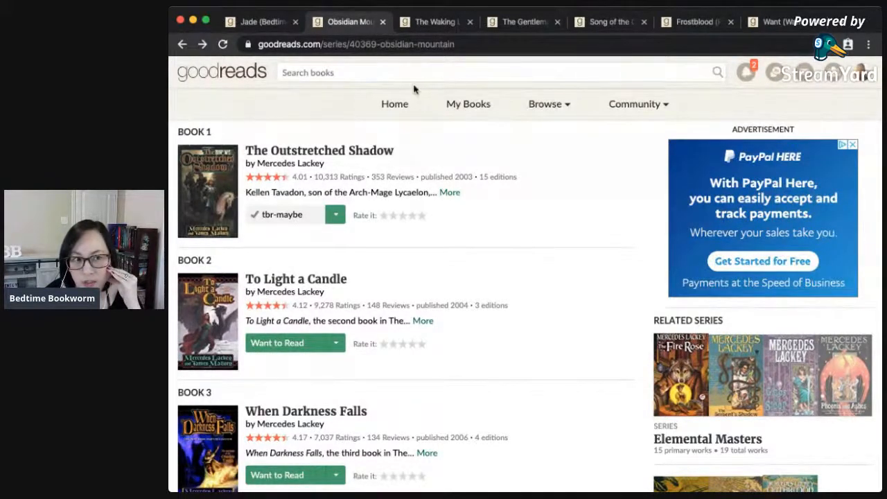
pyautogui.click(383, 22)
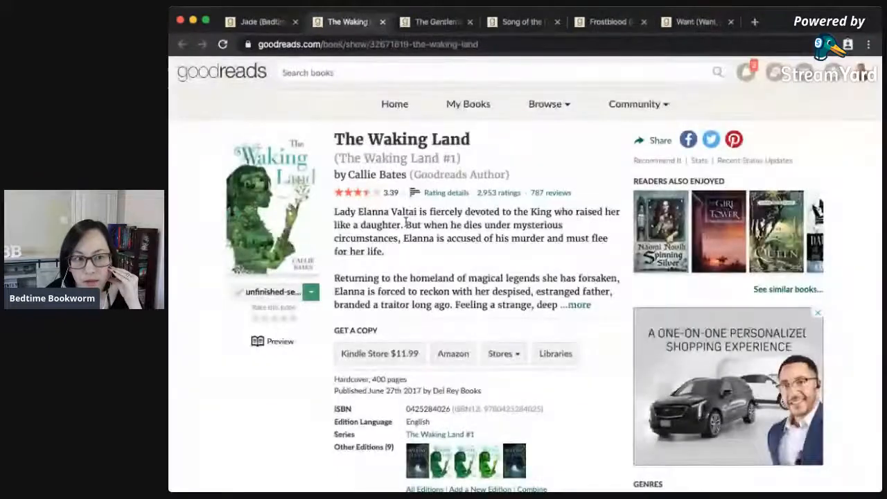
# Open the series page of The Waking Land and look over the books listed in it.
pyautogui.click(447, 166)
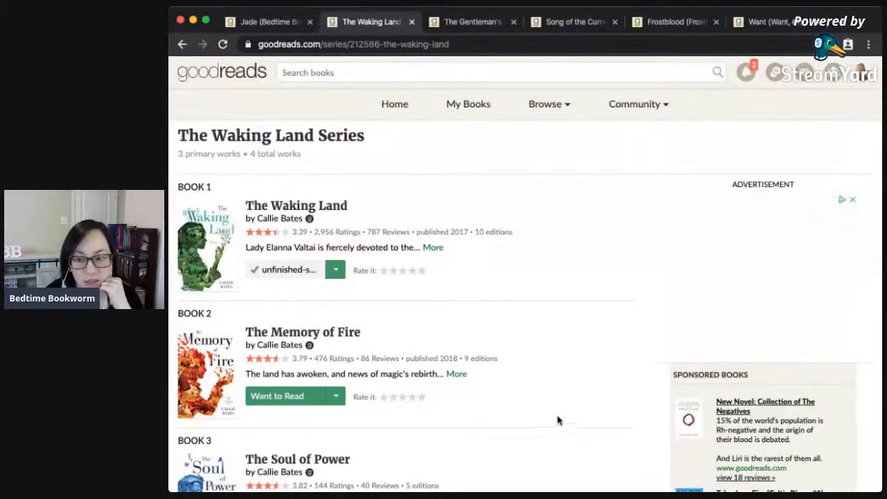
pyautogui.scroll(-1, 565, 392)
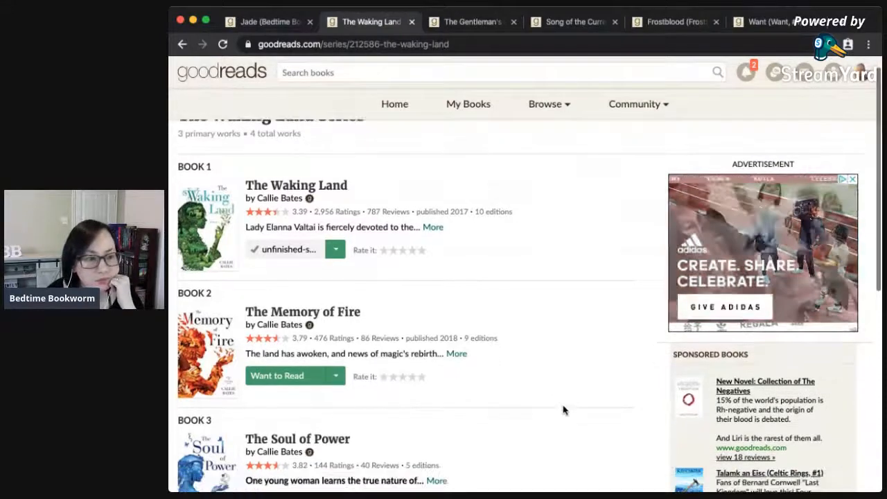
pyautogui.scroll(-2, 515, 410)
pyautogui.scroll(-1, 515, 411)
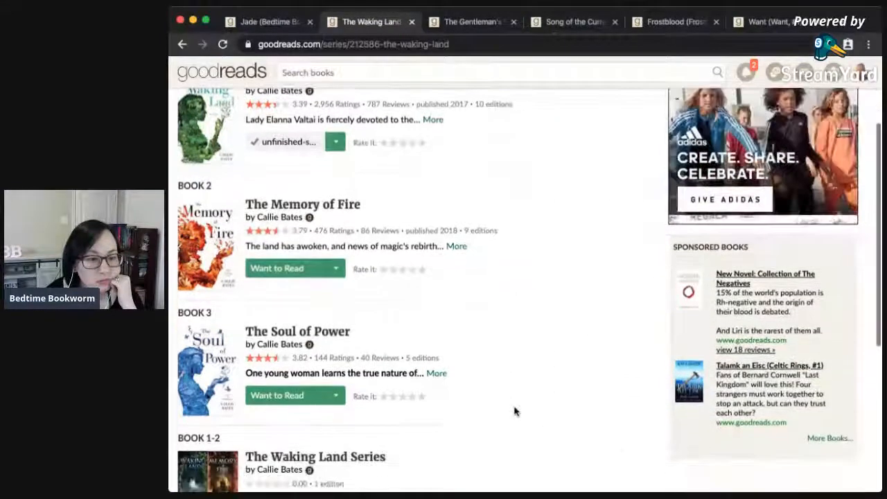
pyautogui.scroll(-2, 515, 410)
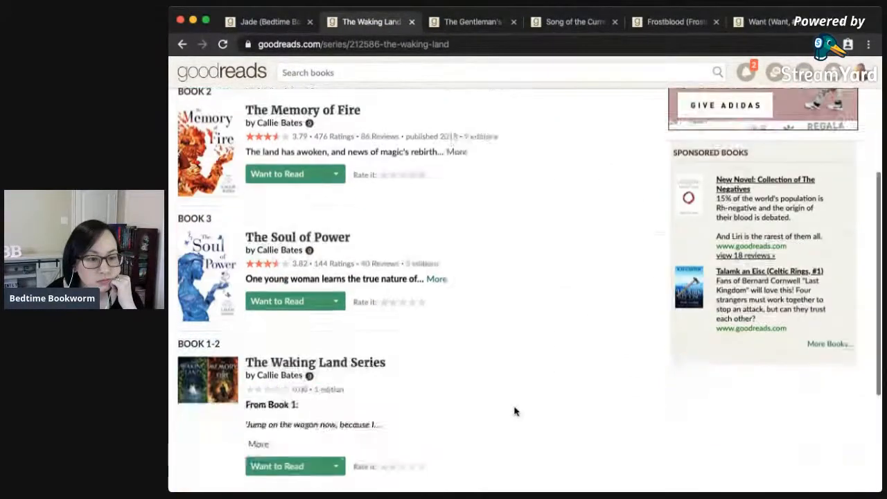
pyautogui.scroll(4, 399, 359)
pyautogui.scroll(-1, 409, 388)
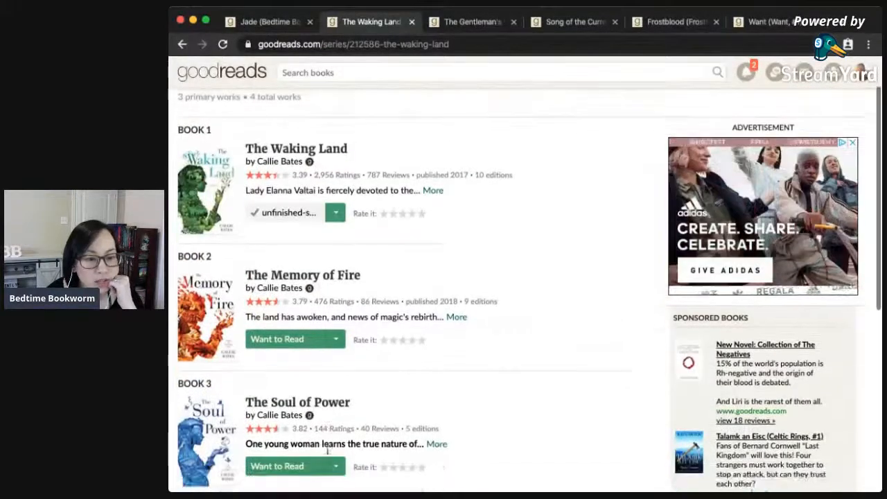
# Check the publication date and available shelves of The Soul of Power, and go back to The Waking Land series page.
pyautogui.click(326, 402)
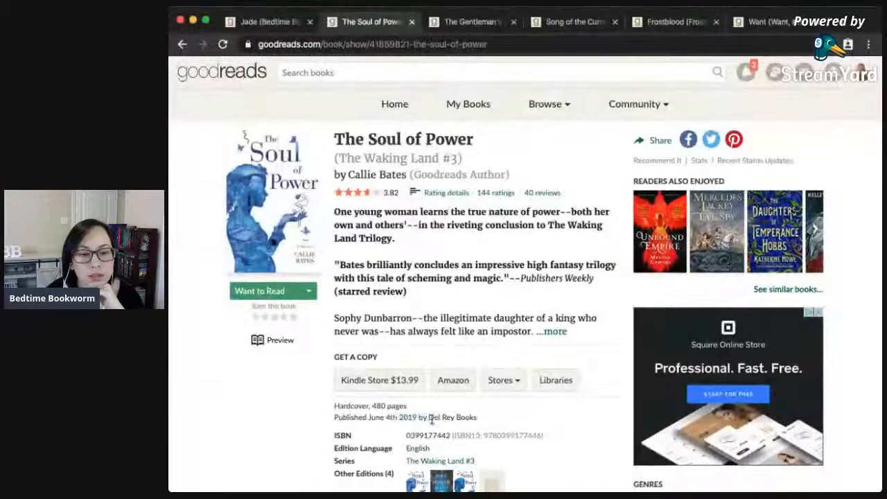
pyautogui.moveTo(435, 418); pyautogui.dragTo(387, 424)
pyautogui.click(438, 414)
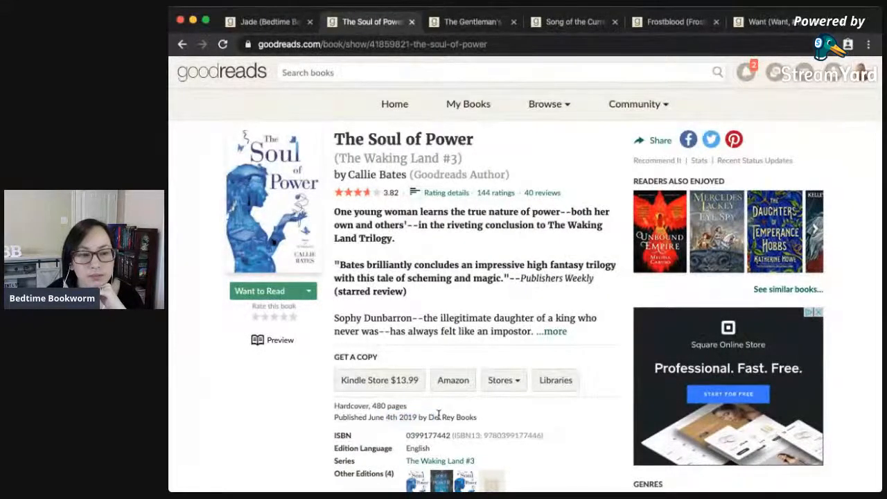
pyautogui.click(309, 291)
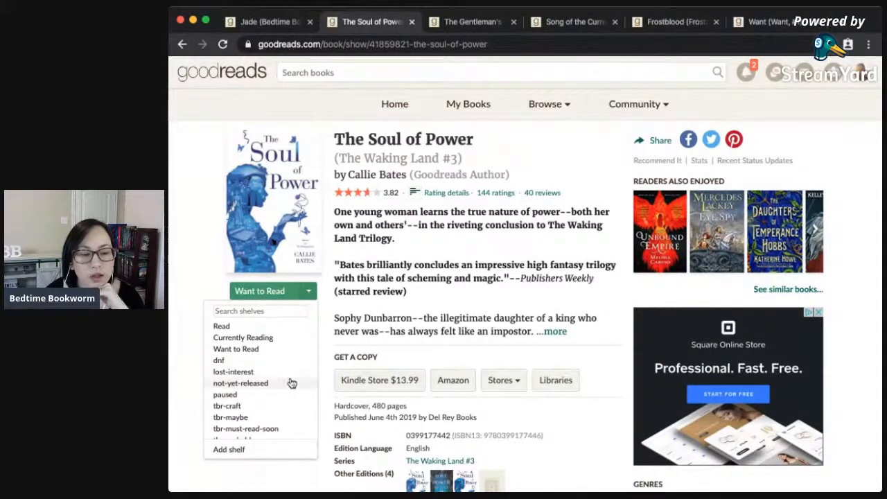
pyautogui.scroll(-3, 287, 394)
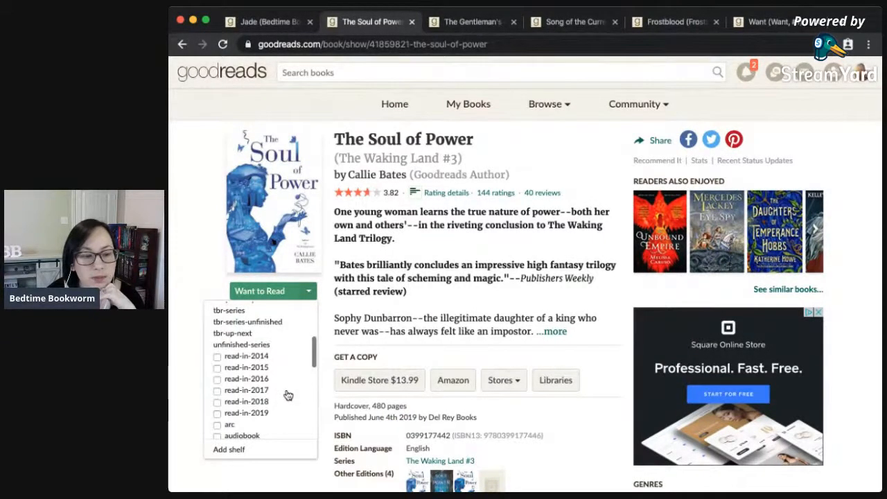
pyautogui.click(388, 158)
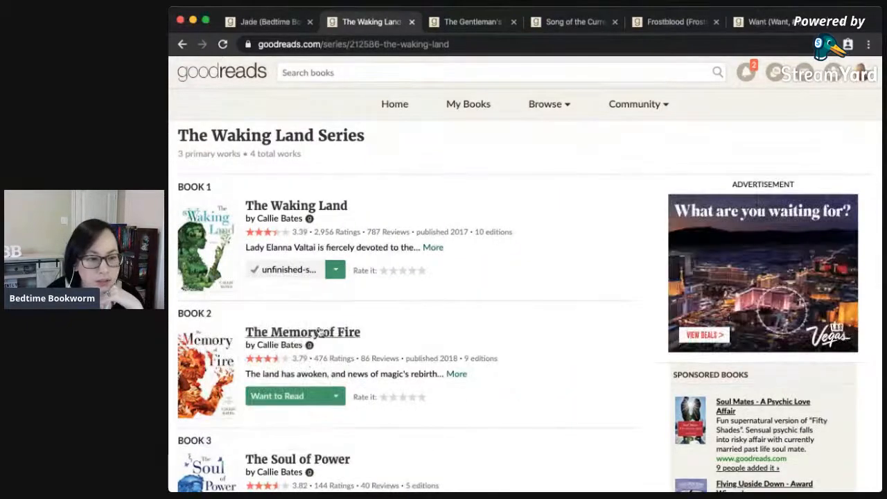
# Check the shelves assigned to The Waking Land and move the book from unfinished-series to tbr-maybe on its book page.
pyautogui.moveTo(335, 269)
pyautogui.scroll(-5, 291, 356)
pyautogui.scroll(-3, 291, 356)
pyautogui.scroll(-8, 303, 406)
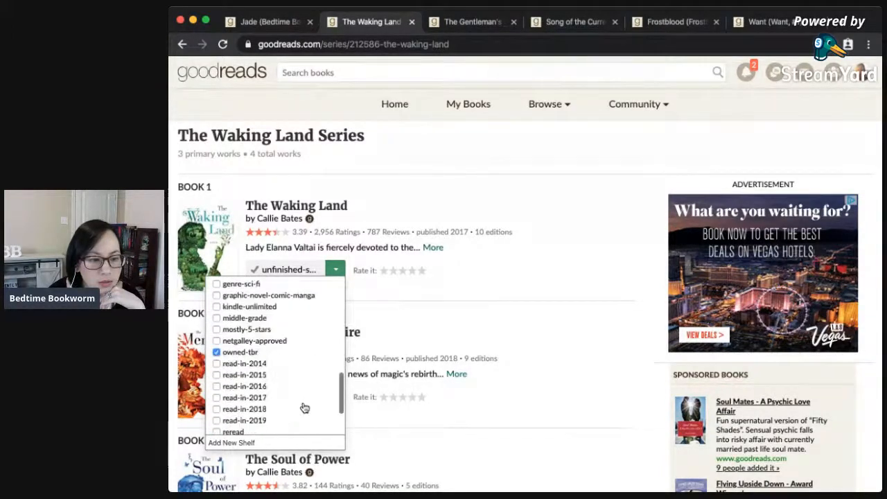
pyautogui.click(309, 210)
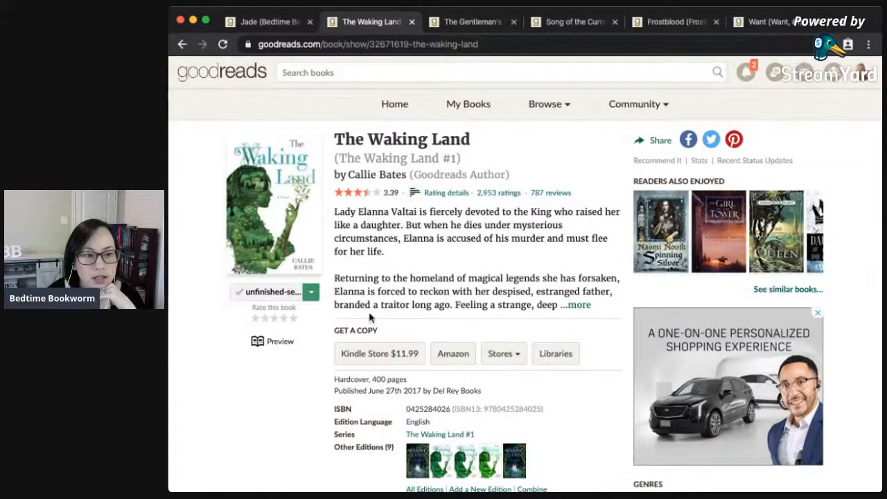
pyautogui.click(309, 296)
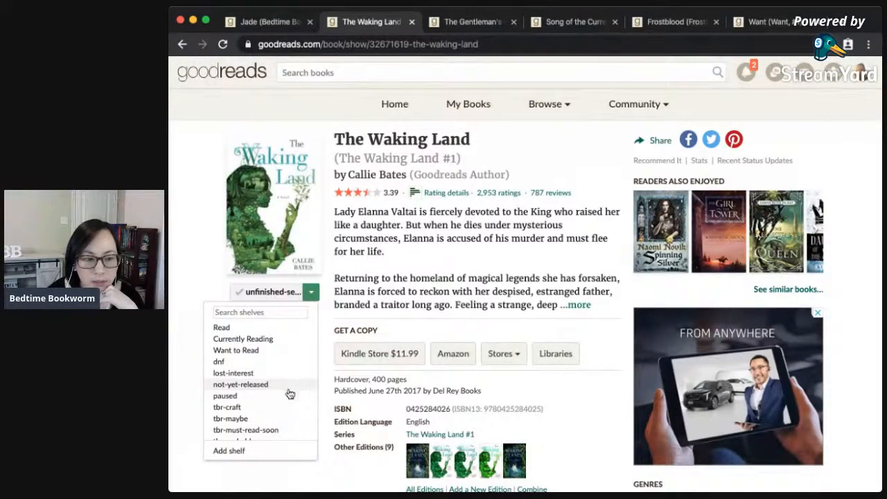
pyautogui.click(282, 419)
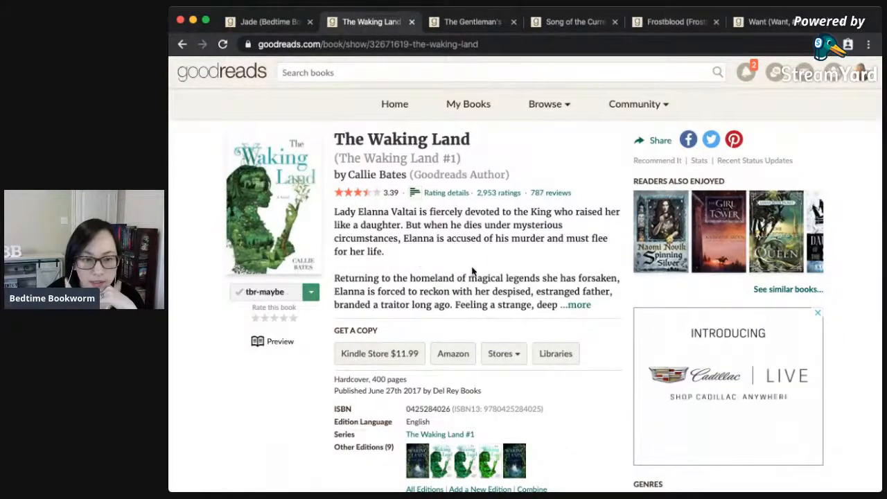
# Read the full description of The Waking Land and look through its friend reviews and ratings.
pyautogui.scroll(-1, 485, 272)
pyautogui.click(575, 282)
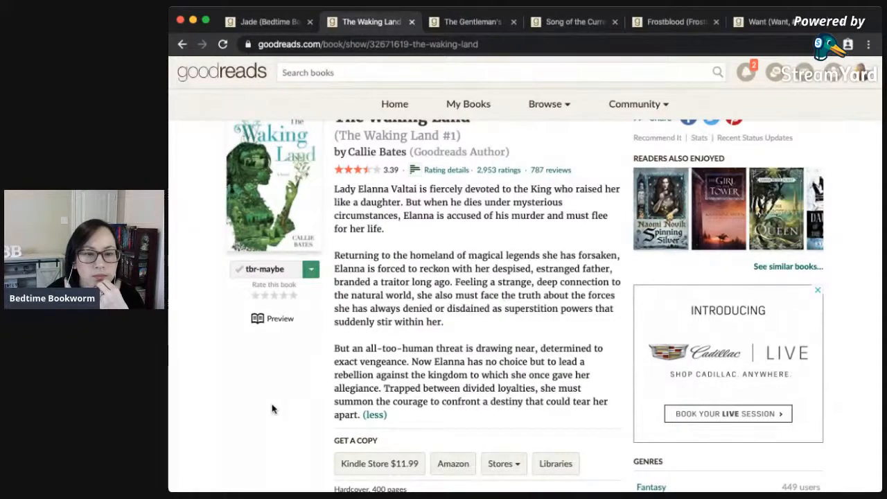
pyautogui.scroll(-5, 272, 408)
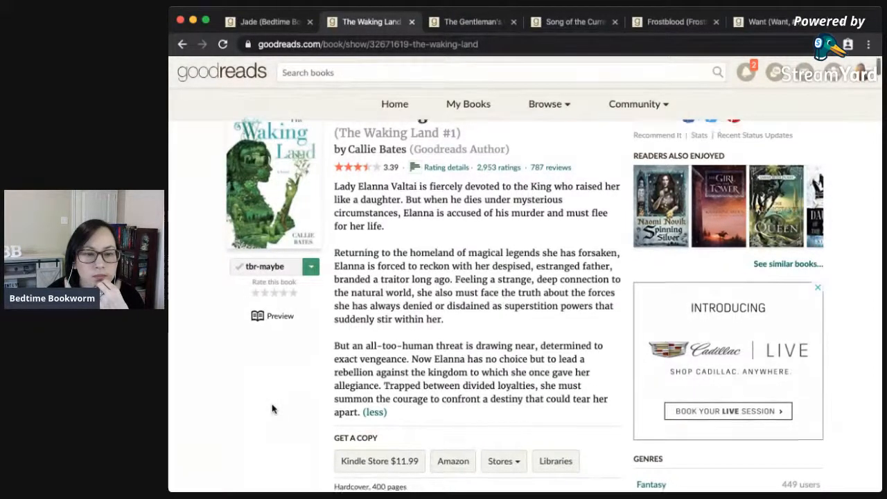
pyautogui.scroll(-10, 272, 408)
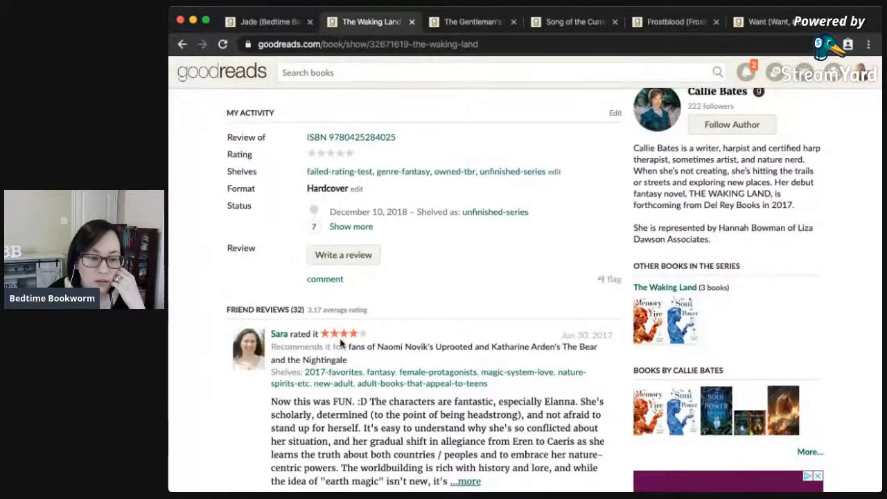
pyautogui.scroll(-4, 340, 345)
pyautogui.scroll(-7, 340, 344)
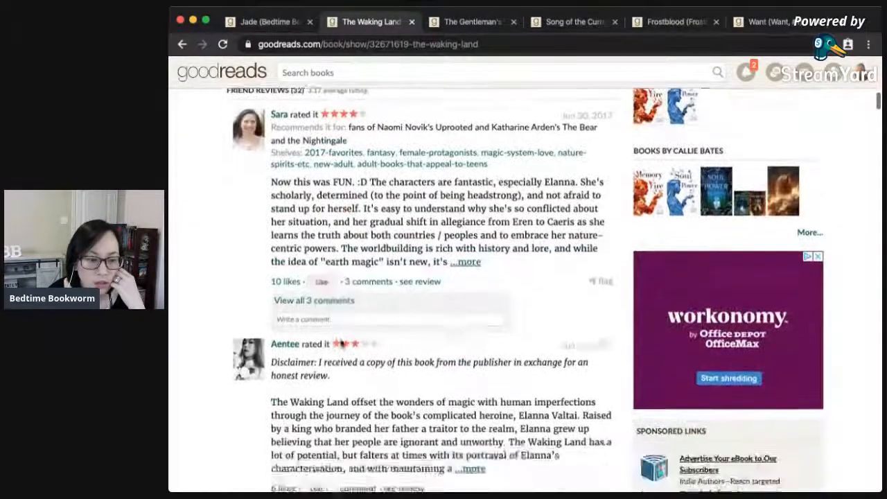
pyautogui.scroll(-7, 341, 345)
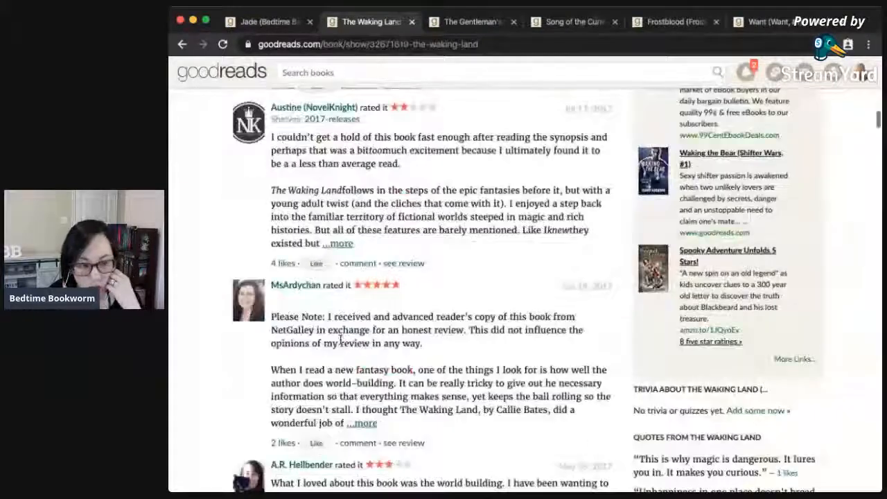
pyautogui.scroll(-9, 340, 344)
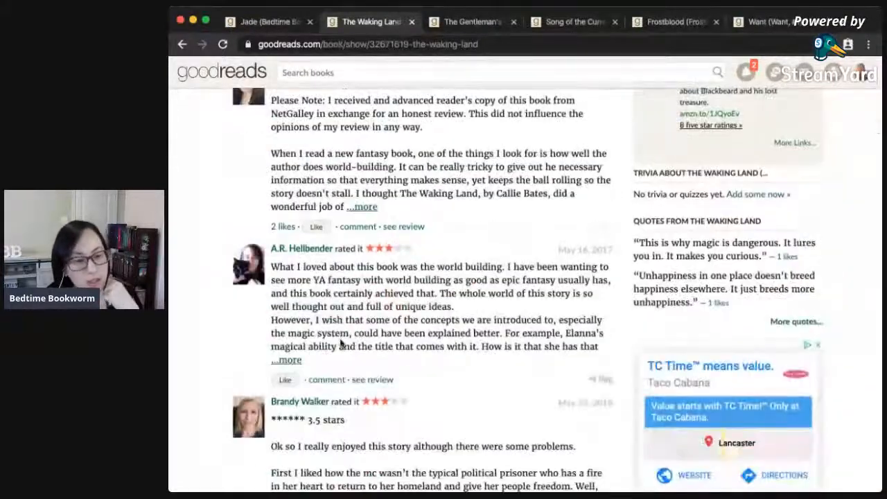
pyautogui.scroll(-3, 341, 344)
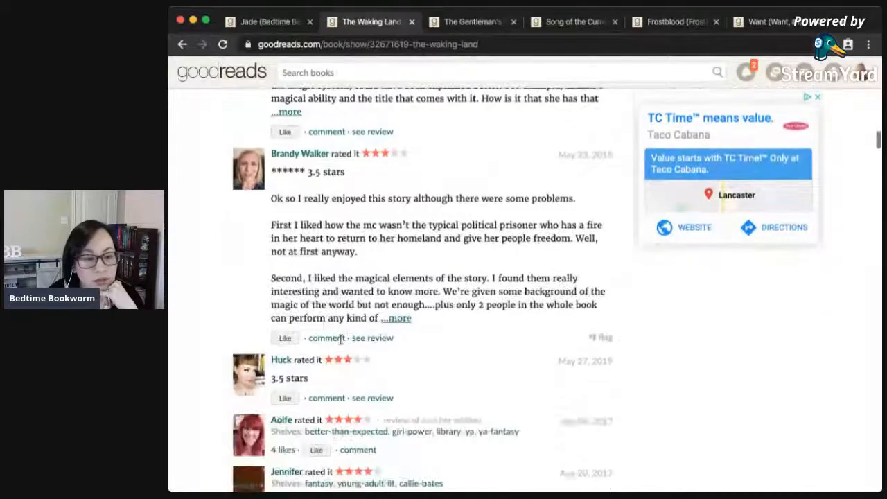
pyautogui.scroll(-1, 428, 360)
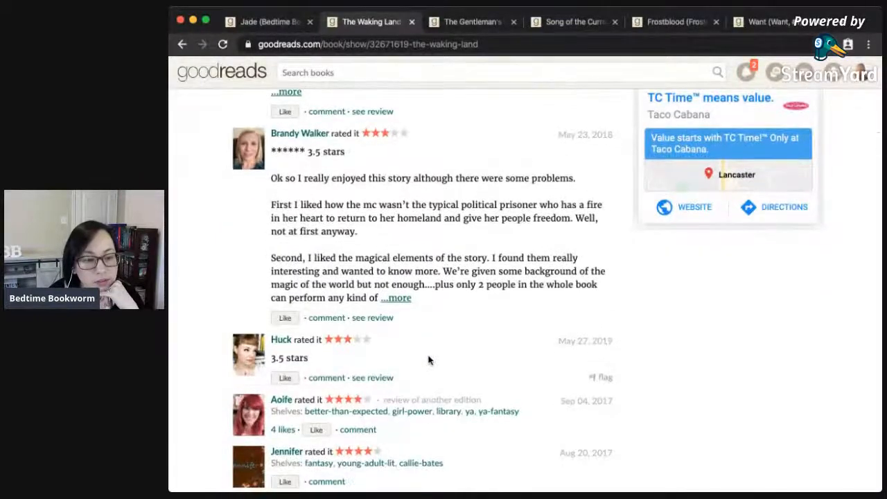
pyautogui.scroll(-4, 428, 359)
pyautogui.scroll(-4, 436, 364)
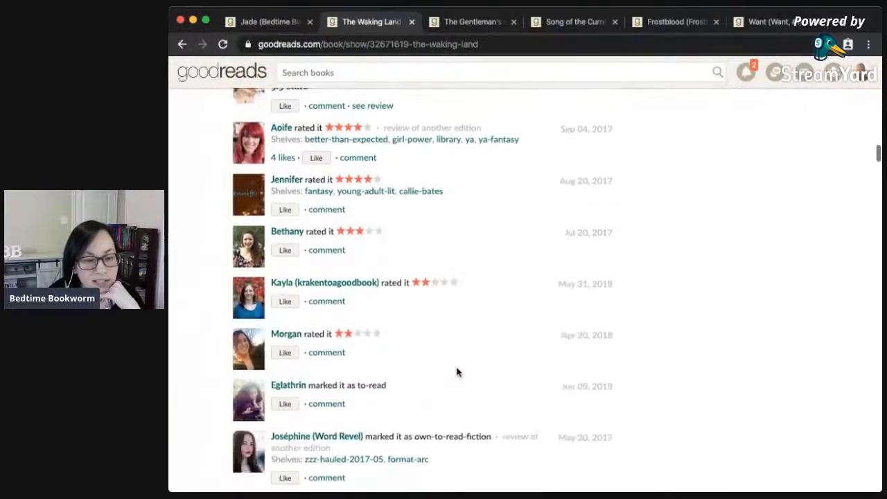
# Close The Waking Land page, then open the Montague Siblings series page and look over its books and publication years.
pyautogui.scroll(20, 457, 372)
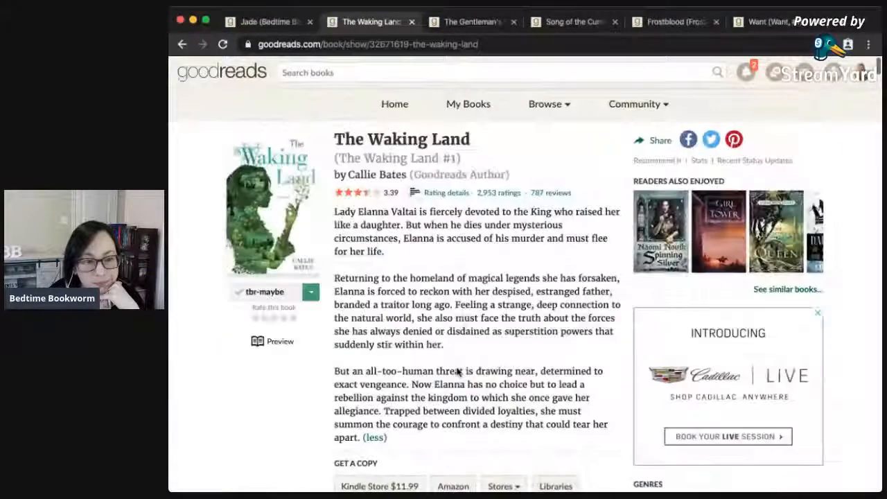
pyautogui.click(413, 22)
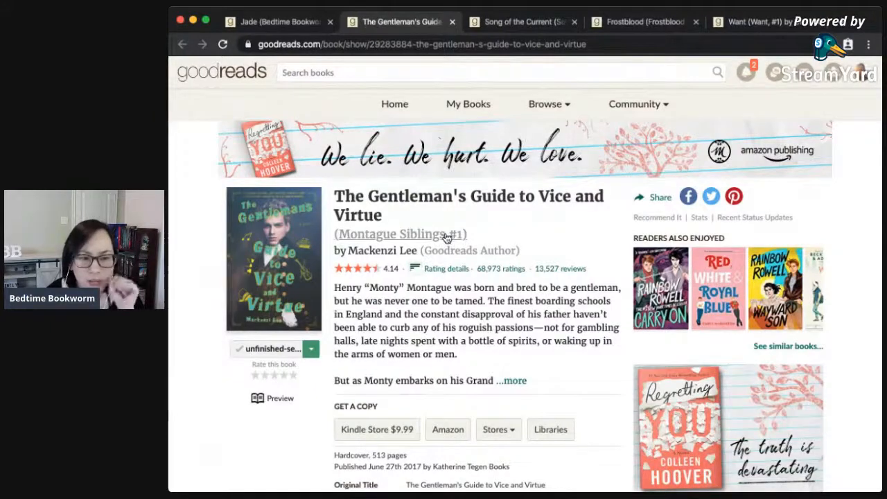
pyautogui.click(447, 238)
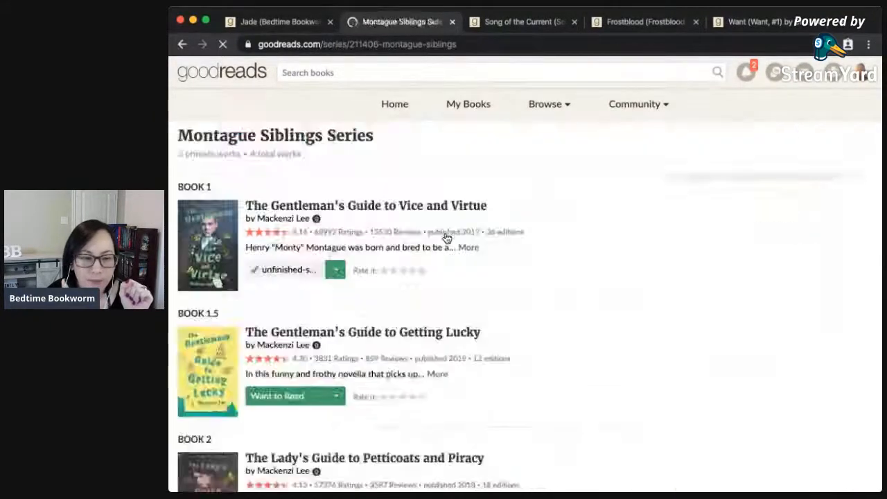
pyautogui.scroll(-5, 448, 259)
pyautogui.scroll(-2, 459, 315)
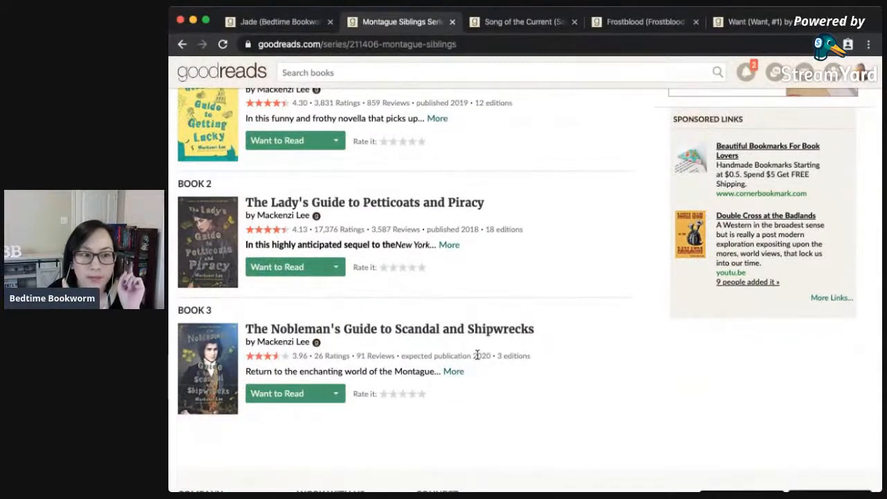
pyautogui.scroll(6, 477, 356)
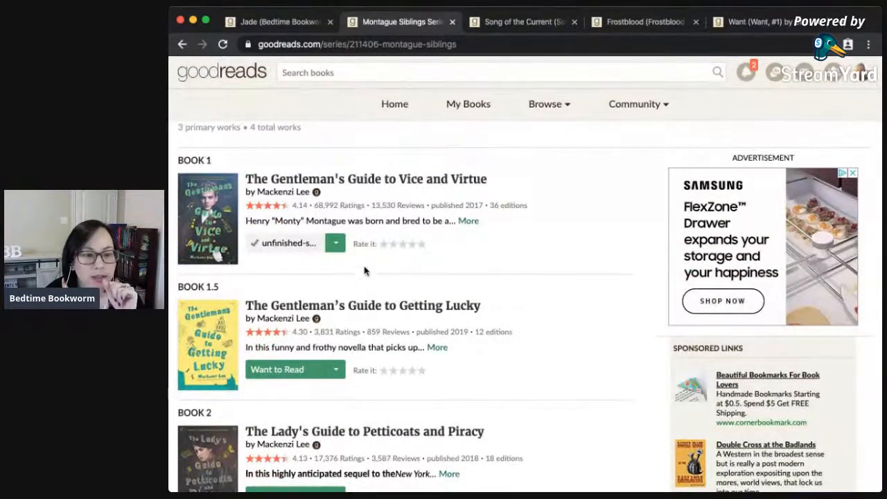
# Move The Gentleman's Guide to Vice and Virtue from unfinished-series to the tbr-series-unfinished shelf.
pyautogui.click(335, 244)
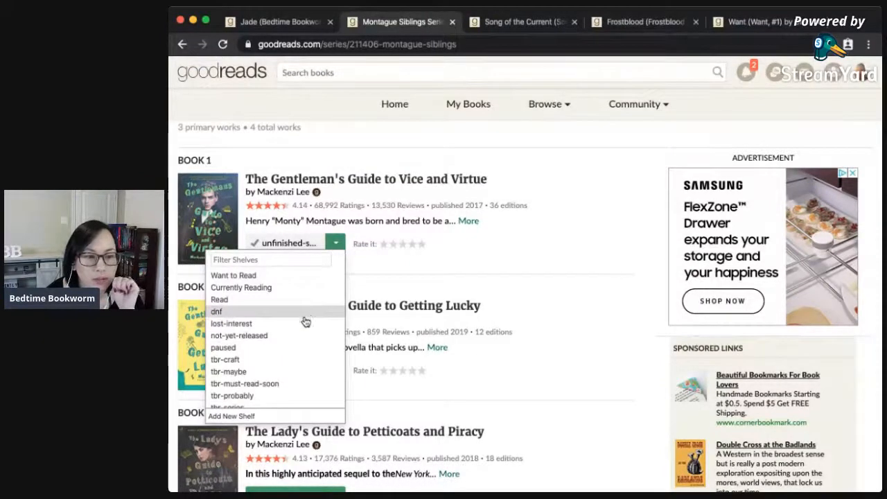
pyautogui.scroll(-2, 307, 350)
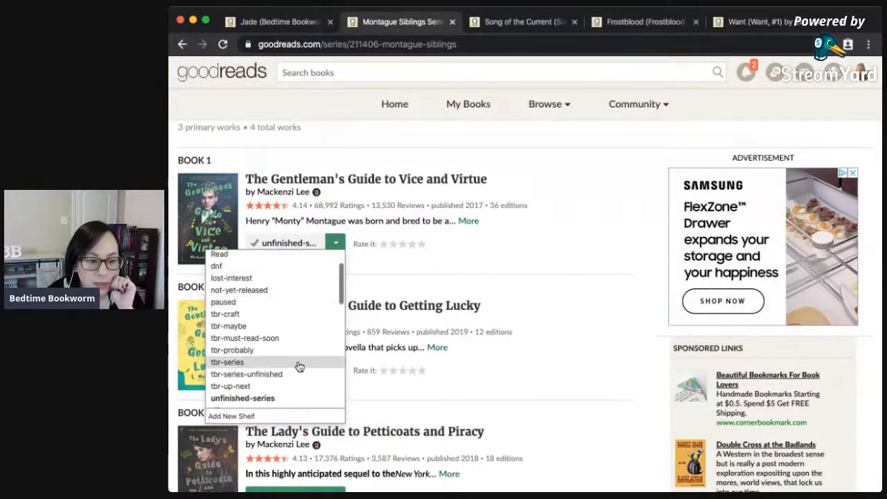
pyautogui.click(299, 365)
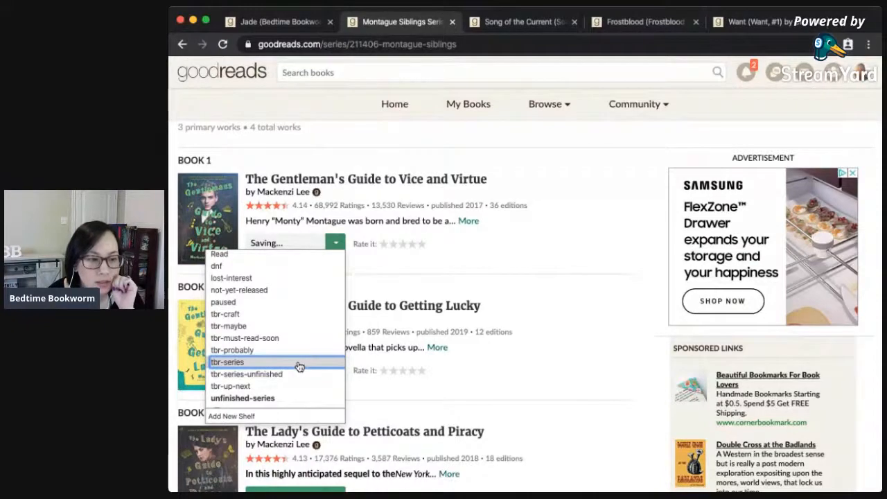
pyautogui.click(298, 375)
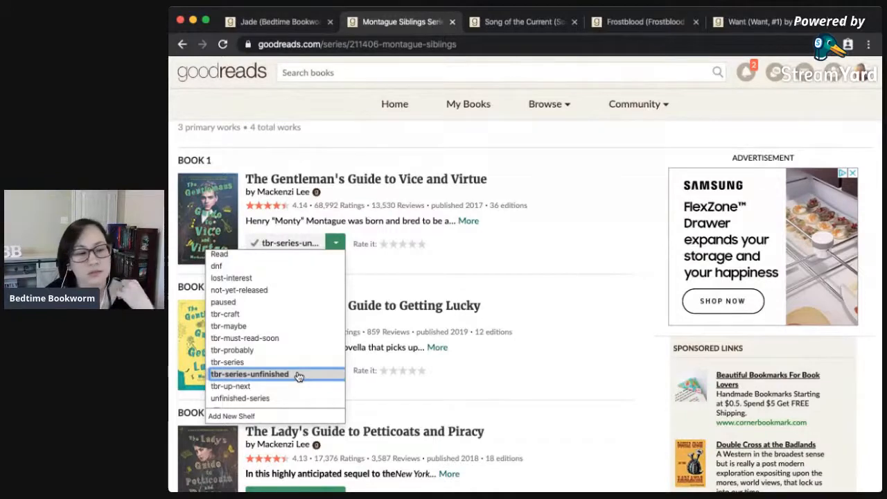
pyautogui.scroll(1, 293, 214)
# On the book page of The Gentleman's Guide to Vice and Virtue, add the audiobook and genre-historicalfiction shelves.
pyautogui.click(292, 205)
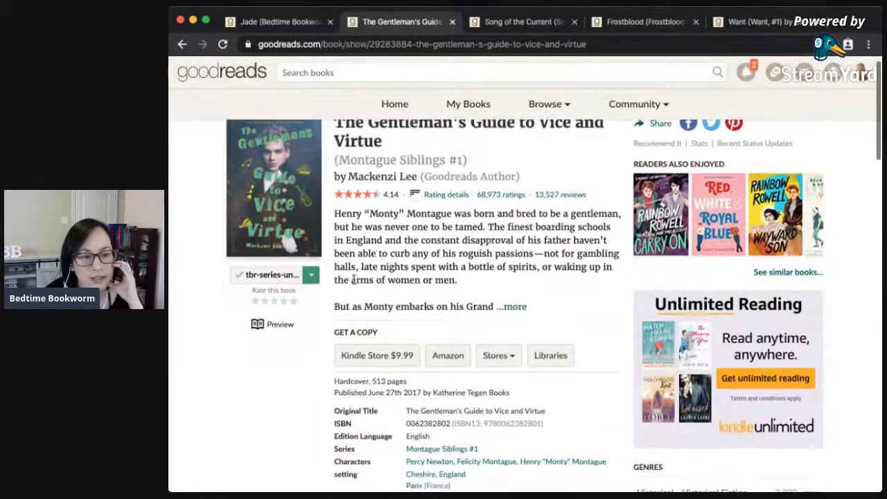
pyautogui.scroll(-3, 320, 282)
pyautogui.click(311, 207)
pyautogui.scroll(-2, 286, 322)
pyautogui.scroll(-2, 286, 324)
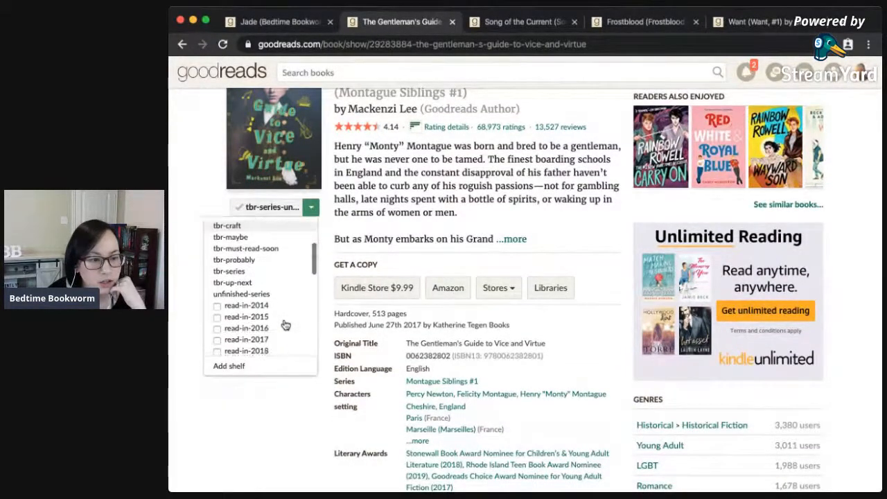
pyautogui.scroll(-6, 285, 324)
pyautogui.scroll(2, 285, 324)
pyautogui.scroll(8, 284, 326)
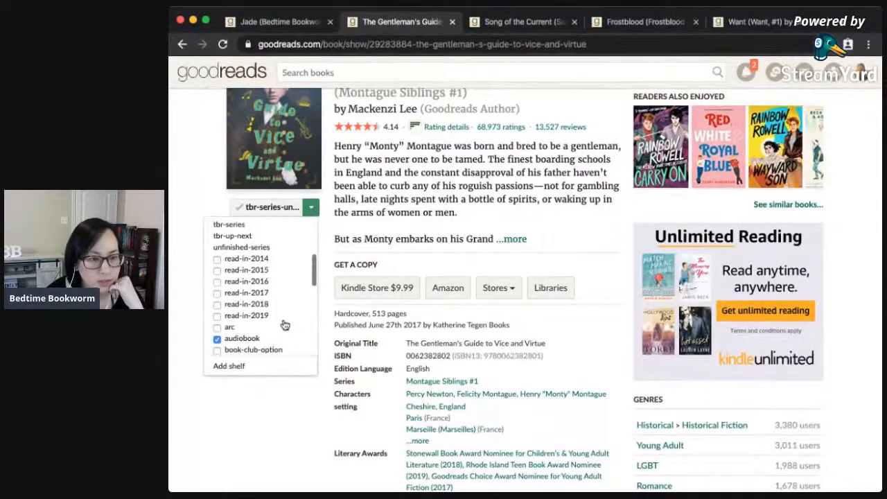
pyautogui.scroll(-1, 284, 325)
pyautogui.scroll(-5, 285, 326)
pyautogui.scroll(-2, 297, 328)
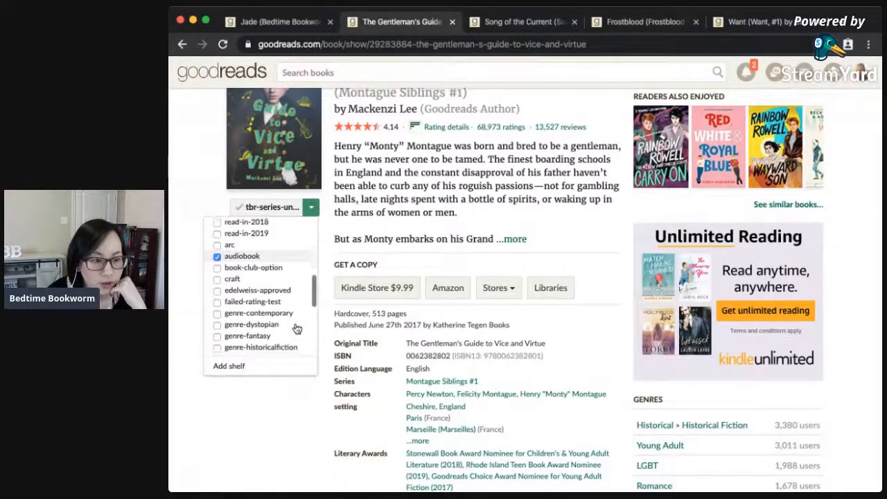
pyautogui.scroll(-8, 286, 330)
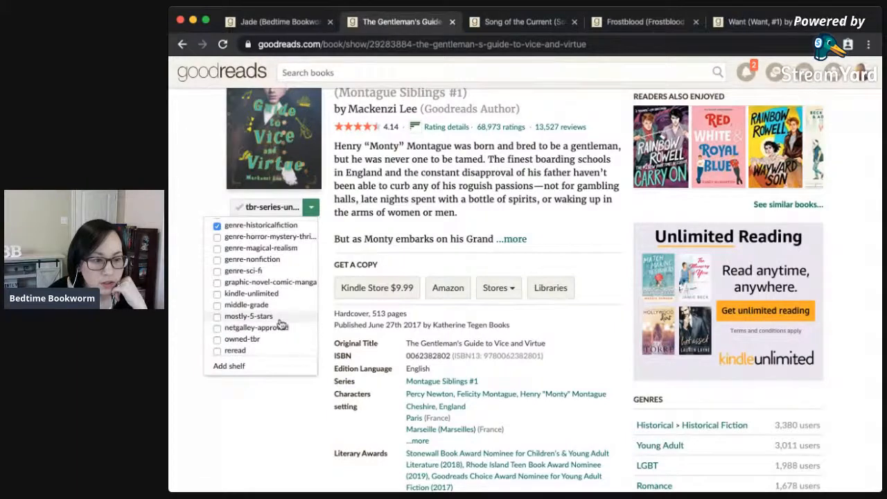
pyautogui.click(277, 317)
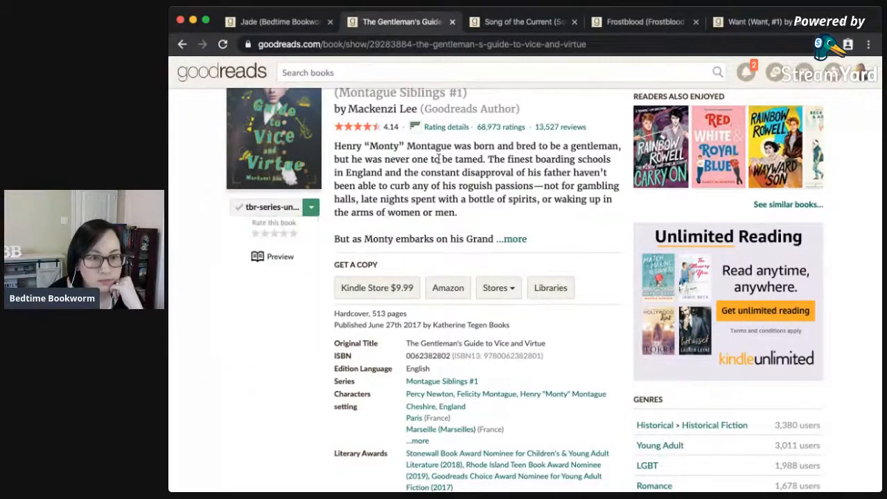
# Close that book's page, check the Song of the Current series, and read the first book's full description.
pyautogui.click(452, 22)
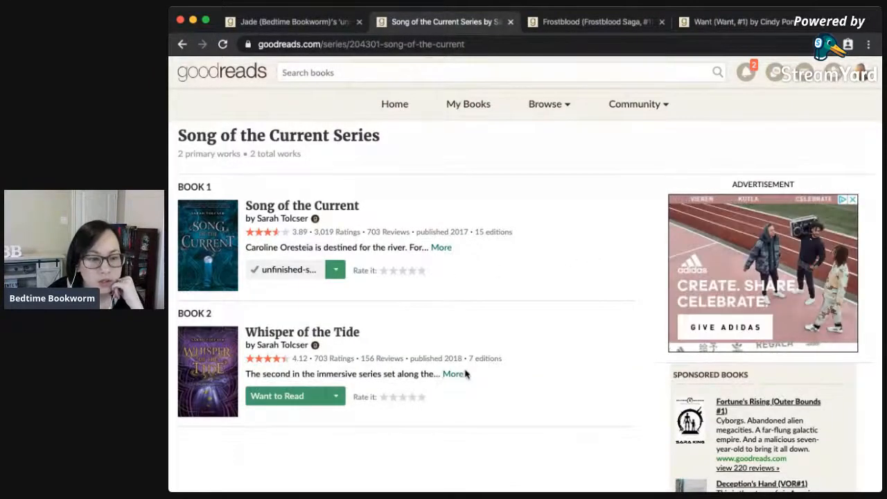
pyautogui.click(302, 208)
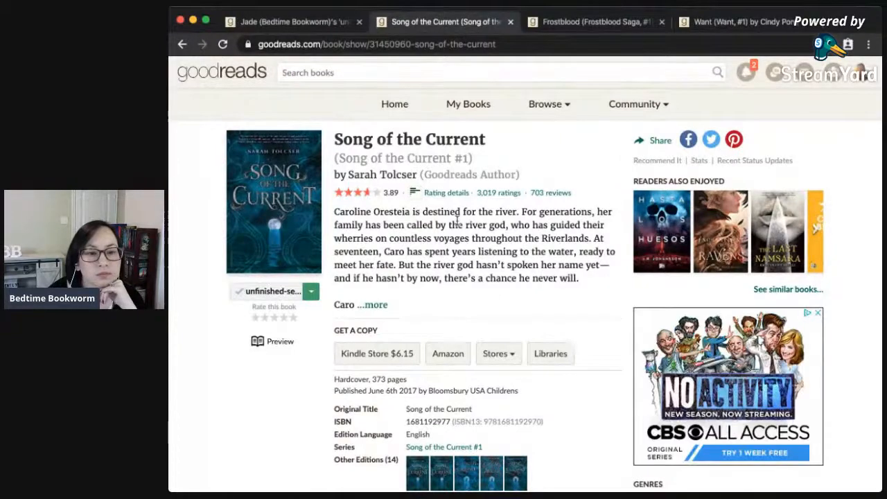
pyautogui.click(374, 305)
pyautogui.scroll(-1, 508, 361)
pyautogui.scroll(-1, 507, 361)
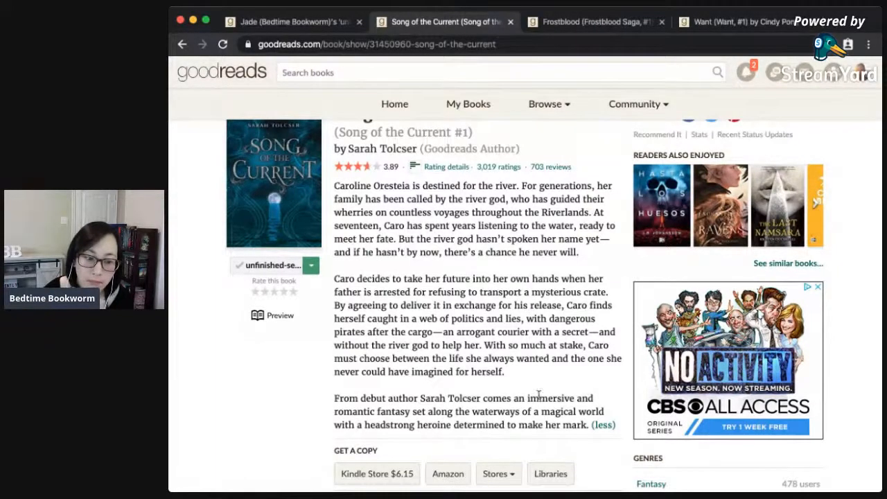
pyautogui.scroll(-1, 485, 401)
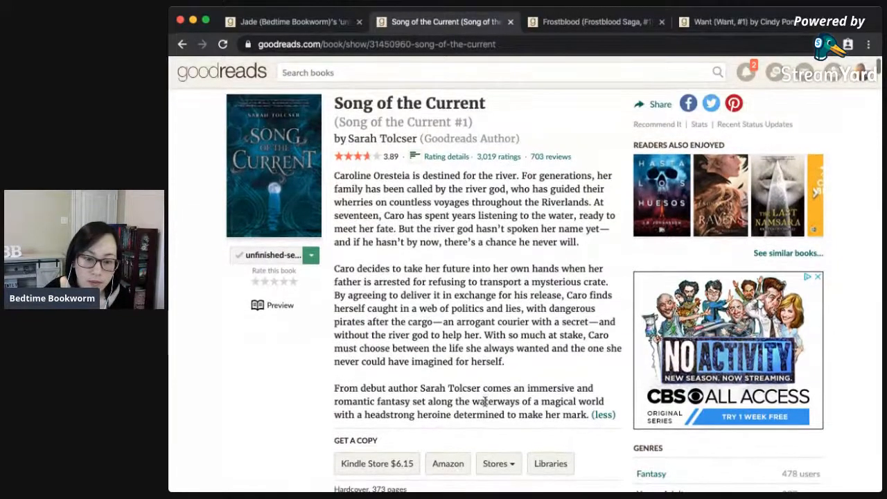
pyautogui.moveTo(425, 403); pyautogui.dragTo(334, 403)
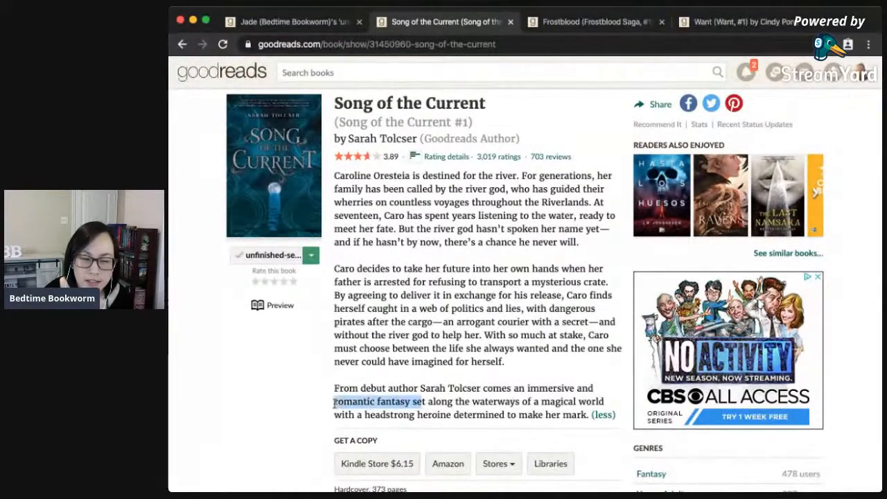
pyautogui.click(456, 396)
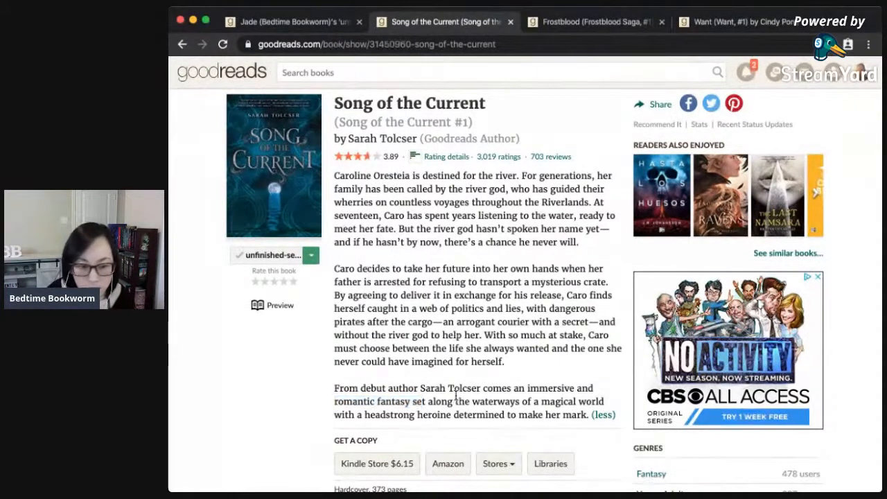
# Look over the genres, edition details and own shelving activity for Song of the Current, and read the first friend review.
pyautogui.scroll(-2, 454, 398)
pyautogui.scroll(-1, 303, 395)
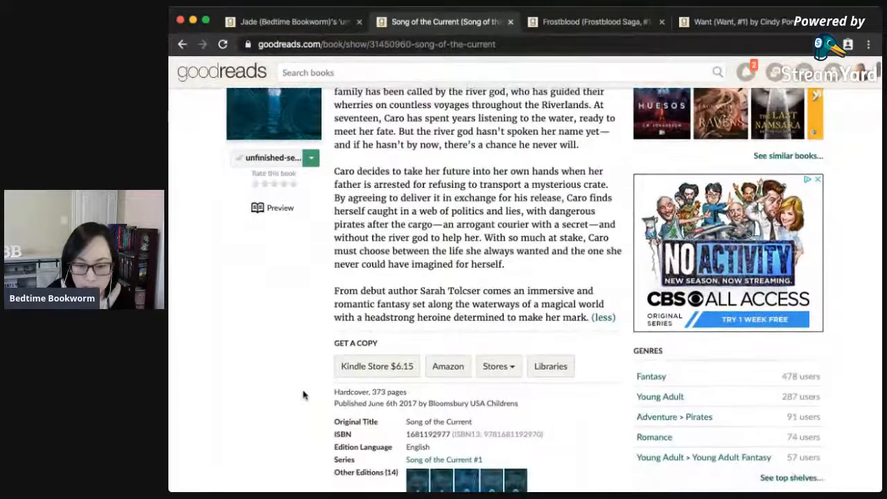
pyautogui.scroll(-3, 302, 394)
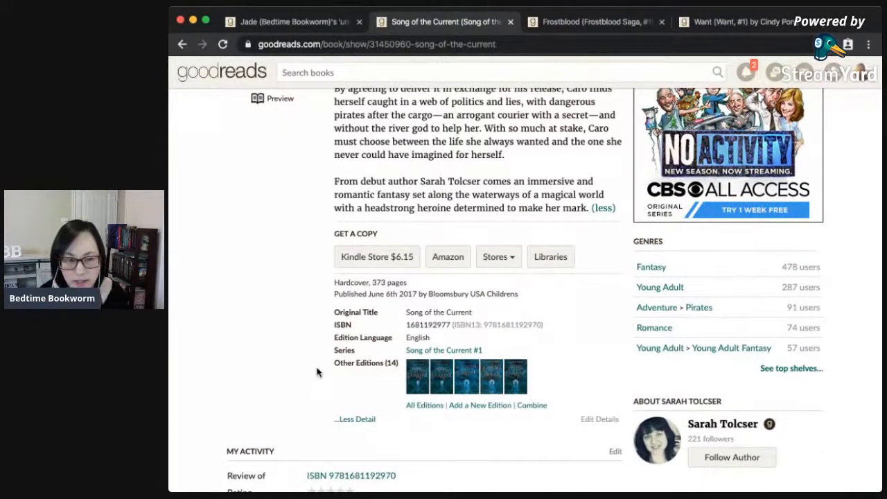
pyautogui.scroll(-1, 242, 368)
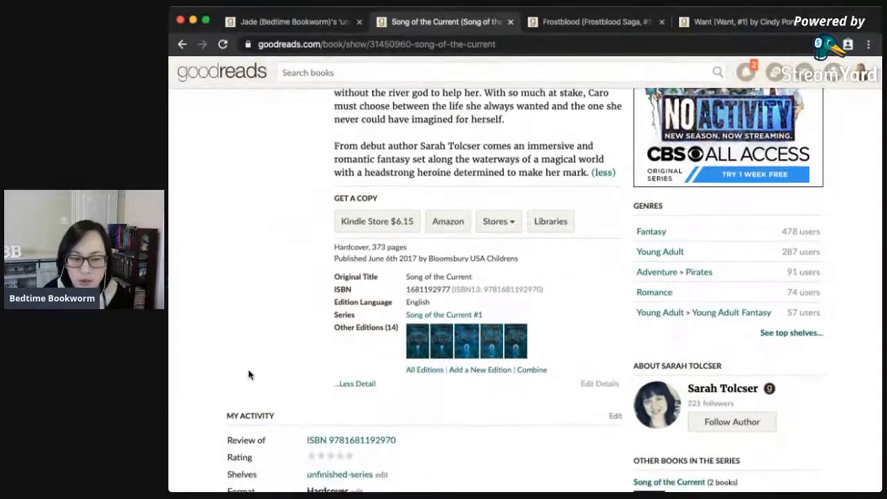
pyautogui.scroll(-3, 246, 372)
pyautogui.scroll(-5, 250, 372)
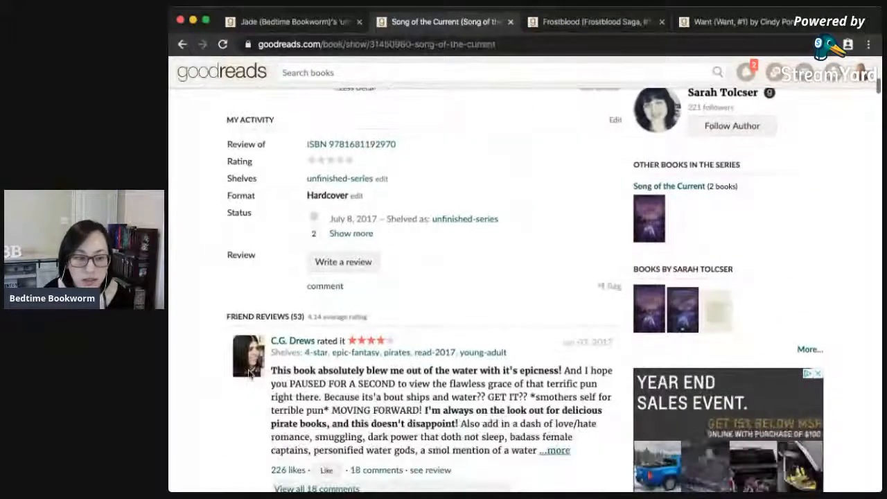
pyautogui.moveTo(563, 372); pyautogui.dragTo(326, 382)
pyautogui.click(363, 384)
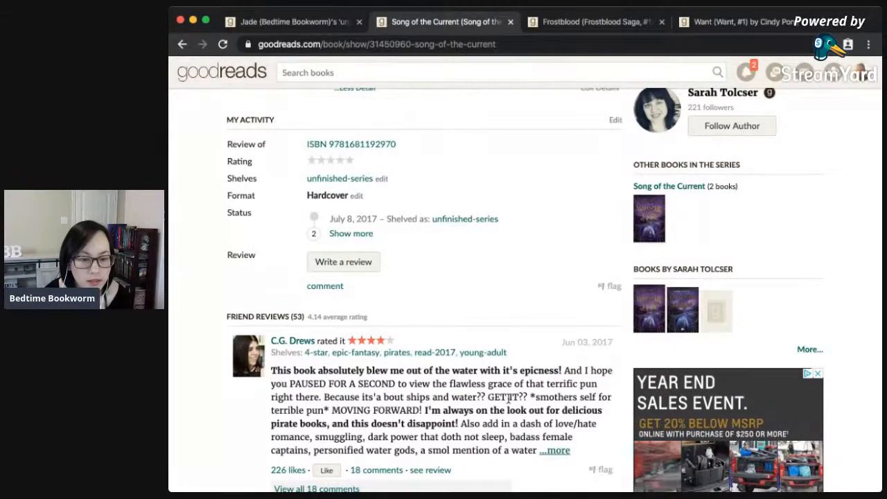
# Look through the remaining friend reviews and star ratings of Song of the Current.
pyautogui.scroll(-5, 499, 444)
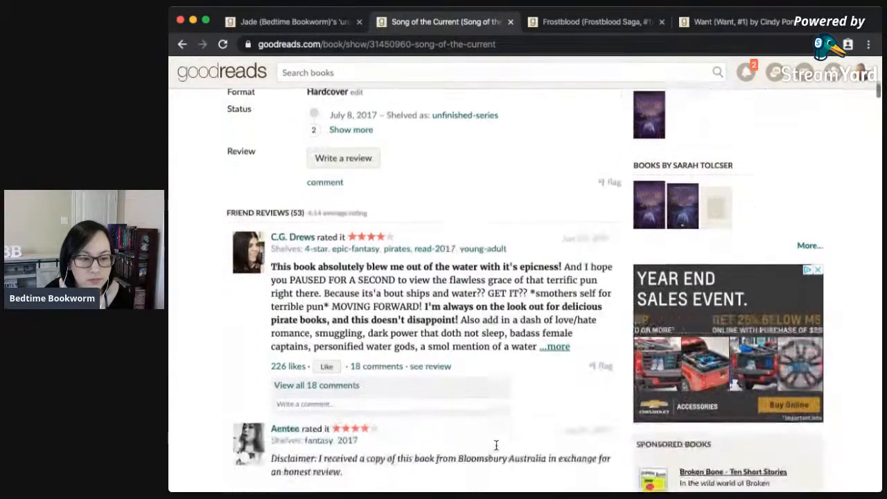
pyautogui.scroll(-10, 496, 448)
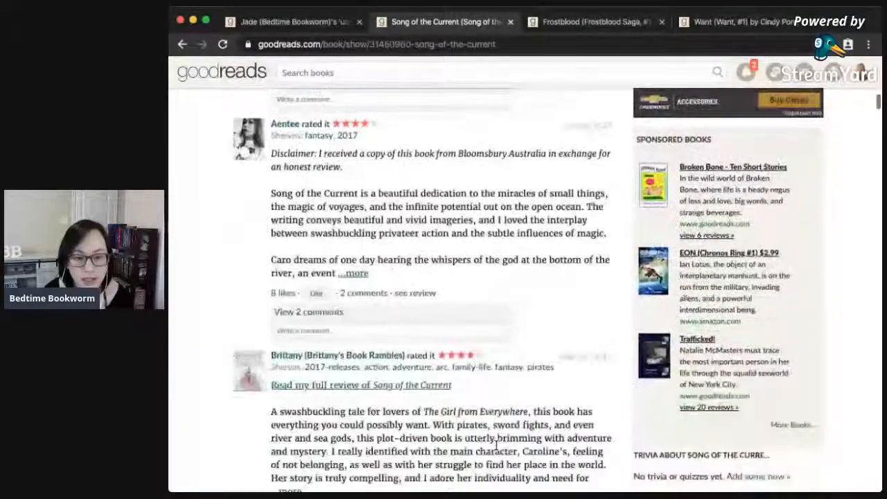
pyautogui.scroll(-8, 496, 446)
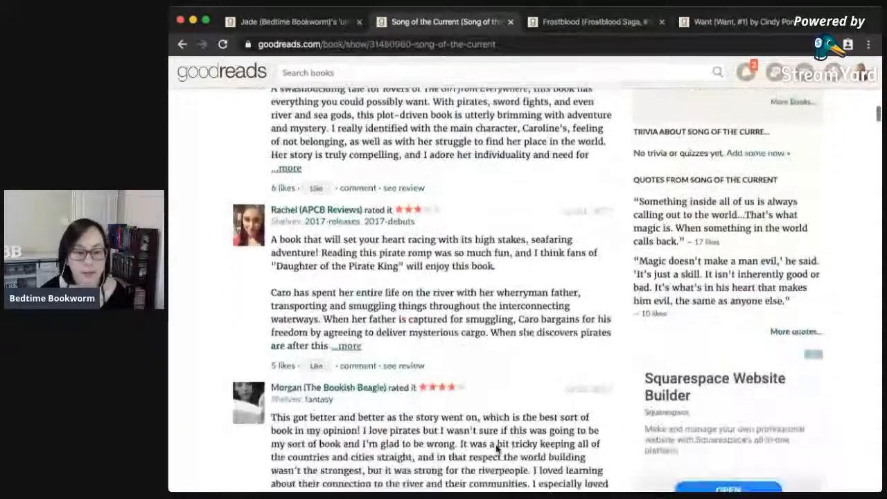
pyautogui.scroll(-6, 496, 449)
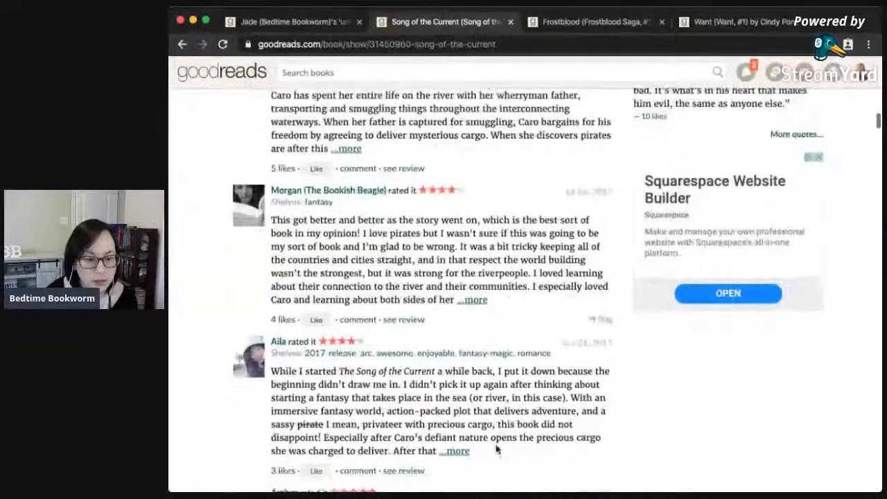
pyautogui.scroll(-2, 496, 449)
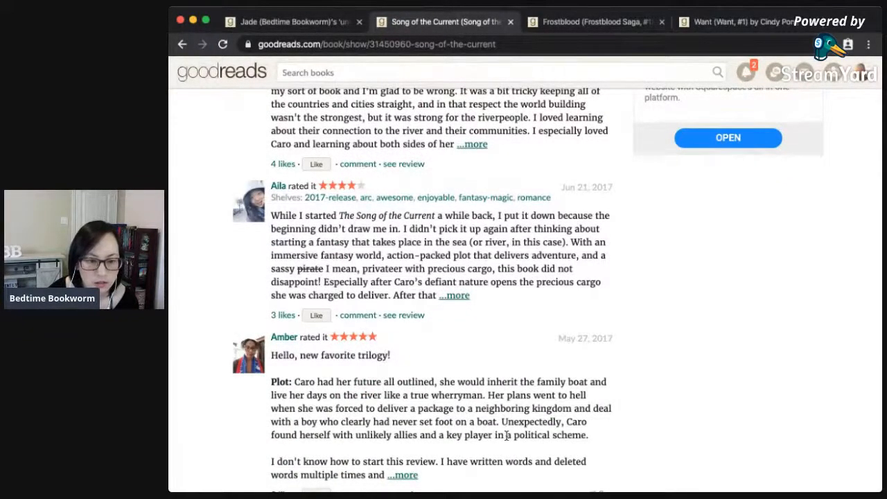
pyautogui.scroll(-1, 506, 435)
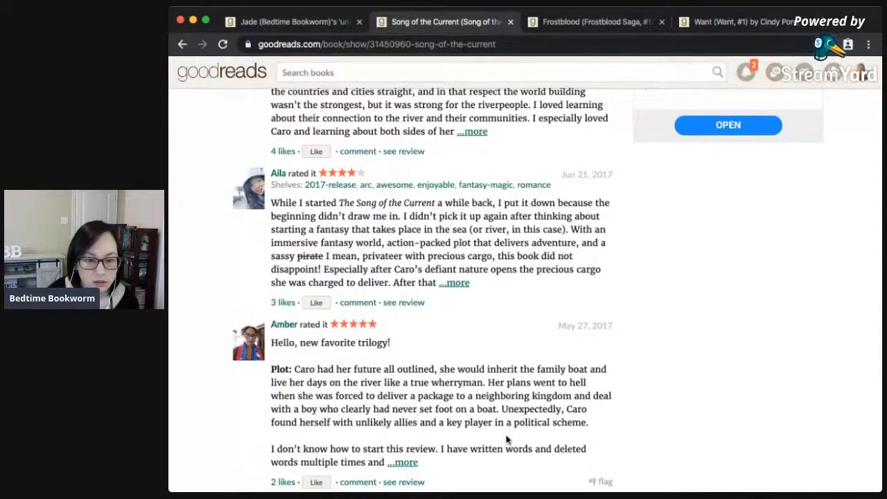
pyautogui.scroll(-4, 507, 438)
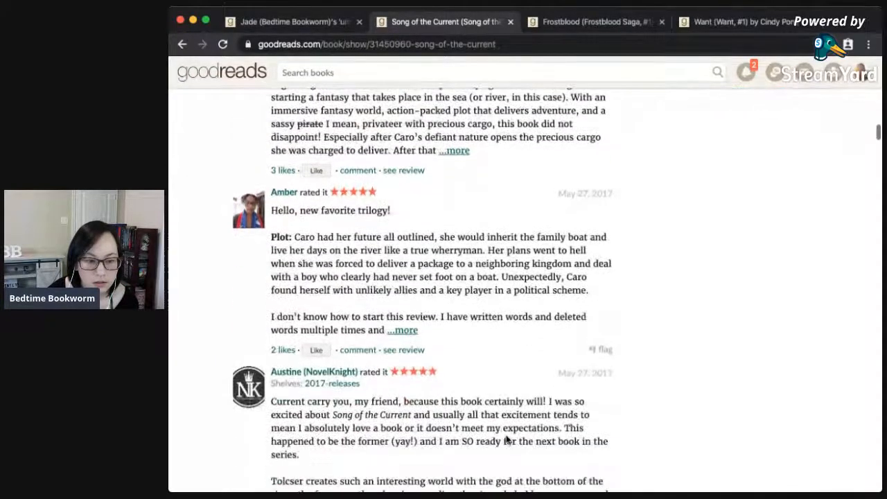
pyautogui.scroll(-6, 510, 439)
pyautogui.scroll(-10, 519, 441)
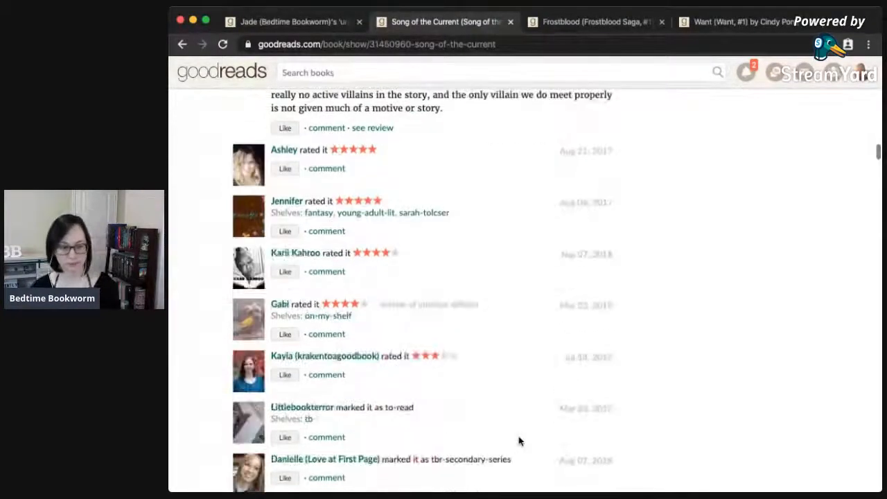
pyautogui.scroll(20, 520, 440)
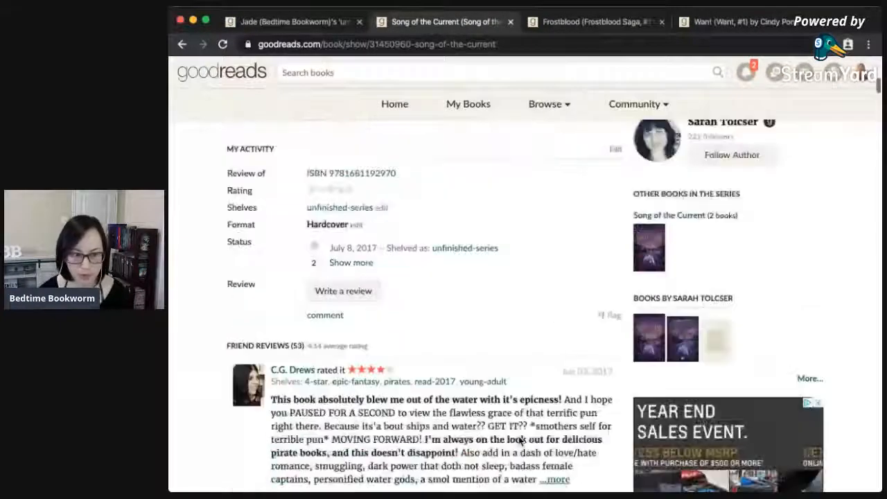
# Open the Song of the Current series page and read the full description of book 2, Whisper of the Tide.
pyautogui.scroll(15, 520, 440)
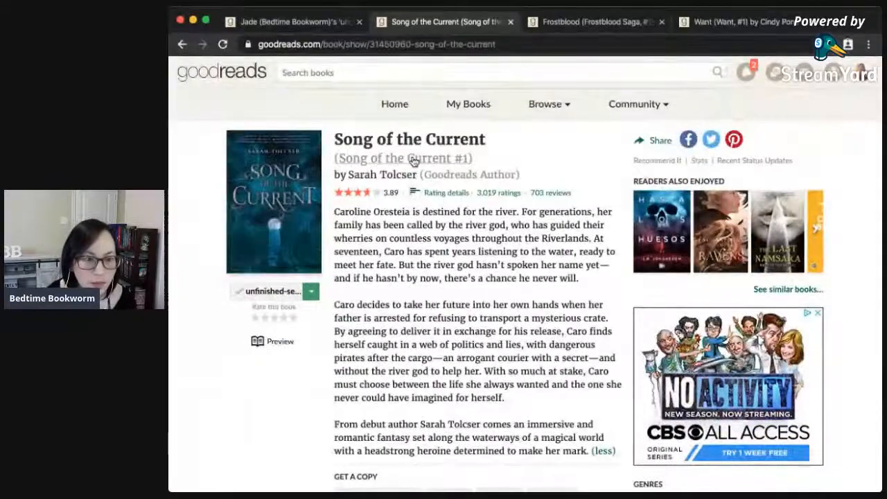
pyautogui.click(412, 159)
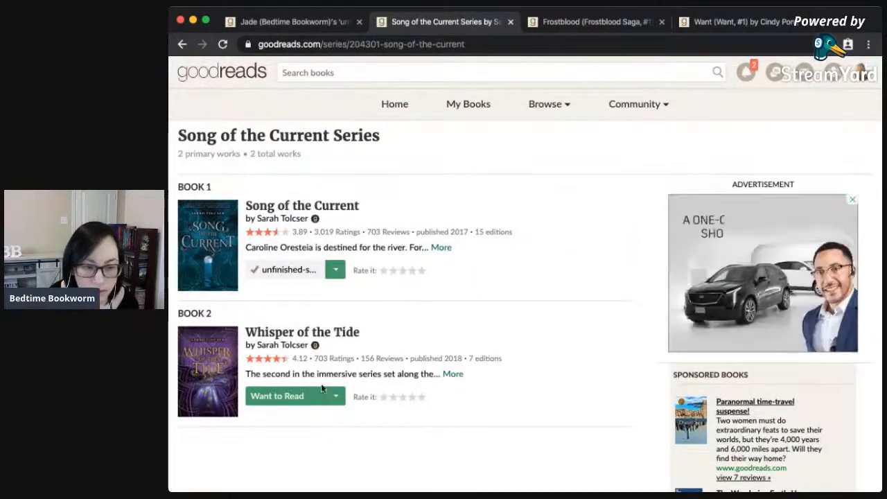
pyautogui.click(452, 375)
pyautogui.scroll(-2, 508, 443)
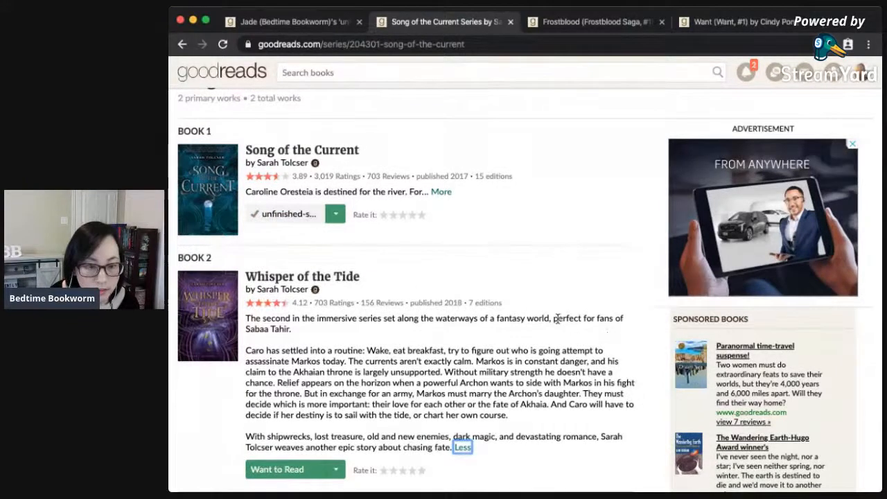
pyautogui.moveTo(554, 318); pyautogui.dragTo(562, 338)
pyautogui.click(555, 374)
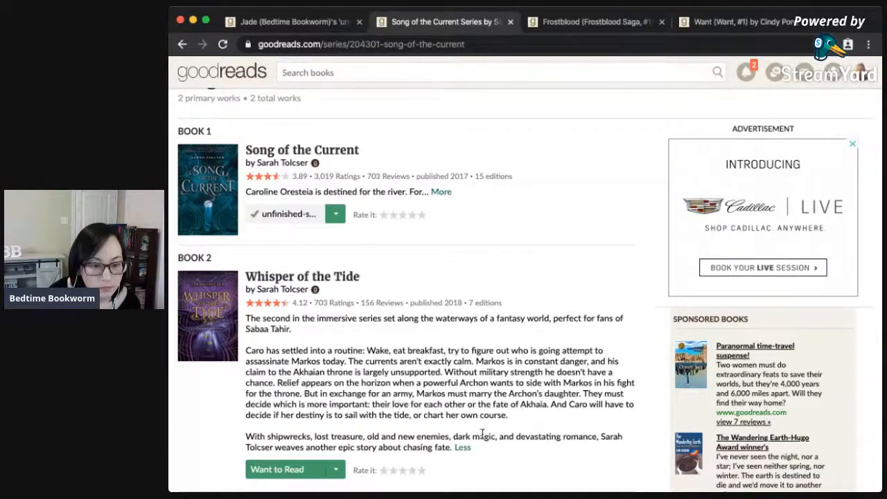
pyautogui.scroll(1, 464, 396)
pyautogui.scroll(-3, 544, 373)
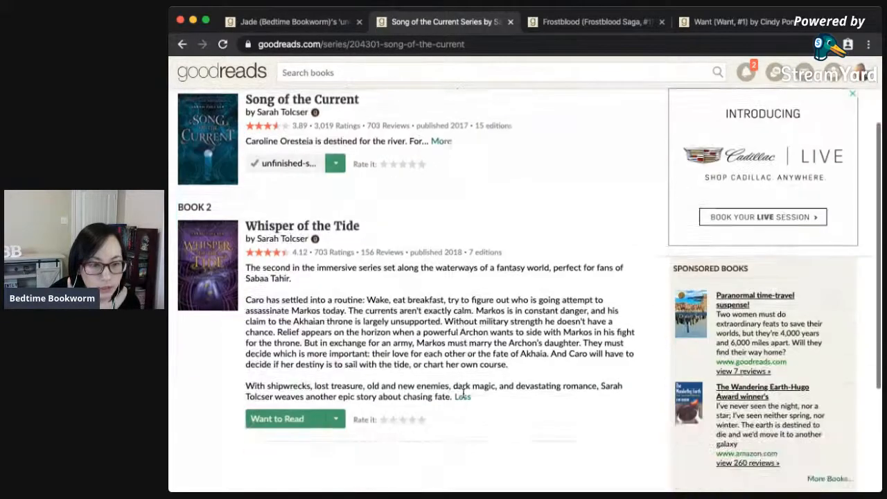
pyautogui.scroll(-2, 544, 372)
pyautogui.scroll(3, 544, 373)
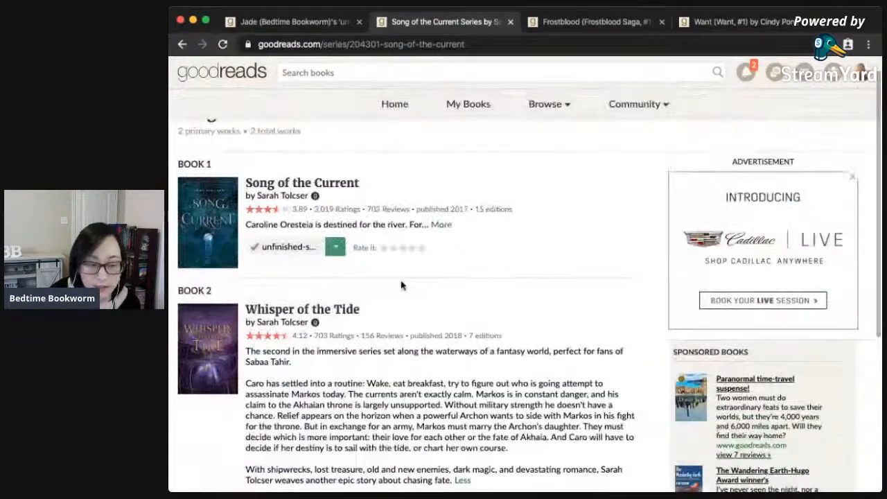
# Move Song of the Current to the tbr-series shelf and close its series page.
pyautogui.click(338, 253)
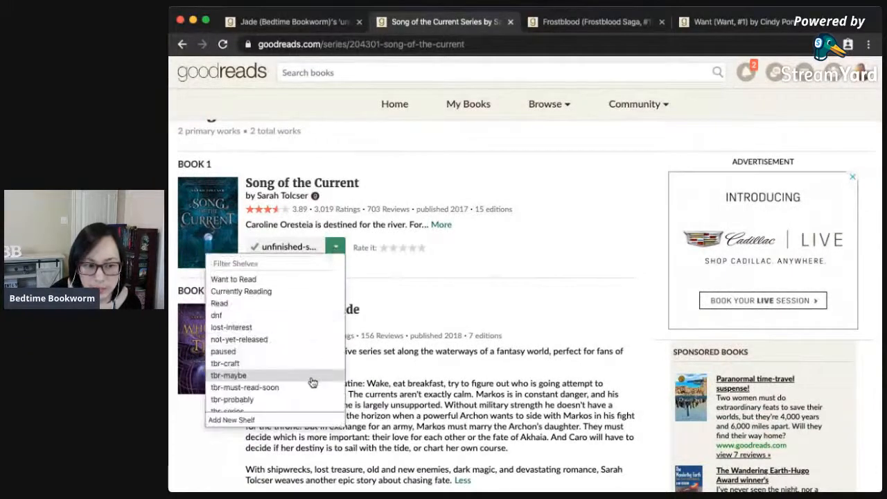
pyautogui.scroll(-1, 312, 382)
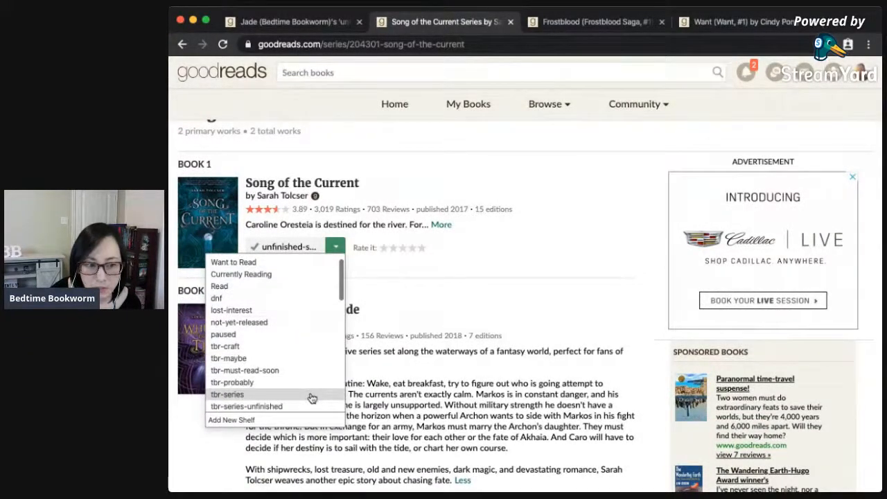
pyautogui.click(312, 395)
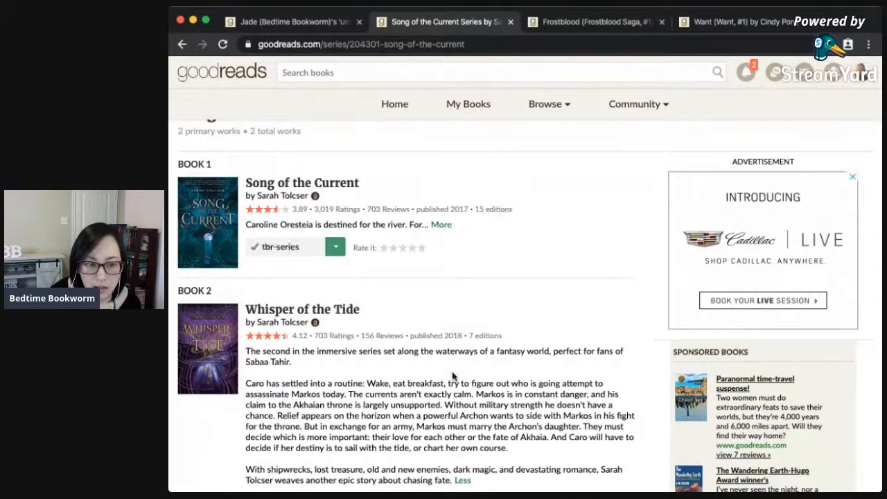
pyautogui.scroll(1, 464, 238)
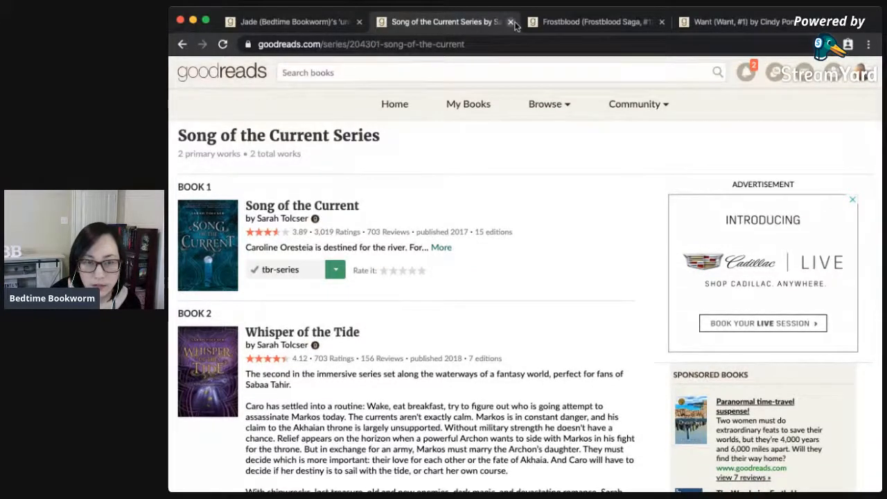
pyautogui.click(511, 22)
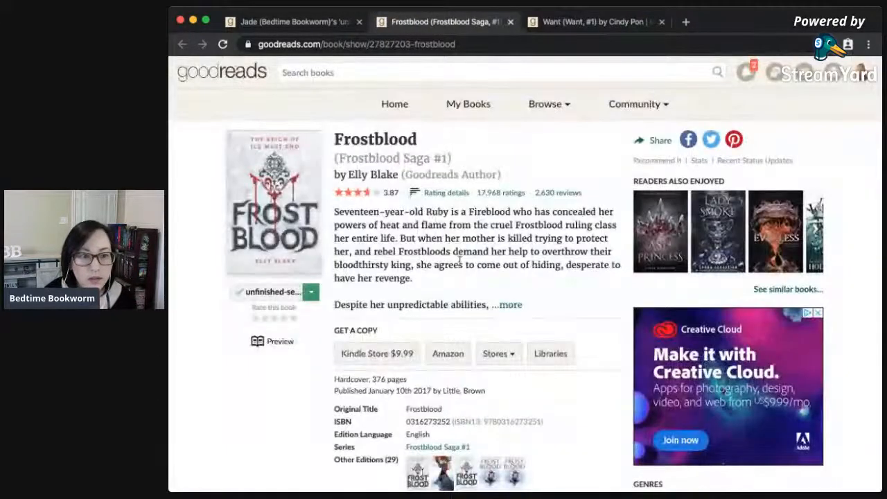
# Open the series page of Frostblood and look over the books in the Frostblood Saga.
pyautogui.click(421, 160)
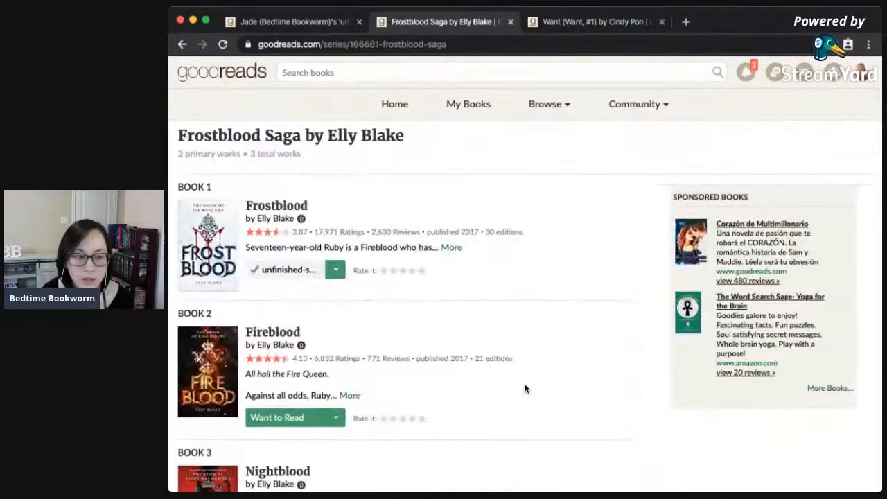
pyautogui.scroll(-3, 525, 392)
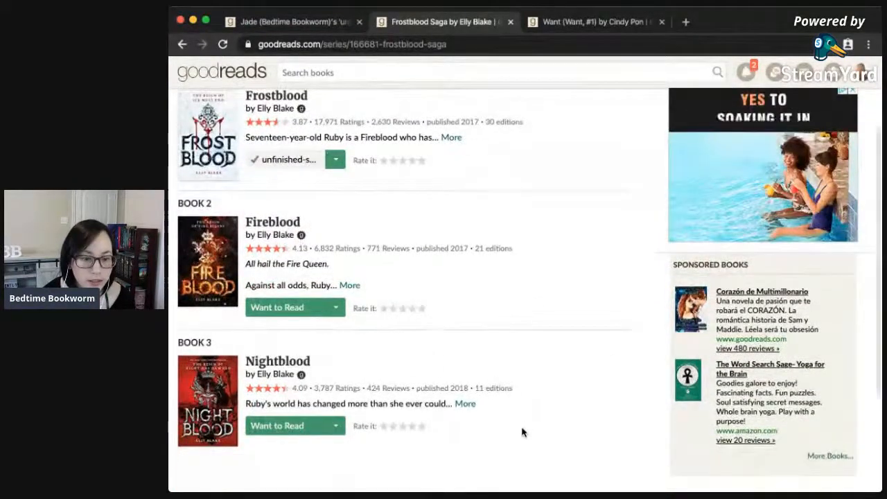
pyautogui.scroll(1, 519, 390)
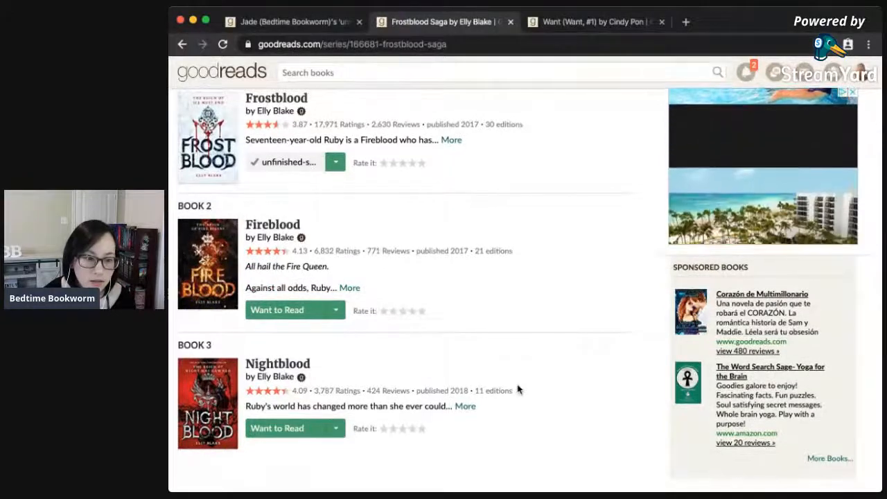
# Open the third book, Nightblood, and look through its friend reviews and star ratings.
pyautogui.click(292, 368)
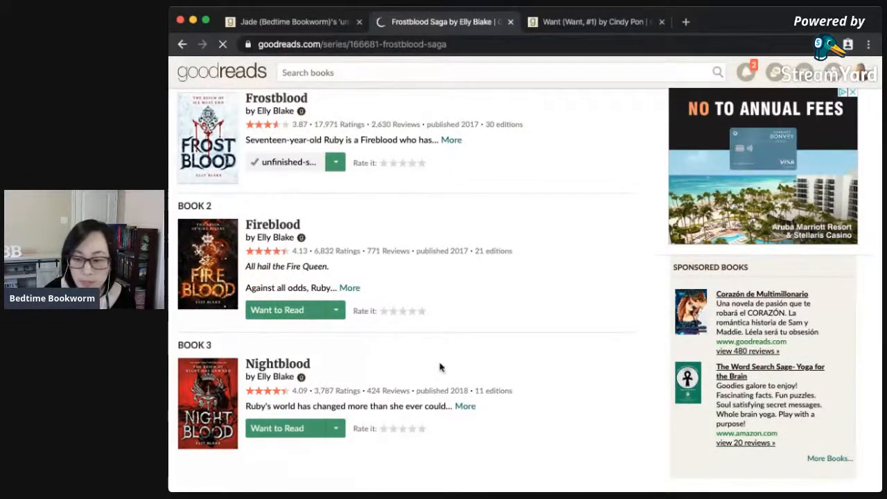
pyautogui.scroll(-2, 569, 427)
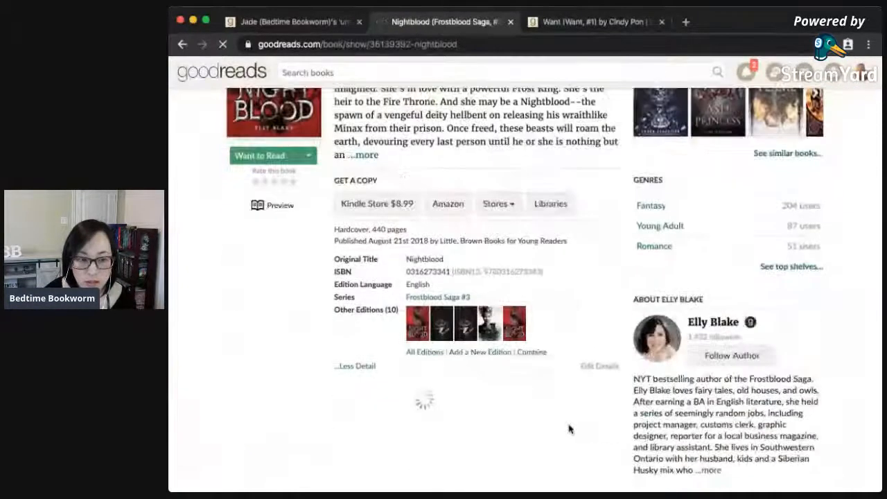
pyautogui.scroll(-1, 598, 428)
pyautogui.scroll(-3, 597, 428)
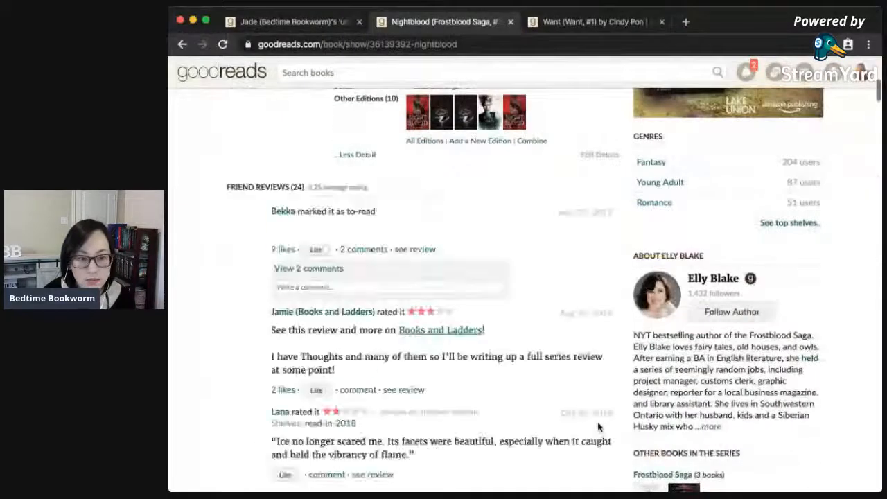
pyautogui.scroll(-1, 598, 427)
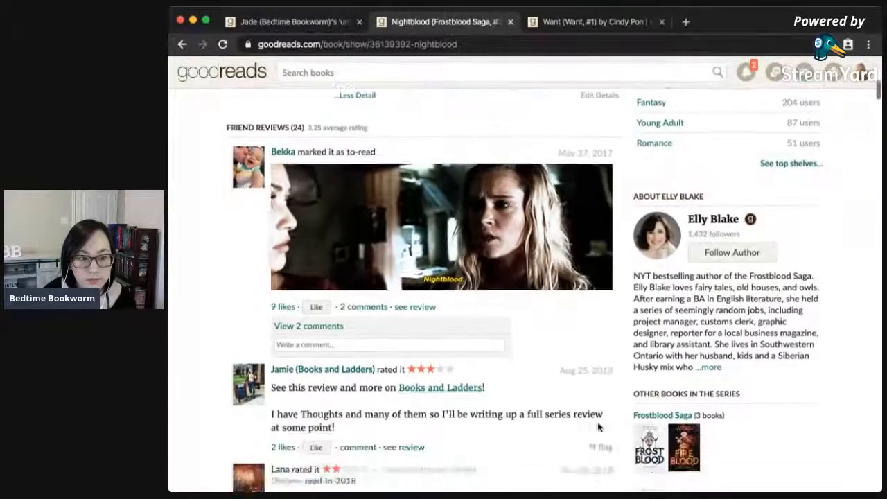
pyautogui.scroll(-4, 599, 428)
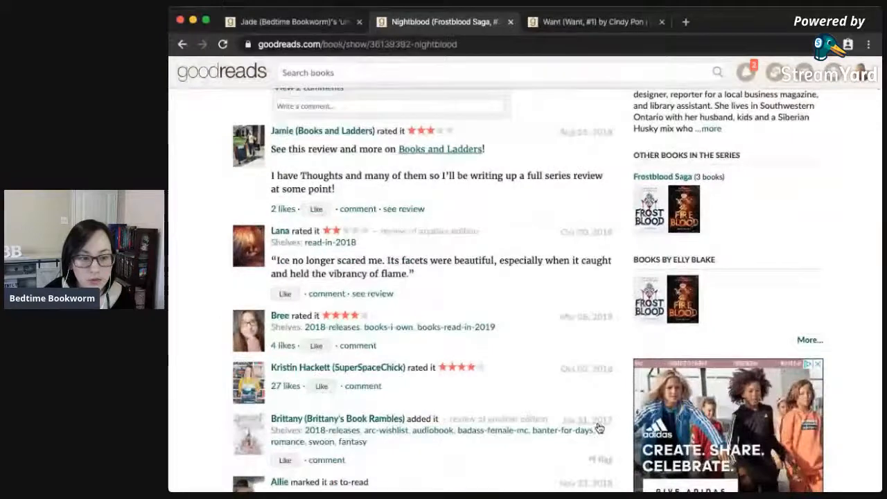
pyautogui.scroll(-1, 598, 427)
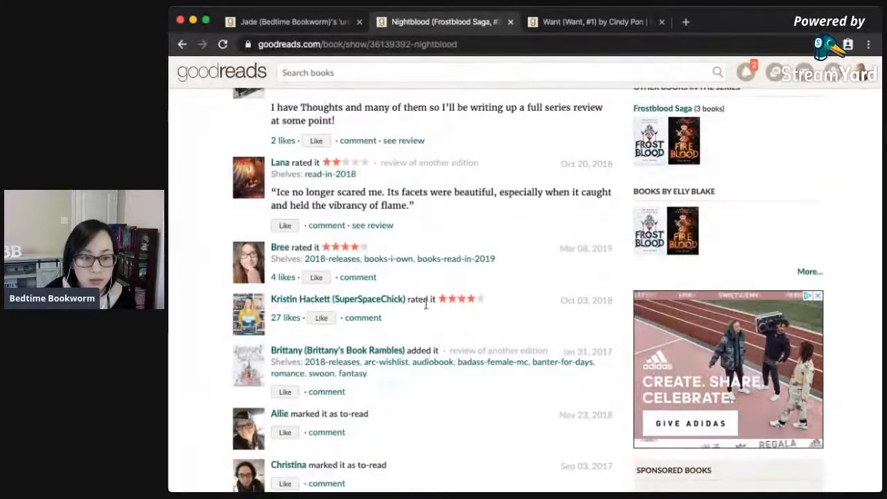
pyautogui.scroll(-1, 495, 432)
pyautogui.scroll(-5, 495, 434)
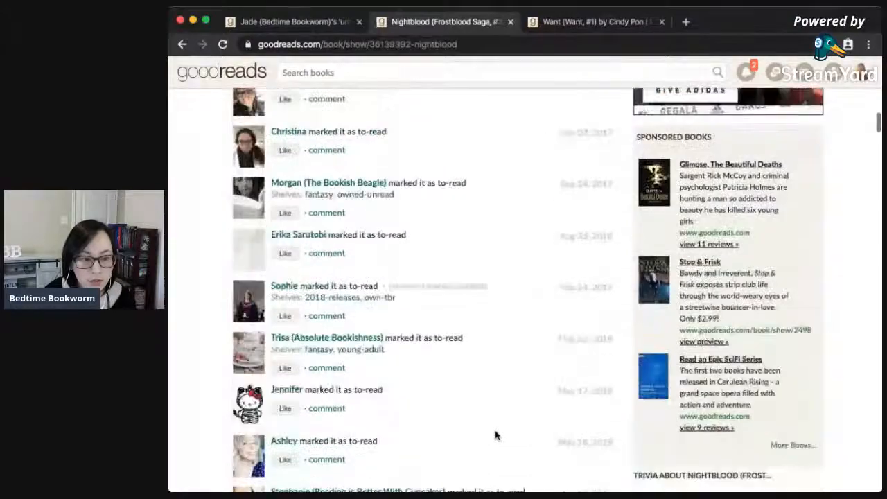
pyautogui.scroll(-10, 495, 435)
pyautogui.scroll(20, 496, 435)
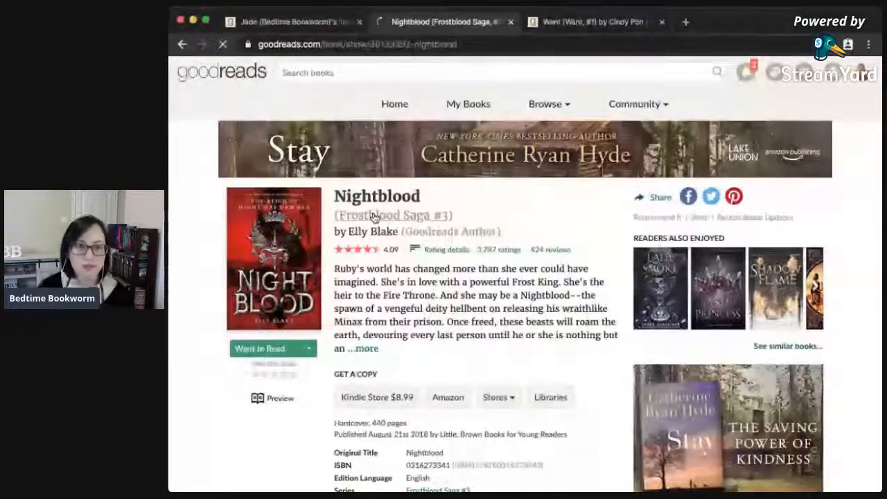
# Go back to the Frostblood Saga series, open the first book, and read its full description.
pyautogui.click(374, 217)
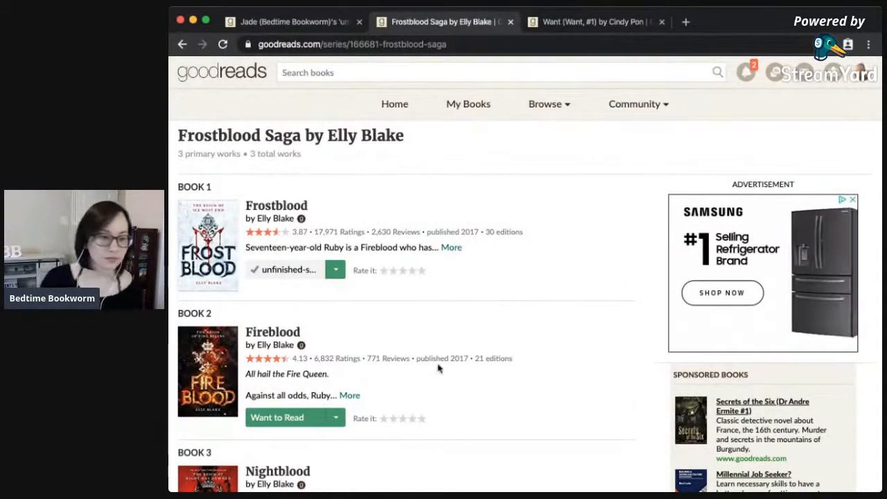
pyautogui.click(286, 211)
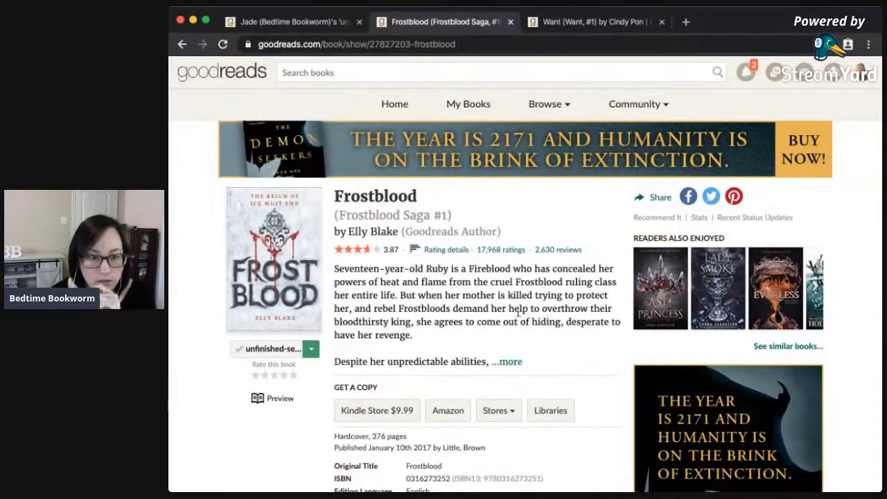
pyautogui.click(511, 362)
pyautogui.scroll(-1, 566, 365)
pyautogui.scroll(-2, 566, 366)
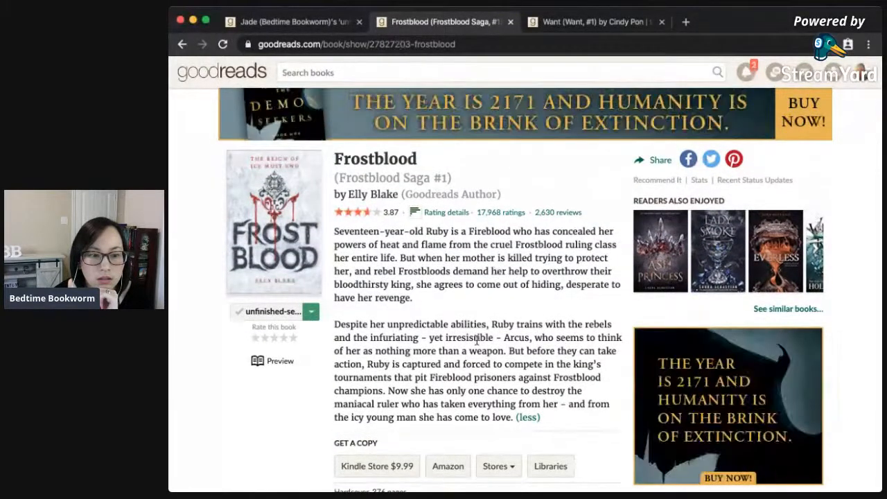
pyautogui.scroll(-2, 477, 354)
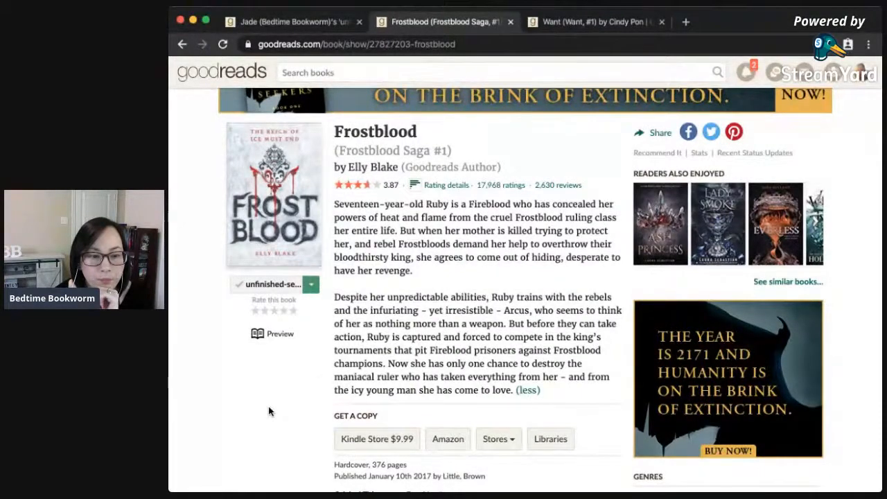
# Look over the edition details and own shelving activity for Frostblood, and read the first several friend reviews.
pyautogui.scroll(-5, 269, 412)
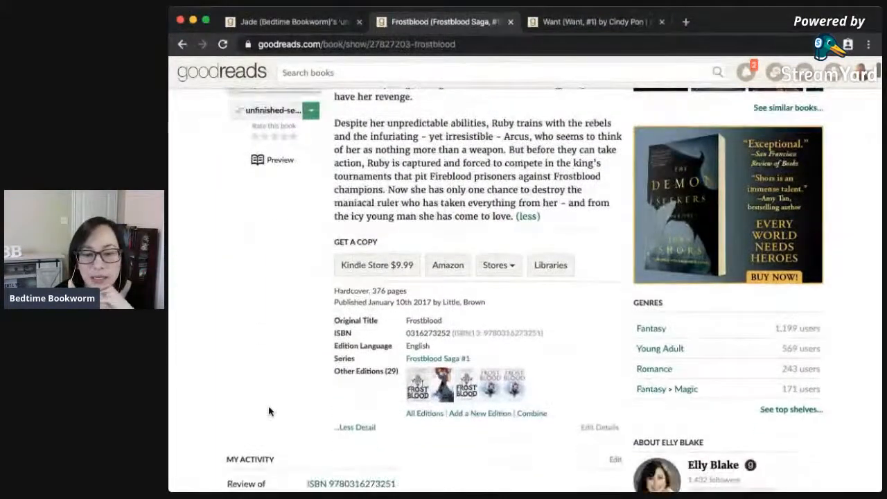
pyautogui.scroll(-10, 269, 412)
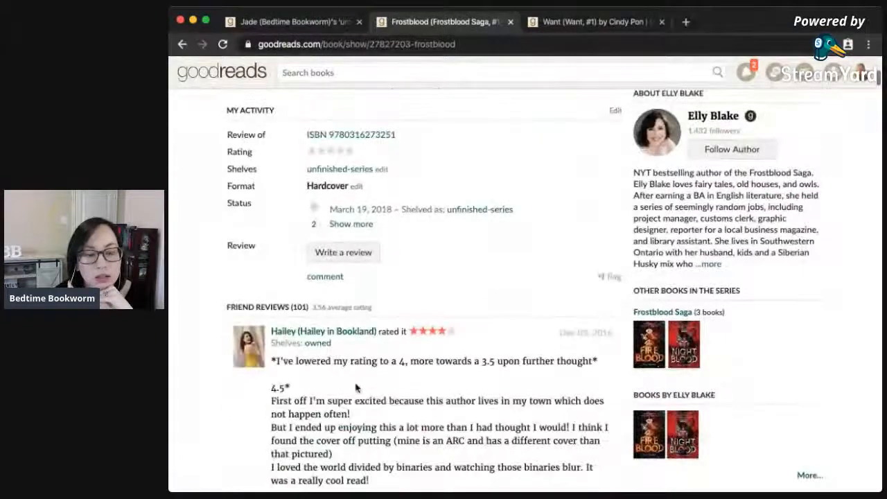
pyautogui.scroll(-2, 375, 383)
pyautogui.scroll(-8, 376, 379)
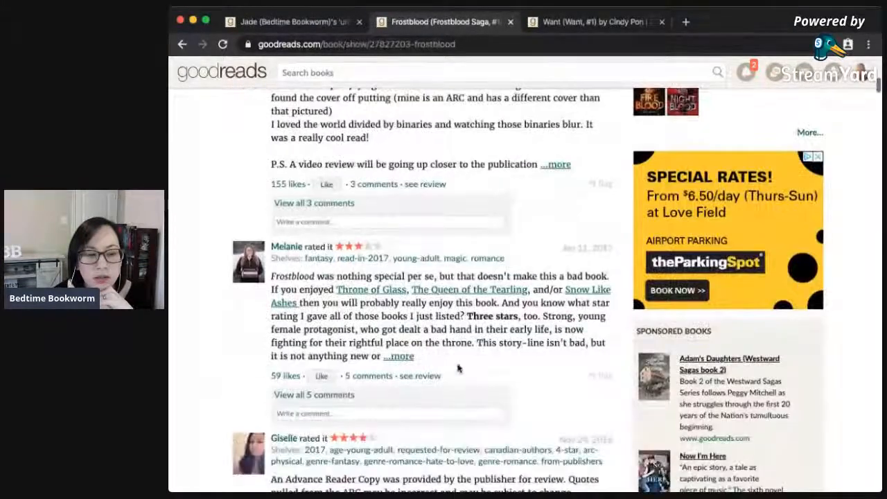
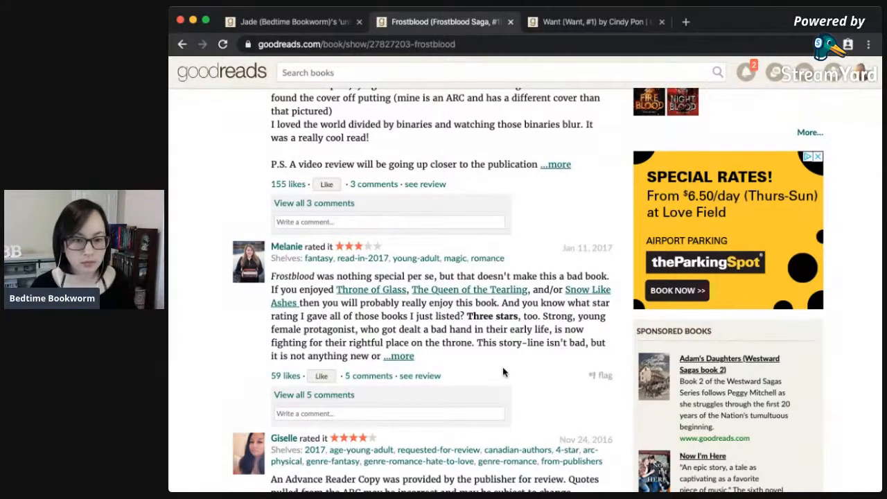
pyautogui.scroll(-3, 506, 372)
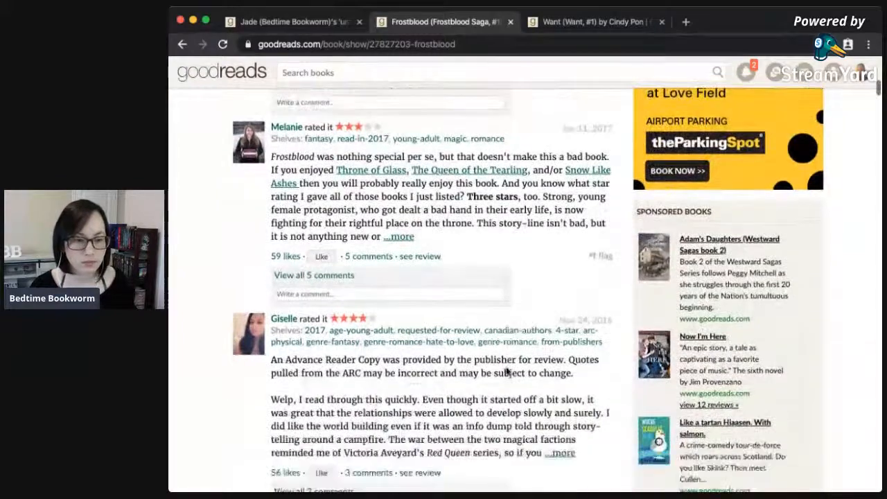
pyautogui.scroll(-3, 506, 372)
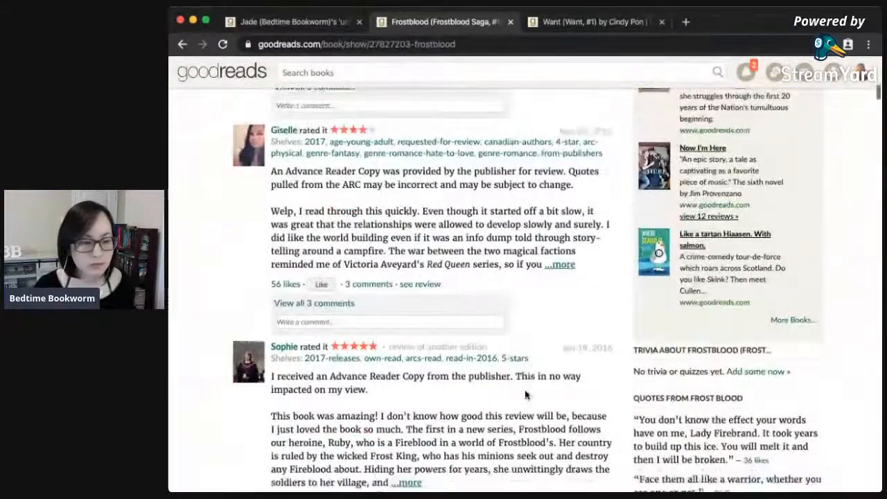
pyautogui.scroll(-5, 527, 394)
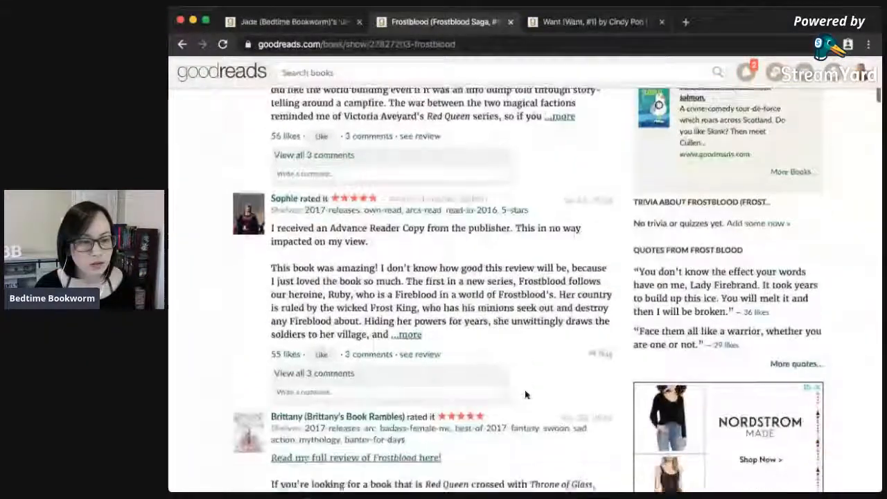
pyautogui.scroll(-5, 525, 394)
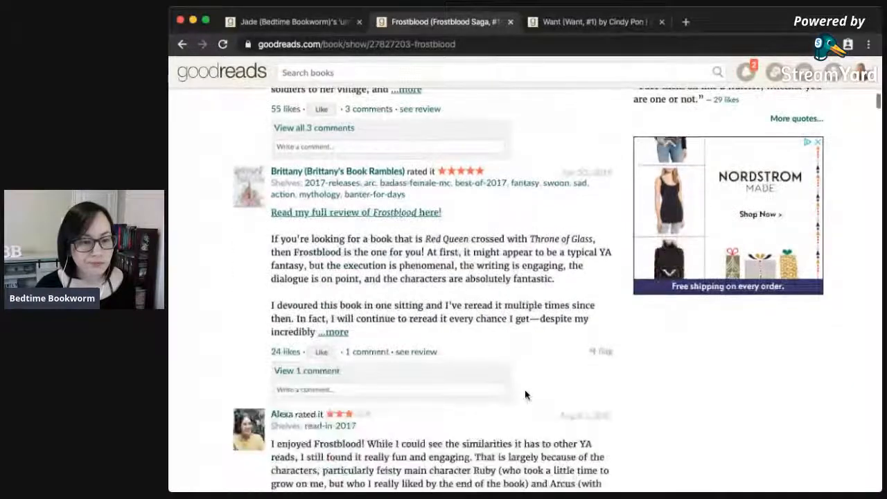
pyautogui.scroll(-1, 524, 389)
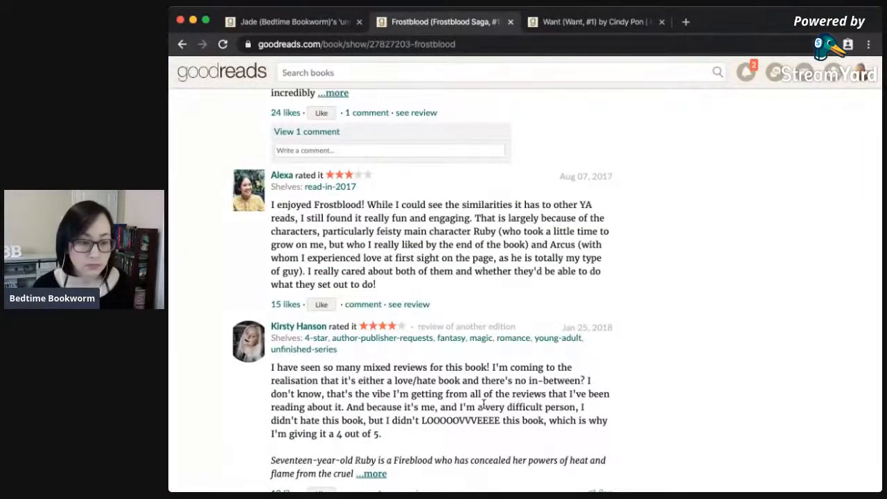
# Read the remaining friend reviews and star ratings of Frostblood.
pyautogui.scroll(-1, 483, 404)
pyautogui.moveTo(355, 344); pyautogui.dragTo(447, 341)
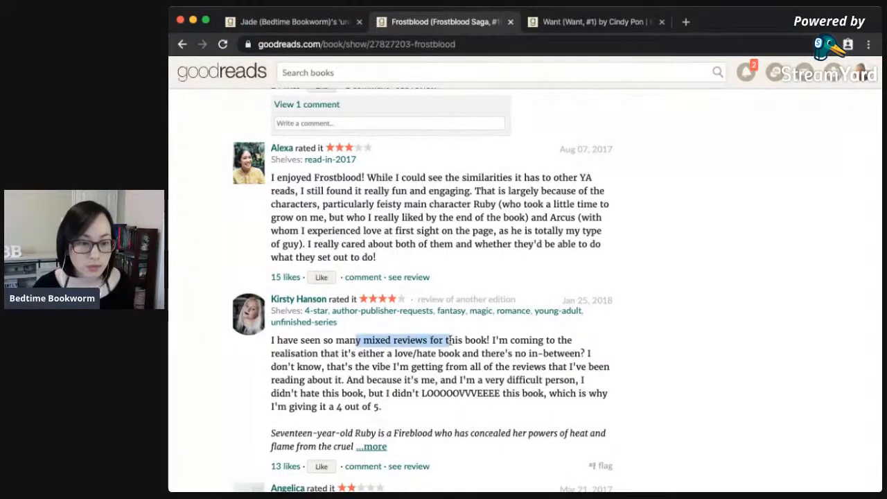
pyautogui.scroll(-1, 542, 423)
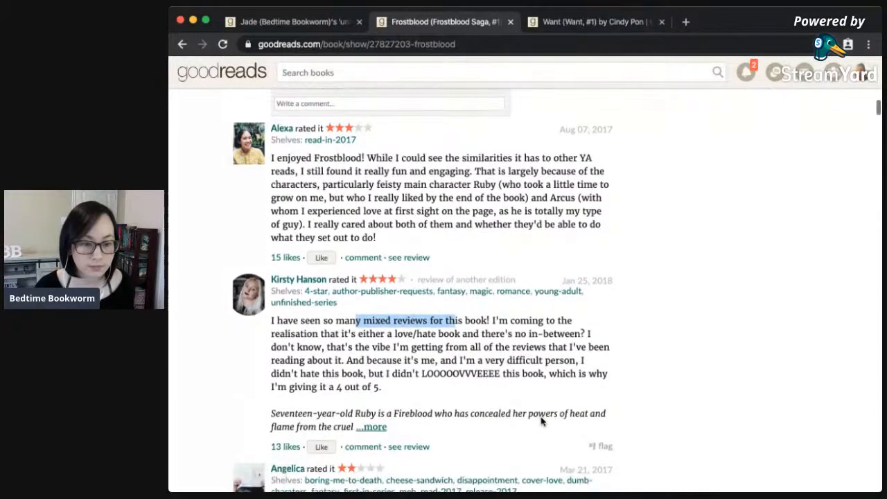
pyautogui.scroll(-2, 538, 426)
pyautogui.scroll(-10, 539, 427)
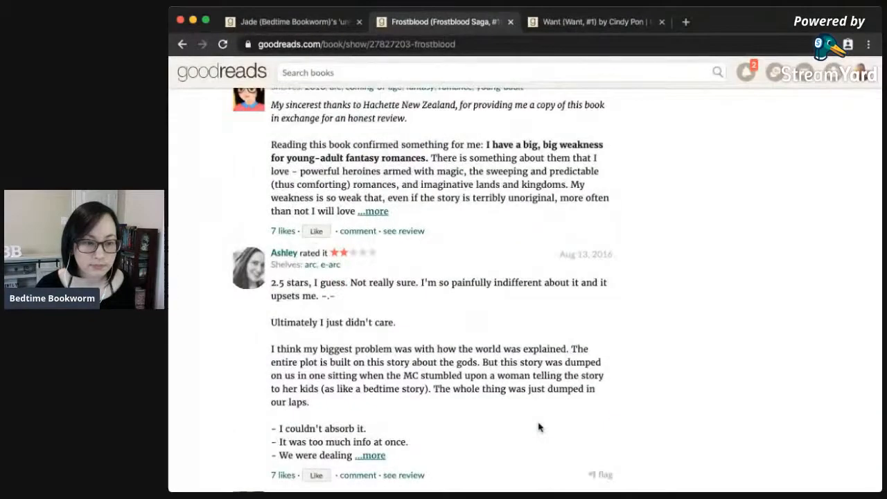
pyautogui.scroll(-5, 424, 388)
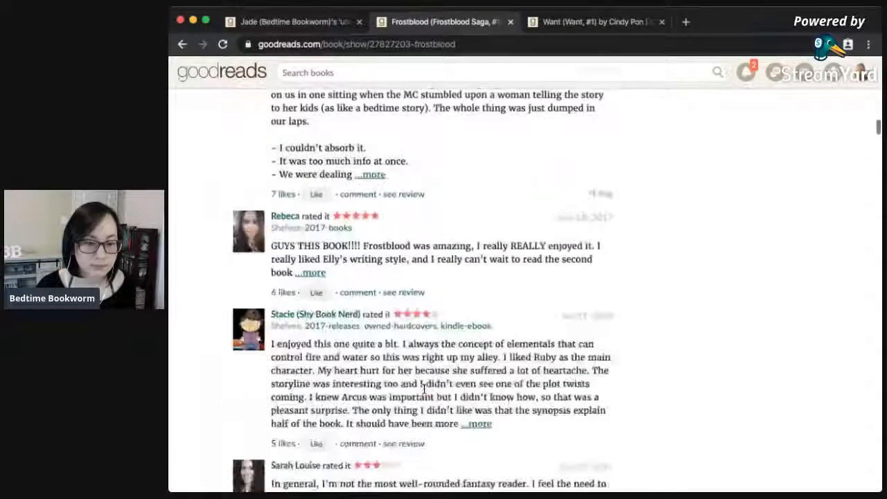
# Move Frostblood to the tbr-maybe shelf and close its page.
pyautogui.scroll(20, 424, 389)
pyautogui.scroll(15, 424, 388)
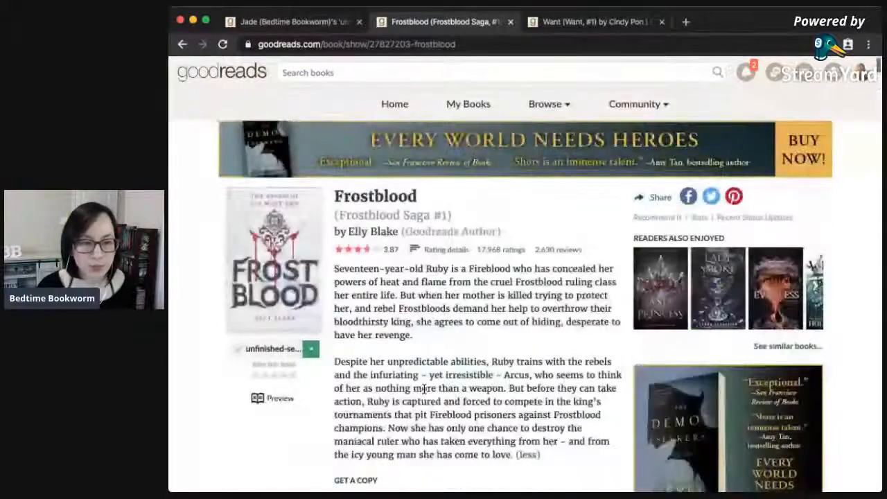
pyautogui.click(313, 348)
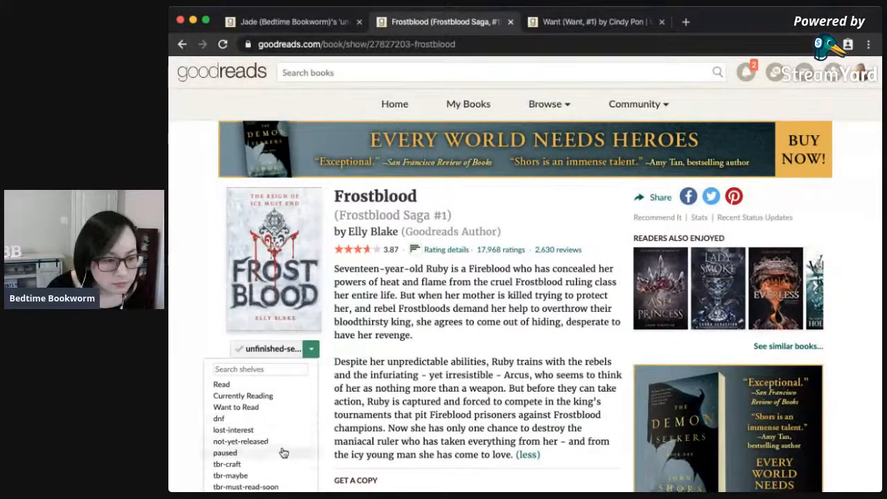
pyautogui.click(280, 476)
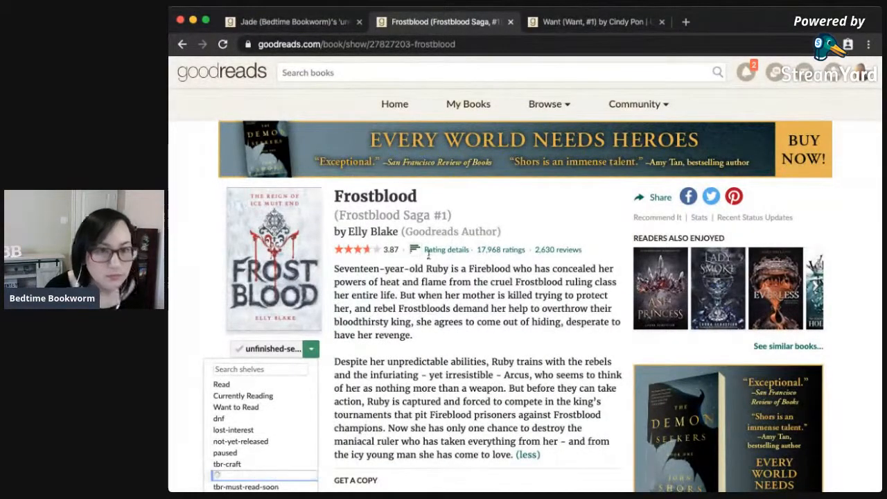
pyautogui.click(510, 23)
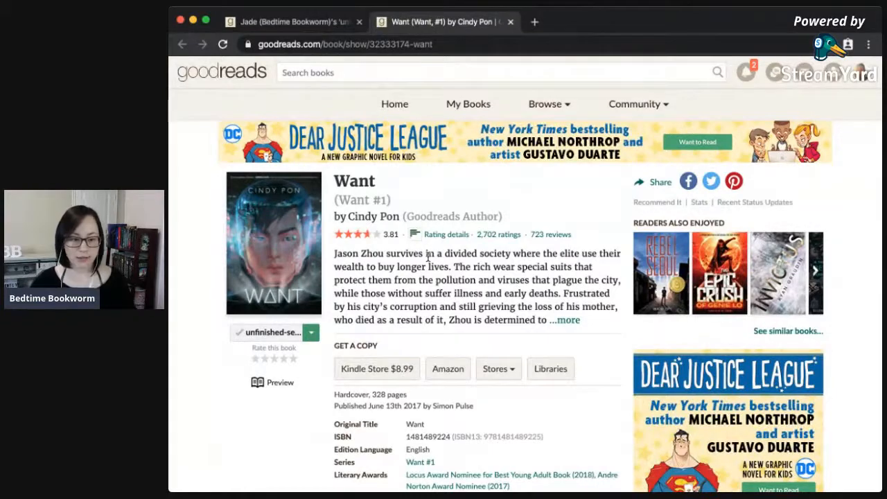
# Check the details of Want, open its series page, and read the full description of the second book, Ruse.
pyautogui.scroll(-2, 406, 320)
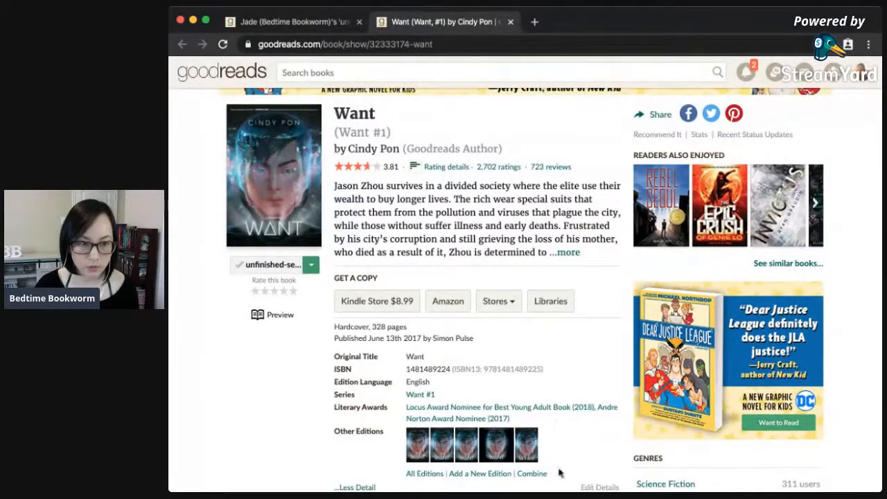
pyautogui.click(362, 135)
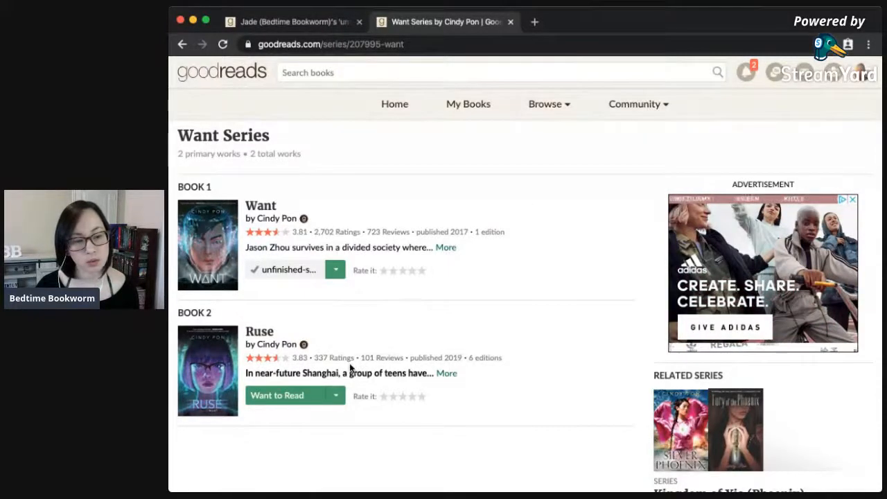
pyautogui.click(443, 374)
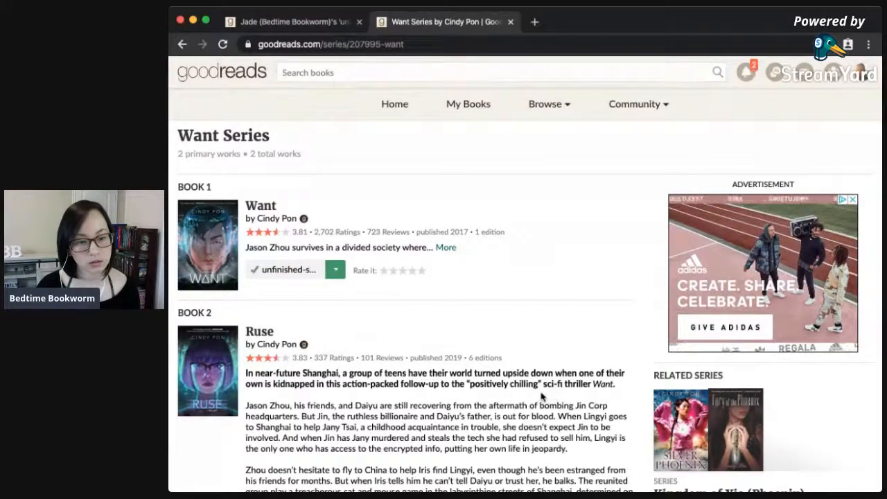
pyautogui.scroll(-3, 483, 402)
pyautogui.scroll(-1, 483, 401)
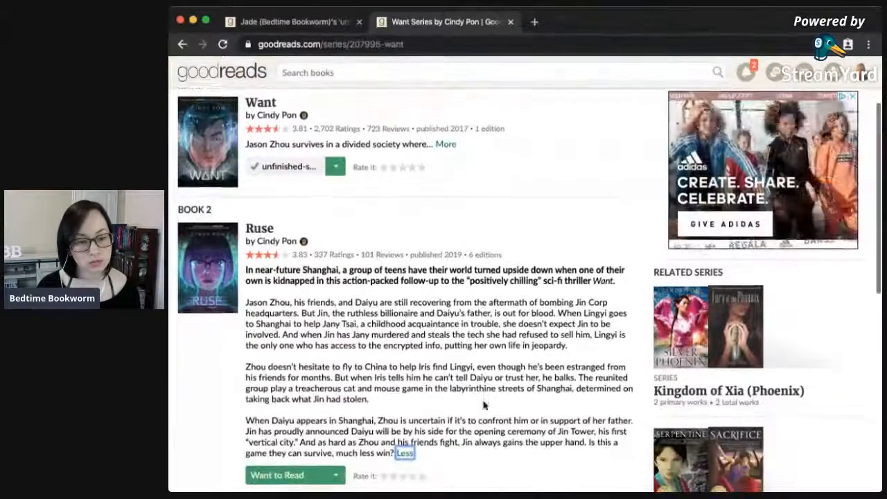
pyautogui.scroll(4, 483, 402)
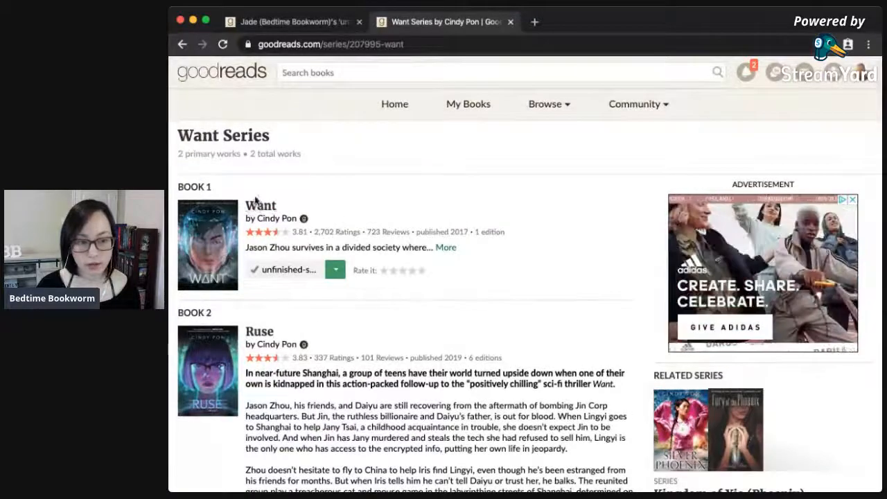
# Return to the page of the first book, Want, and skim its friend reviews and star ratings.
pyautogui.click(257, 206)
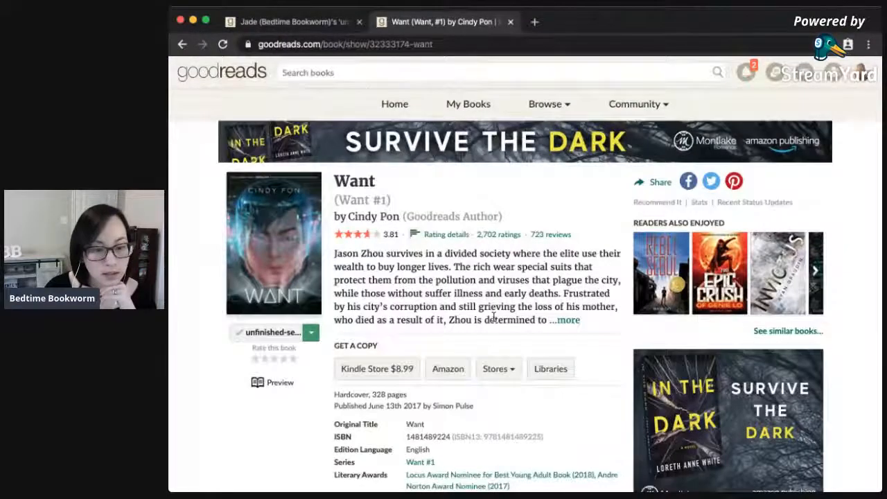
pyautogui.scroll(-10, 463, 347)
pyautogui.scroll(-5, 493, 319)
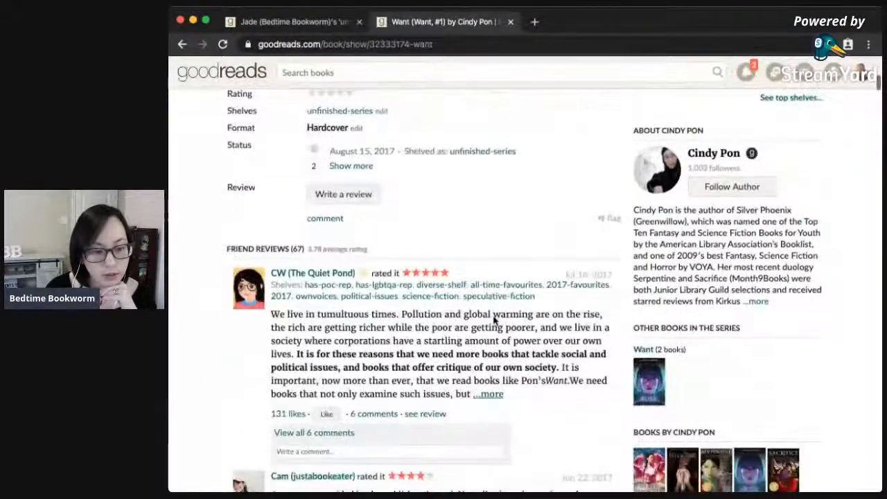
pyautogui.scroll(-9, 493, 320)
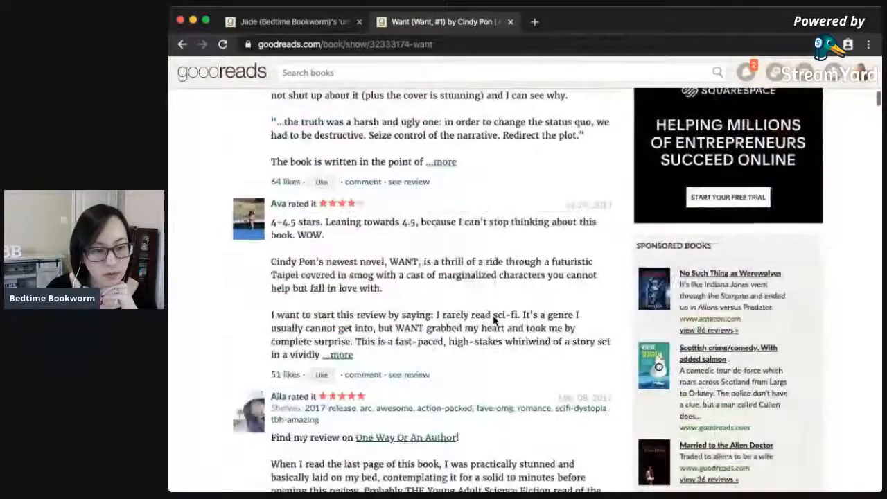
pyautogui.scroll(-6, 493, 320)
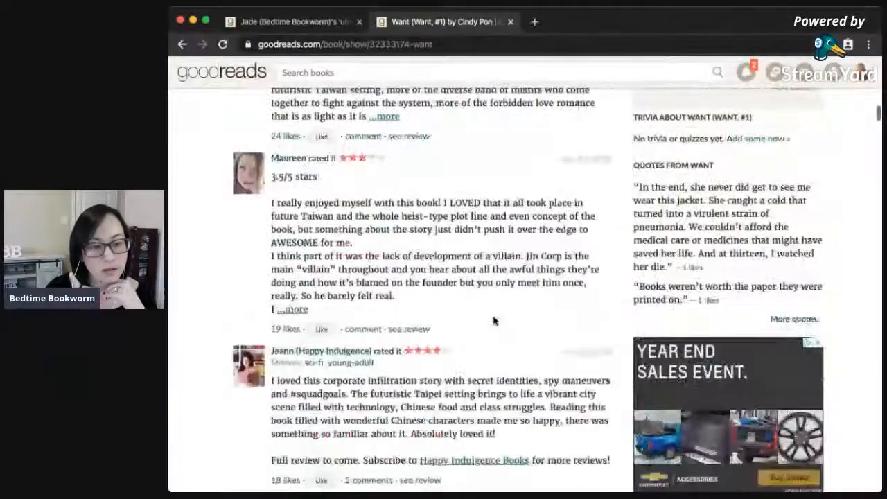
pyautogui.scroll(-3, 493, 320)
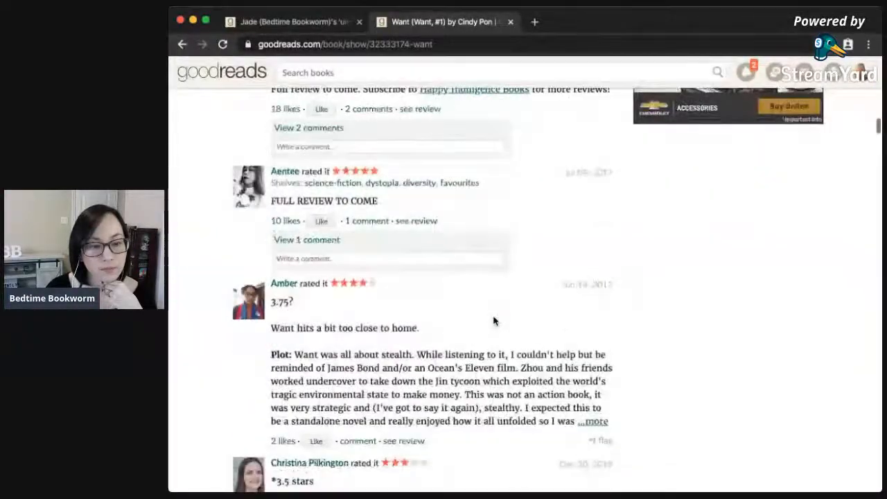
# Choose a different shelf for Want and close its page to return to the unfinished-series list.
pyautogui.scroll(20, 494, 320)
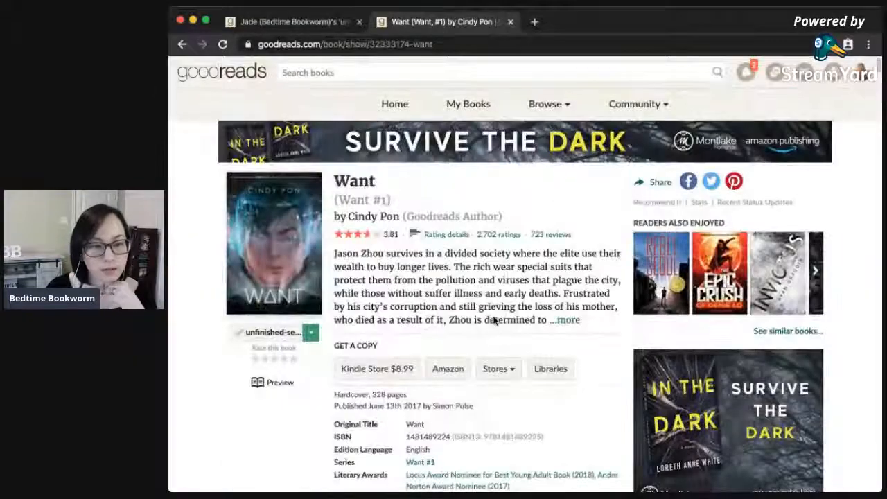
pyautogui.click(312, 336)
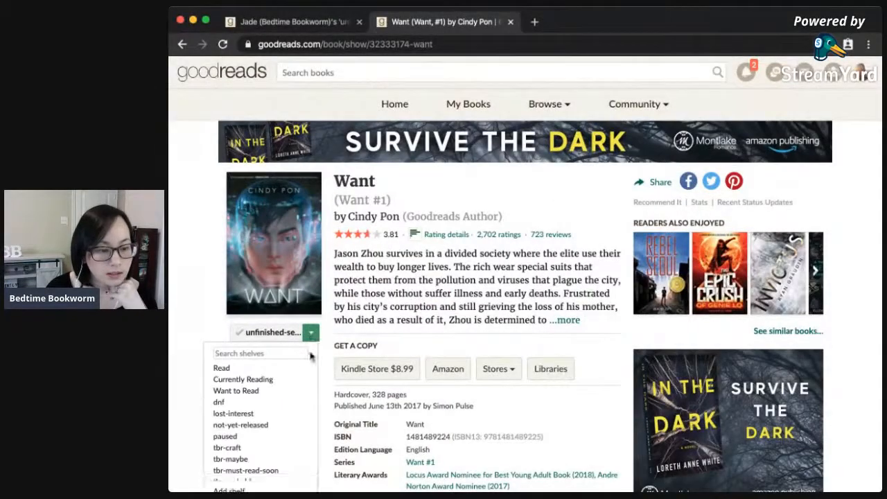
pyautogui.scroll(-3, 287, 425)
pyautogui.click(265, 417)
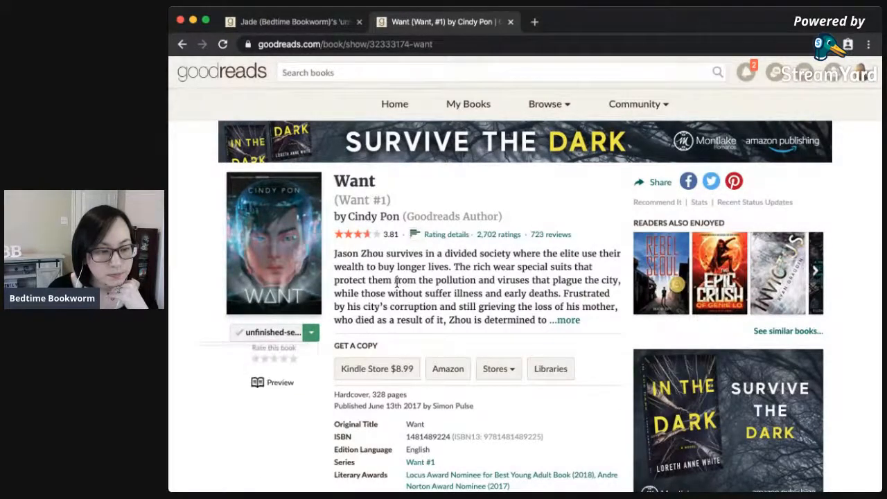
pyautogui.click(510, 22)
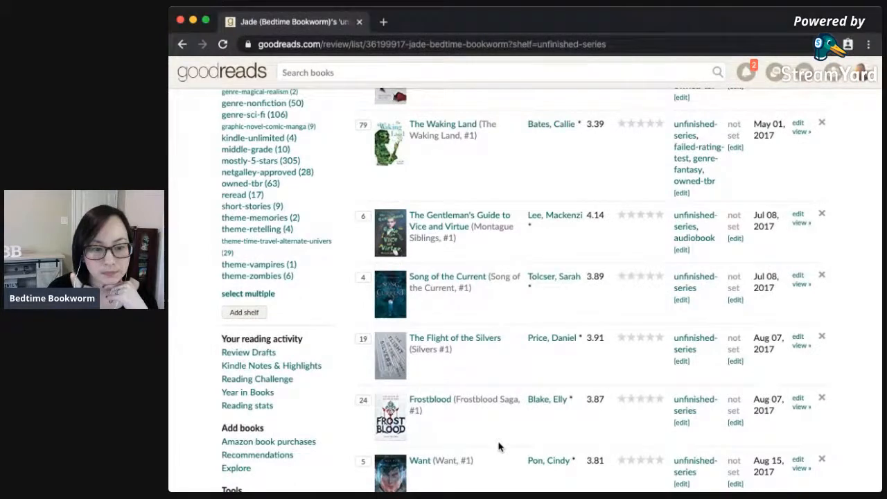
# Open The Flight of the Silvers, The Dreadful Tale of Prosper Redding, Dare Mighty Things, Last Star Burning, The Grace of Kings and Everland in separate tabs.
pyautogui.keyDown('super'); pyautogui.click(426, 350); pyautogui.keyUp('super')
pyautogui.scroll(-5, 458, 374)
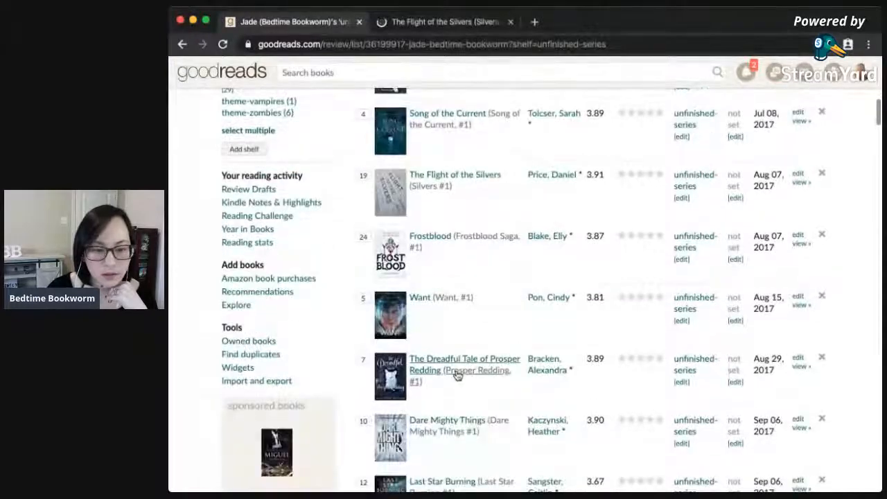
pyautogui.keyDown('super'); pyautogui.click(458, 374); pyautogui.keyUp('super')
pyautogui.scroll(-1, 462, 380)
pyautogui.scroll(-1, 462, 380)
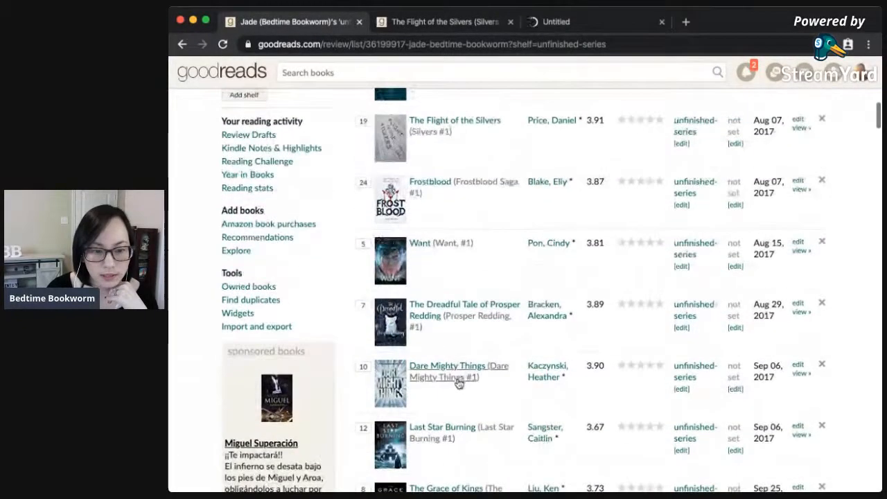
pyautogui.keyDown('super'); pyautogui.click(457, 382); pyautogui.keyUp('super')
pyautogui.scroll(-2, 459, 397)
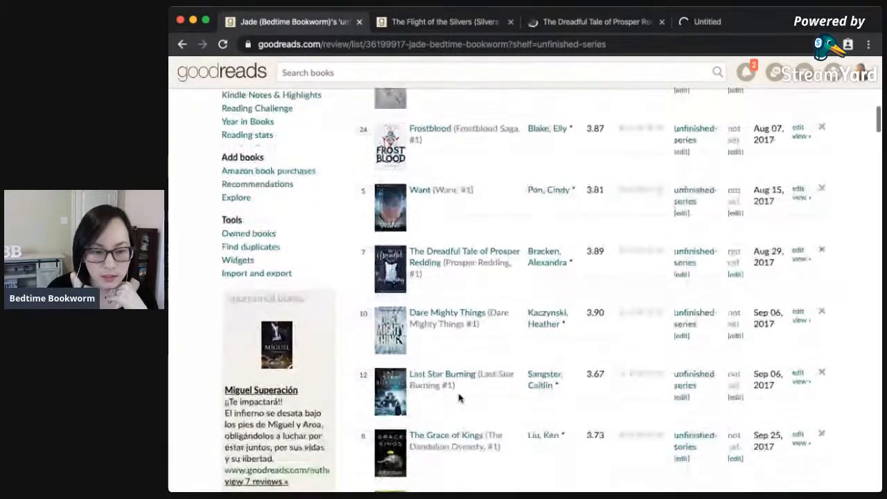
pyautogui.keyDown('super'); pyautogui.click(442, 386); pyautogui.keyUp('super')
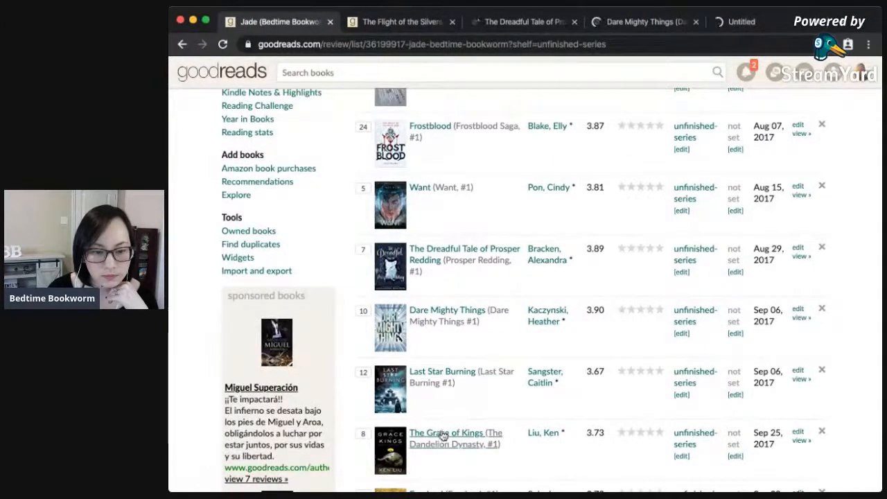
pyautogui.keyDown('super'); pyautogui.click(442, 433); pyautogui.keyUp('super')
pyautogui.scroll(-2, 444, 436)
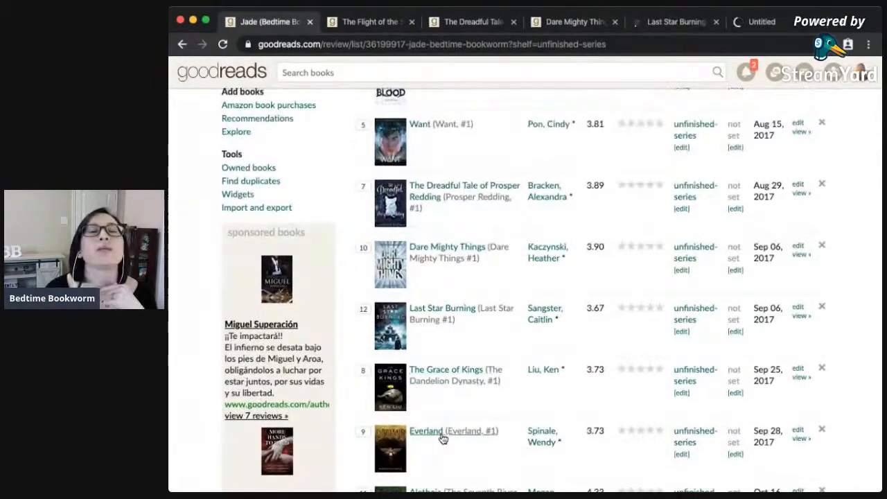
pyautogui.keyDown('super'); pyautogui.click(442, 438); pyautogui.keyUp('super')
# Look over the description, edition details and own shelving activity for The Flight of the Silvers.
pyautogui.click(350, 23)
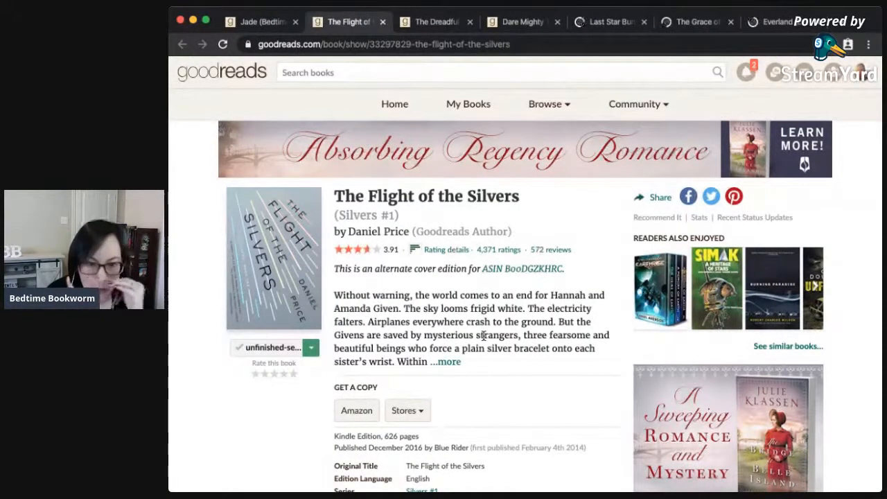
pyautogui.scroll(-3, 515, 360)
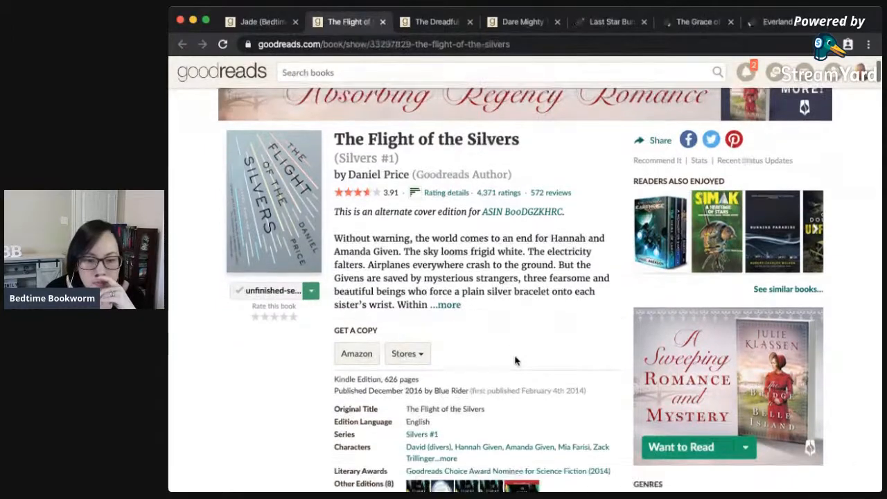
pyautogui.scroll(-3, 515, 360)
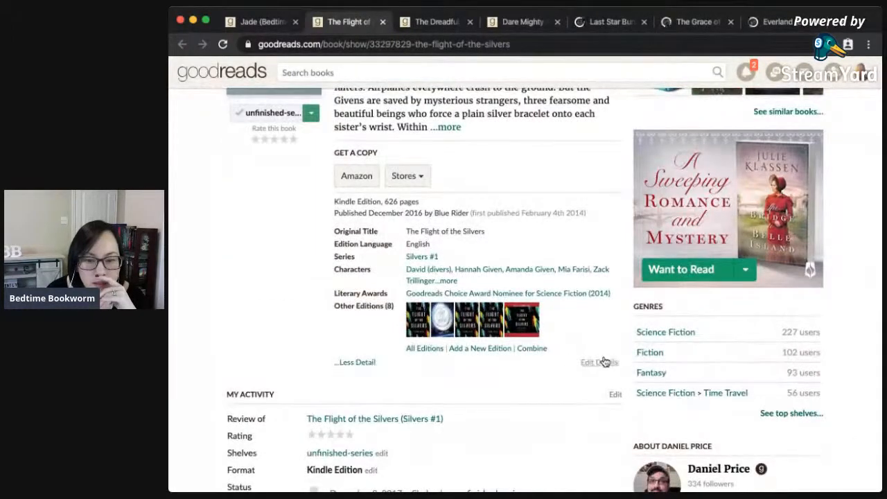
pyautogui.scroll(-2, 501, 414)
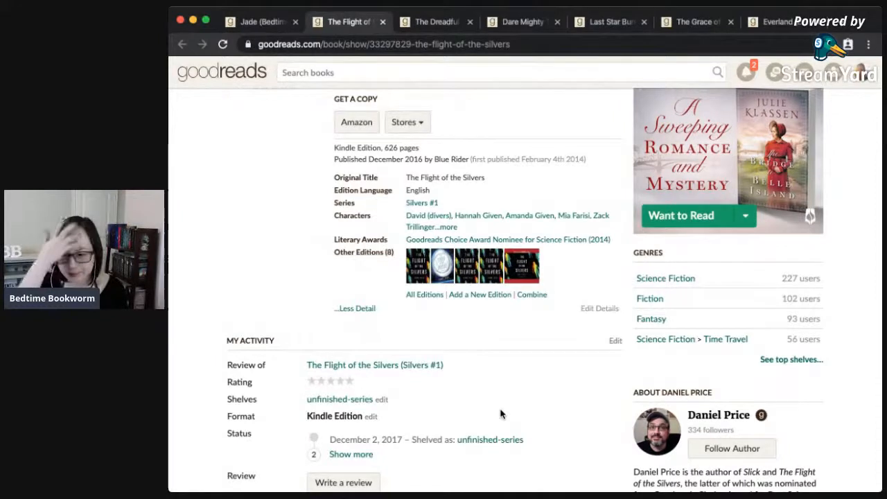
pyautogui.scroll(-3, 501, 414)
pyautogui.press('super+Tab')
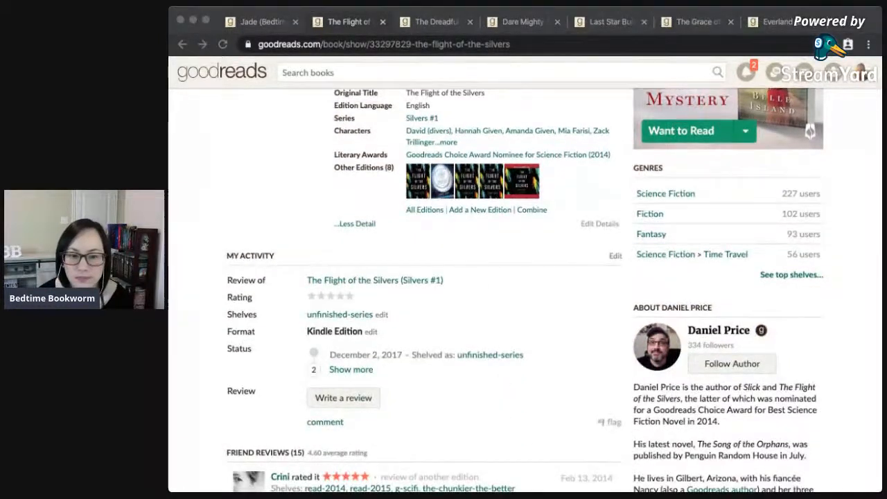
pyautogui.click(258, 415)
# Skim the friend reviews and star ratings of The Flight of the Silvers.
pyautogui.scroll(-3, 374, 416)
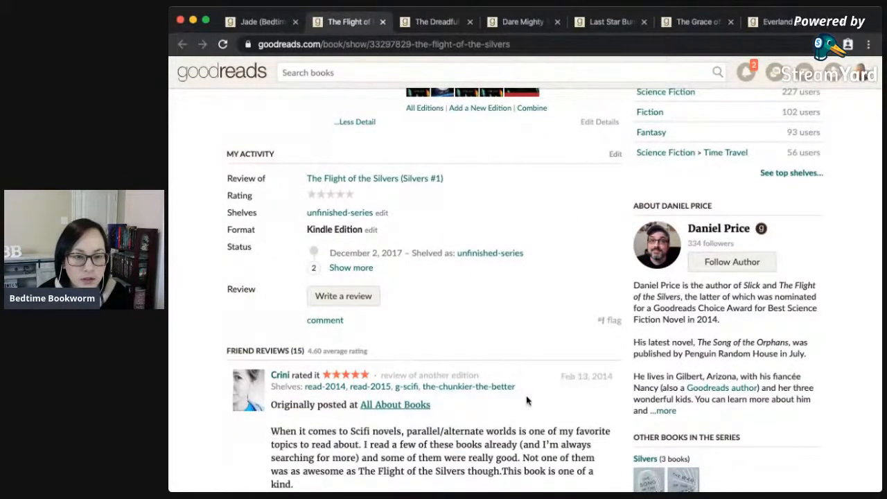
pyautogui.scroll(5, 530, 391)
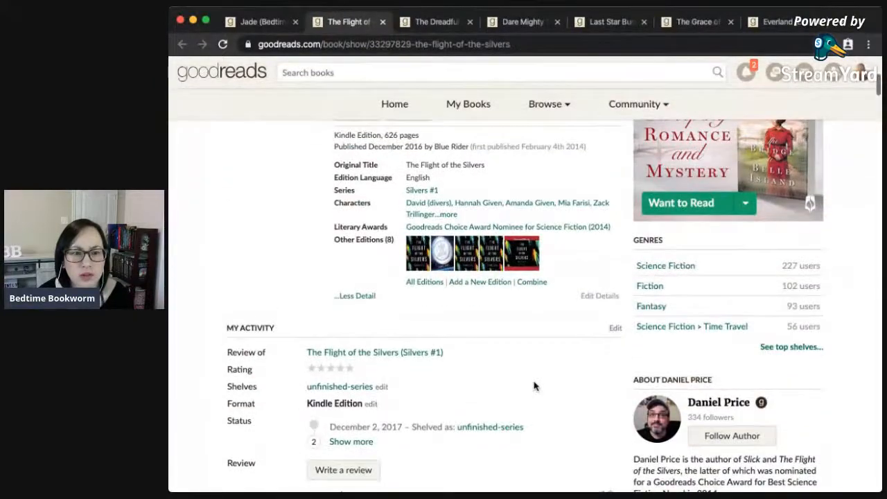
pyautogui.scroll(-10, 533, 386)
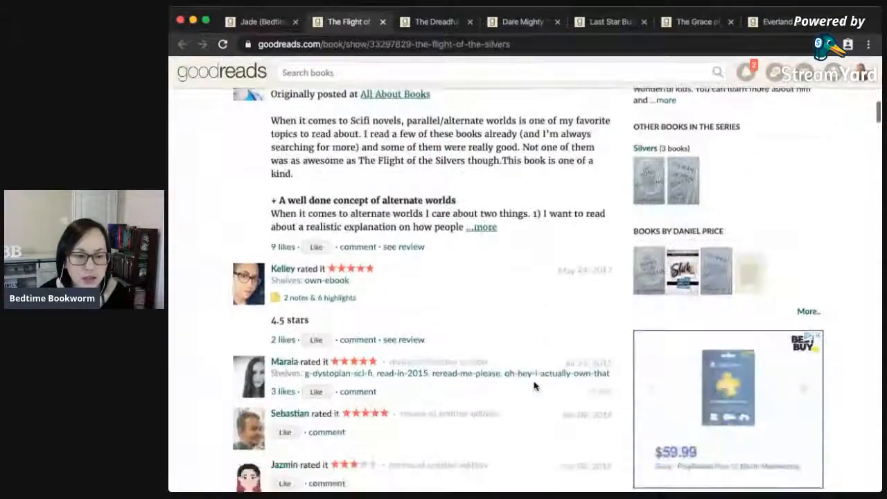
pyautogui.scroll(-3, 534, 386)
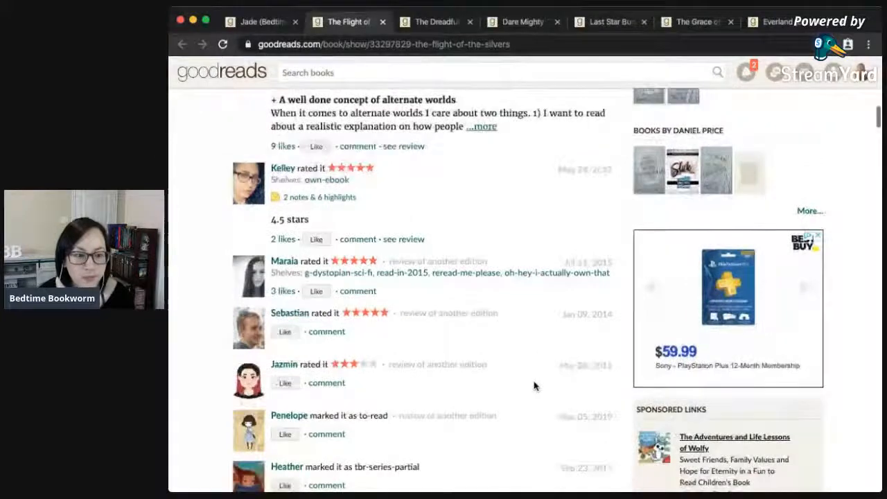
pyautogui.scroll(-5, 533, 386)
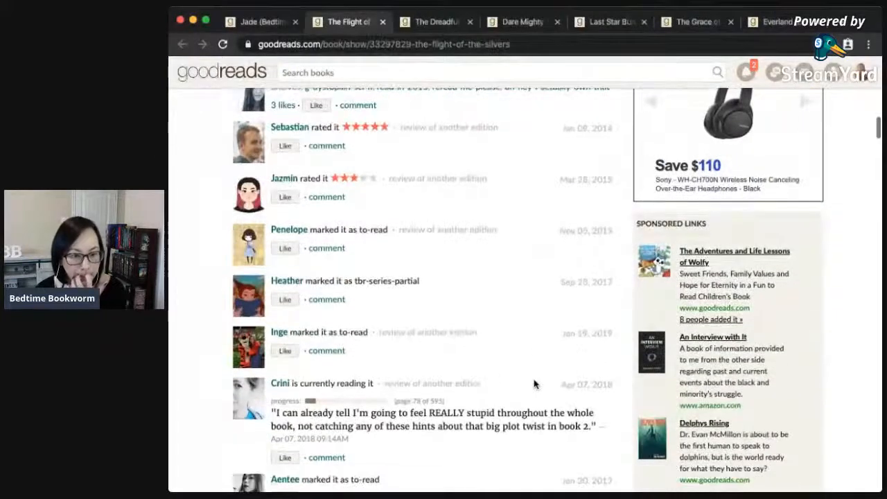
pyautogui.scroll(-8, 533, 383)
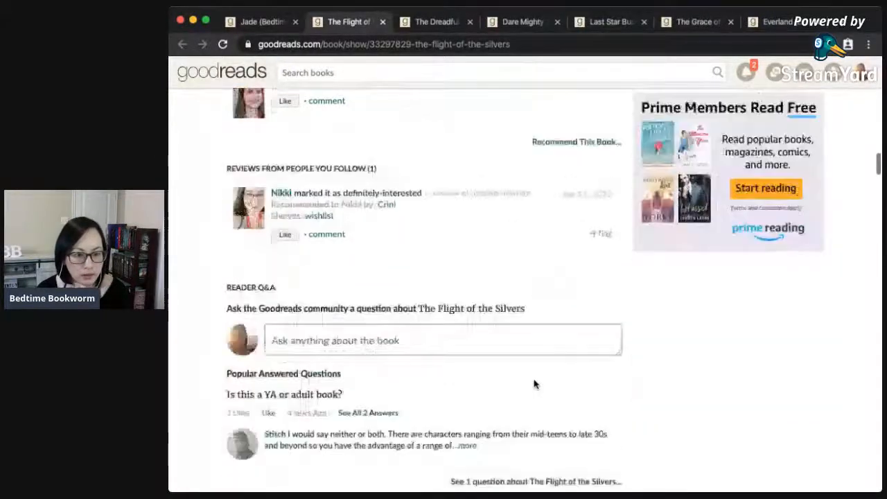
# Open the Silvers series page from the book page of The Flight of the Silvers.
pyautogui.scroll(20, 534, 384)
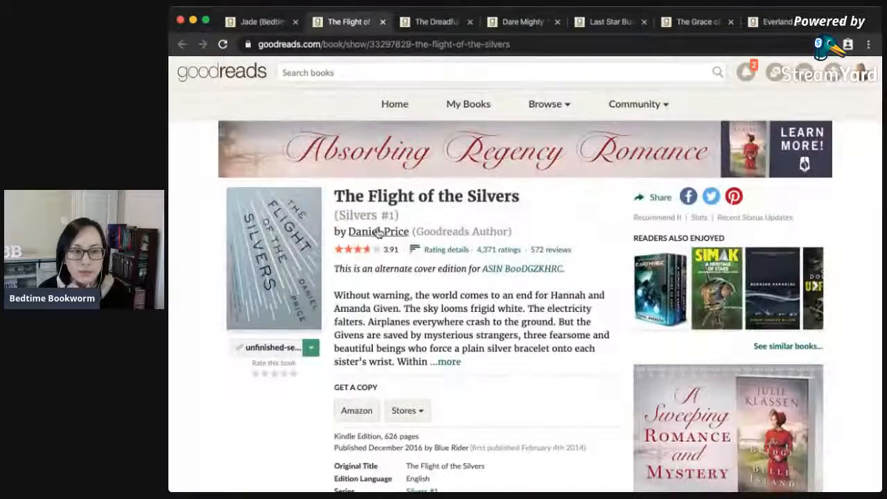
pyautogui.click(372, 218)
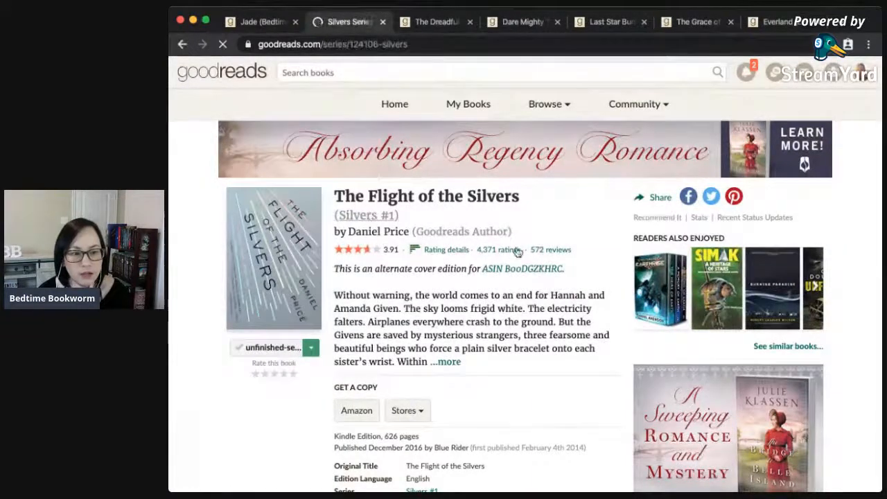
# Check the expected publication of The War of the Givens on the Silvers series page.
pyautogui.scroll(-2, 525, 396)
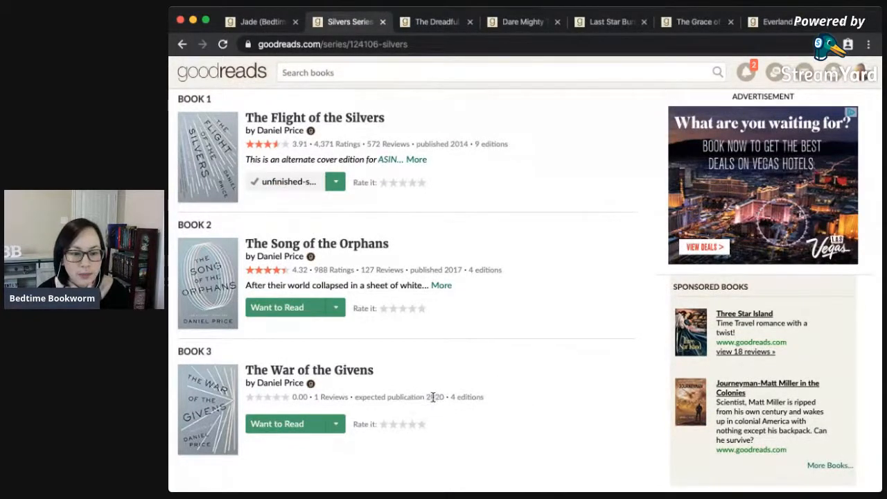
pyautogui.moveTo(433, 397); pyautogui.dragTo(344, 398)
pyautogui.click(410, 378)
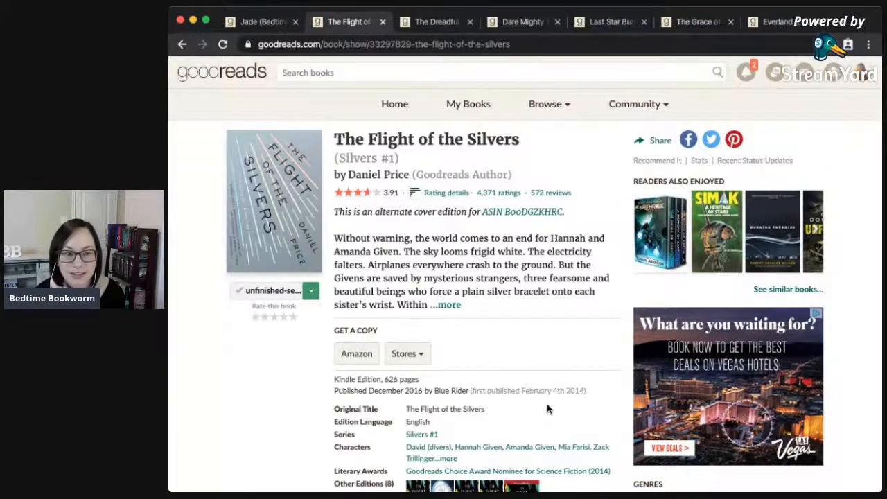
# Expand the full description of The Flight of the Silvers and read its opening paragraph.
pyautogui.scroll(-1, 547, 409)
pyautogui.click(449, 303)
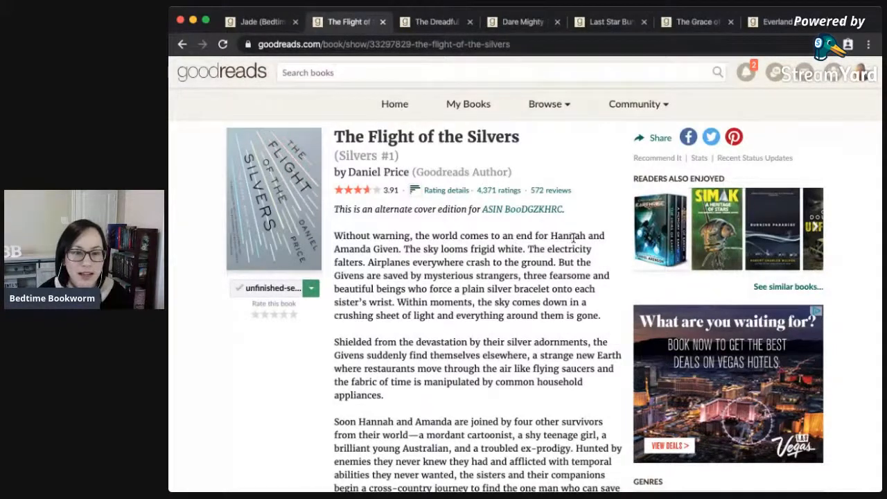
pyautogui.moveTo(546, 250); pyautogui.dragTo(552, 275)
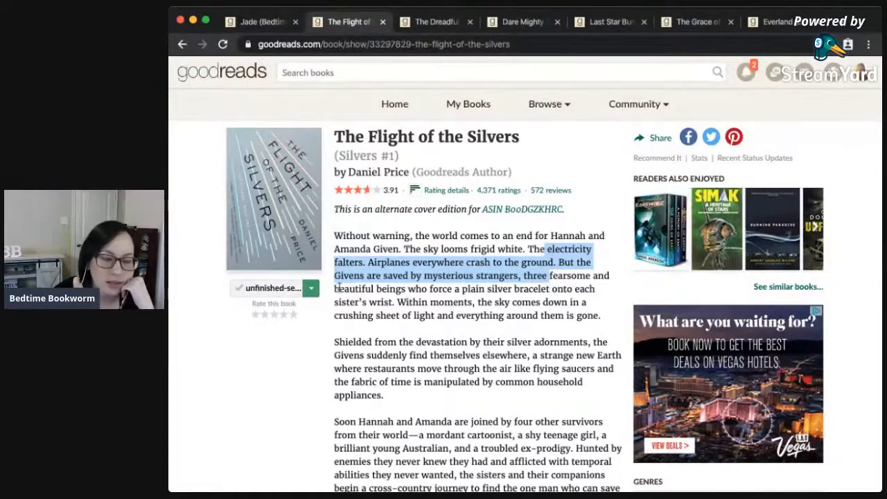
# Move The Flight of the Silvers to the tbr-series shelf, finish reading its description and close its page.
pyautogui.click(314, 290)
pyautogui.scroll(-2, 293, 390)
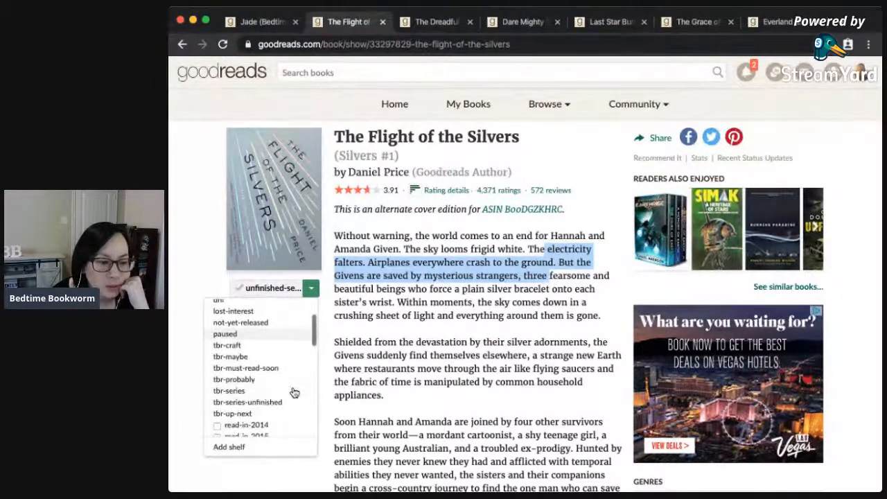
pyautogui.click(263, 392)
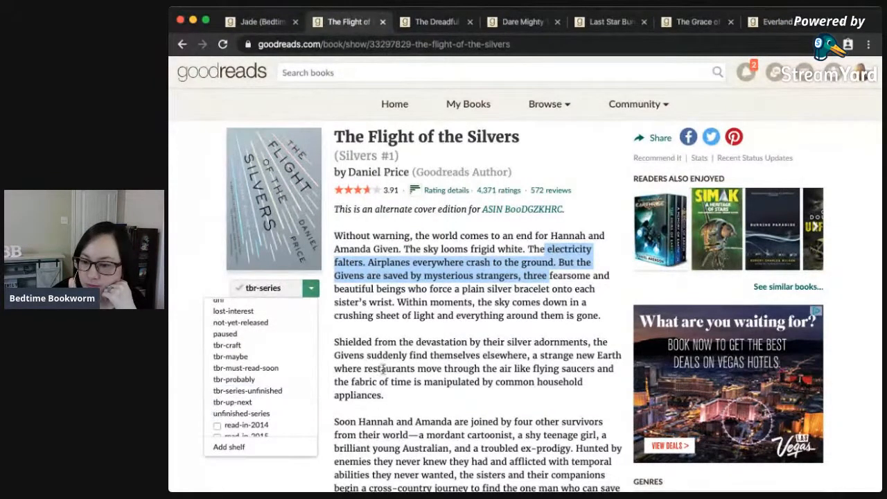
pyautogui.scroll(-1, 515, 407)
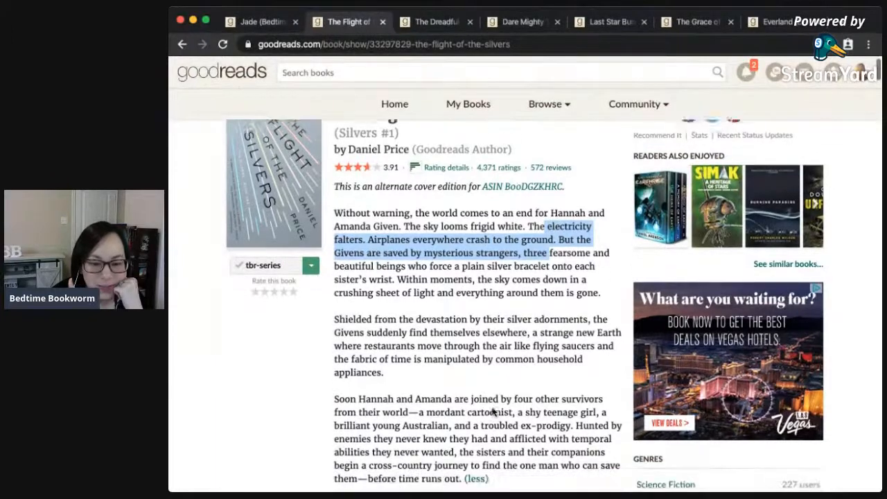
pyautogui.scroll(-1, 492, 411)
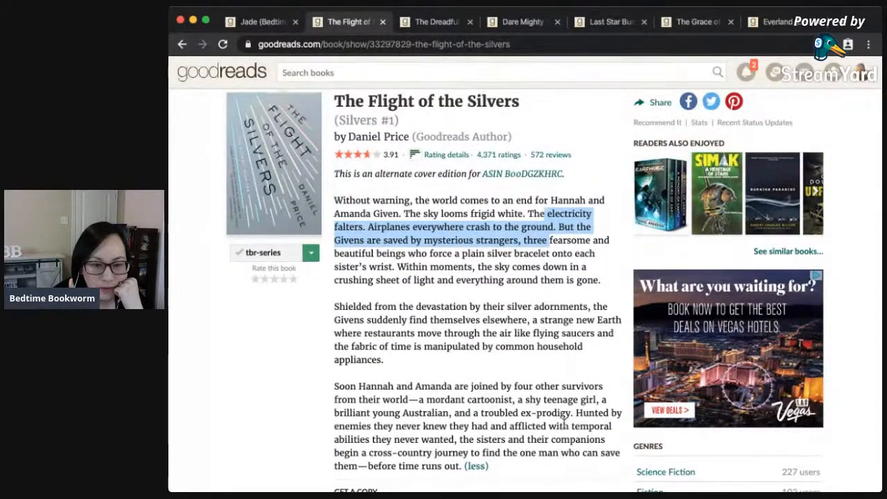
pyautogui.scroll(-2, 541, 439)
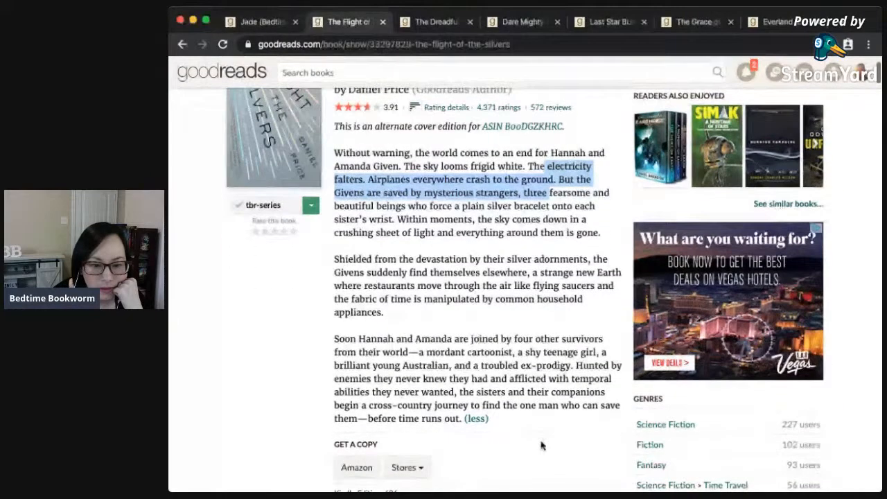
pyautogui.scroll(3, 542, 445)
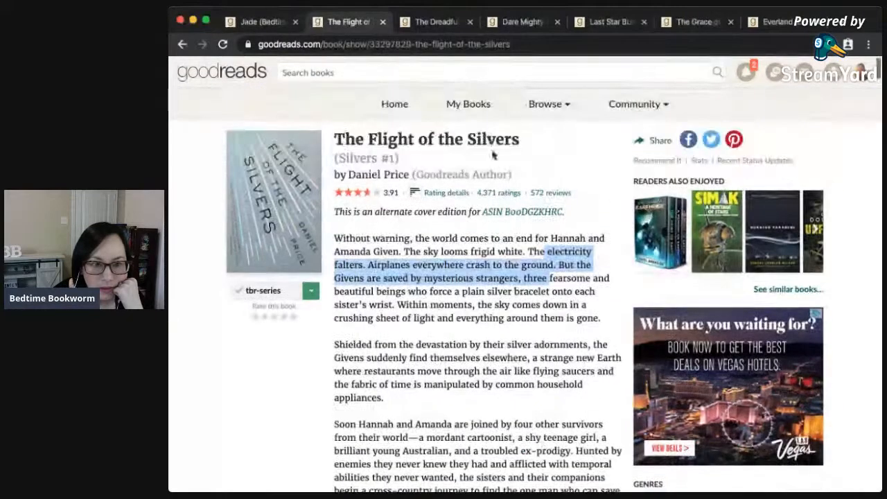
pyautogui.click(382, 22)
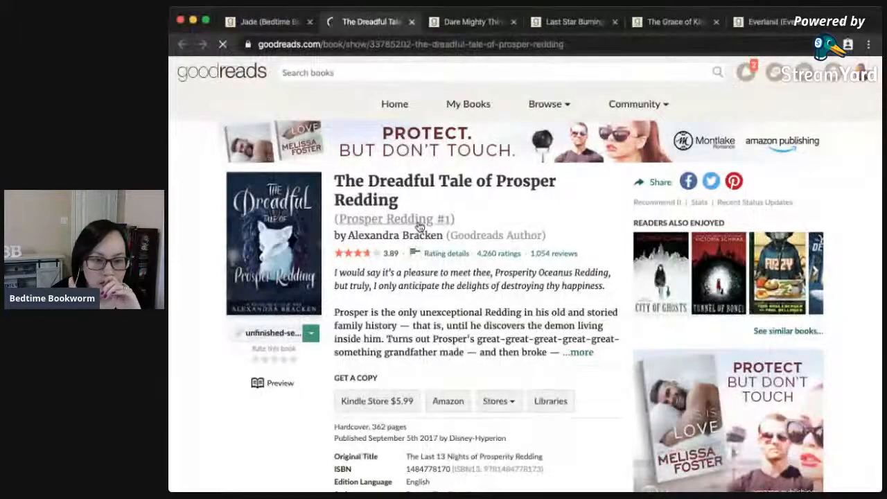
# Open the Prosper Redding series page and look through the shelf choices for The Dreadful Tale of Prosper Redding.
pyautogui.click(419, 223)
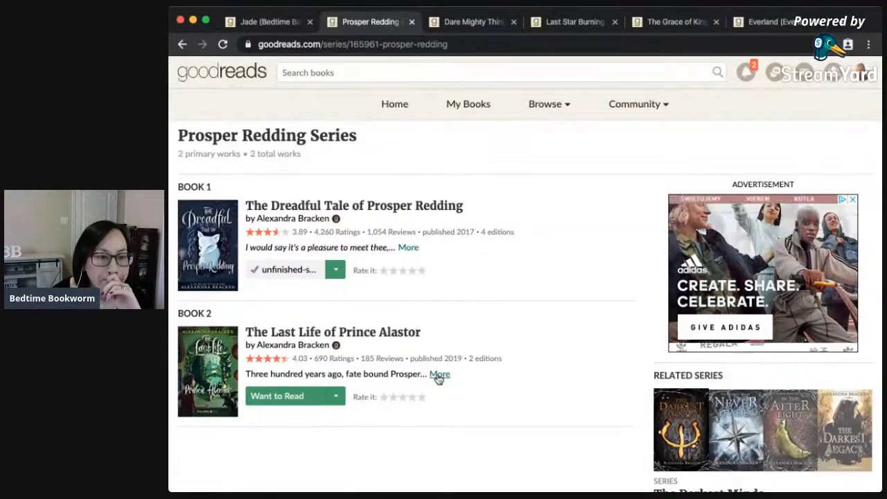
pyautogui.click(335, 270)
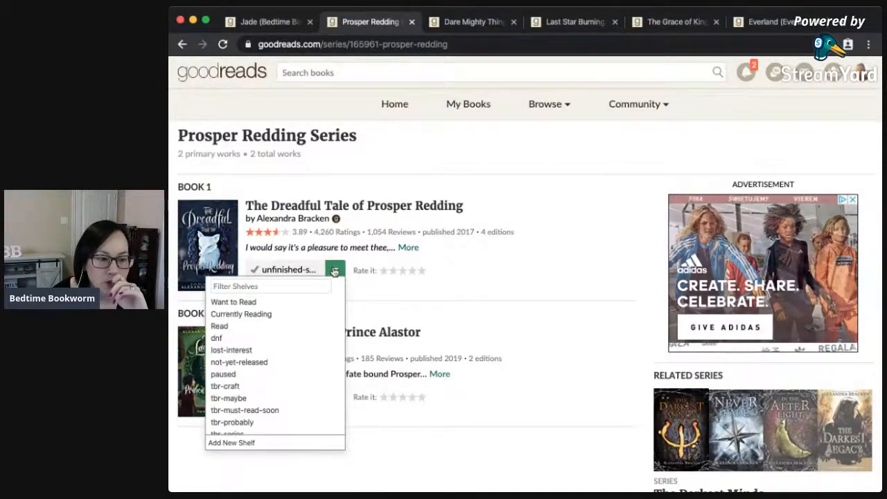
pyautogui.scroll(-2, 293, 346)
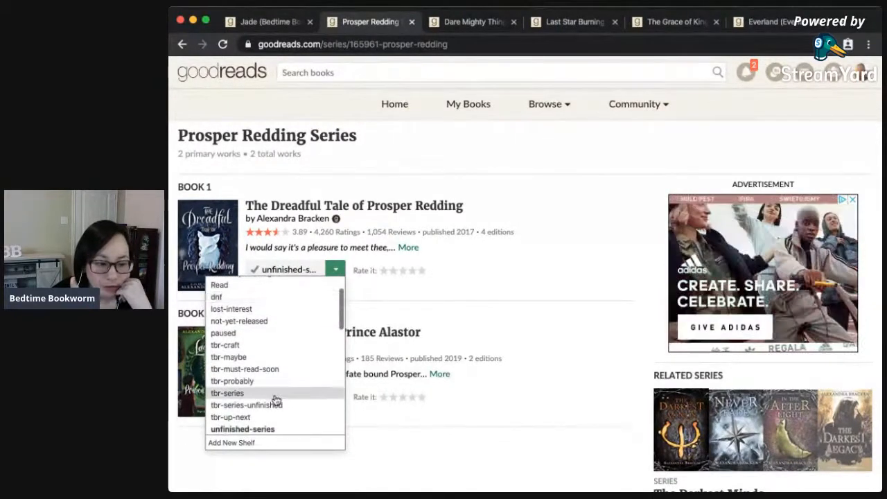
pyautogui.scroll(-1, 274, 414)
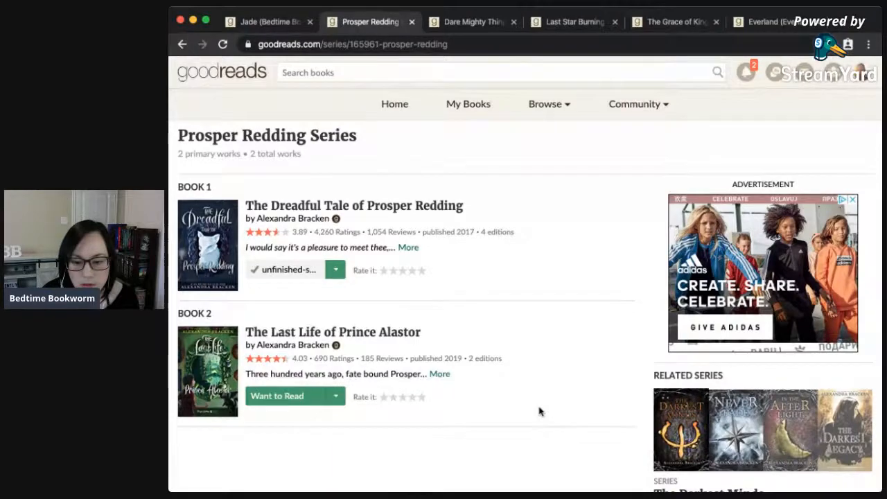
# Open the related Passenger series in a separate tab, keeping the Prosper Redding series page in view.
pyautogui.scroll(-3, 540, 412)
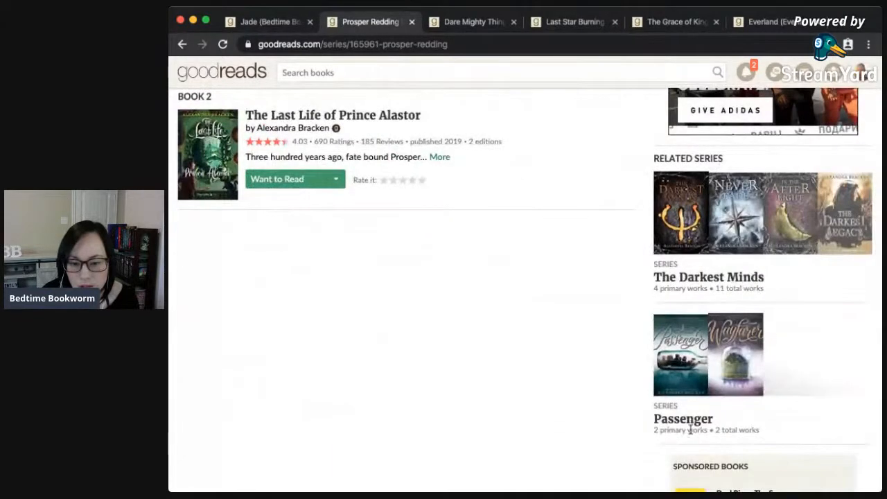
pyautogui.keyDown('super'); pyautogui.click(691, 424); pyautogui.keyUp('super')
pyautogui.scroll(2, 555, 252)
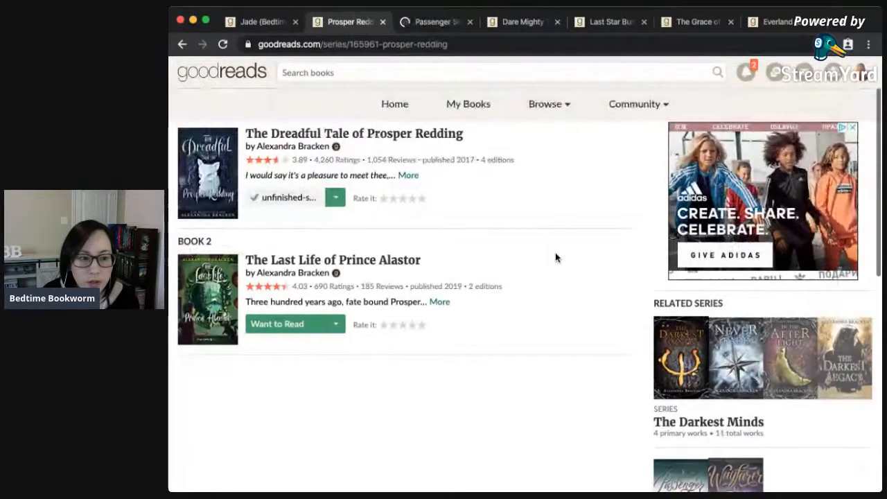
# Move The Dreadful Tale of Prosper Redding to the tbr-series shelf.
pyautogui.moveTo(334, 198)
pyautogui.scroll(-1, 293, 288)
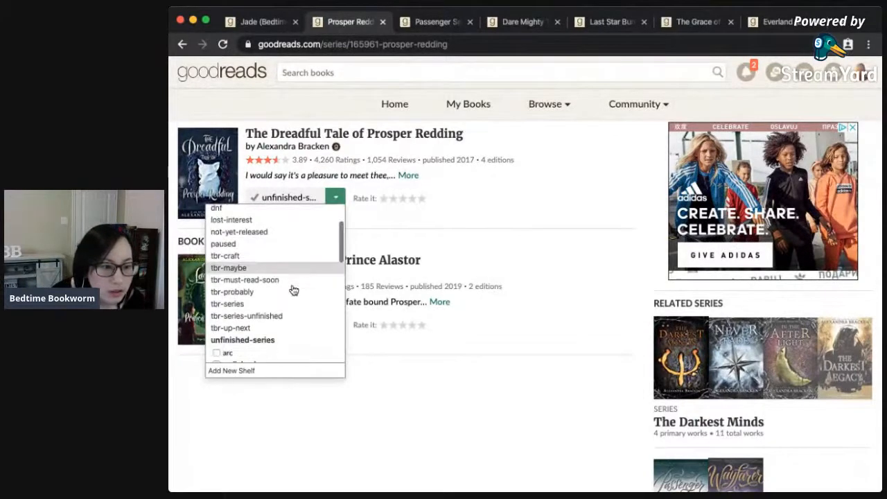
pyautogui.click(287, 307)
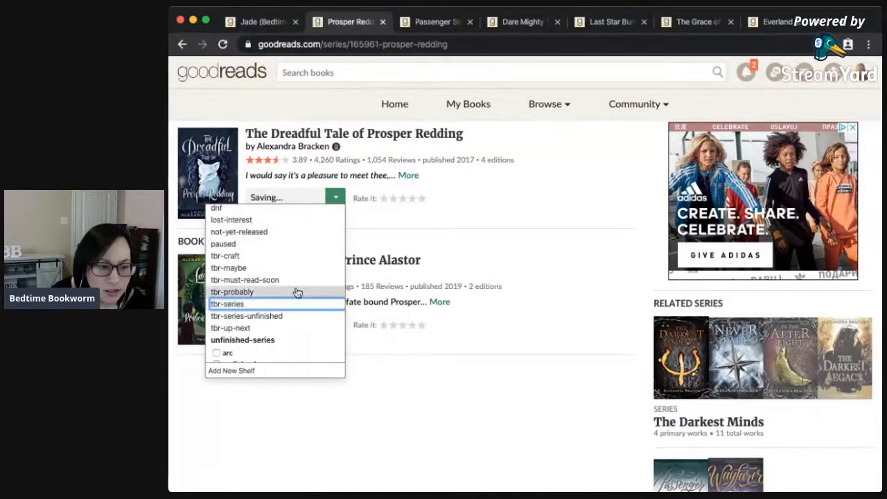
# Move Passenger to the tbr-series shelf on its series page, and close both the Passenger and Prosper Redding pages.
pyautogui.click(425, 24)
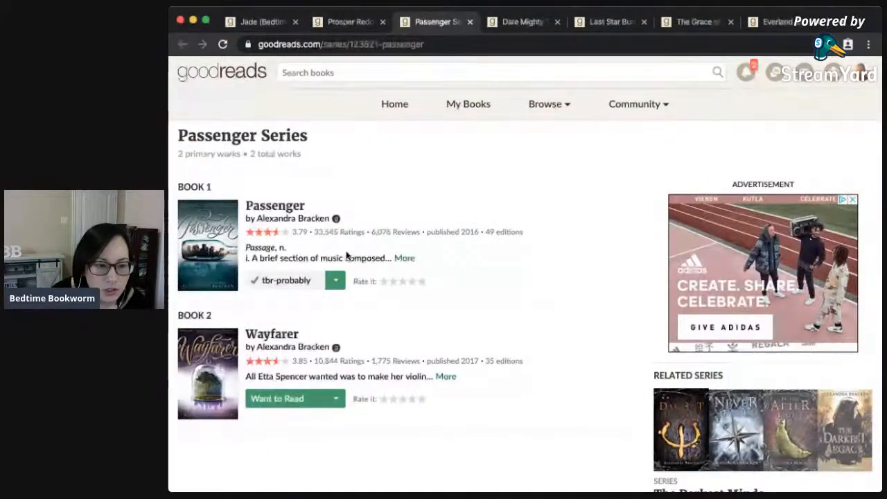
pyautogui.click(336, 279)
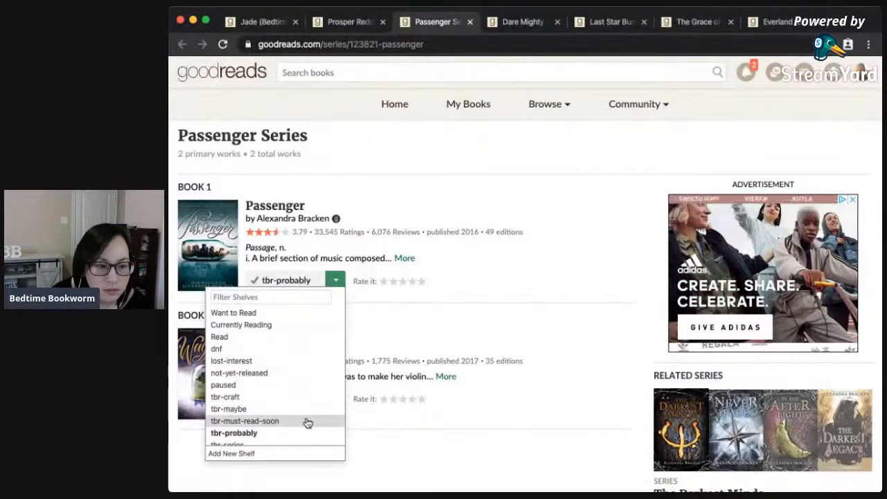
pyautogui.scroll(-2, 311, 407)
pyautogui.scroll(-2, 311, 407)
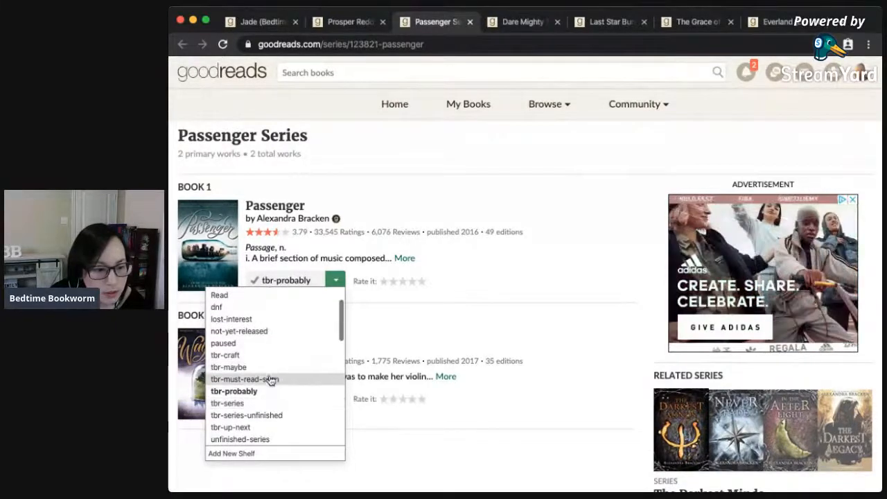
pyautogui.click(311, 404)
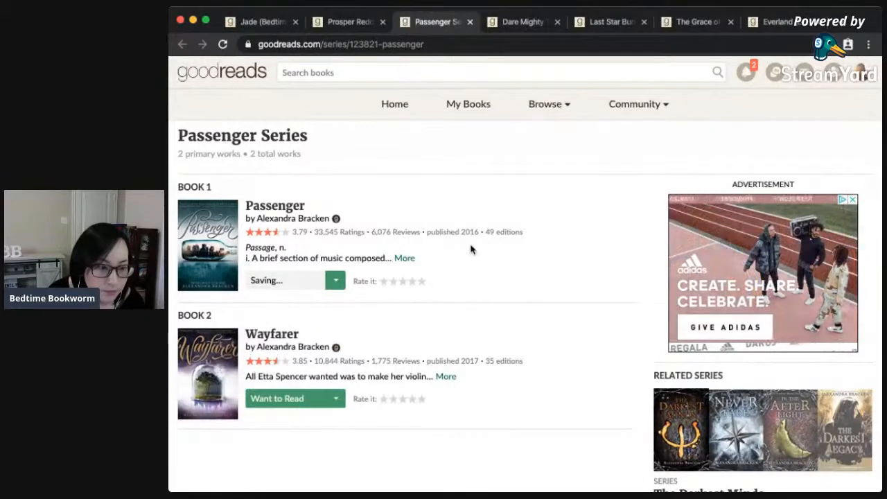
pyautogui.click(470, 23)
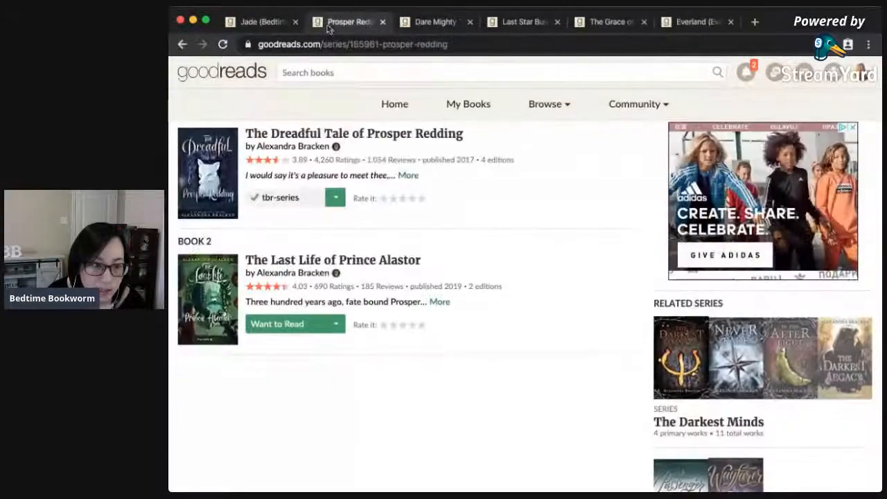
pyautogui.click(382, 22)
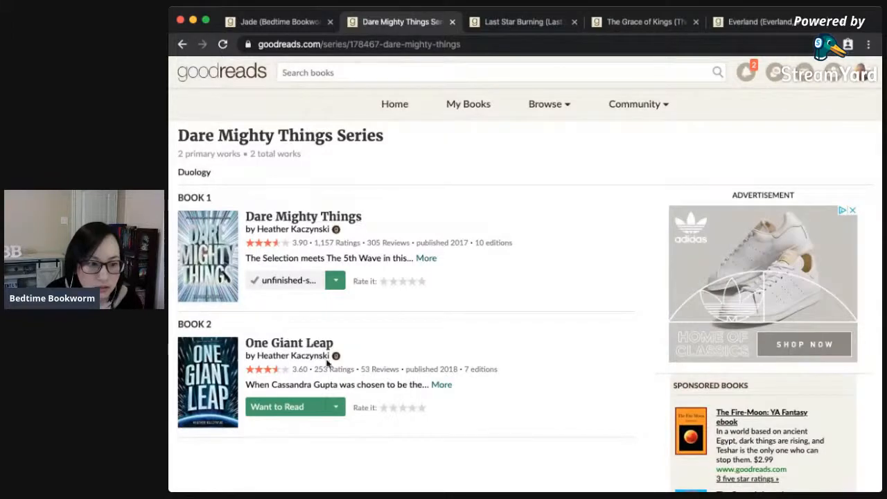
# Open One Giant Leap from the Dare Mighty Things series and examine its friend reviews and reader Q&A.
pyautogui.click(320, 346)
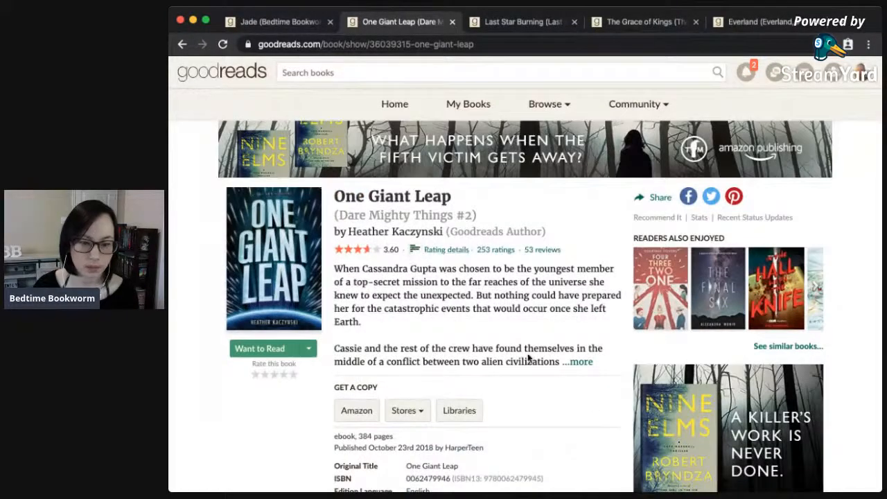
pyautogui.scroll(-5, 528, 358)
pyautogui.scroll(-3, 528, 358)
pyautogui.moveTo(378, 203); pyautogui.dragTo(270, 203)
pyautogui.click(457, 261)
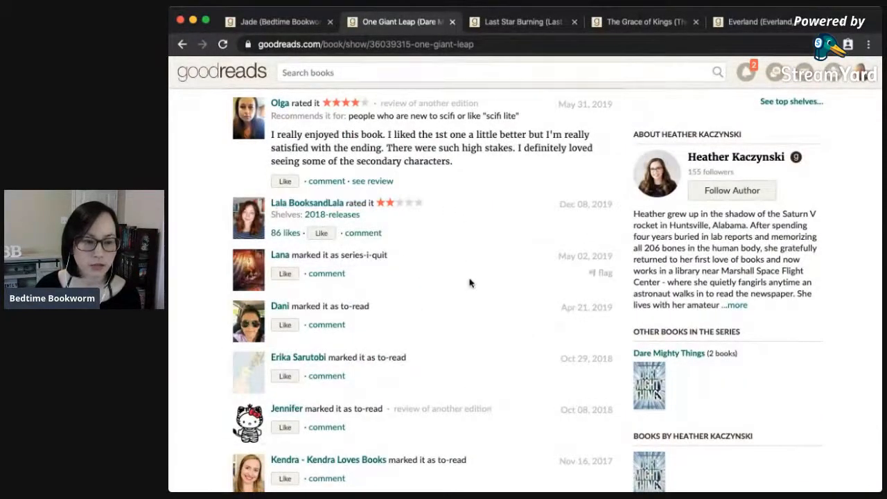
pyautogui.scroll(-1, 469, 282)
pyautogui.scroll(-4, 469, 283)
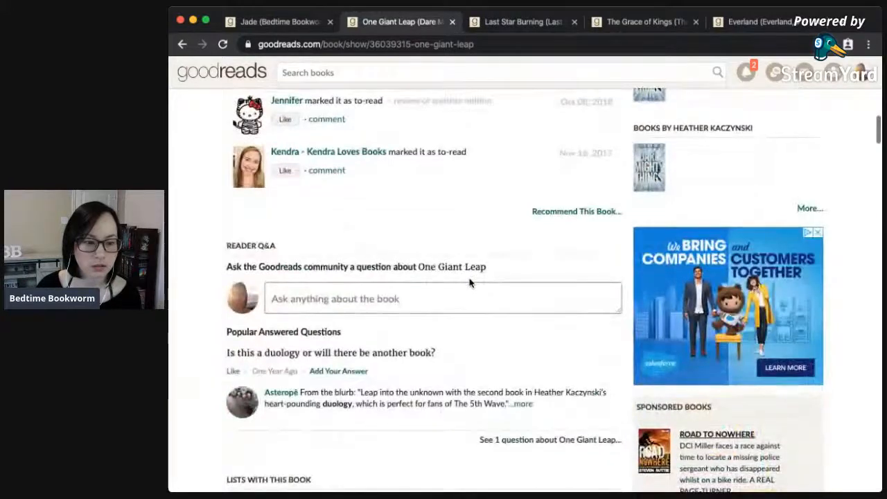
pyautogui.scroll(10, 469, 283)
# Open the Dare Mighty Things book page and expand its full description to read it.
pyautogui.click(371, 218)
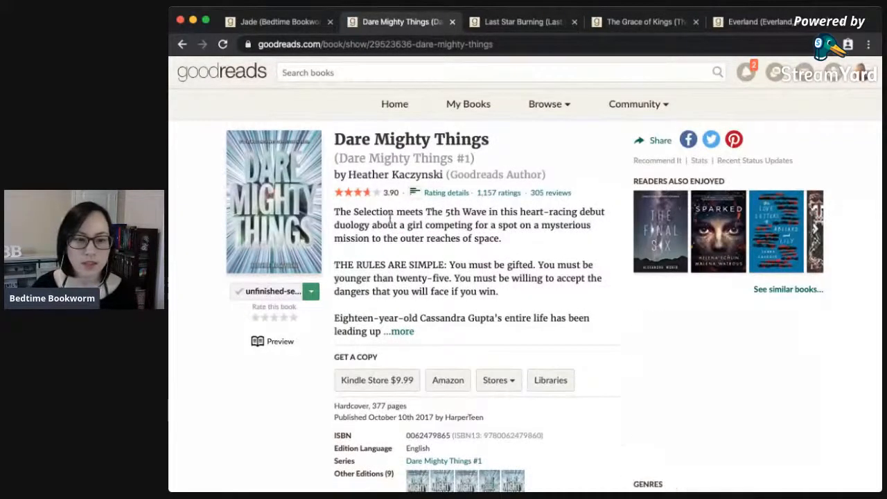
pyautogui.moveTo(378, 211); pyautogui.dragTo(517, 212)
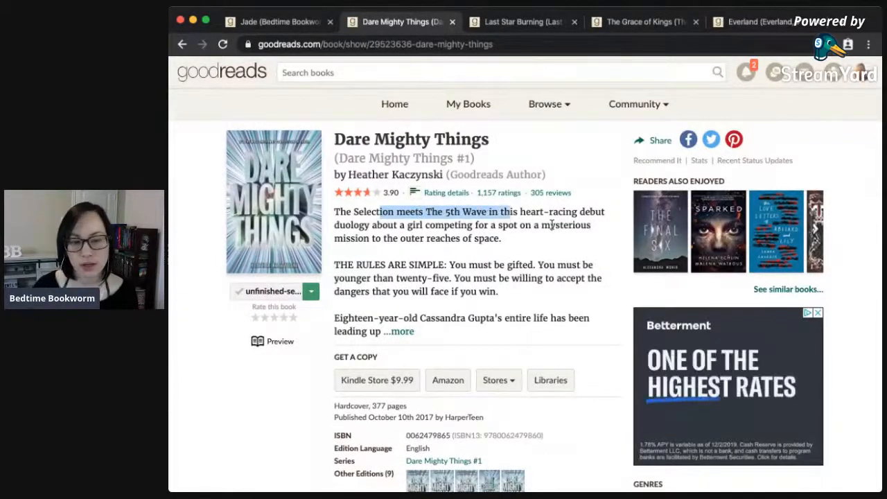
pyautogui.click(509, 247)
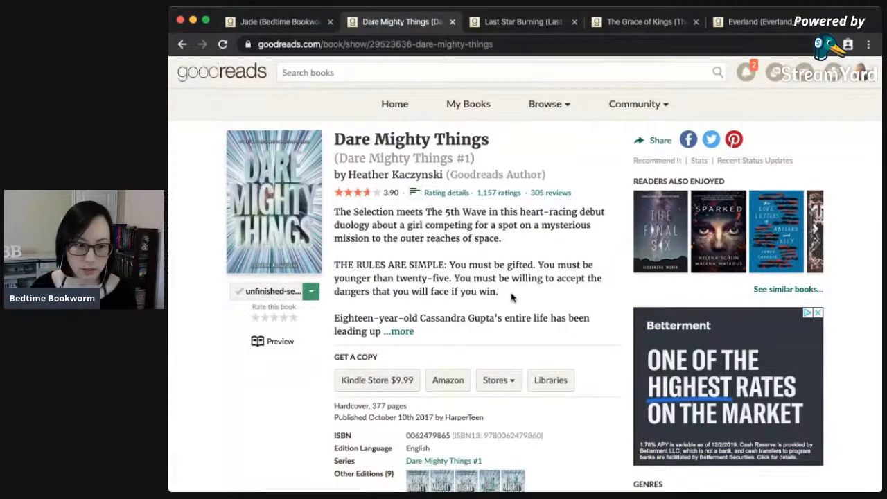
pyautogui.click(398, 331)
pyautogui.scroll(-3, 502, 345)
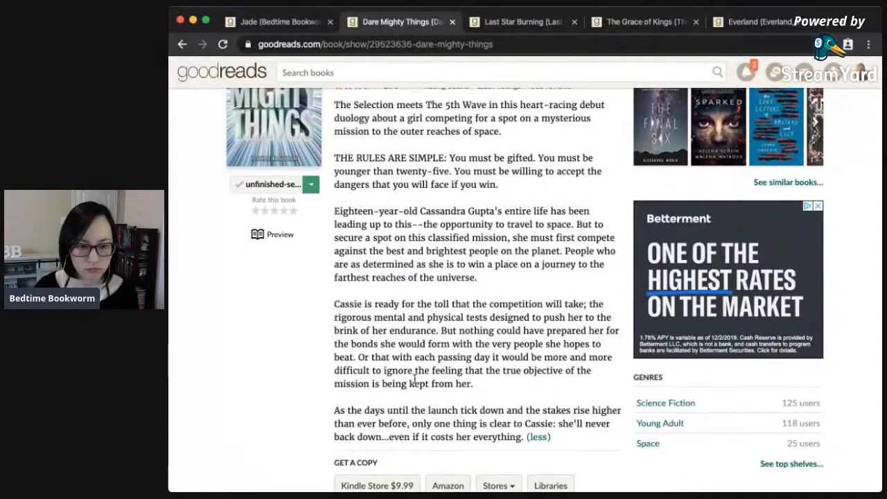
# Examine the edition details, series information and friend reviews and shelvings on the Dare Mighty Things page.
pyautogui.scroll(-5, 291, 381)
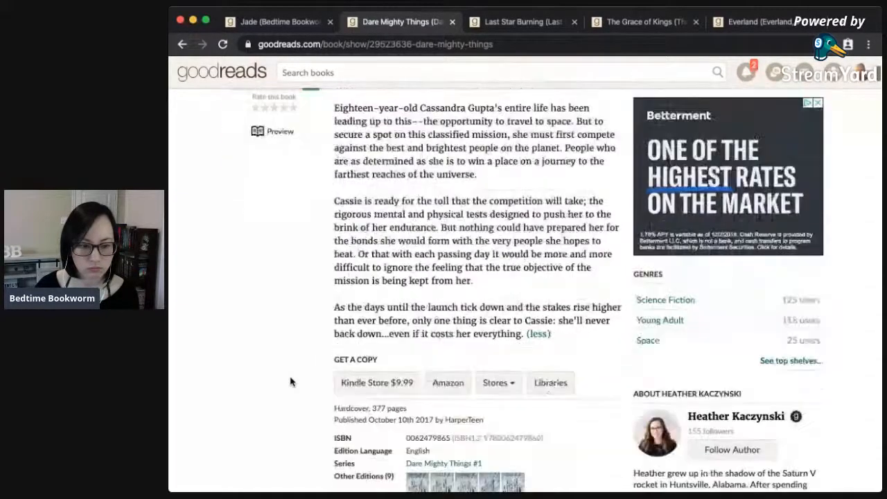
pyautogui.scroll(-5, 291, 381)
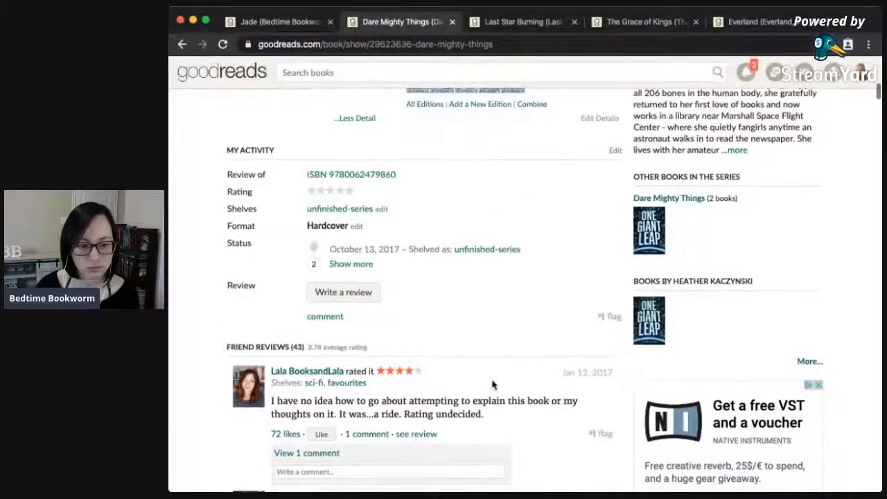
pyautogui.scroll(-1, 491, 383)
pyautogui.scroll(-5, 541, 412)
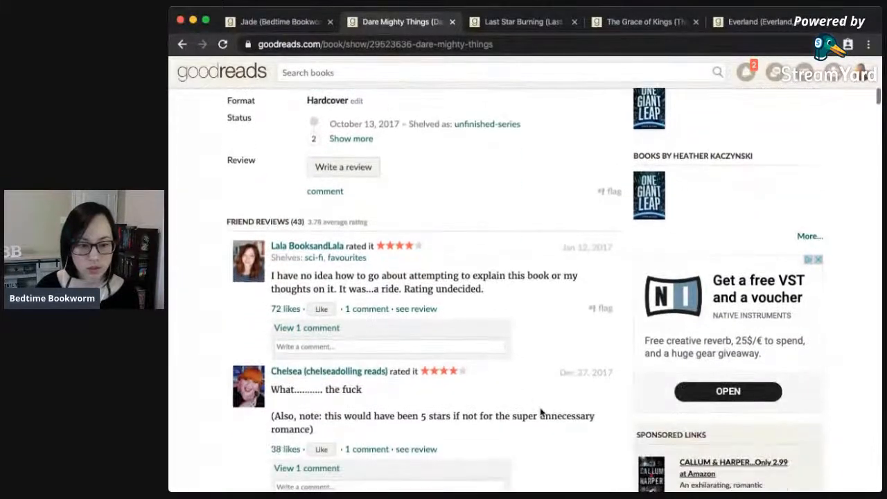
pyautogui.scroll(-3, 540, 412)
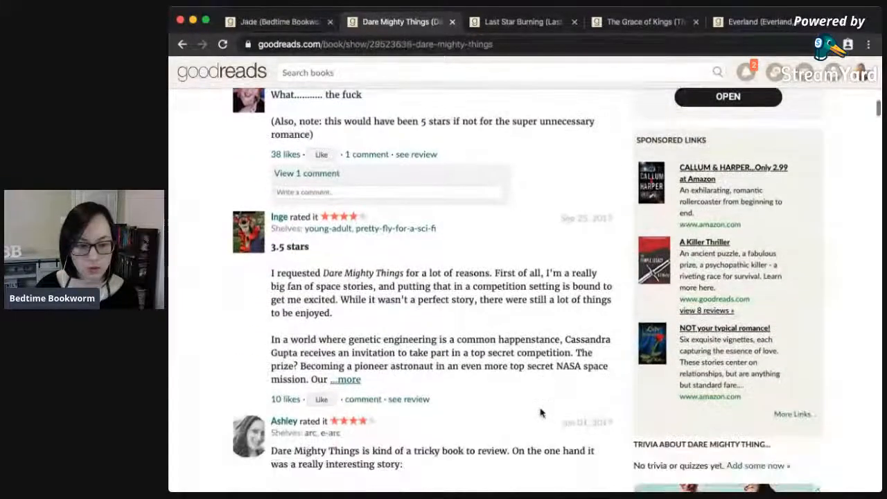
pyautogui.scroll(-7, 540, 412)
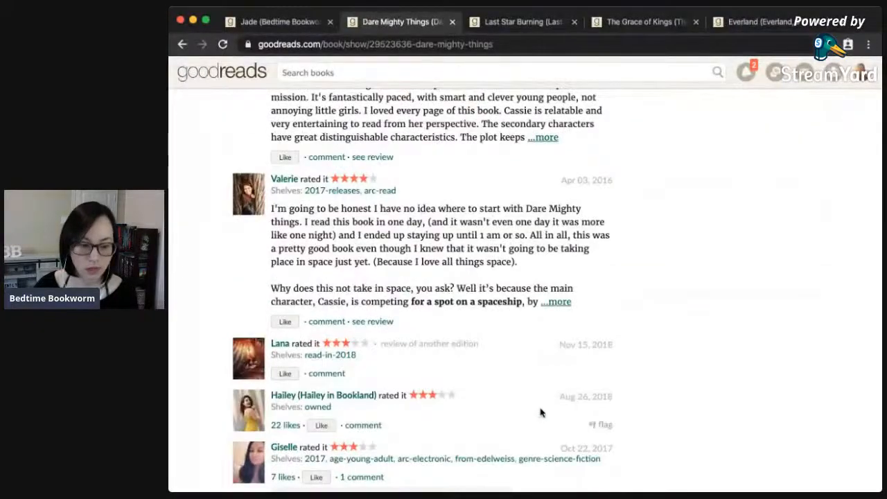
pyautogui.scroll(-3, 541, 412)
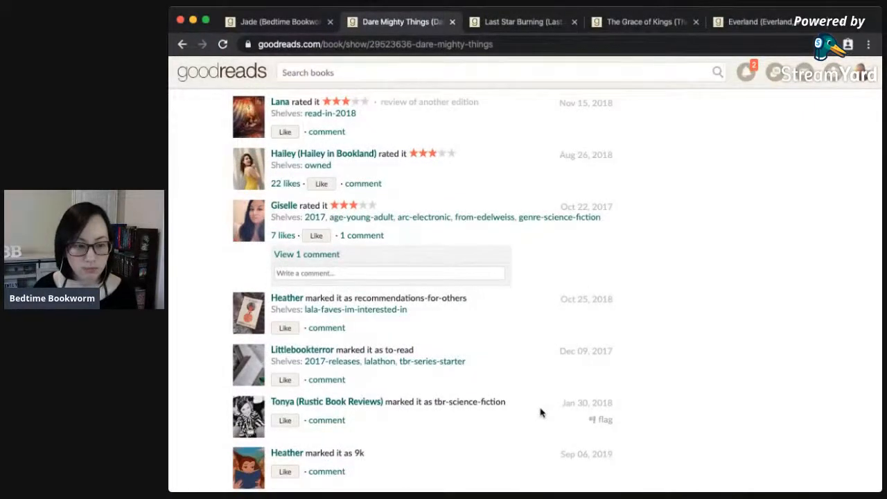
pyautogui.moveTo(430, 311); pyautogui.dragTo(303, 309)
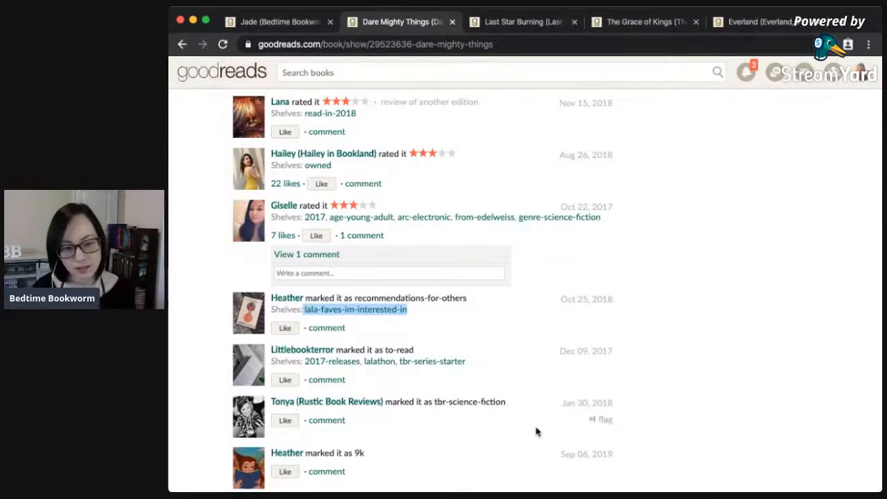
pyautogui.click(724, 391)
pyautogui.scroll(-1, 725, 413)
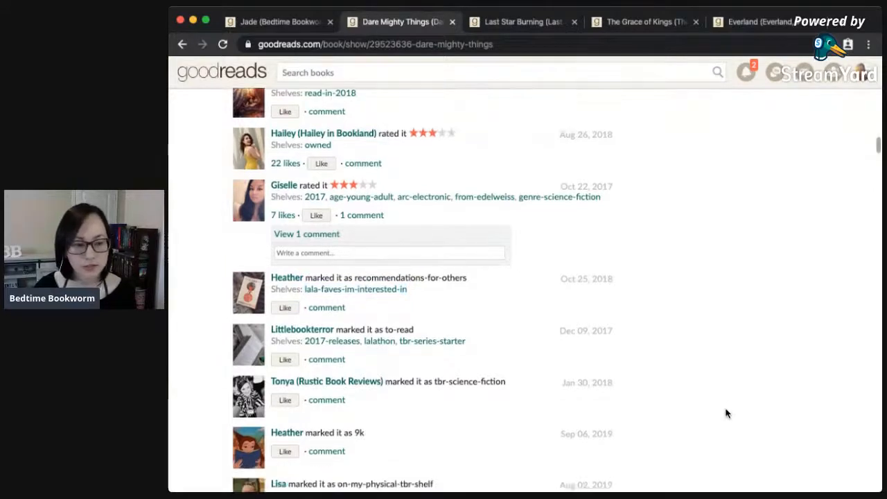
pyautogui.scroll(-5, 721, 365)
pyautogui.scroll(-10, 720, 367)
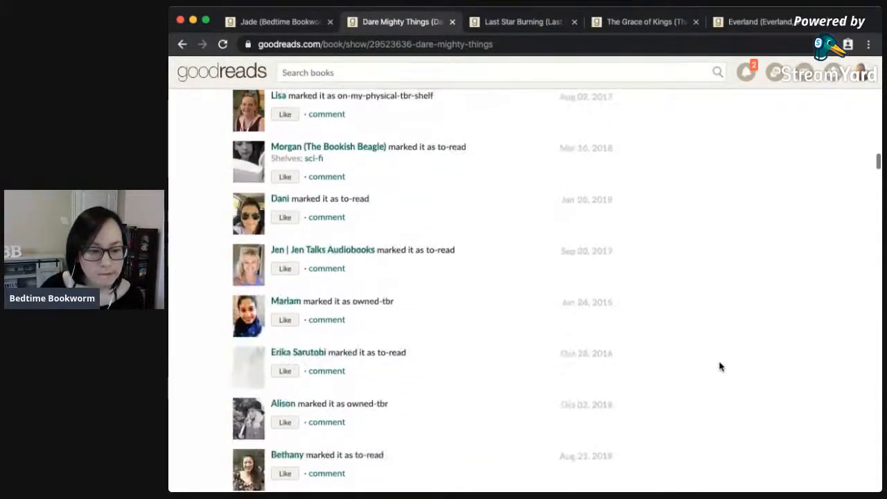
# Move Dare Mighty Things to the tbr-series shelf and close its page.
pyautogui.scroll(20, 720, 366)
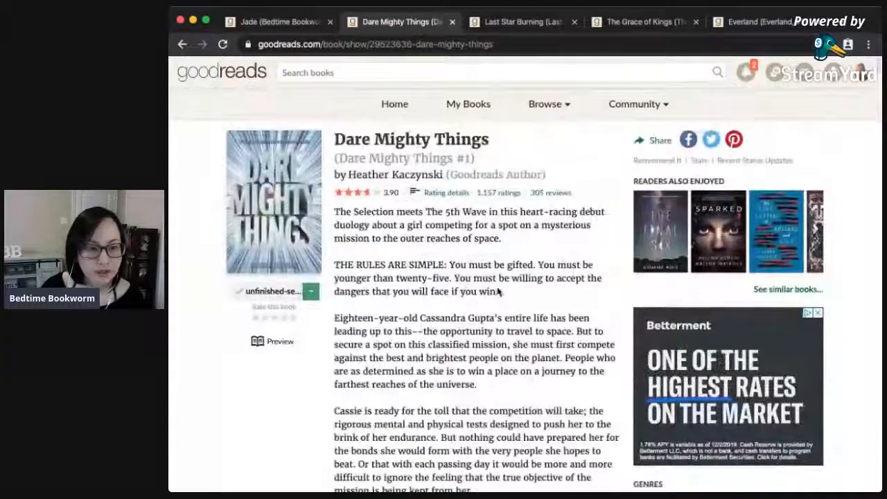
pyautogui.click(312, 292)
pyautogui.scroll(-2, 290, 409)
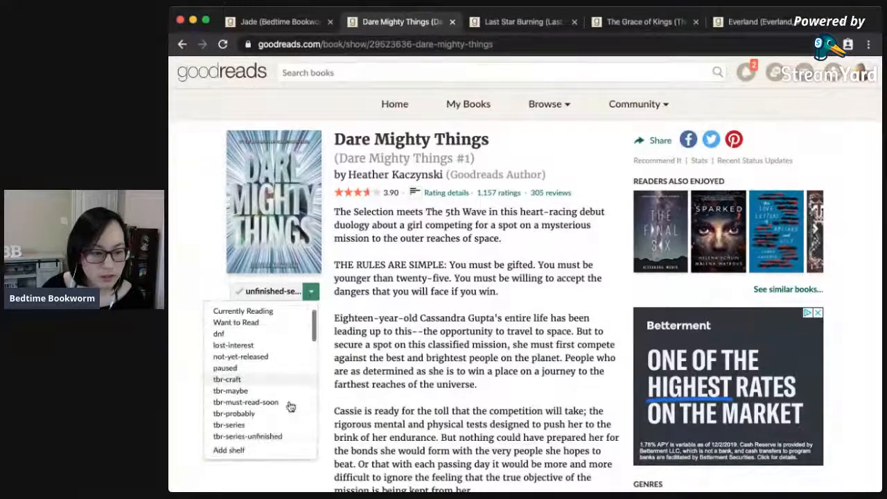
pyautogui.click(287, 424)
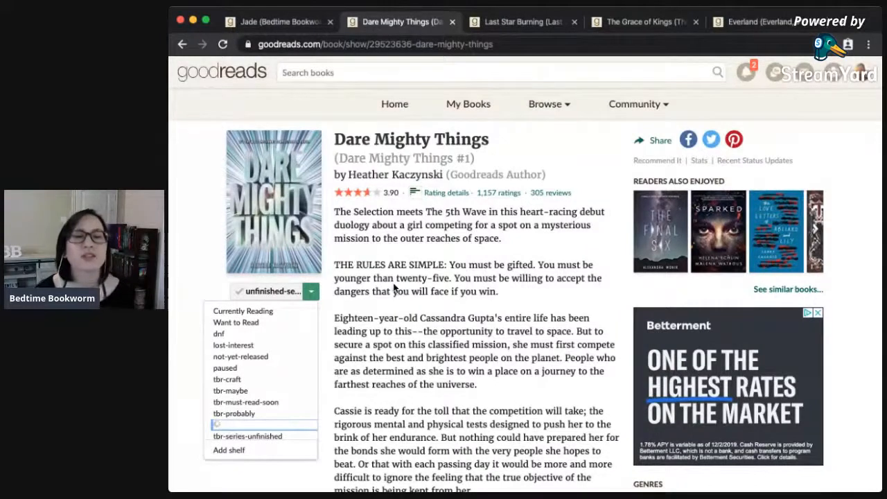
pyautogui.click(452, 22)
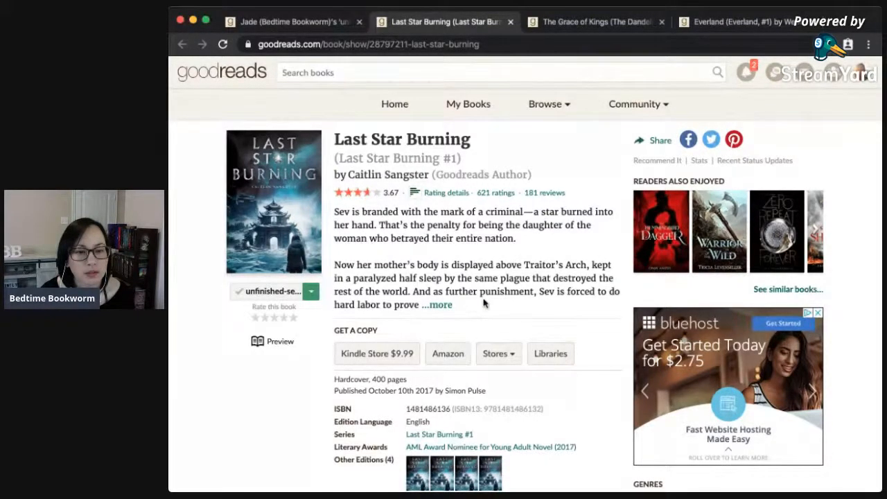
# Expand the full description of Last Star Burning and read it.
pyautogui.scroll(-2, 483, 302)
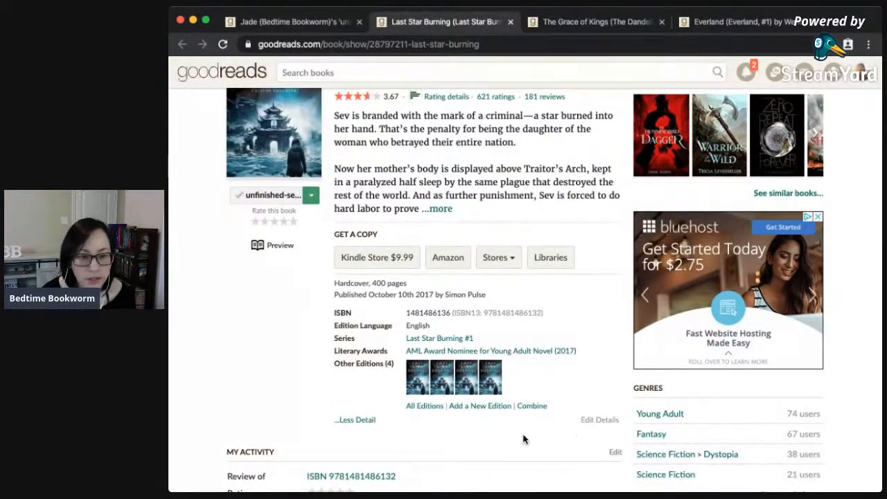
pyautogui.click(438, 208)
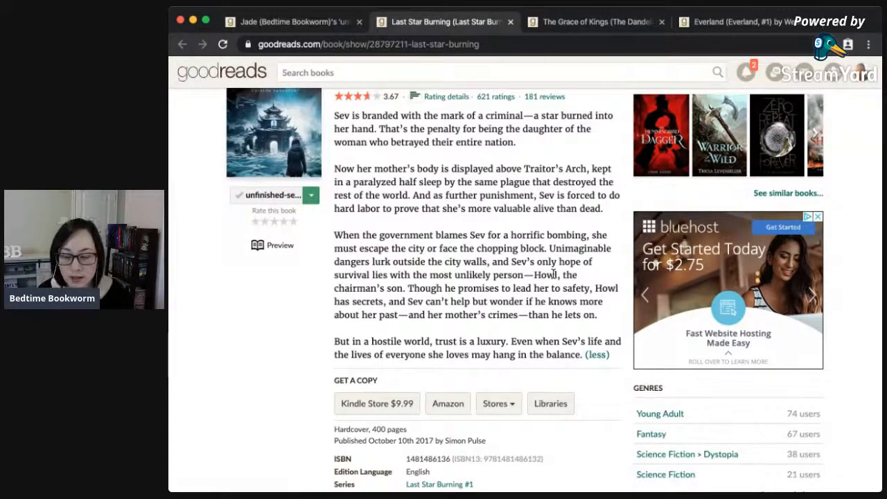
pyautogui.scroll(3, 466, 272)
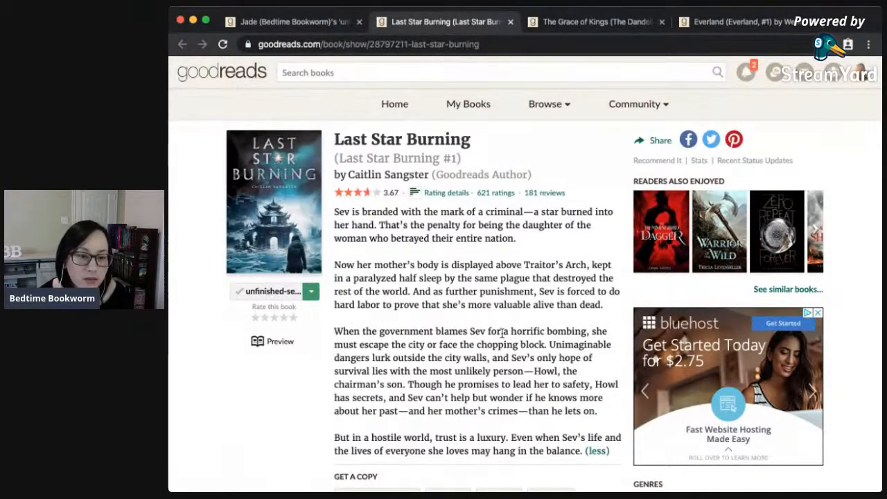
pyautogui.scroll(-1, 457, 345)
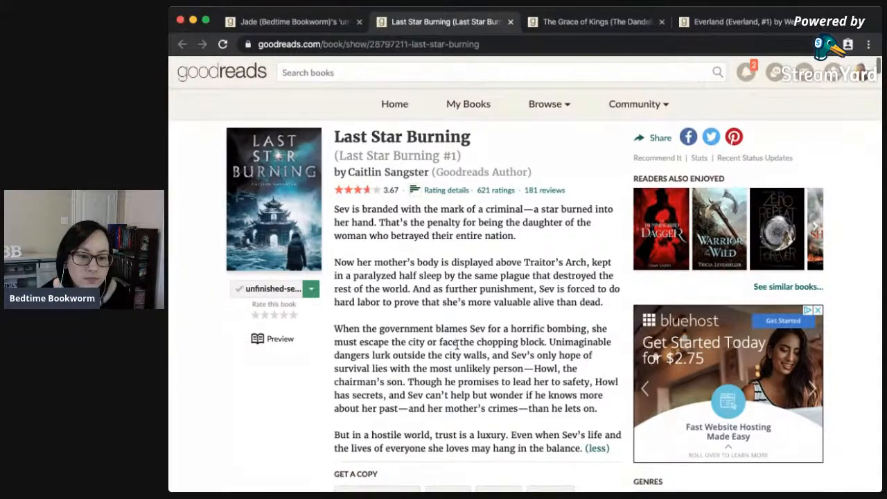
# Examine the friend reviews and the shelves friends chose for Last Star Burning.
pyautogui.scroll(-10, 488, 346)
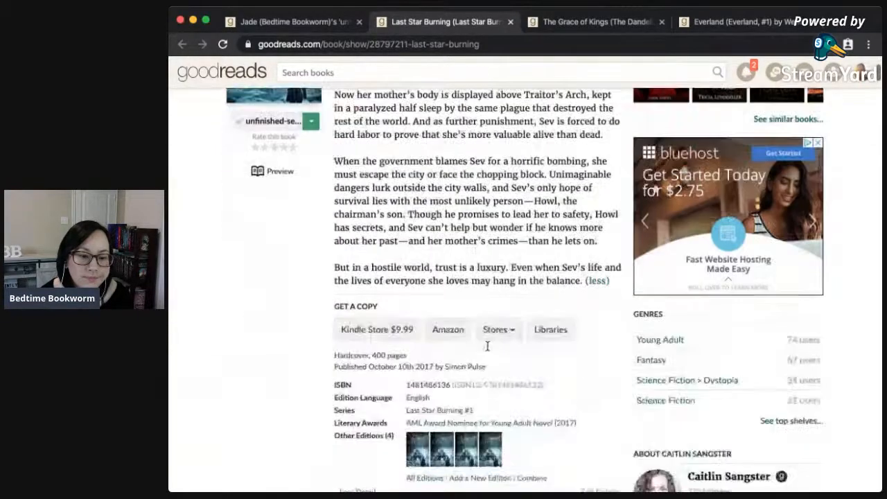
pyautogui.scroll(-4, 487, 347)
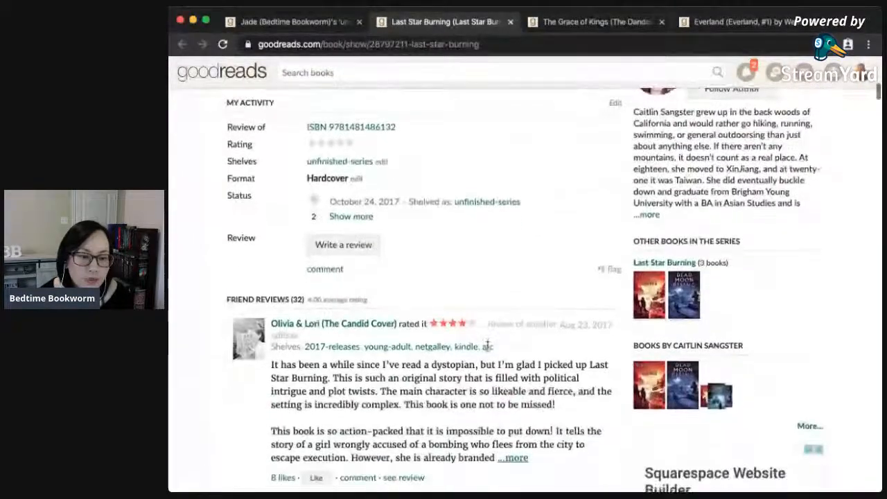
pyautogui.scroll(-2, 487, 350)
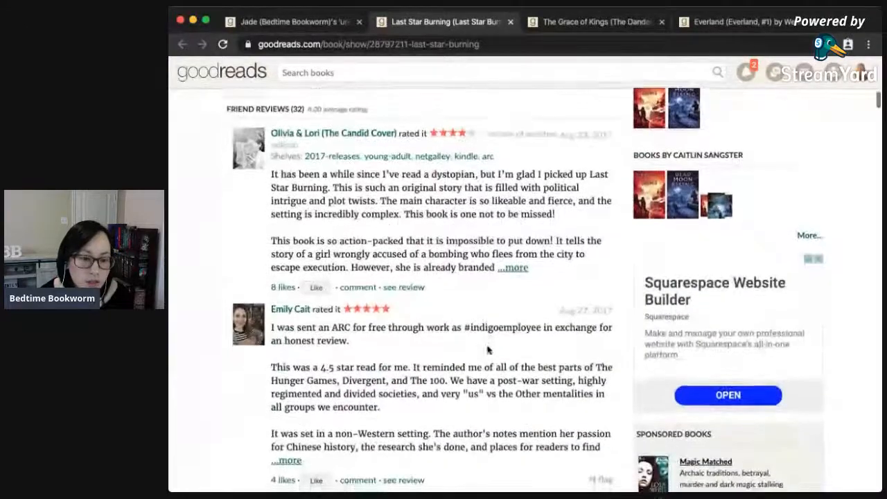
pyautogui.scroll(-7, 487, 350)
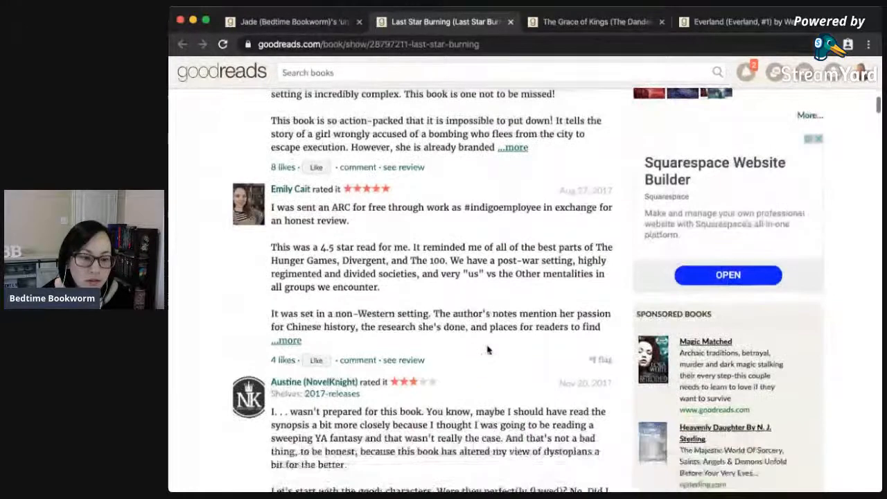
pyautogui.scroll(-20, 487, 350)
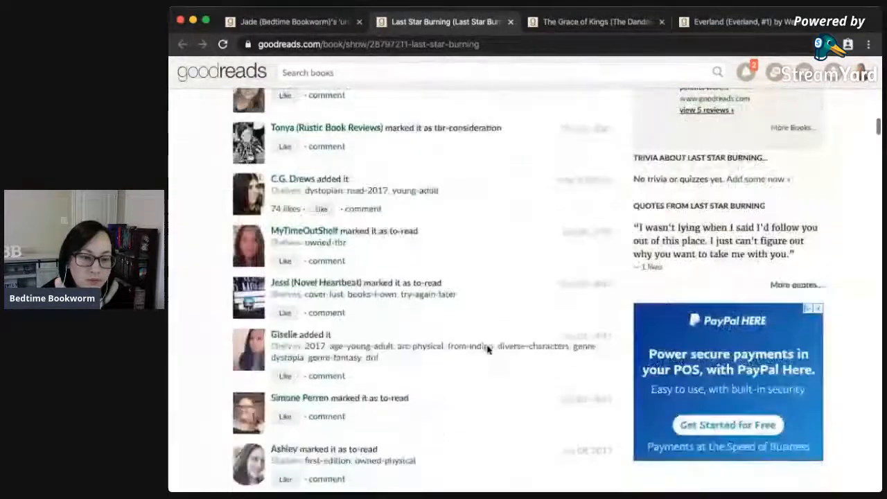
pyautogui.scroll(20, 488, 350)
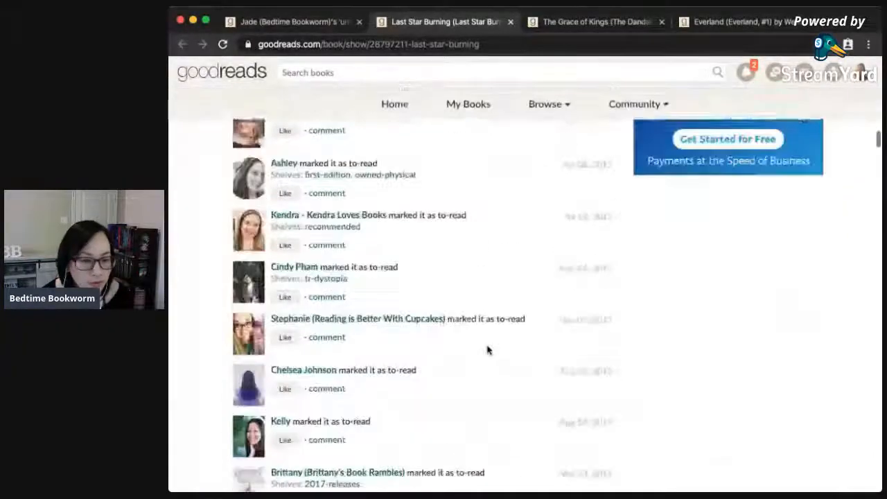
# Open the Last Star Burning series page and compare the ratings of its books.
pyautogui.click(426, 175)
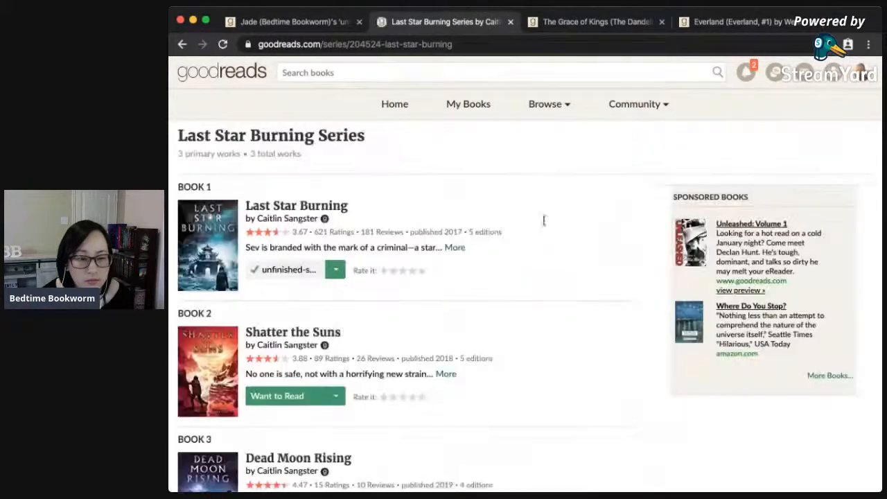
pyautogui.scroll(-3, 497, 338)
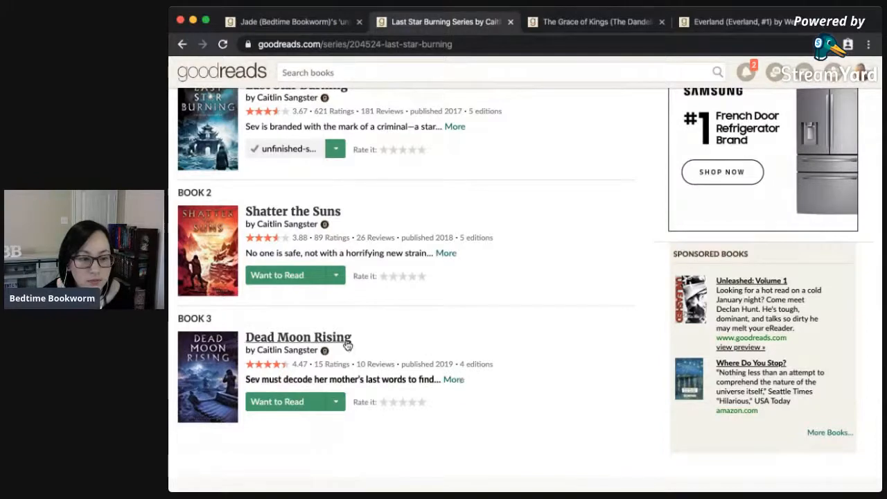
pyautogui.scroll(2, 491, 319)
pyautogui.scroll(1, 491, 320)
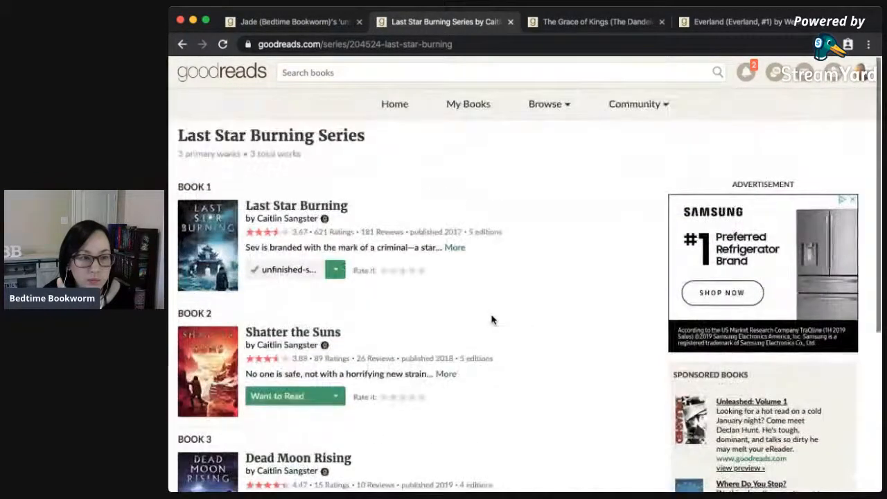
# Move Last Star Burning to the tbr-maybe shelf on its series page and close that page.
pyautogui.click(335, 270)
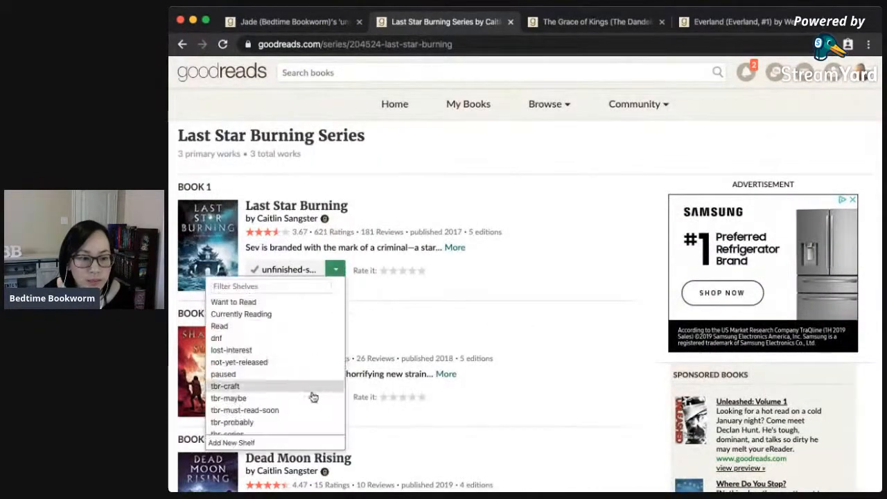
pyautogui.click(325, 398)
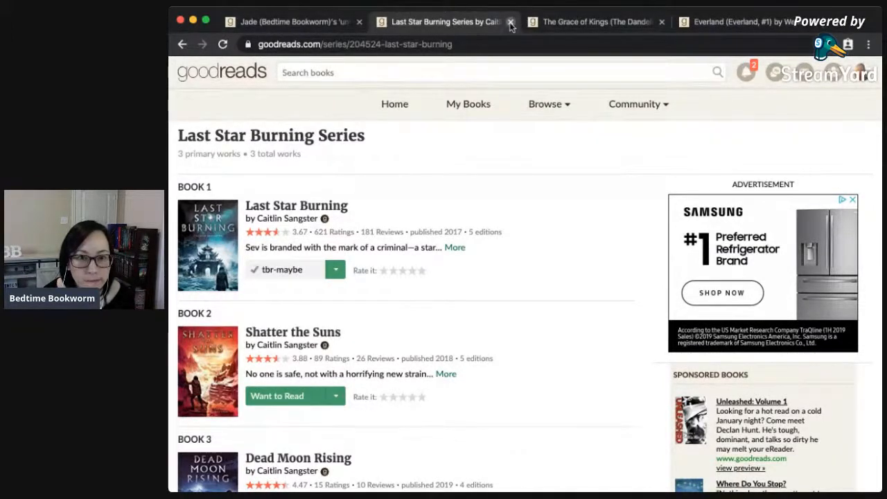
pyautogui.click(510, 22)
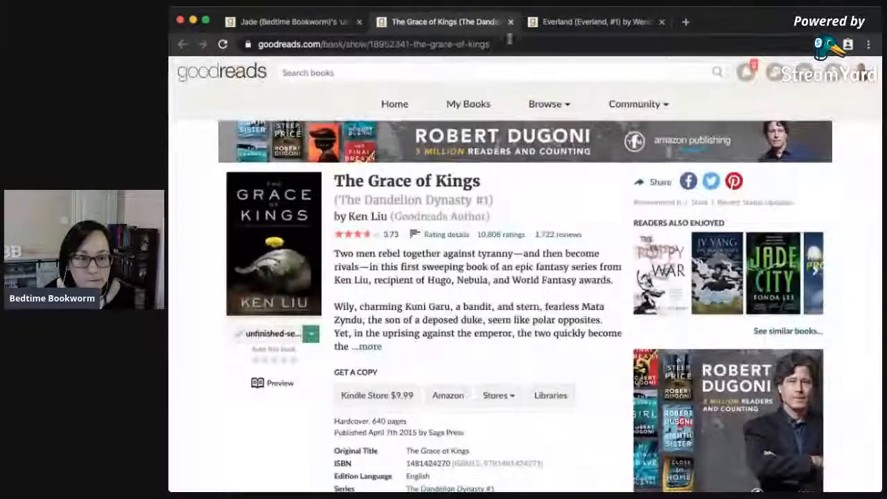
# Check the books on The Dandelion Dynasty series page, and return to the book page of The Grace of Kings.
pyautogui.click(482, 200)
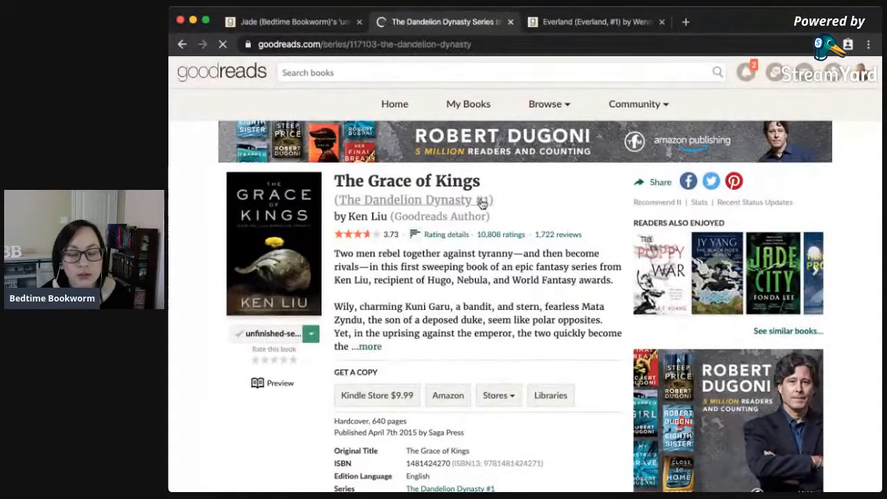
pyautogui.scroll(-3, 563, 325)
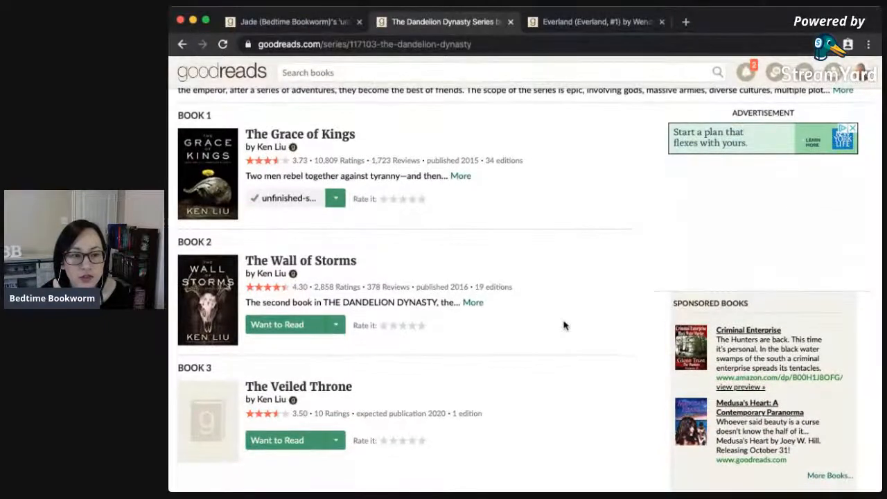
pyautogui.click(303, 136)
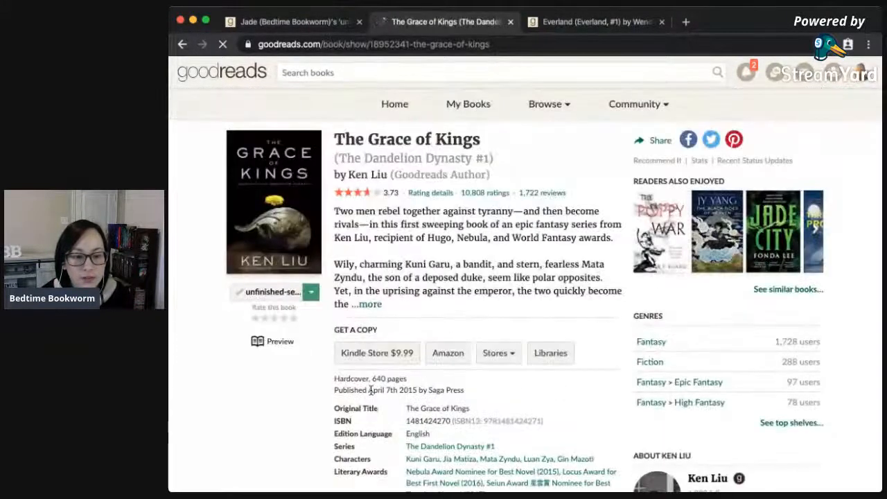
# Examine the friend reviews of The Grace of Kings, including the one from a friend who did not finish it.
pyautogui.scroll(-1, 308, 405)
pyautogui.scroll(-4, 308, 405)
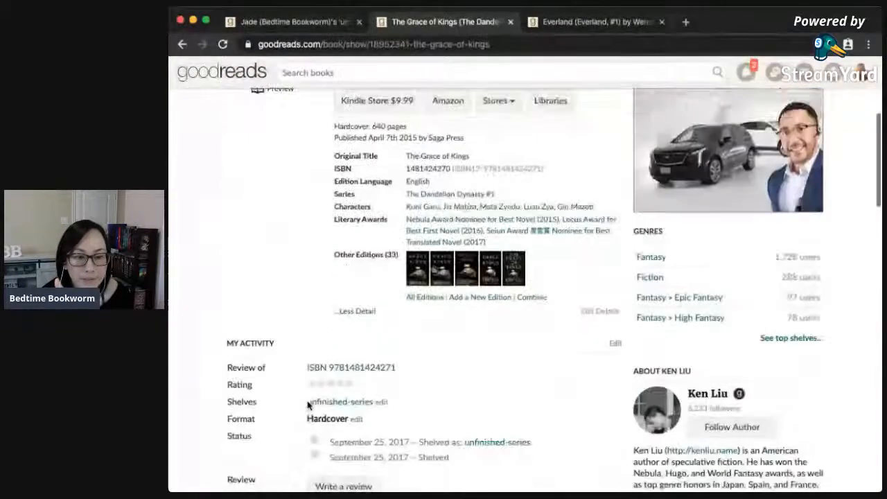
pyautogui.scroll(-2, 484, 420)
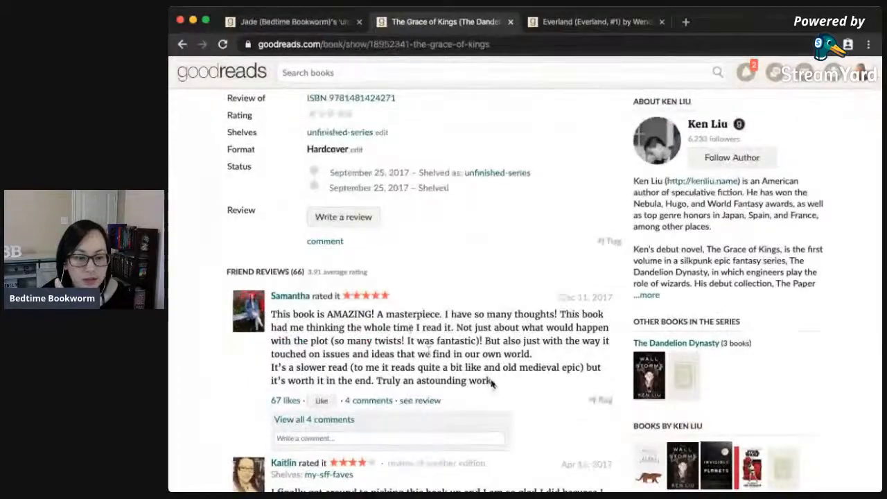
pyautogui.scroll(-4, 491, 380)
pyautogui.scroll(-6, 492, 383)
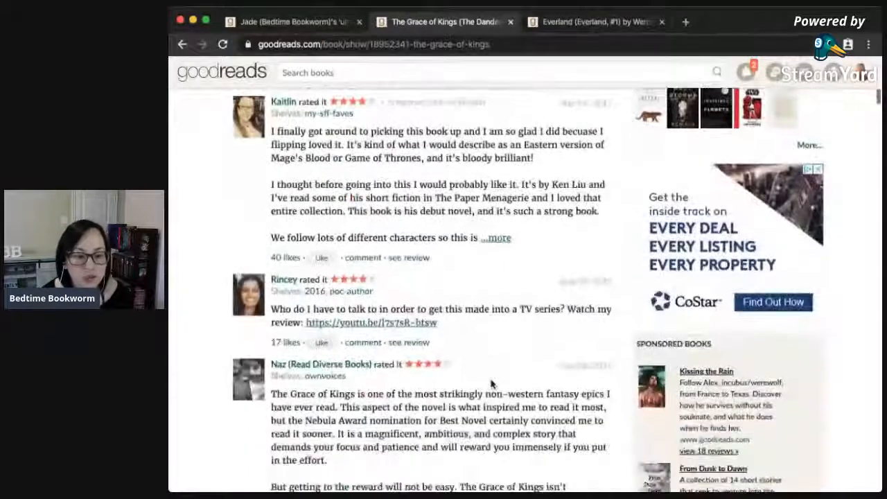
pyautogui.scroll(-6, 491, 381)
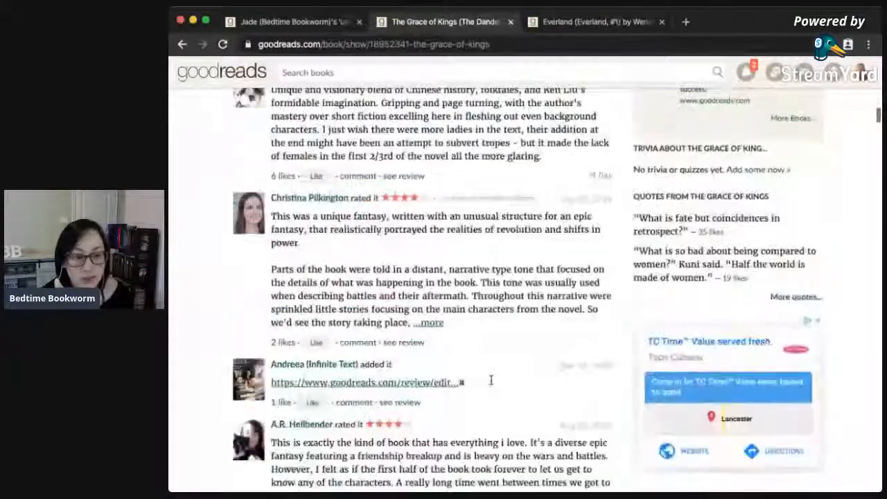
pyautogui.scroll(-1, 492, 383)
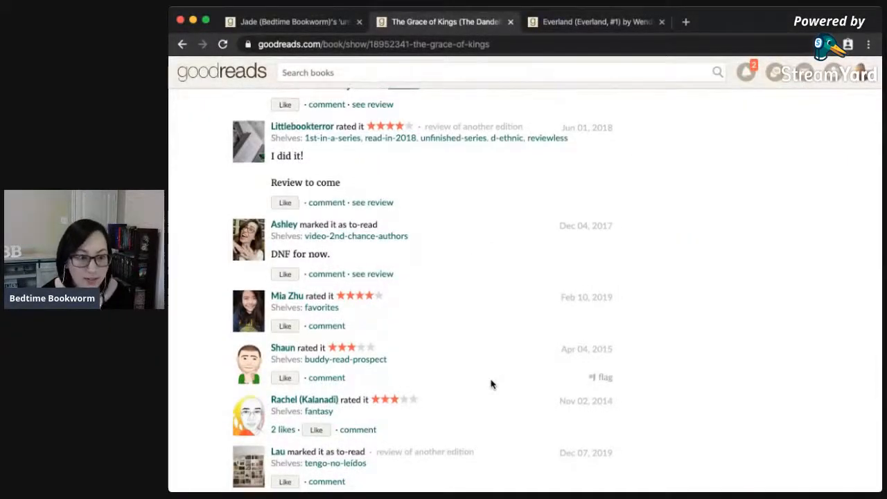
pyautogui.moveTo(342, 260); pyautogui.dragTo(274, 250)
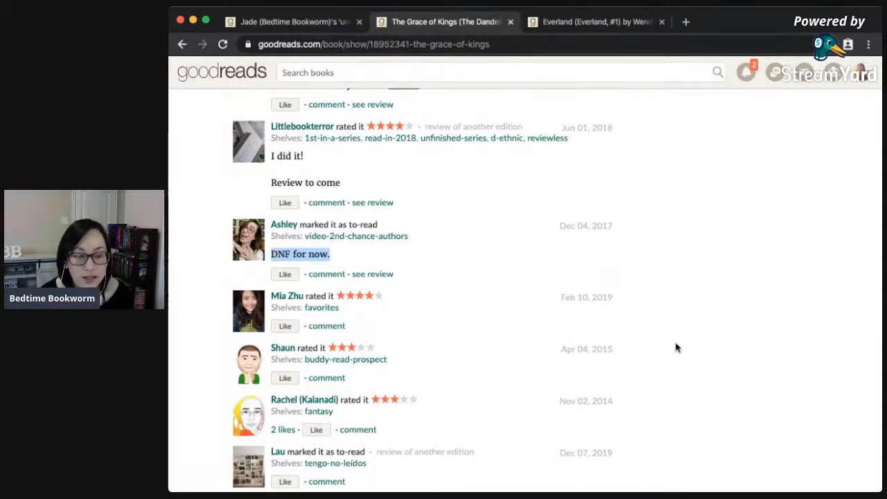
pyautogui.scroll(-5, 677, 348)
pyautogui.scroll(-5, 676, 348)
# Move The Grace of Kings from the unfinished-series shelf to tbr-series-unfinished.
pyautogui.scroll(15, 677, 348)
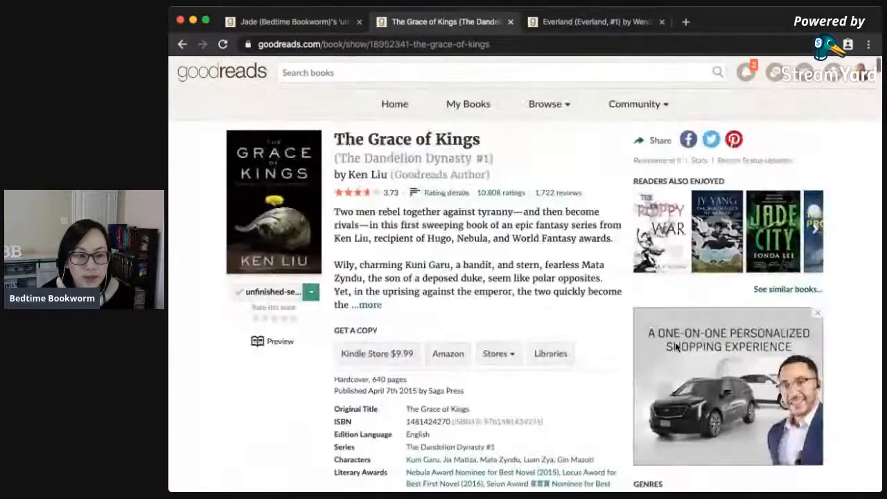
pyautogui.click(311, 293)
pyautogui.scroll(-5, 303, 367)
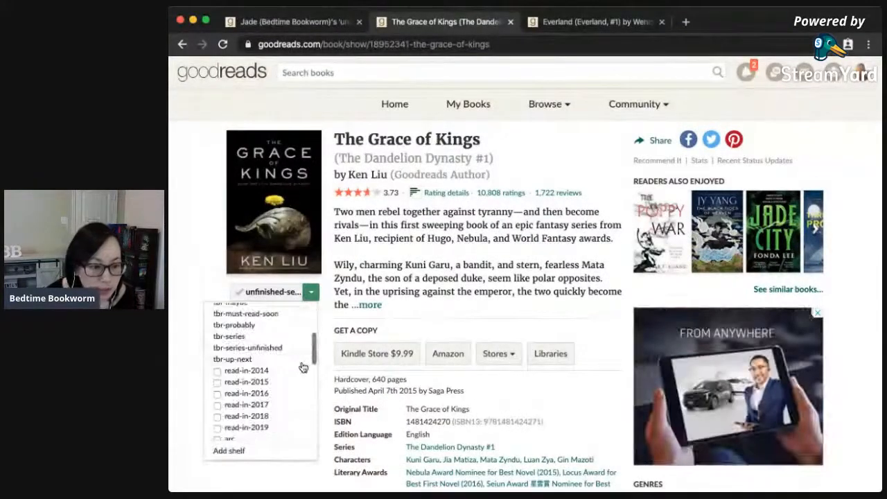
pyautogui.click(269, 350)
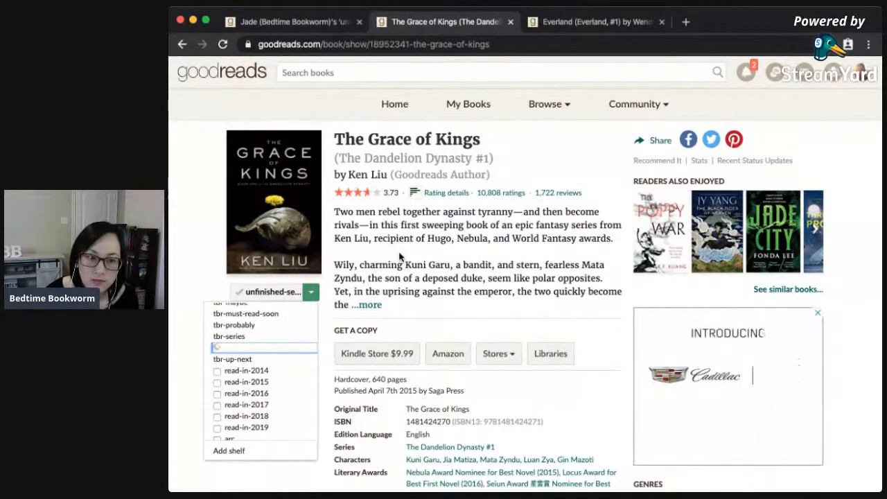
# Check the series books and other titles by Ken Liu, including Invisible Planets, and close the page of The Grace of Kings.
pyautogui.scroll(-2, 603, 294)
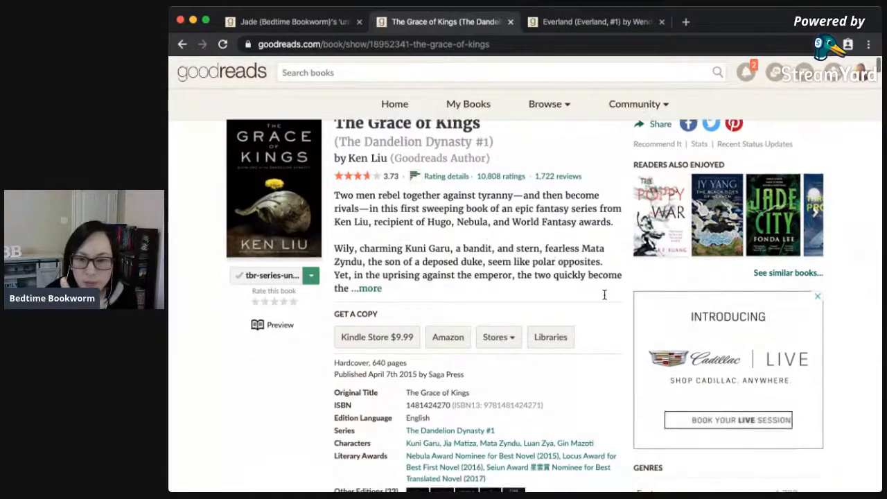
pyautogui.scroll(-5, 610, 333)
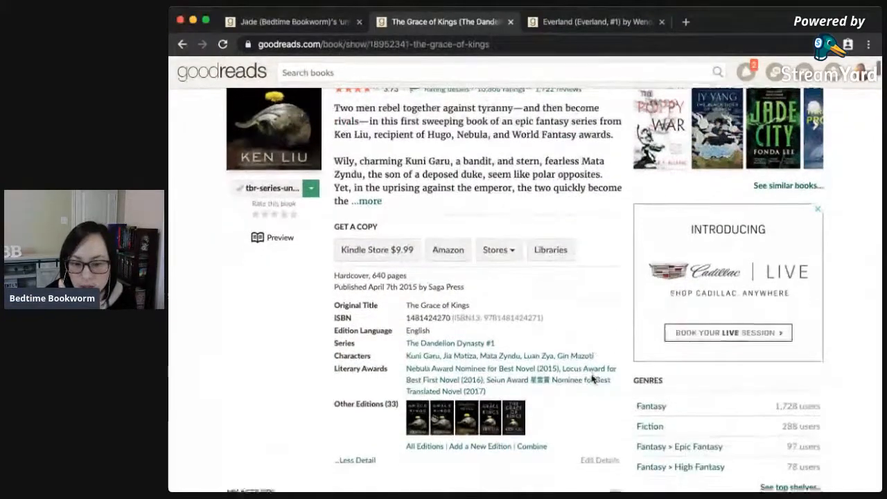
pyautogui.scroll(-4, 592, 379)
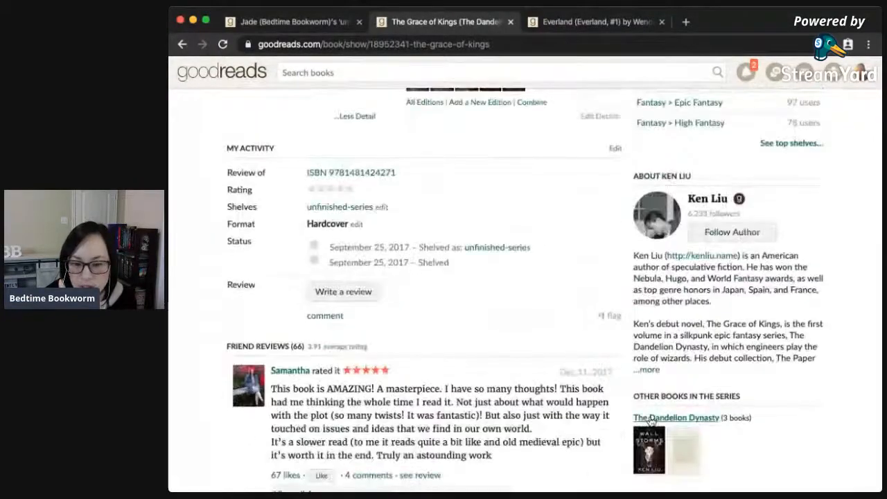
pyautogui.scroll(-1, 650, 424)
pyautogui.scroll(-2, 650, 424)
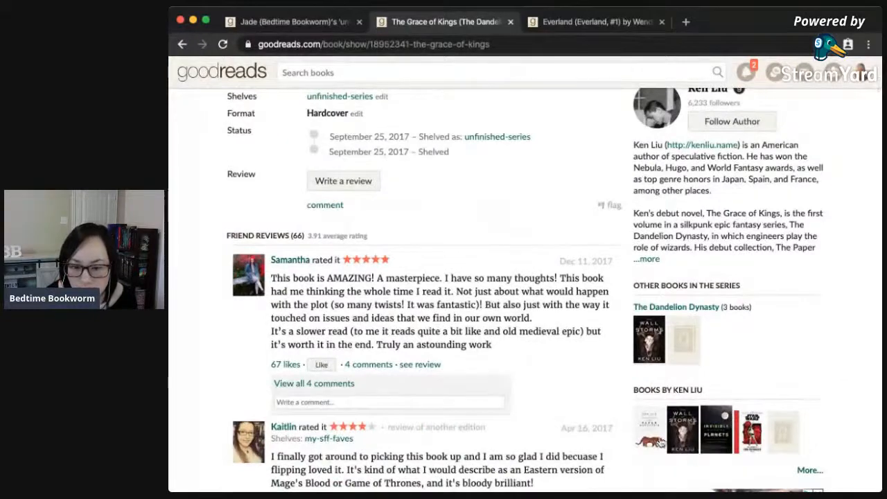
pyautogui.moveTo(645, 429)
pyautogui.scroll(-2, 646, 429)
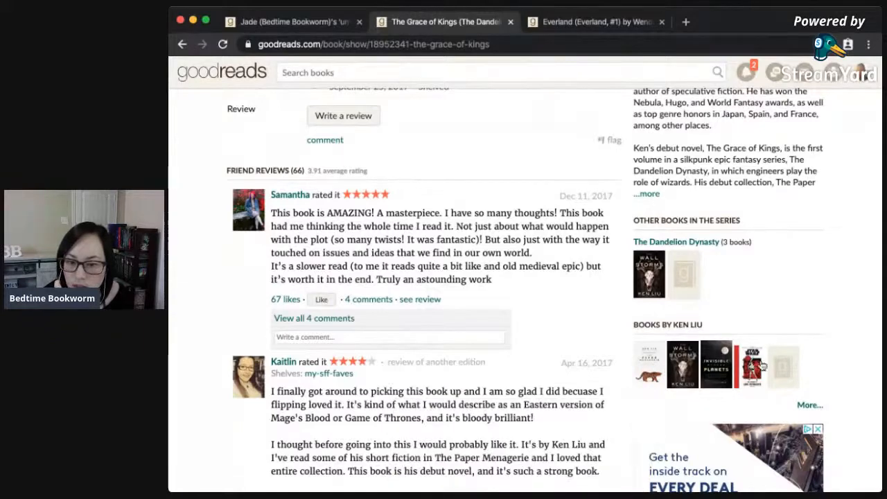
pyautogui.moveTo(758, 369)
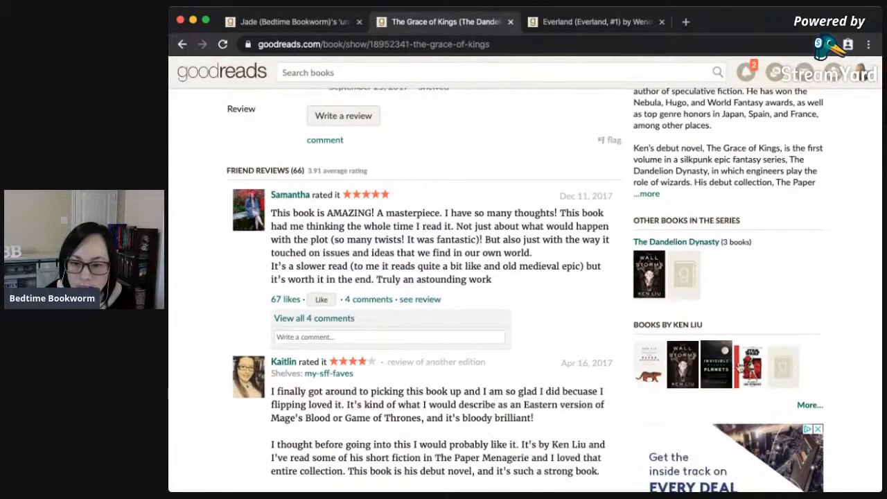
pyautogui.moveTo(719, 360)
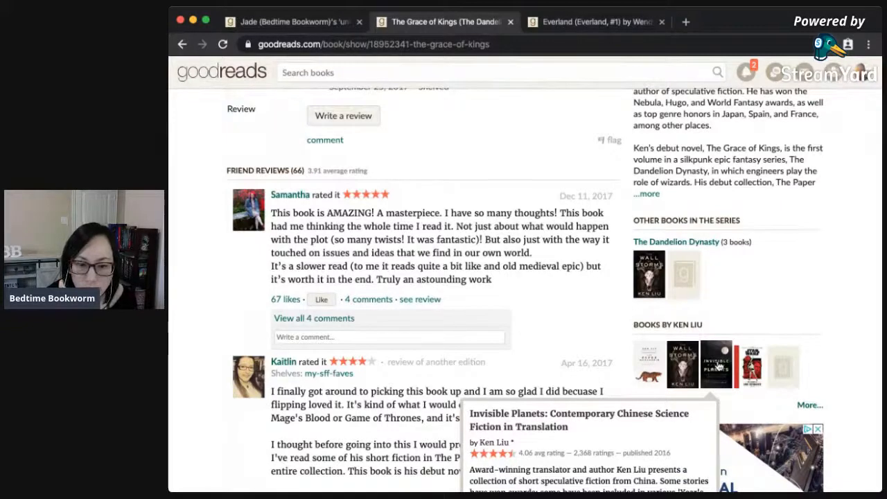
pyautogui.scroll(10, 607, 327)
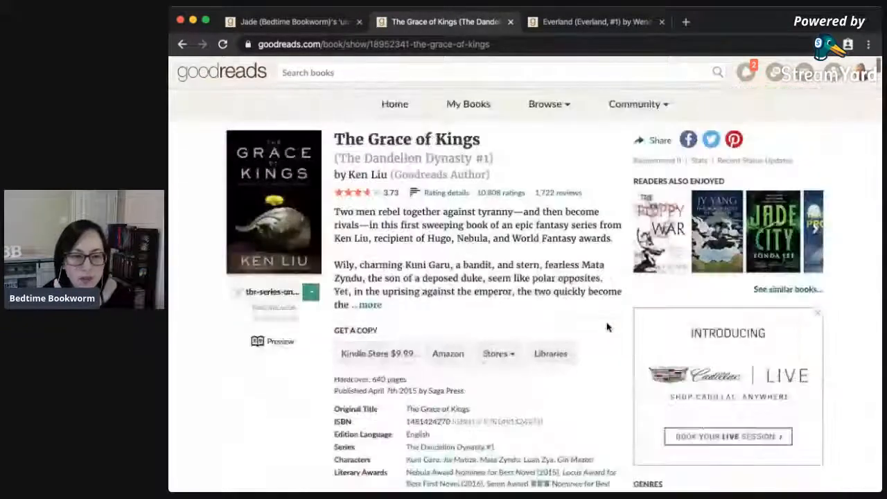
pyautogui.click(510, 21)
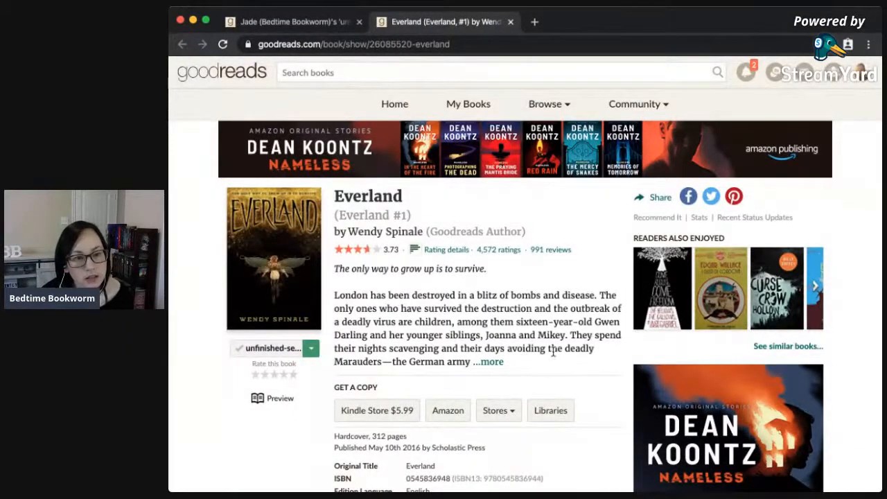
# Expand the full description of Everland and read through its plot summary.
pyautogui.click(489, 362)
pyautogui.scroll(-3, 518, 394)
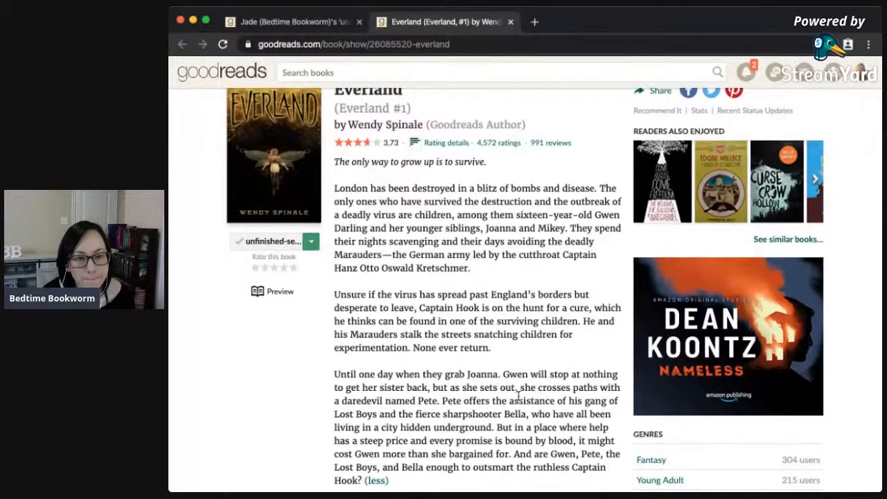
pyautogui.doubleClick(408, 295)
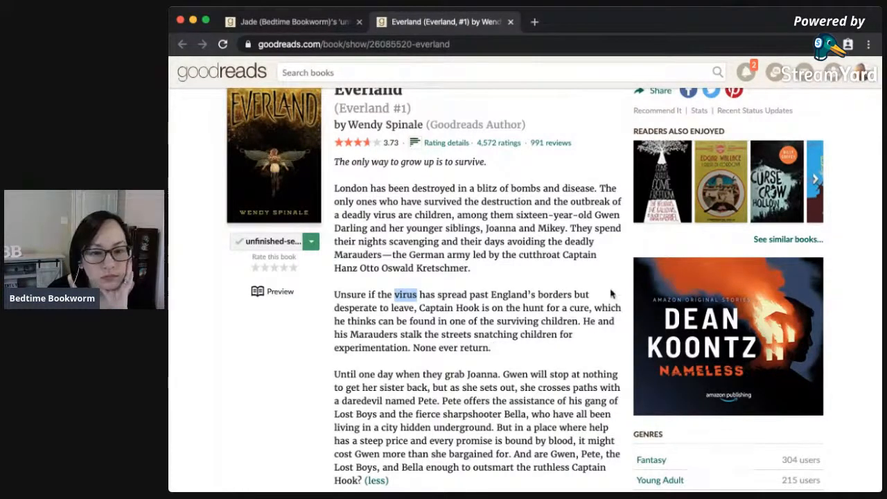
pyautogui.moveTo(593, 216); pyautogui.dragTo(385, 229)
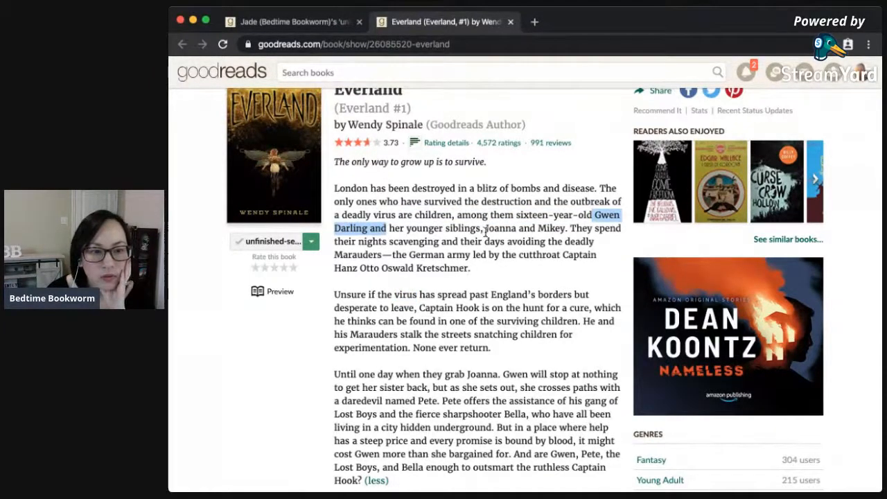
pyautogui.click(355, 215)
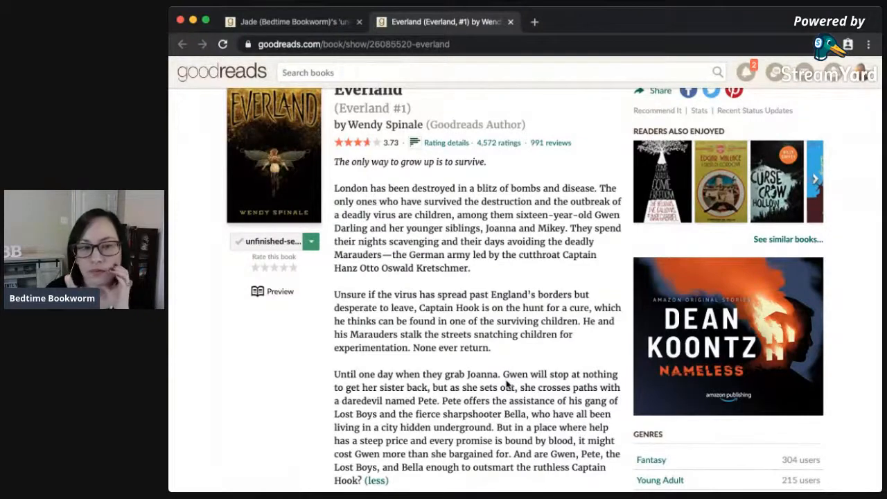
pyautogui.scroll(-1, 471, 375)
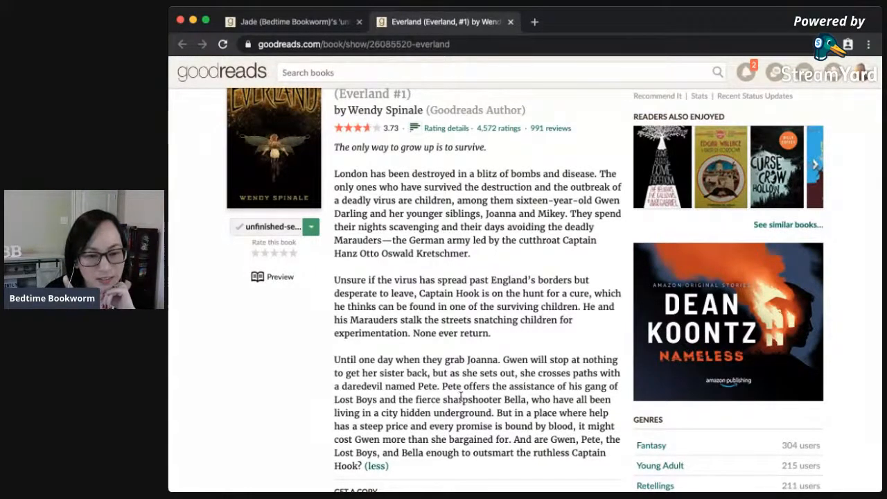
# Examine the friend reviews and star ratings of Everland.
pyautogui.scroll(-5, 461, 396)
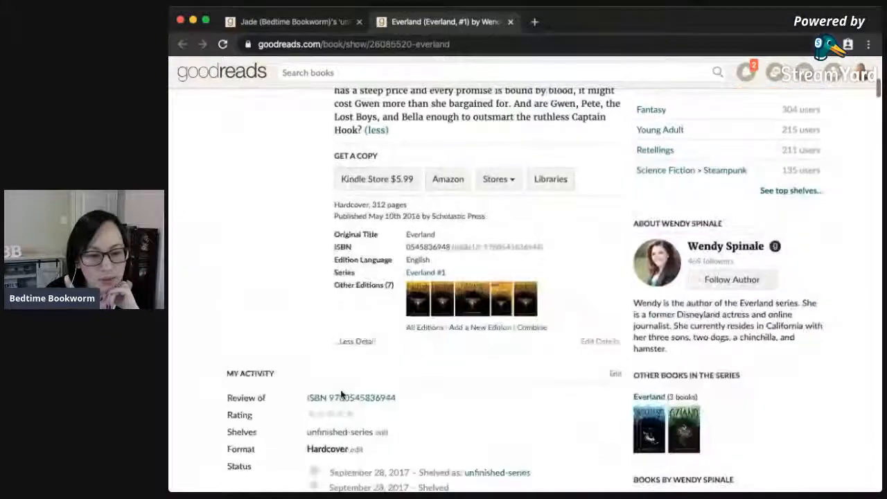
pyautogui.scroll(-4, 341, 393)
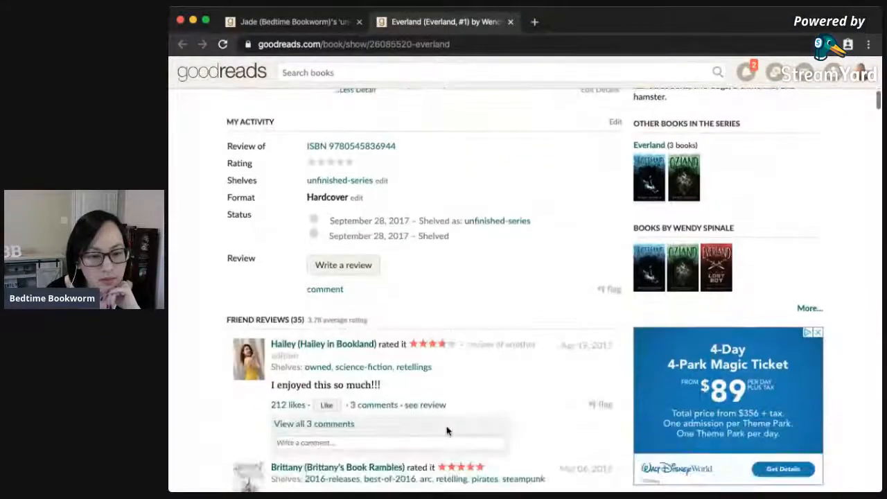
pyautogui.scroll(-3, 451, 364)
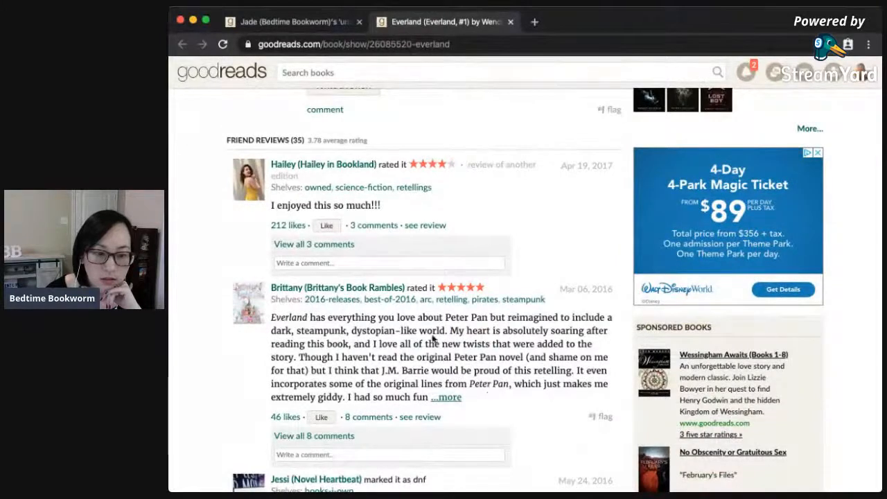
pyautogui.moveTo(340, 316); pyautogui.dragTo(441, 338)
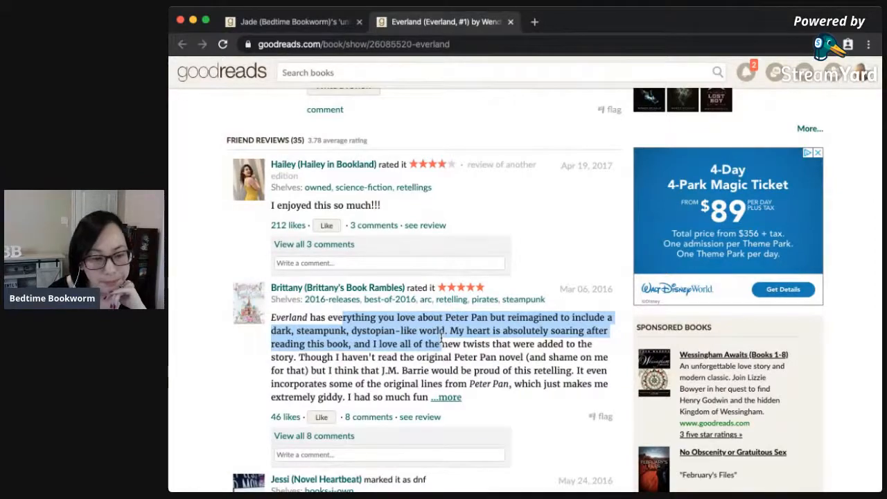
pyautogui.click(508, 368)
pyautogui.scroll(-1, 505, 417)
pyautogui.scroll(-5, 504, 417)
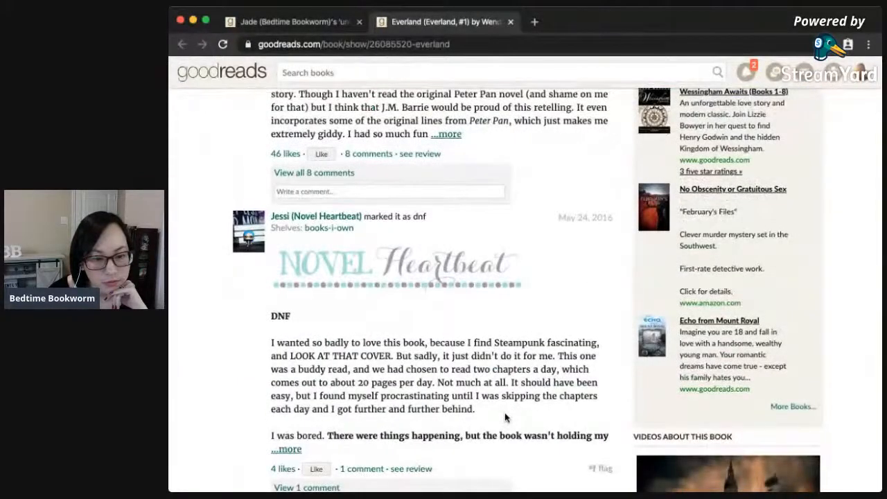
pyautogui.scroll(-4, 505, 417)
pyautogui.scroll(-6, 504, 416)
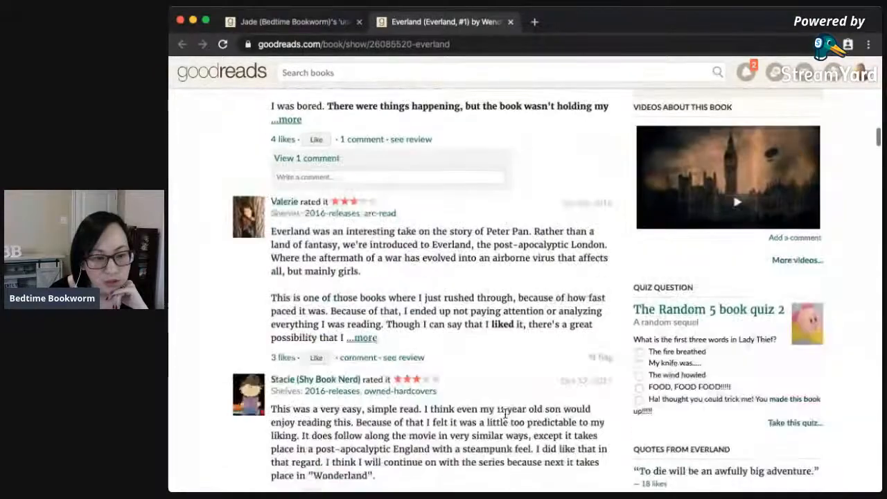
pyautogui.scroll(-4, 505, 415)
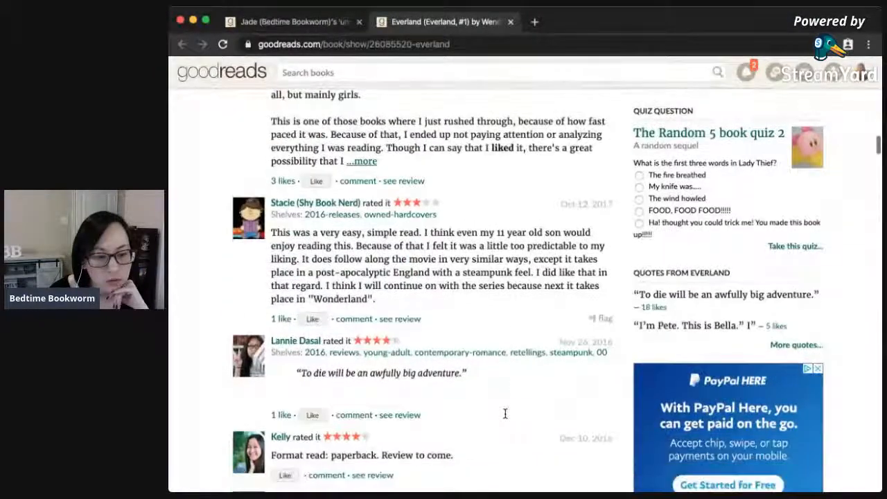
# Open the Everland series page and compare the ratings of its books.
pyautogui.scroll(15, 505, 418)
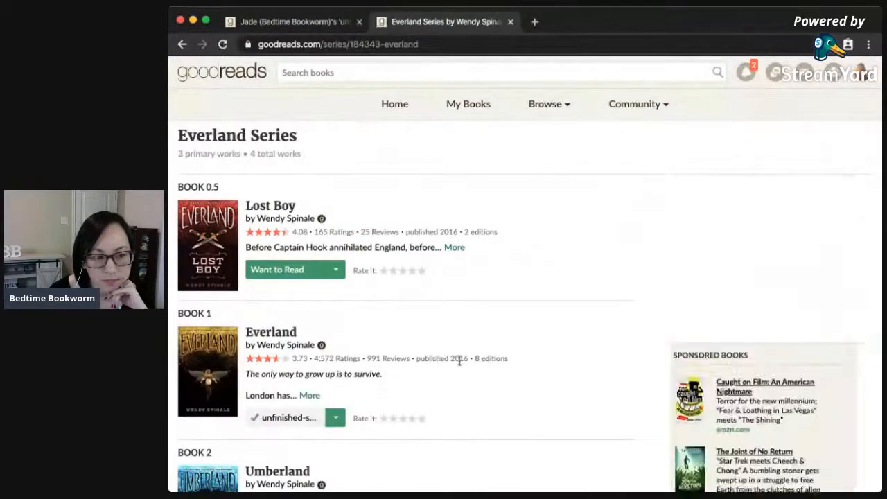
pyautogui.scroll(-3, 450, 362)
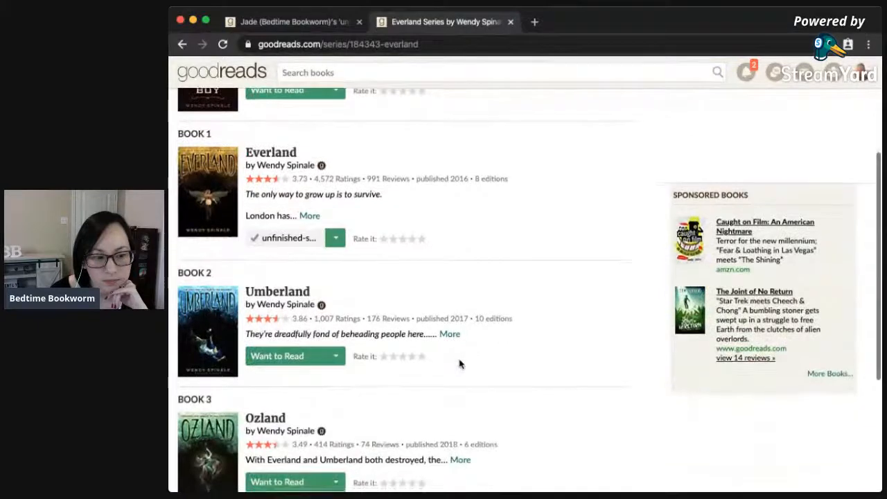
pyautogui.scroll(-2, 459, 363)
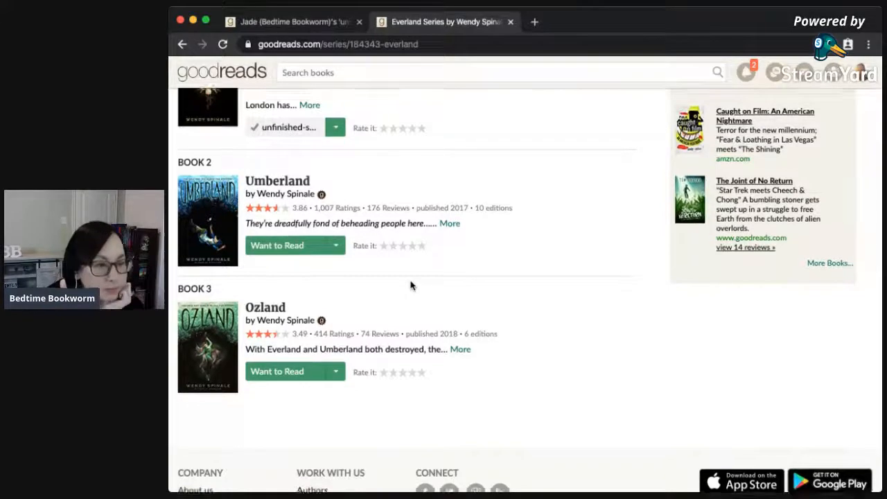
# Move Everland from the unfinished-series shelf to a tbr shelf and close the Everland series page.
pyautogui.scroll(5, 410, 284)
pyautogui.scroll(1, 403, 272)
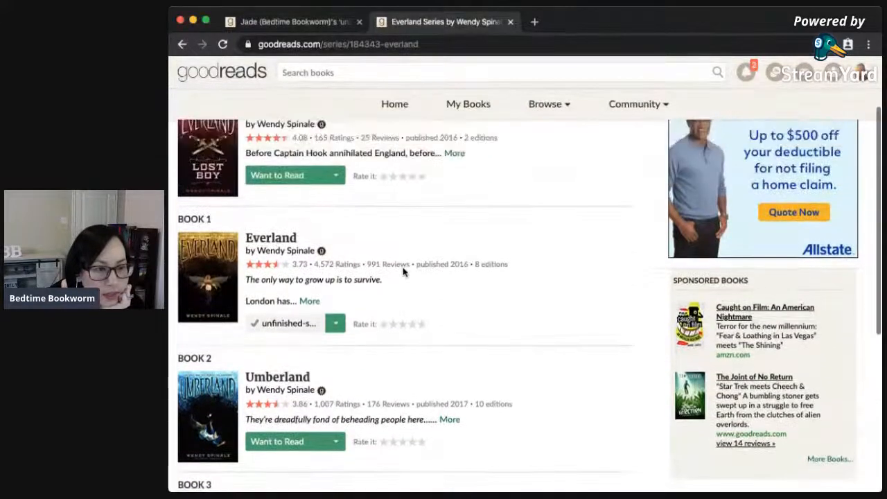
pyautogui.click(333, 323)
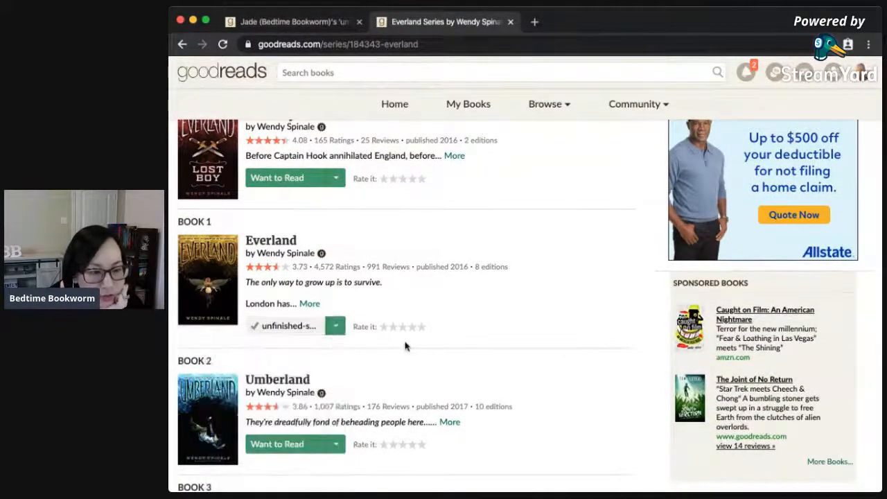
pyautogui.scroll(-1, 407, 346)
pyautogui.moveTo(336, 279)
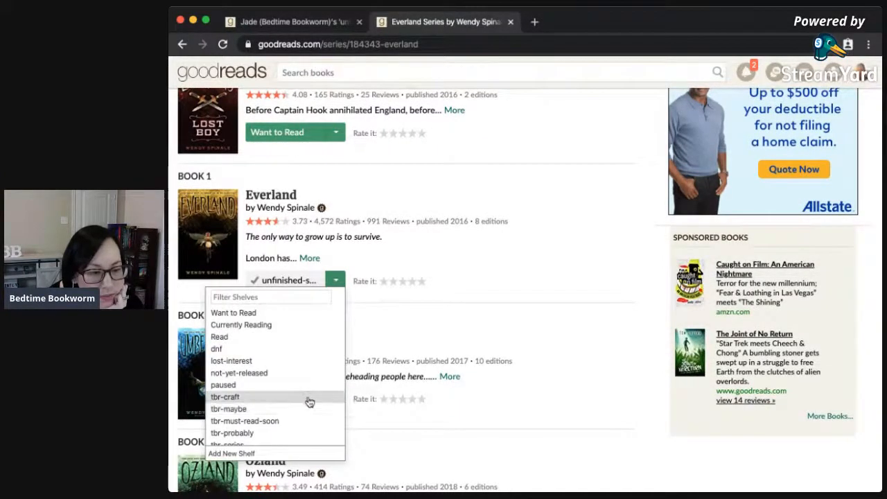
pyautogui.scroll(-1, 310, 402)
pyautogui.scroll(-1, 310, 402)
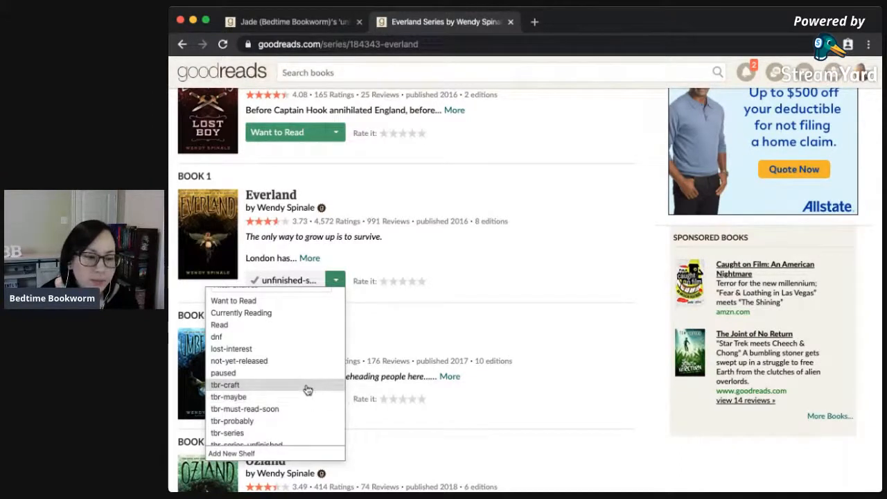
pyautogui.click(308, 422)
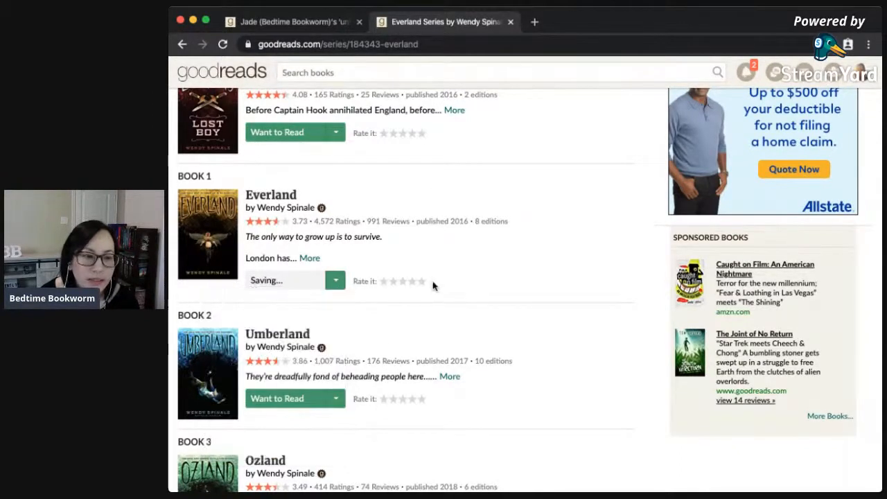
pyautogui.click(511, 22)
# Open the book pages of Aletheia, The Call, La Belle Sauvage and Scythe from the unfinished-series list, keeping the list open.
pyautogui.scroll(-2, 497, 448)
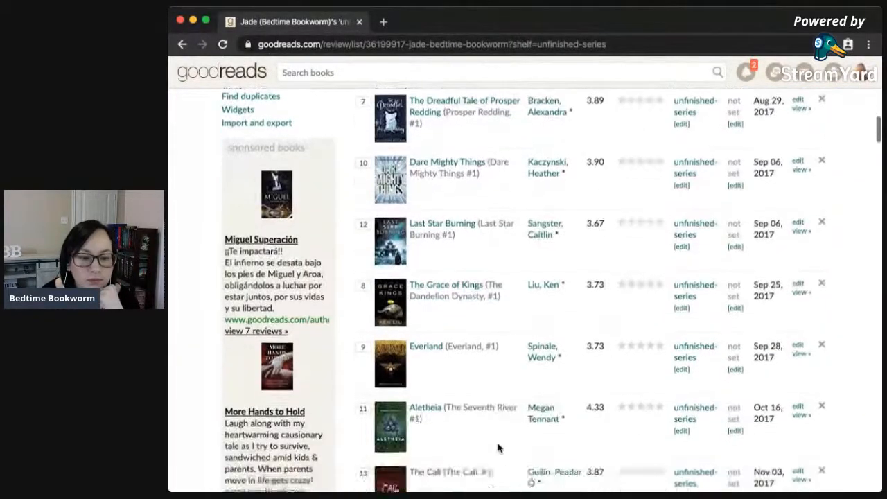
pyautogui.scroll(-5, 498, 447)
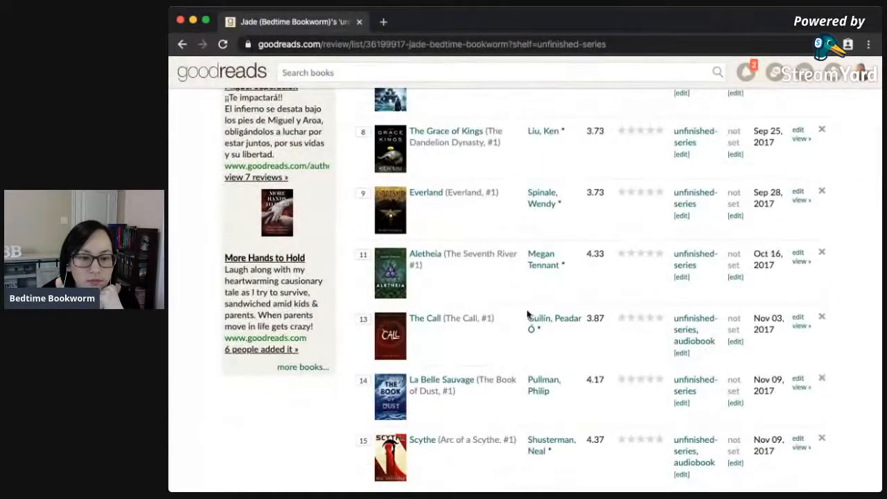
pyautogui.keyDown('super'); pyautogui.click(483, 260); pyautogui.keyUp('super')
pyautogui.keyDown('super'); pyautogui.click(477, 324); pyautogui.keyUp('super')
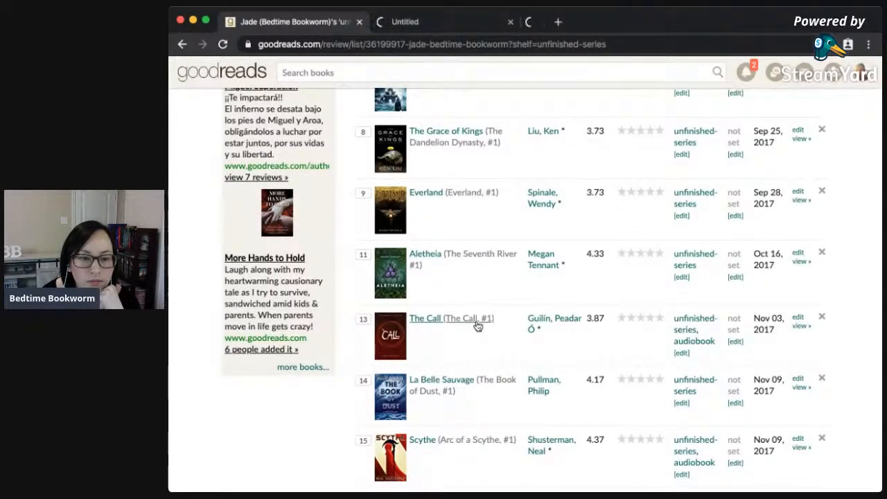
pyautogui.keyDown('super'); pyautogui.click(471, 383); pyautogui.keyUp('super')
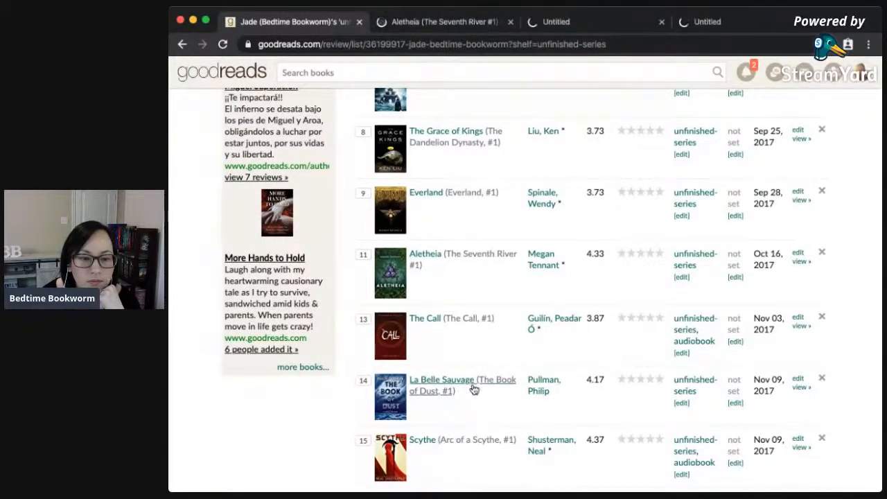
pyautogui.keyDown('super'); pyautogui.click(475, 441); pyautogui.keyUp('super')
# Also open the pages of Dragonwatch, Dread Nation and Otherworld from the unfinished-series list for review.
pyautogui.scroll(-2, 476, 449)
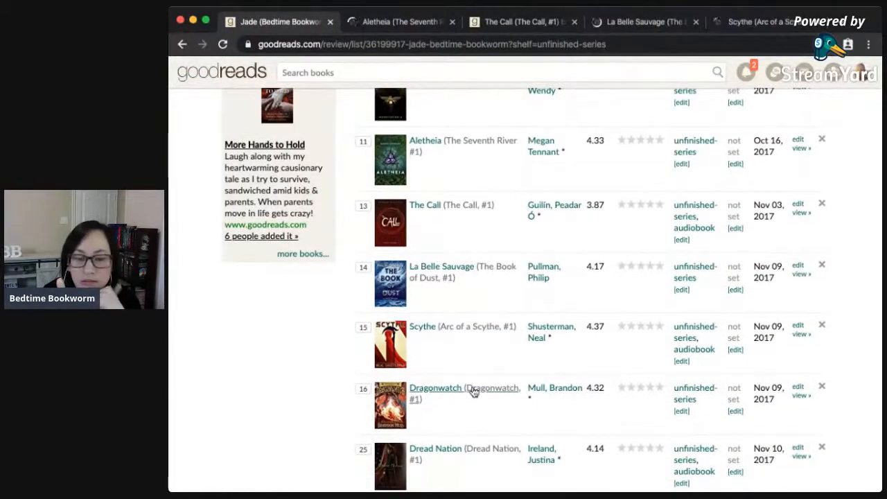
pyautogui.keyDown('super'); pyautogui.click(471, 390); pyautogui.keyUp('super')
pyautogui.keyDown('super'); pyautogui.click(472, 452); pyautogui.keyUp('super')
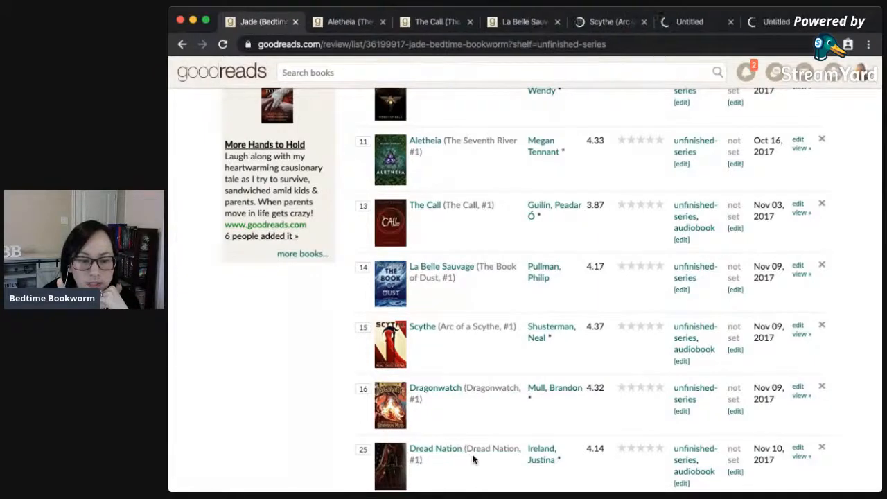
pyautogui.scroll(-1, 473, 457)
pyautogui.keyDown('super'); pyautogui.click(473, 448); pyautogui.keyUp('super')
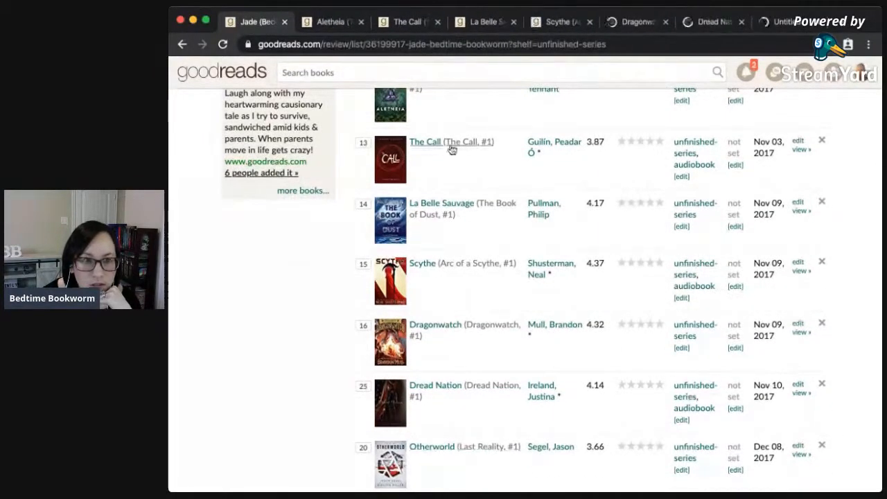
# Check the books listed on The Seventh River series page and return to the page of Aletheia.
pyautogui.click(327, 28)
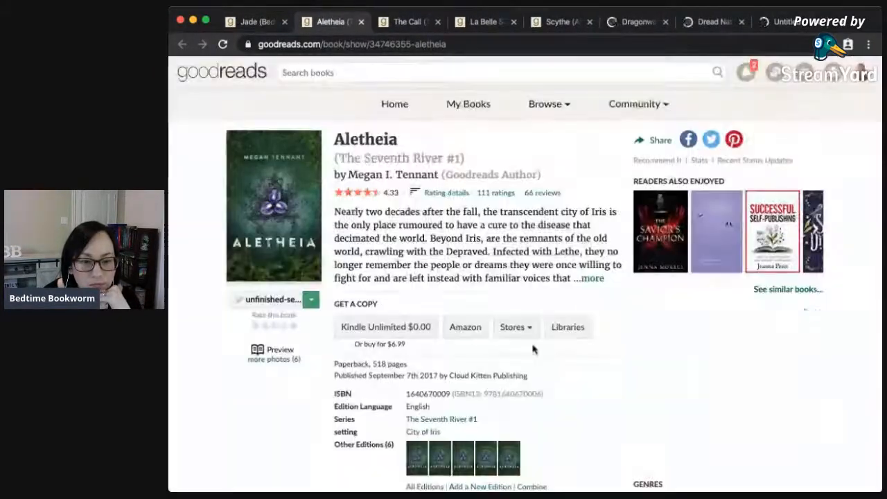
pyautogui.click(424, 162)
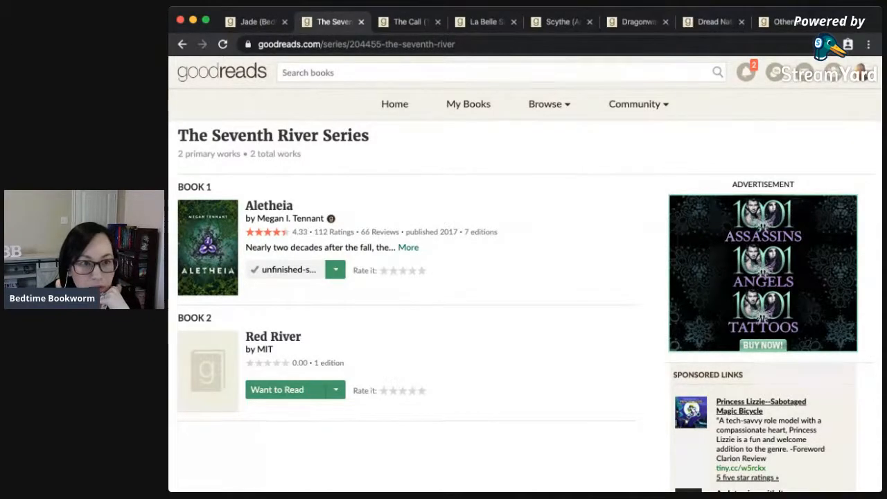
pyautogui.click(270, 205)
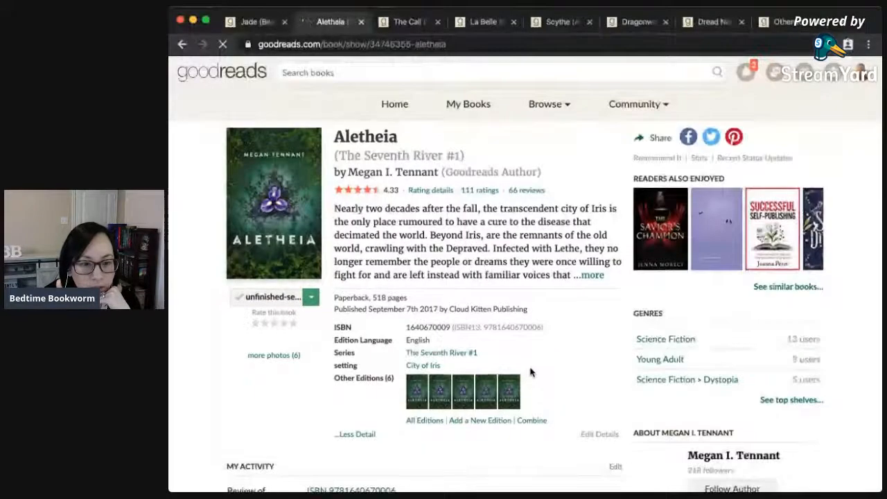
# Look through the friend reviews, reader questions and community reviews of Aletheia.
pyautogui.scroll(-3, 529, 370)
pyautogui.scroll(-3, 545, 426)
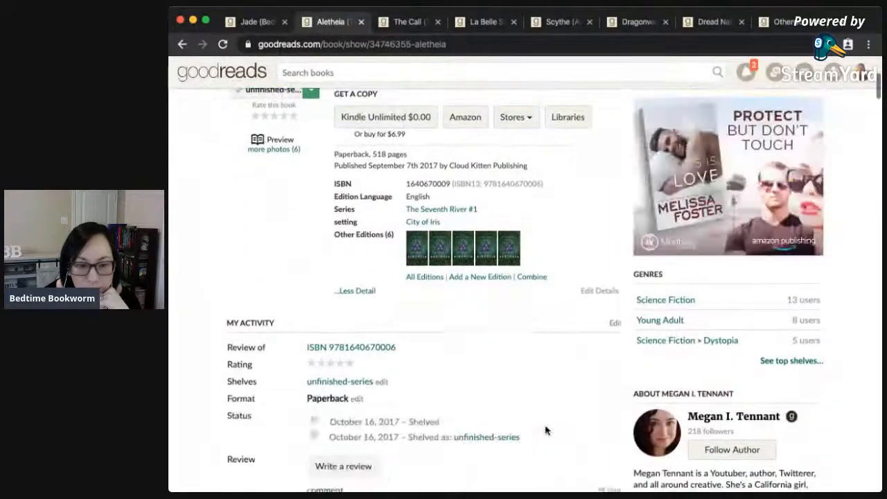
pyautogui.scroll(-6, 545, 430)
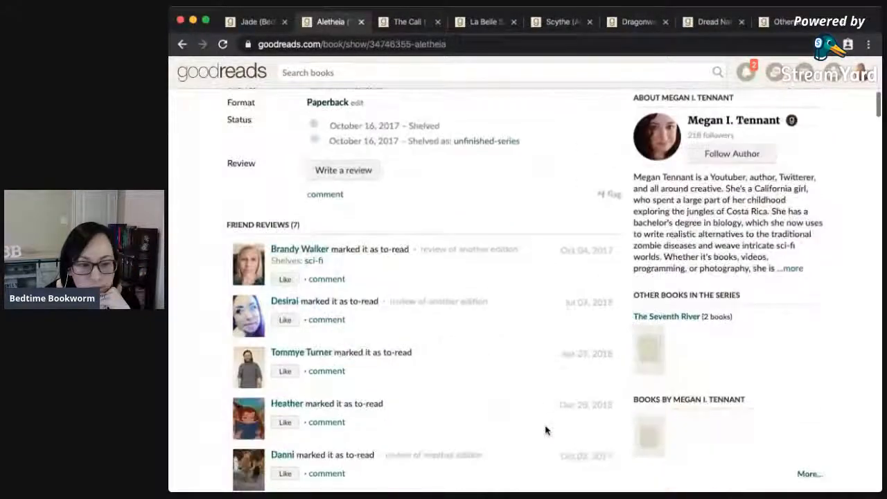
pyautogui.scroll(-5, 545, 431)
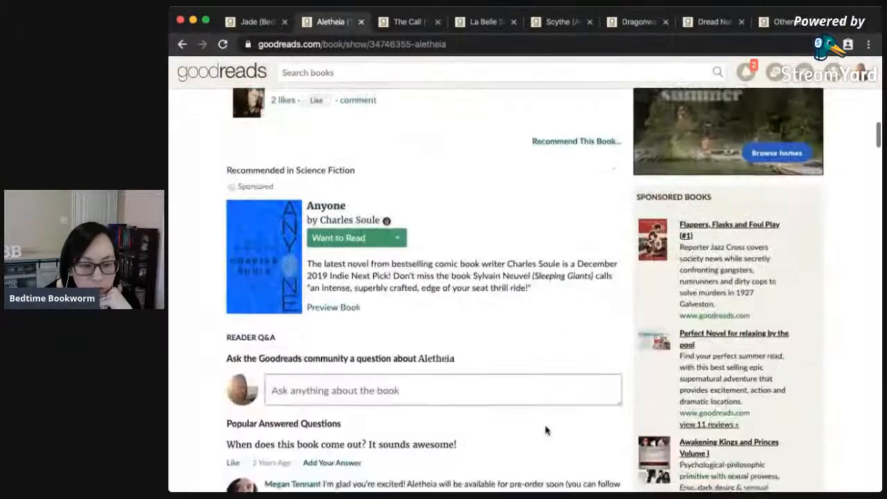
pyautogui.scroll(-4, 545, 430)
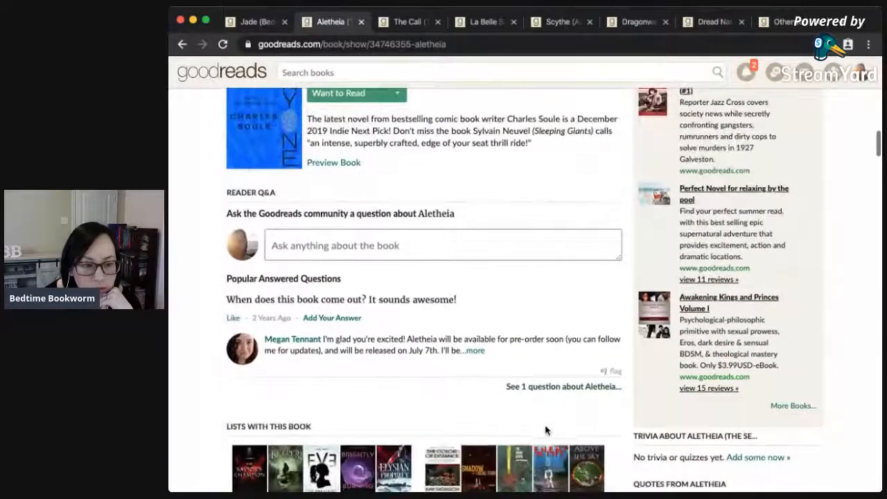
pyautogui.scroll(-2, 545, 430)
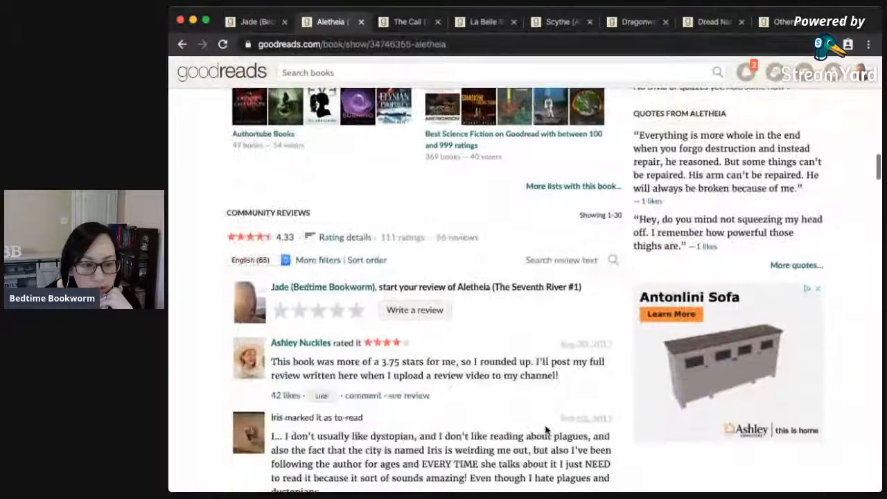
# Send a friend request to the first community reviewer of Aletheia, and close the reviewer's profile and the book's page.
pyautogui.middleClick(284, 346)
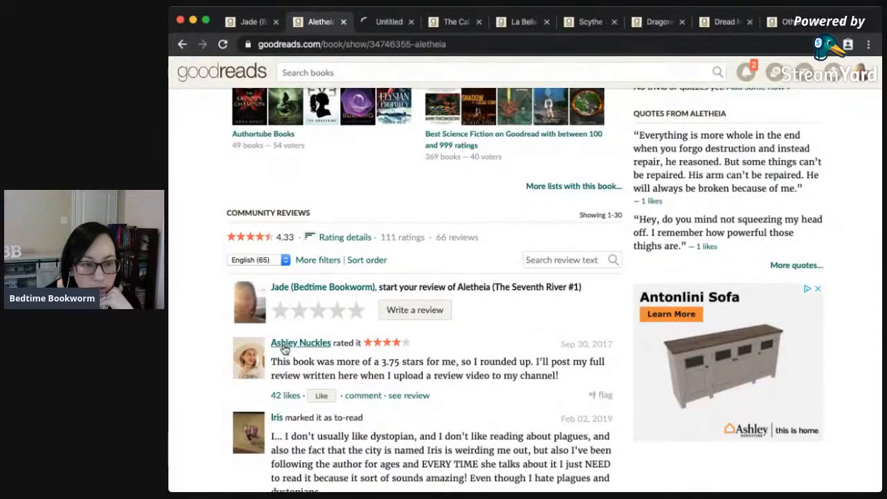
pyautogui.scroll(-1, 487, 452)
pyautogui.scroll(-3, 487, 452)
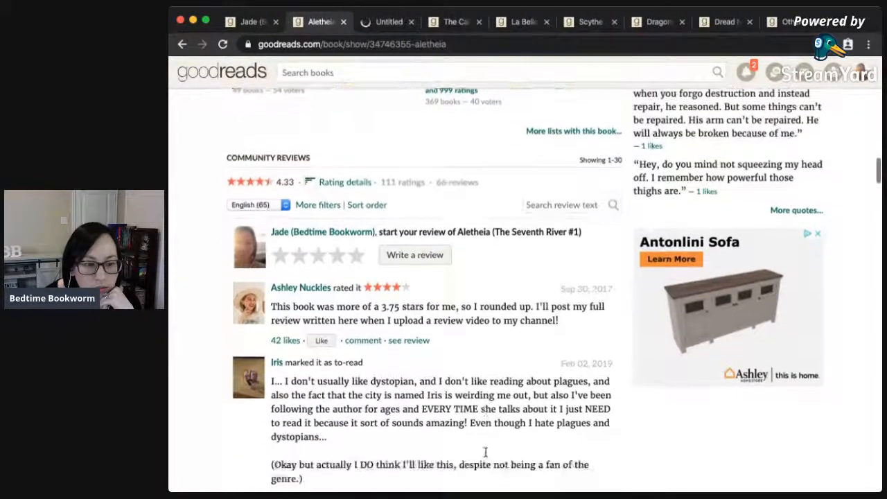
pyautogui.scroll(-5, 486, 456)
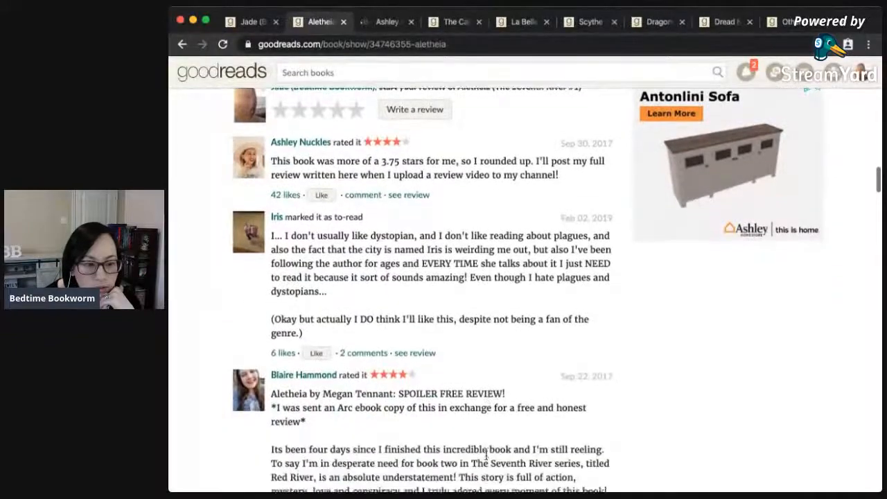
pyautogui.scroll(4, 487, 458)
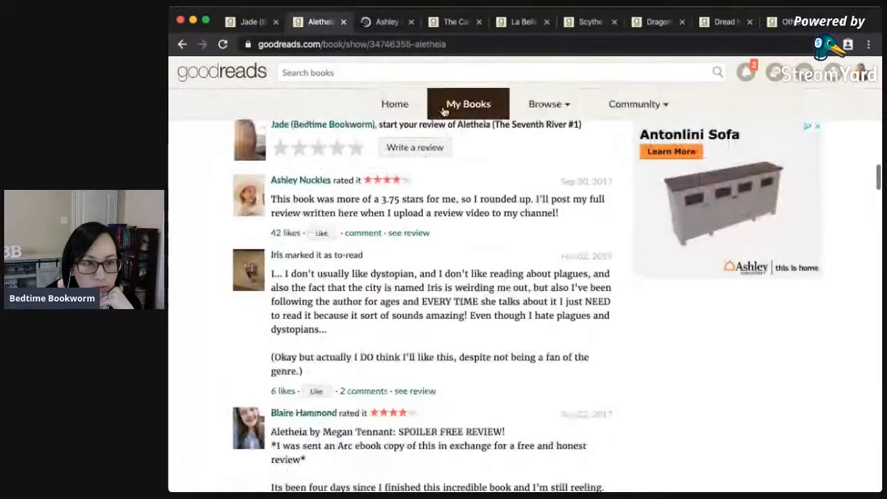
pyautogui.click(382, 24)
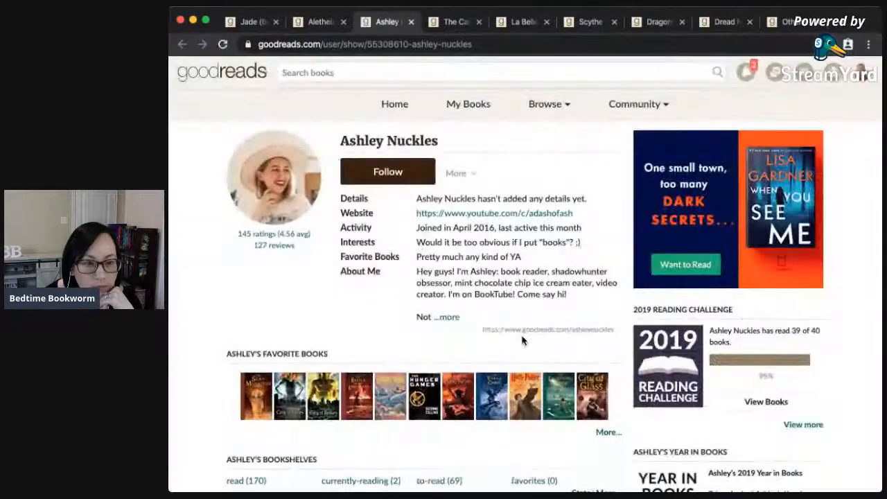
pyautogui.click(469, 174)
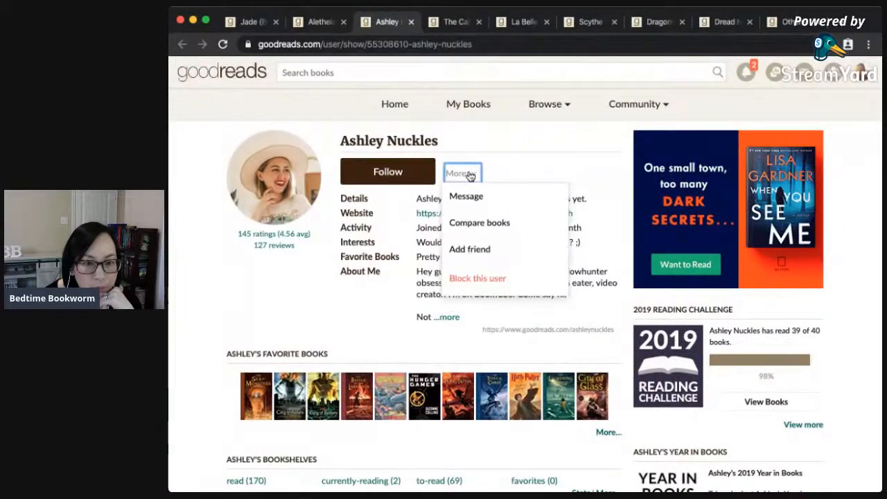
pyautogui.click(459, 248)
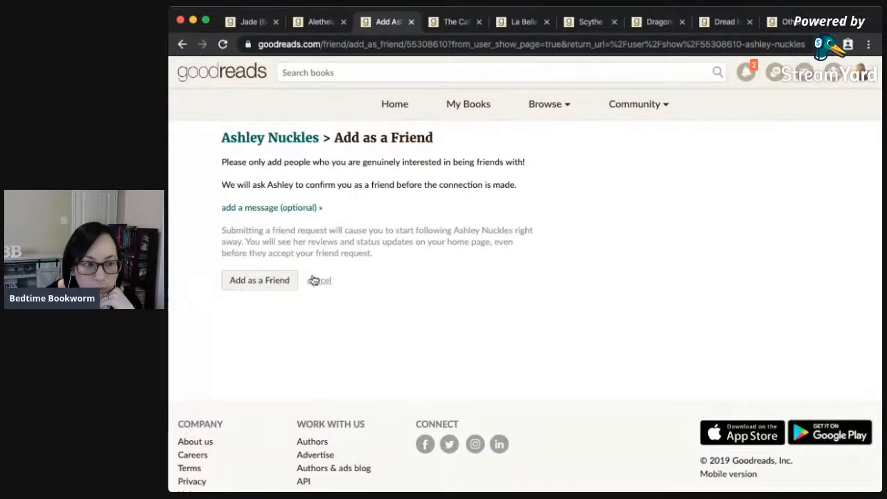
pyautogui.click(283, 281)
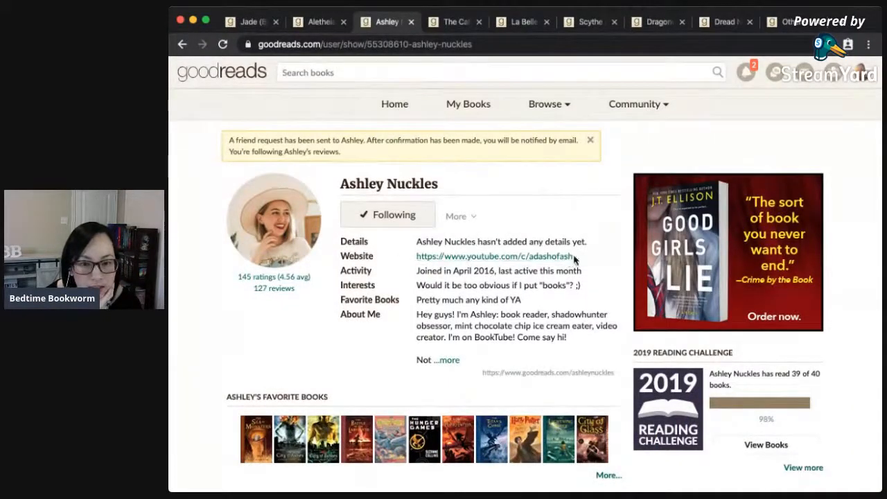
pyautogui.moveTo(575, 258); pyautogui.dragTo(522, 258)
pyautogui.click(598, 308)
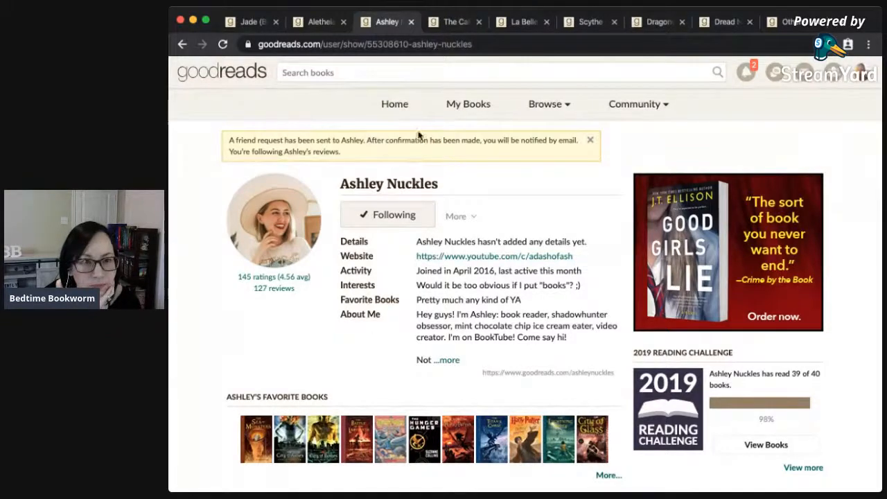
pyautogui.click(411, 22)
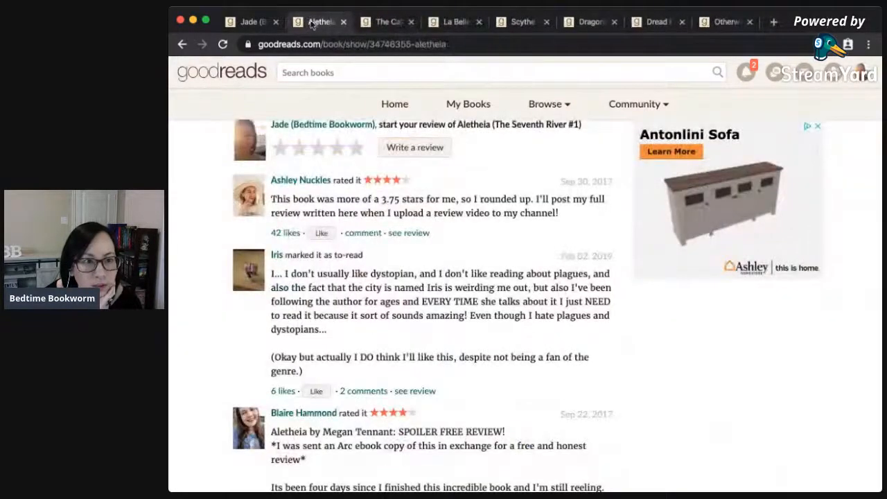
pyautogui.click(342, 22)
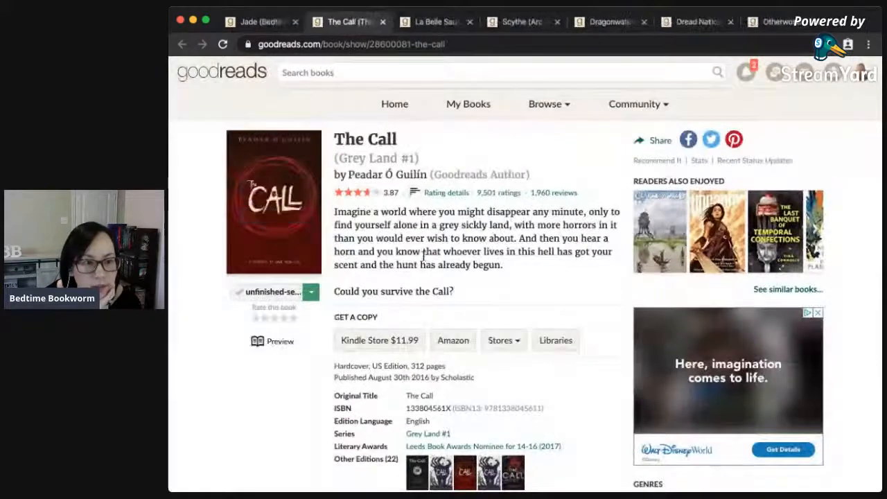
# Check the Grey Land series page for The Call and read the book's friend reviews.
pyautogui.click(383, 159)
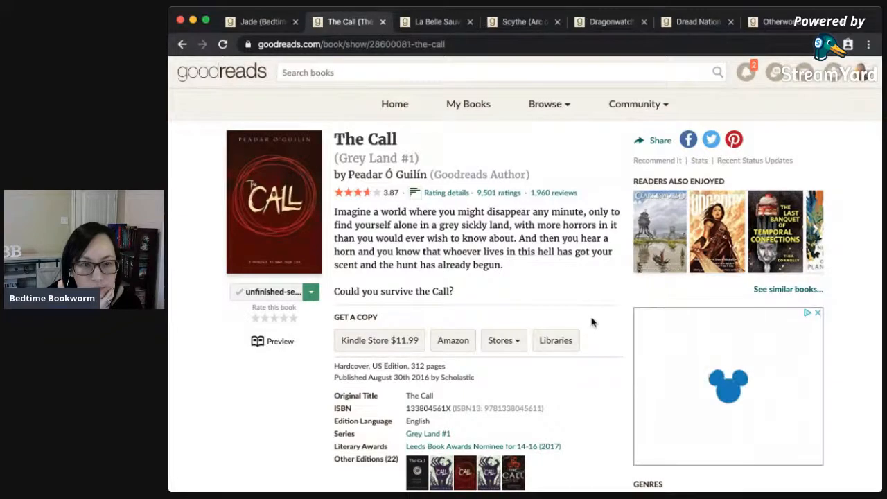
pyautogui.scroll(-3, 601, 348)
pyautogui.scroll(-10, 601, 349)
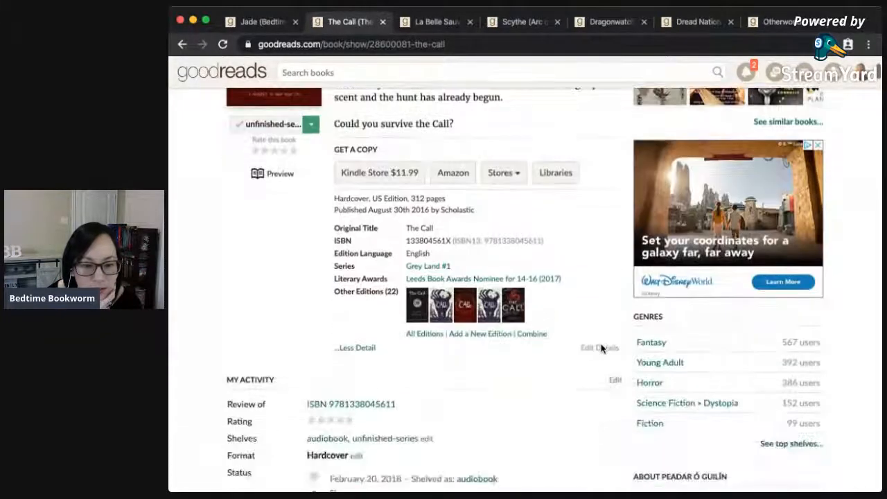
pyautogui.scroll(-3, 601, 349)
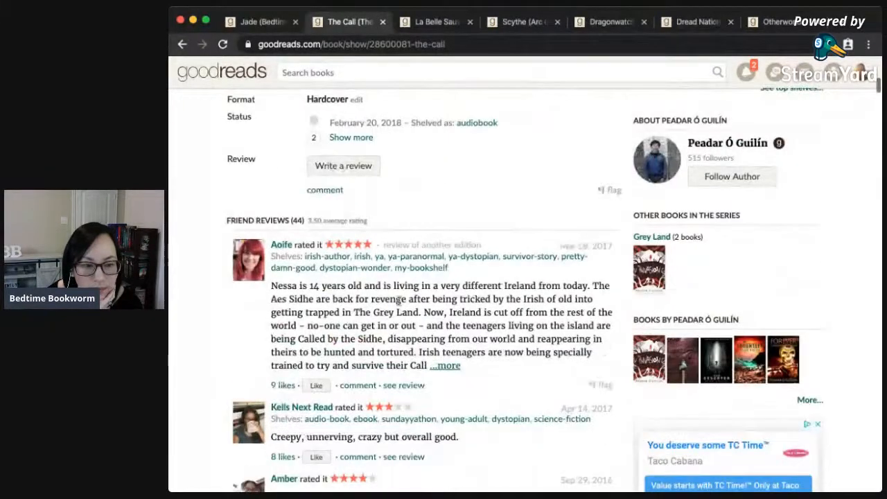
pyautogui.moveTo(269, 247); pyautogui.dragTo(413, 247)
pyautogui.click(474, 325)
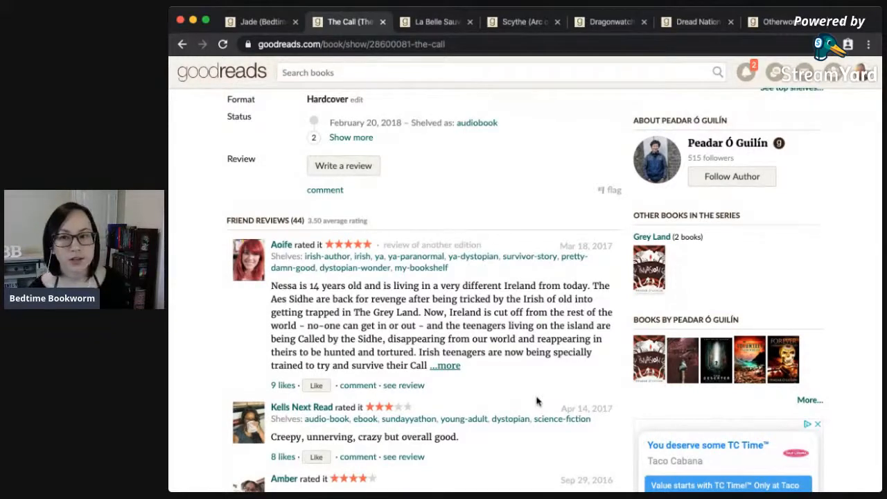
# Skim the remaining friend reviews of The Call, and move the book to the tbr-series shelf before closing its page.
pyautogui.scroll(-1, 535, 402)
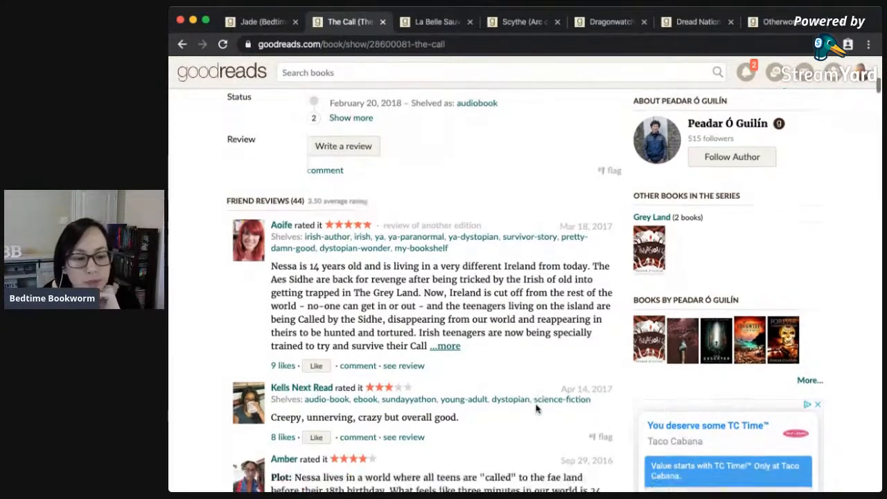
pyautogui.scroll(-1, 536, 407)
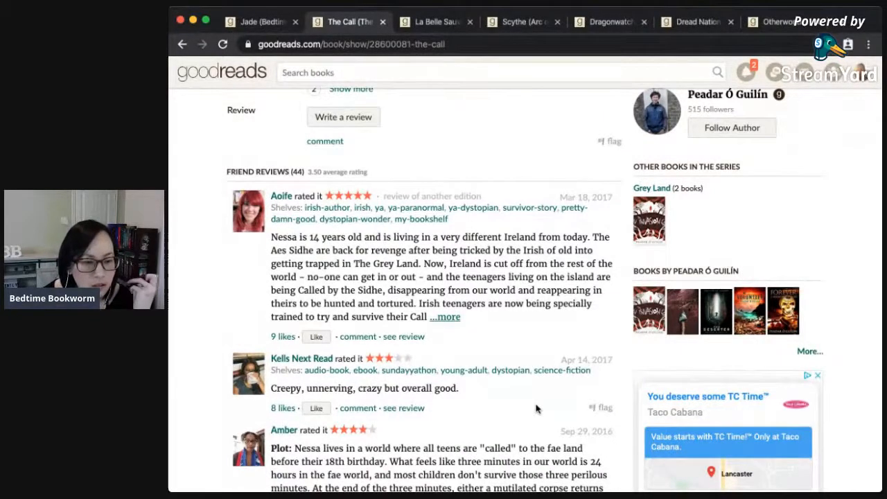
pyautogui.scroll(-5, 536, 407)
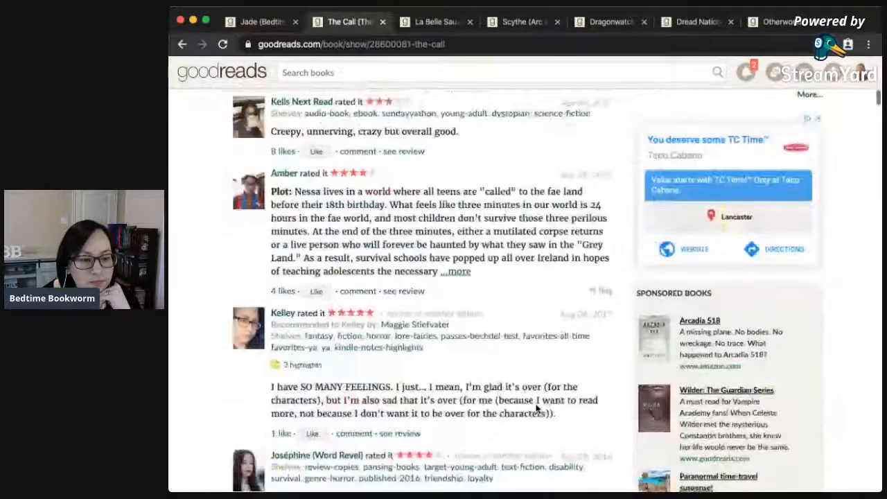
pyautogui.scroll(20, 536, 407)
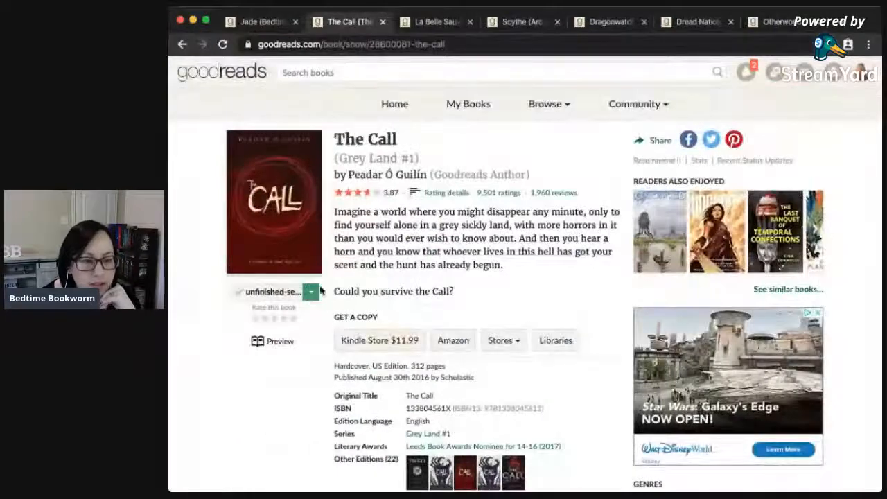
pyautogui.click(317, 293)
pyautogui.scroll(-3, 283, 381)
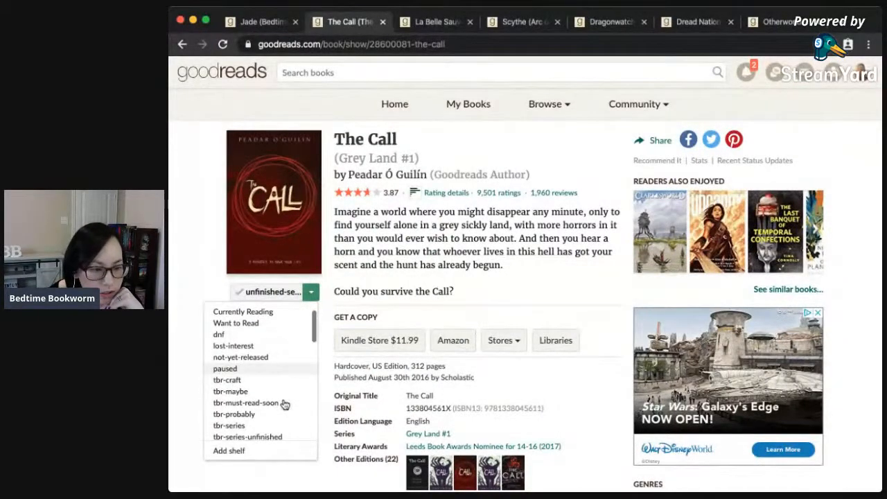
pyautogui.click(281, 411)
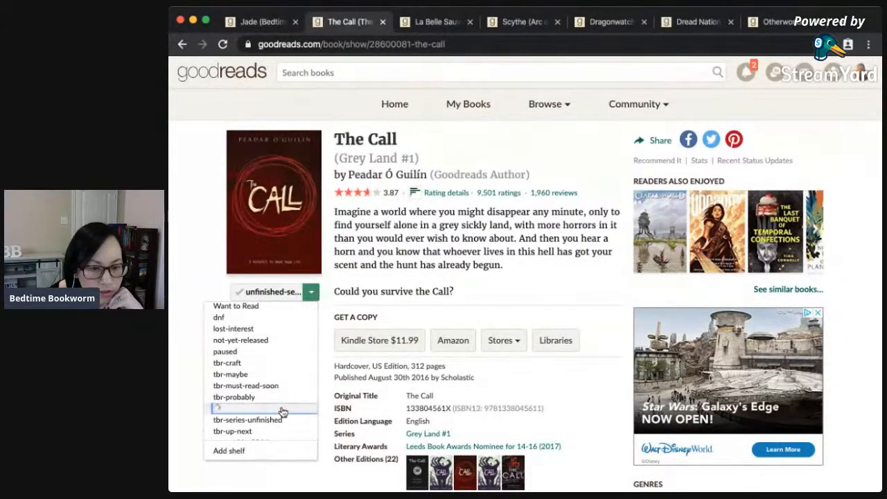
pyautogui.click(382, 22)
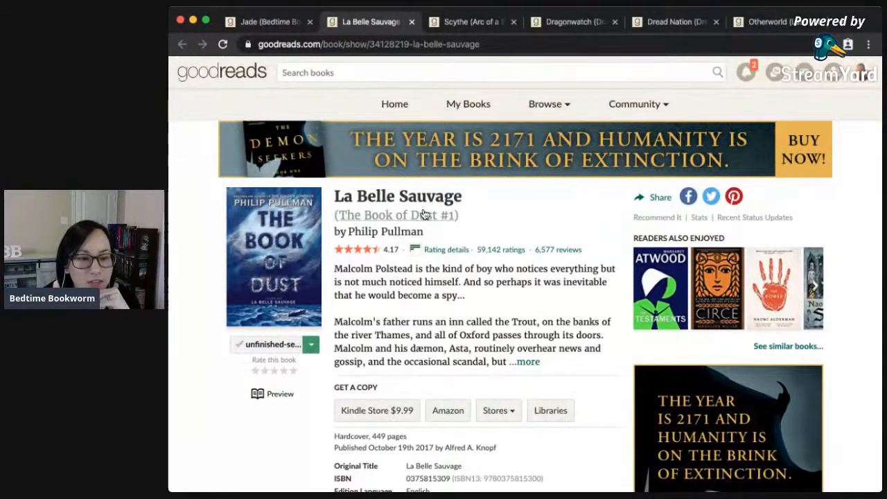
# Open The Book of Dust series page from La Belle Sauvage and check the books listed in the series.
pyautogui.click(311, 347)
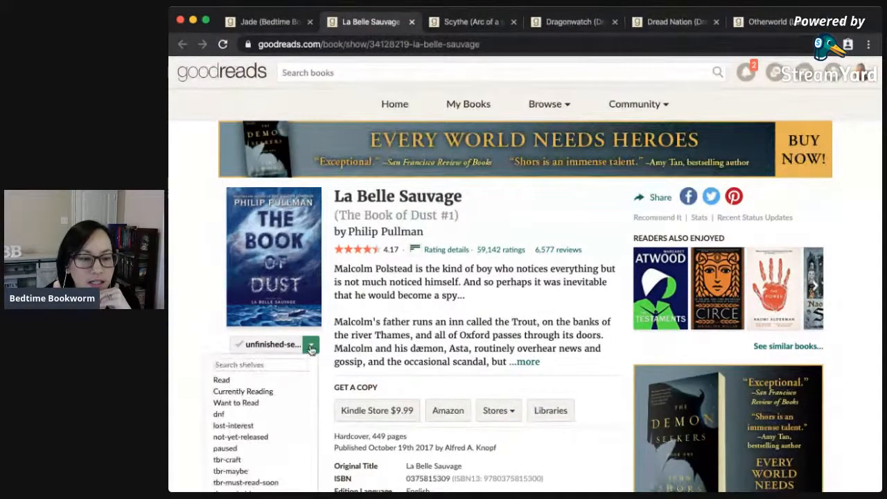
pyautogui.click(401, 216)
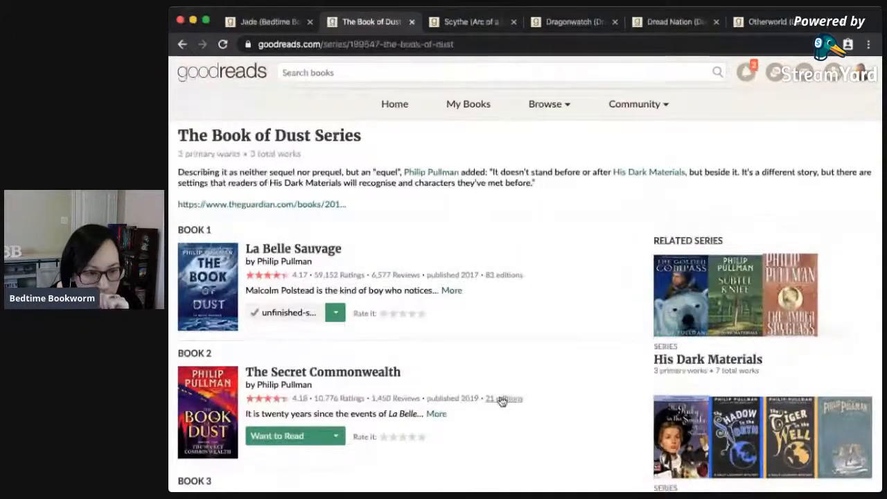
pyautogui.scroll(-2, 501, 399)
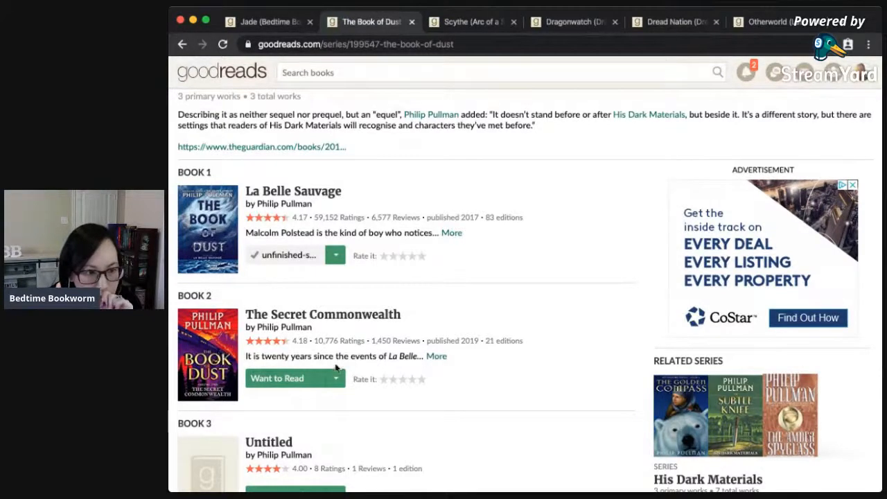
pyautogui.scroll(-2, 511, 441)
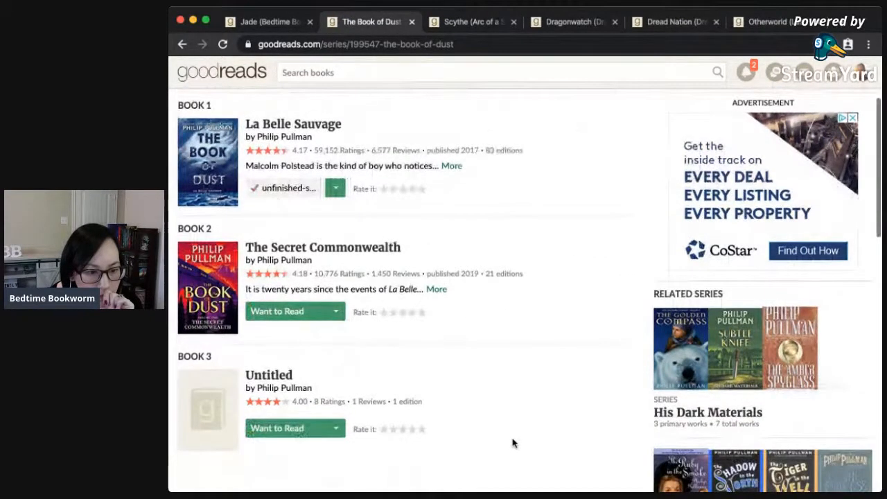
# Move La Belle Sauvage to the tbr-series-unfinished shelf and close The Book of Dust series page.
pyautogui.click(331, 214)
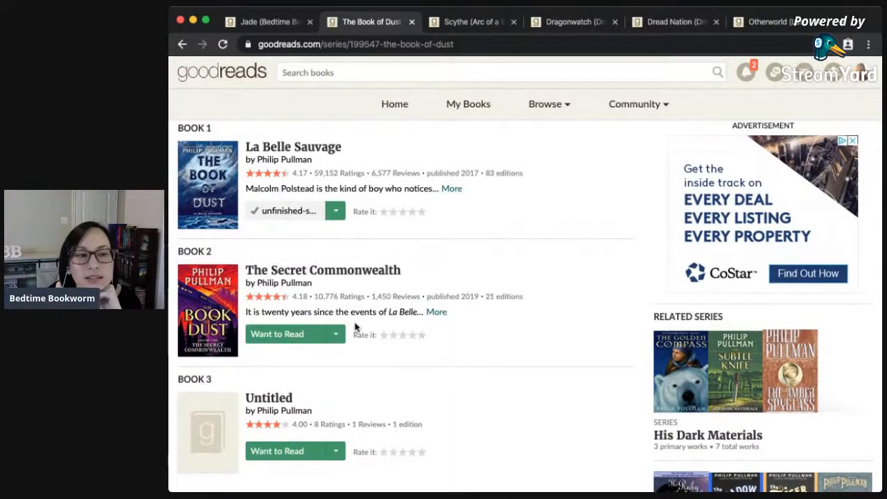
pyautogui.moveTo(335, 211)
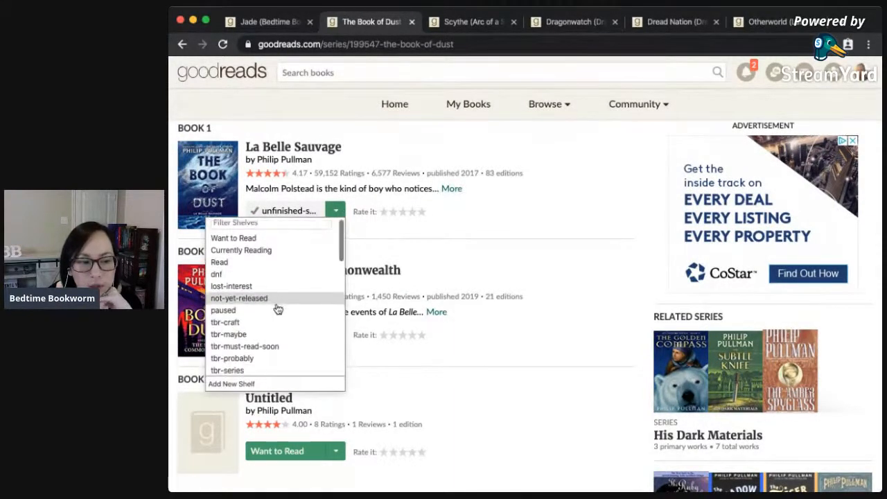
pyautogui.scroll(-1, 277, 309)
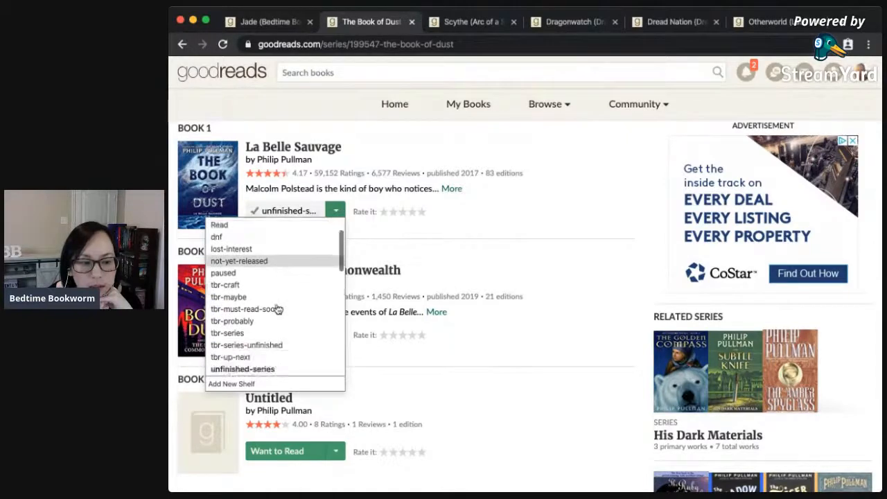
pyautogui.click(275, 345)
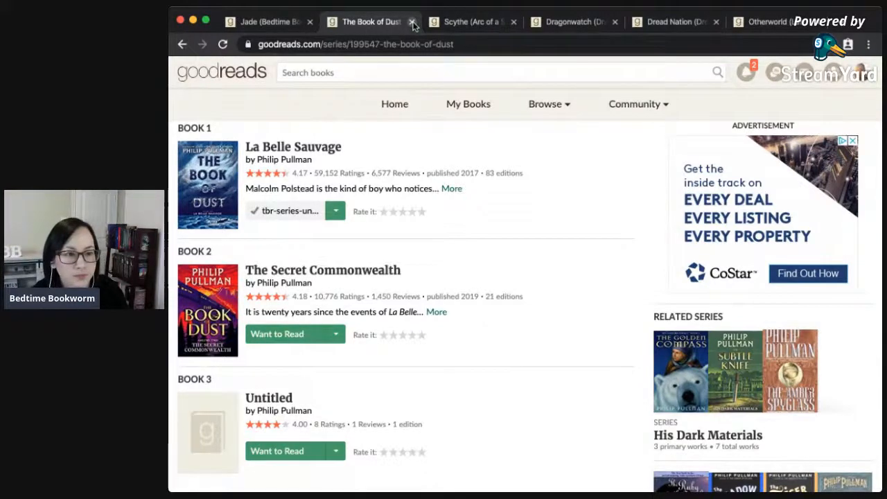
pyautogui.click(413, 23)
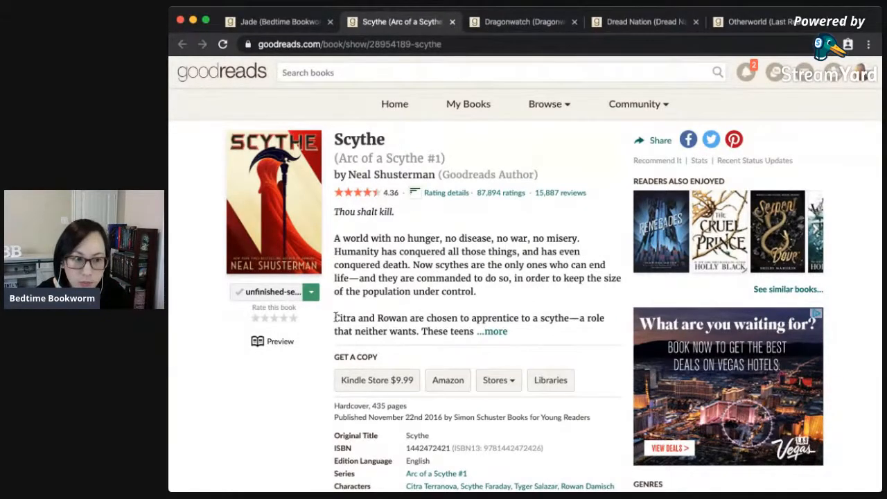
# Move Scythe from the unfinished-series shelf to the tbr-series shelf.
pyautogui.click(311, 292)
pyautogui.scroll(-2, 284, 384)
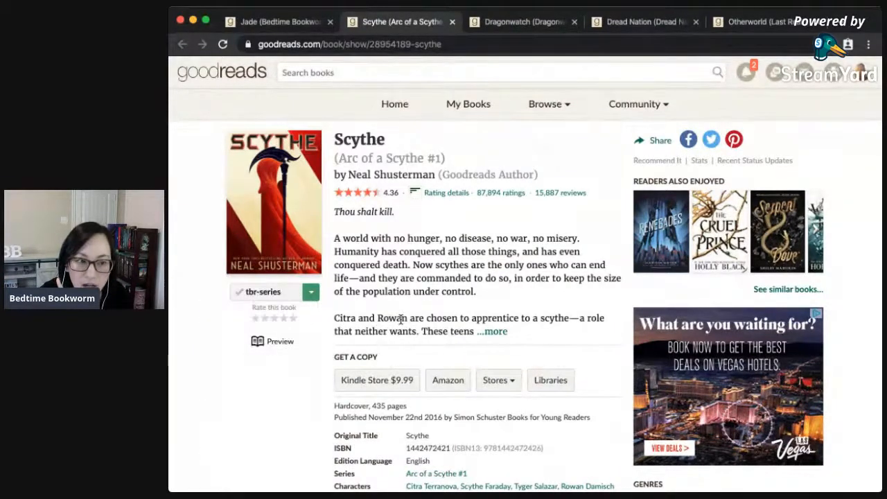
# Look through the friend reviews of Scythe and close the book's page.
pyautogui.scroll(-4, 400, 319)
pyautogui.scroll(-3, 251, 380)
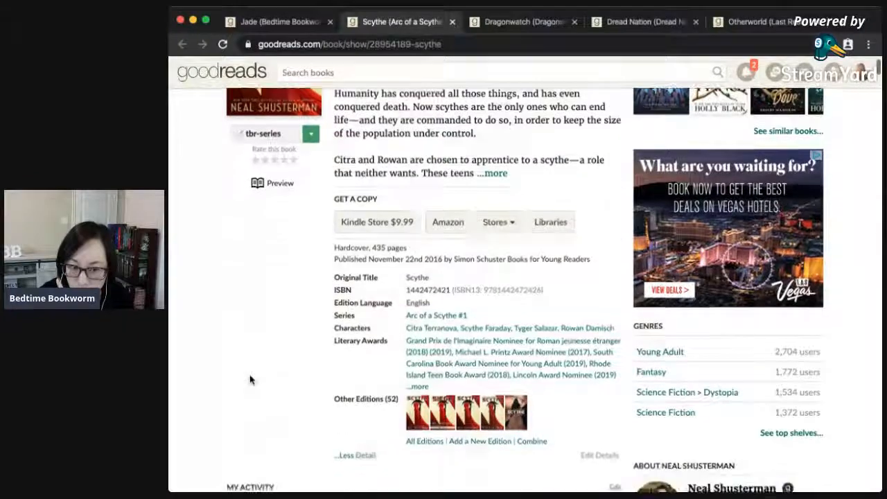
pyautogui.scroll(-5, 297, 376)
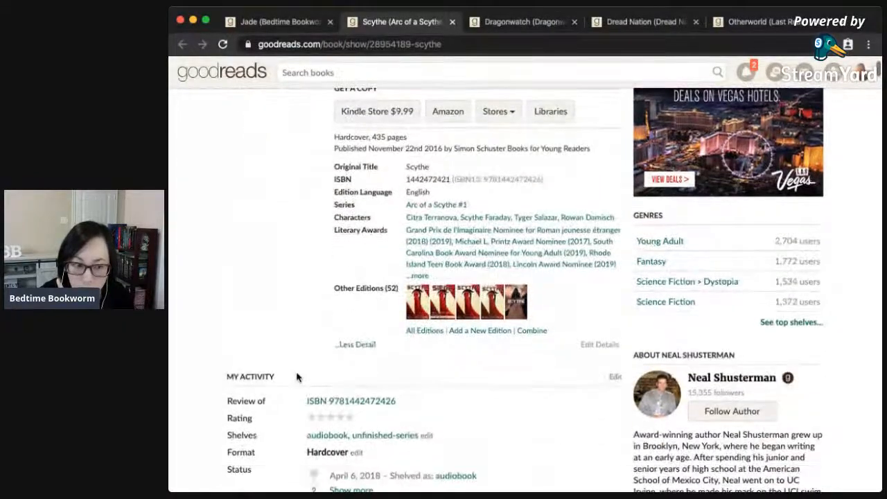
pyautogui.scroll(-1, 297, 377)
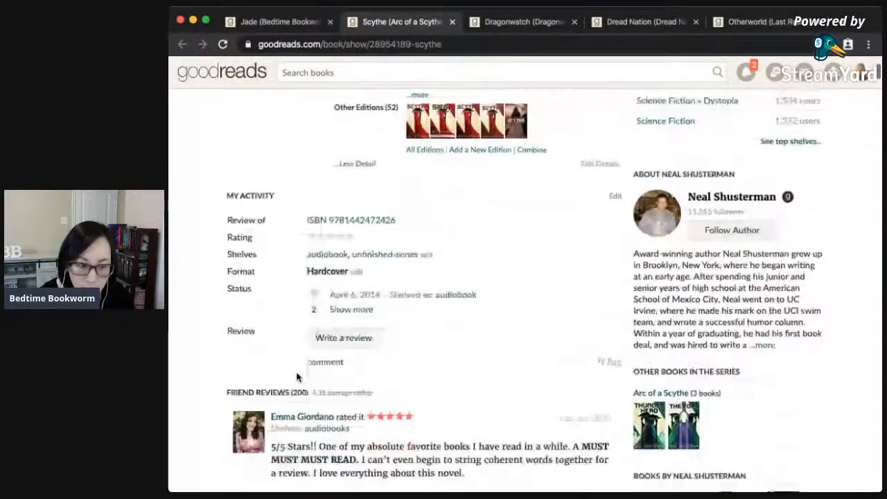
pyautogui.scroll(-8, 516, 403)
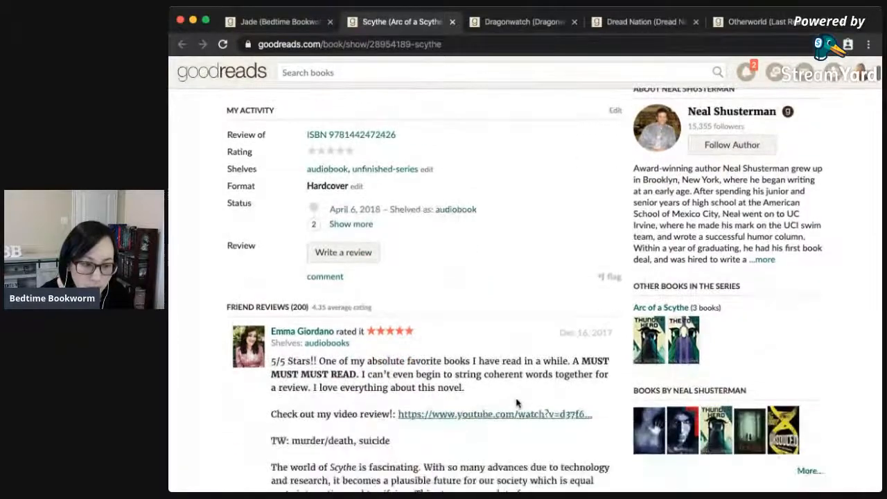
pyautogui.scroll(-10, 516, 403)
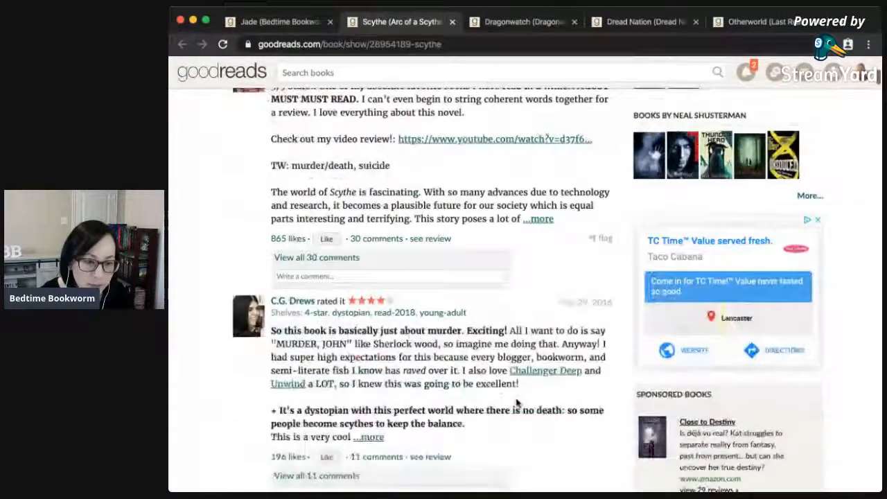
pyautogui.scroll(-6, 516, 403)
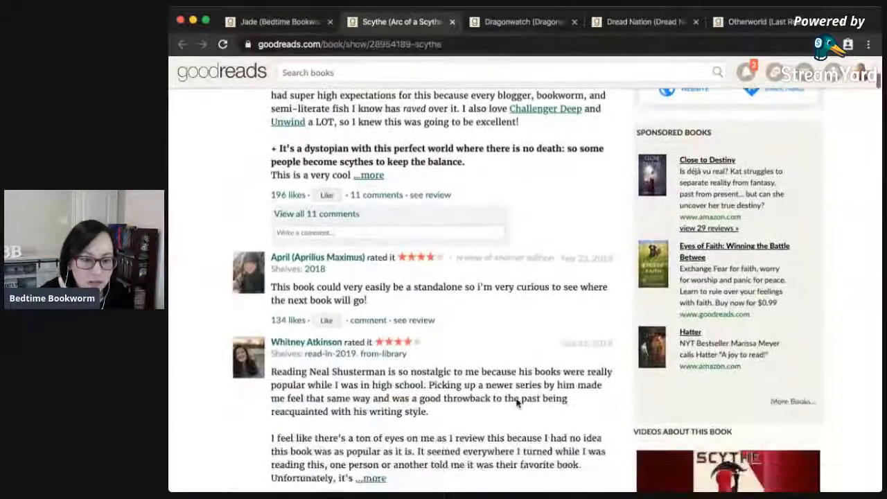
pyautogui.scroll(-11, 516, 403)
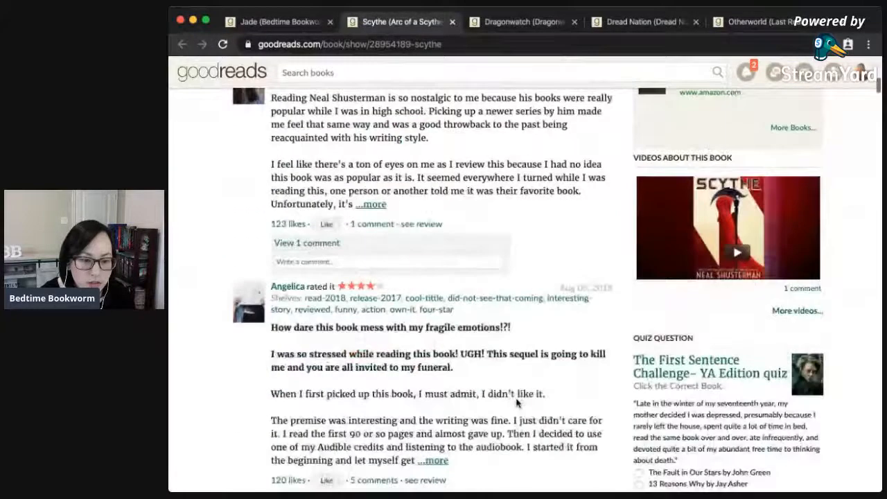
pyautogui.scroll(-14, 516, 403)
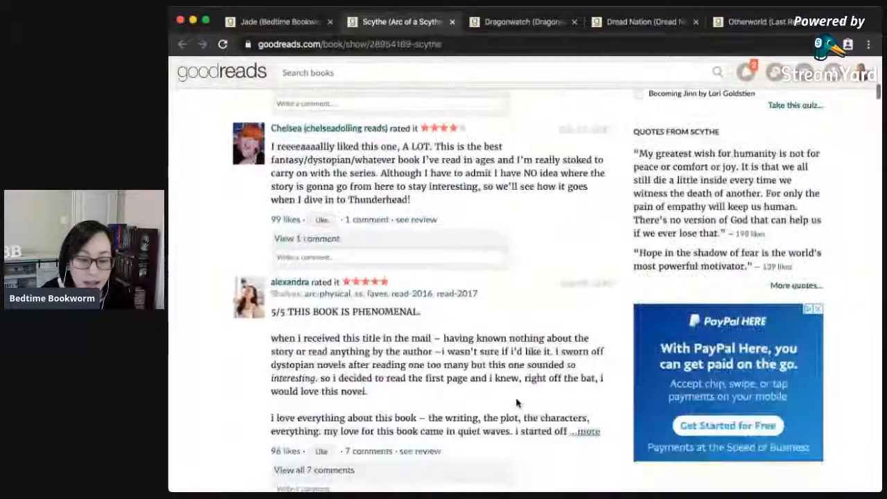
pyautogui.scroll(-8, 516, 403)
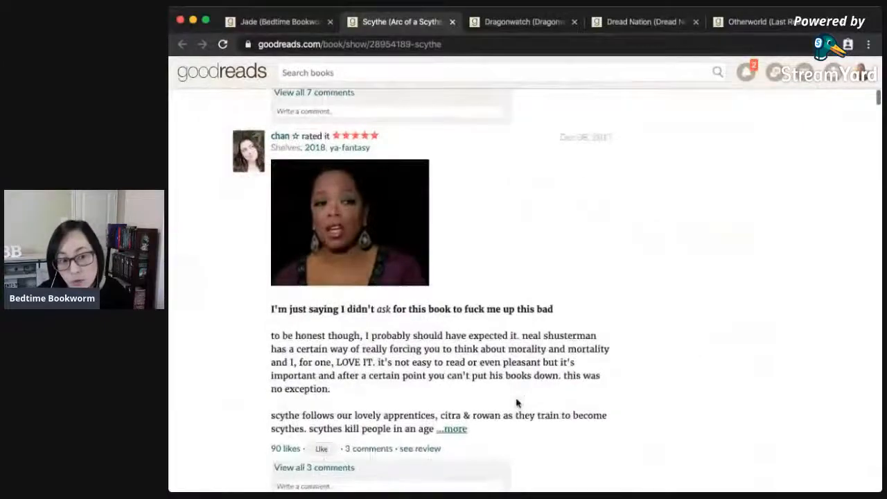
pyautogui.scroll(-11, 516, 403)
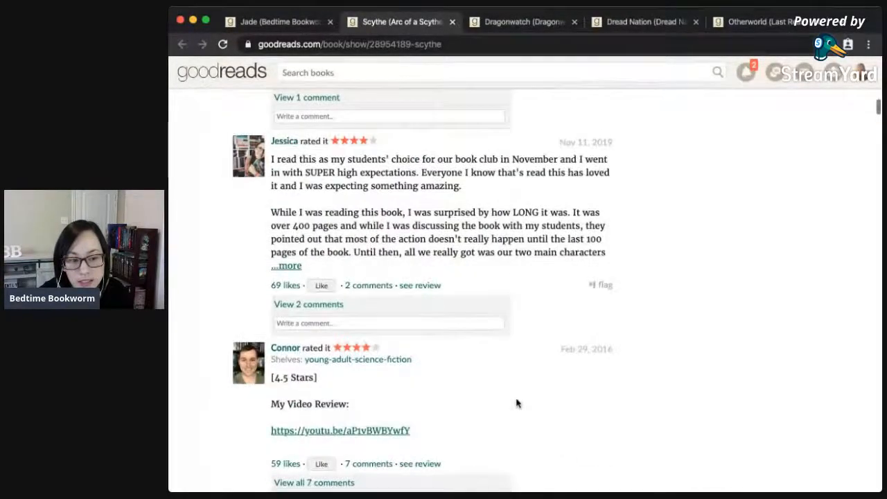
pyautogui.scroll(20, 516, 403)
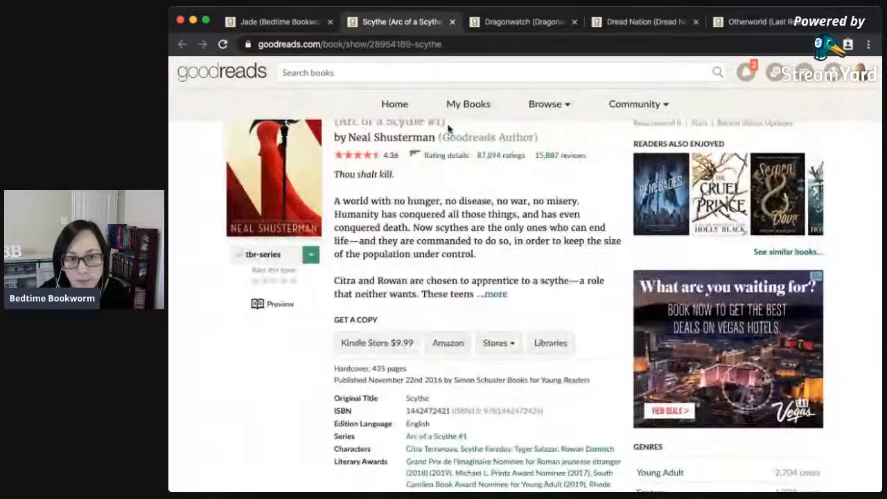
pyautogui.click(452, 23)
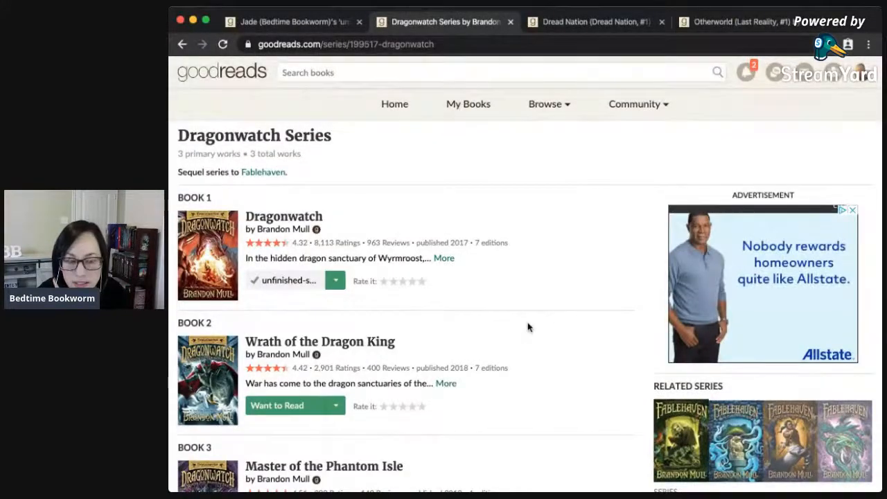
# Check the books listed on the Dragonwatch series page and open the related Fablehaven series in a new tab.
pyautogui.scroll(-1, 528, 327)
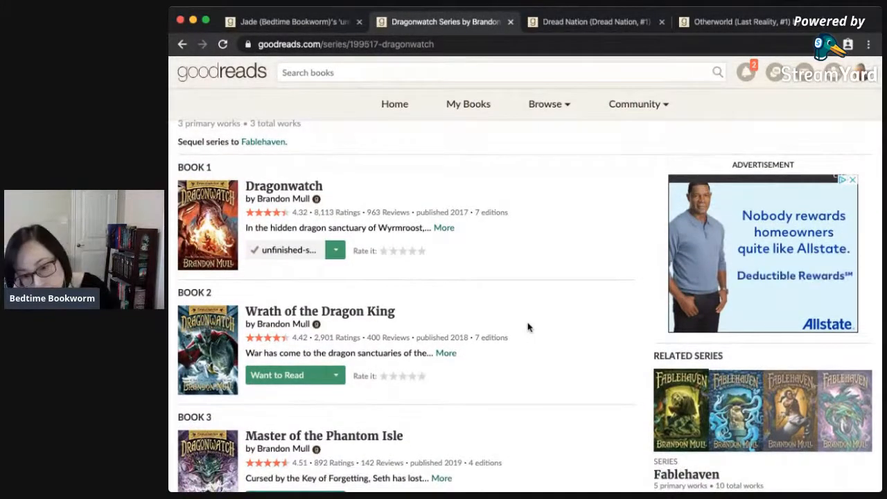
pyautogui.scroll(1, 683, 412)
pyautogui.keyDown('super'); pyautogui.click(683, 413); pyautogui.keyUp('super')
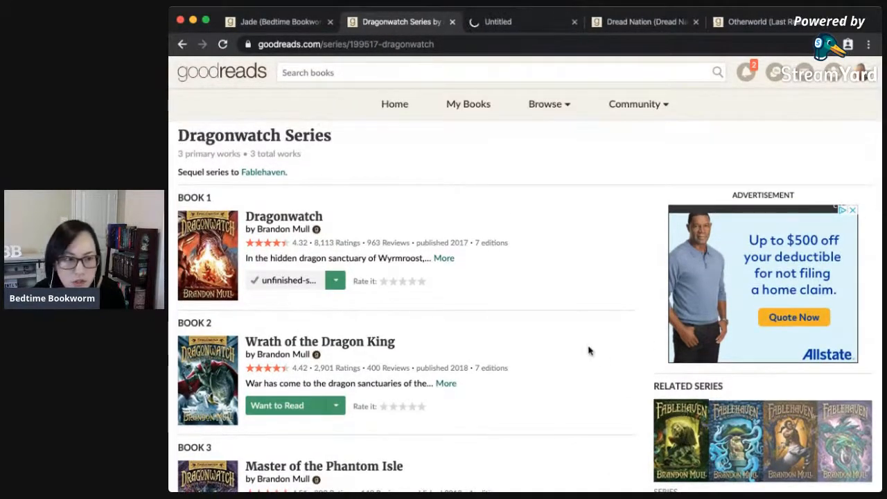
pyautogui.scroll(-2, 589, 351)
pyautogui.scroll(-2, 589, 351)
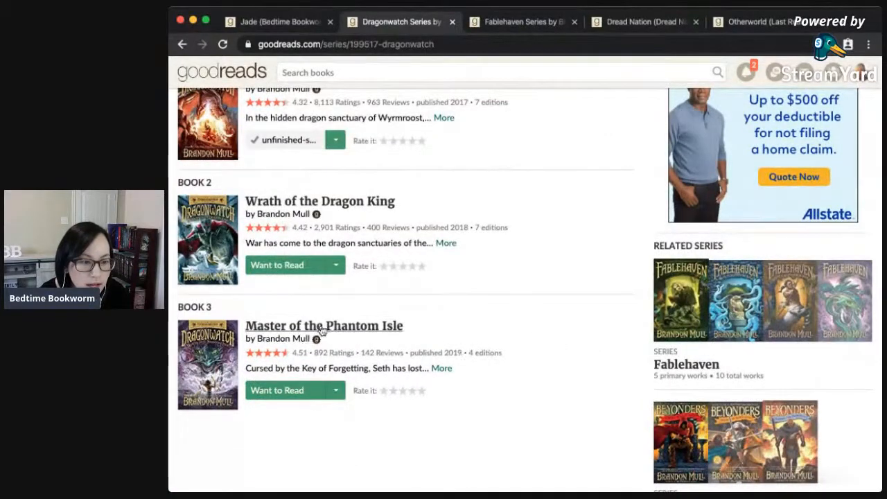
pyautogui.scroll(-1, 315, 338)
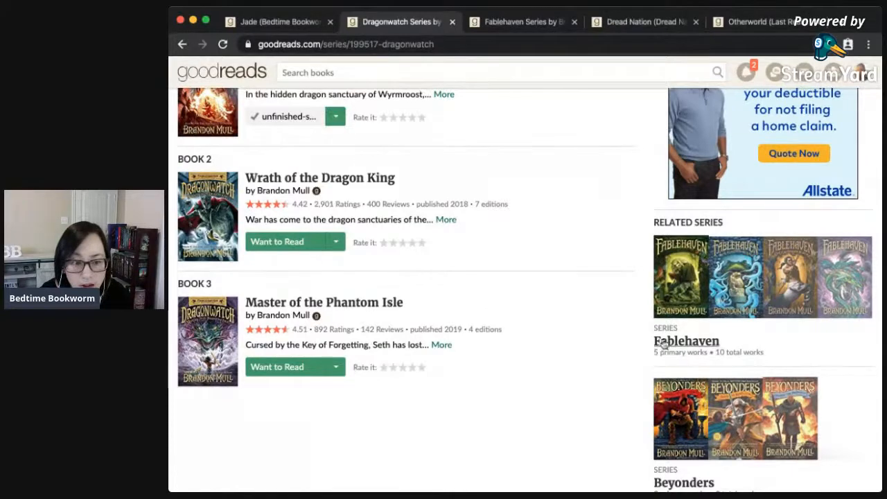
# Expand and read the full description of Master of the Phantom Isle, and collapse it again.
pyautogui.click(440, 345)
pyautogui.scroll(-1, 495, 392)
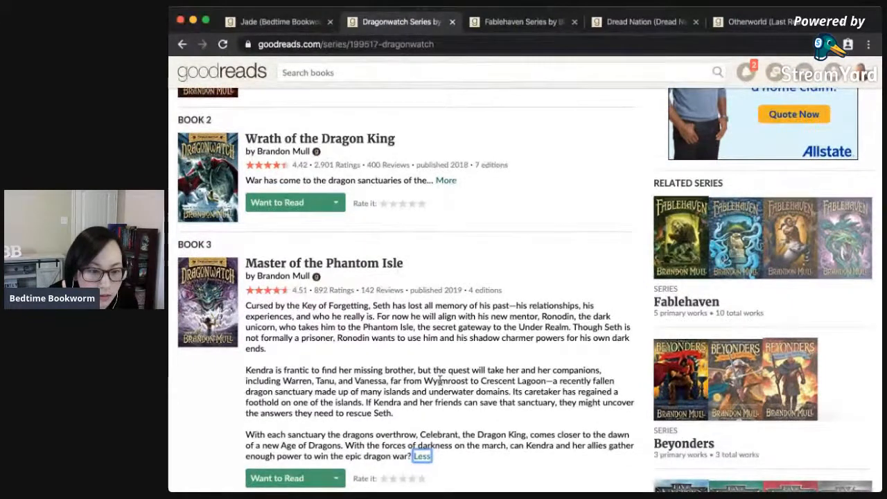
pyautogui.click(422, 458)
# Move Dragonwatch from the unfinished-series shelf to the tbr-series shelf.
pyautogui.scroll(4, 425, 395)
pyautogui.click(336, 216)
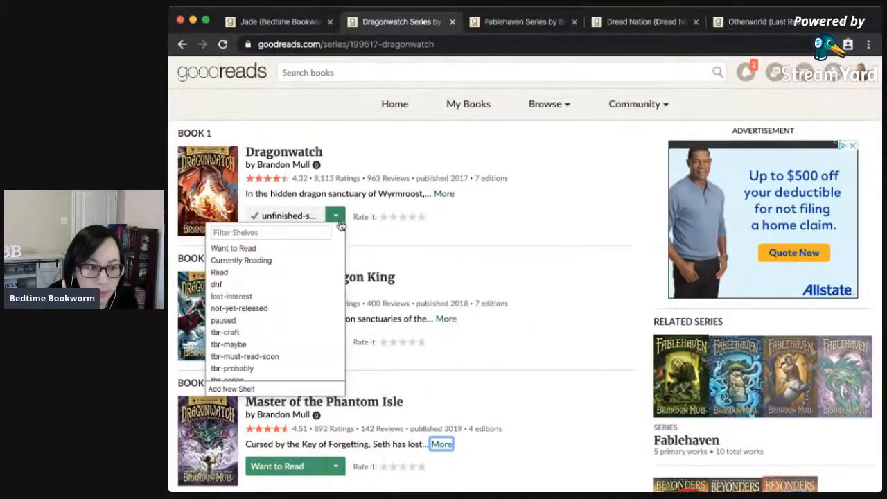
pyautogui.scroll(-1, 297, 282)
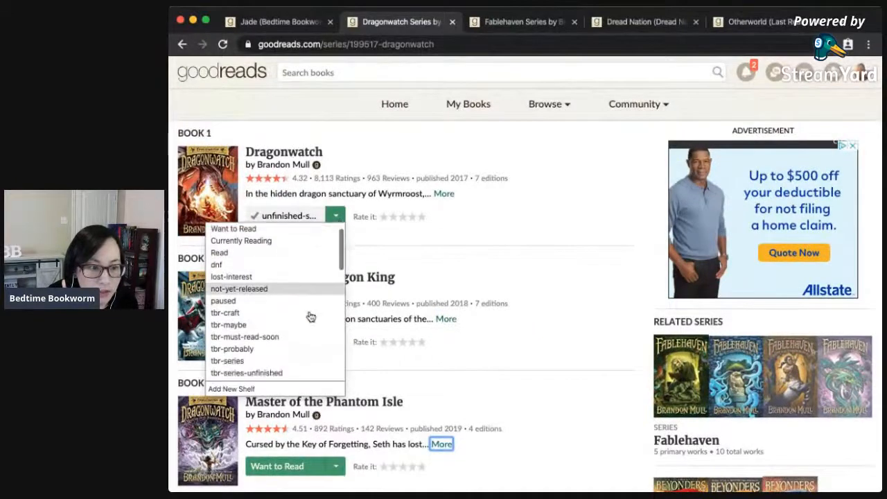
pyautogui.click(297, 361)
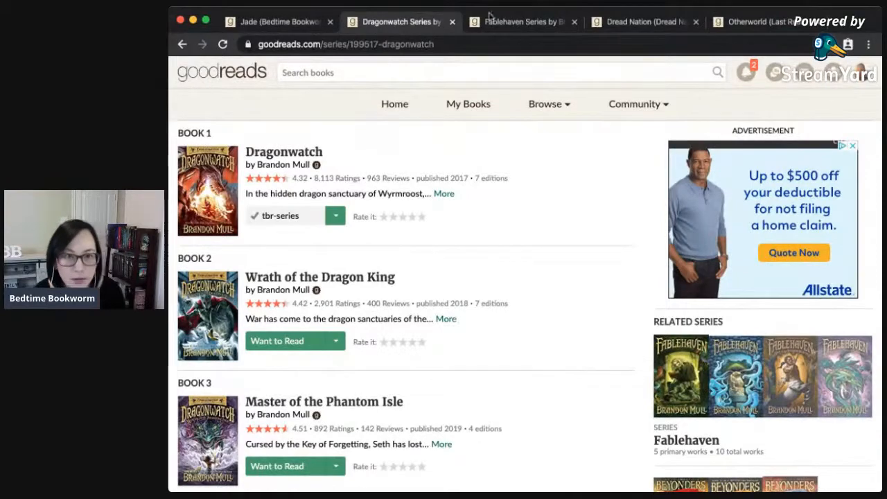
# Check the shelves of the books on the Fablehaven series page, and close the Fablehaven and Dragonwatch series pages.
pyautogui.click(511, 17)
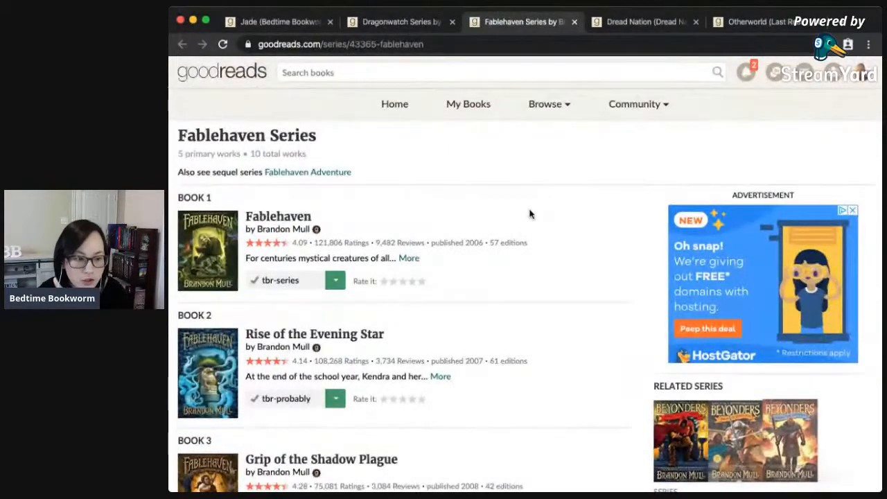
pyautogui.scroll(-1, 463, 326)
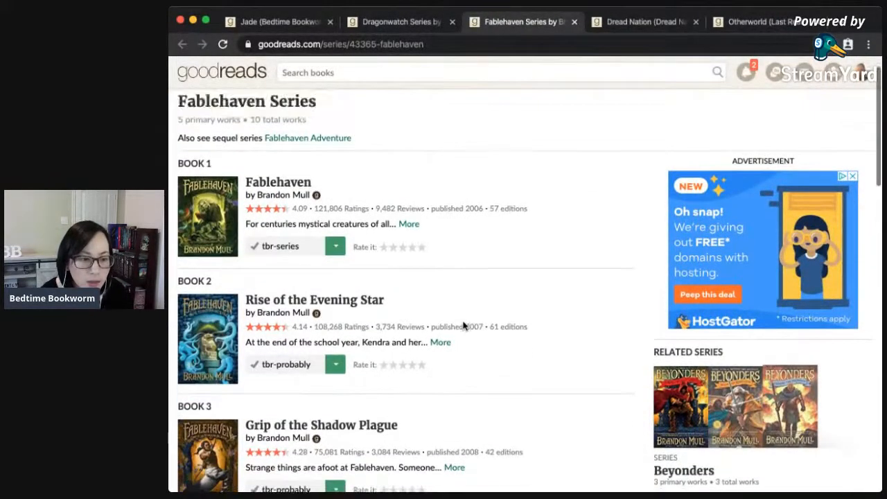
pyautogui.scroll(-2, 463, 323)
pyautogui.scroll(-1, 463, 322)
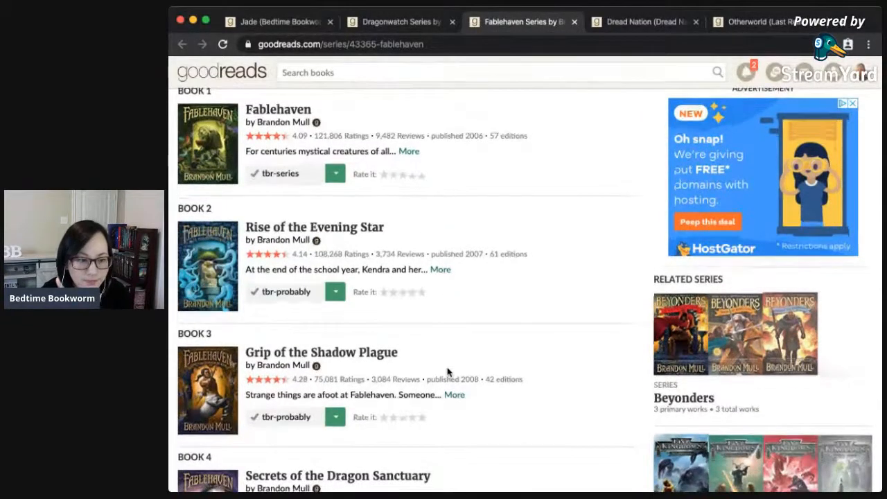
pyautogui.scroll(-3, 447, 367)
pyautogui.scroll(-4, 447, 367)
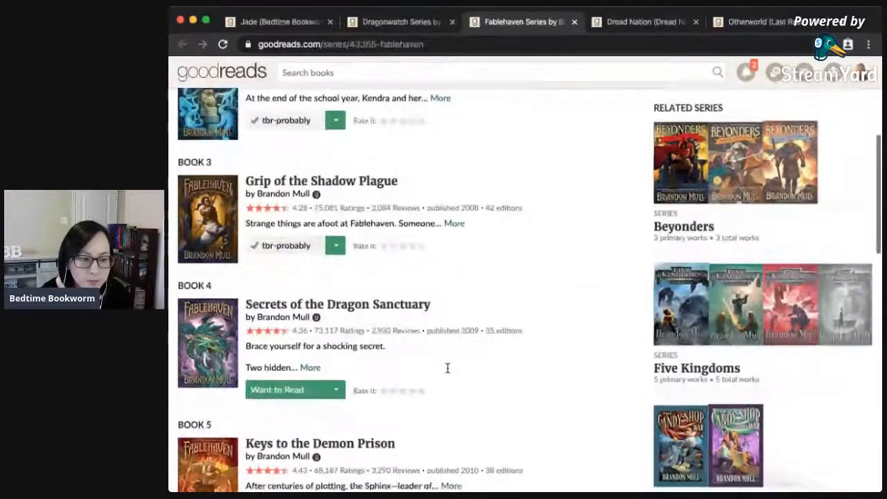
pyautogui.scroll(10, 447, 372)
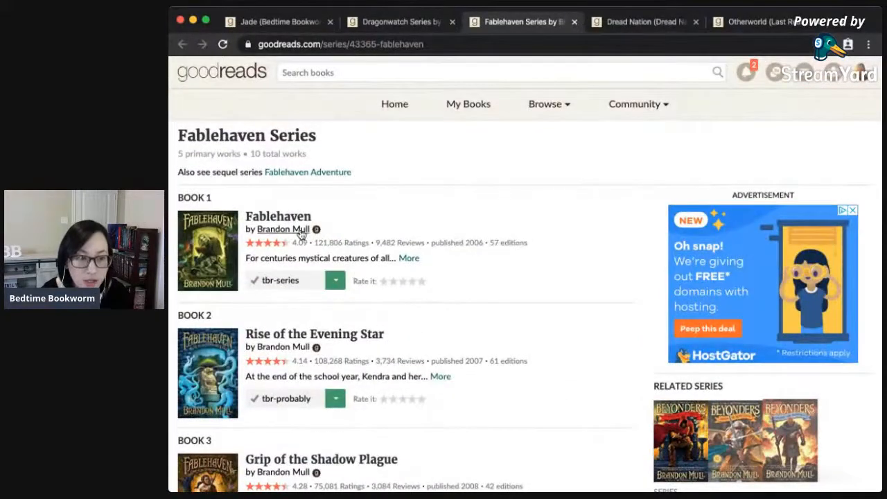
pyautogui.click(573, 23)
pyautogui.click(452, 21)
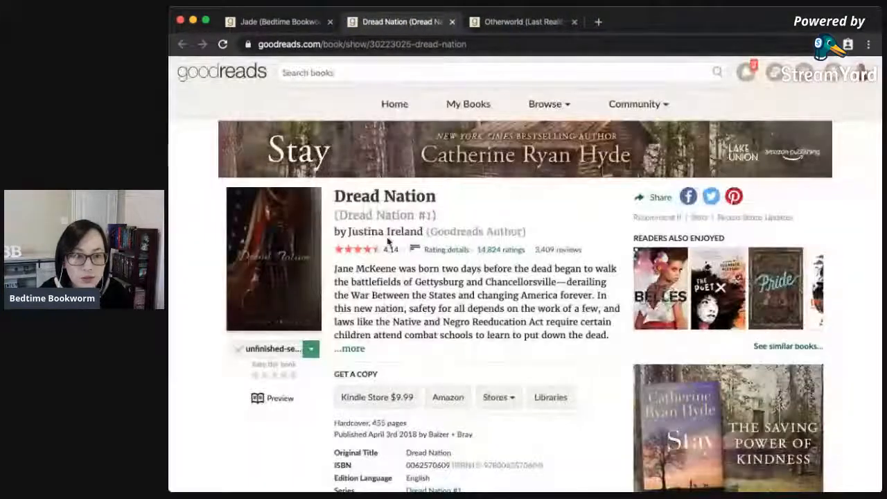
# From the Dread Nation series page, move Dread Nation to the tbr-series-unfinished shelf and close the page.
pyautogui.click(385, 215)
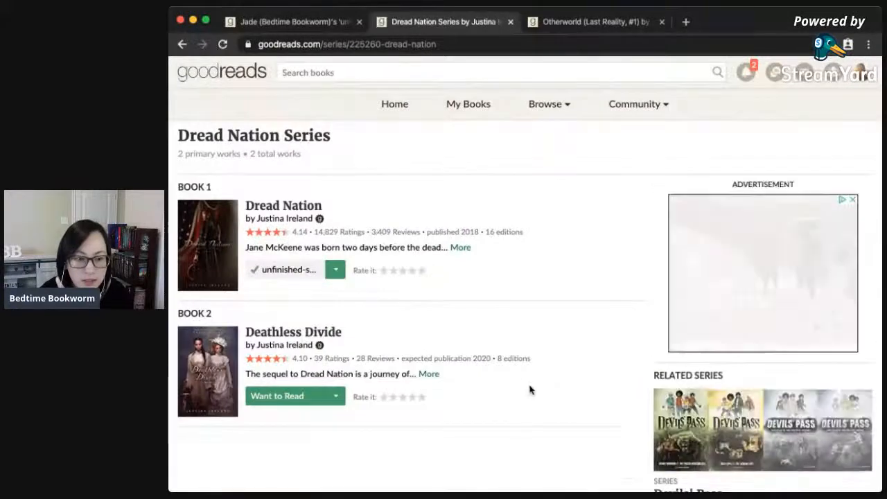
pyautogui.moveTo(338, 274)
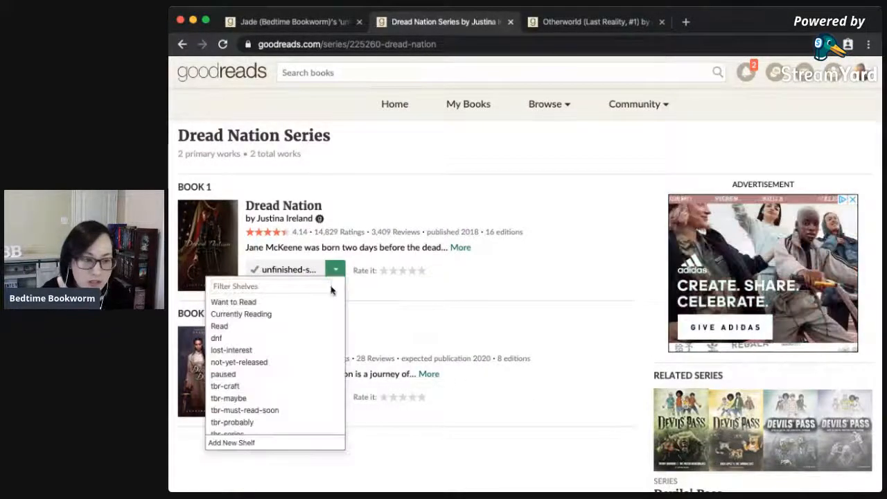
pyautogui.scroll(-1, 301, 361)
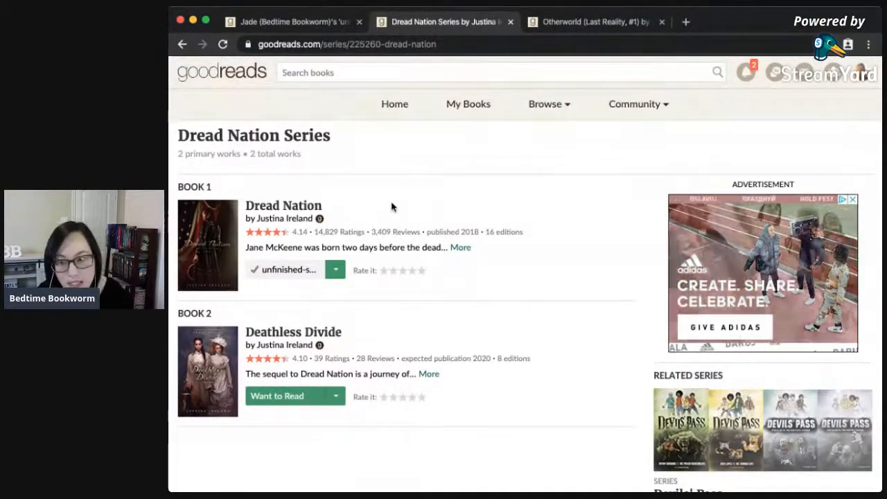
pyautogui.click(336, 270)
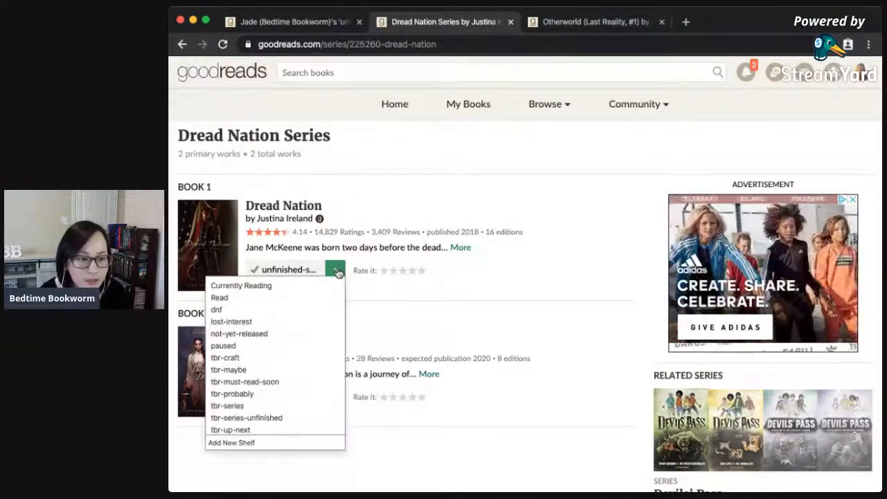
pyautogui.click(287, 415)
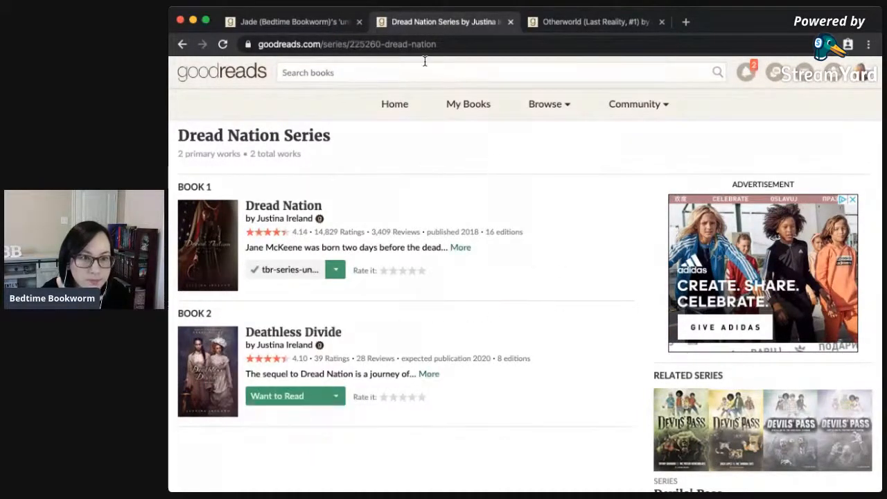
pyautogui.click(510, 23)
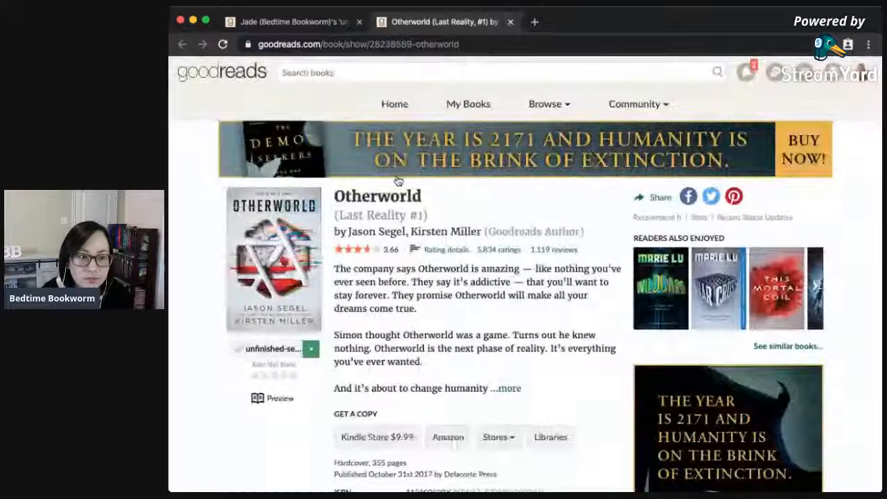
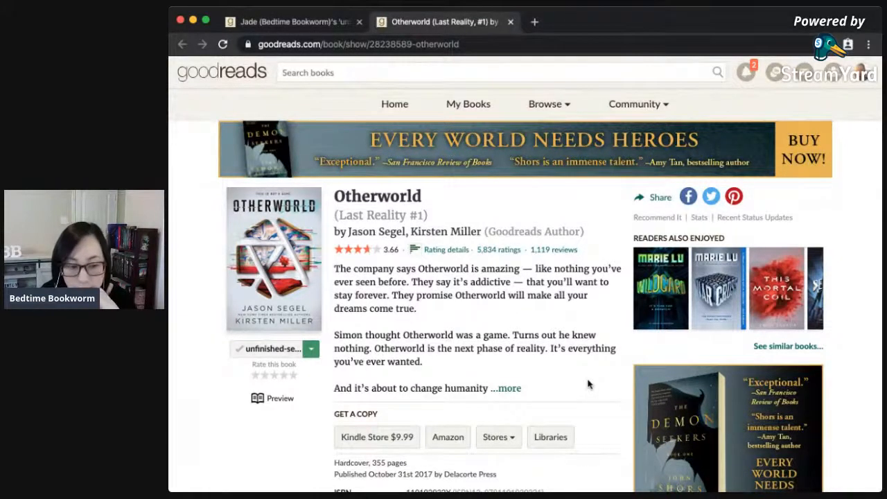
# Read the full description of Otherworld, its edition details and the author's biography.
pyautogui.click(510, 388)
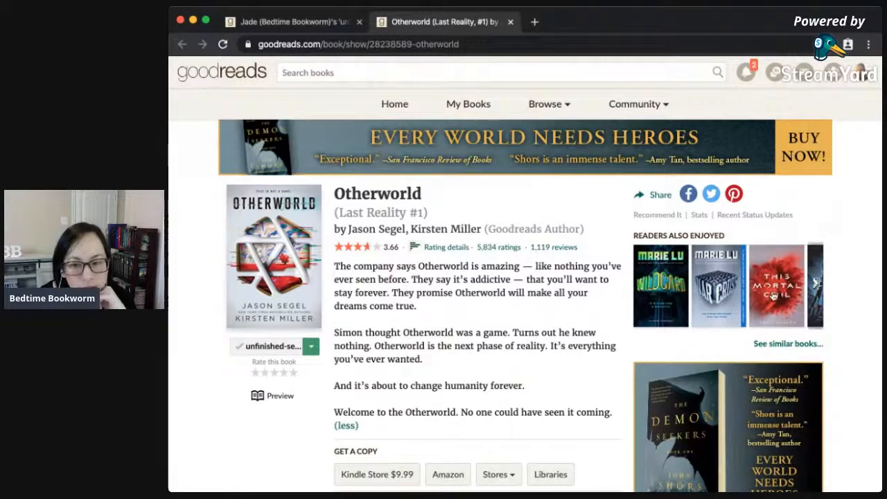
pyautogui.moveTo(774, 295)
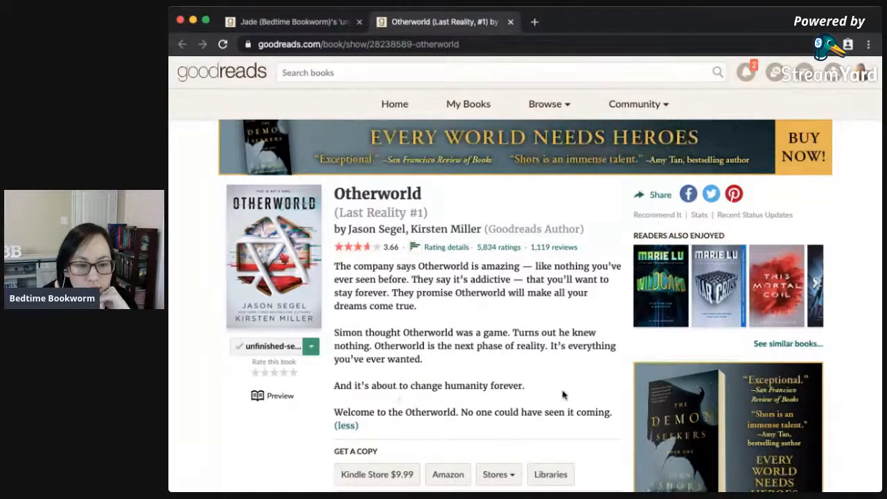
pyautogui.scroll(-5, 576, 412)
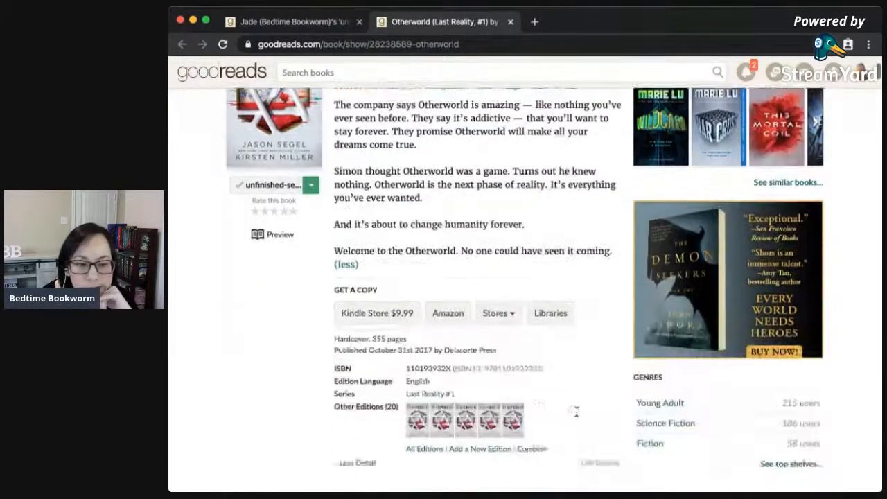
pyautogui.scroll(-1, 576, 411)
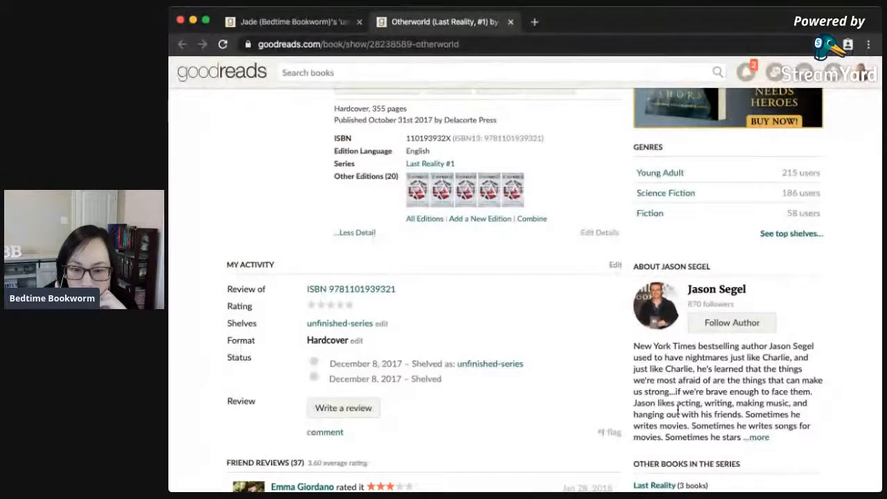
pyautogui.moveTo(677, 403); pyautogui.dragTo(762, 404)
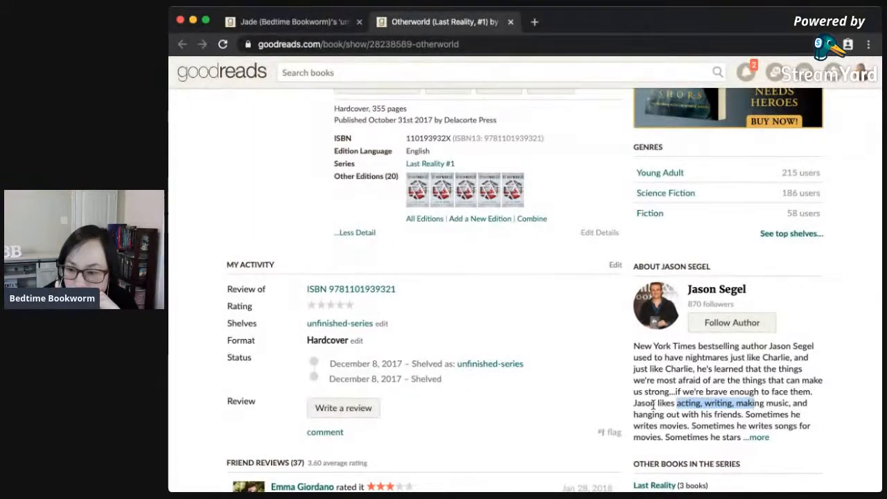
pyautogui.click(744, 424)
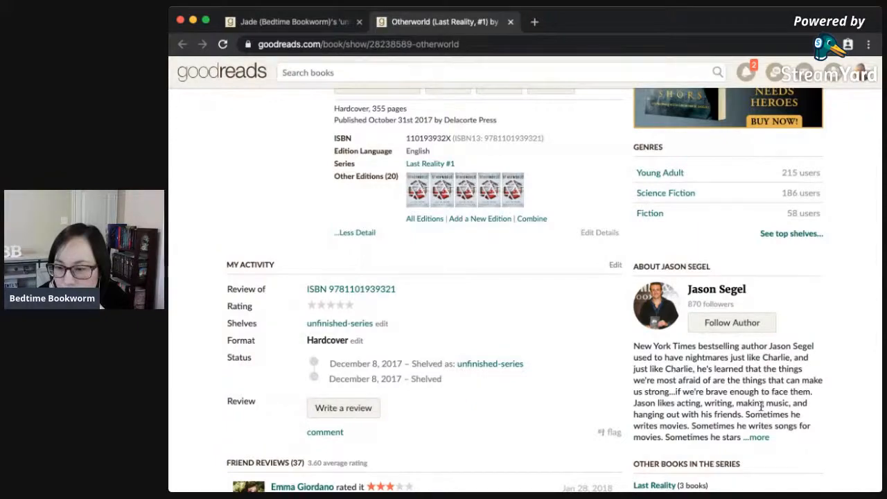
# Look through the friend reviews and ratings of Otherworld.
pyautogui.scroll(-3, 560, 416)
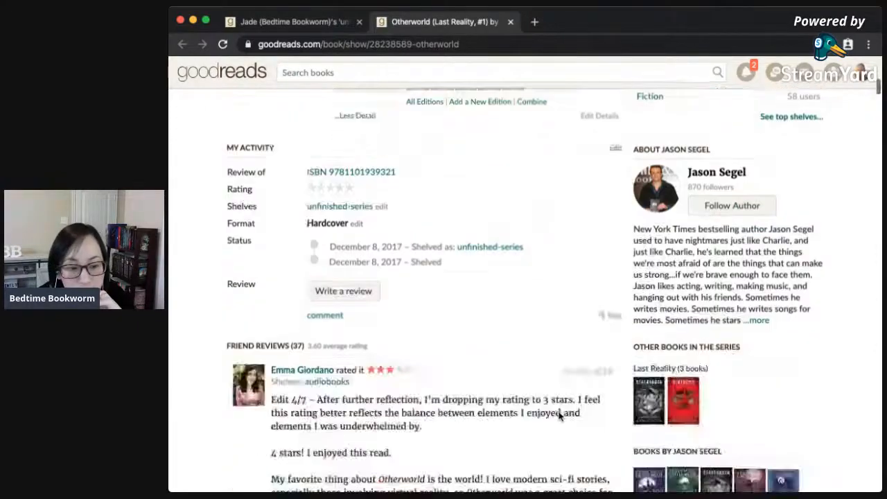
pyautogui.scroll(-7, 560, 416)
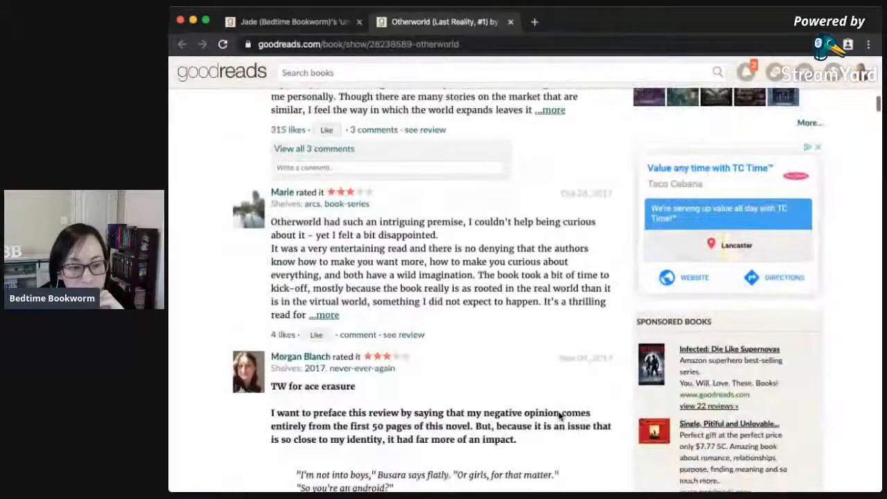
pyautogui.scroll(-1, 560, 416)
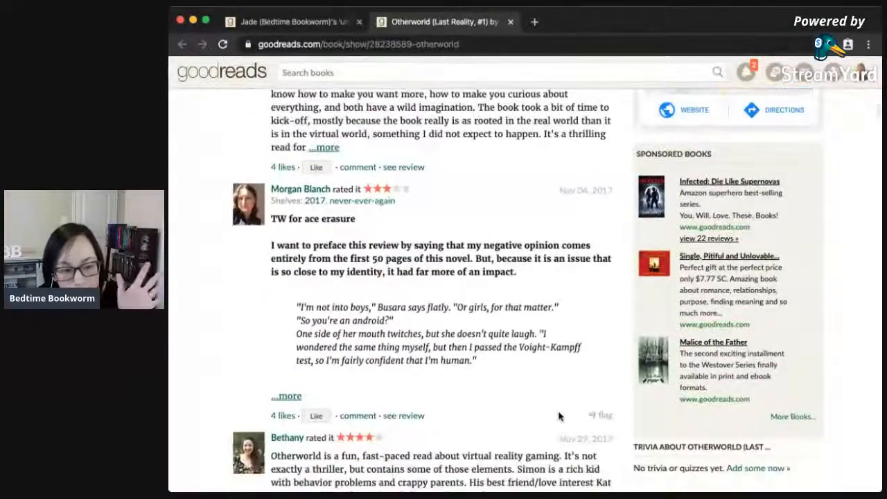
pyautogui.scroll(-2, 558, 416)
pyautogui.scroll(-3, 558, 413)
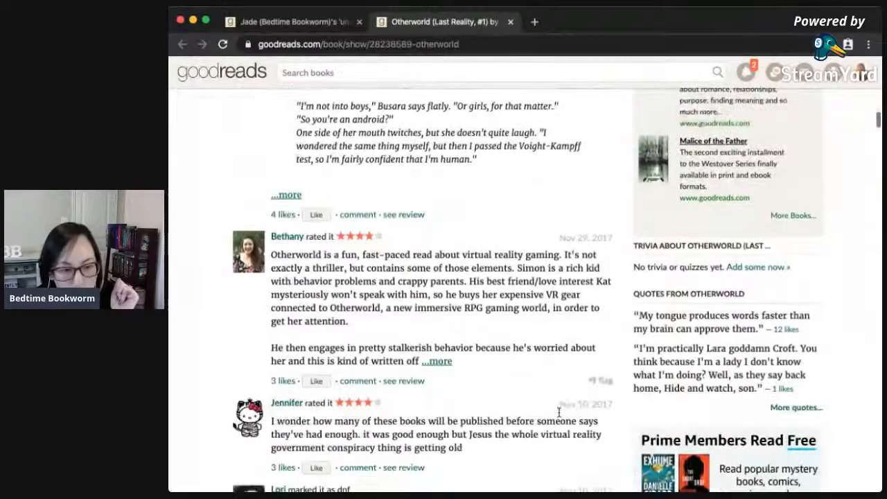
pyautogui.scroll(-5, 559, 414)
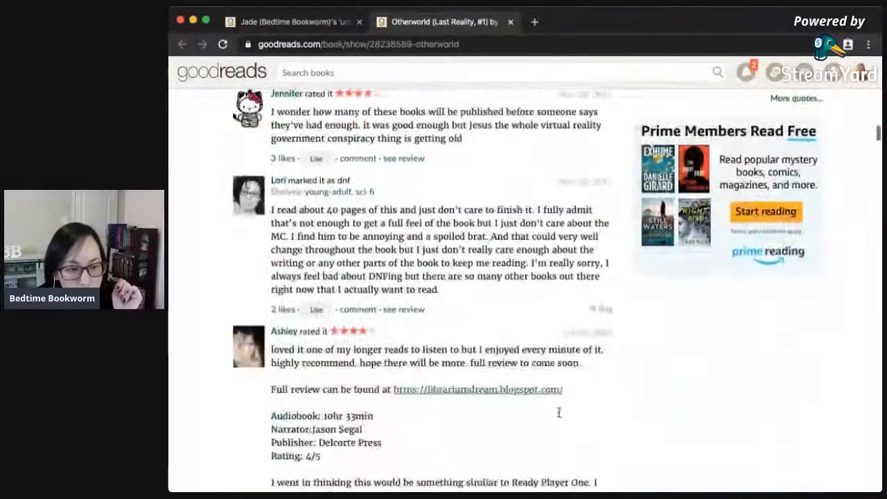
pyautogui.scroll(-5, 560, 416)
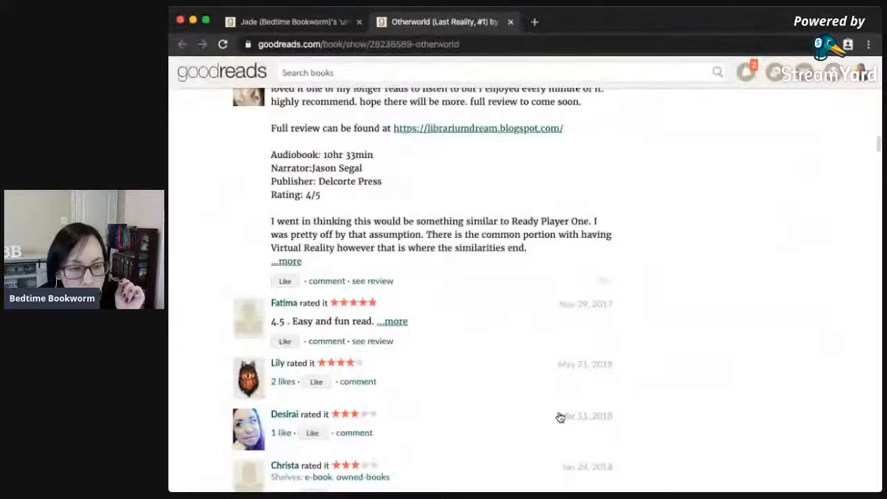
pyautogui.scroll(10, 560, 417)
pyautogui.scroll(10, 560, 417)
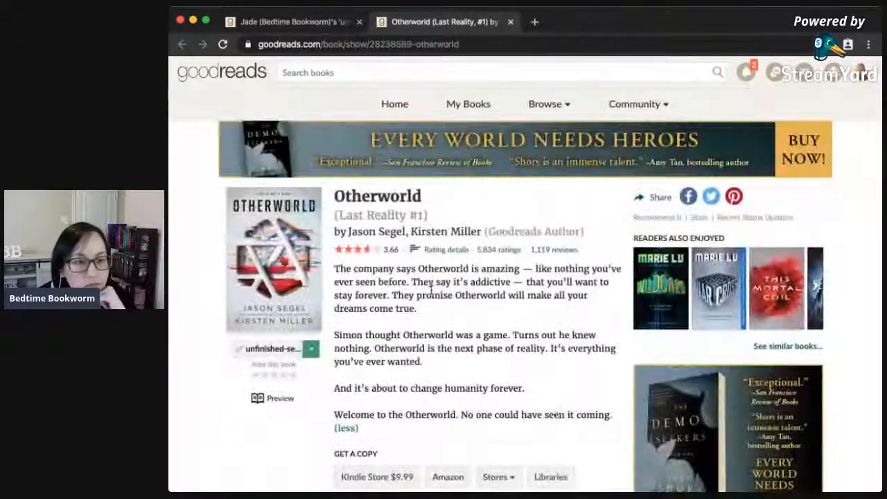
# From the Last Reality series page, move Otherworld to the tbr-probably shelf and close the page.
pyautogui.click(406, 216)
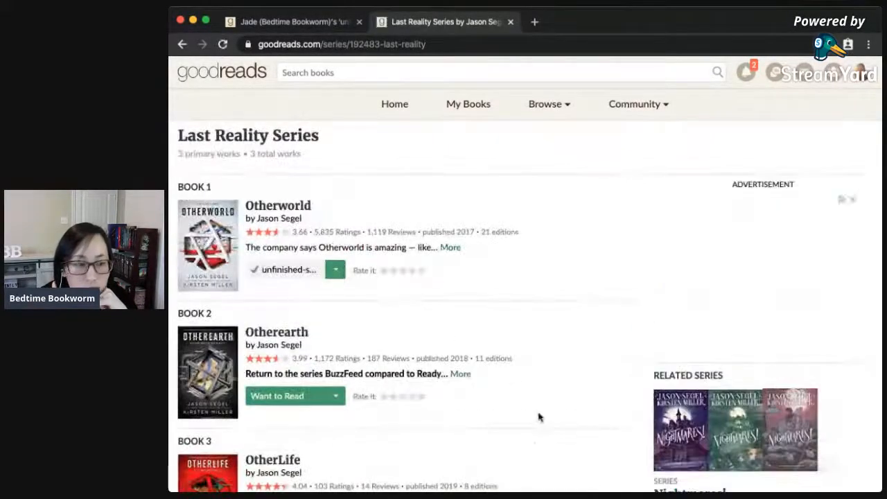
pyautogui.scroll(-2, 490, 437)
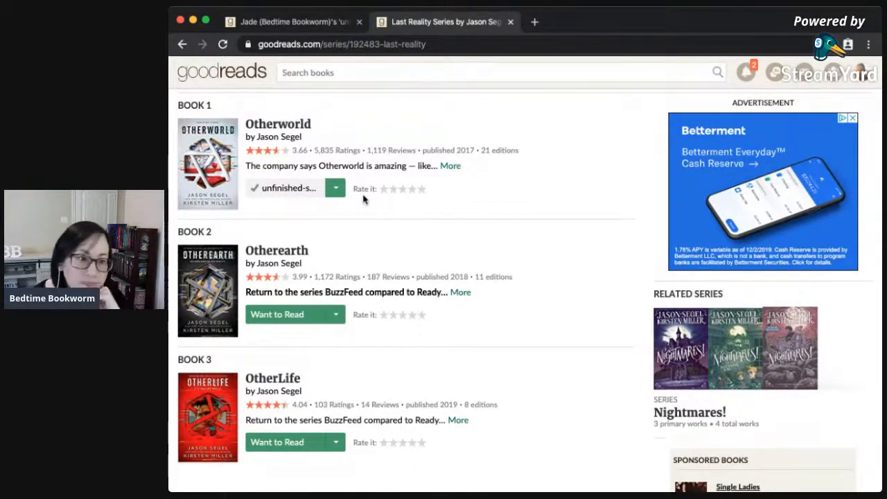
pyautogui.click(341, 191)
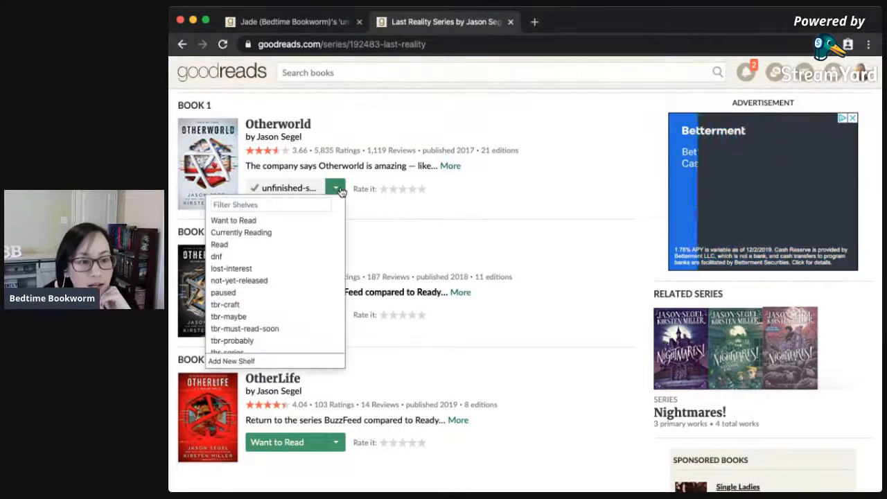
pyautogui.click(303, 343)
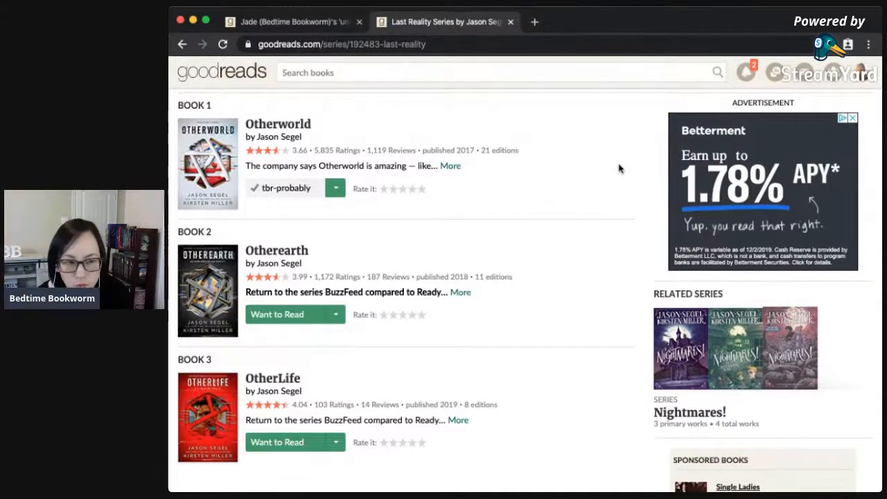
pyautogui.click(511, 22)
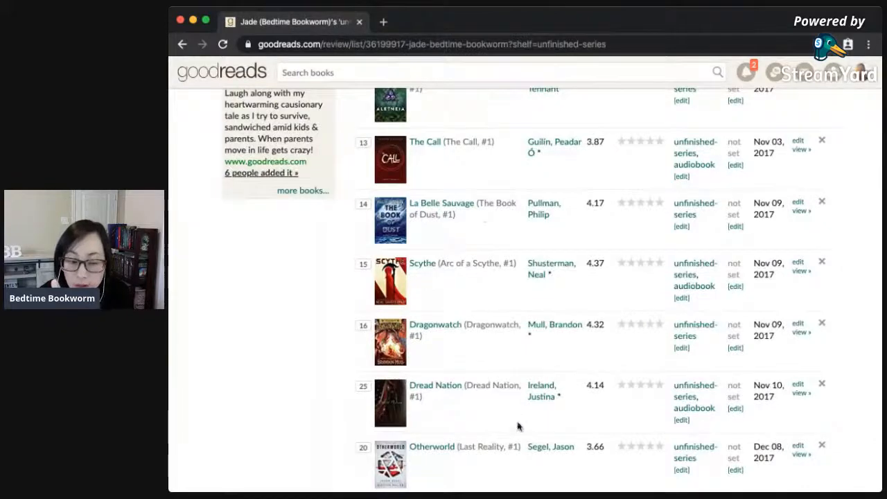
# Open Ink, The Hazel Wood, The Last Namsara, Age of Myth and Malfunction from the unfinished-series shelf, each in its own tab.
pyautogui.scroll(-5, 518, 426)
pyautogui.scroll(-5, 496, 471)
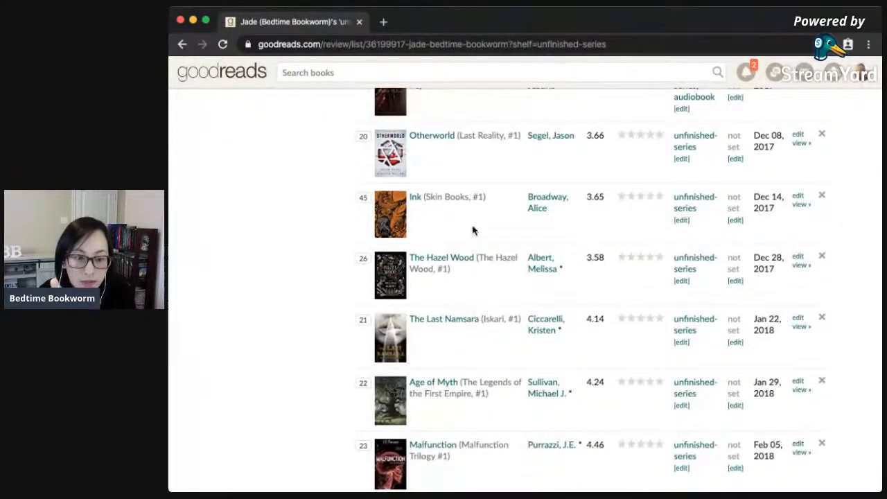
pyautogui.keyDown('super'); pyautogui.click(455, 201); pyautogui.keyUp('super')
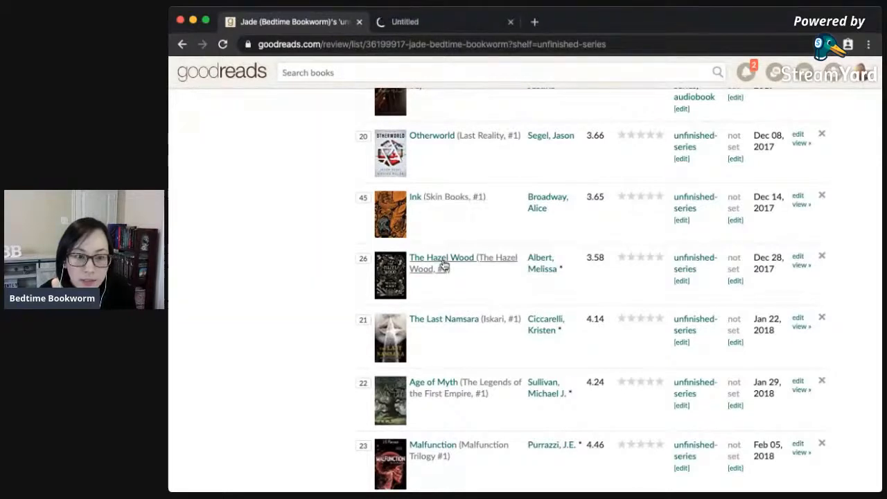
pyautogui.keyDown('super'); pyautogui.click(447, 319); pyautogui.keyUp('super')
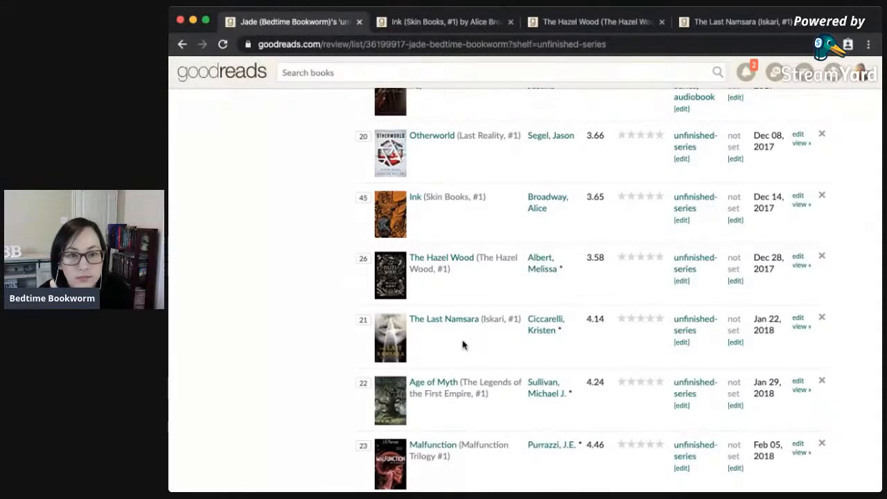
pyautogui.keyDown('super'); pyautogui.click(459, 382); pyautogui.keyUp('super')
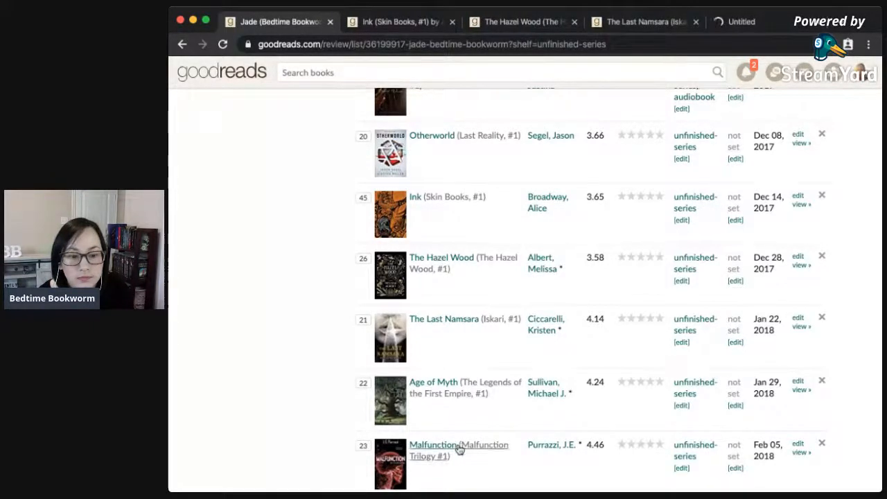
pyautogui.keyDown('super'); pyautogui.click(459, 445); pyautogui.keyUp('super')
# Read the full description of Ink on its book page.
pyautogui.click(370, 21)
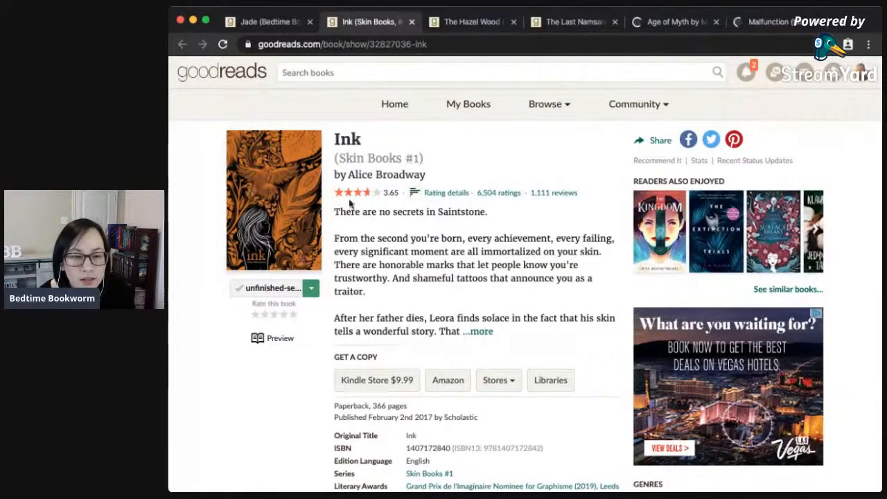
pyautogui.click(480, 331)
pyautogui.scroll(-1, 557, 387)
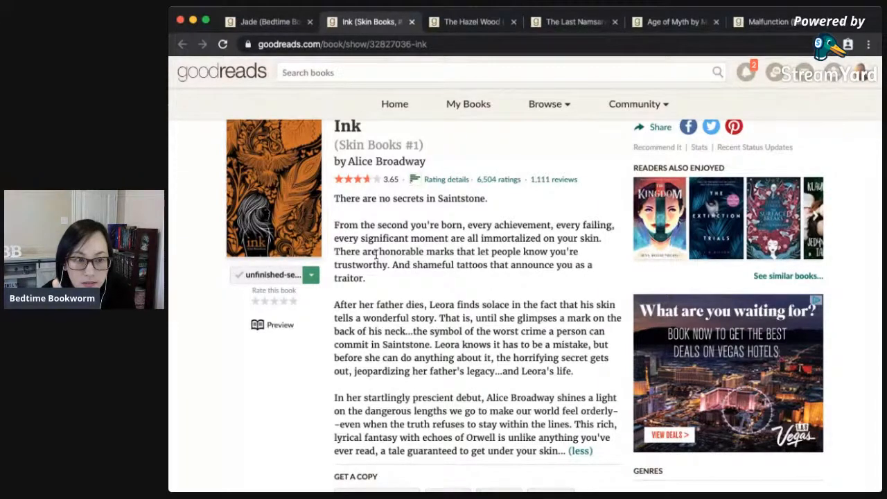
pyautogui.moveTo(370, 280); pyautogui.dragTo(335, 234)
pyautogui.click(468, 344)
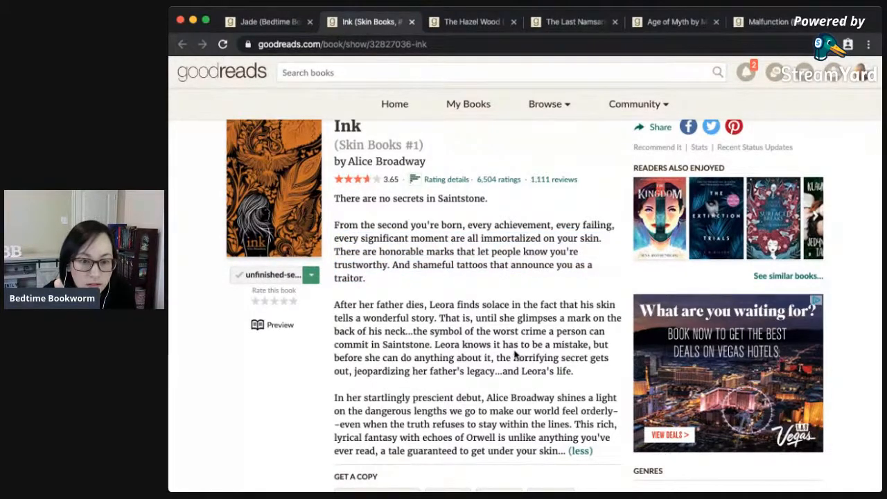
pyautogui.scroll(-1, 515, 354)
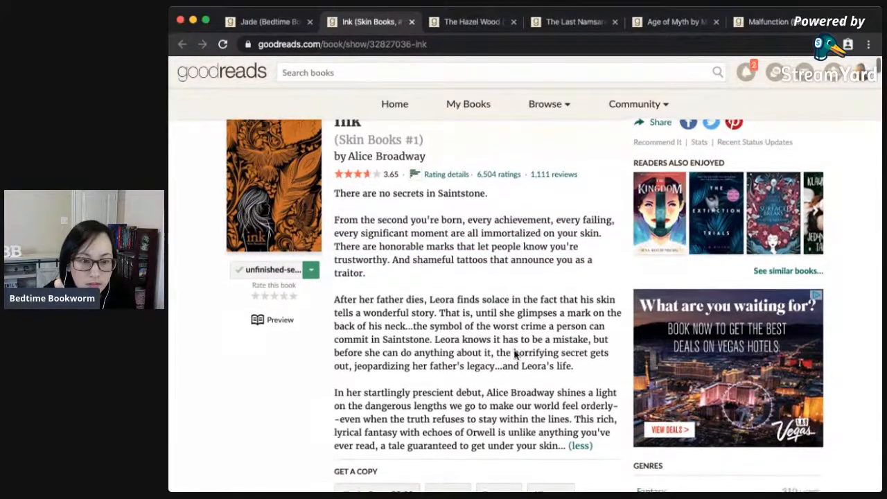
pyautogui.scroll(1, 513, 350)
pyautogui.scroll(-3, 513, 350)
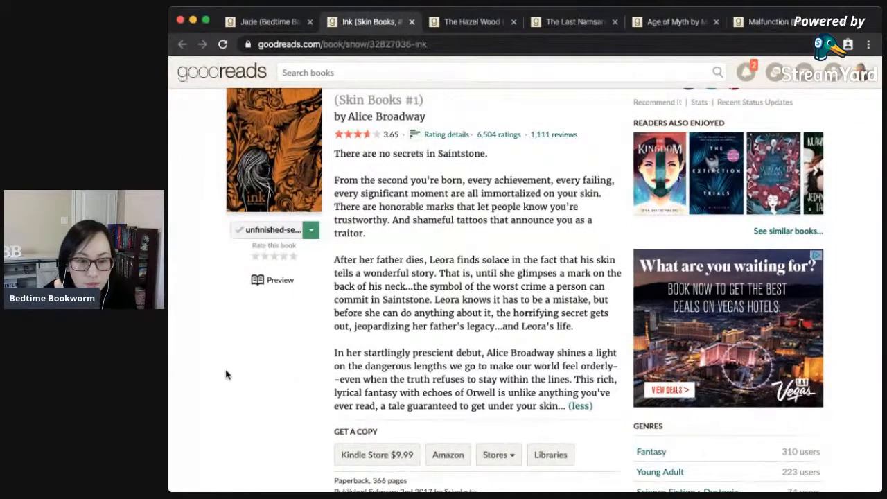
pyautogui.scroll(-2, 223, 372)
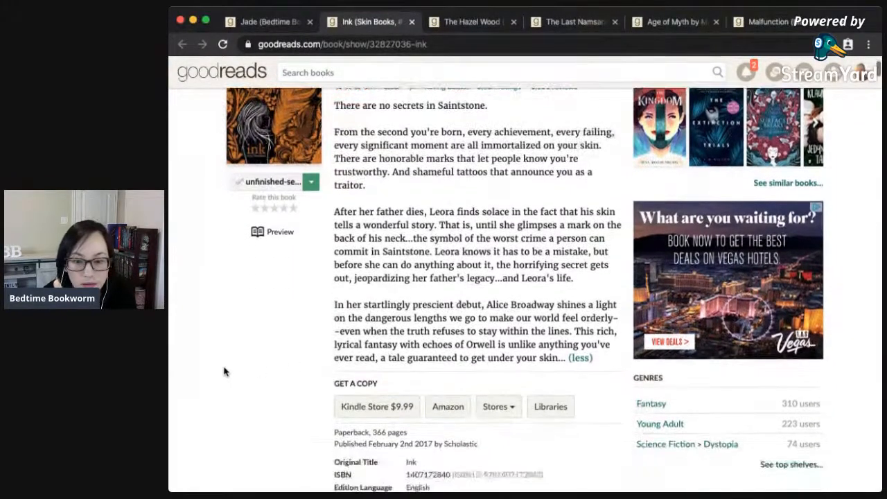
# Look through Ink's edition details, friend reviews and ratings.
pyautogui.scroll(-4, 224, 372)
pyautogui.scroll(-10, 224, 372)
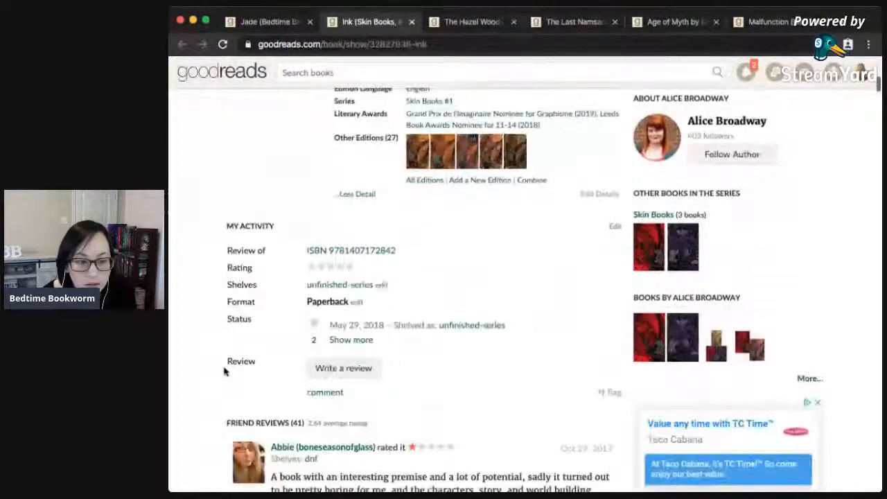
pyautogui.scroll(-3, 224, 372)
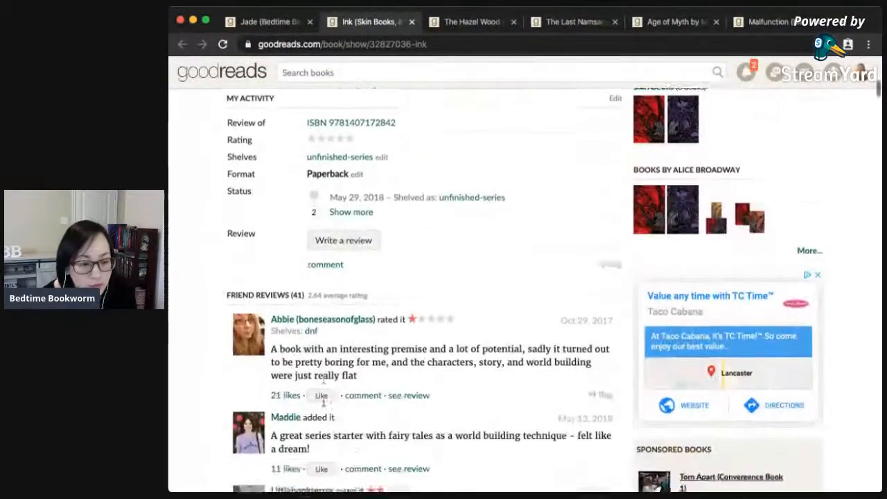
pyautogui.scroll(-9, 462, 436)
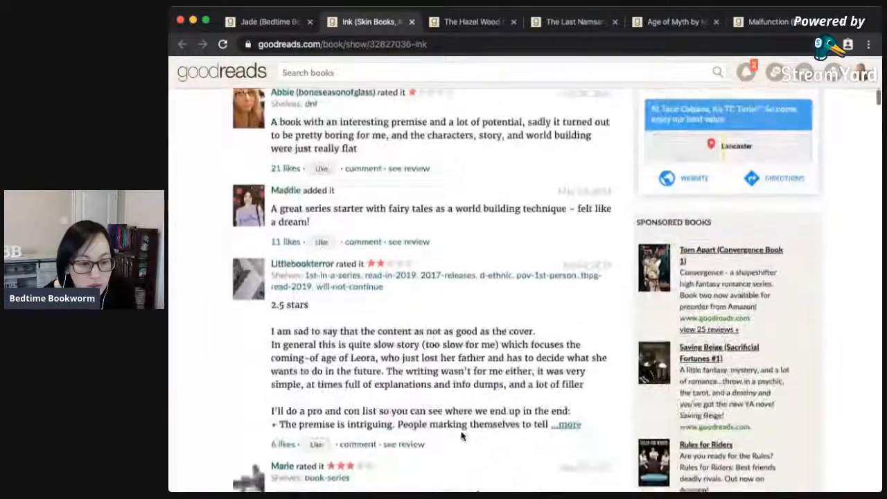
pyautogui.scroll(-7, 461, 432)
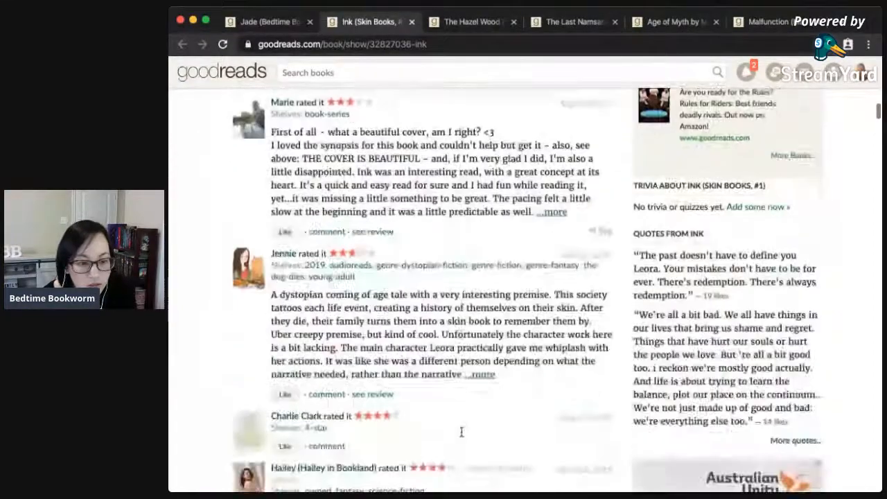
pyautogui.scroll(-5, 462, 426)
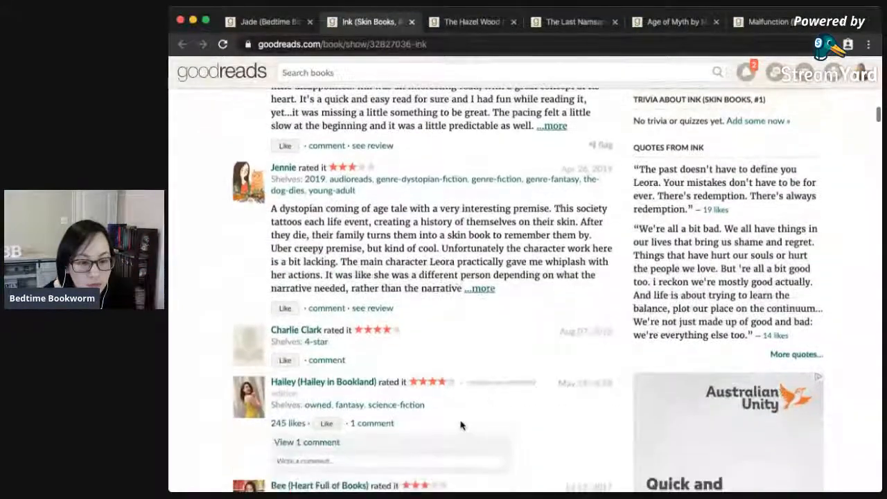
pyautogui.scroll(-5, 441, 416)
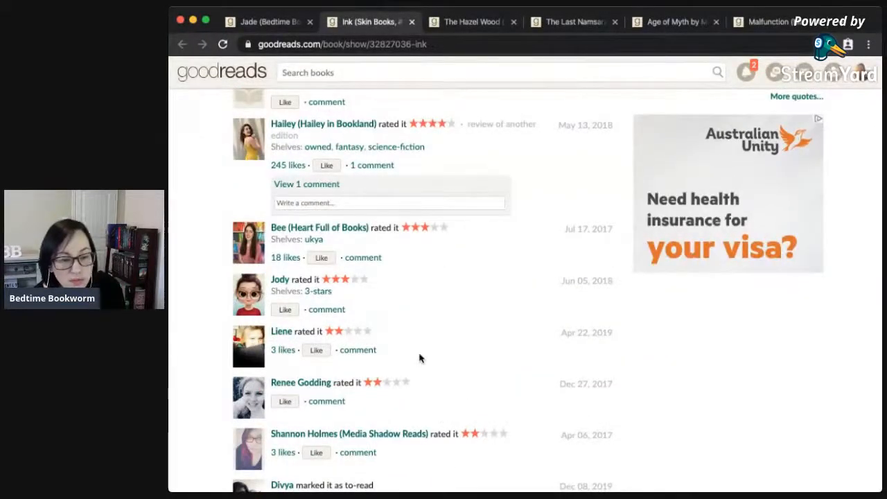
pyautogui.tripleClick(280, 330)
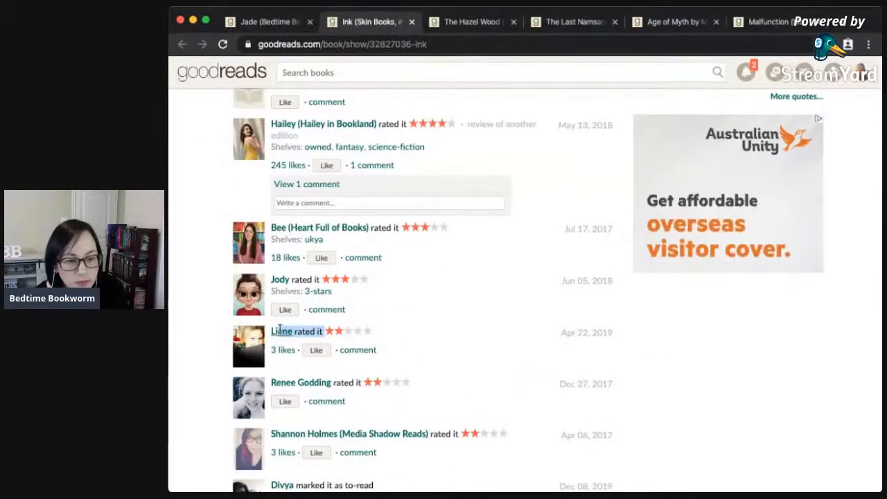
pyautogui.click(422, 342)
pyautogui.scroll(-1, 589, 375)
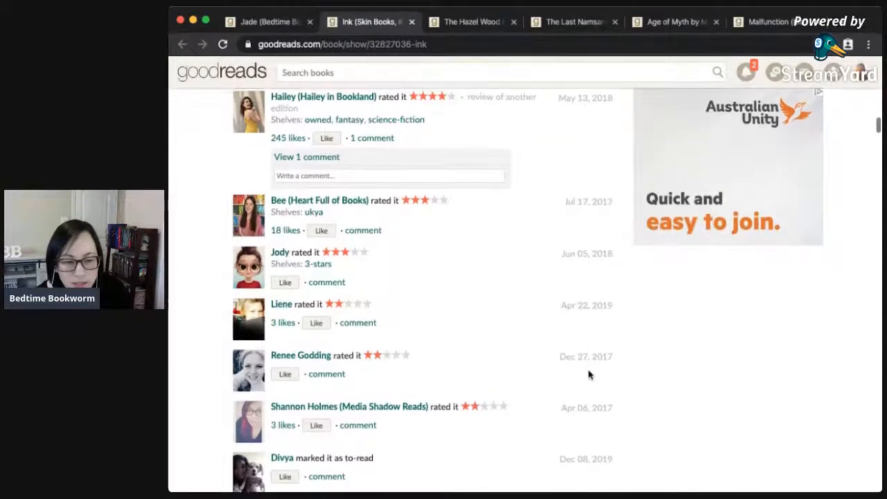
pyautogui.scroll(-10, 519, 382)
# Check the books, ratings and publication years listed in the Skin Books series.
pyautogui.scroll(20, 495, 377)
pyautogui.click(407, 158)
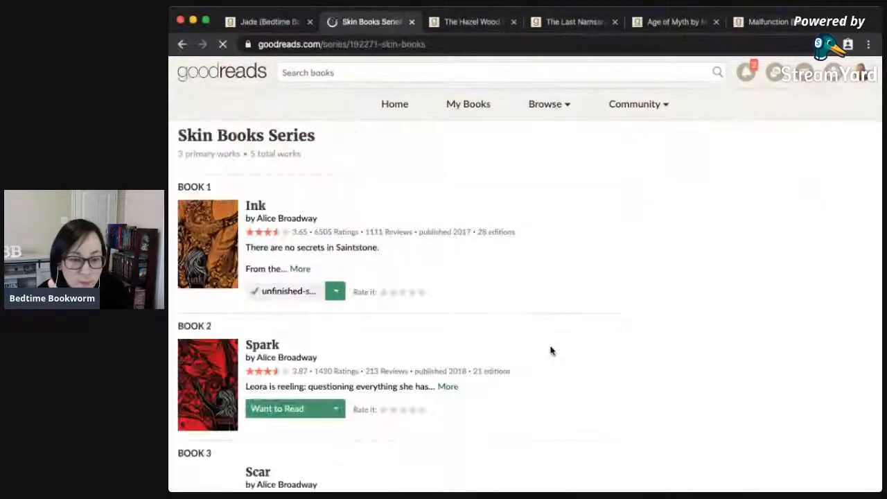
pyautogui.scroll(-3, 495, 381)
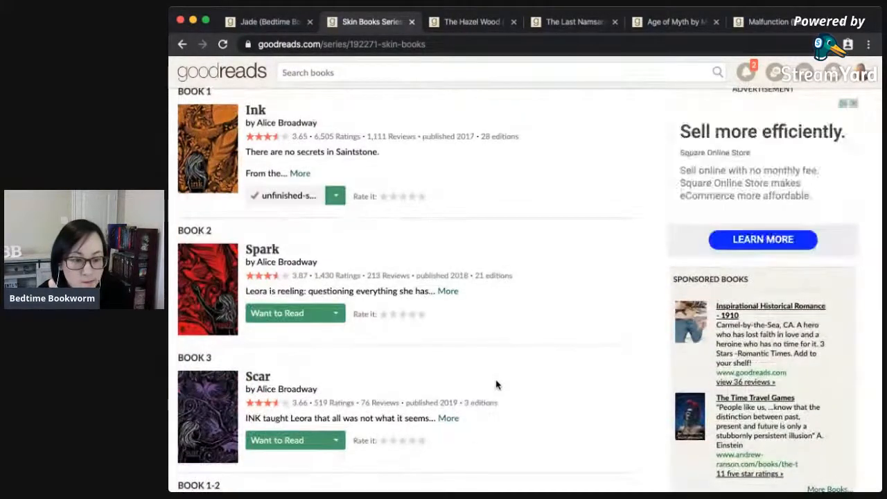
pyautogui.scroll(-3, 497, 429)
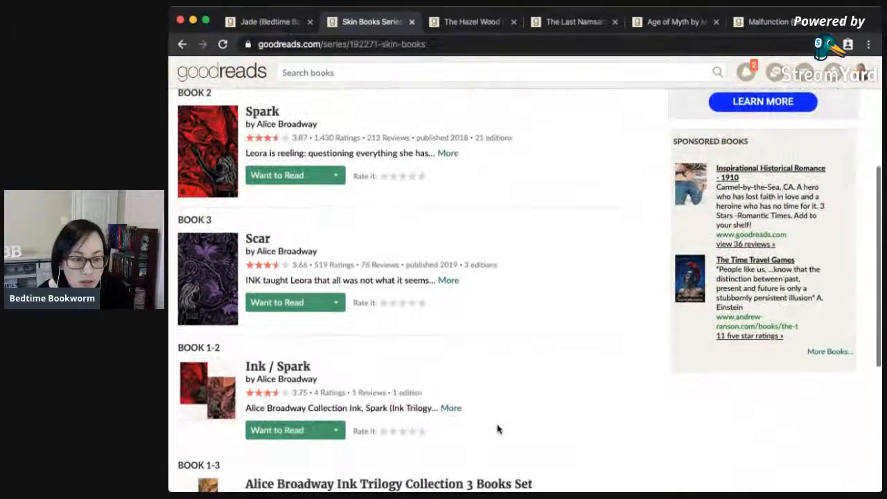
pyautogui.scroll(4, 496, 430)
pyautogui.scroll(-1, 476, 421)
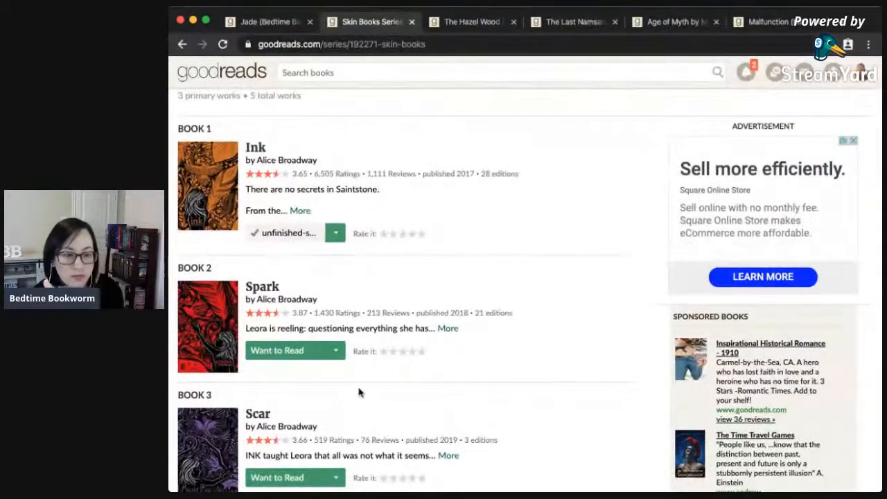
# Open Scar, the third Skin Books title, and read its description and friend reviews.
pyautogui.click(269, 415)
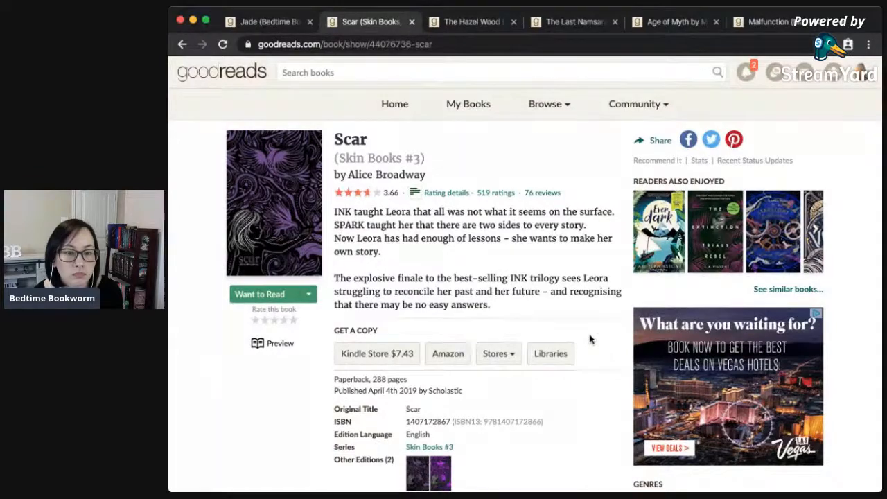
pyautogui.scroll(-4, 589, 338)
pyautogui.scroll(-2, 590, 339)
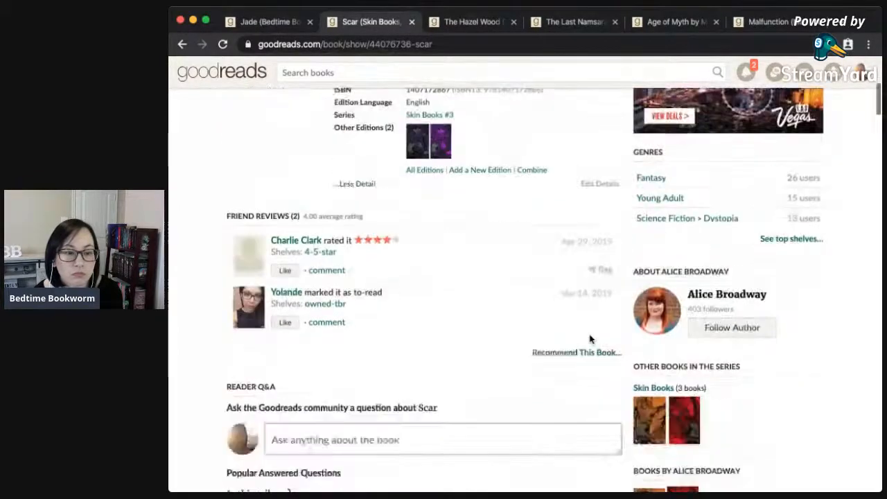
pyautogui.scroll(6, 590, 339)
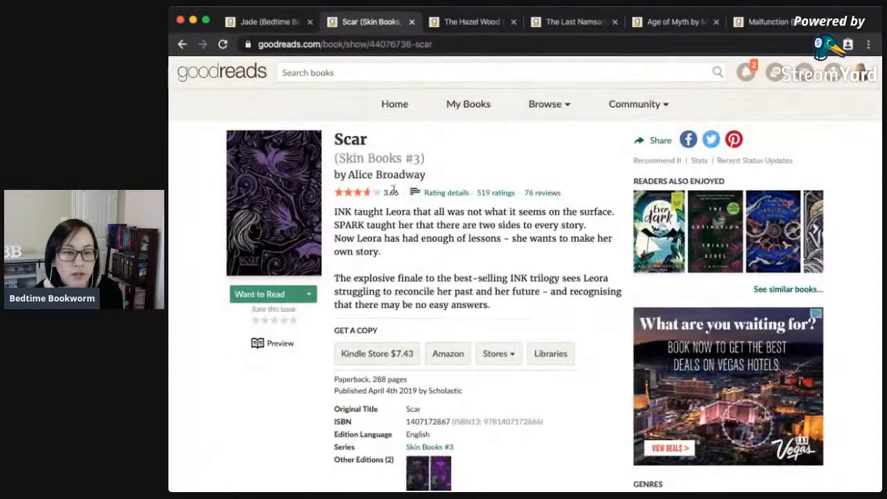
# From the Skin Books series page, move Ink to the tbr-maybe shelf and close the page.
pyautogui.click(390, 158)
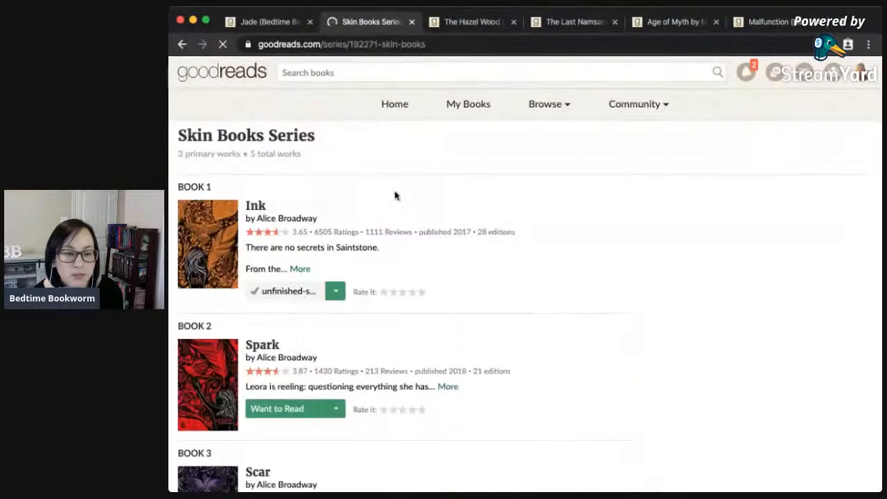
pyautogui.click(335, 291)
pyautogui.scroll(-1, 307, 358)
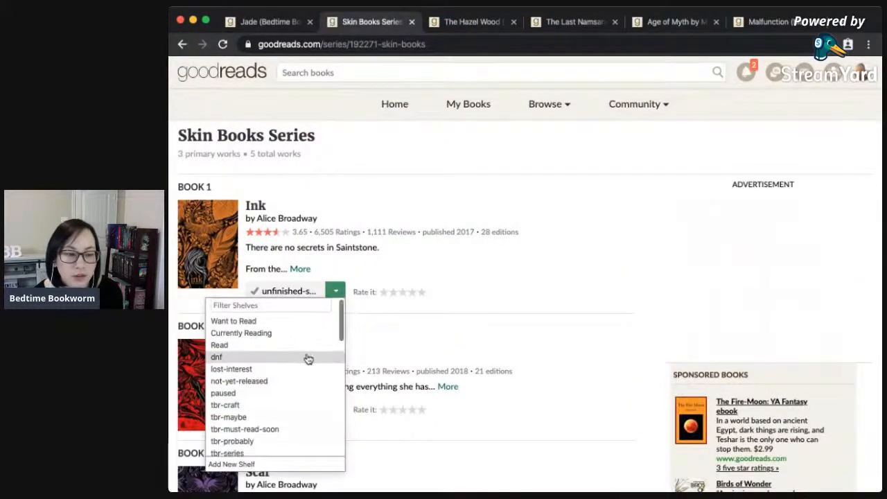
pyautogui.click(294, 418)
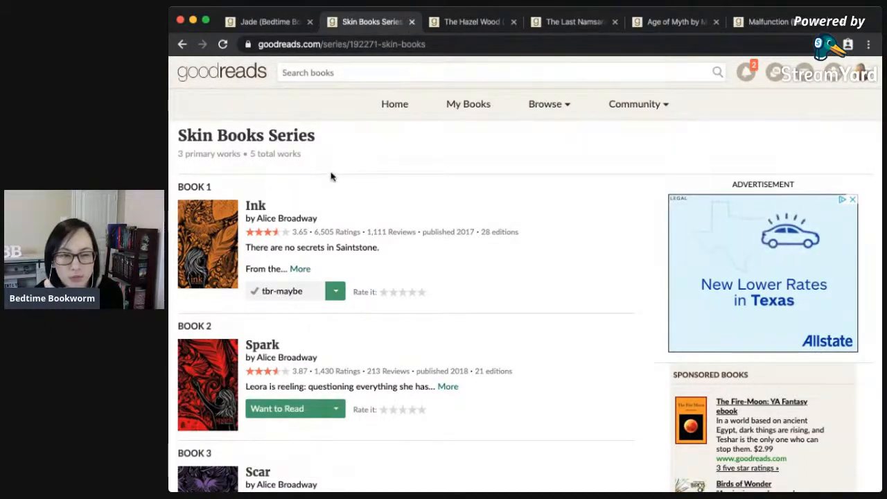
pyautogui.click(412, 23)
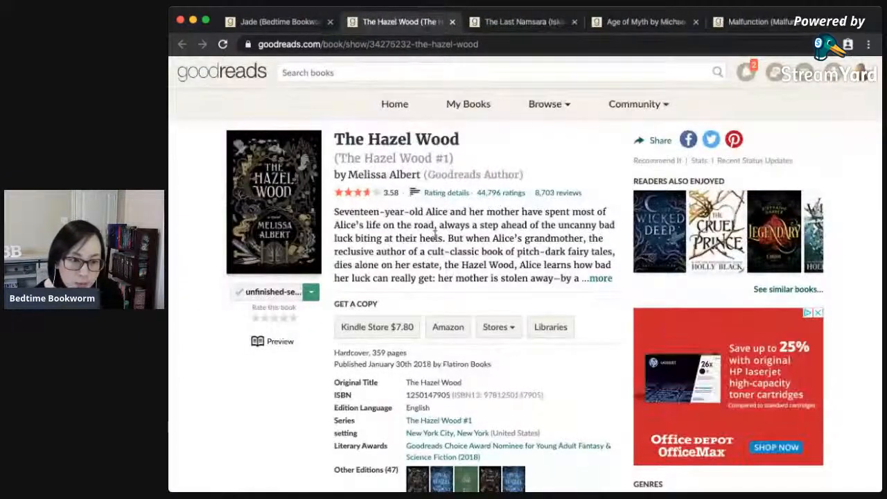
# Check the titles and publication dates in The Hazel Wood series, and return to the first book's page.
pyautogui.click(437, 160)
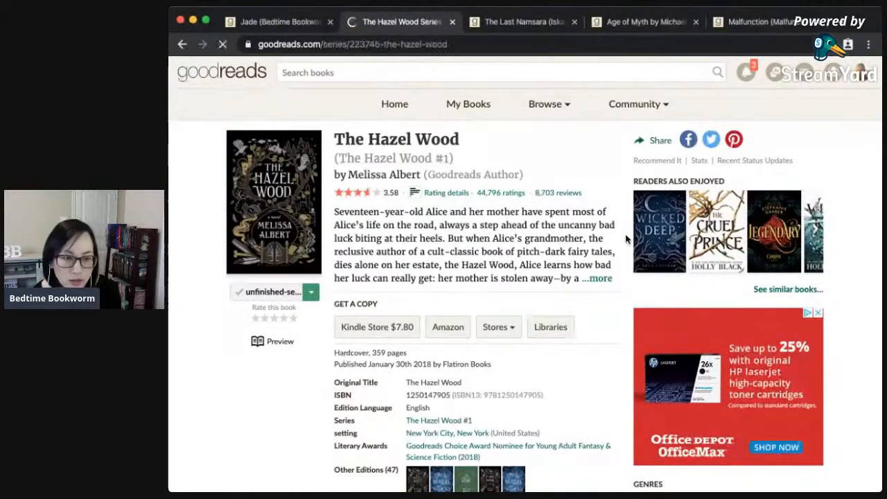
pyautogui.scroll(-3, 480, 312)
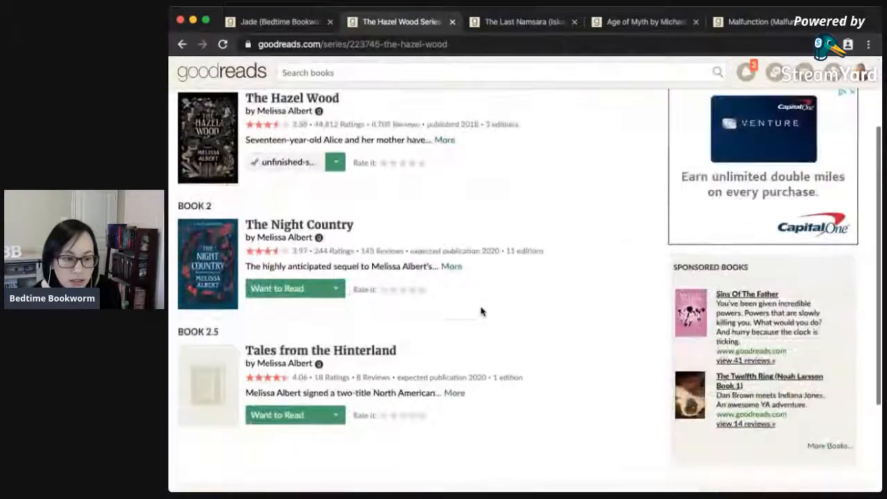
pyautogui.moveTo(484, 254); pyautogui.dragTo(446, 253)
pyautogui.click(464, 226)
pyautogui.scroll(3, 464, 223)
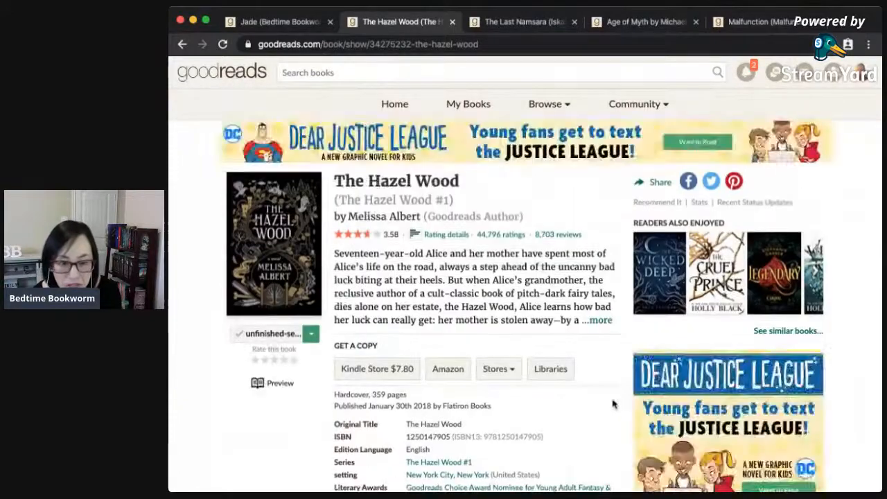
# Find the one-star friend review with the airport photo on The Hazel Wood's page, expand it and read it in full.
pyautogui.scroll(-5, 611, 402)
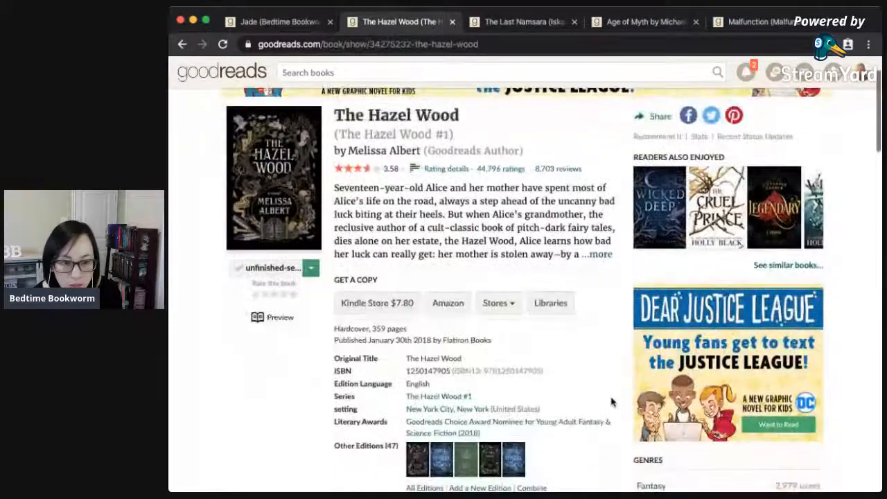
pyautogui.scroll(-3, 611, 402)
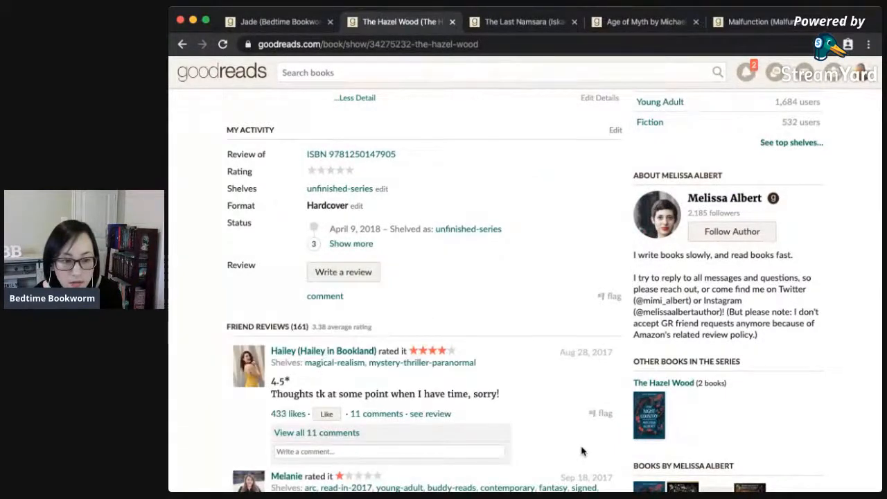
pyautogui.scroll(-3, 582, 451)
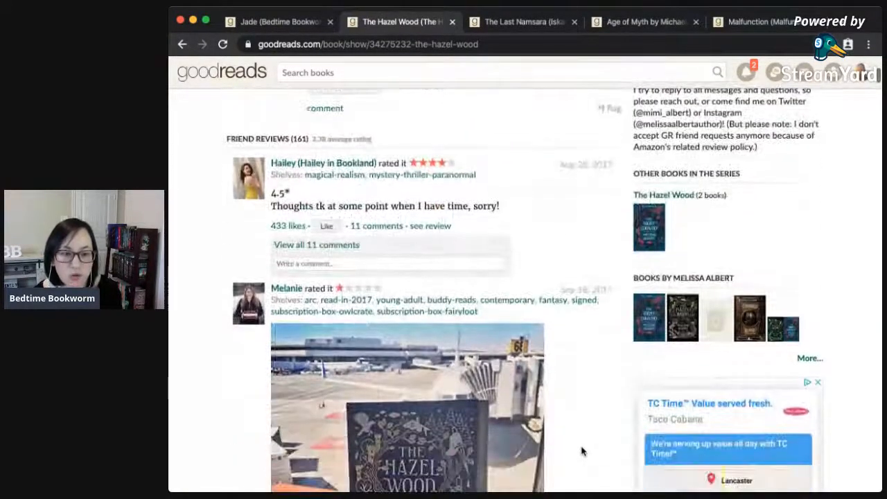
pyautogui.scroll(-4, 581, 451)
pyautogui.scroll(-2, 582, 451)
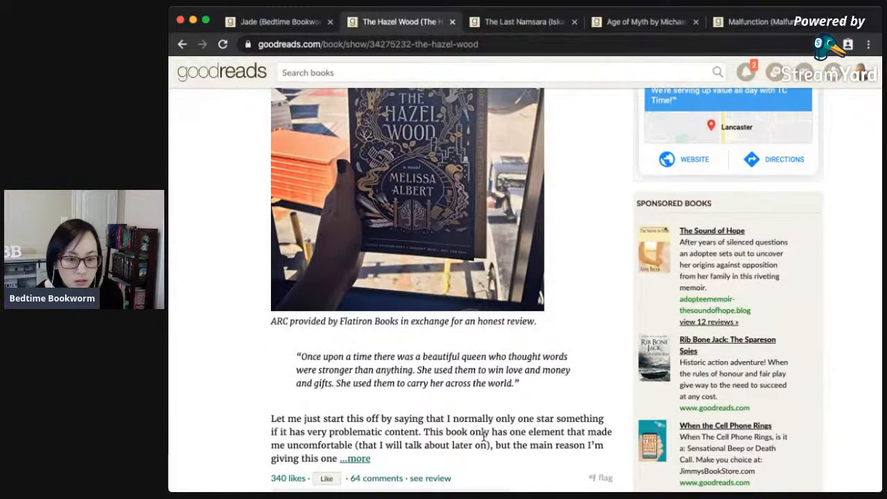
pyautogui.scroll(-1, 483, 436)
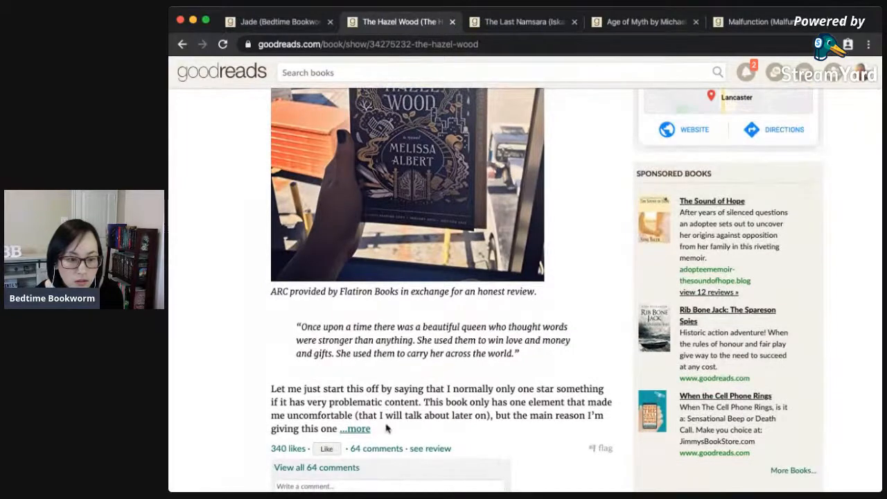
pyautogui.click(361, 429)
pyautogui.scroll(-1, 423, 442)
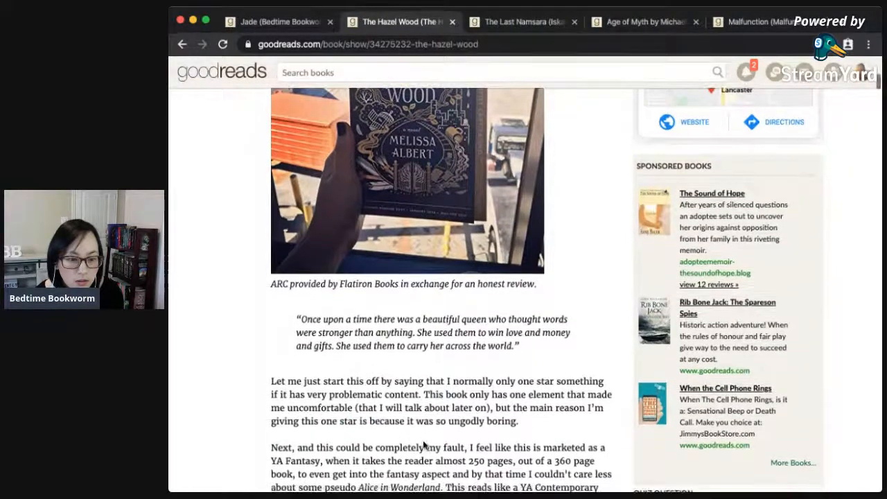
pyautogui.moveTo(517, 416); pyautogui.dragTo(402, 404)
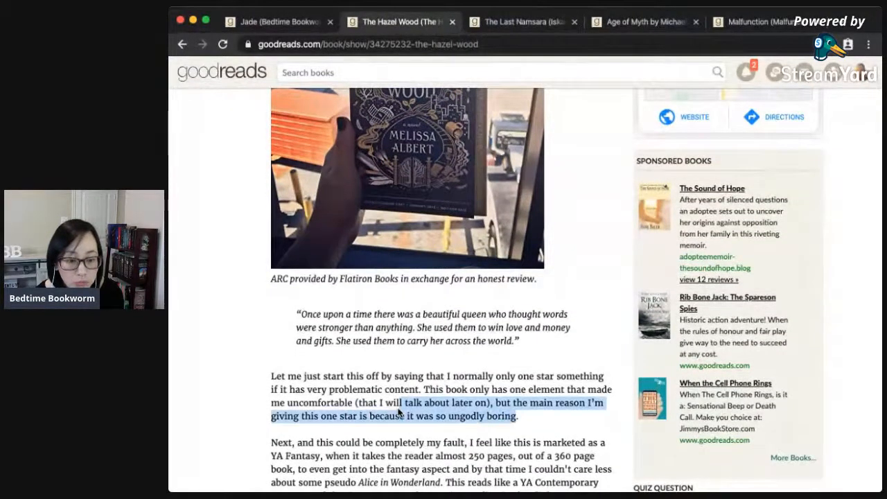
pyautogui.click(386, 404)
pyautogui.scroll(-1, 257, 408)
pyautogui.scroll(-15, 257, 407)
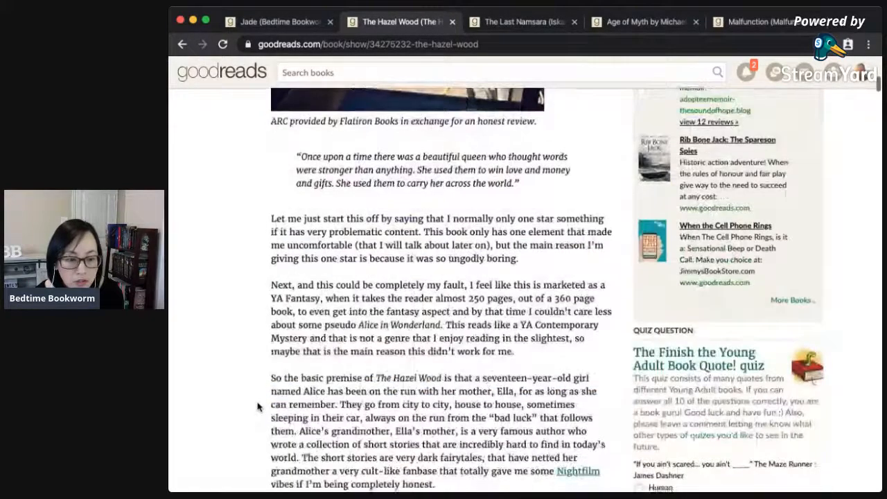
pyautogui.scroll(-15, 257, 407)
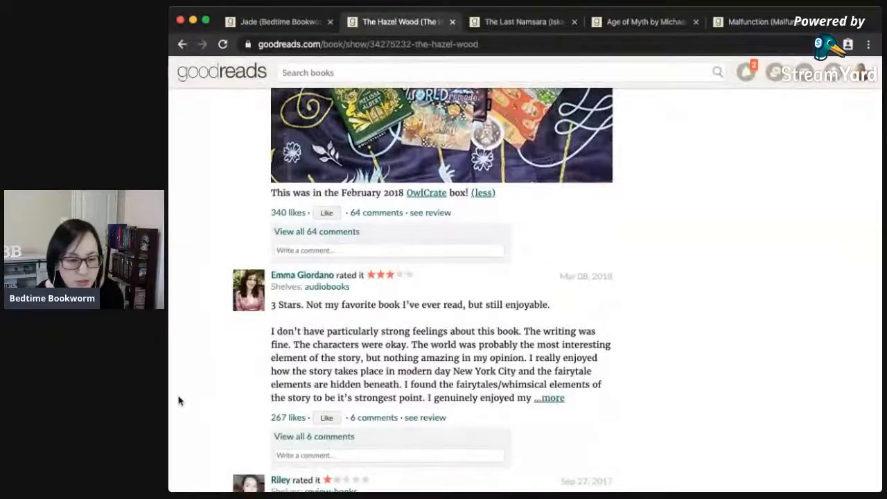
# Read the remaining friend reviews of The Hazel Wood for opinions on its pacing, fantasy elements and second half.
pyautogui.scroll(-3, 201, 397)
pyautogui.scroll(-1, 201, 397)
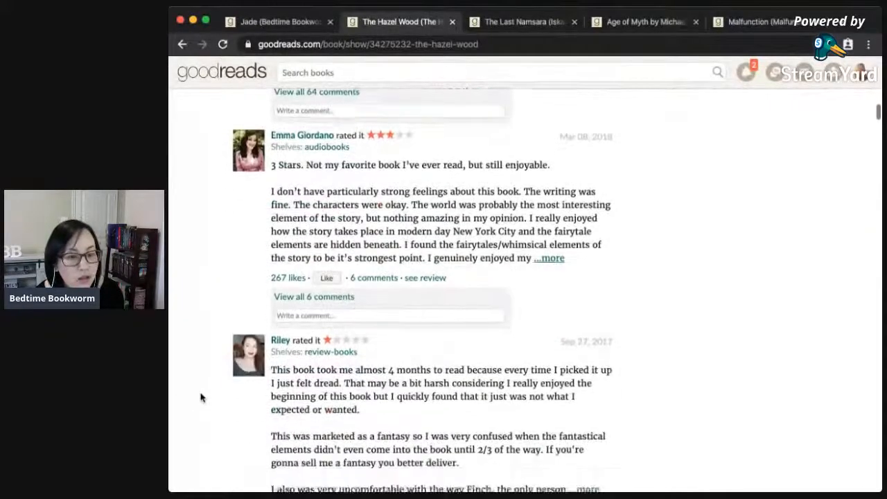
pyautogui.moveTo(373, 393); pyautogui.dragTo(313, 382)
pyautogui.click(404, 408)
pyautogui.scroll(-1, 433, 424)
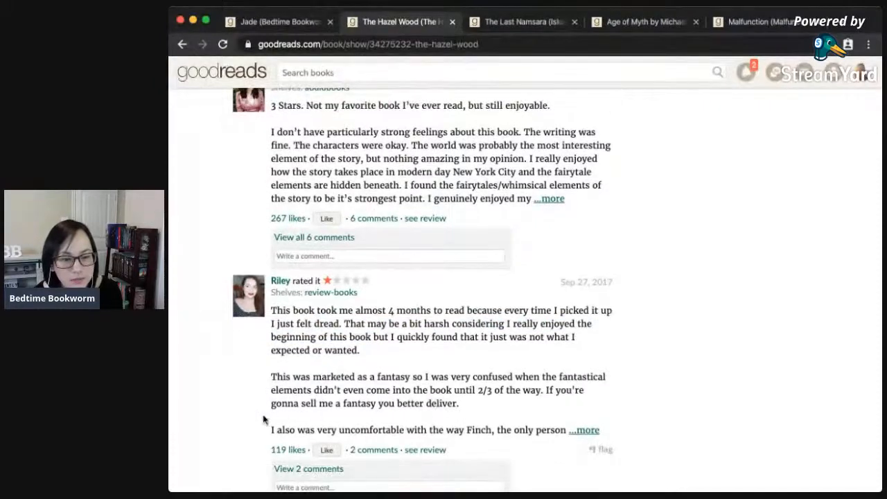
pyautogui.scroll(-5, 185, 413)
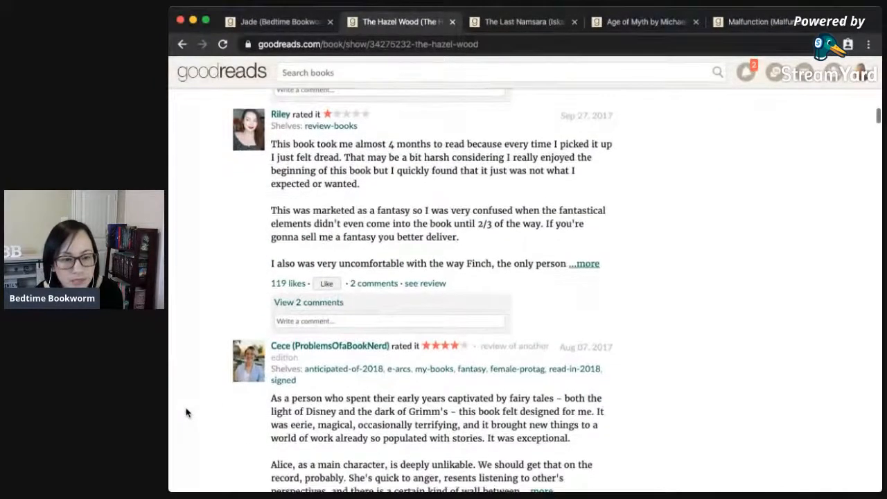
pyautogui.scroll(-2, 185, 413)
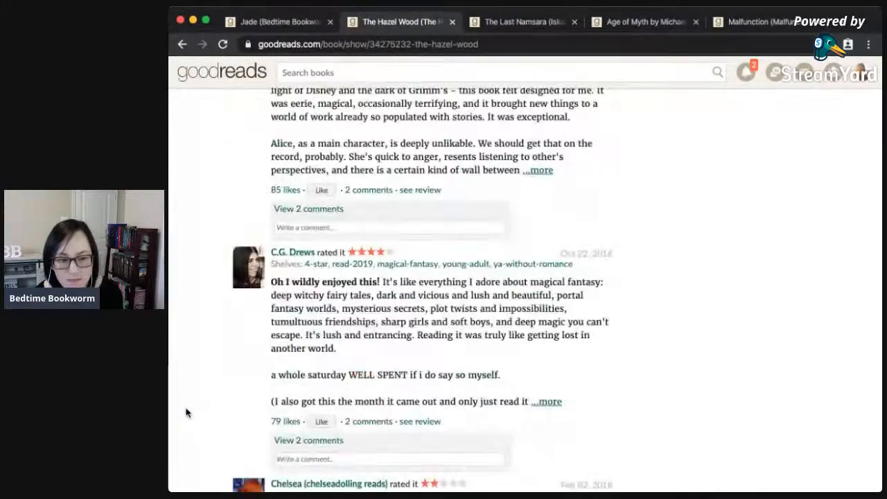
pyautogui.scroll(-3, 229, 405)
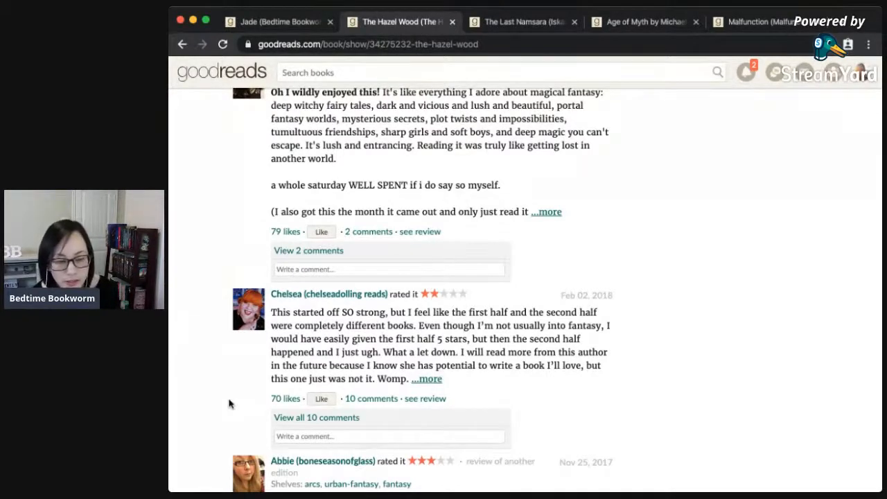
pyautogui.scroll(-6, 219, 382)
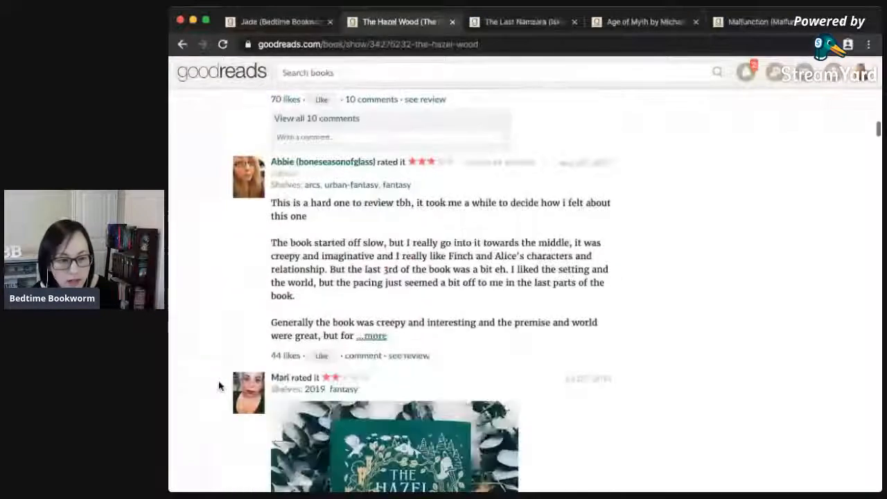
pyautogui.scroll(-9, 218, 381)
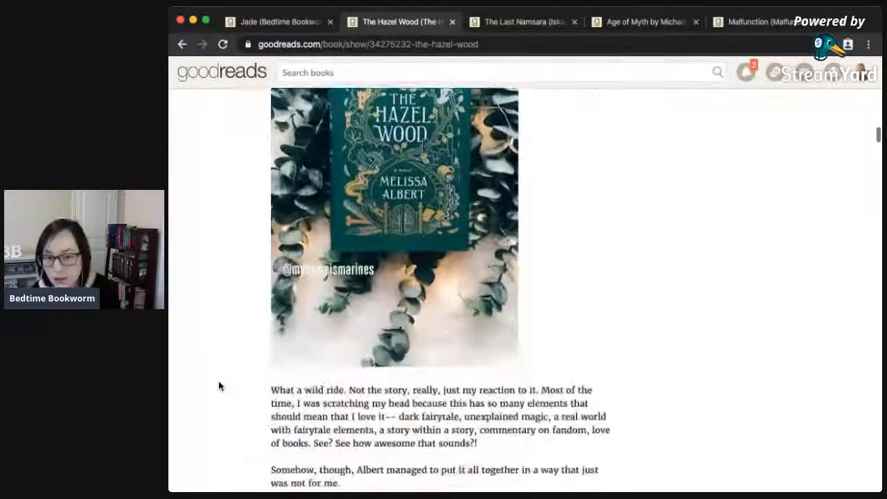
pyautogui.scroll(-2, 218, 380)
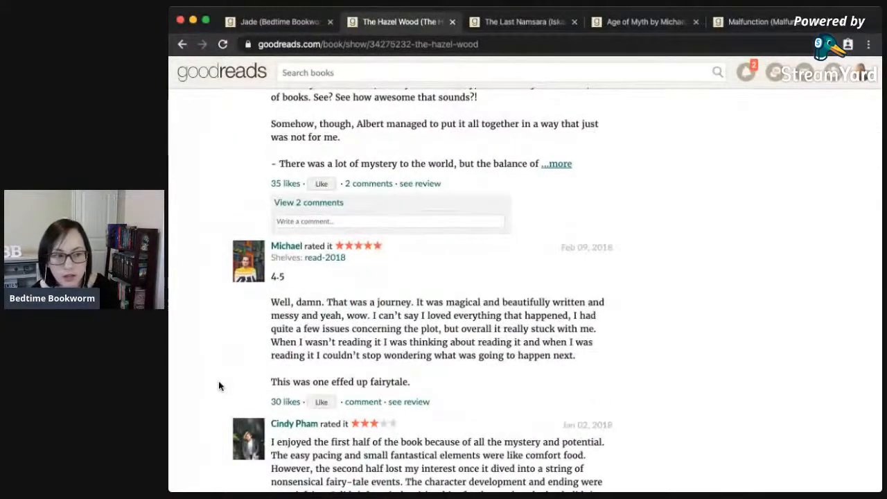
pyautogui.scroll(-2, 517, 354)
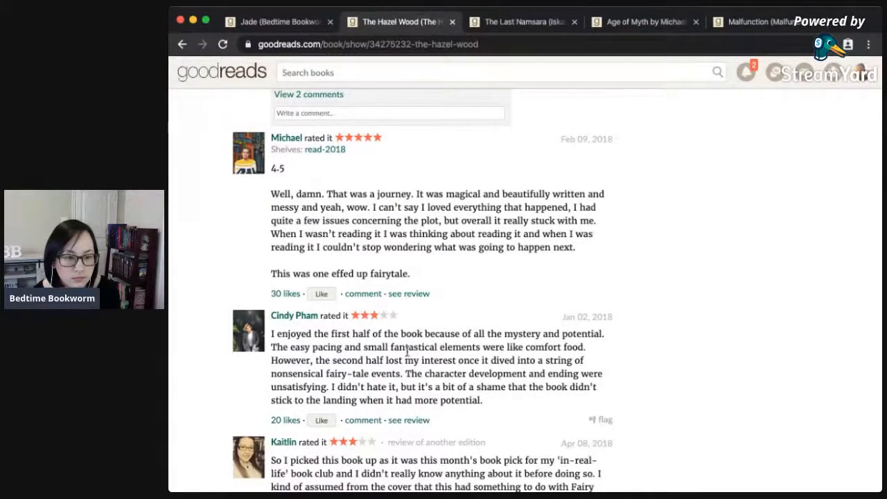
pyautogui.scroll(-2, 511, 369)
# Return to The Hazel Wood's book summary, and close its page to move on to The Last Namsara.
pyautogui.scroll(10, 511, 374)
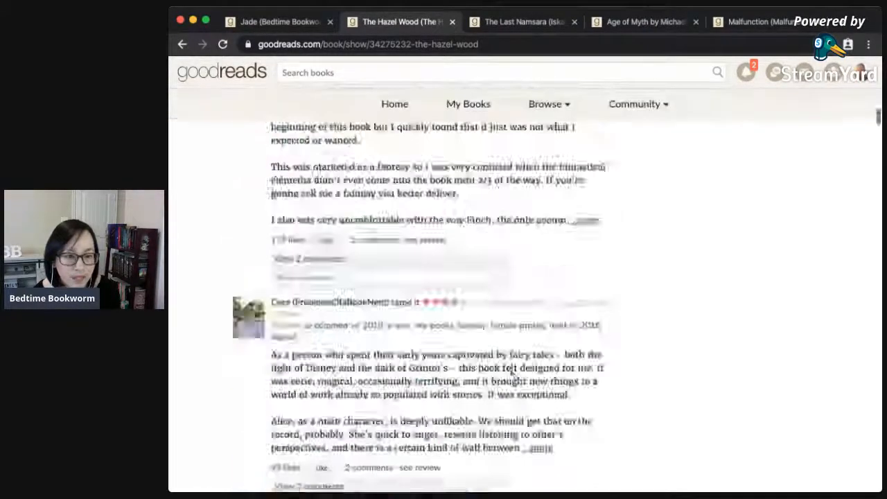
pyautogui.scroll(10, 511, 375)
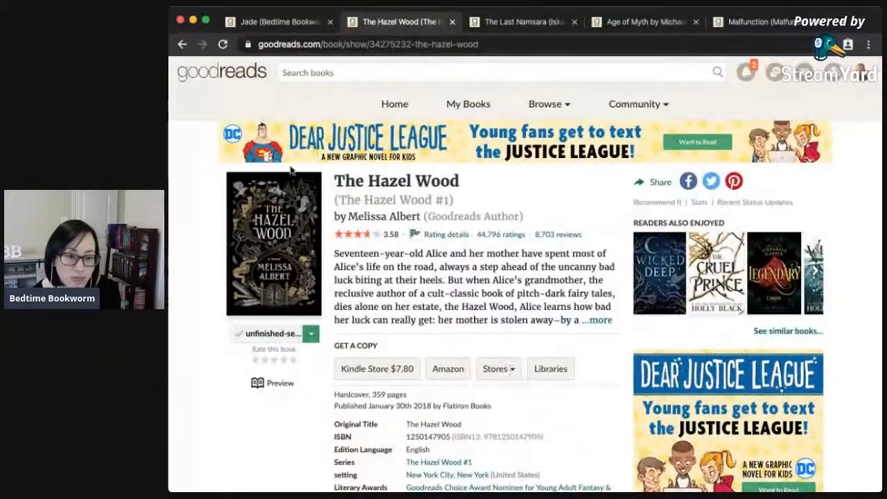
pyautogui.click(452, 21)
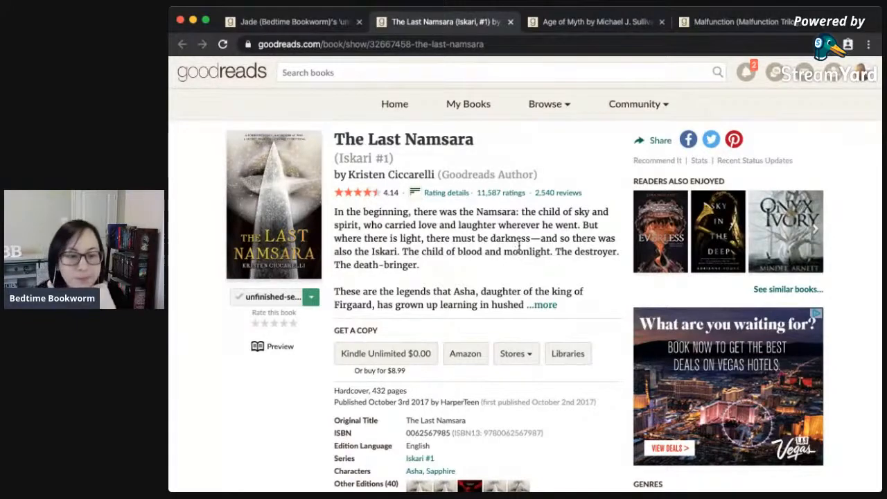
# Check the titles, ratings and publication years in the Iskari series, and return to The Last Namsara's page.
pyautogui.click(377, 158)
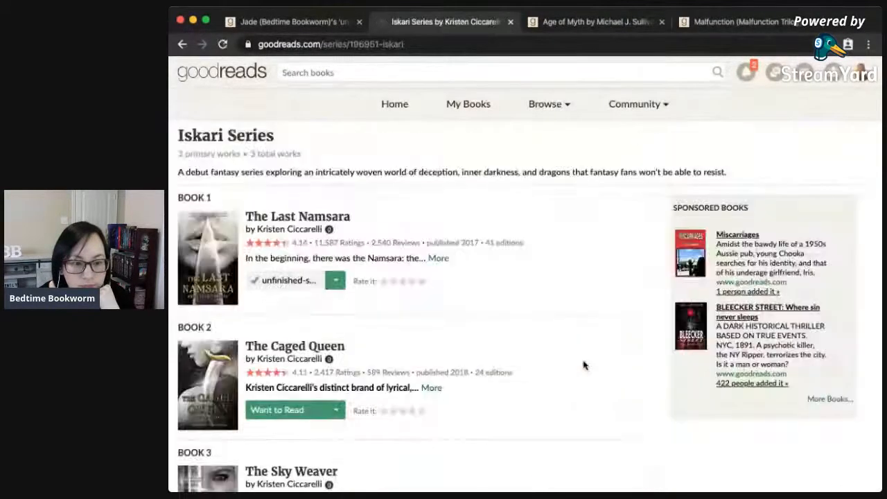
pyautogui.scroll(-3, 504, 399)
pyautogui.scroll(1, 504, 399)
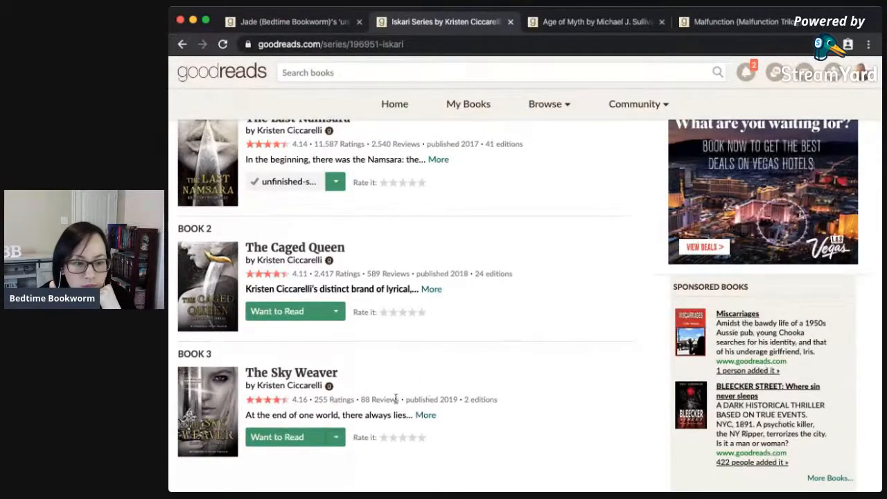
pyautogui.scroll(3, 432, 390)
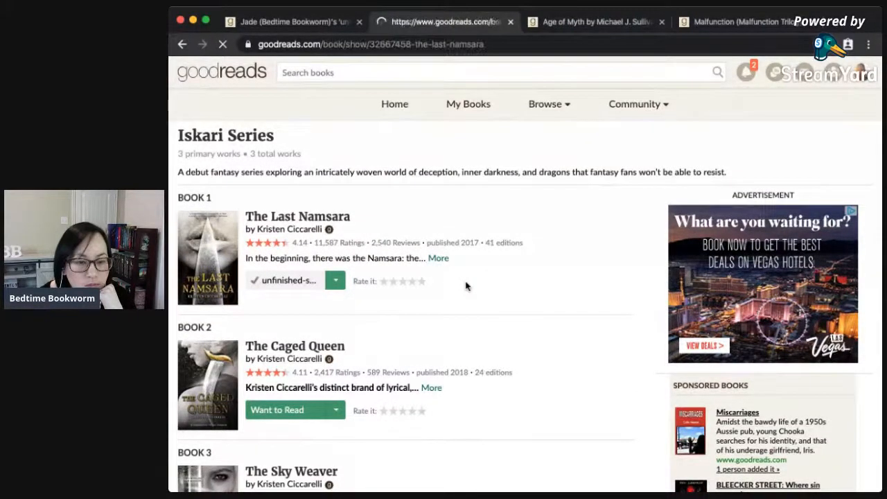
# Examine the edition details, genres and friend reviews of The Last Namsara.
pyautogui.scroll(-3, 416, 386)
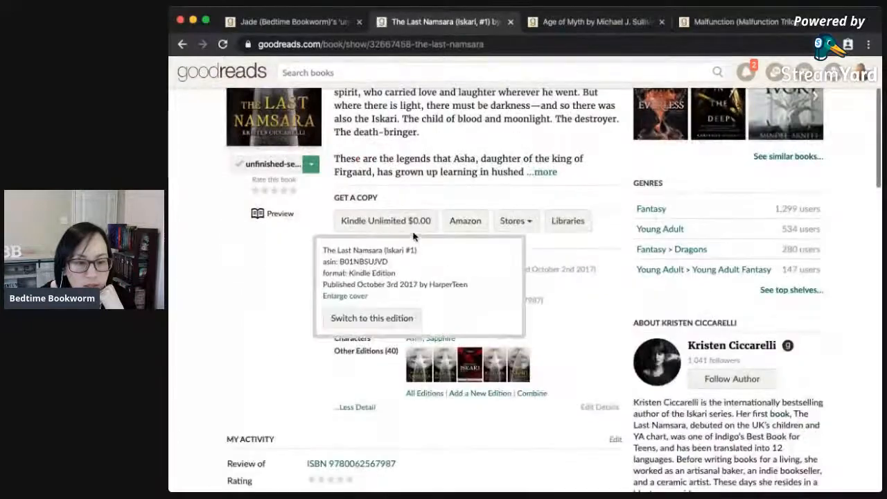
pyautogui.scroll(1, 323, 264)
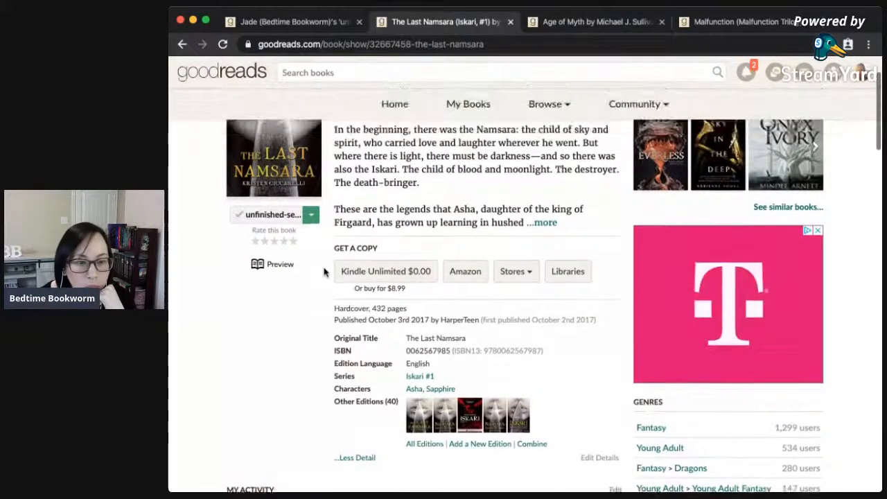
pyautogui.scroll(-3, 555, 233)
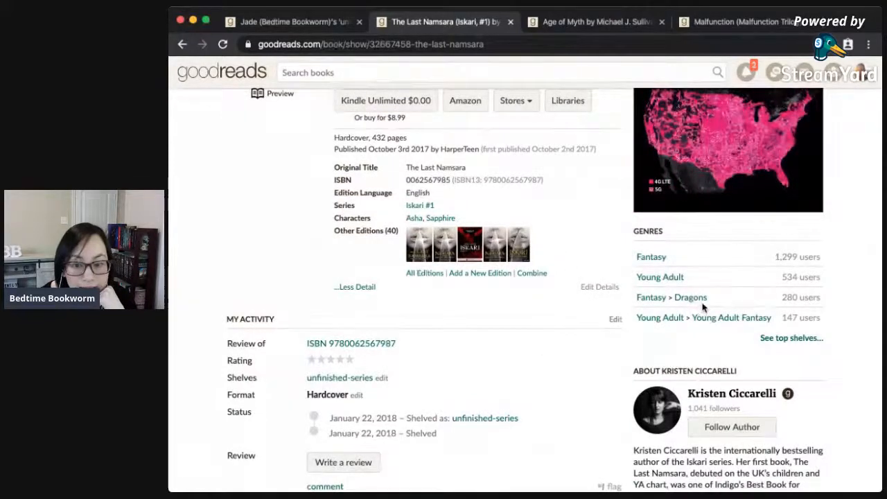
pyautogui.scroll(-4, 575, 371)
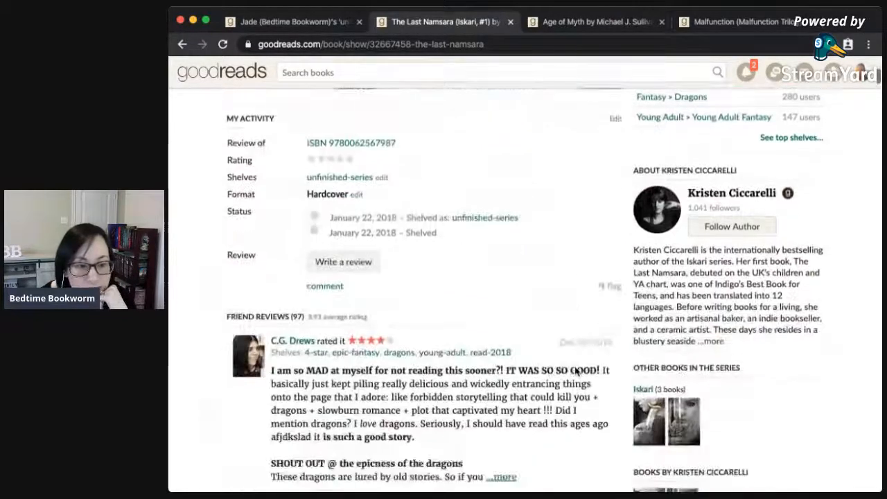
pyautogui.scroll(-5, 478, 416)
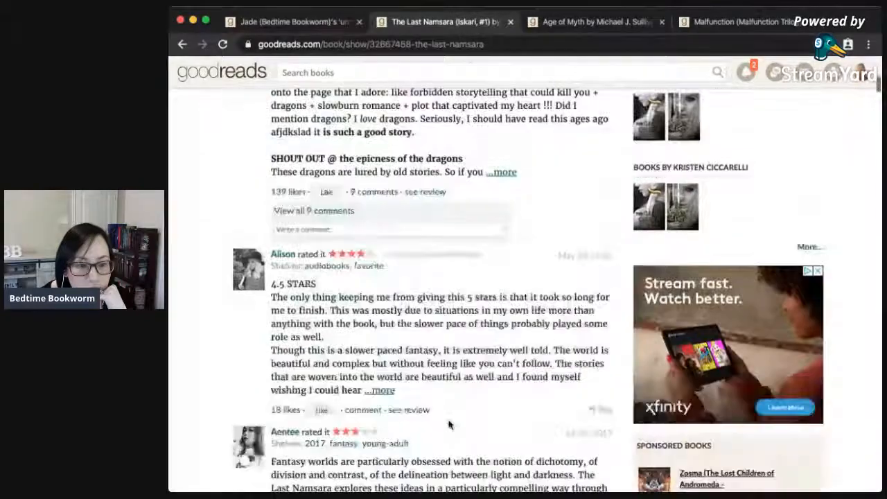
pyautogui.scroll(-6, 448, 425)
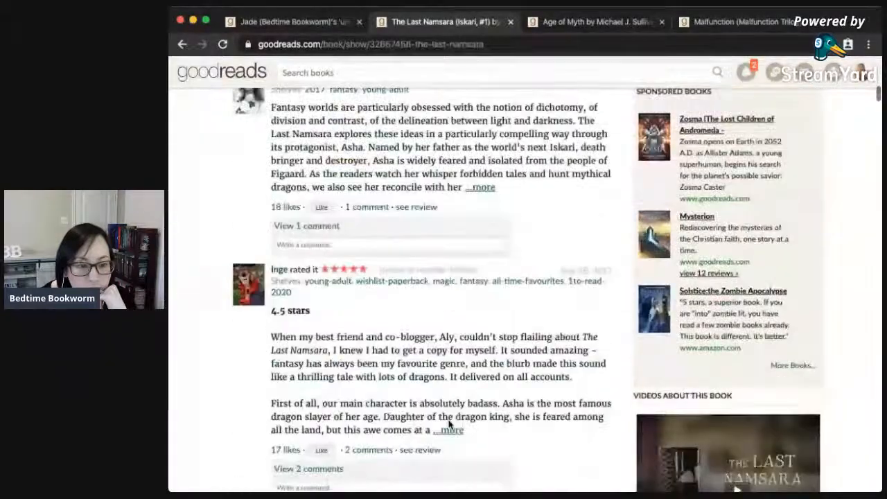
pyautogui.scroll(-6, 448, 423)
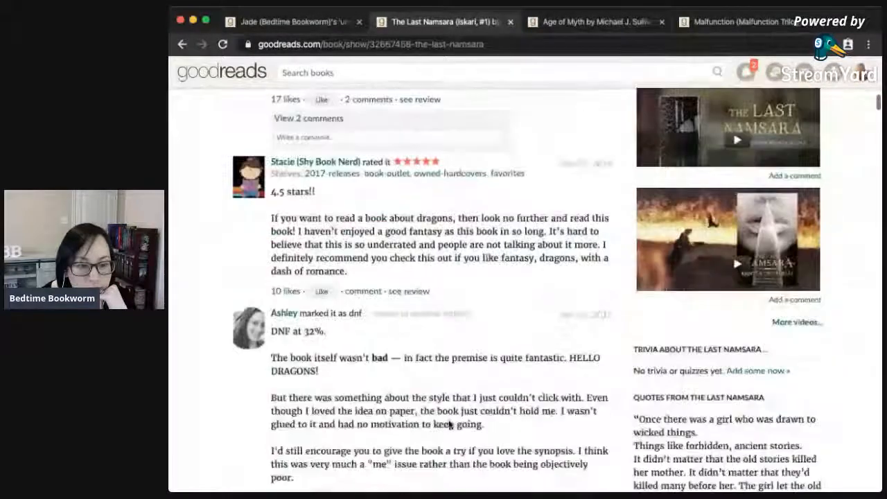
pyautogui.scroll(-7, 448, 425)
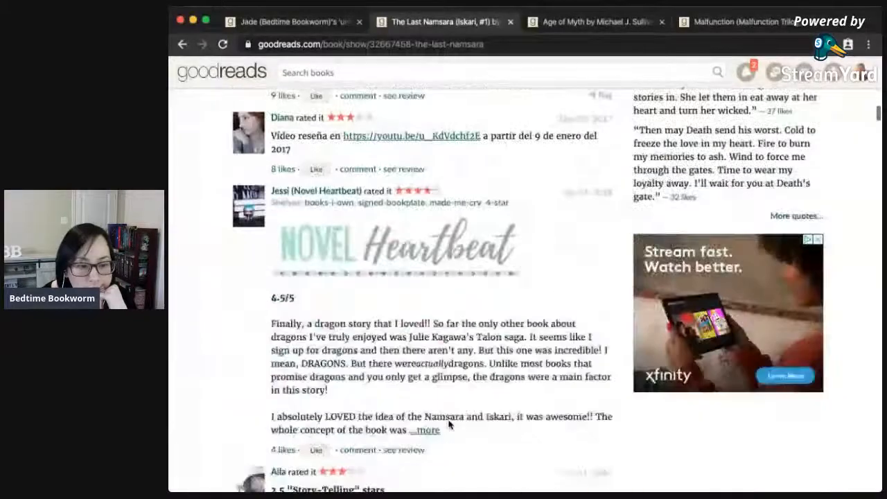
pyautogui.scroll(-6, 449, 424)
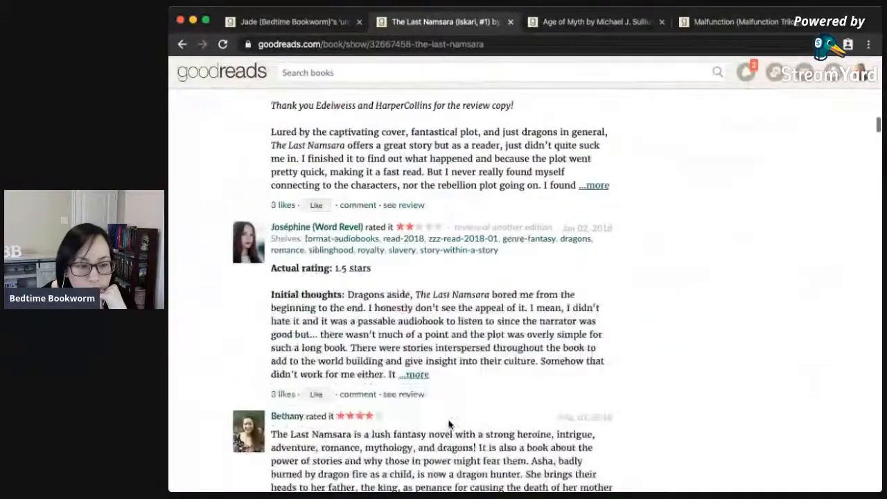
pyautogui.scroll(-3, 449, 421)
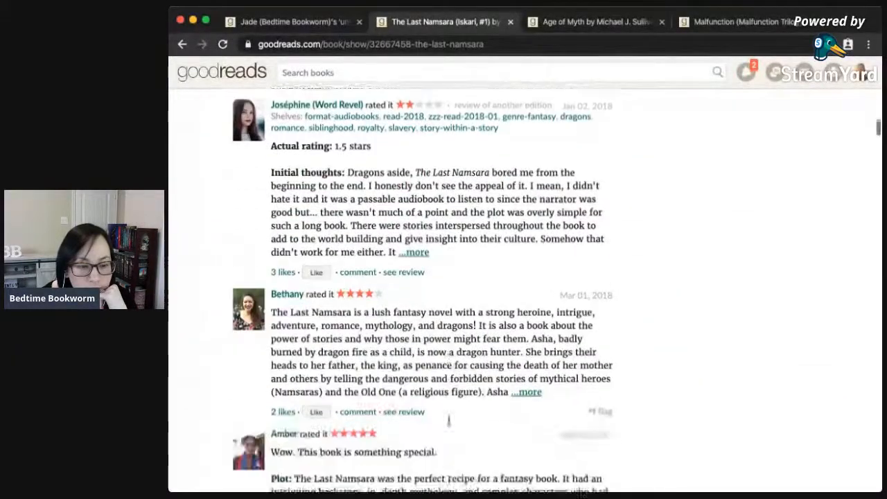
pyautogui.scroll(-2, 448, 420)
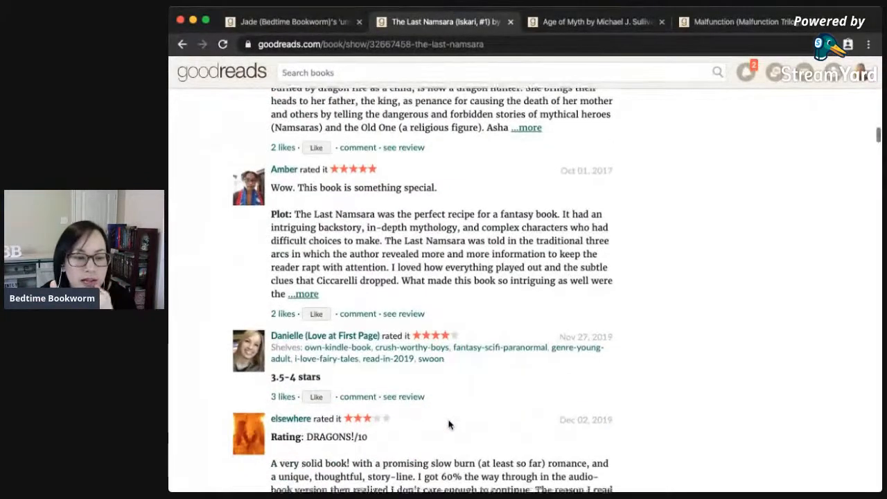
# Read the remaining friend reviews of The Last Namsara and move the book to the tbr-probably shelf.
pyautogui.scroll(-3, 448, 425)
pyautogui.scroll(-6, 449, 424)
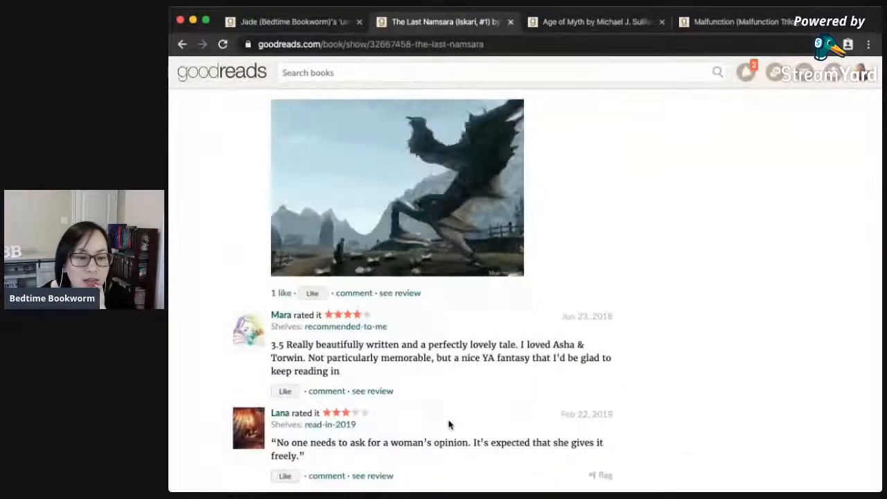
pyautogui.scroll(20, 448, 424)
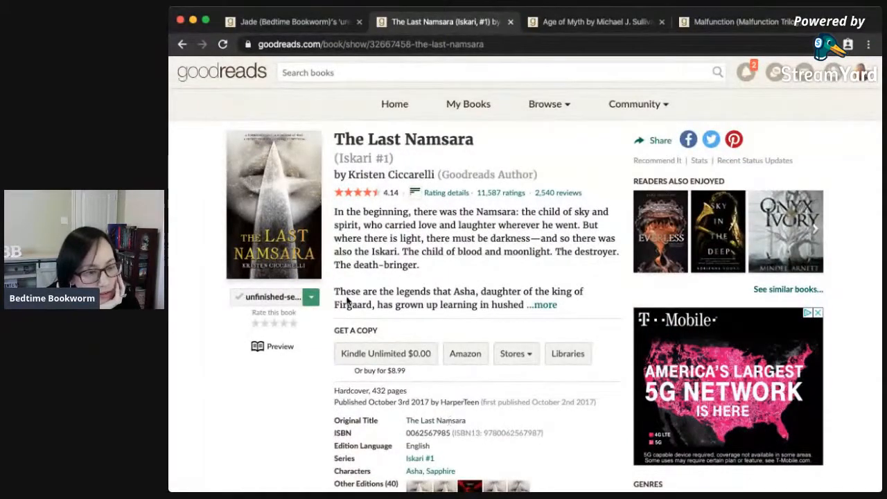
pyautogui.click(311, 296)
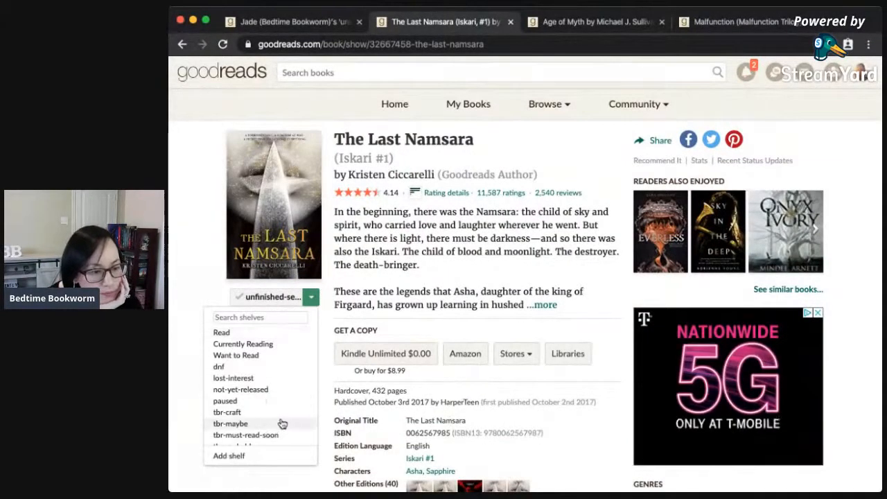
pyautogui.scroll(-3, 280, 409)
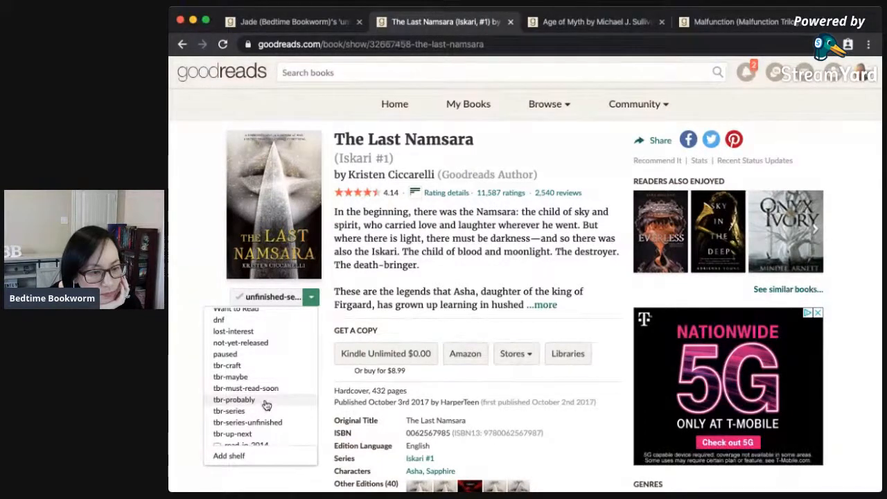
pyautogui.click(266, 402)
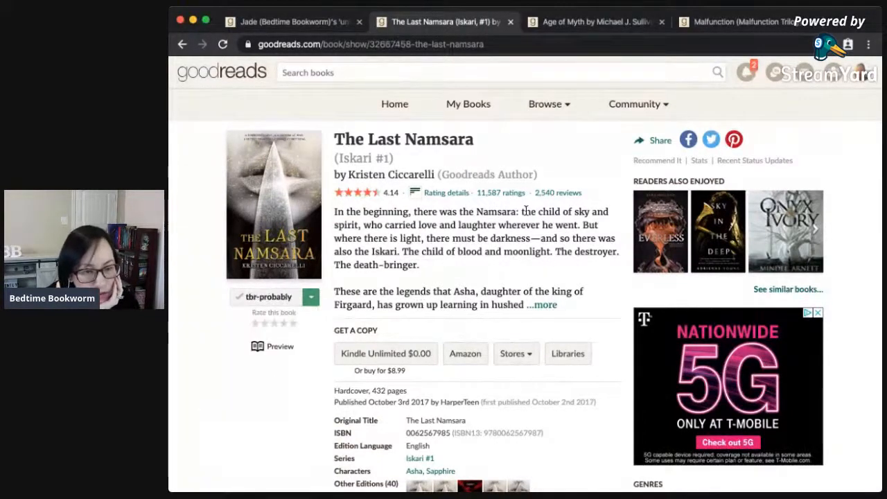
# Add The Last Namsara to the mostly-5-stars and kindle-unlimited shelves.
pyautogui.click(311, 297)
pyautogui.scroll(-5, 278, 369)
pyautogui.scroll(-4, 278, 370)
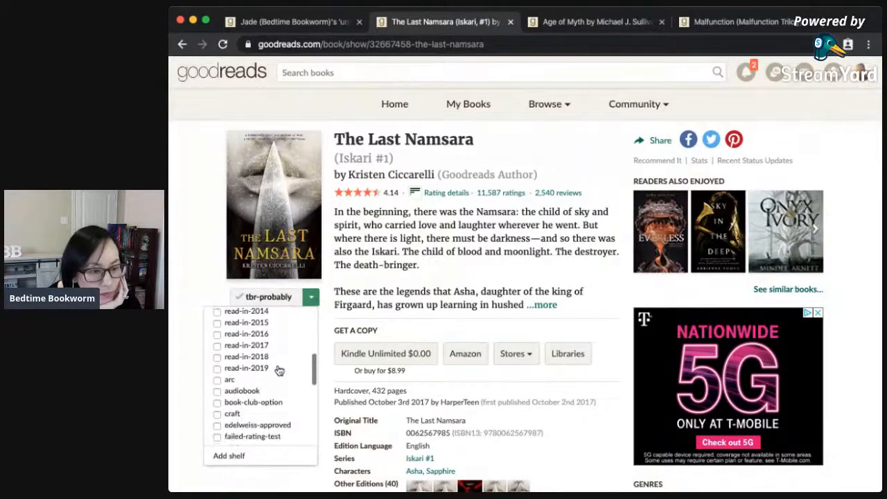
pyautogui.click(281, 400)
pyautogui.scroll(-3, 281, 405)
pyautogui.scroll(-3, 280, 409)
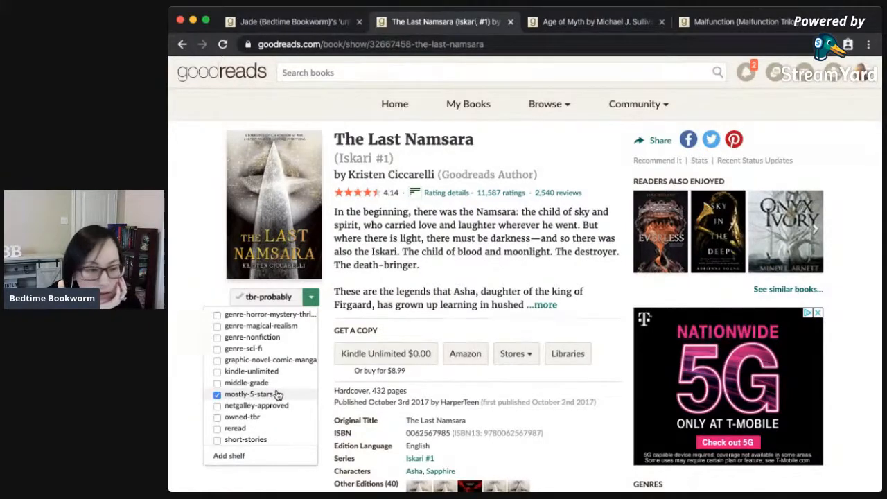
pyautogui.click(253, 371)
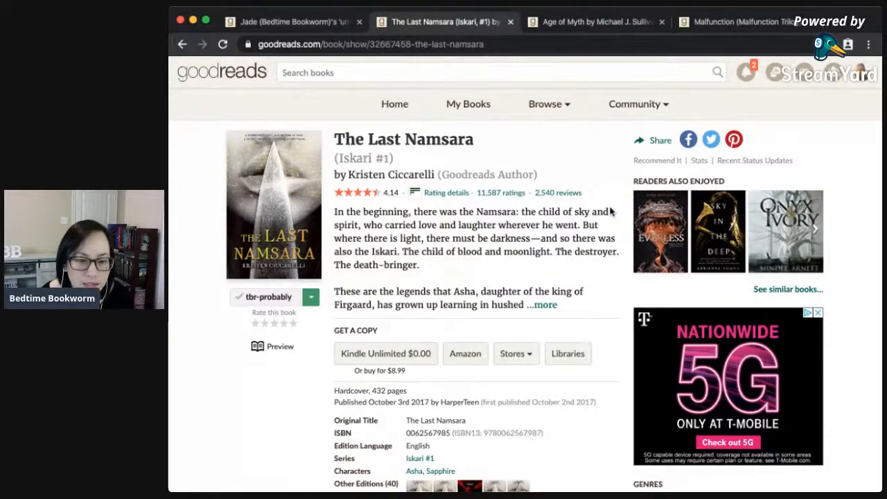
# Read the full summary of The Last Namsara, then move the book to the tbr-series shelf and close its page.
pyautogui.click(540, 306)
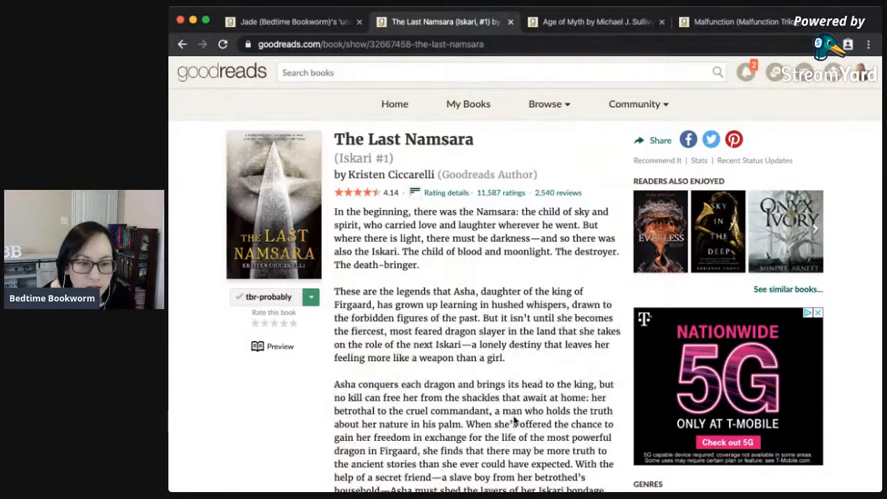
pyautogui.scroll(-1, 530, 421)
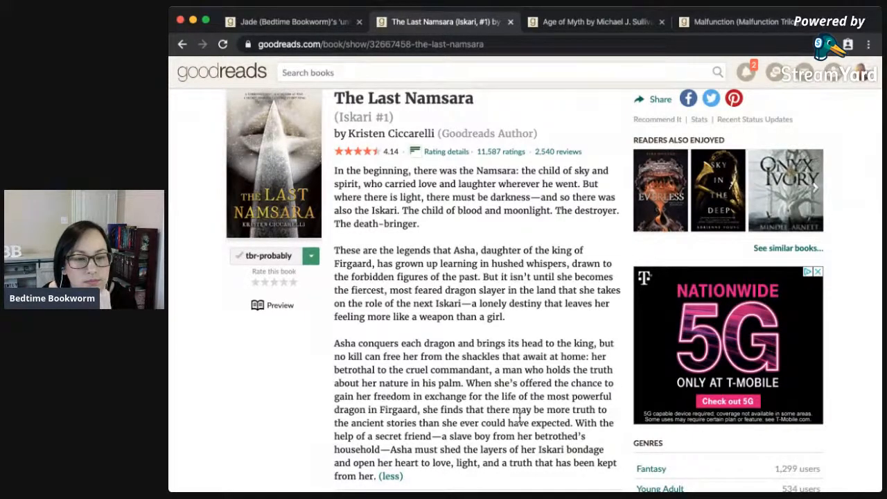
pyautogui.click(311, 255)
pyautogui.scroll(5, 263, 367)
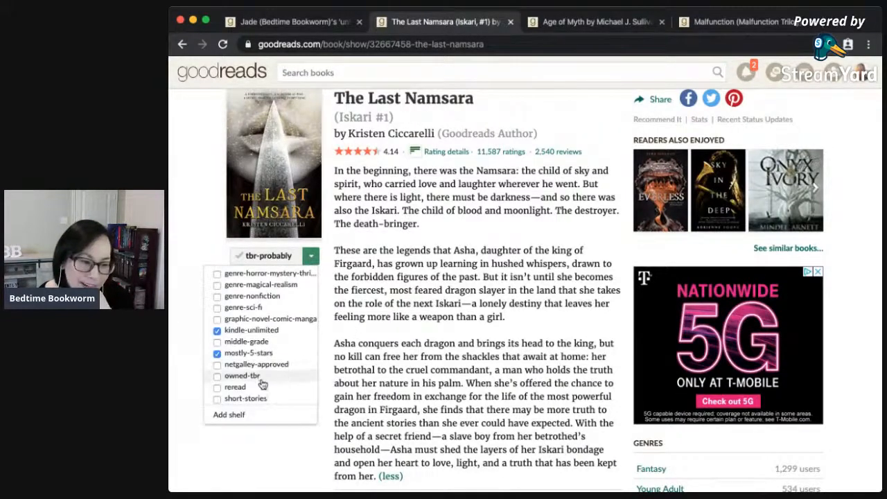
pyautogui.scroll(5, 264, 369)
pyautogui.scroll(-2, 263, 369)
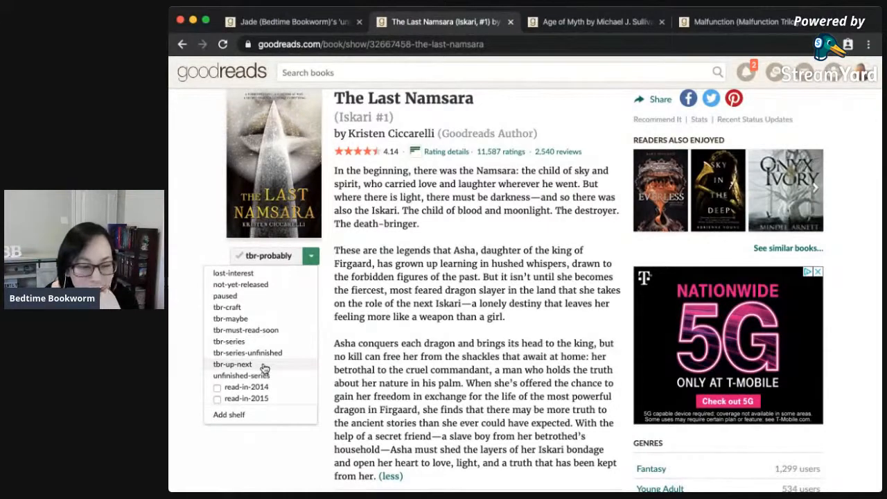
pyautogui.click(222, 341)
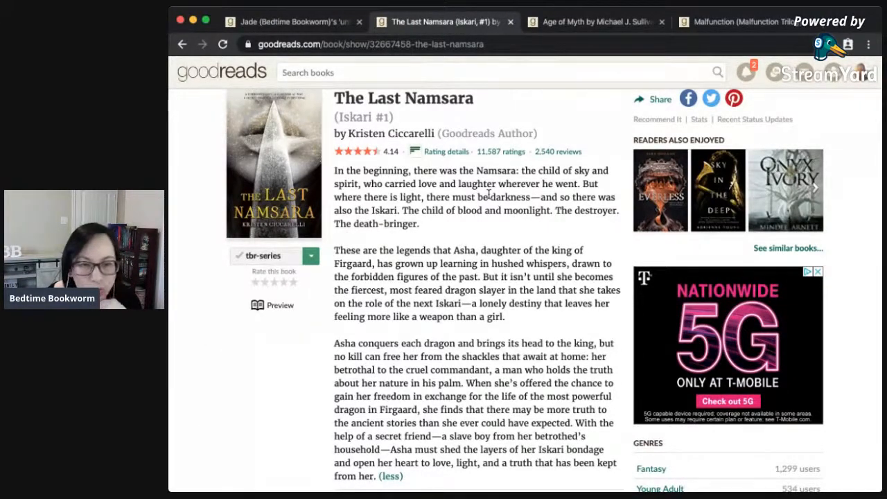
pyautogui.click(509, 23)
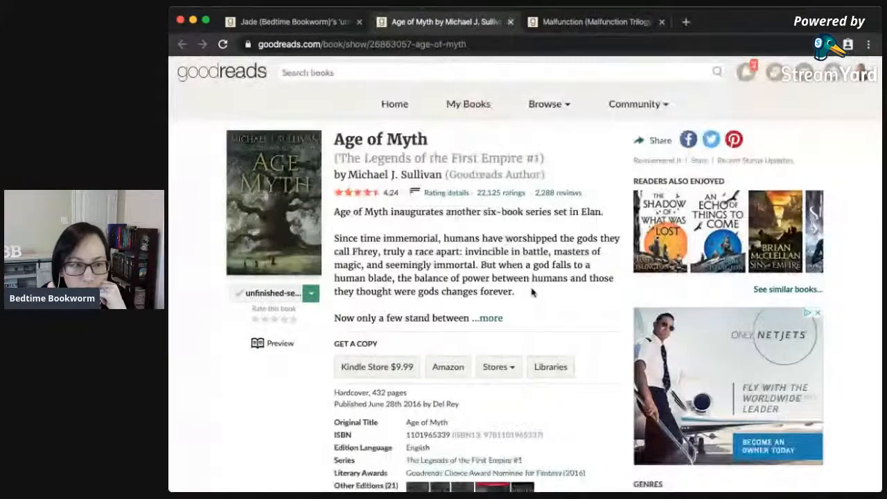
# Check the books in The Legends of the First Empire series and move Age of Myth to the tbr-series-unfinished shelf.
pyautogui.click(492, 165)
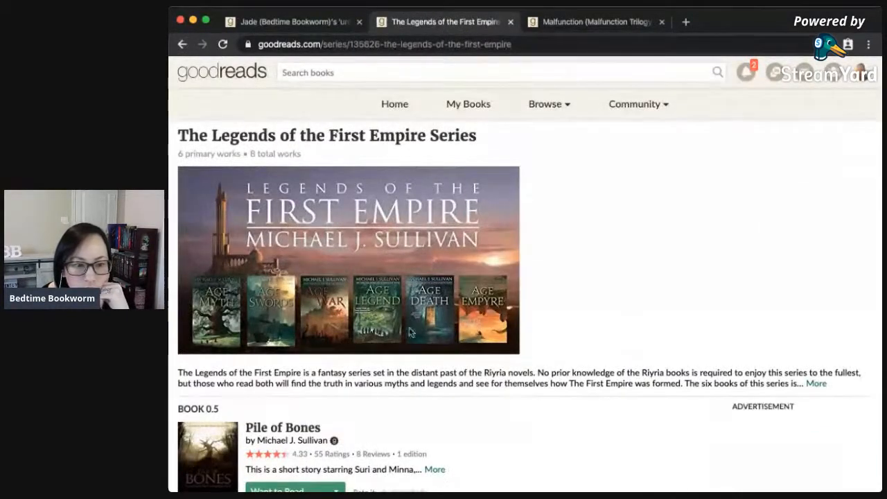
pyautogui.scroll(-5, 386, 318)
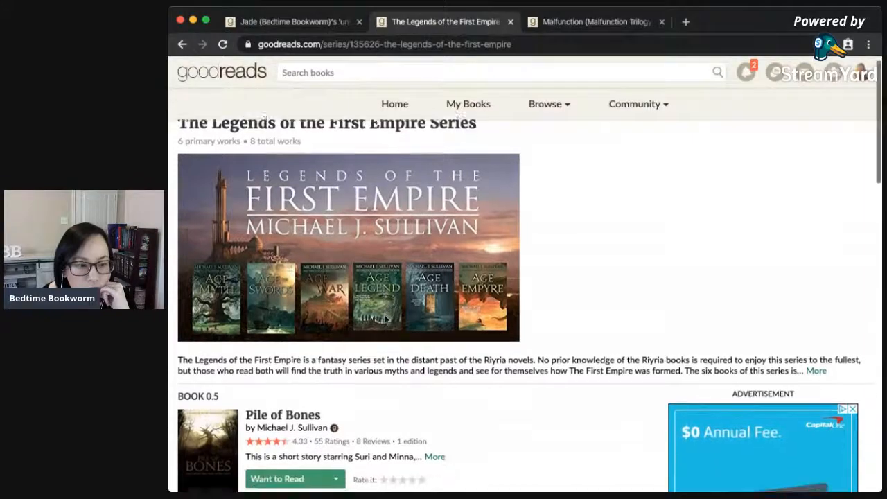
pyautogui.scroll(-10, 386, 319)
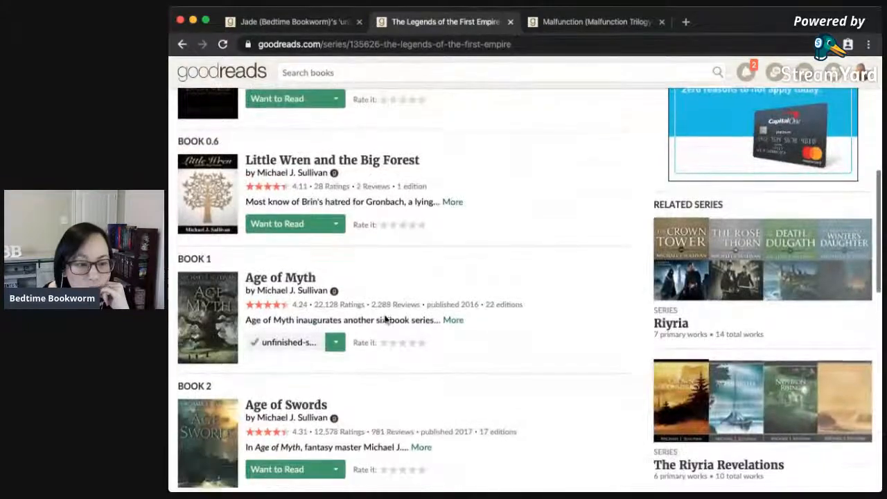
pyautogui.scroll(7, 384, 319)
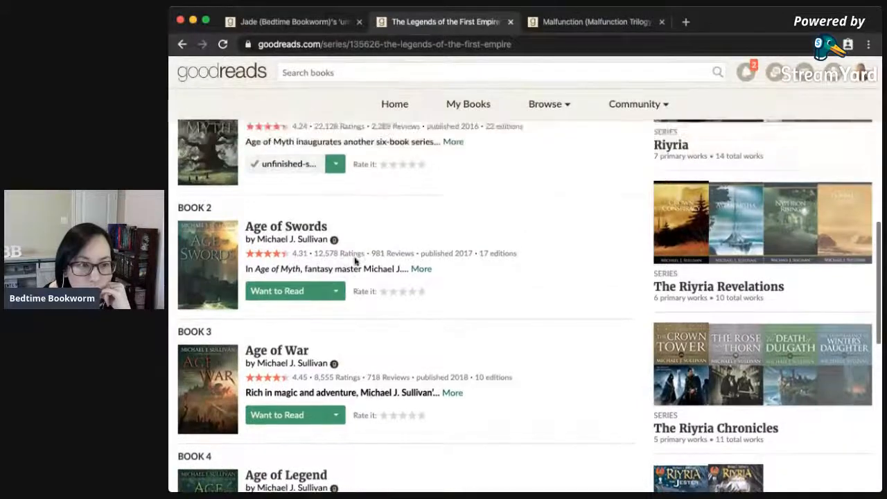
pyautogui.click(336, 165)
pyautogui.scroll(-1, 307, 255)
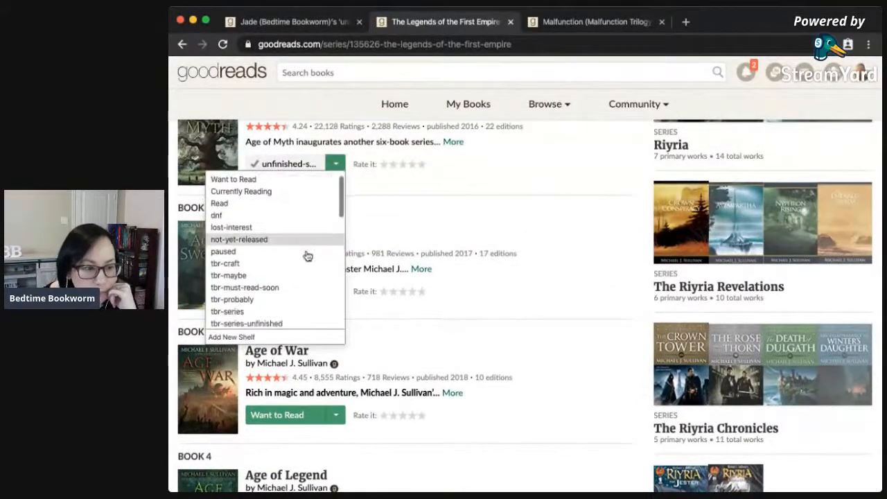
pyautogui.click(298, 324)
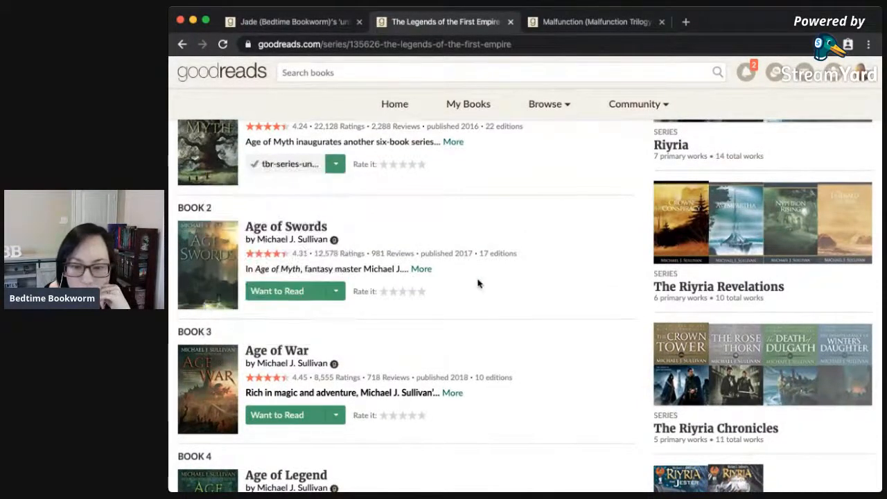
# Open the related Riyria series from The Legends of the First Empire and look through its list of books.
pyautogui.scroll(-3, 477, 283)
pyautogui.scroll(2, 477, 282)
pyautogui.scroll(5, 477, 283)
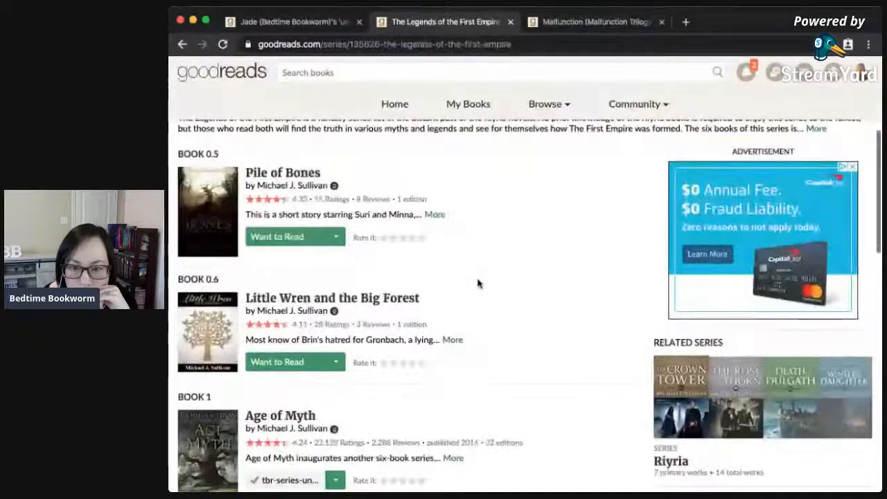
pyautogui.scroll(-1, 477, 282)
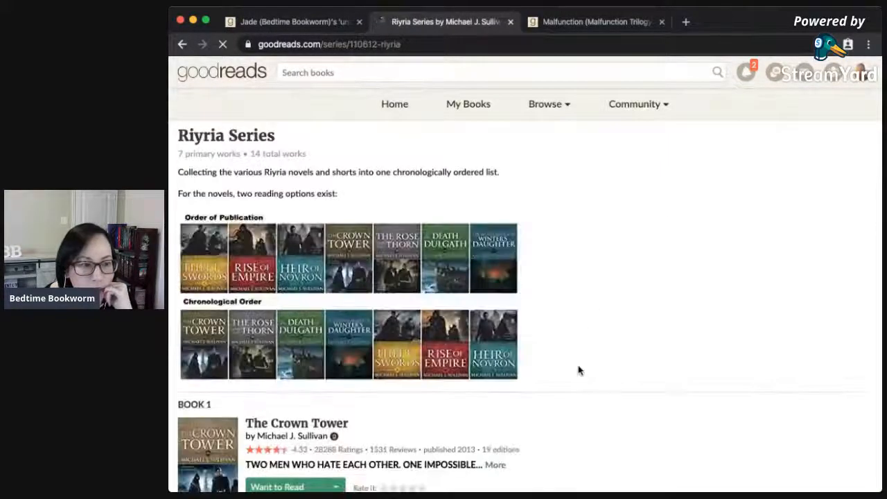
pyautogui.scroll(-2, 559, 443)
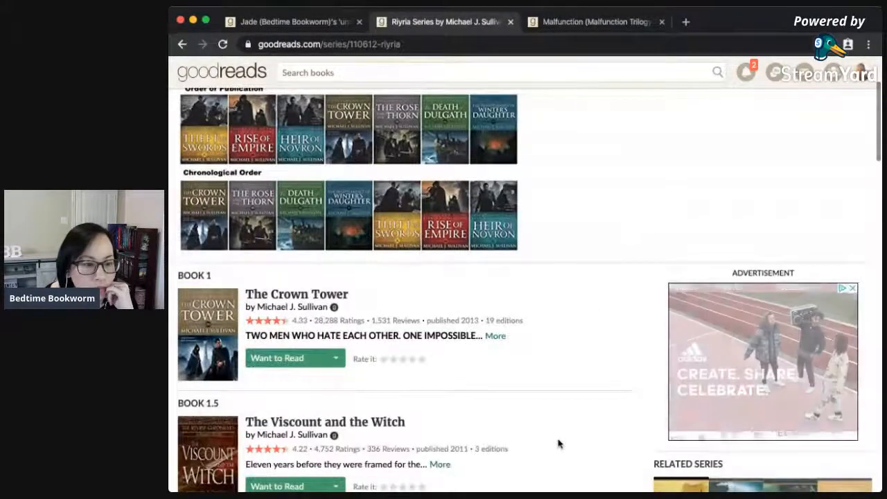
pyautogui.scroll(-4, 558, 443)
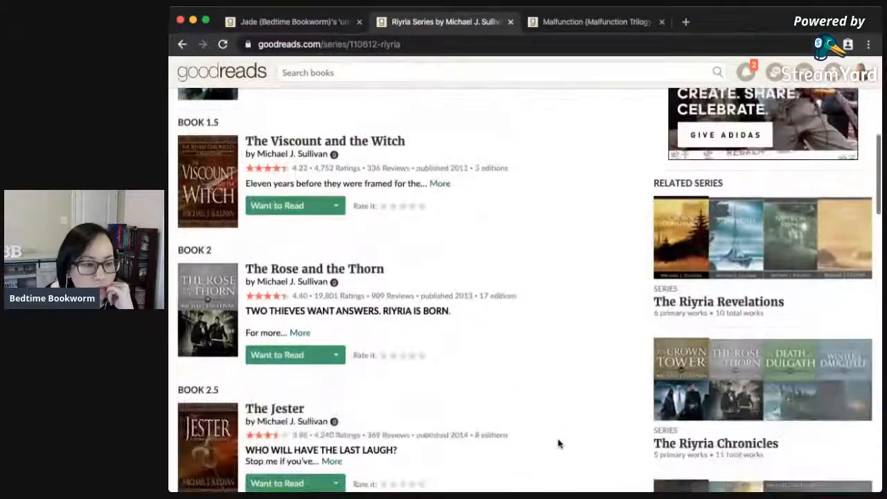
pyautogui.scroll(-7, 558, 443)
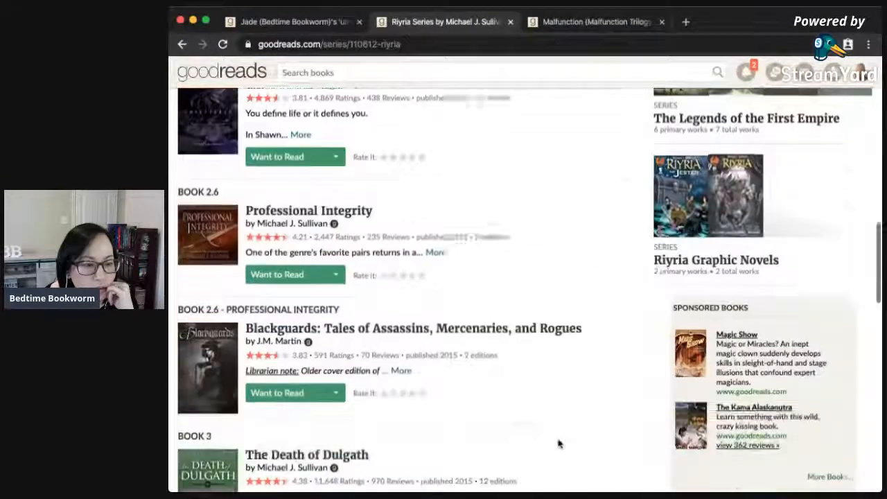
pyautogui.scroll(-7, 558, 443)
pyautogui.scroll(-2, 559, 444)
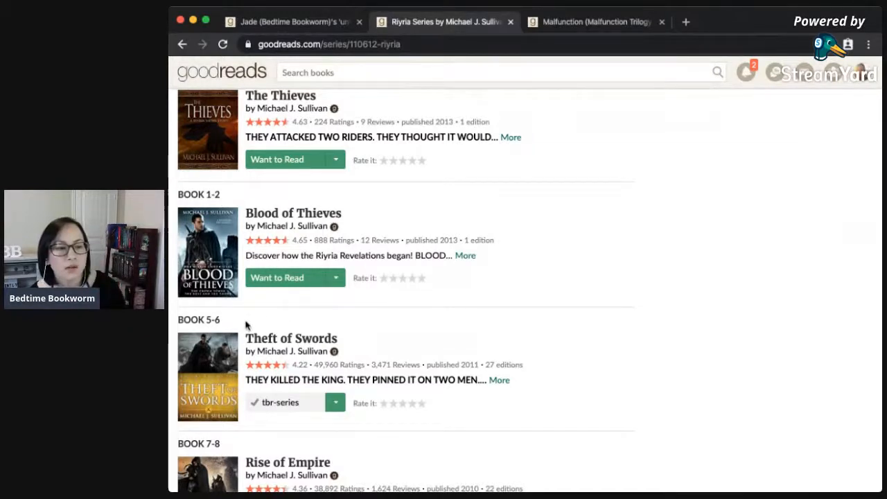
# Examine the series numbering of Theft of Swords and the publication years of the Riyria volumes that follow it.
pyautogui.moveTo(246, 325); pyautogui.dragTo(175, 323)
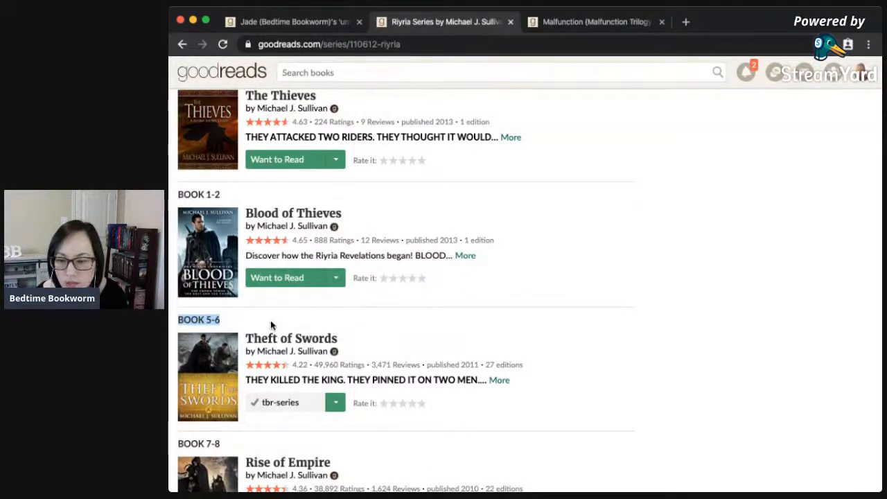
pyautogui.click(388, 323)
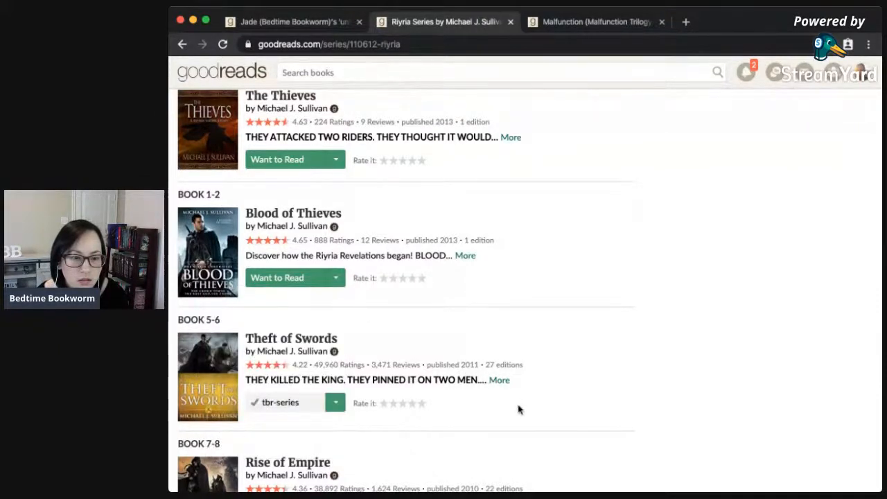
pyautogui.scroll(-3, 520, 409)
pyautogui.scroll(-3, 518, 410)
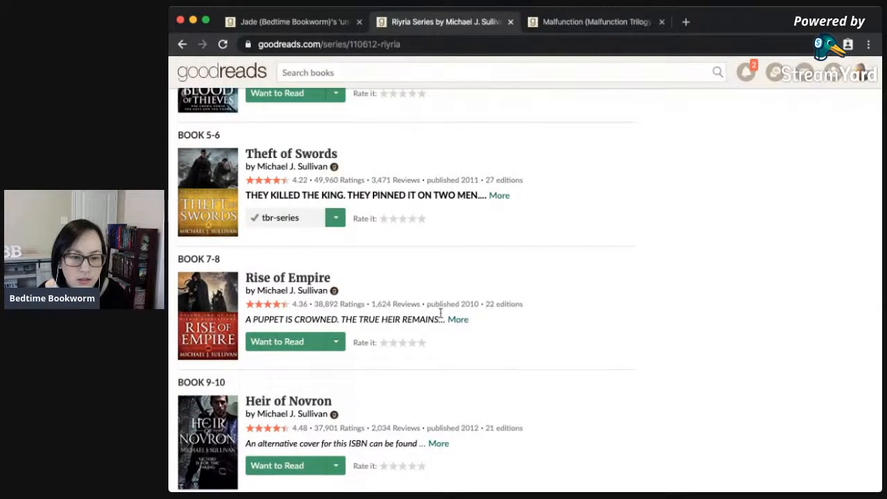
pyautogui.moveTo(483, 305); pyautogui.dragTo(418, 299)
pyautogui.click(570, 322)
pyautogui.scroll(-2, 586, 376)
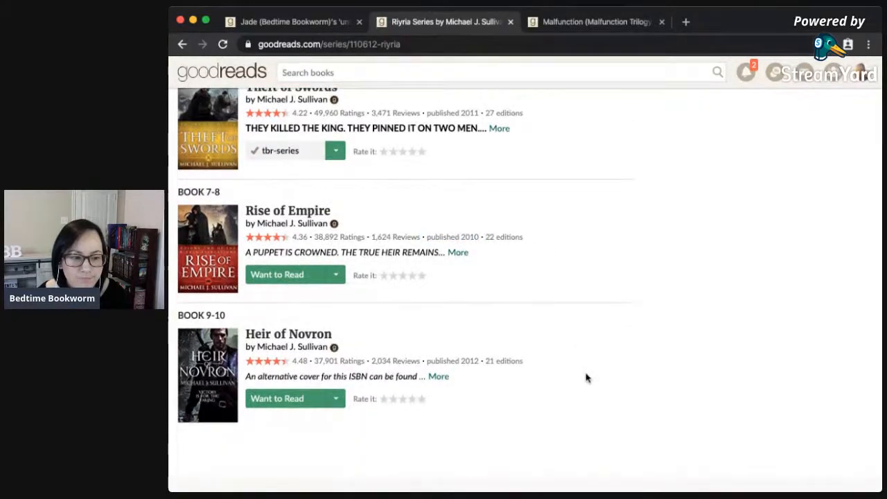
# Review the Riyria list back from Theft of Swords and compare the series' publication and chronological reading orders.
pyautogui.scroll(4, 586, 378)
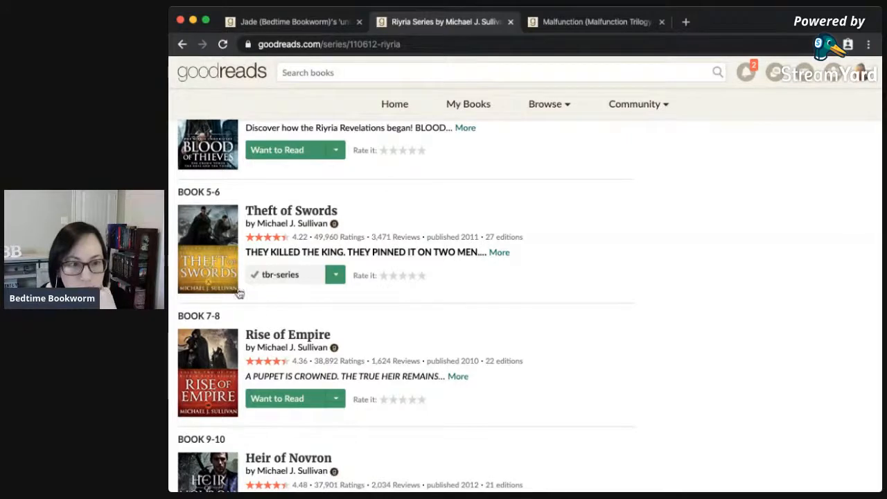
pyautogui.scroll(3, 420, 332)
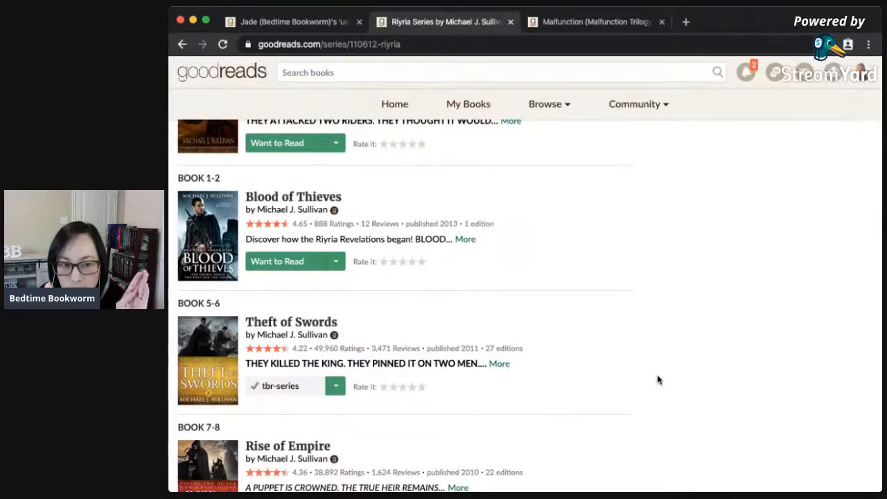
pyautogui.scroll(6, 658, 379)
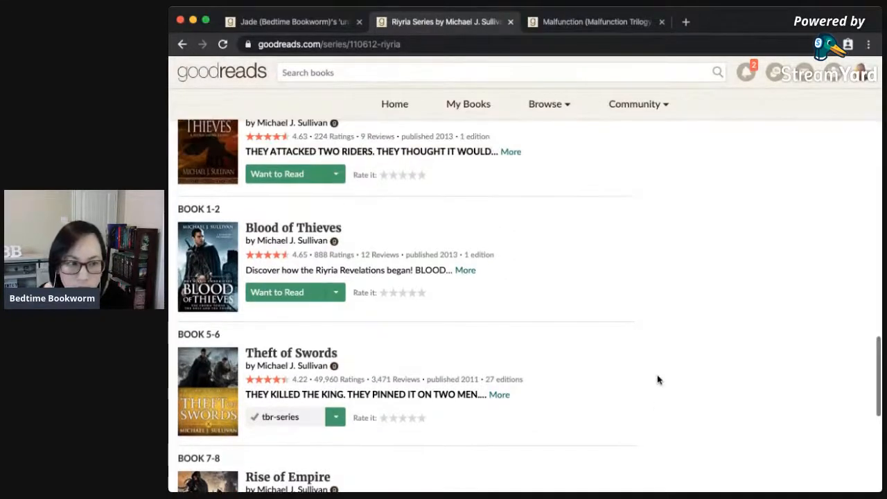
pyautogui.scroll(12, 658, 379)
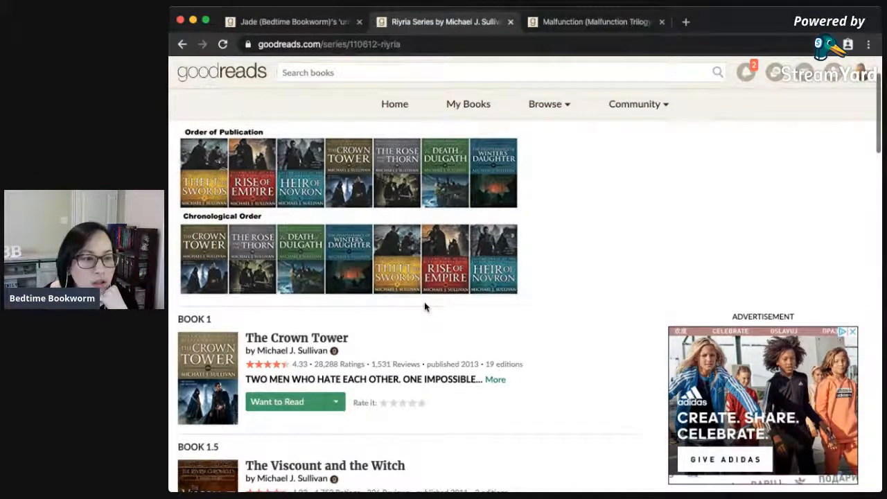
pyautogui.scroll(3, 424, 307)
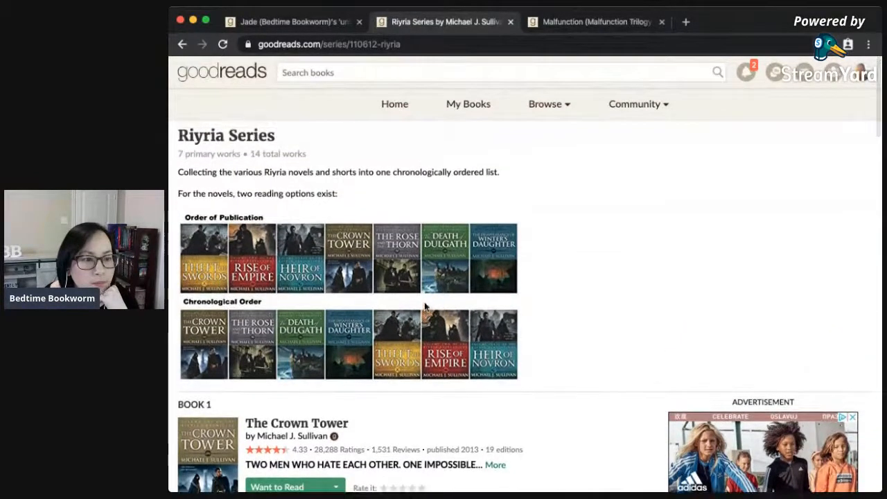
# Review the Riyria reading options and look through the full list of books down to Heir of Novron.
pyautogui.tripleClick(343, 196)
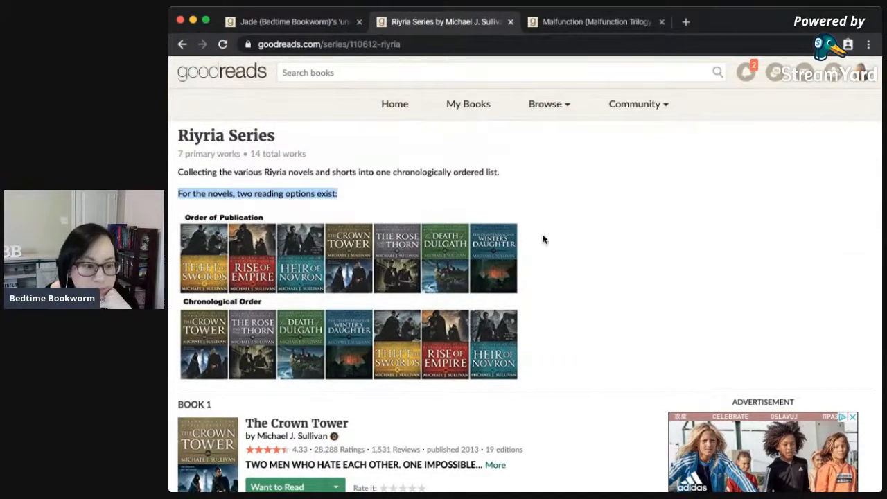
pyautogui.click(566, 246)
pyautogui.scroll(-1, 569, 334)
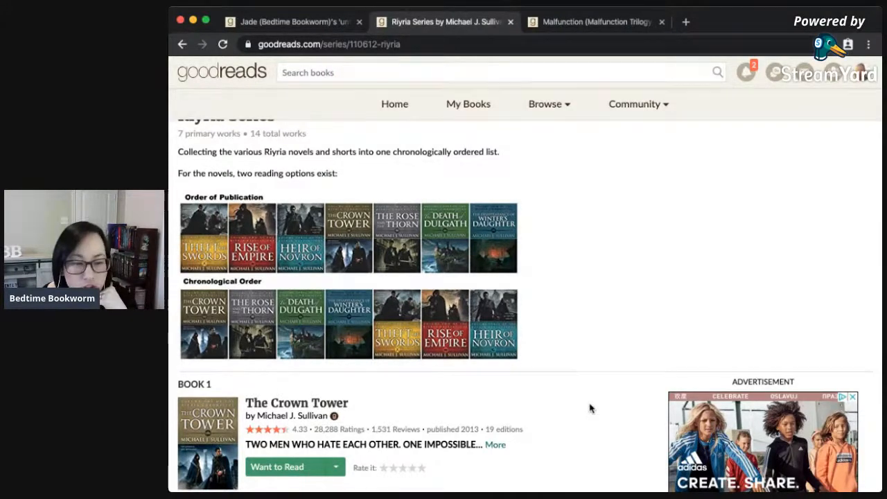
pyautogui.scroll(-1, 589, 408)
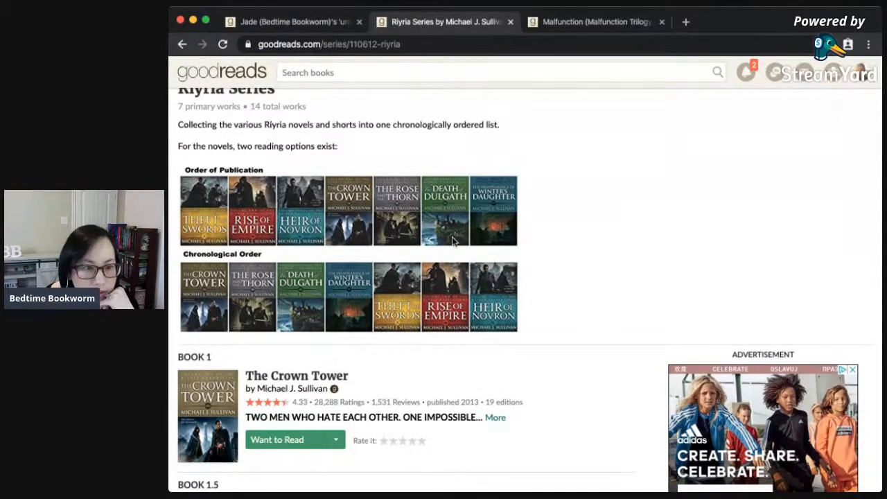
pyautogui.scroll(-5, 584, 362)
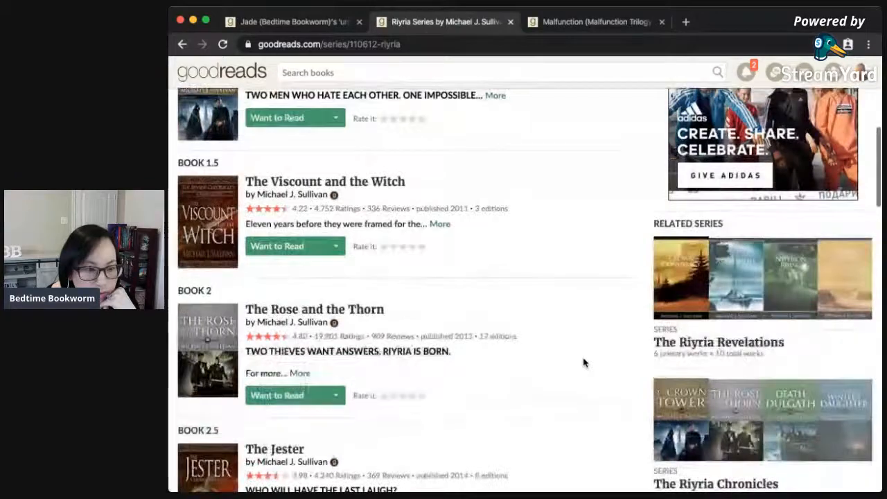
pyautogui.scroll(-7, 578, 424)
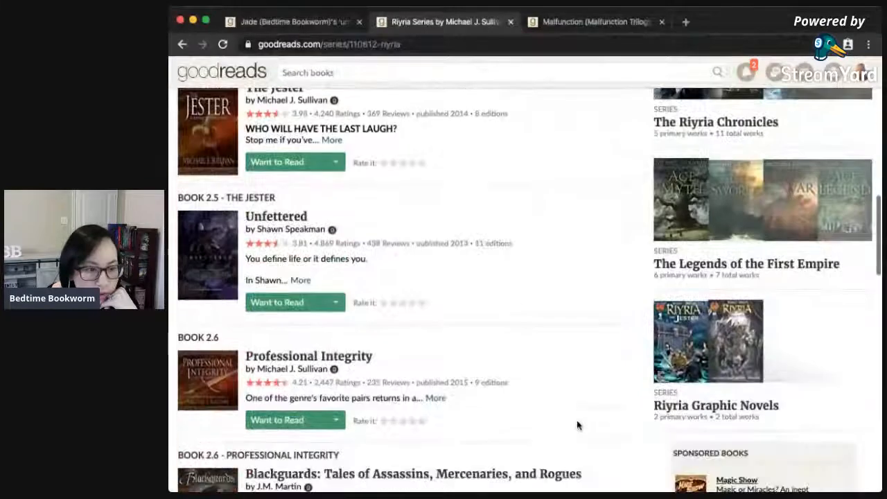
pyautogui.scroll(-6, 577, 425)
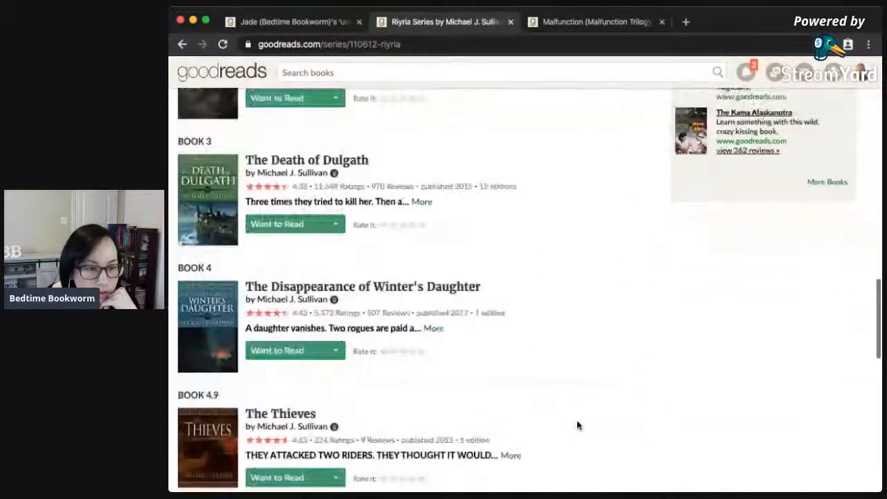
pyautogui.scroll(-6, 577, 425)
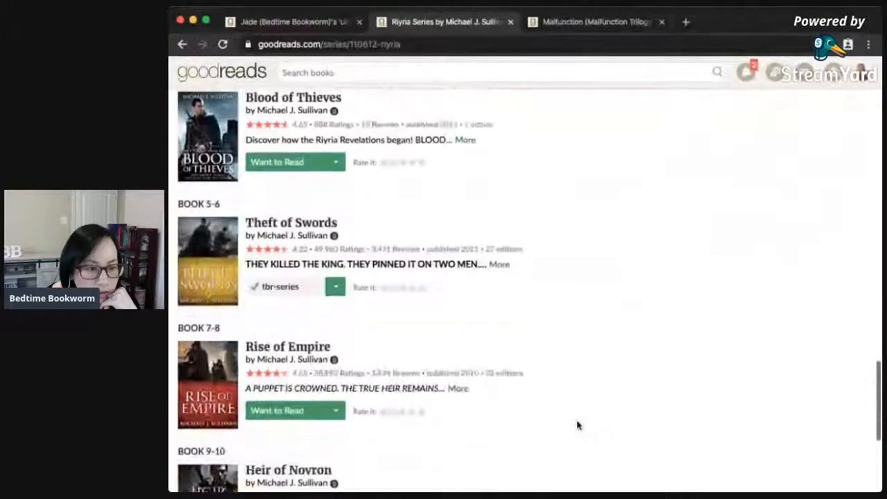
pyautogui.scroll(-4, 576, 424)
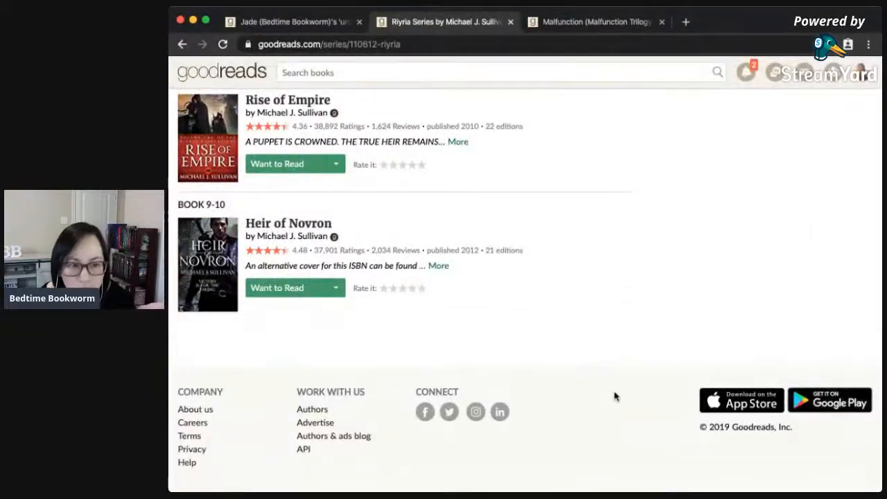
# Recheck the position of Theft of Swords in the Riyria list against the two reading orders and close the series page.
pyautogui.scroll(1, 613, 395)
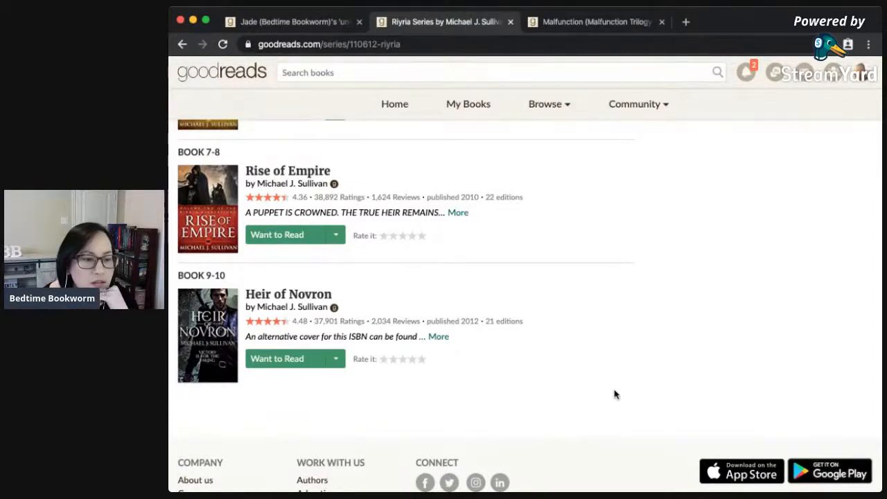
pyautogui.scroll(5, 614, 394)
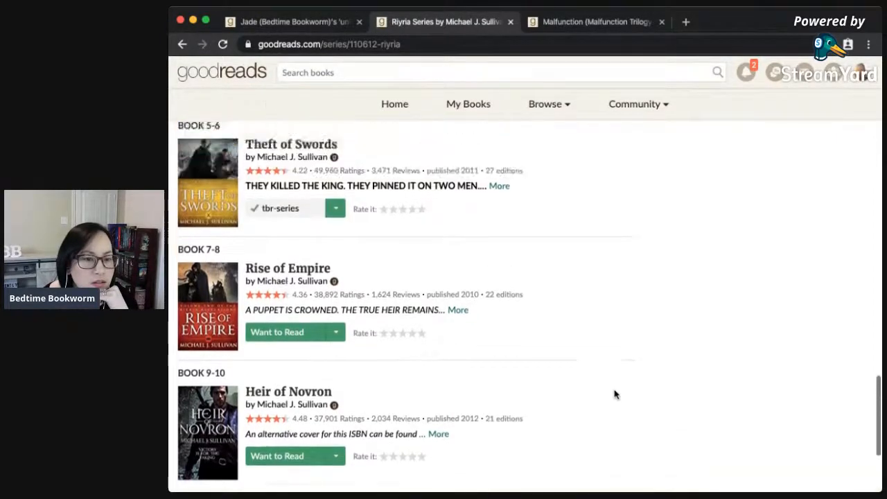
pyautogui.scroll(2, 613, 394)
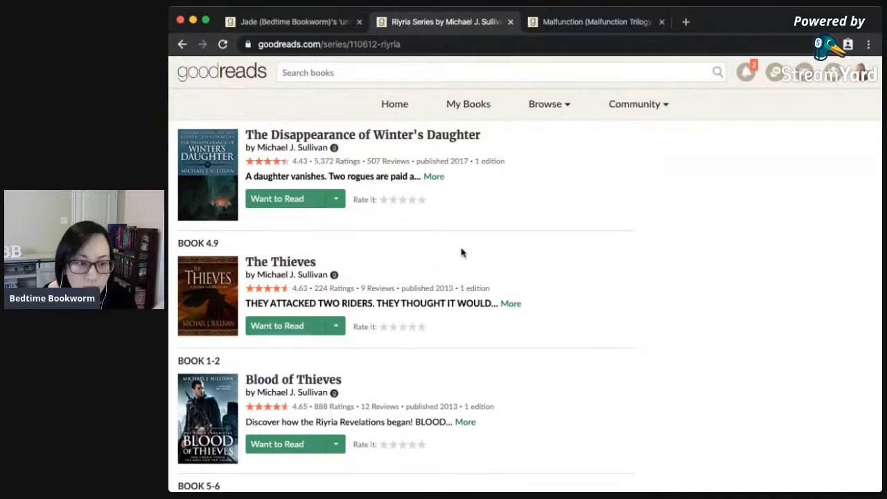
pyautogui.scroll(-3, 472, 309)
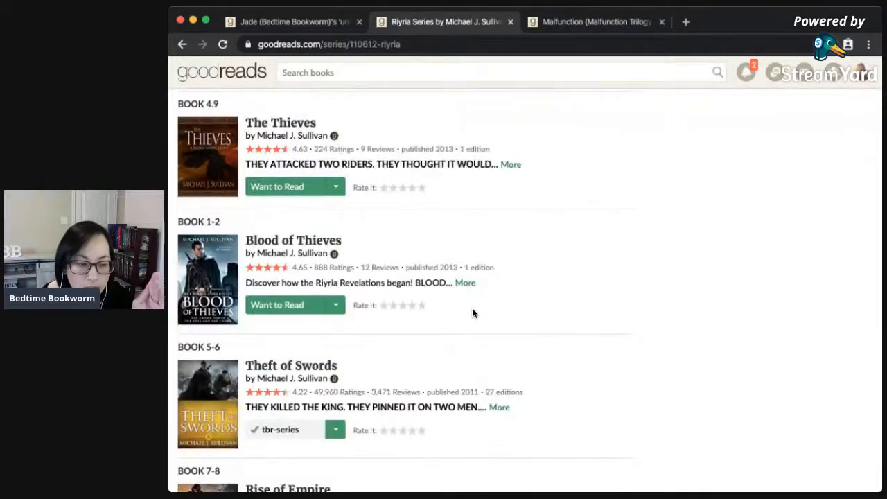
pyautogui.scroll(-1, 472, 313)
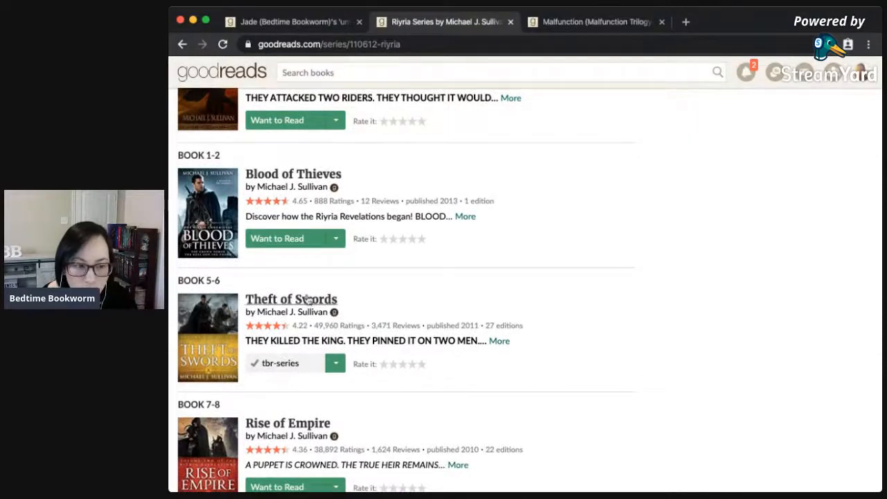
pyautogui.scroll(1, 442, 319)
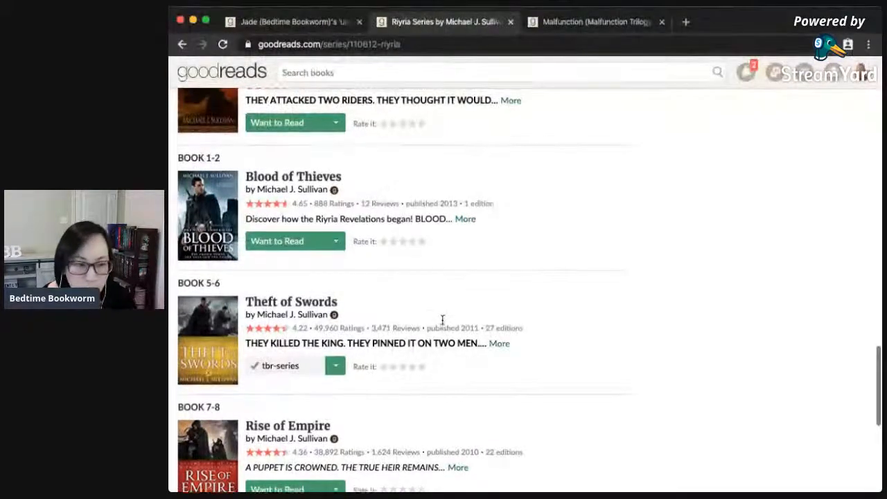
pyautogui.scroll(15, 442, 323)
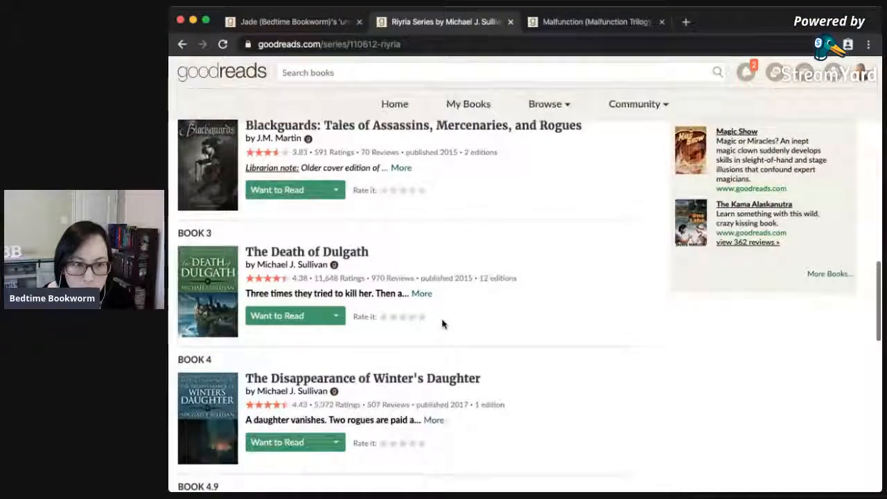
pyautogui.scroll(3, 442, 323)
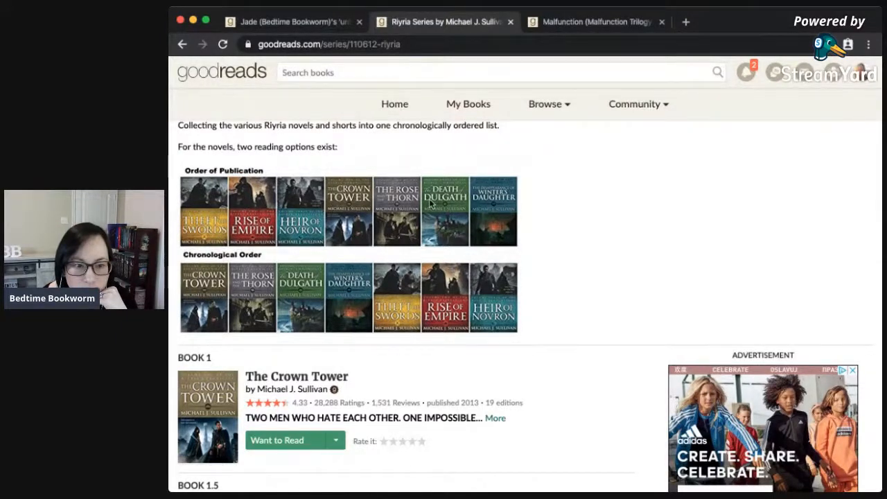
pyautogui.scroll(1, 577, 228)
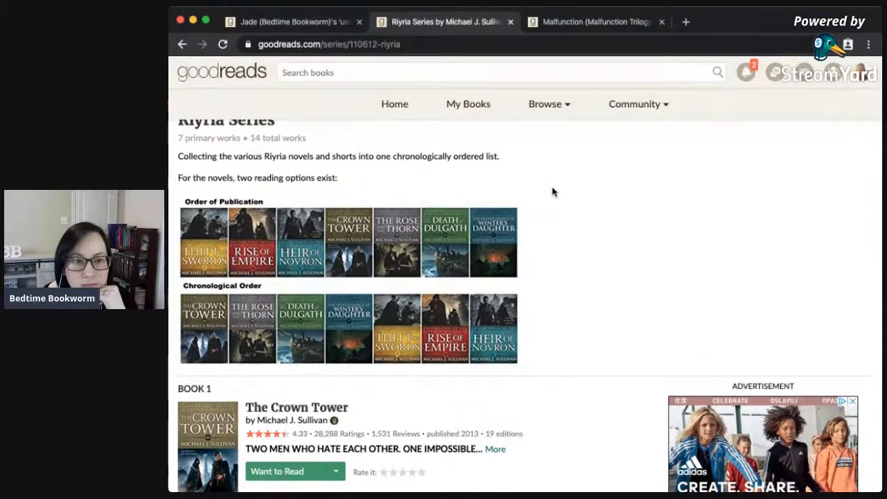
pyautogui.click(510, 22)
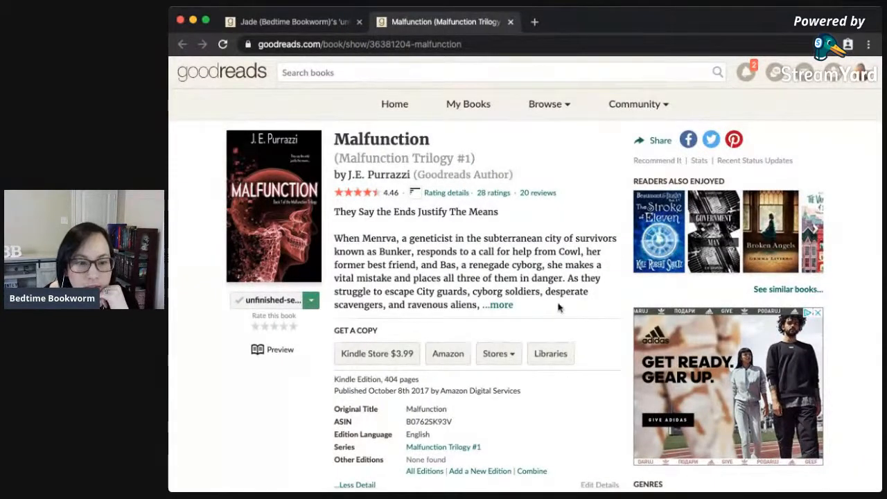
# Read the description of Malfunction and examine its friend and community reviews.
pyautogui.doubleClick(436, 238)
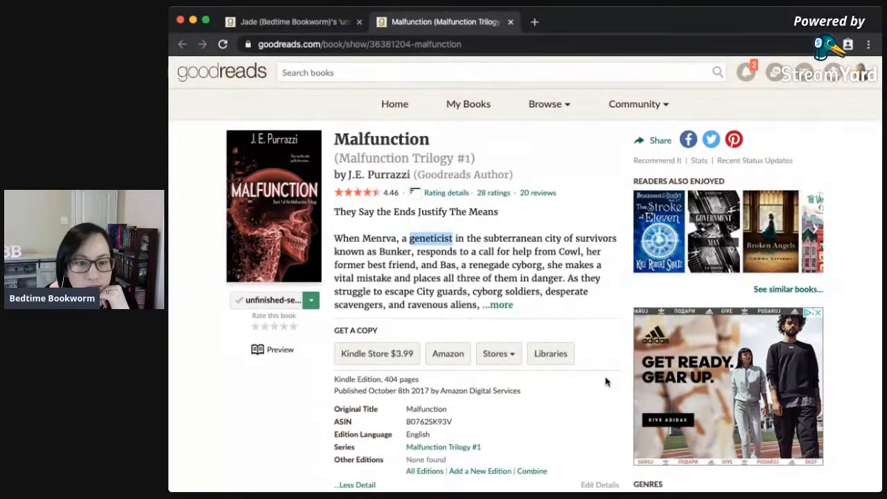
pyautogui.moveTo(477, 265); pyautogui.dragTo(545, 263)
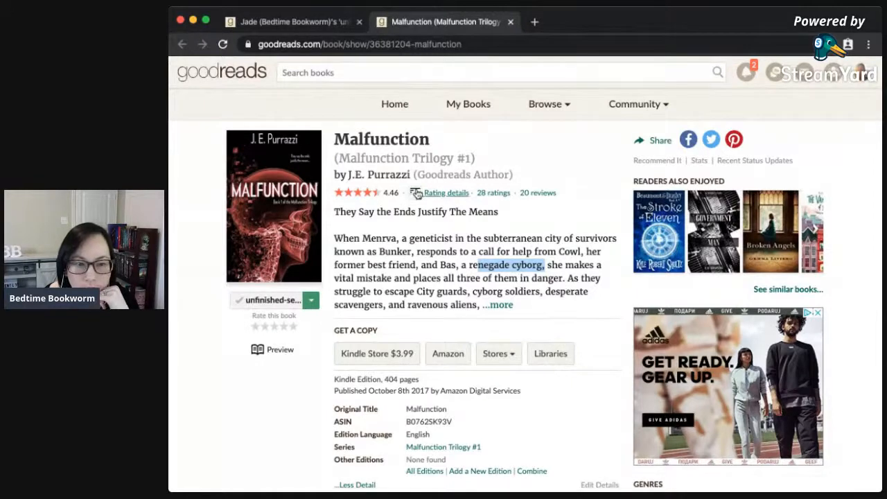
pyautogui.scroll(-5, 586, 393)
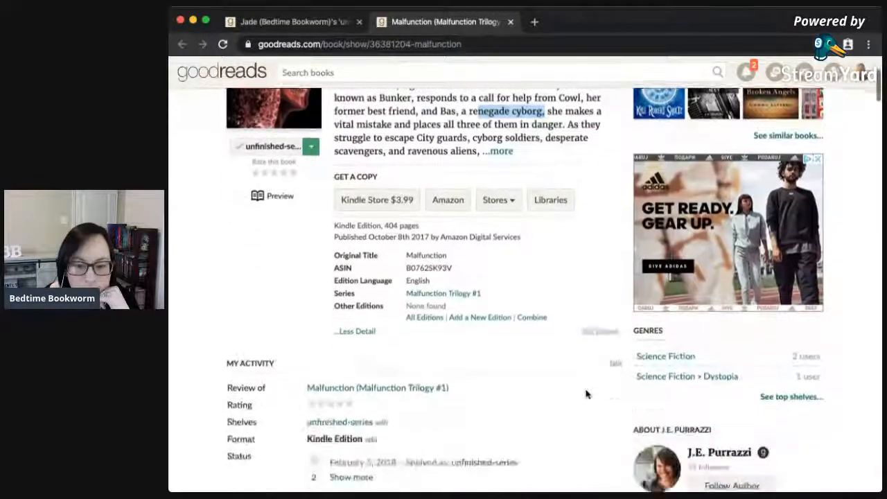
pyautogui.scroll(-3, 534, 394)
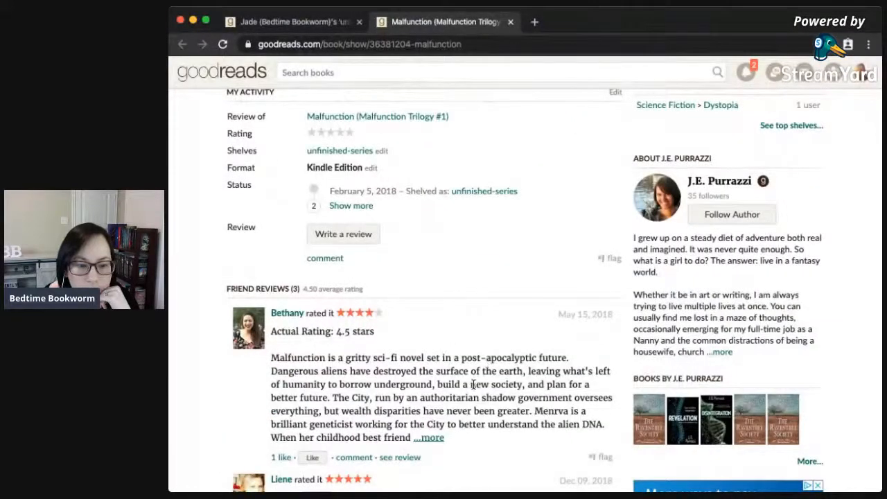
pyautogui.scroll(-2, 473, 384)
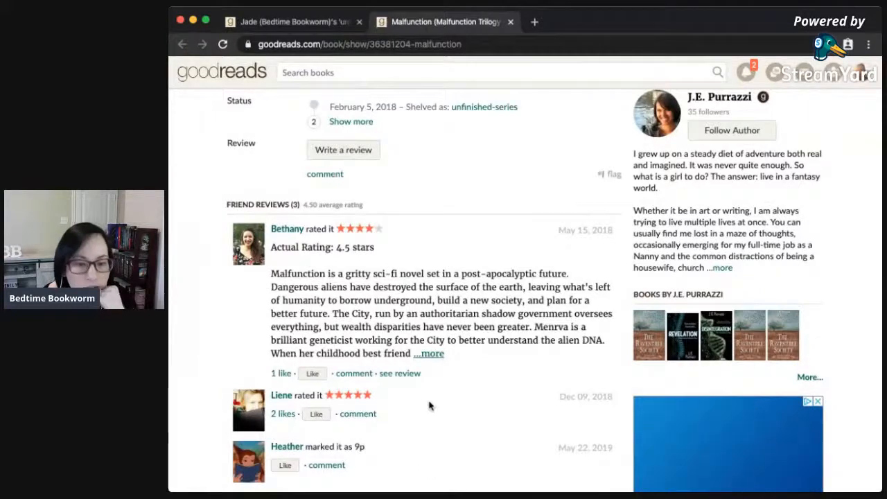
pyautogui.scroll(-3, 429, 406)
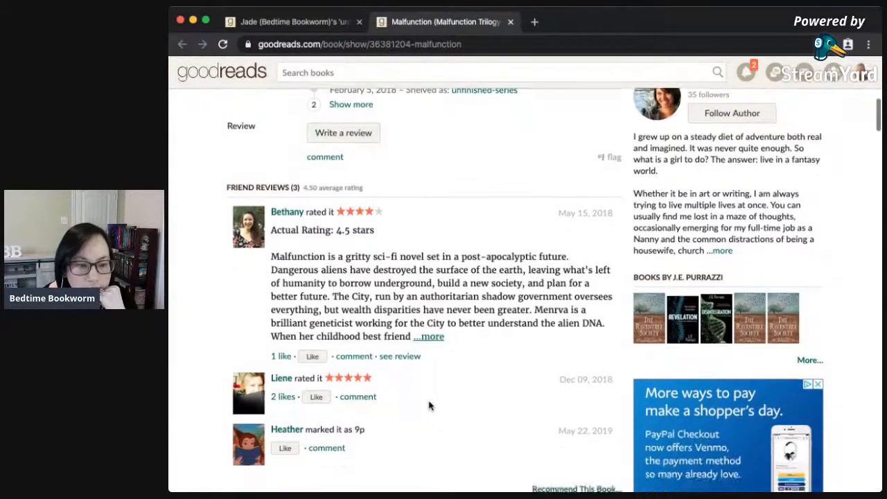
pyautogui.scroll(-5, 428, 405)
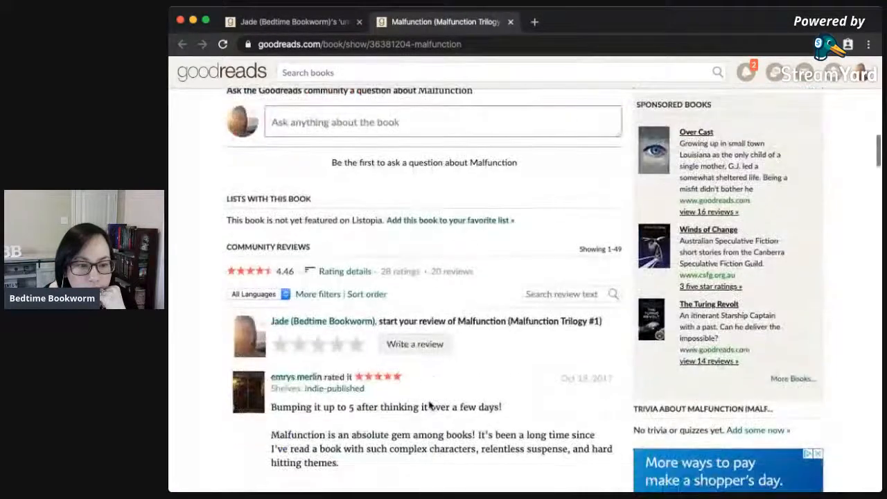
pyautogui.scroll(-4, 429, 403)
pyautogui.scroll(-3, 429, 404)
pyautogui.scroll(15, 429, 403)
# Open the Malfunction Trilogy series from the book page and check which books it lists.
pyautogui.click(373, 160)
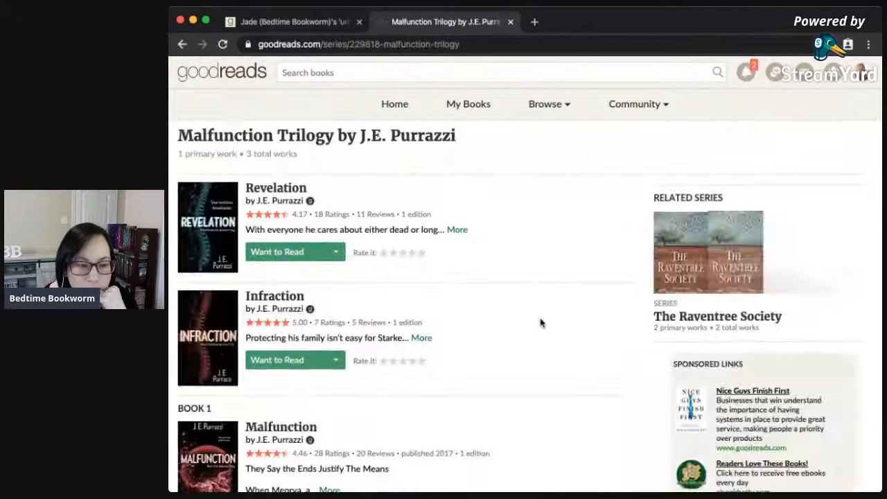
pyautogui.scroll(-1, 459, 382)
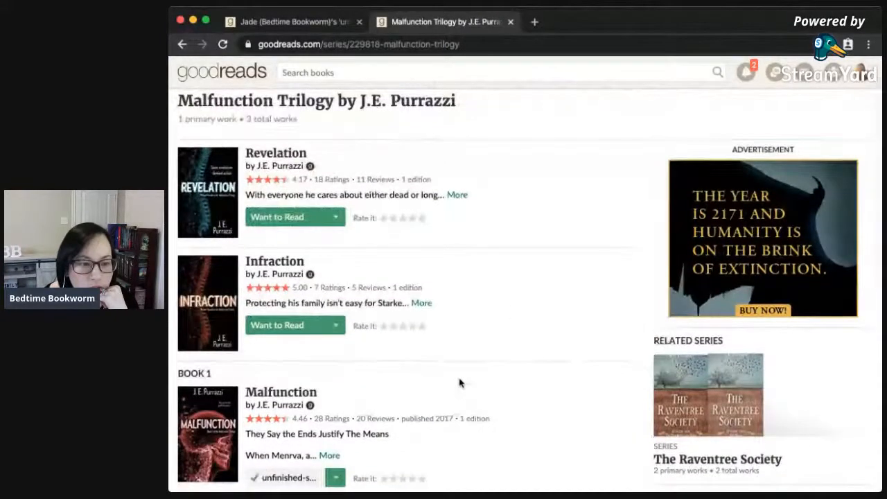
pyautogui.scroll(-1, 461, 385)
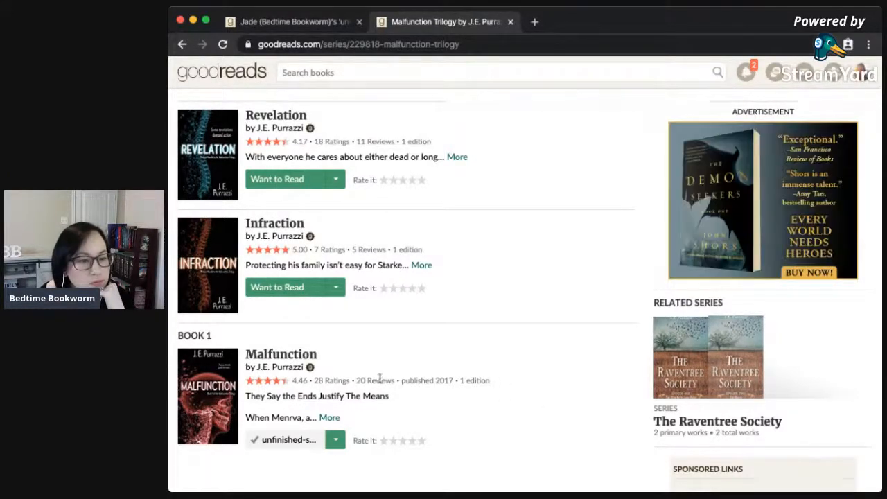
pyautogui.scroll(1, 380, 375)
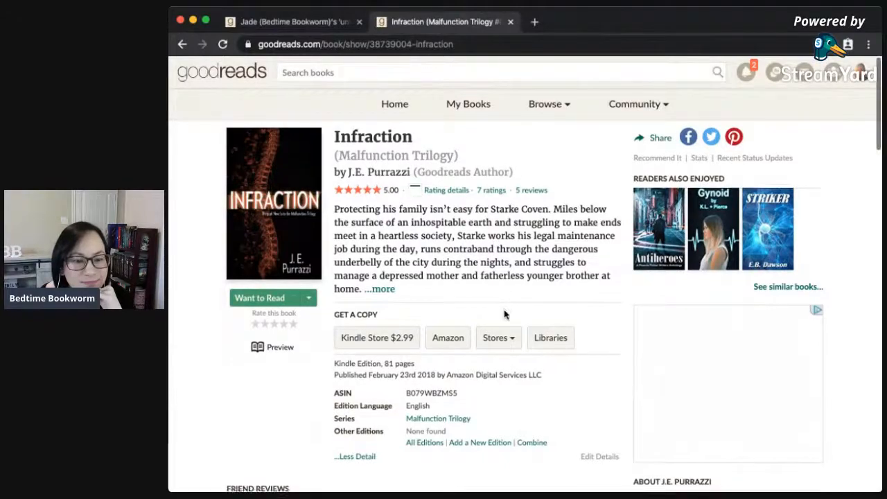
# Look through the Infraction book page and read its community reviews.
pyautogui.scroll(-3, 500, 375)
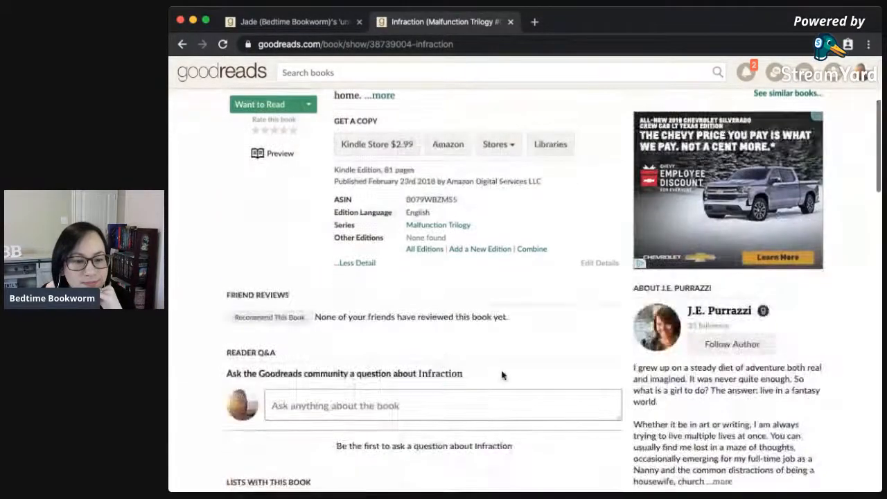
pyautogui.scroll(-6, 501, 375)
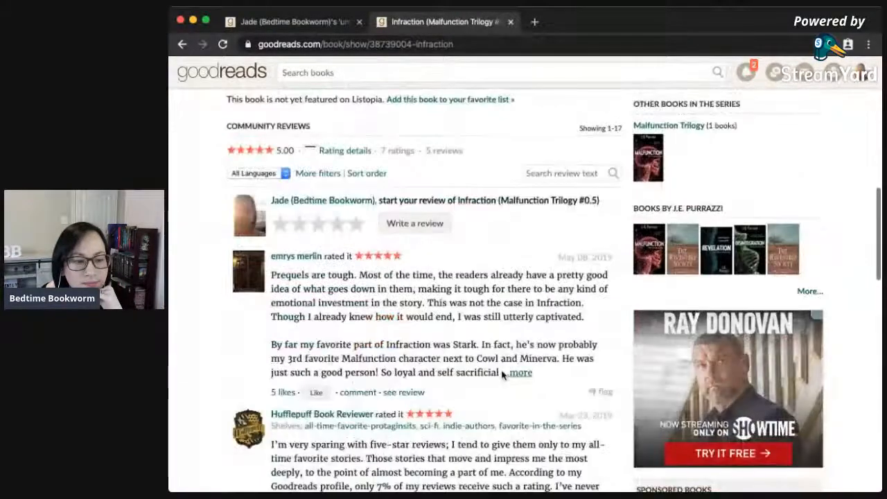
pyautogui.scroll(-2, 504, 374)
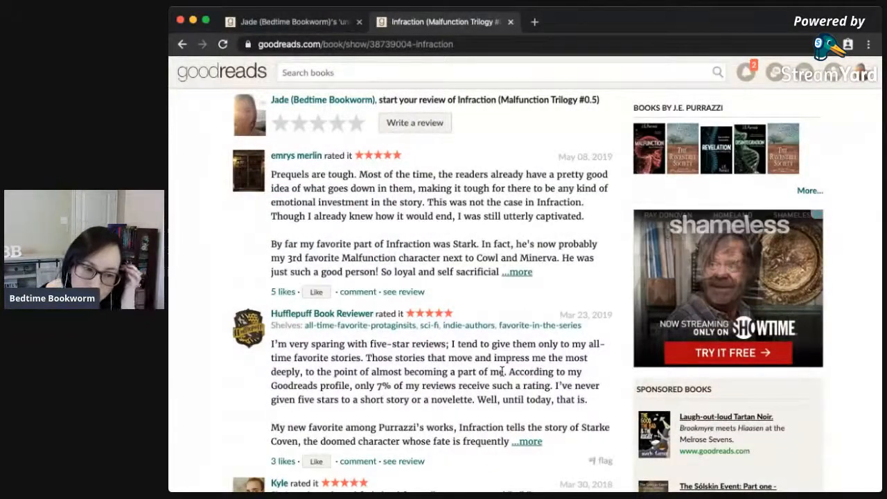
pyautogui.scroll(-1, 501, 372)
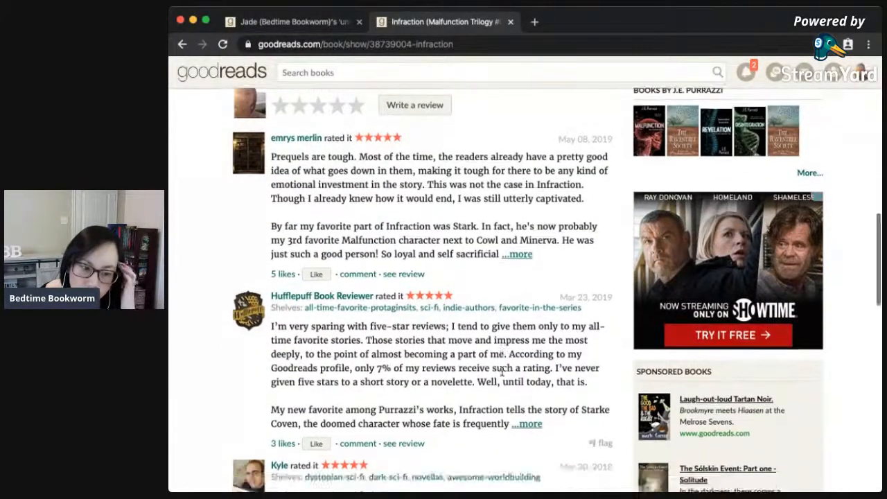
pyautogui.scroll(-1, 502, 372)
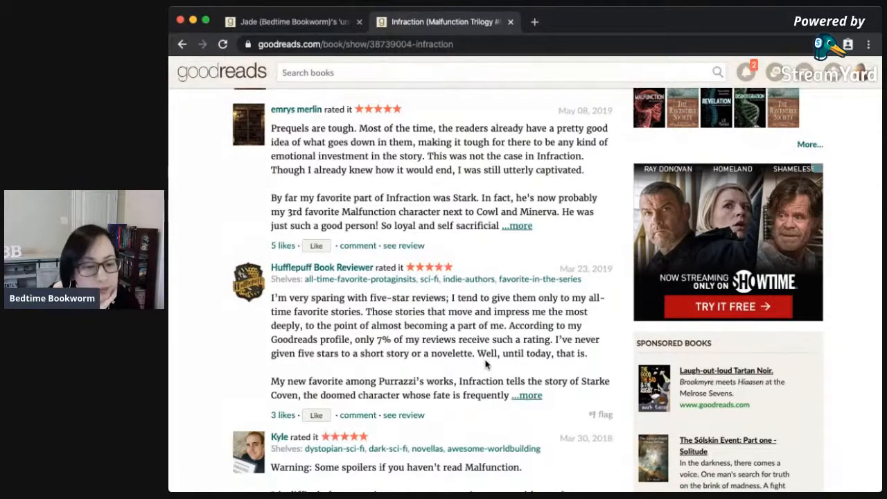
pyautogui.scroll(-2, 485, 364)
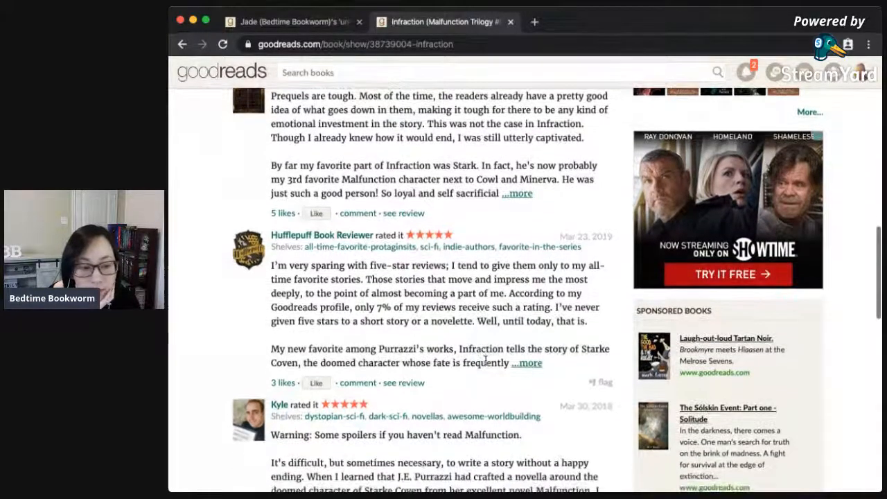
pyautogui.scroll(10, 485, 359)
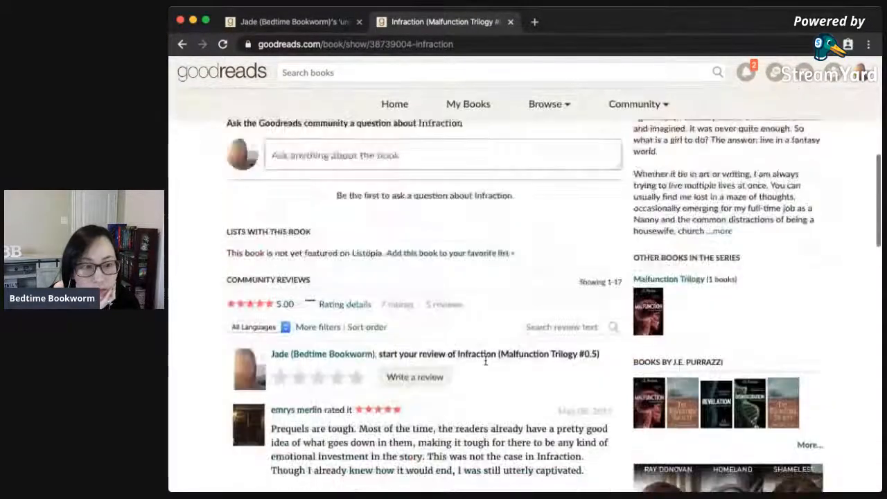
pyautogui.scroll(12, 485, 363)
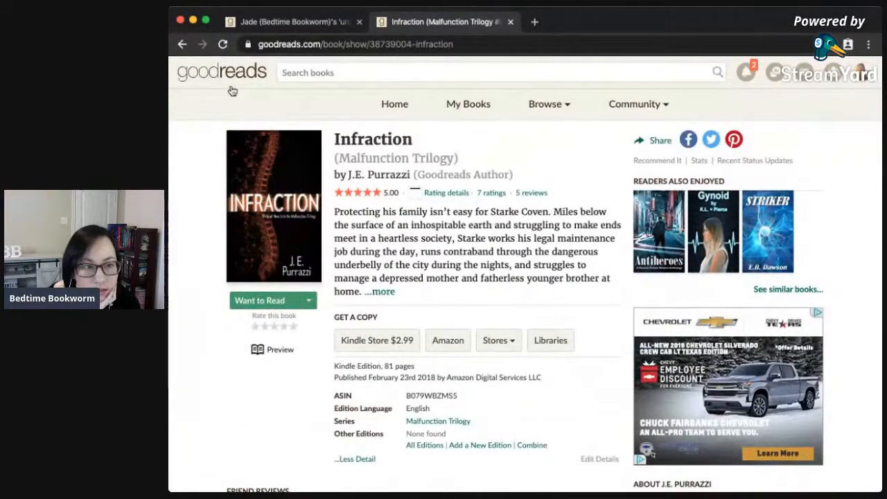
# Return to the Malfunction Trilogy series list and open the book page of Malfunction to check its details.
pyautogui.click(182, 45)
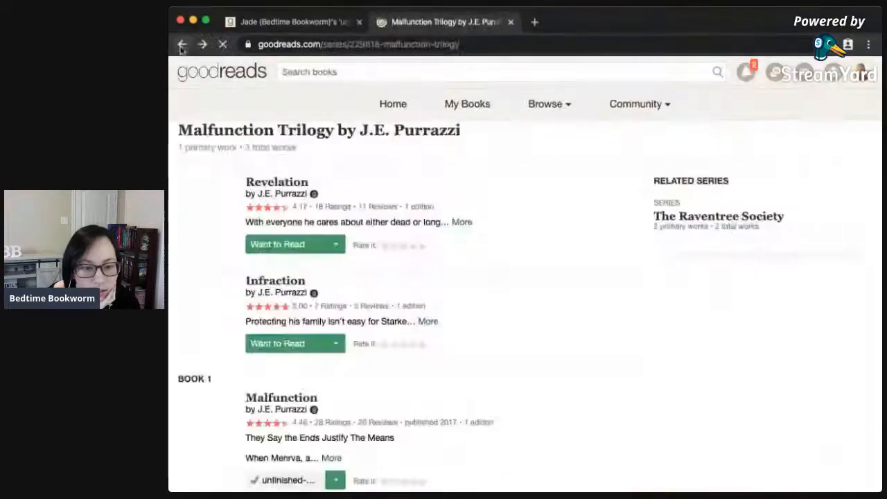
pyautogui.scroll(-1, 451, 356)
pyautogui.scroll(-1, 451, 356)
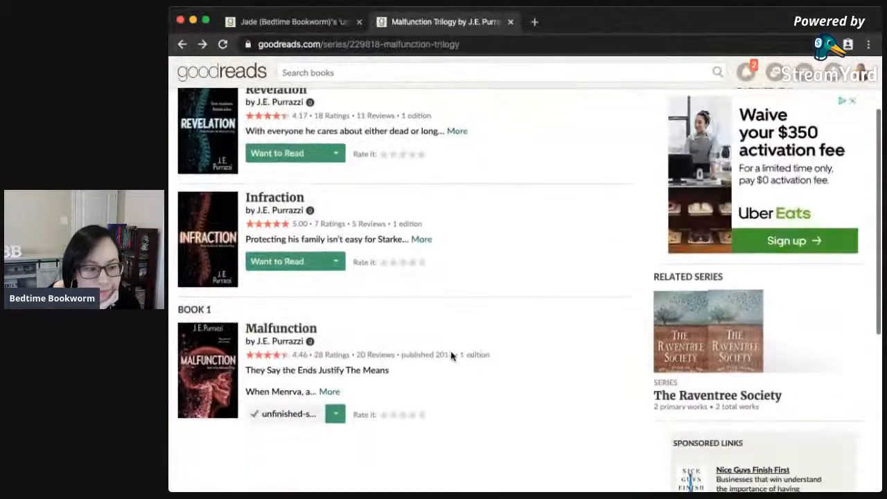
pyautogui.click(311, 330)
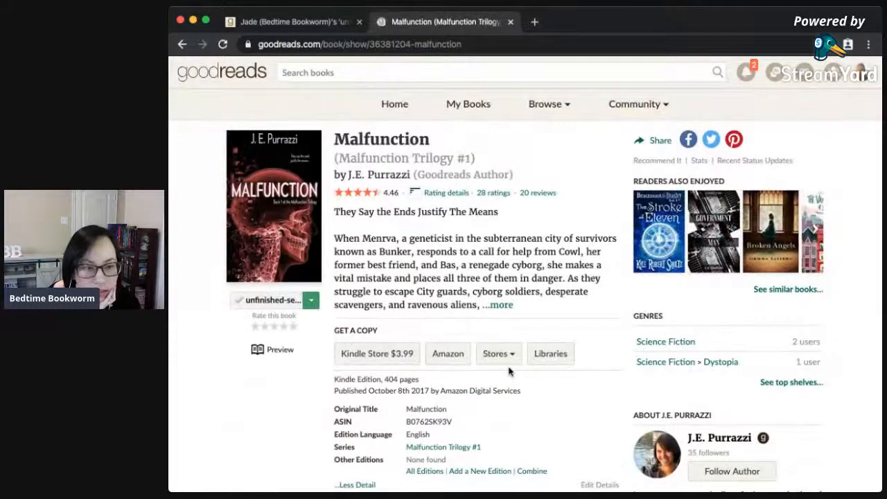
pyautogui.scroll(-1, 509, 371)
pyautogui.scroll(1, 426, 248)
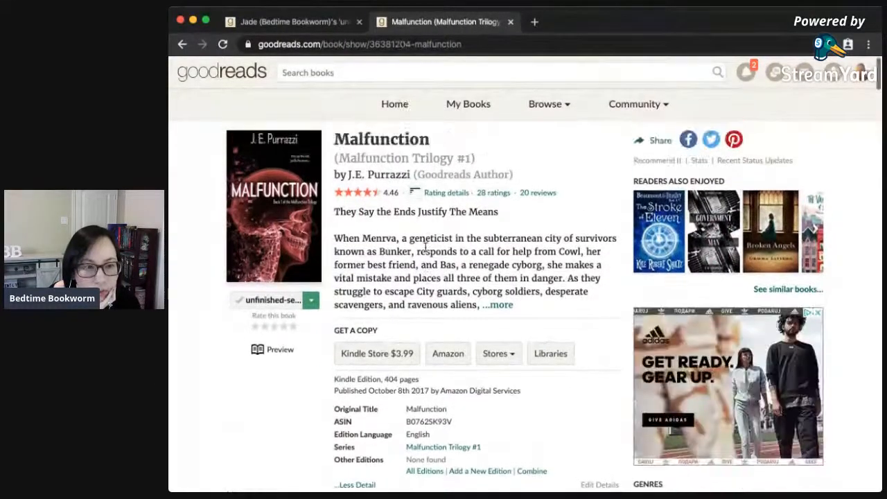
# From the Malfunction Trilogy list, open Revelation and Infraction in separate tabs, view both pages and return to the series list.
pyautogui.click(379, 160)
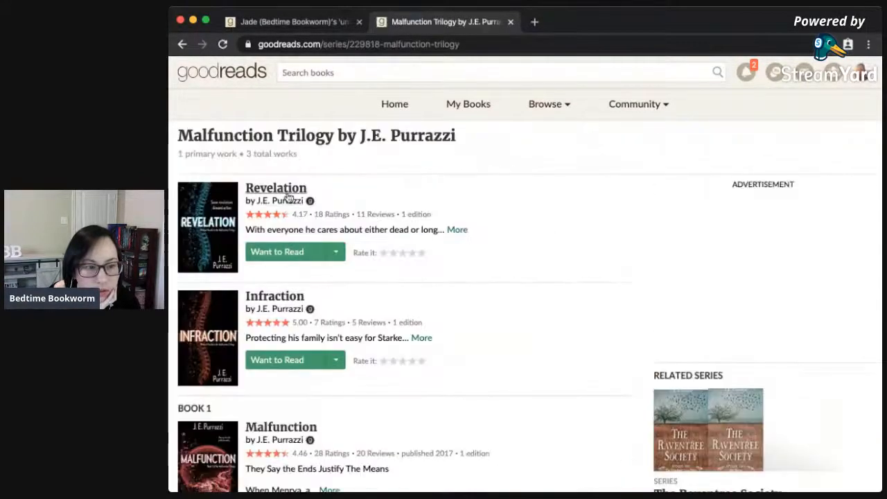
pyautogui.keyDown('super'); pyautogui.click(290, 195); pyautogui.keyUp('super')
pyautogui.keyDown('super'); pyautogui.click(289, 297); pyautogui.keyUp('super')
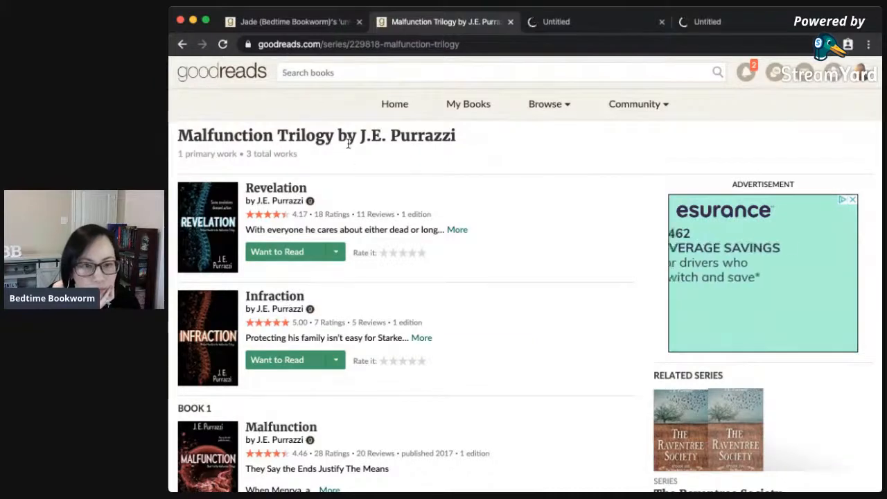
pyautogui.click(552, 25)
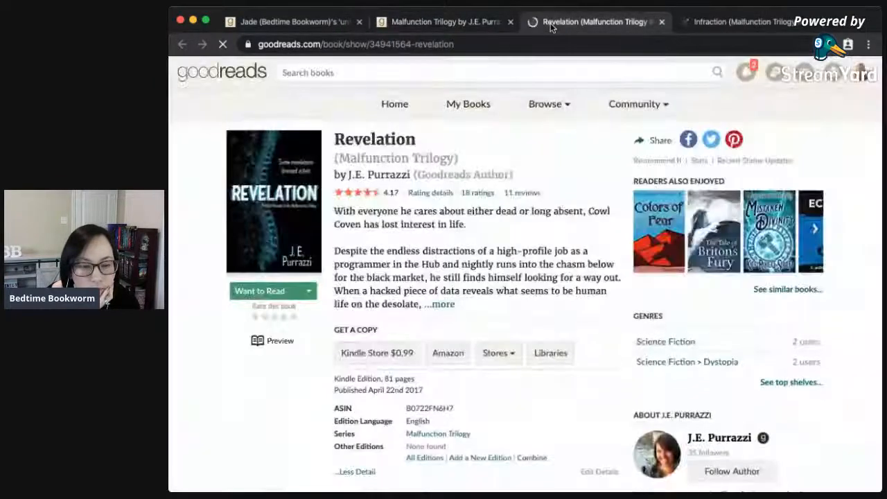
pyautogui.click(717, 26)
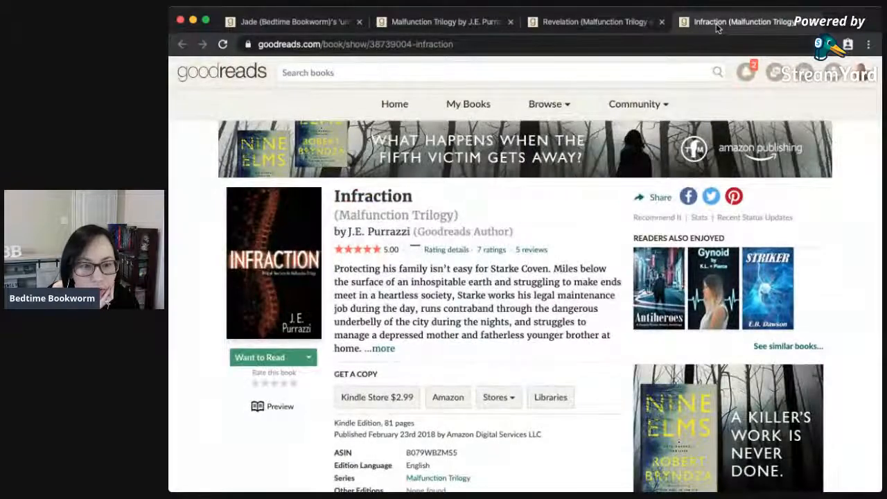
pyautogui.click(607, 26)
pyautogui.click(444, 21)
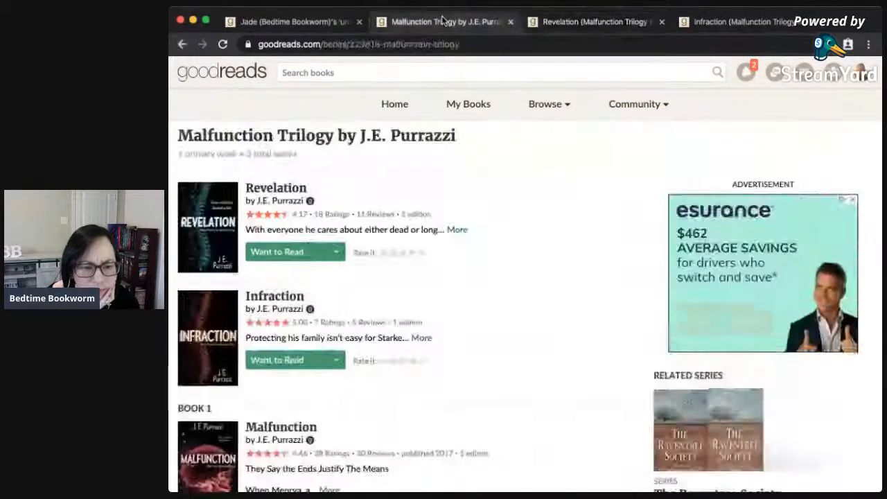
# Open Malfunction from the series list and check its series label, book details and friend reviews.
pyautogui.scroll(-1, 432, 227)
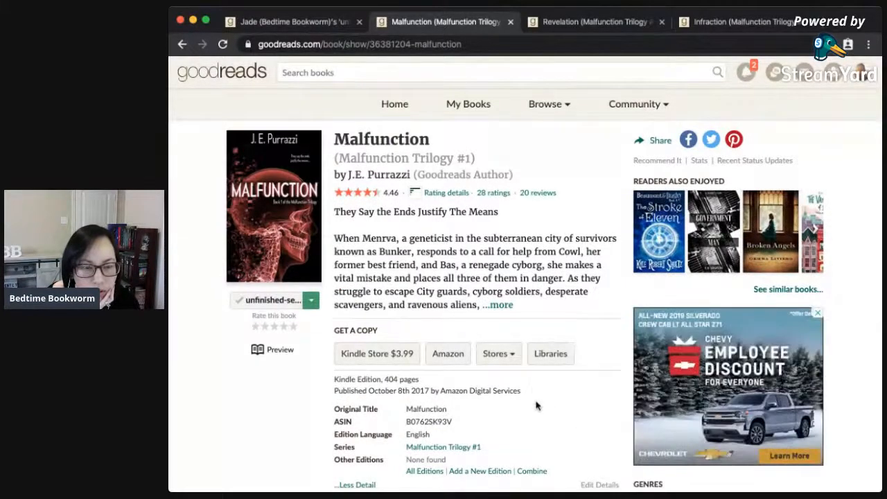
pyautogui.moveTo(506, 156); pyautogui.dragTo(326, 148)
pyautogui.click(449, 211)
pyautogui.scroll(-10, 454, 257)
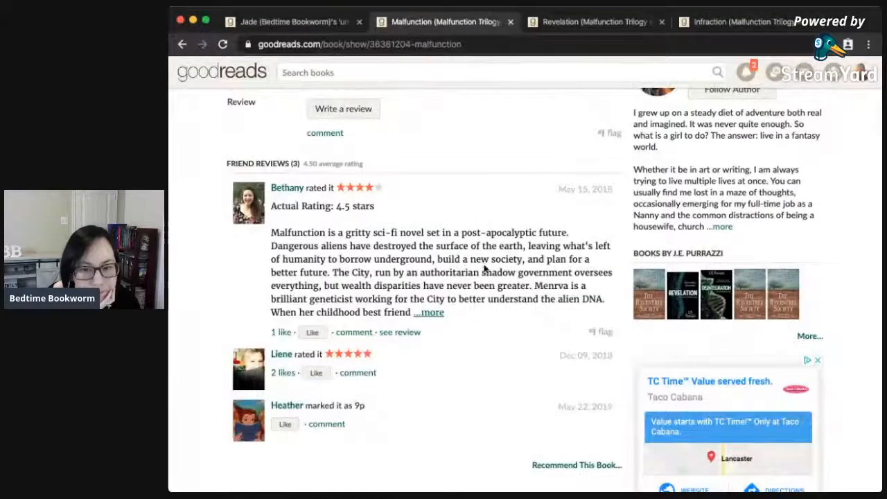
pyautogui.scroll(2, 483, 267)
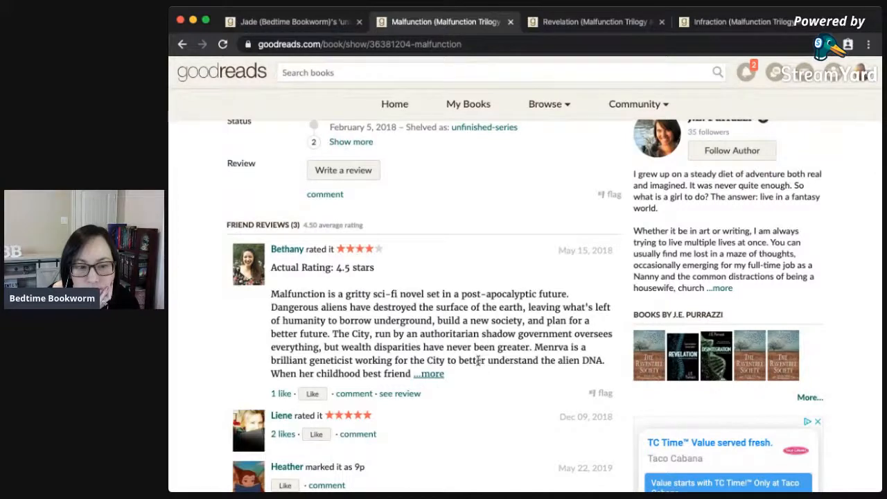
pyautogui.scroll(6, 477, 360)
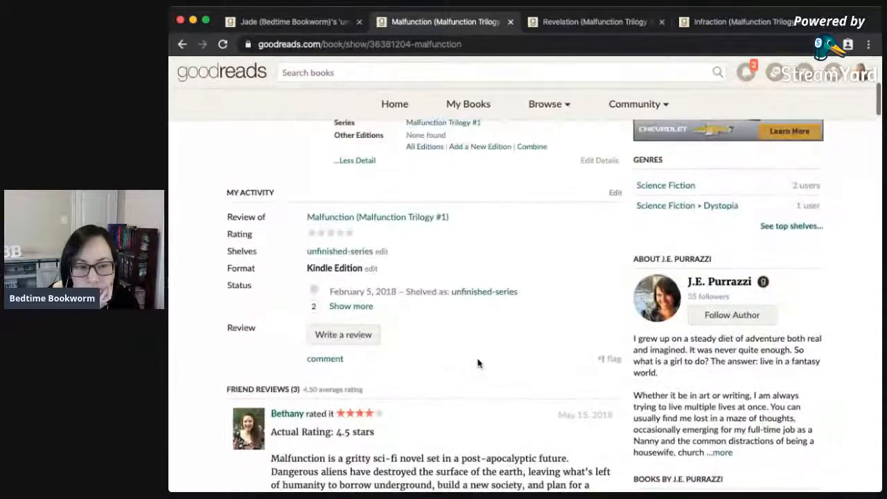
pyautogui.scroll(7, 477, 363)
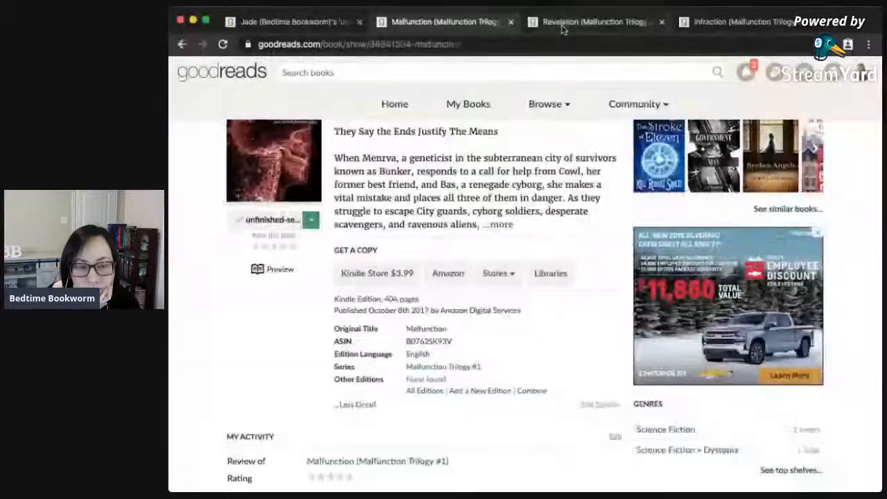
# Compare the Revelation, Infraction and Malfunction pages and read the full description of Infraction.
pyautogui.click(563, 24)
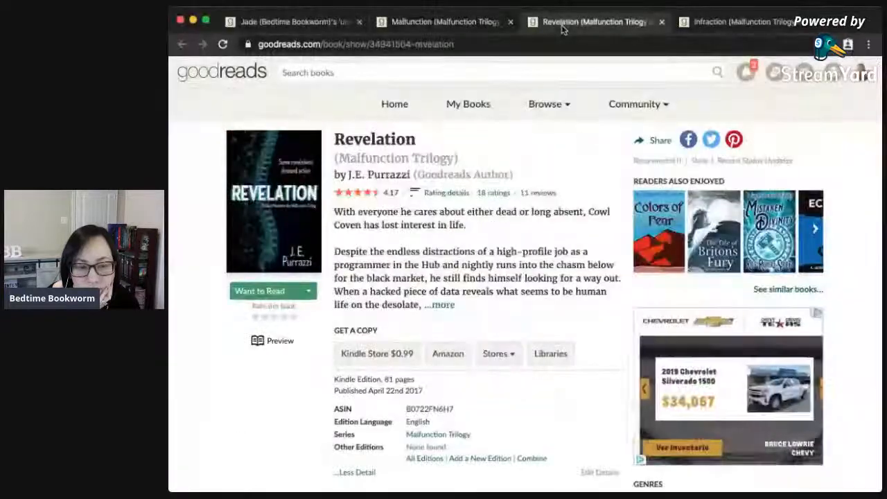
pyautogui.click(705, 23)
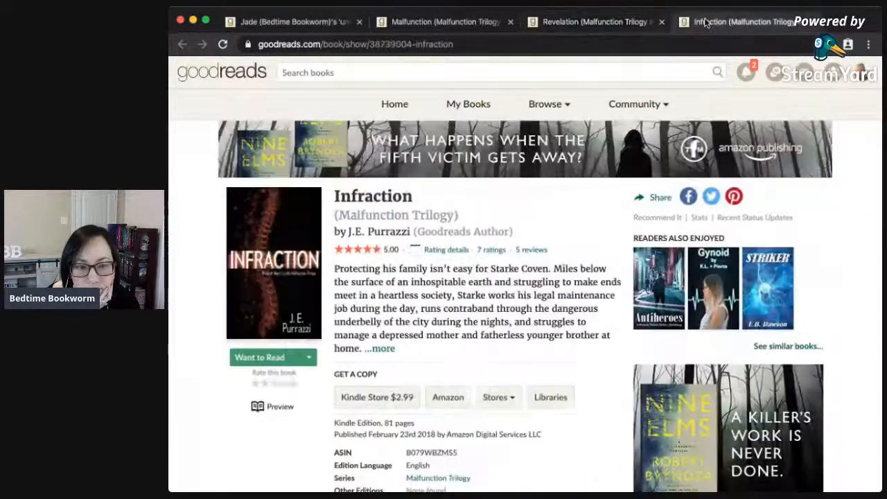
pyautogui.click(444, 23)
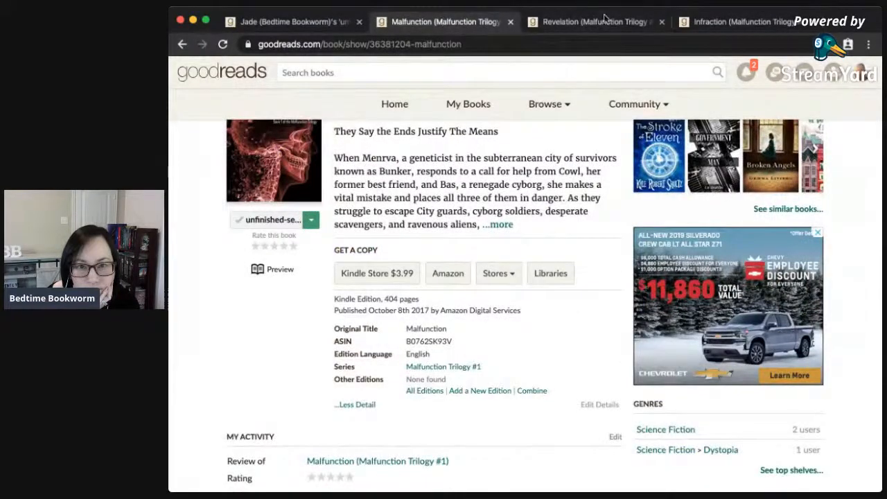
pyautogui.click(693, 21)
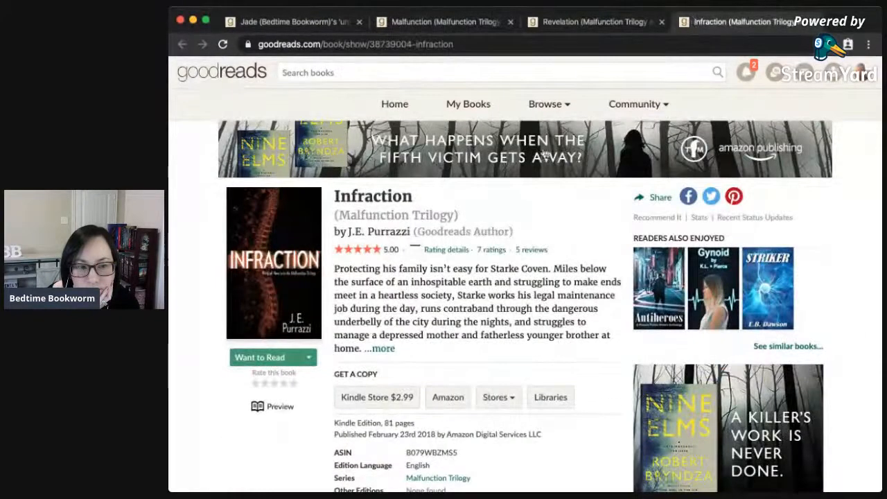
pyautogui.click(386, 349)
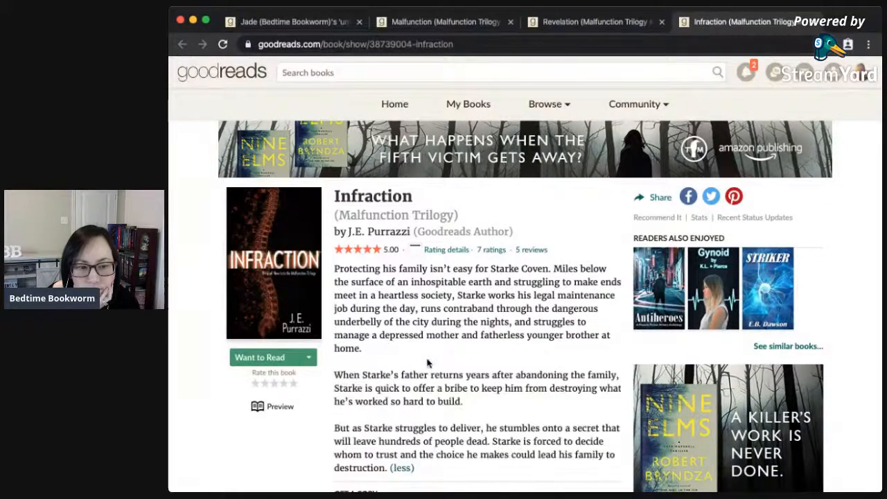
pyautogui.scroll(-3, 491, 372)
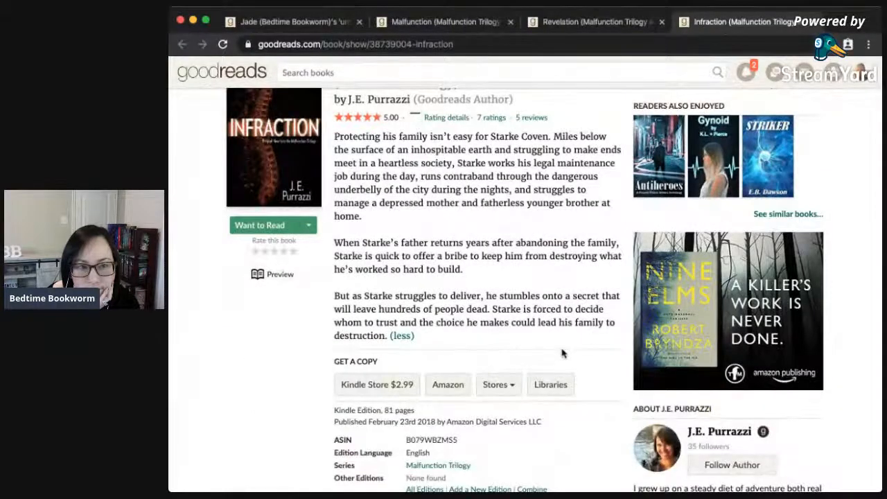
# Recheck the Malfunction description against the pages of Revelation and Infraction.
pyautogui.click(461, 27)
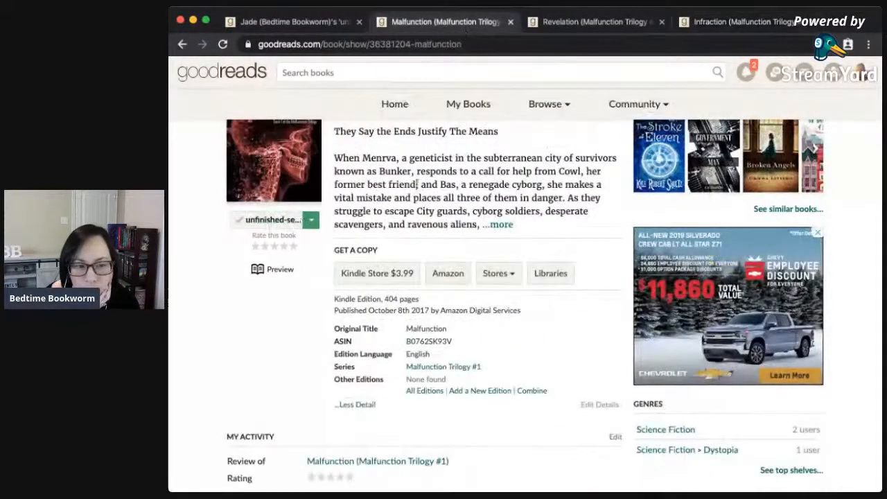
pyautogui.scroll(2, 478, 194)
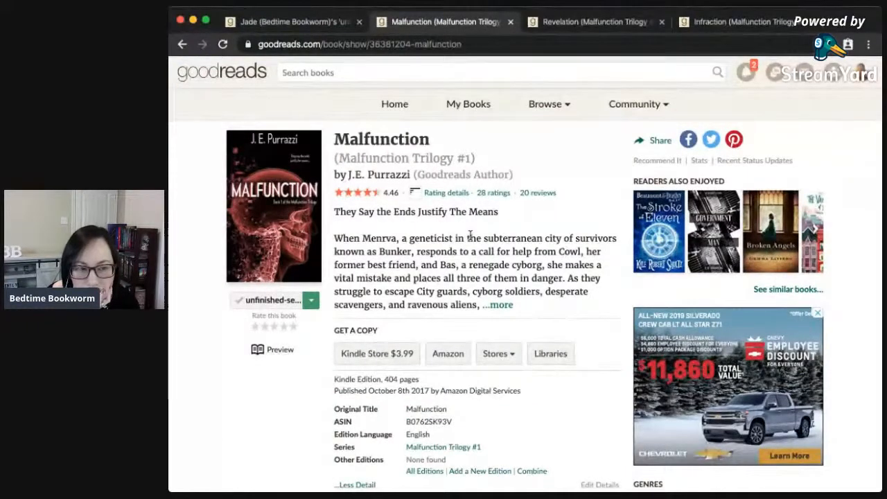
pyautogui.click(561, 27)
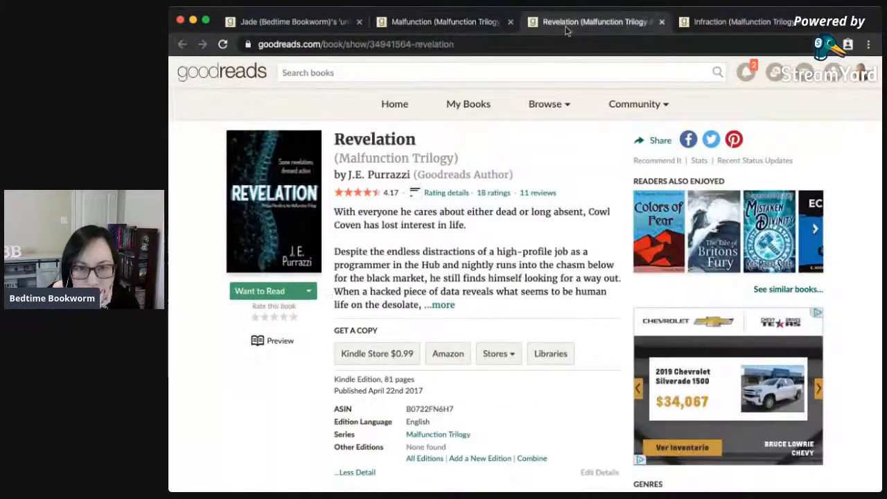
pyautogui.click(722, 23)
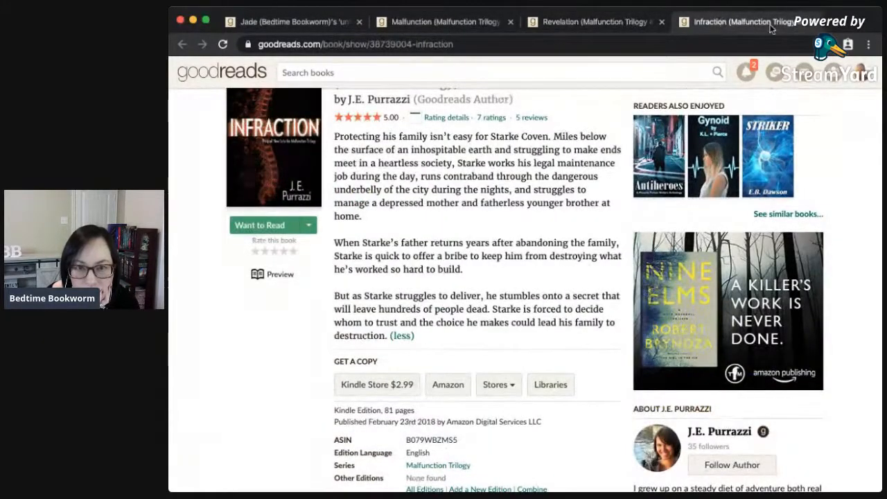
# Close the Revelation, Infraction and Malfunction pages to get back to the unfinished-series shelf.
pyautogui.click(661, 22)
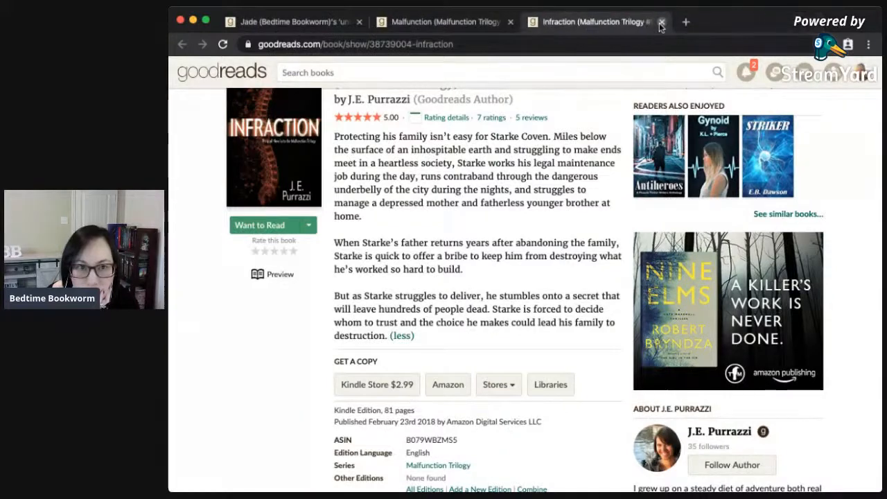
pyautogui.click(661, 22)
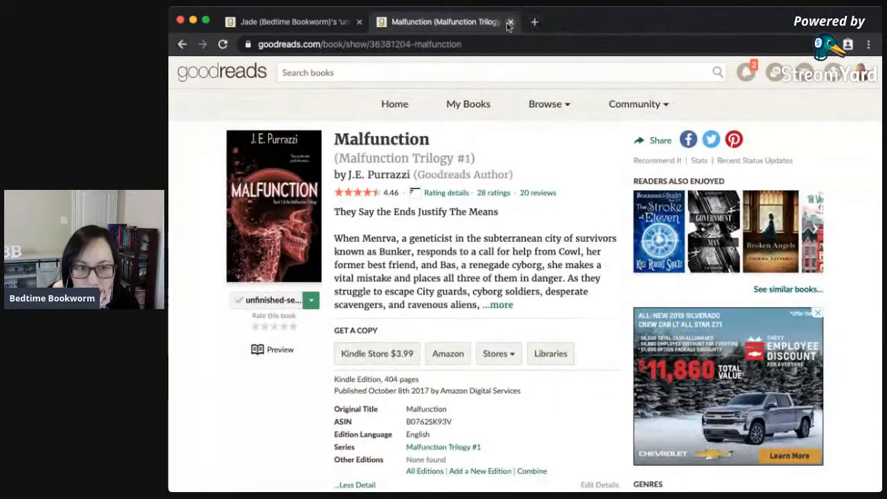
pyautogui.click(509, 22)
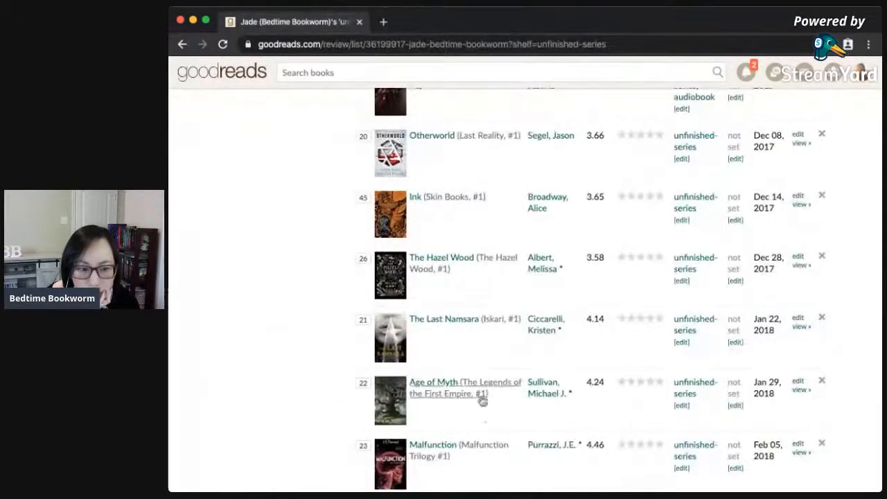
# Open Borne, Contagion, Berserker, The Dry, The Trials of Morrigan Crow and Jade City from the unfinished-series shelf in separate tabs.
pyautogui.scroll(-1, 476, 447)
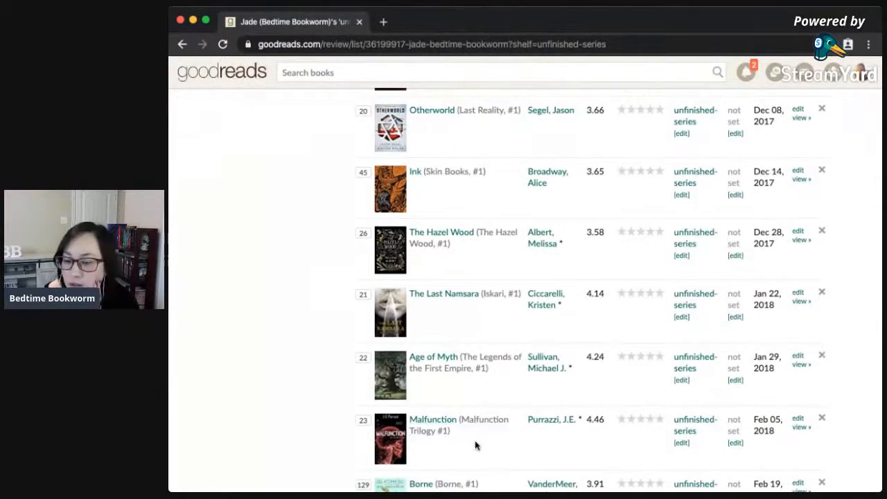
pyautogui.scroll(-1, 475, 445)
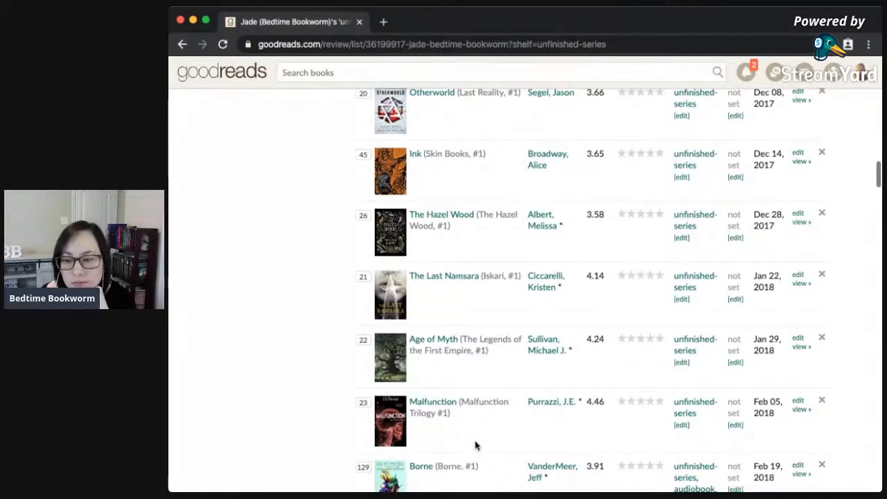
pyautogui.scroll(-3, 475, 446)
pyautogui.scroll(-5, 476, 445)
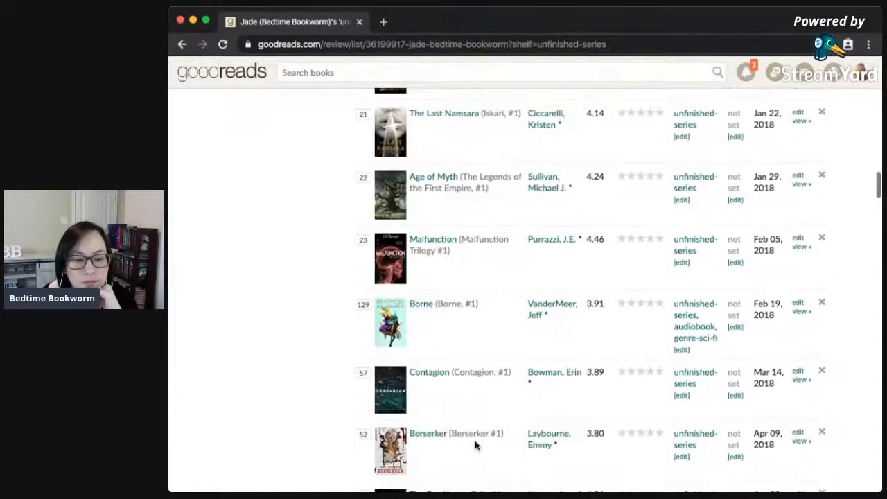
pyautogui.scroll(-2, 476, 445)
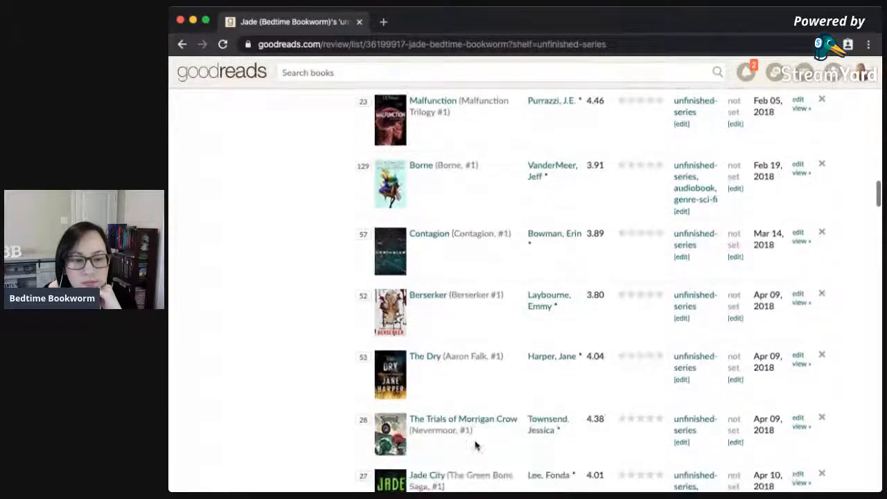
pyautogui.keyDown('super'); pyautogui.click(444, 172); pyautogui.keyUp('super')
pyautogui.keyDown('super'); pyautogui.click(439, 296); pyautogui.keyUp('super')
pyautogui.keyDown('super'); pyautogui.click(436, 356); pyautogui.keyUp('super')
pyautogui.keyDown('super'); pyautogui.click(435, 435); pyautogui.keyUp('super')
pyautogui.keyDown('super'); pyautogui.click(434, 478); pyautogui.keyUp('super')
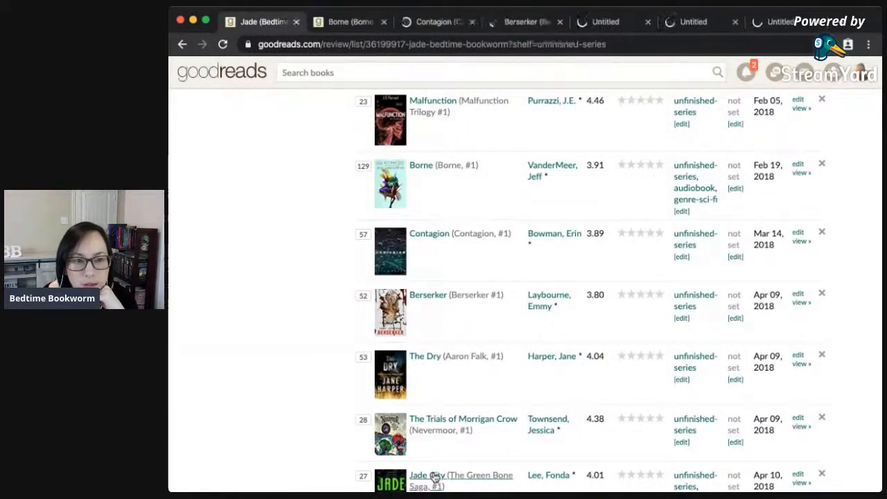
# Open the Borne series page from the book's page and check the listed books, especially the publication details of Dead Astronauts.
pyautogui.click(331, 27)
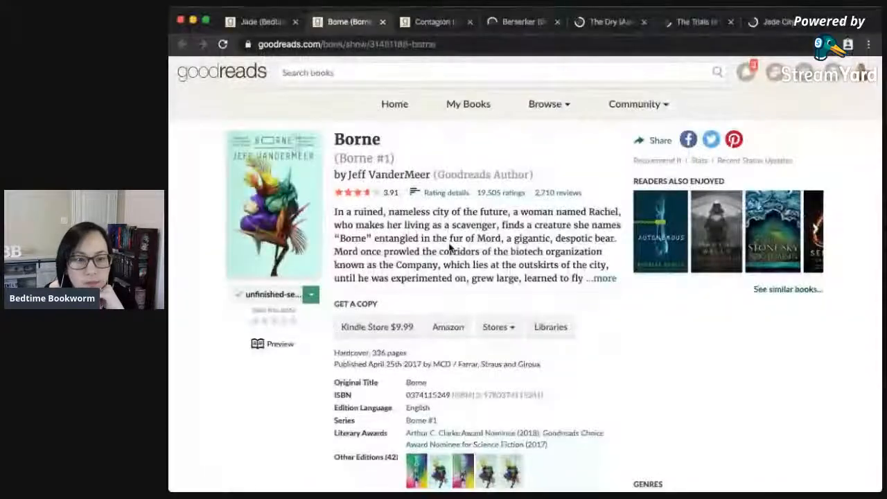
pyautogui.click(360, 161)
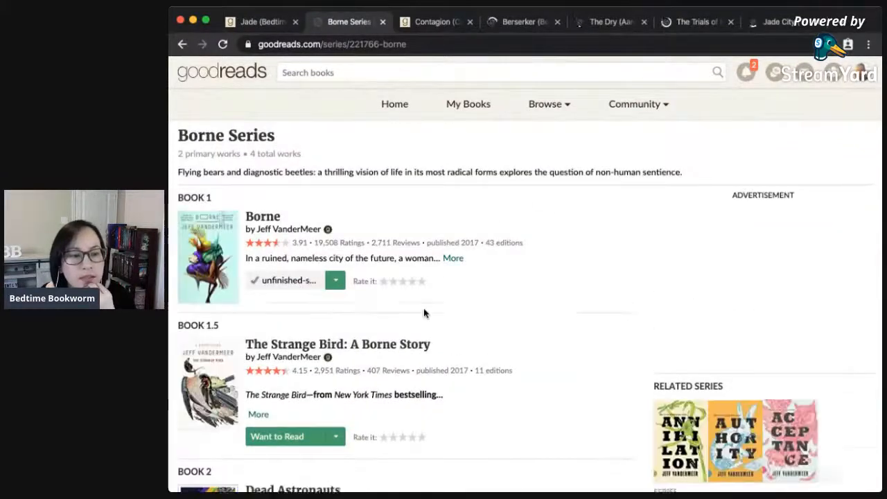
pyautogui.scroll(-2, 424, 311)
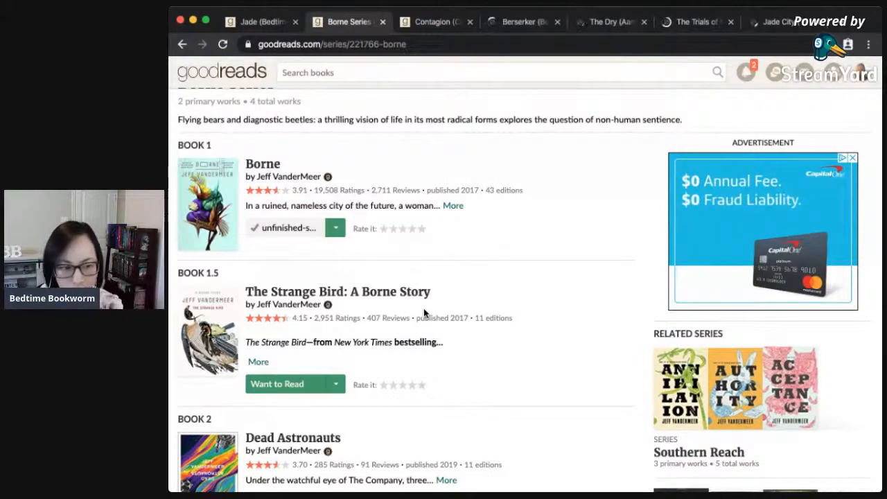
pyautogui.scroll(-4, 424, 313)
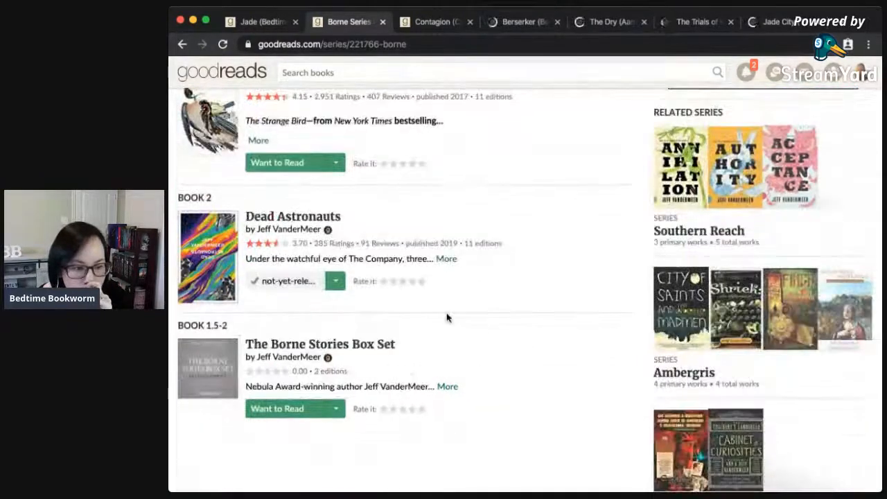
pyautogui.scroll(2, 447, 313)
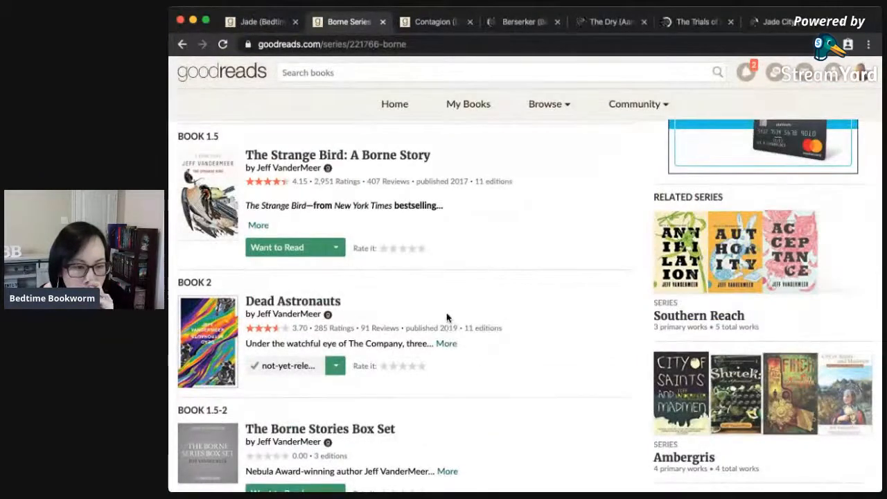
pyautogui.moveTo(369, 306); pyautogui.dragTo(221, 295)
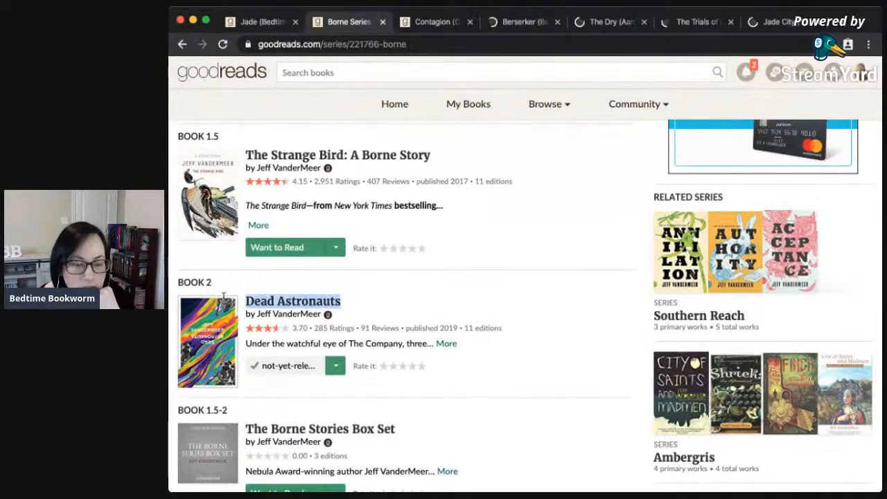
pyautogui.click(360, 310)
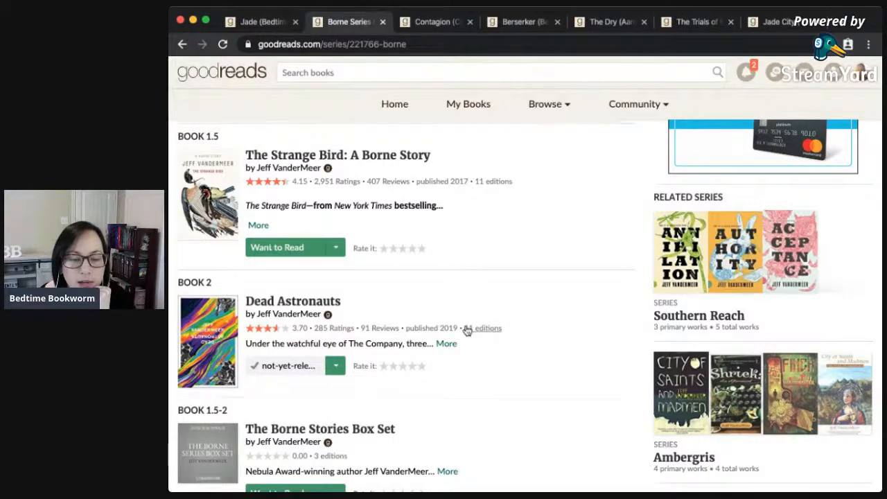
# Return to the Borne book page and read through its friend reviews and ratings.
pyautogui.scroll(2, 460, 325)
pyautogui.scroll(2, 460, 325)
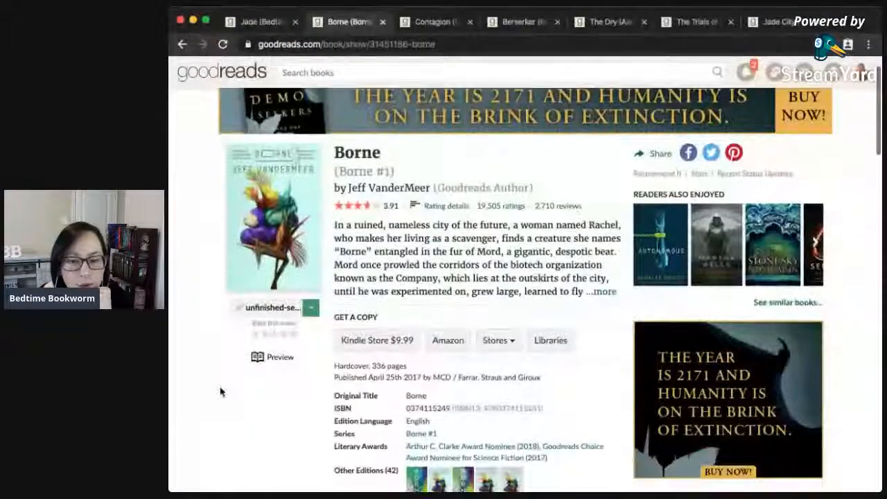
pyautogui.scroll(-5, 224, 413)
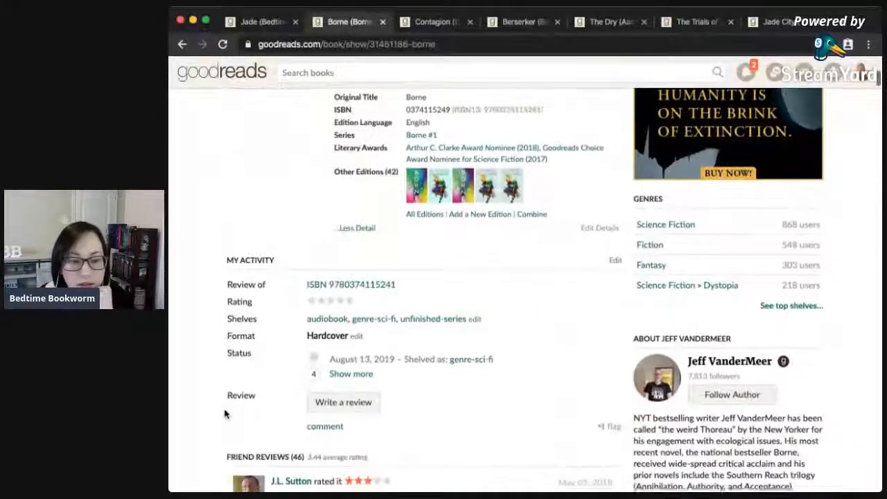
pyautogui.scroll(-4, 224, 414)
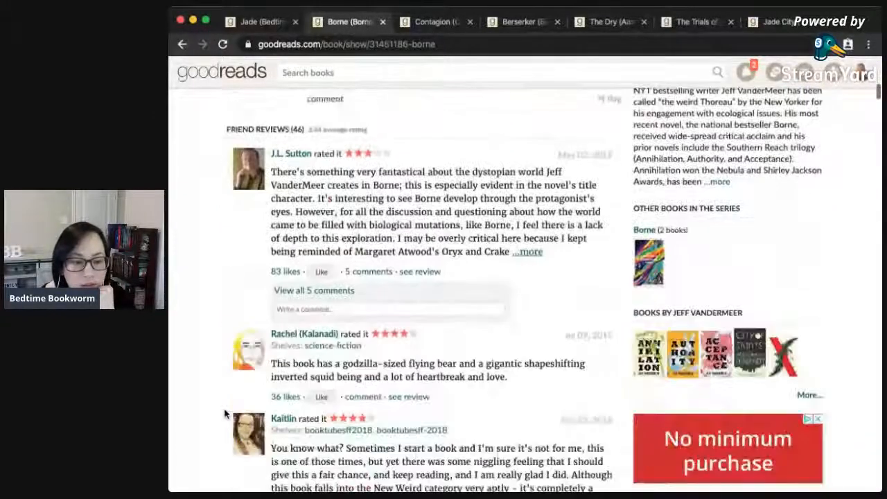
pyautogui.scroll(-1, 224, 419)
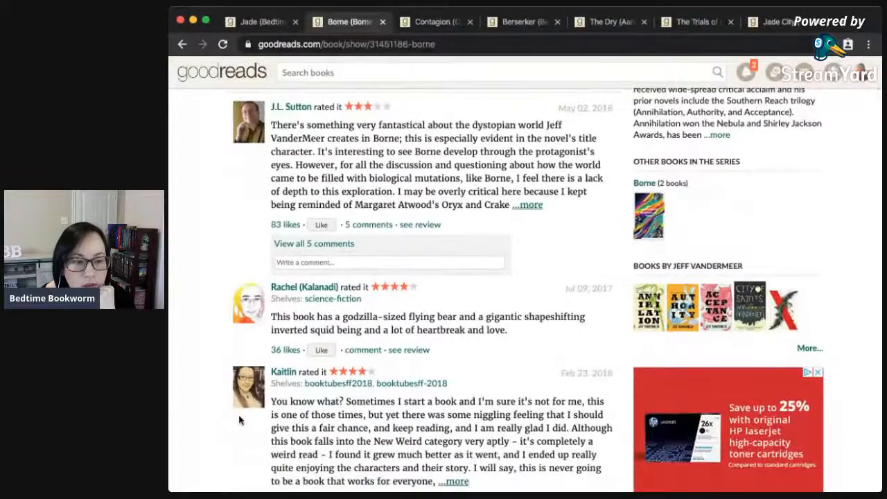
pyautogui.scroll(-4, 239, 420)
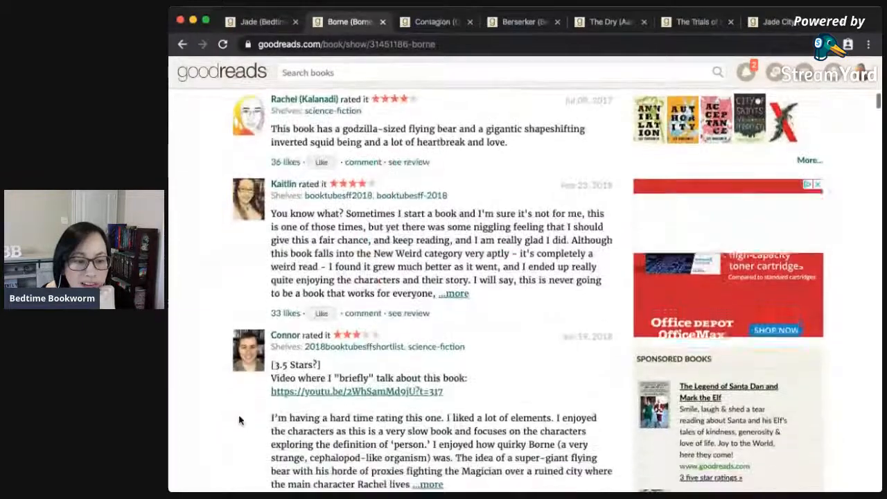
pyautogui.scroll(-4, 239, 420)
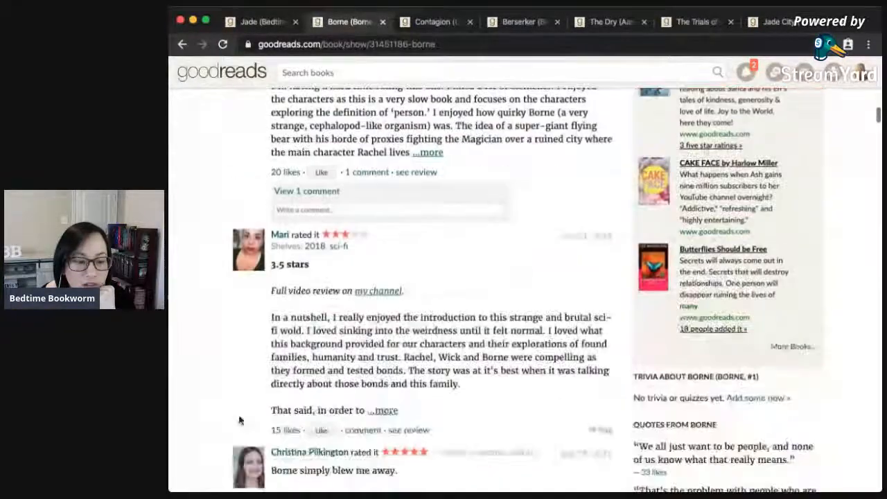
pyautogui.scroll(-1, 239, 420)
pyautogui.scroll(-4, 239, 420)
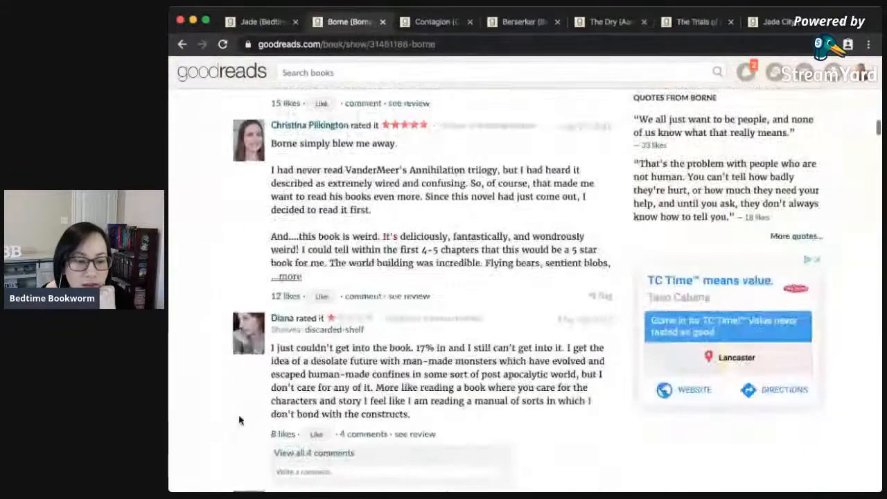
pyautogui.scroll(-3, 239, 420)
pyautogui.scroll(20, 240, 420)
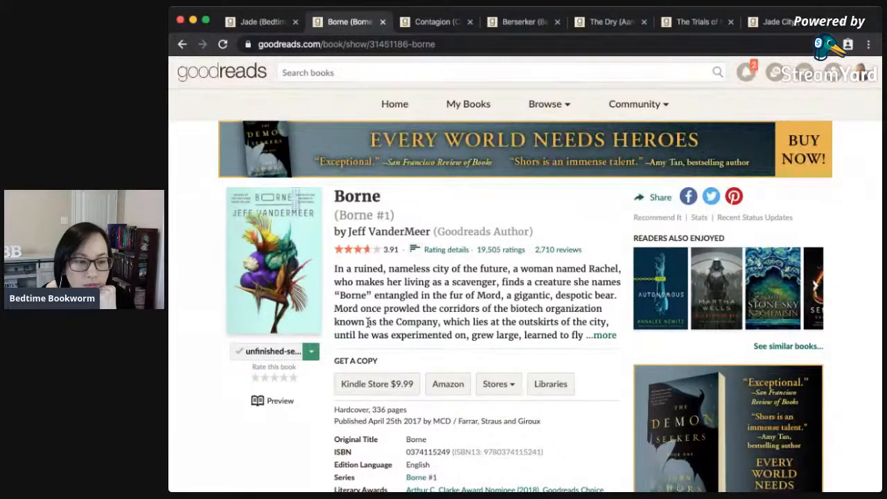
# Open the shelf choices for Borne and look through the available tbr shelves.
pyautogui.click(311, 351)
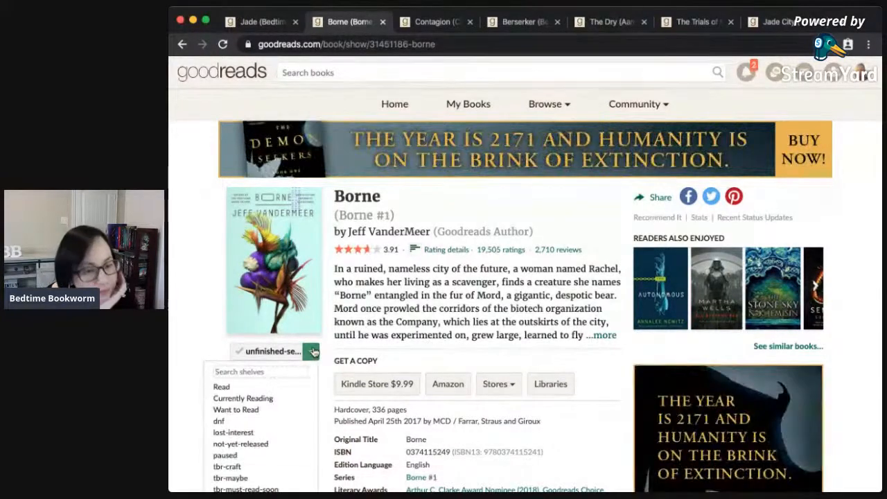
pyautogui.scroll(-4, 252, 368)
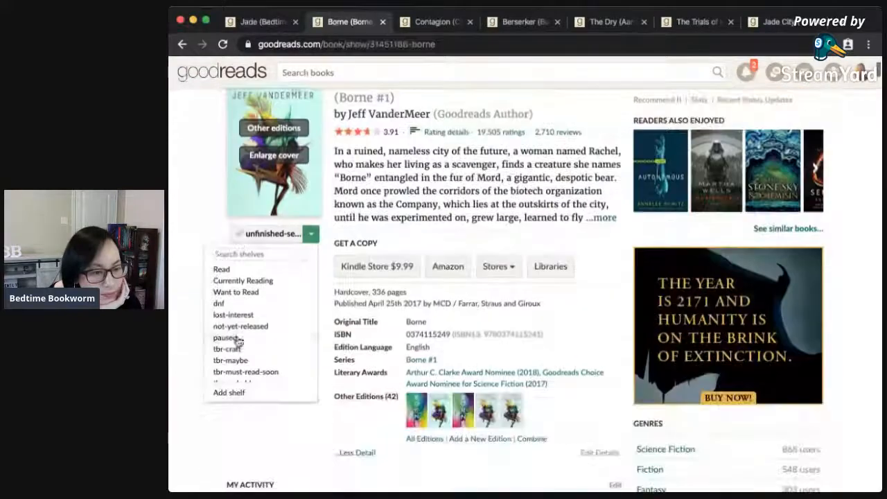
pyautogui.scroll(-2, 271, 360)
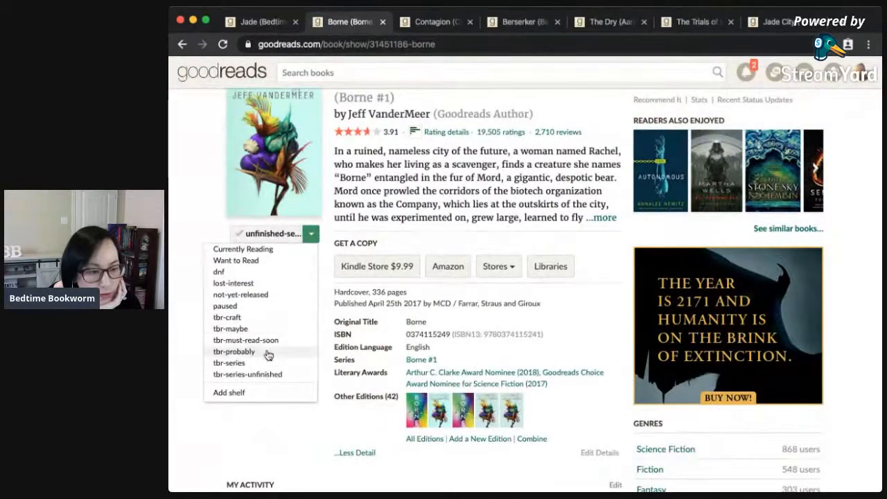
# Move Borne to the tbr-probably shelf and close its page.
pyautogui.click(266, 352)
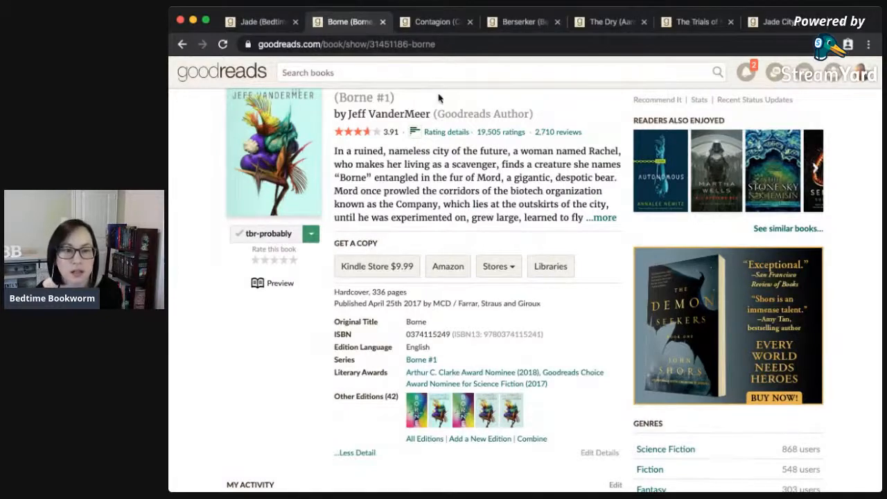
pyautogui.click(381, 22)
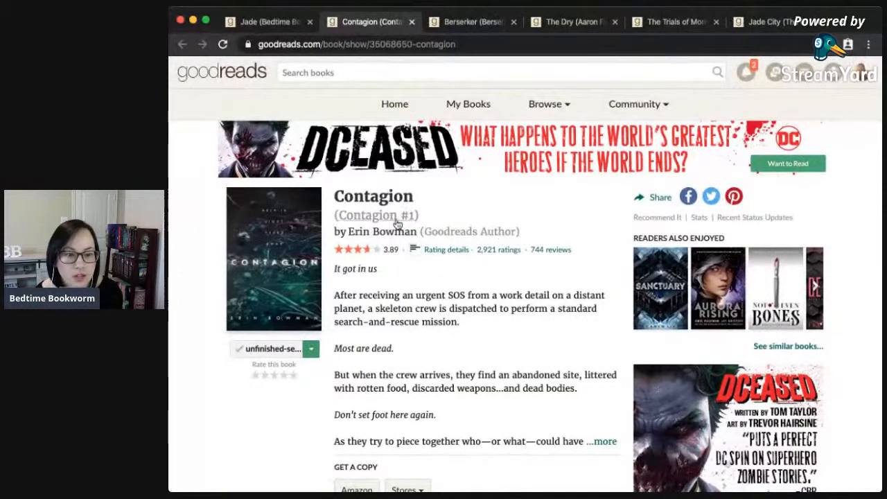
# Check the list of books in the Contagion series and return to the Contagion book page.
pyautogui.click(398, 221)
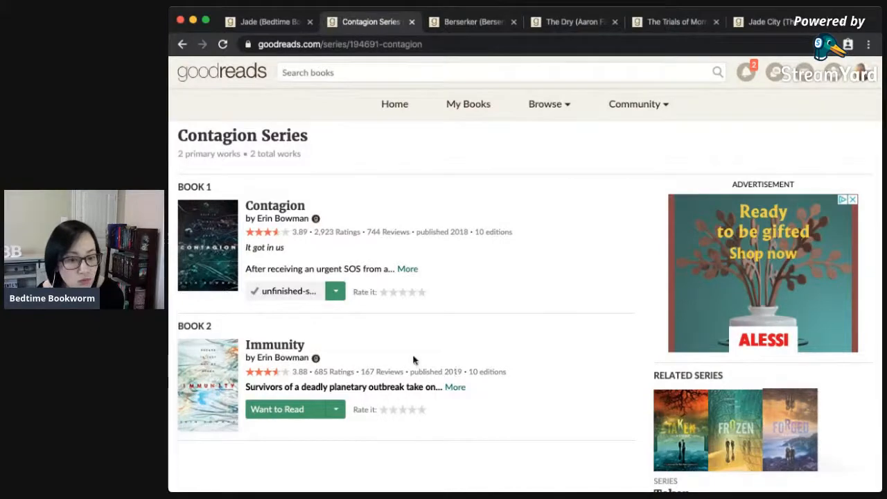
pyautogui.click(182, 44)
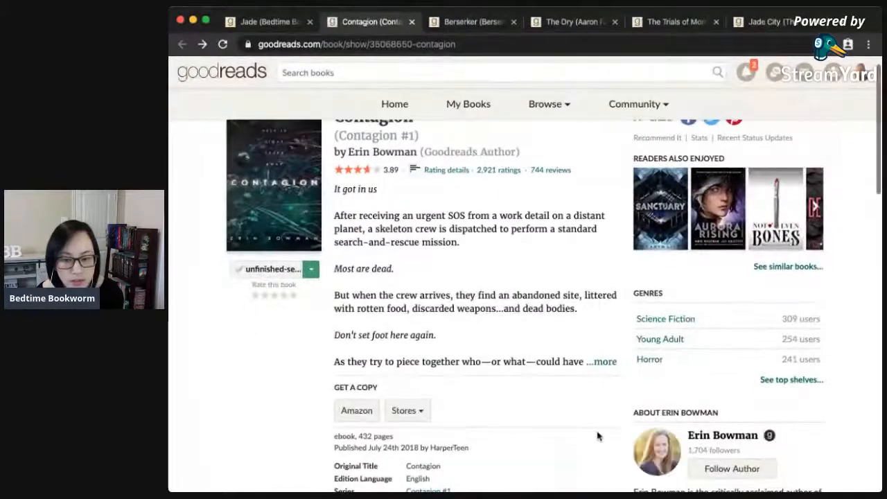
# Examine the friend reviews of Contagion and return to the book's description.
pyautogui.scroll(-5, 598, 436)
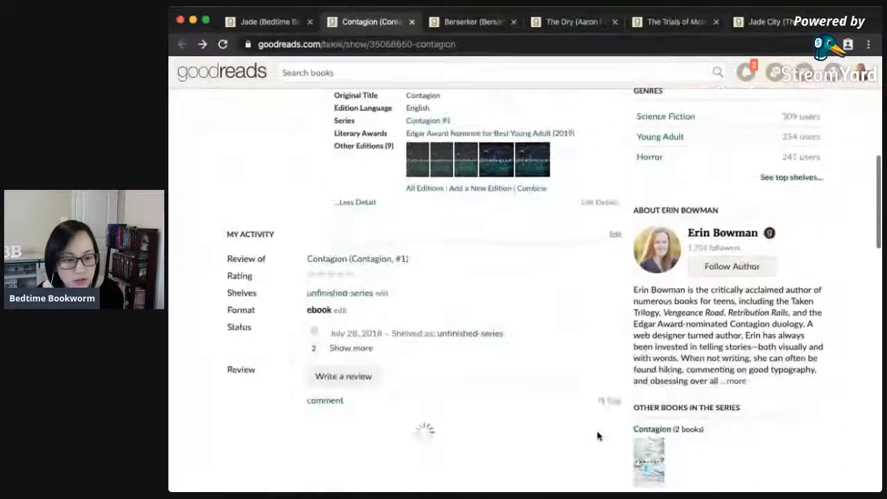
pyautogui.scroll(-1, 597, 435)
pyautogui.scroll(-2, 608, 425)
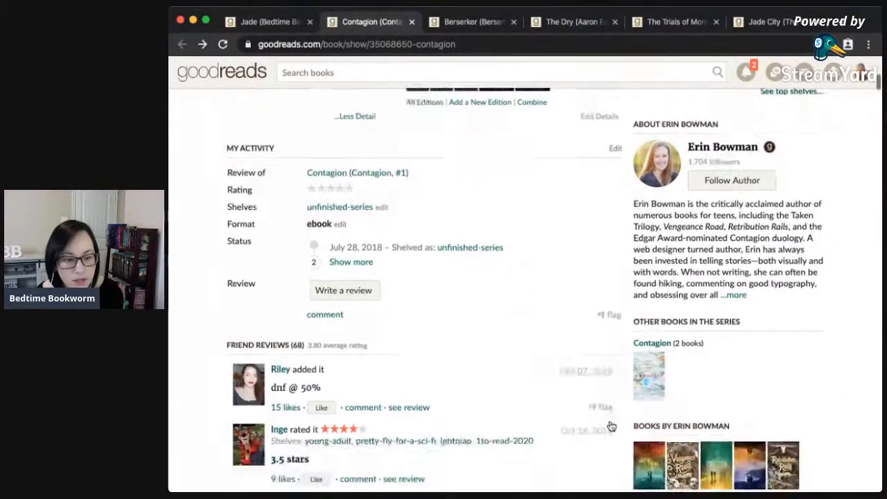
pyautogui.moveTo(344, 359); pyautogui.dragTo(270, 336)
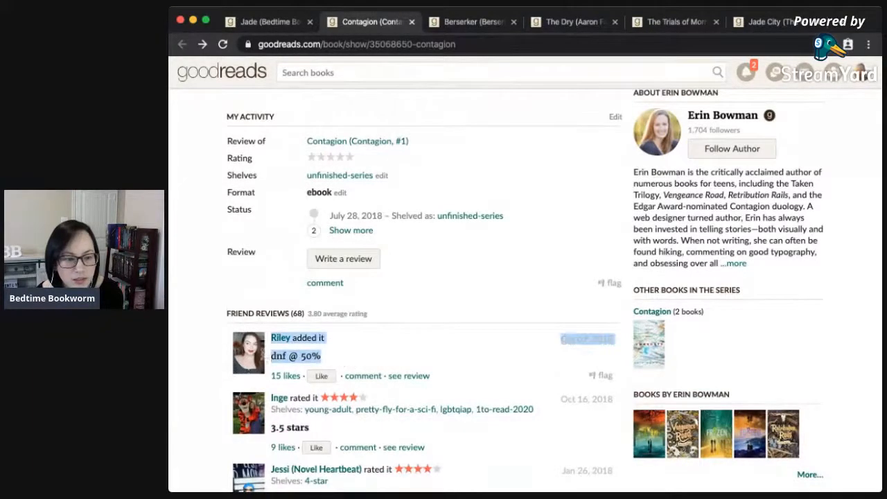
pyautogui.click(402, 347)
pyautogui.scroll(-2, 451, 350)
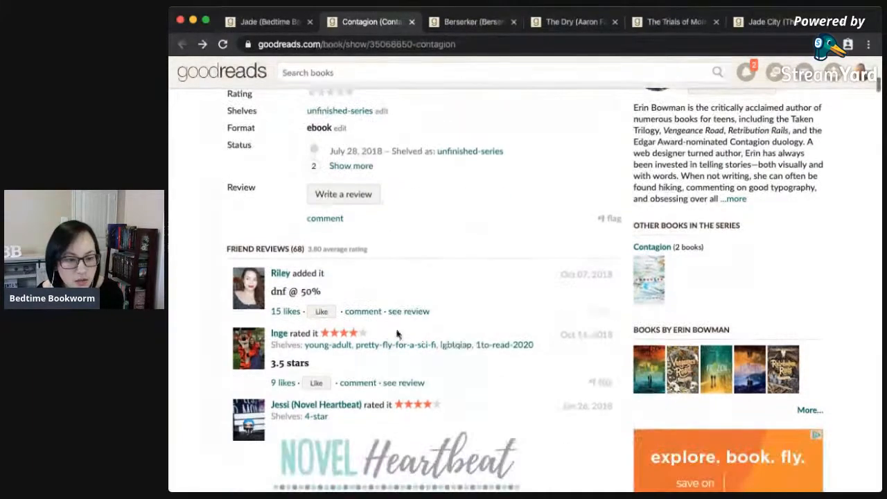
pyautogui.scroll(-5, 447, 396)
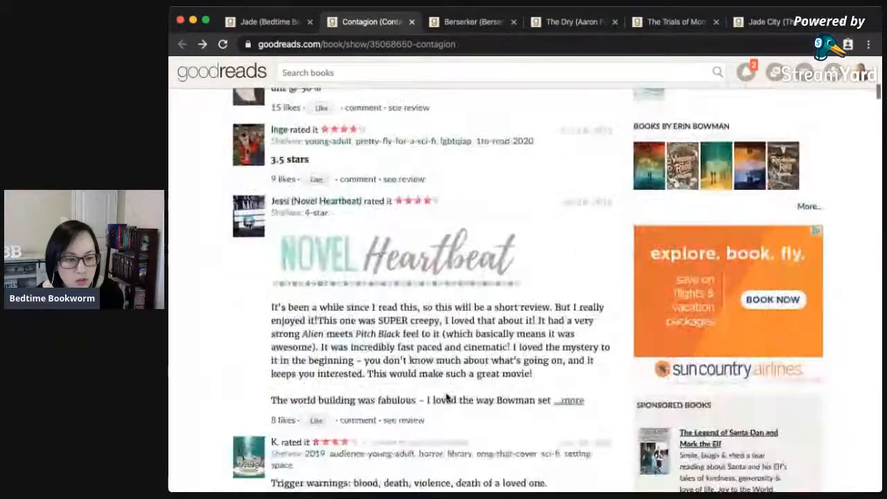
pyautogui.scroll(-5, 447, 396)
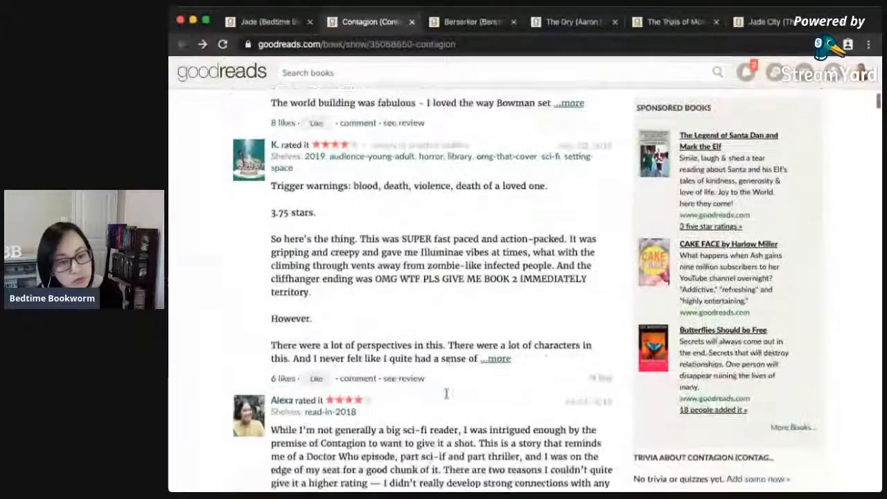
pyautogui.scroll(-3, 447, 393)
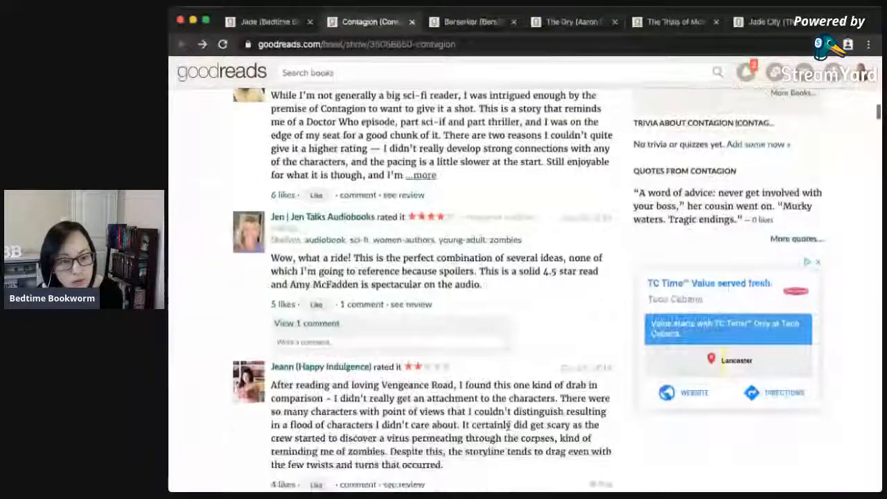
pyautogui.scroll(-2, 514, 428)
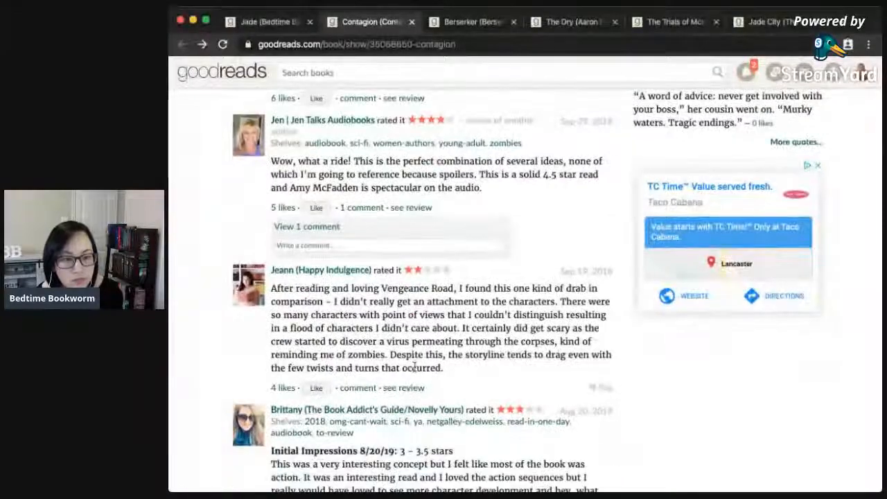
pyautogui.scroll(-2, 518, 372)
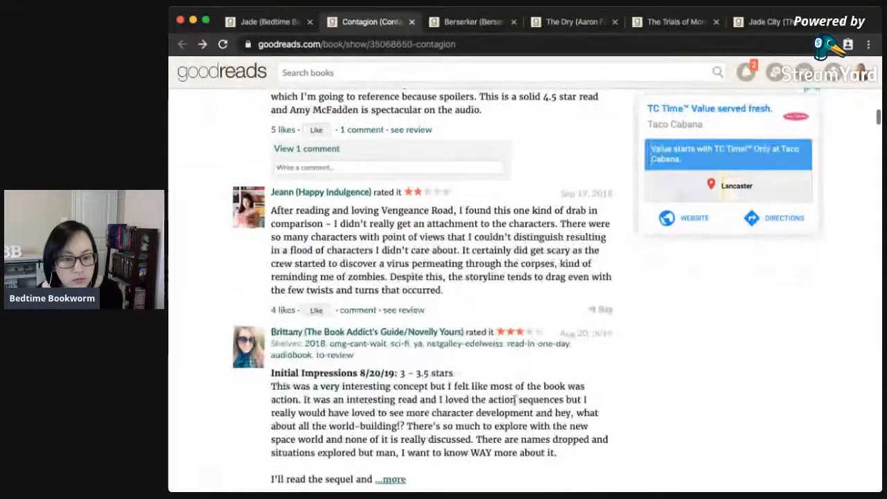
pyautogui.scroll(-4, 513, 404)
pyautogui.scroll(20, 513, 406)
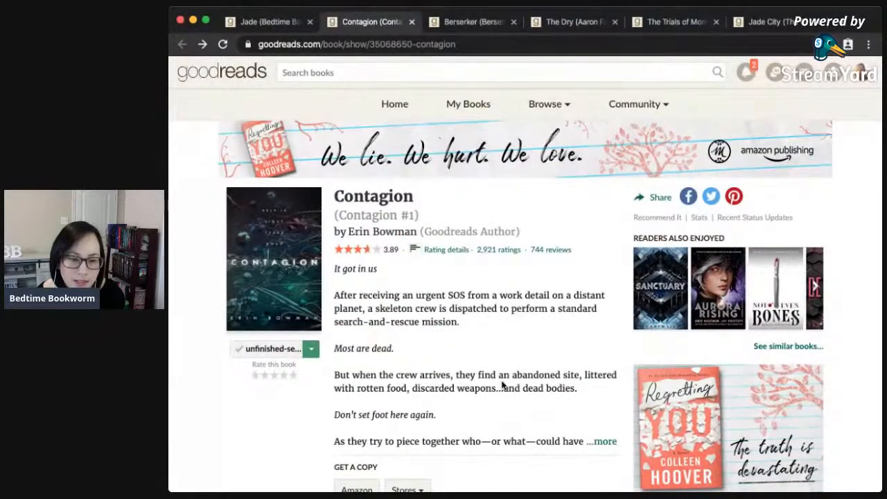
# Expand the Contagion description and read the full synopsis.
pyautogui.click(600, 442)
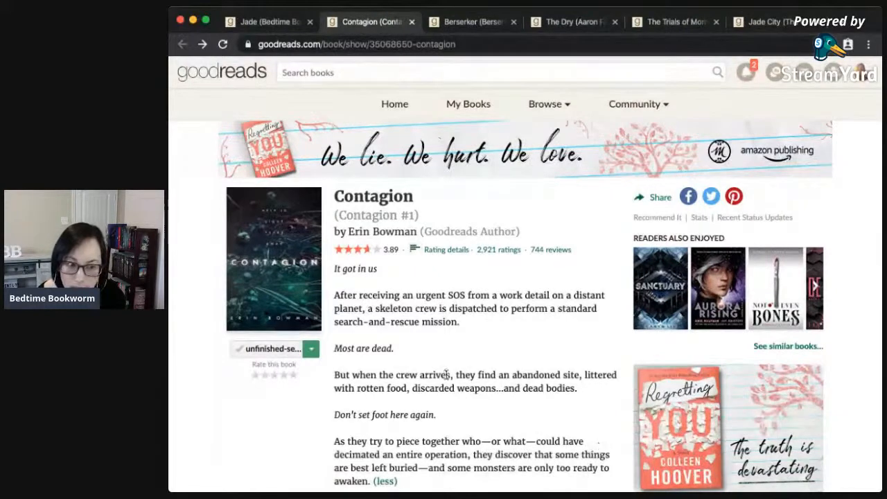
pyautogui.scroll(-1, 415, 405)
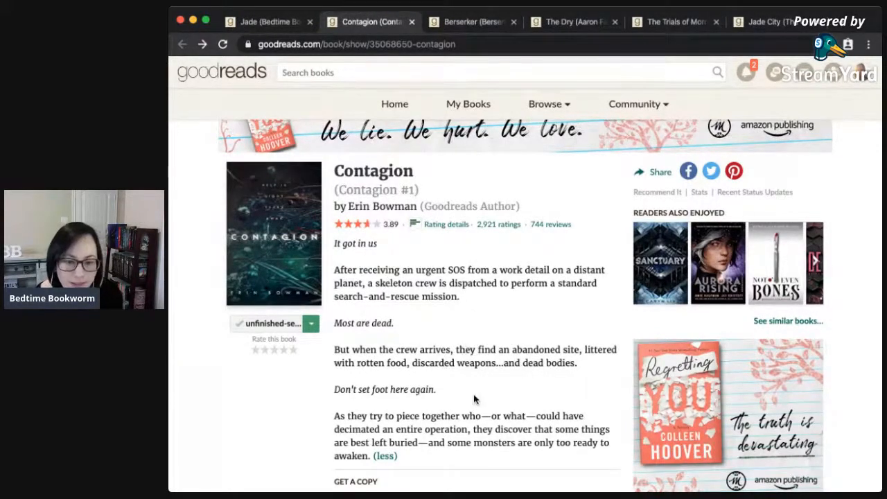
pyautogui.scroll(-1, 474, 399)
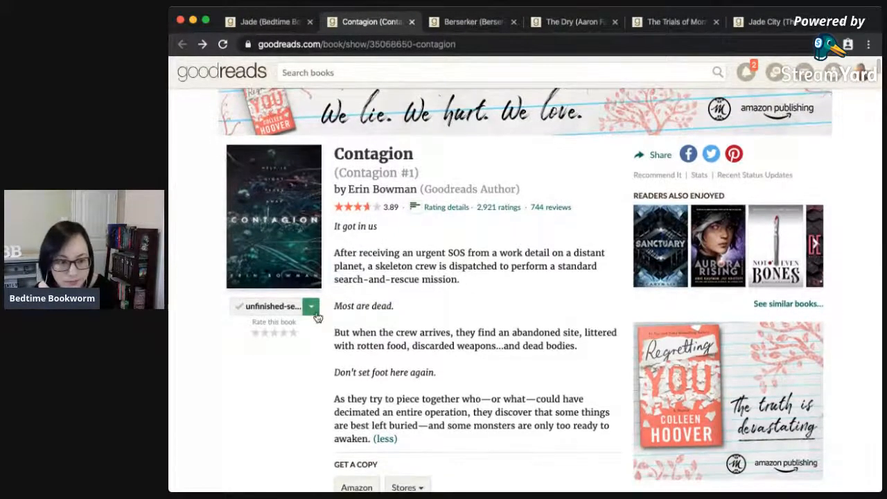
# Move Contagion to the tbr-series shelf and close its page.
pyautogui.click(311, 309)
pyautogui.scroll(-1, 301, 406)
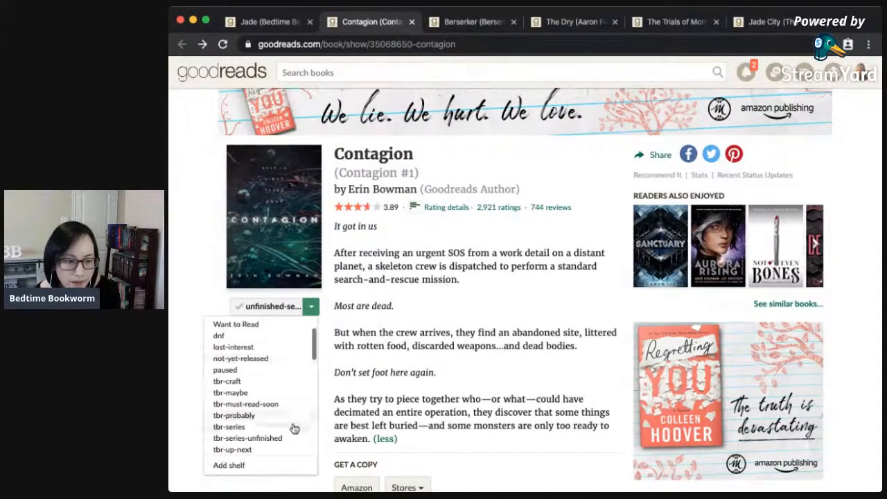
pyautogui.click(289, 427)
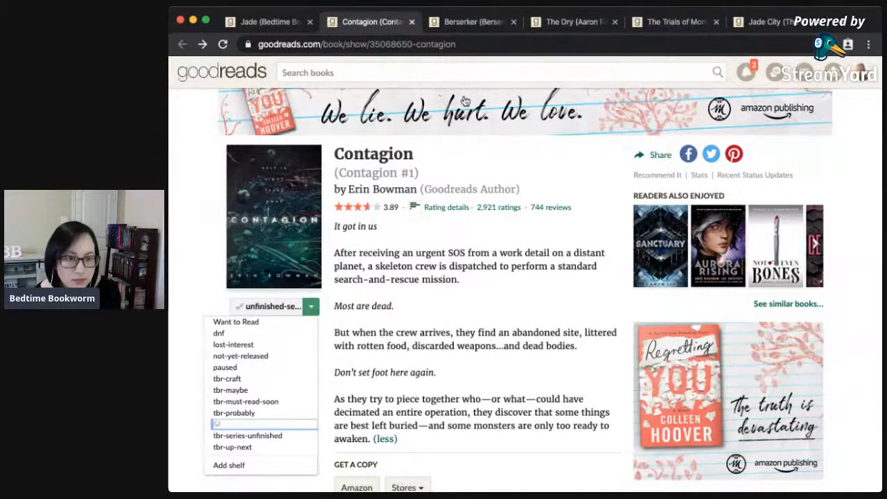
pyautogui.click(412, 23)
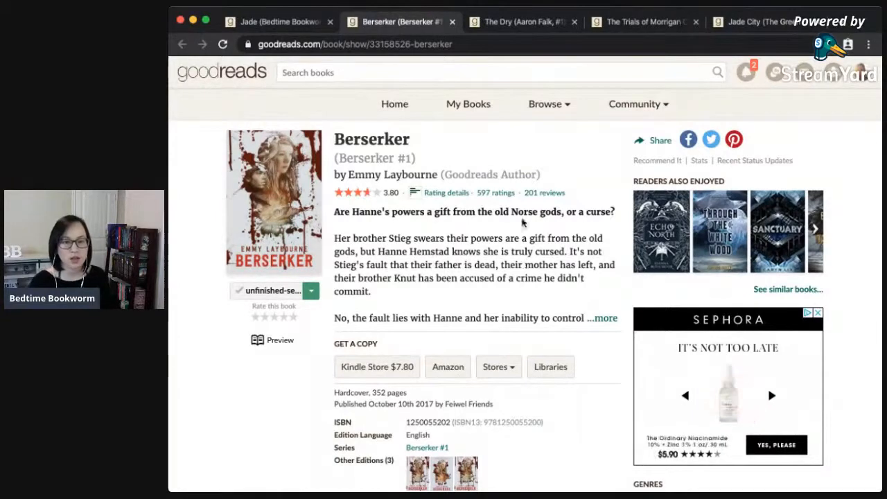
# Expand the Berserker description and read the full synopsis, including its Norse gods and American frontier premise.
pyautogui.moveTo(492, 211); pyautogui.dragTo(567, 215)
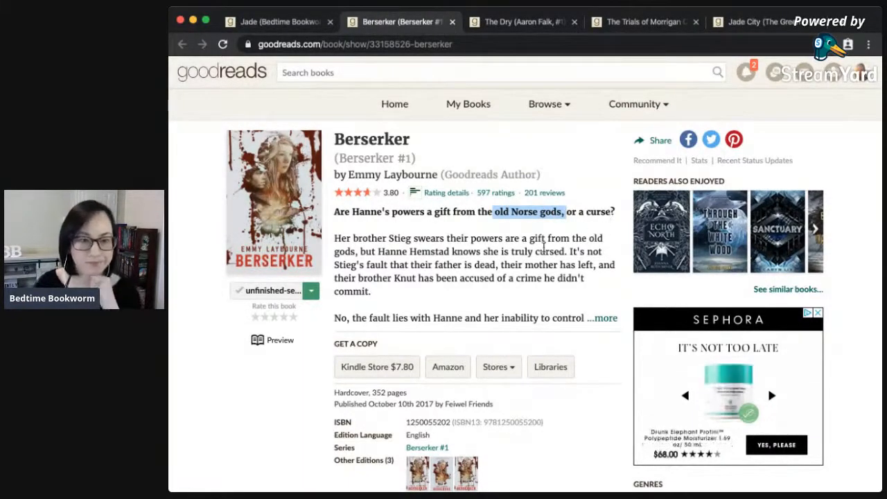
pyautogui.click(593, 320)
pyautogui.scroll(-1, 415, 424)
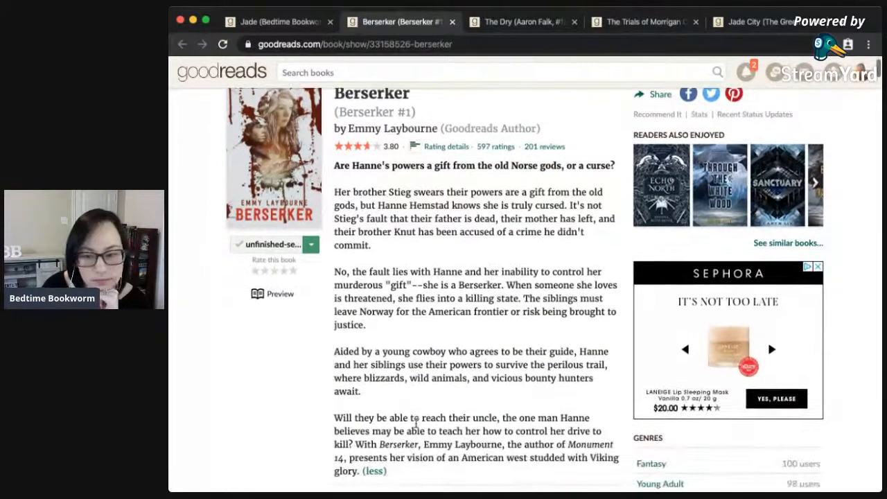
pyautogui.scroll(-1, 430, 421)
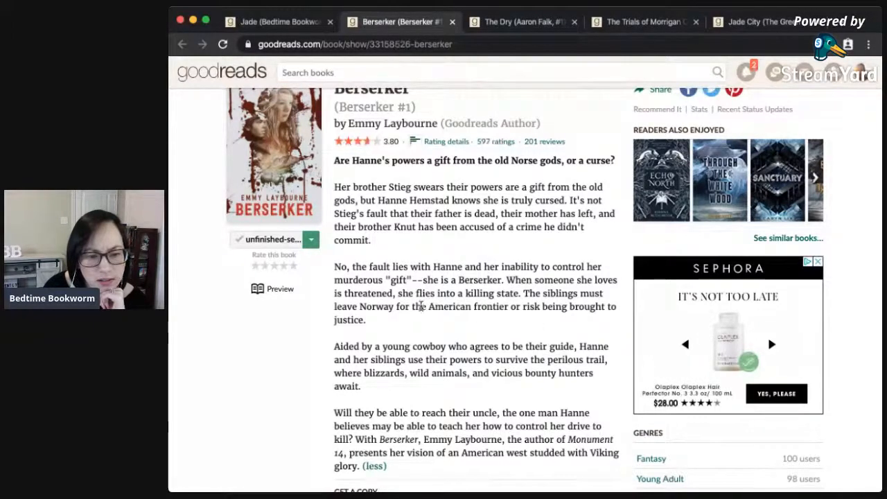
pyautogui.moveTo(420, 306); pyautogui.dragTo(467, 306)
pyautogui.moveTo(377, 305); pyautogui.dragTo(475, 293)
pyautogui.click(483, 320)
# Examine Berserker's book details, the author's other books including Monument 14, and the friend reviews.
pyautogui.scroll(-3, 478, 342)
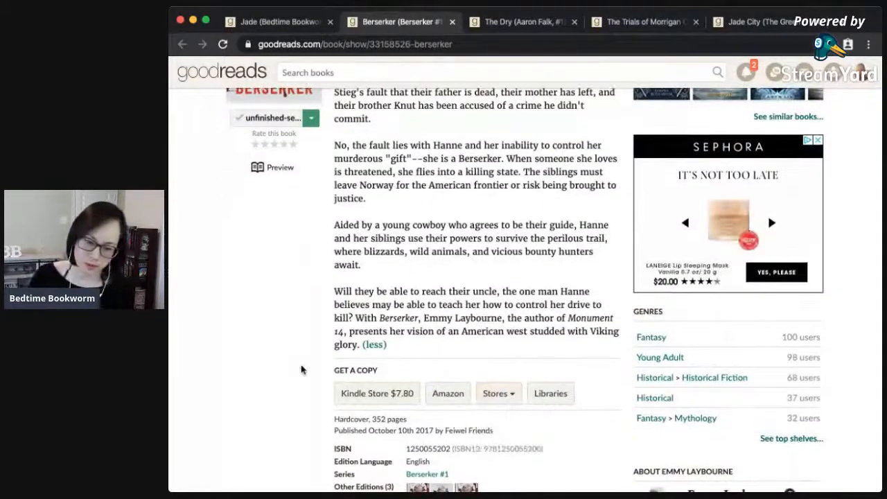
pyautogui.scroll(-3, 301, 369)
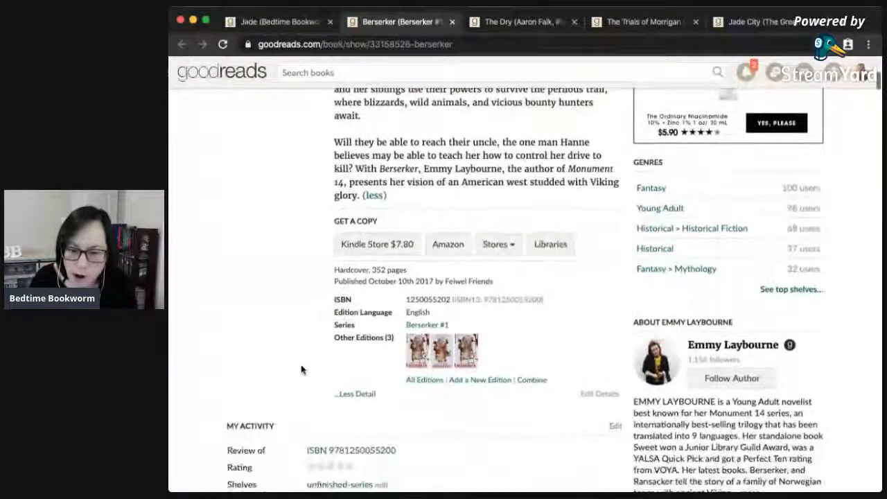
pyautogui.scroll(-2, 301, 369)
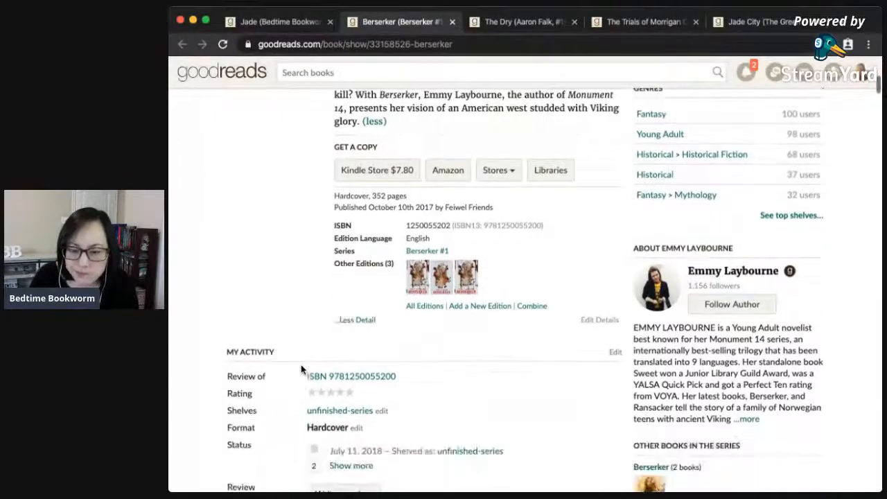
pyautogui.scroll(-1, 302, 370)
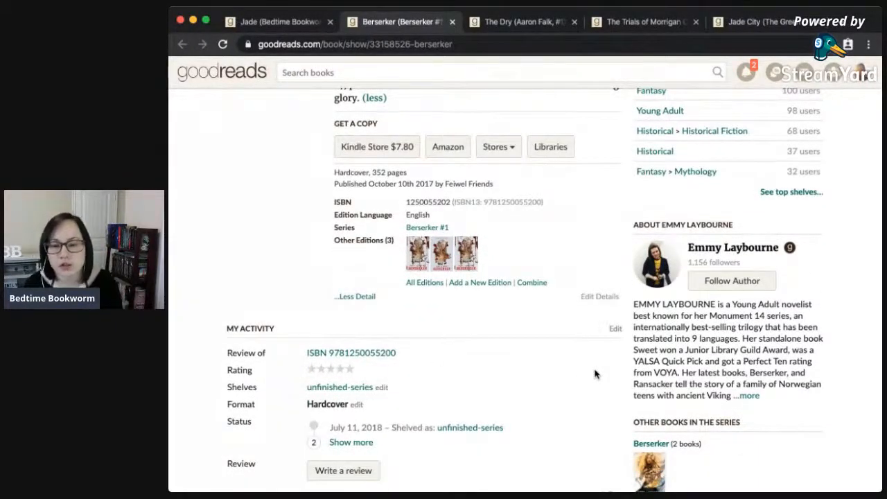
pyautogui.scroll(-5, 594, 374)
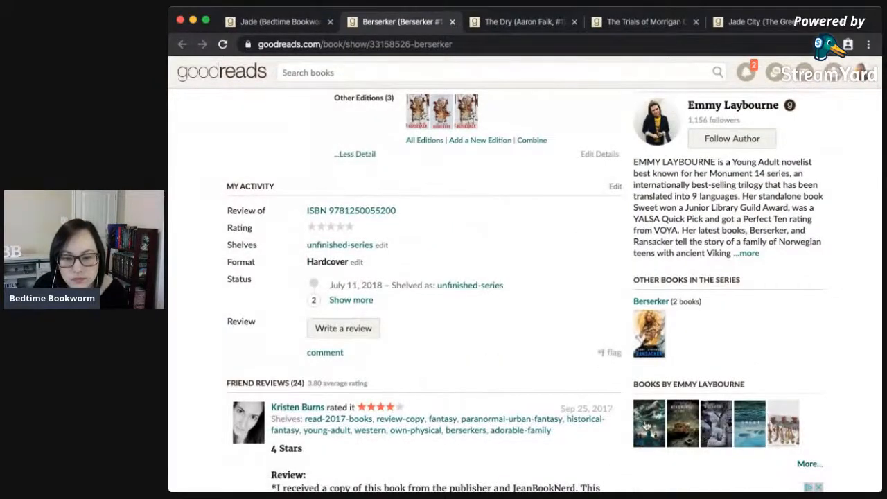
pyautogui.moveTo(648, 414)
pyautogui.scroll(-3, 647, 409)
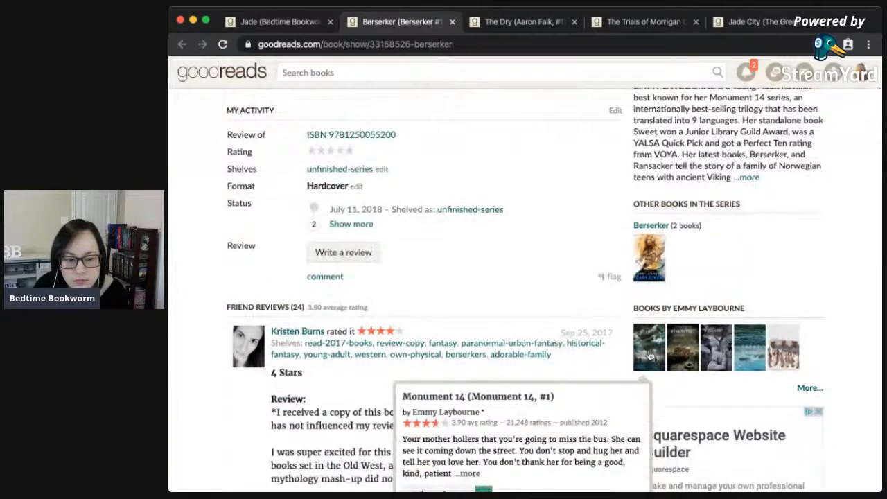
pyautogui.scroll(-1, 649, 355)
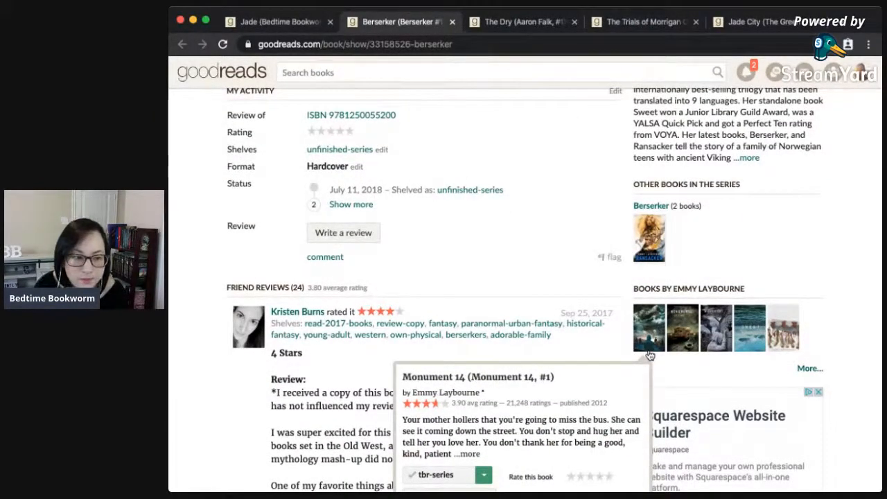
pyautogui.scroll(-10, 462, 351)
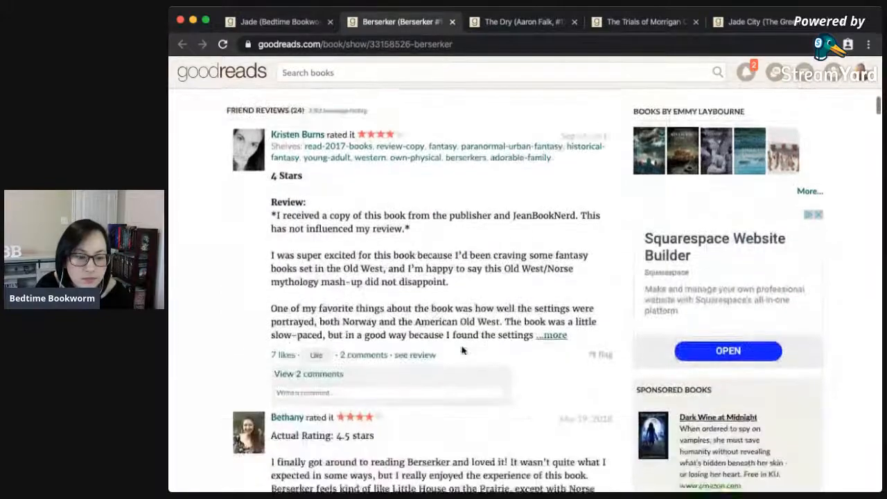
pyautogui.scroll(-7, 462, 351)
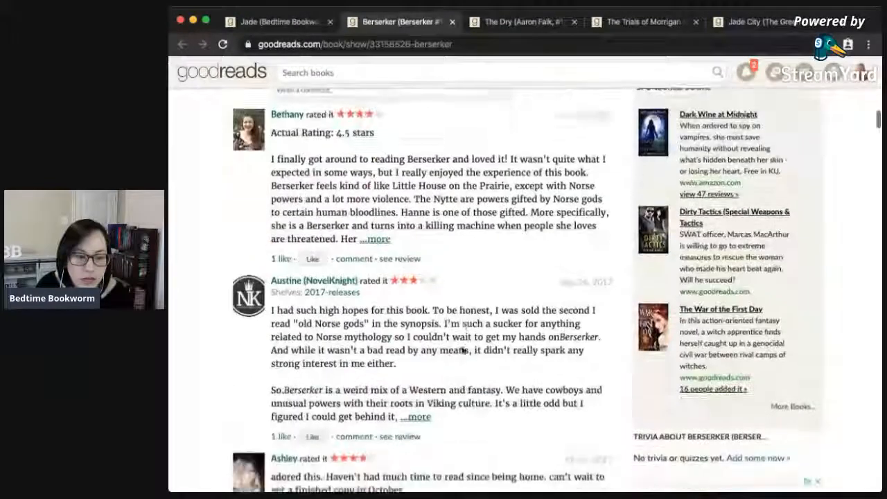
pyautogui.scroll(-4, 462, 350)
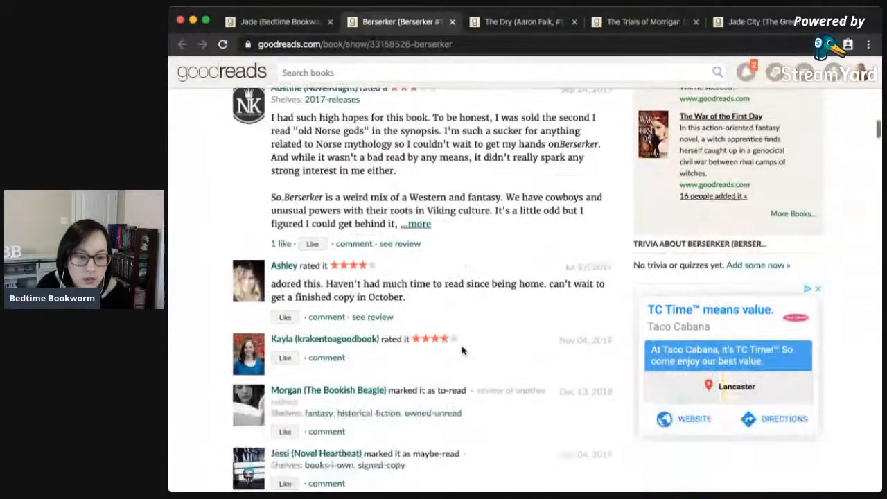
pyautogui.press('Home')
# View the Berserker series listing, move Berserker to the tbr-probably shelf, and close its page.
pyautogui.click(373, 160)
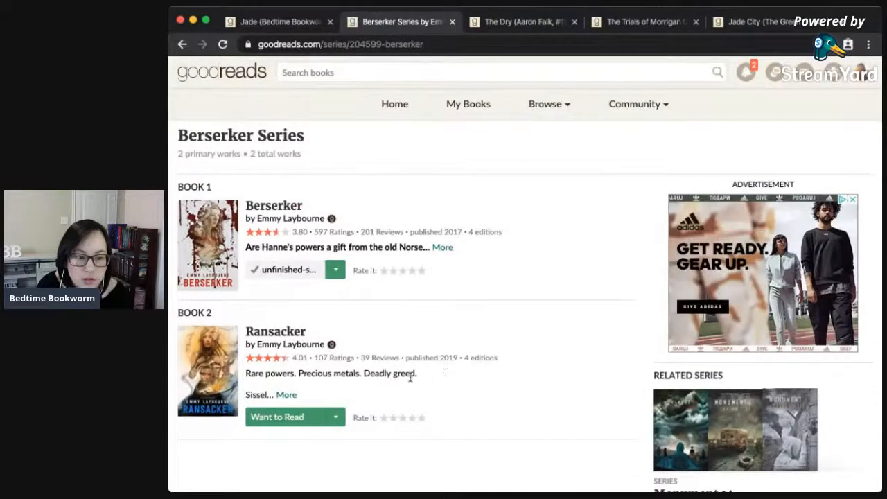
pyautogui.click(337, 271)
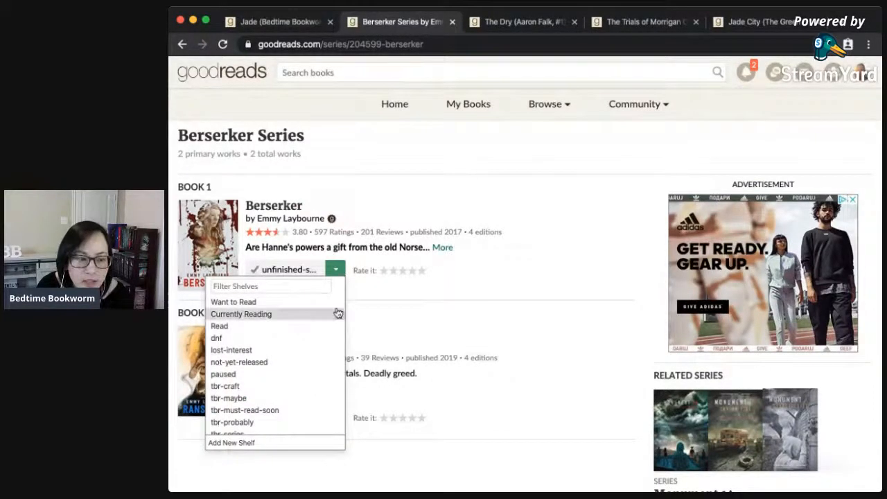
pyautogui.click(253, 422)
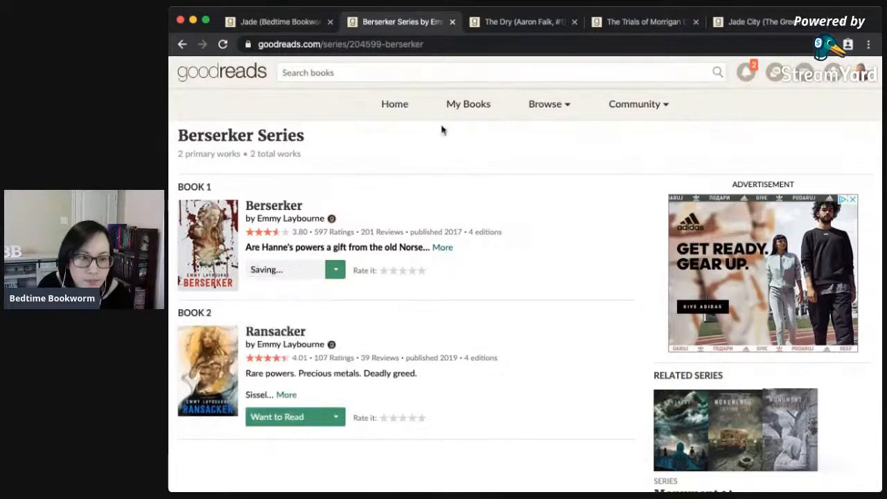
pyautogui.click(452, 23)
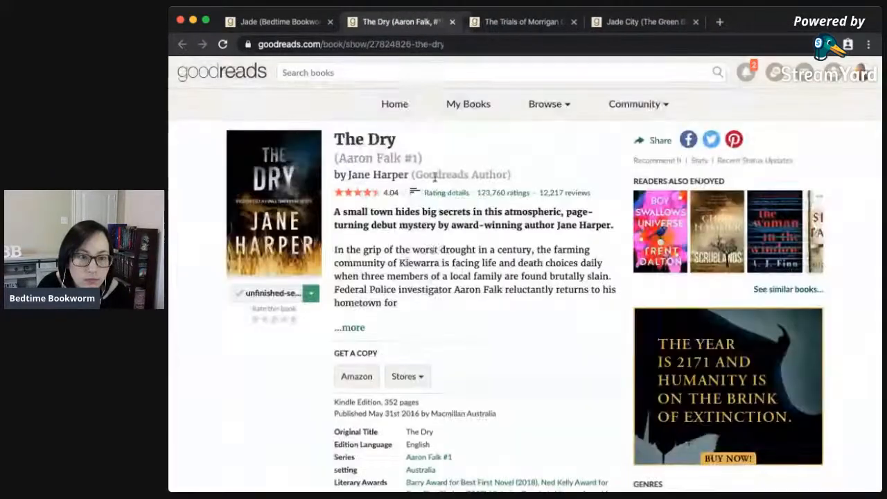
# Check the Aaron Falk series listing, then return to The Dry and examine its edition details and literary awards.
pyautogui.click(398, 161)
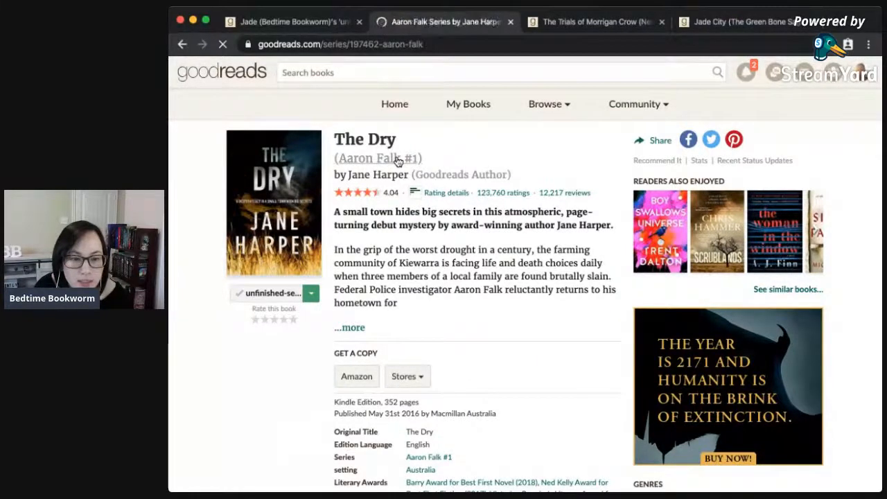
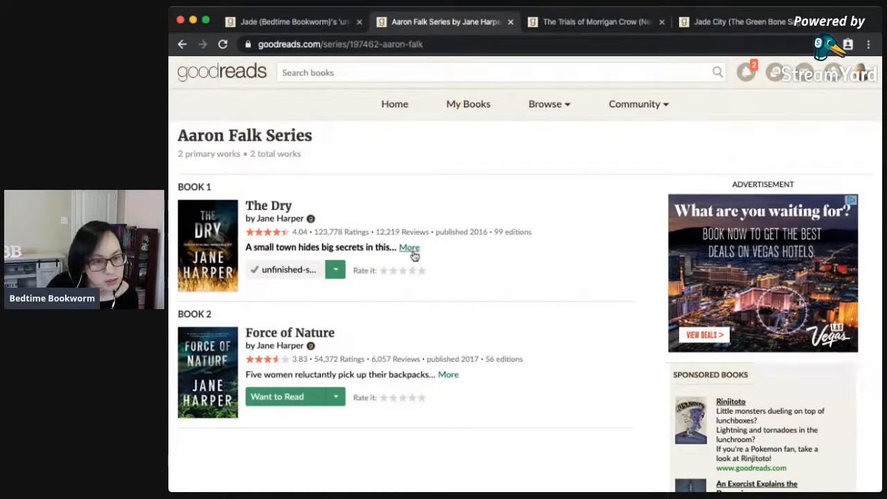
pyautogui.click(273, 210)
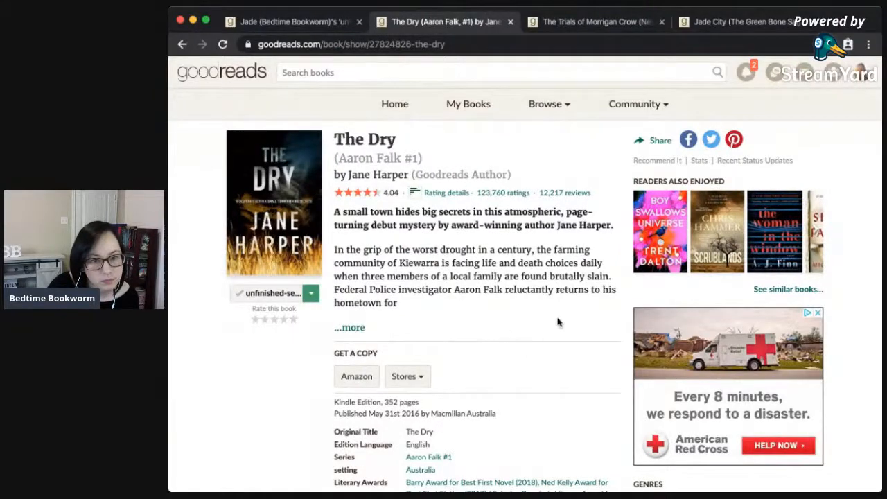
pyautogui.scroll(-2, 565, 329)
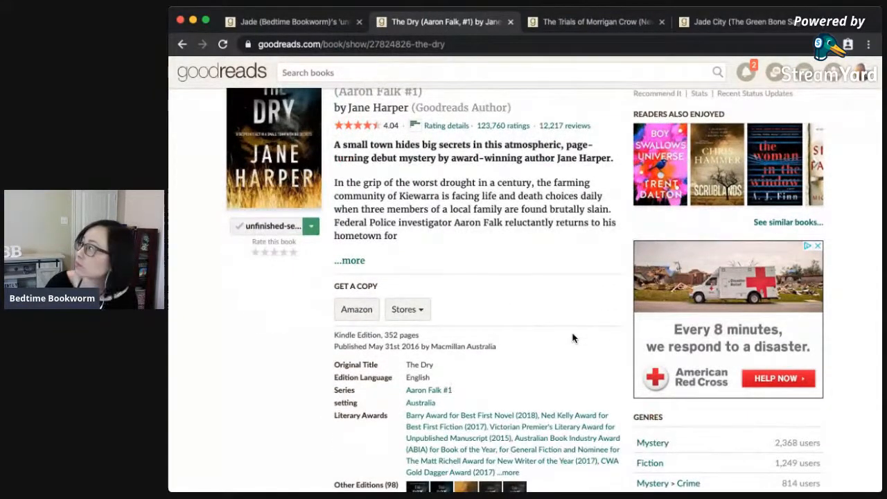
pyautogui.scroll(-2, 573, 337)
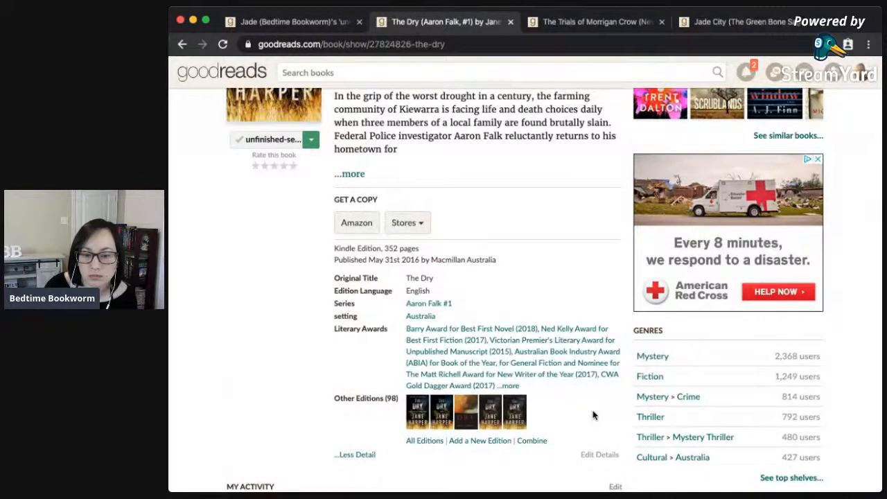
pyautogui.scroll(-2, 594, 415)
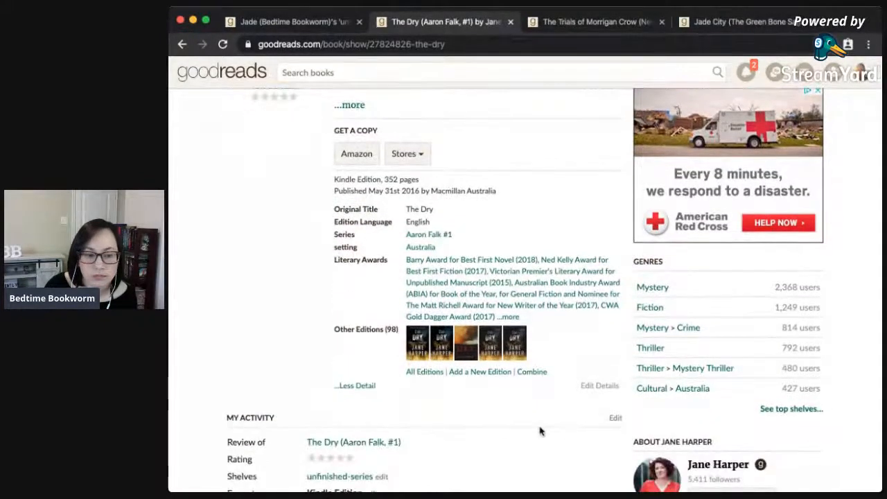
pyautogui.scroll(-1, 541, 429)
# Read through the friend reviews of The Dry and return to the book's overview.
pyautogui.scroll(-6, 540, 431)
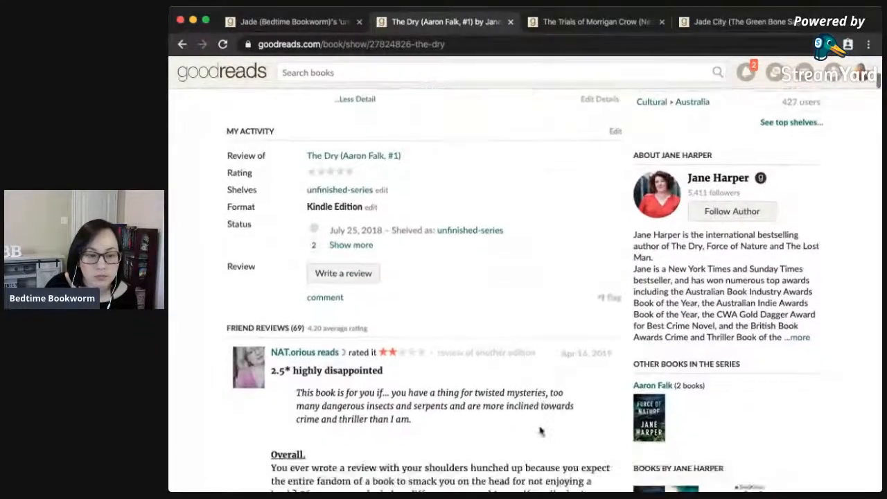
pyautogui.scroll(-5, 541, 431)
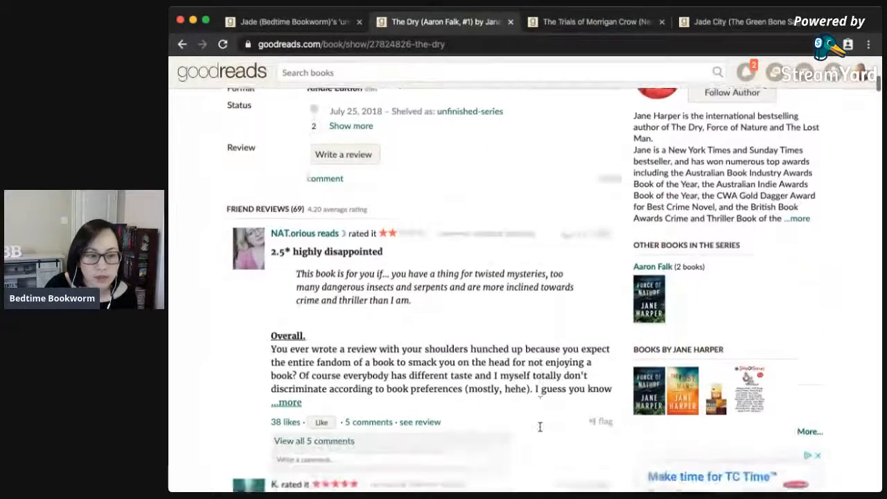
pyautogui.scroll(-10, 540, 426)
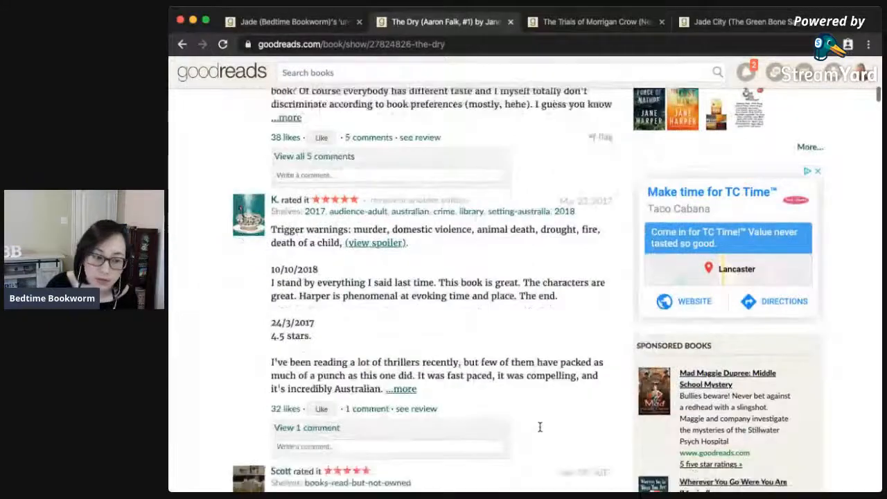
pyautogui.scroll(-7, 539, 426)
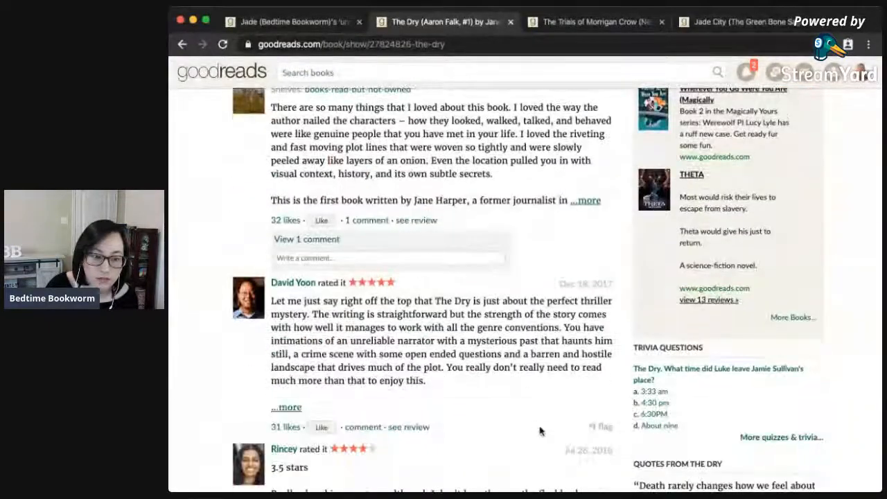
pyautogui.scroll(-5, 540, 431)
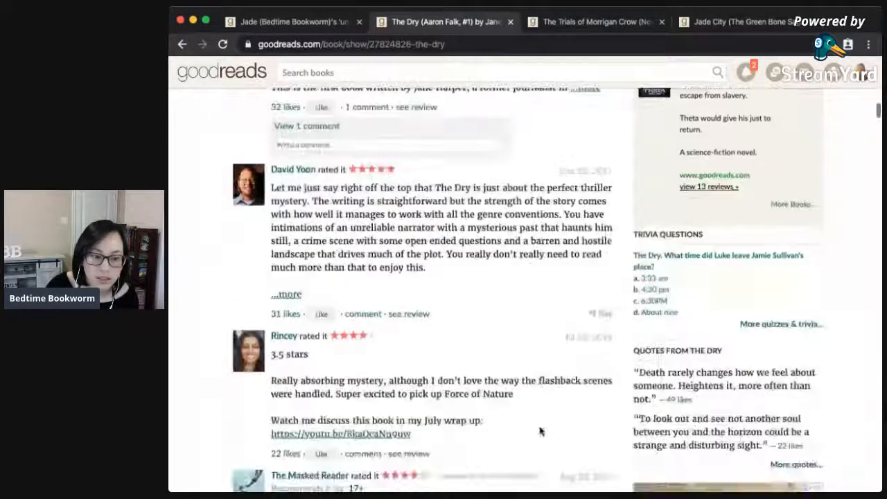
pyautogui.scroll(-10, 541, 430)
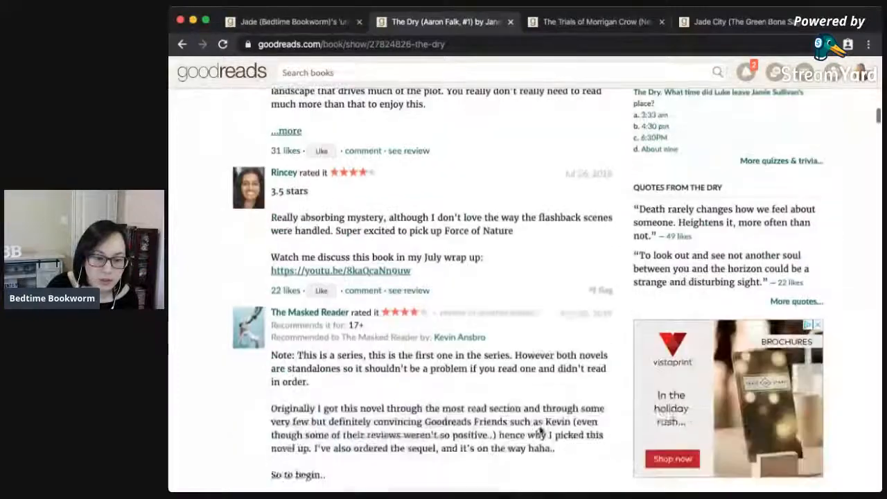
pyautogui.scroll(-4, 539, 427)
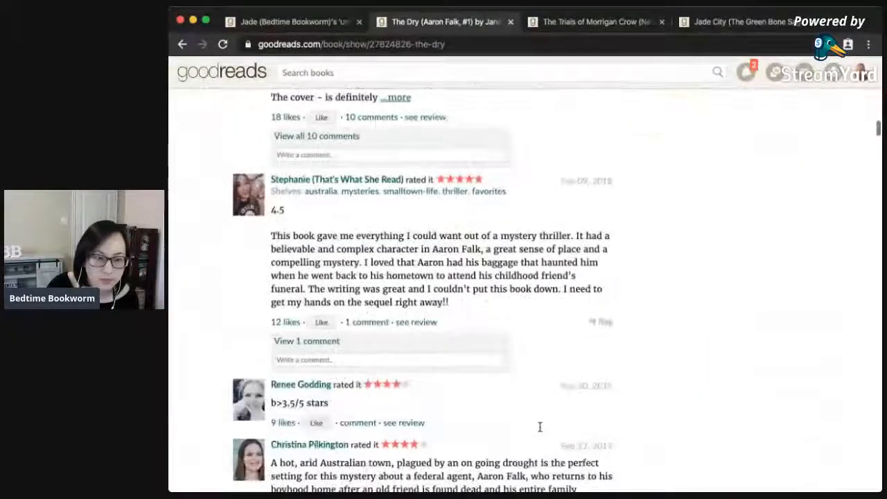
pyautogui.scroll(20, 539, 425)
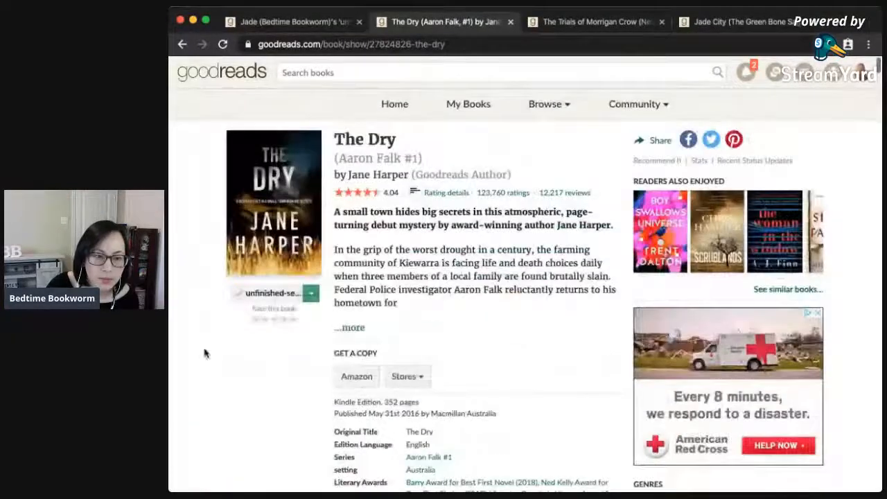
# Move The Dry to the tbr-series shelf, tag it with the genre-horror-mystery-thri... shelf, and close its page.
pyautogui.click(311, 294)
pyautogui.scroll(-3, 274, 383)
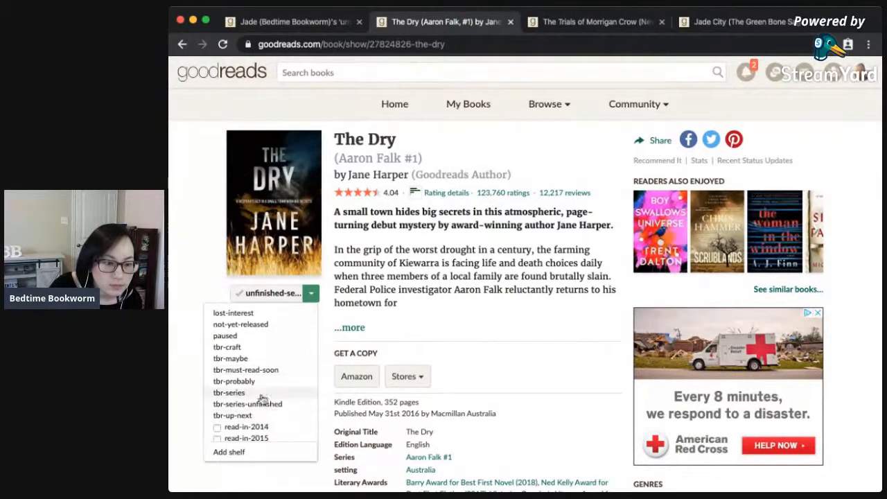
pyautogui.click(255, 394)
pyautogui.scroll(-5, 269, 406)
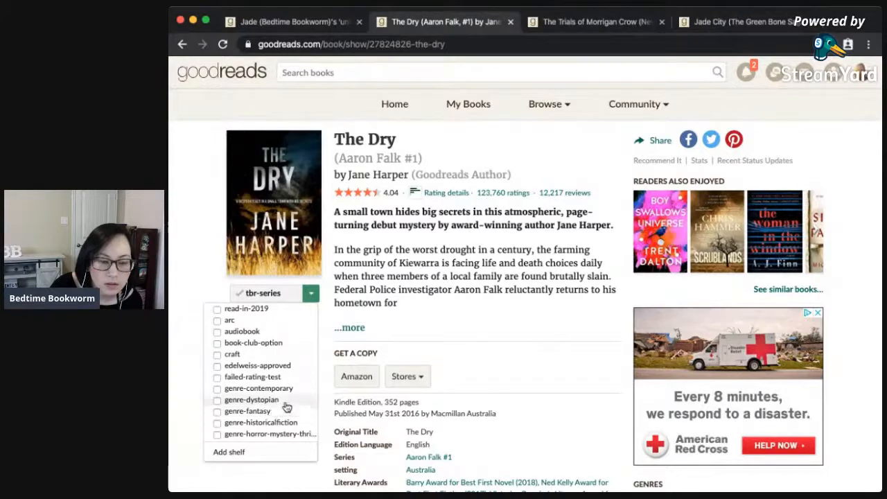
pyautogui.click(284, 434)
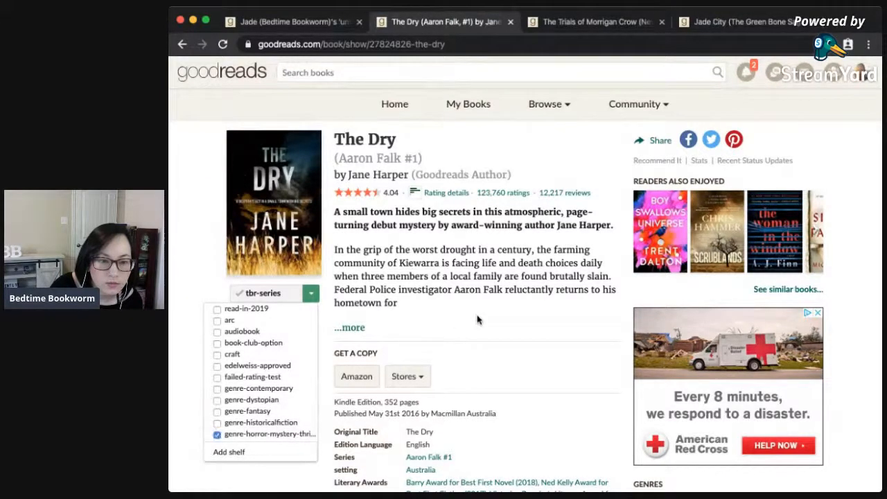
pyautogui.click(510, 22)
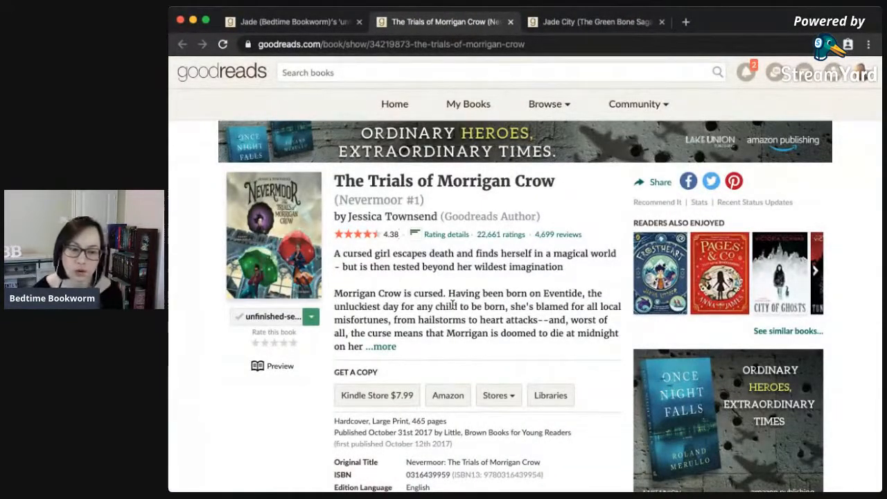
# Move The Trials of Morrigan Crow to the tbr-series-unfinished shelf and close its page.
pyautogui.scroll(-1, 452, 303)
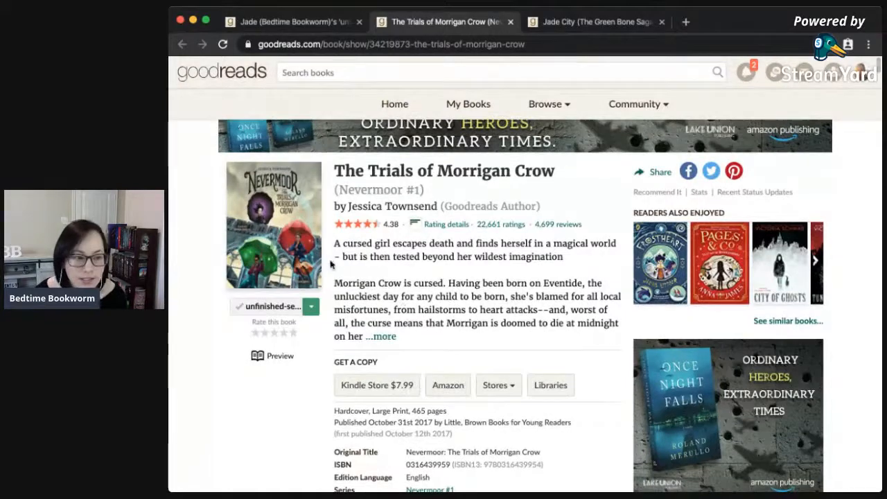
pyautogui.click(310, 307)
pyautogui.scroll(-2, 277, 378)
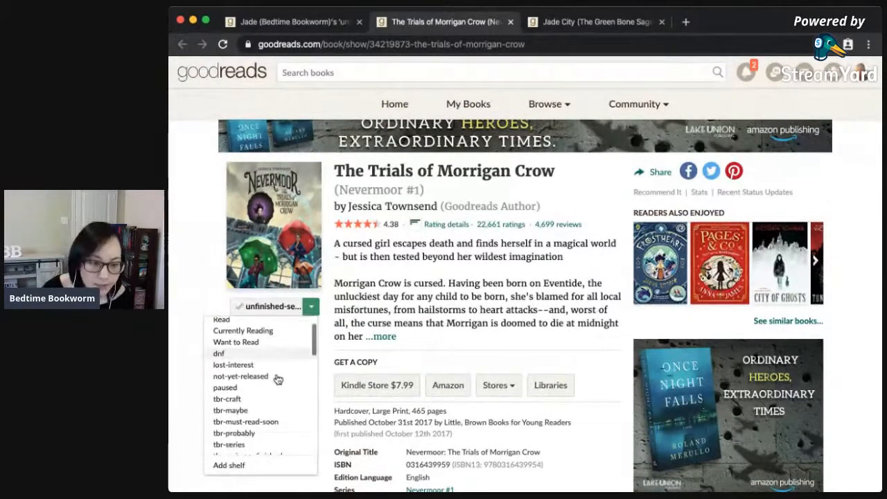
pyautogui.scroll(-2, 278, 378)
pyautogui.click(274, 415)
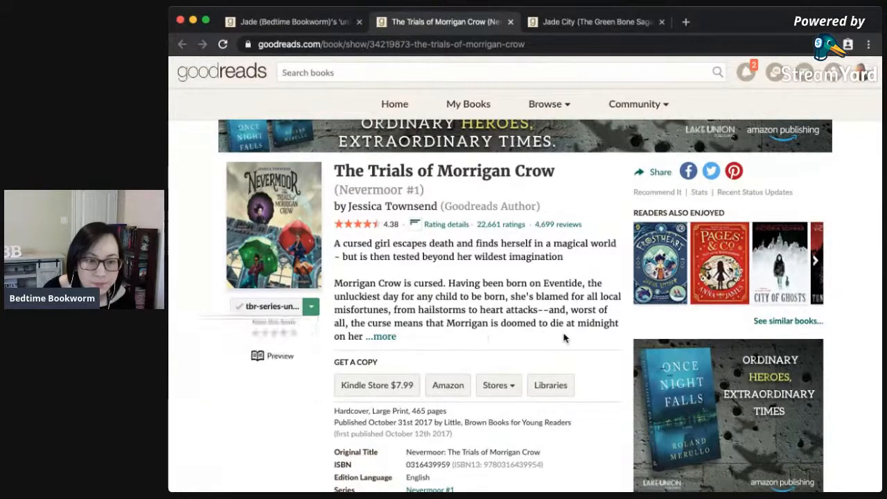
pyautogui.click(510, 22)
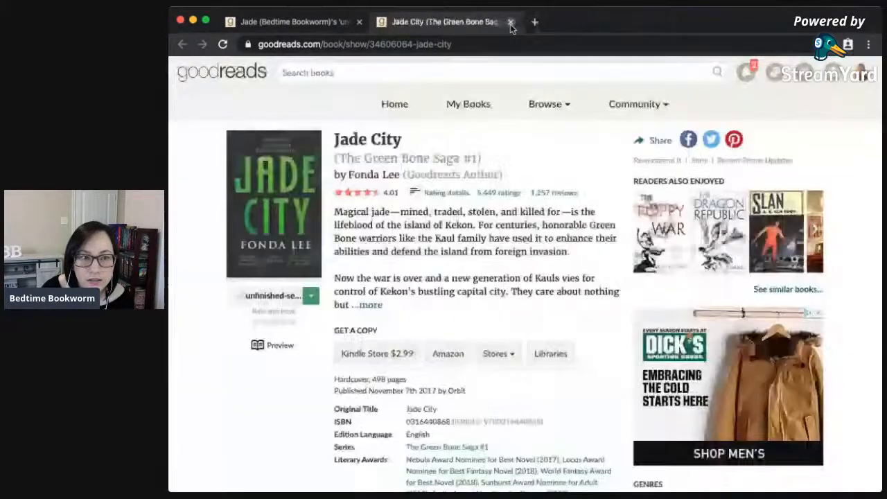
# Open The Green Bone Saga series listing from Jade City and review all its books and publication dates.
pyautogui.click(407, 160)
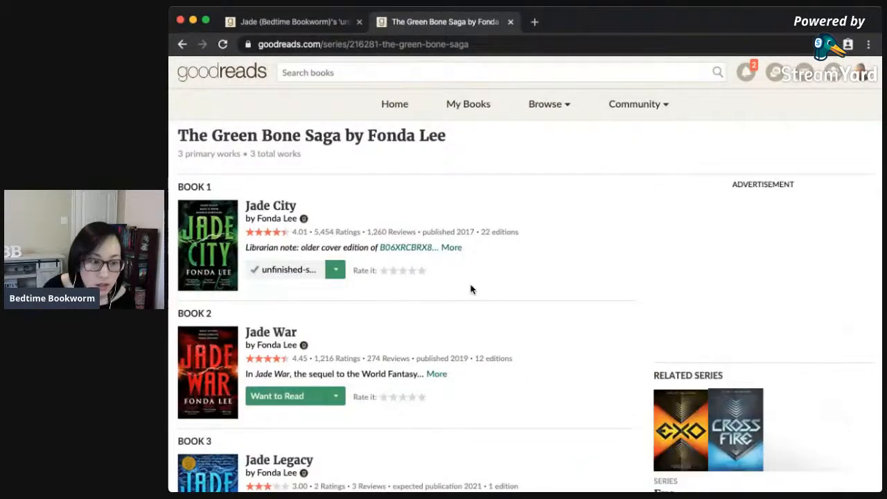
pyautogui.scroll(-2, 469, 358)
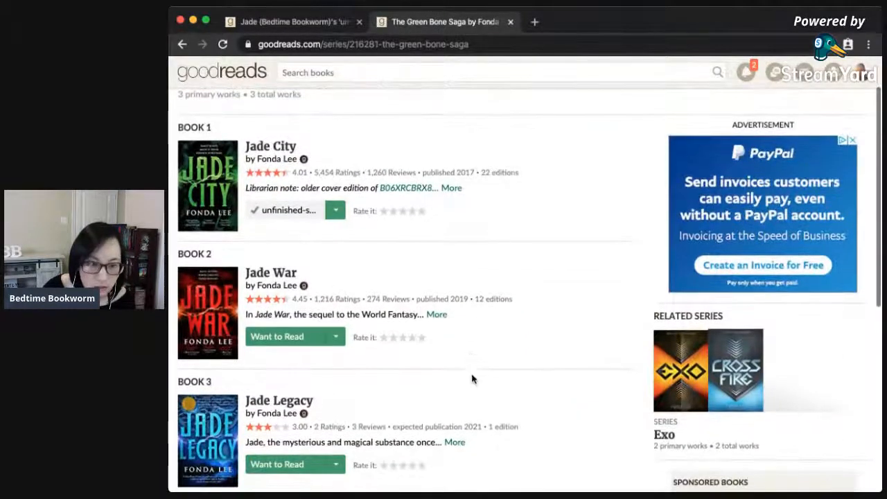
pyautogui.scroll(-2, 474, 374)
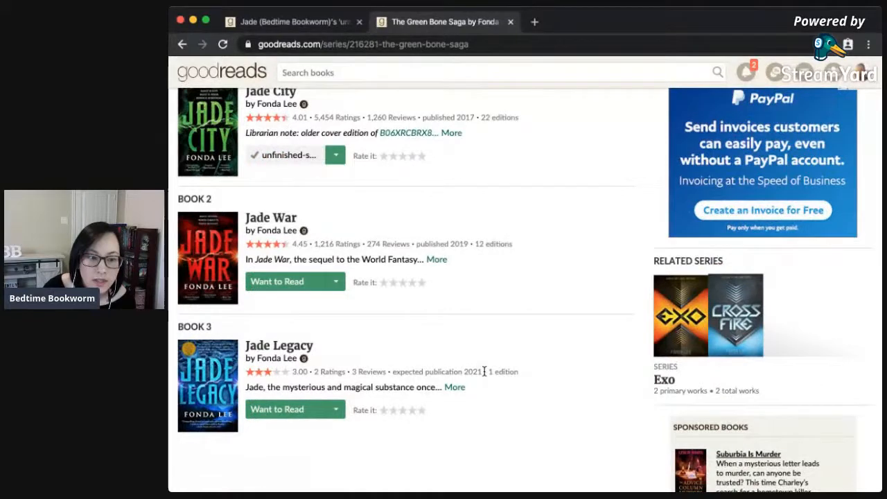
# Examine Jade Legacy's rating details, friend reviews and book information, then go back to The Green Bone Saga series listing.
pyautogui.click(271, 348)
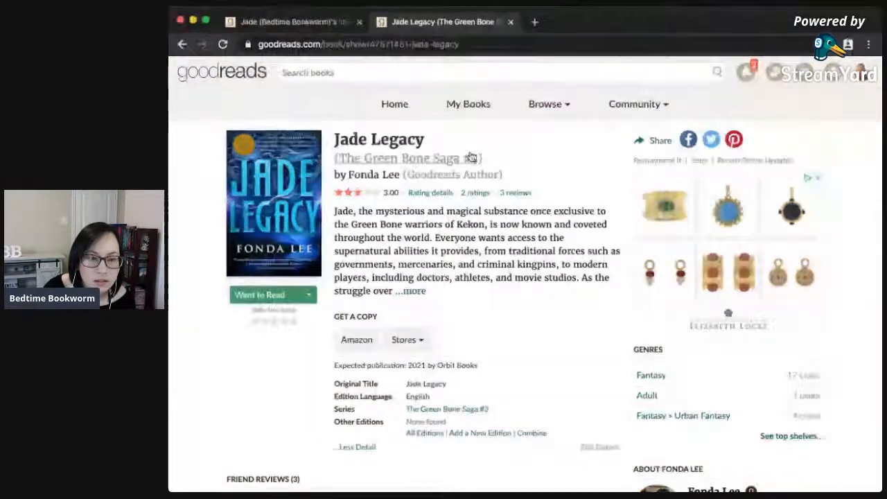
pyautogui.click(429, 194)
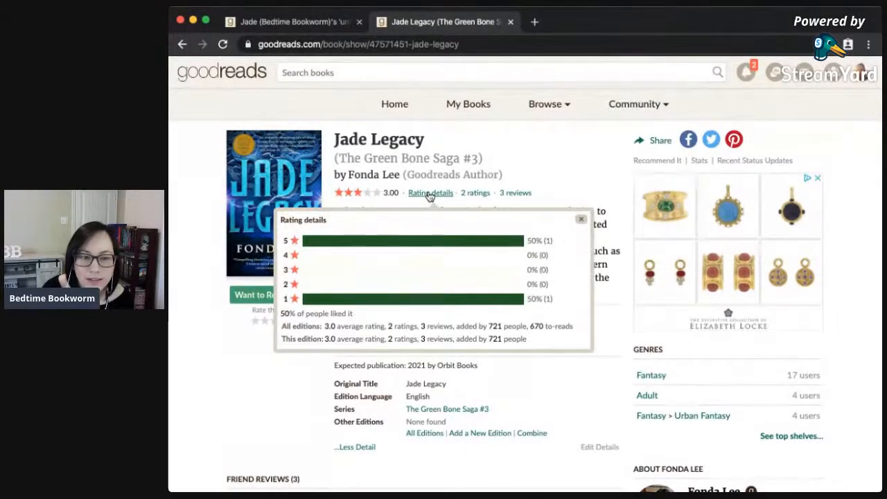
pyautogui.click(580, 219)
pyautogui.scroll(-5, 562, 322)
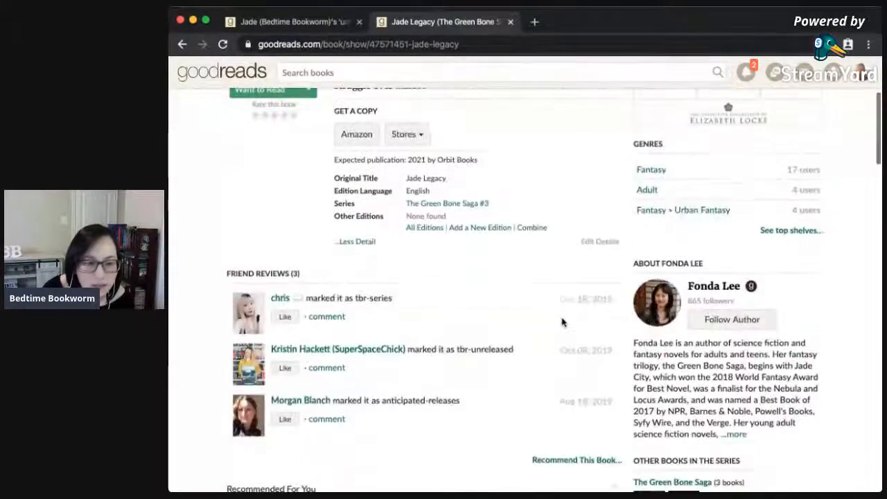
pyautogui.scroll(-8, 562, 321)
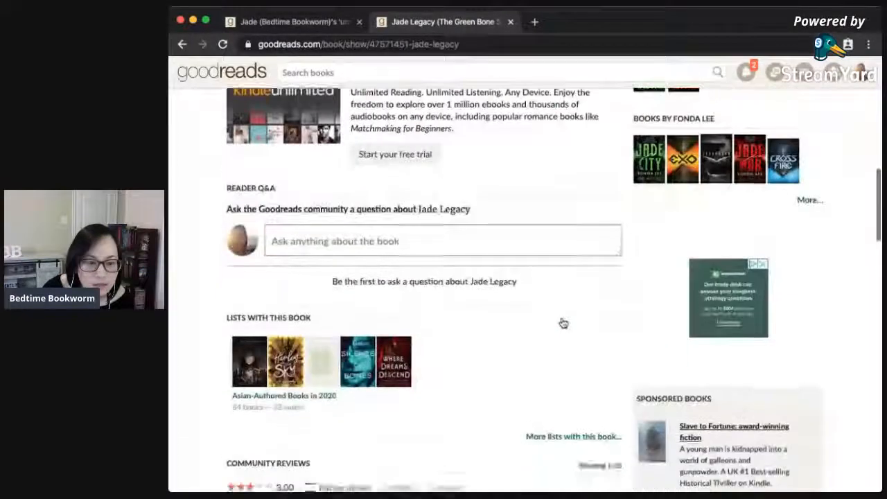
pyautogui.scroll(13, 563, 323)
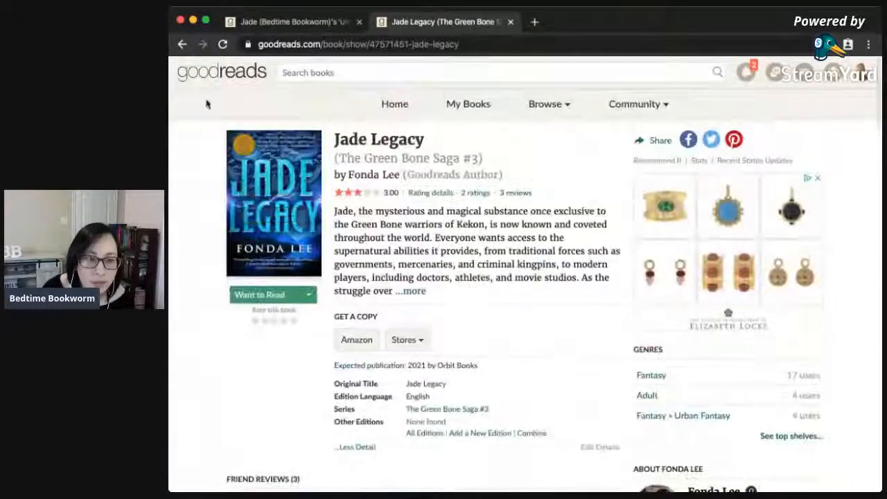
pyautogui.click(359, 161)
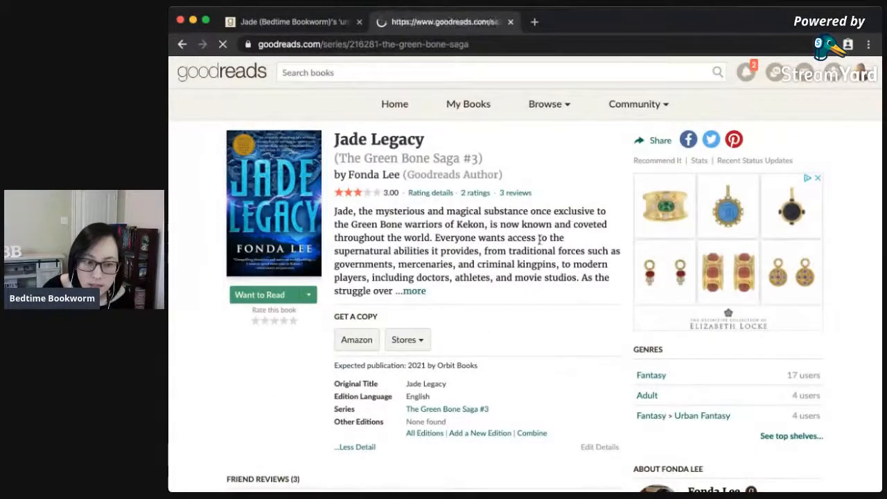
# Move Jade City to the tbr-series-unfinished shelf and close The Green Bone Saga series page.
pyautogui.click(337, 273)
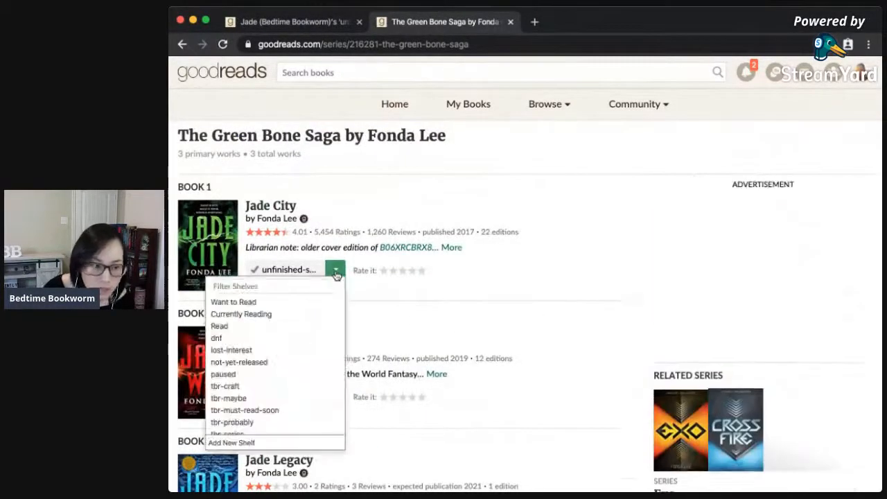
pyautogui.scroll(-2, 304, 361)
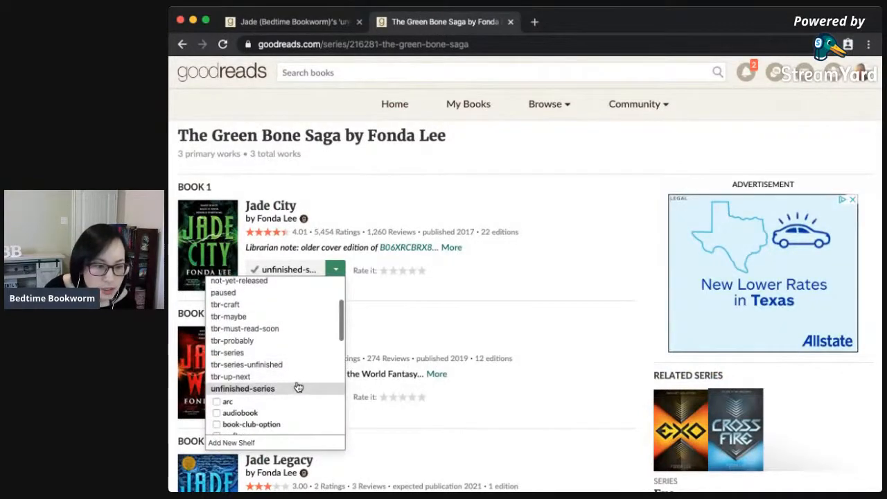
pyautogui.click(295, 369)
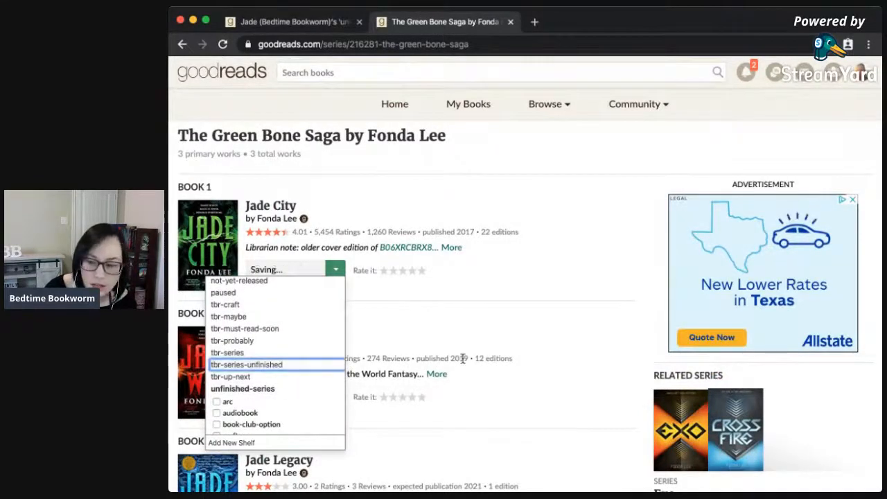
pyautogui.scroll(-3, 567, 383)
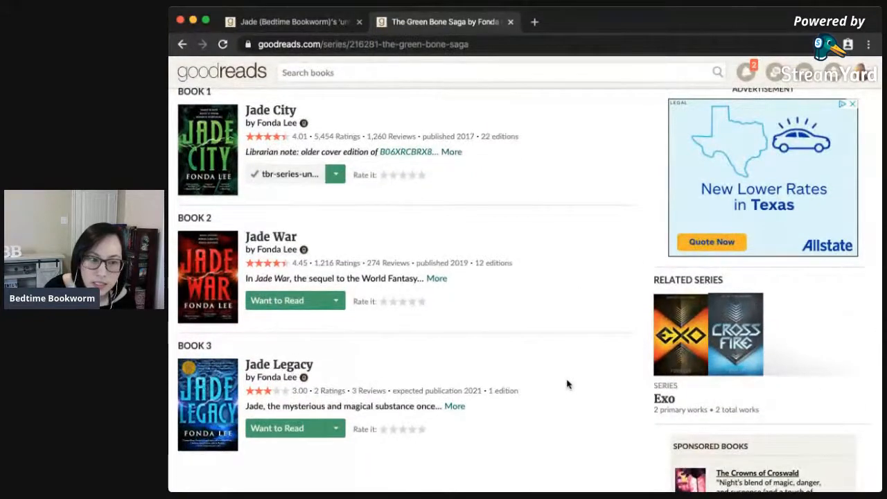
pyautogui.scroll(3, 567, 383)
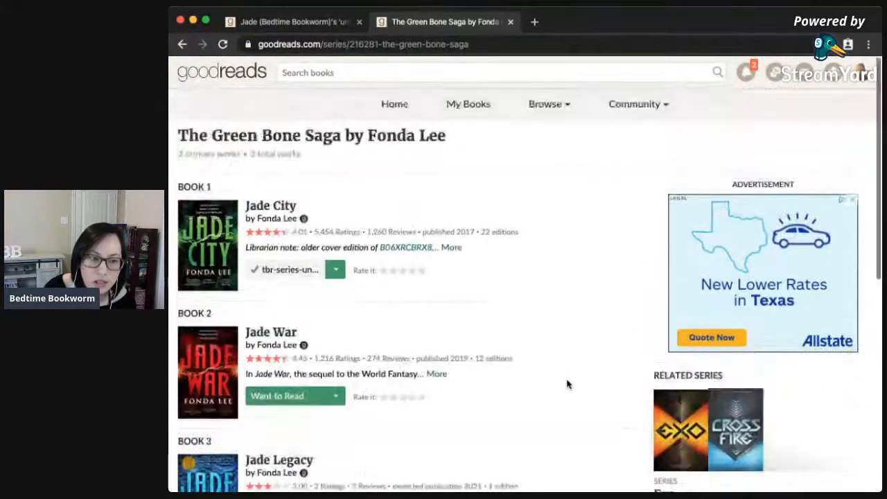
pyautogui.click(511, 22)
# Open The City of Brass, Wolf Brother, Ash Princess, Select, Nyxia and A Kingdom of Exiles from the unfinished-series list in separate tabs.
pyautogui.scroll(-2, 323, 376)
pyautogui.scroll(-6, 323, 377)
pyautogui.scroll(-3, 323, 378)
pyautogui.scroll(1, 462, 199)
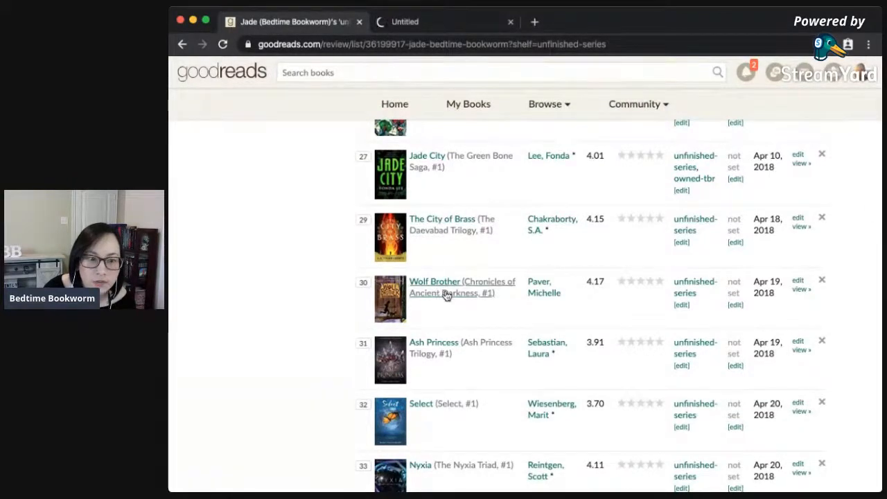
pyautogui.keyDown('super'); pyautogui.click(441, 354); pyautogui.keyUp('super')
pyautogui.keyDown('super'); pyautogui.click(435, 403); pyautogui.keyUp('super')
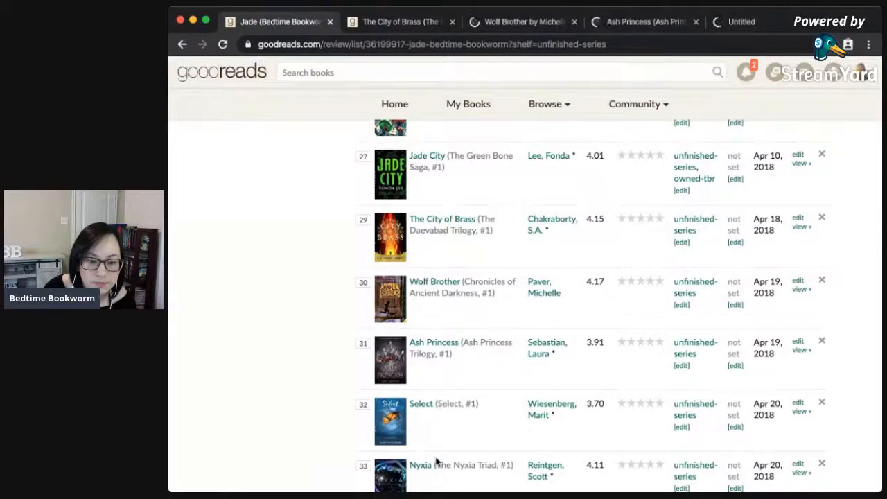
pyautogui.keyDown('super'); pyautogui.click(436, 465); pyautogui.keyUp('super')
pyautogui.scroll(-4, 437, 468)
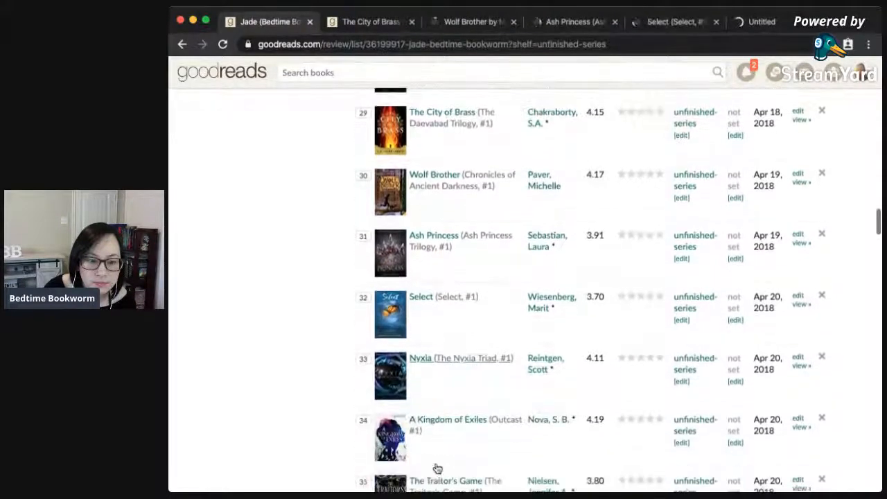
pyautogui.keyDown('super'); pyautogui.click(425, 397); pyautogui.keyUp('super')
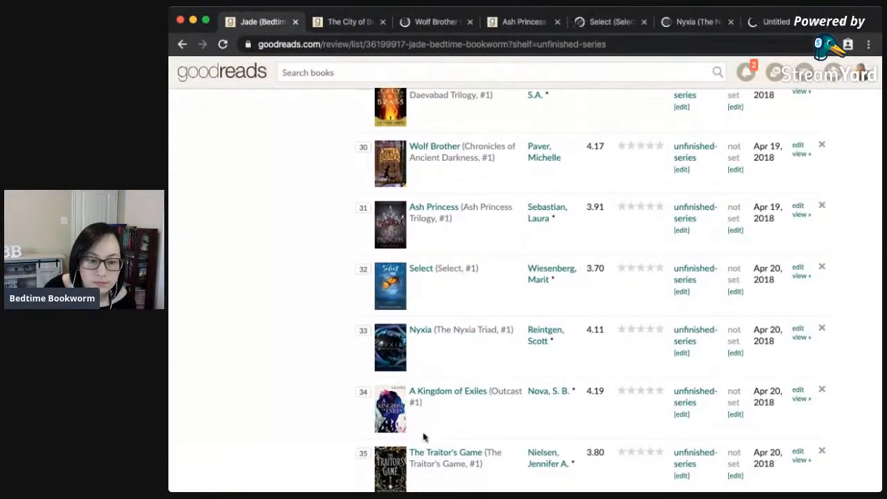
pyautogui.scroll(-2, 426, 456)
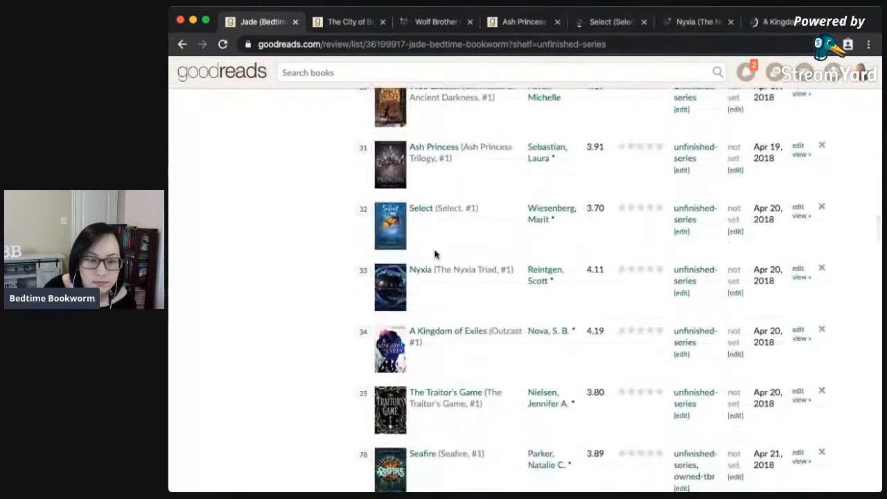
# Open The Daevabad Trilogy series listing from The City of Brass and review its books and publication dates.
pyautogui.click(348, 22)
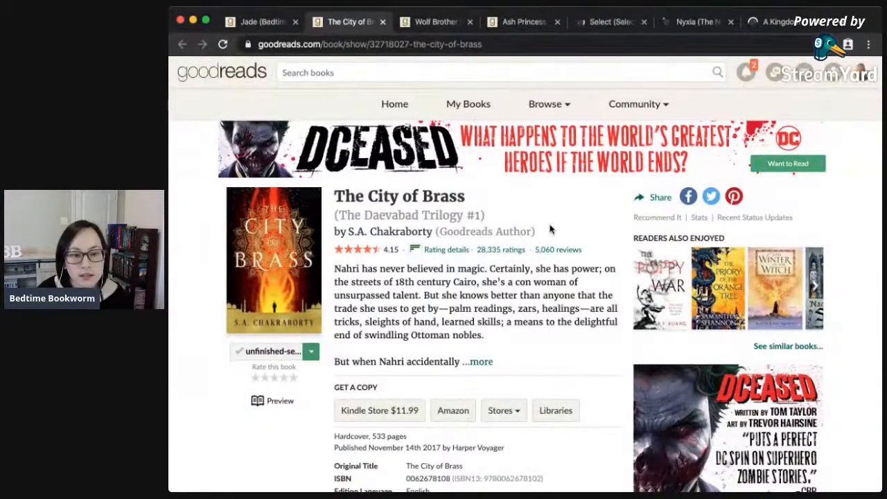
pyautogui.click(457, 220)
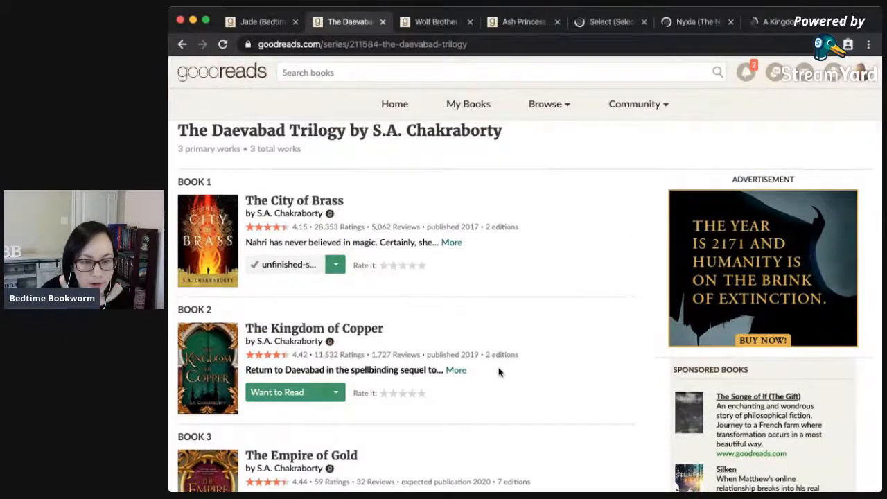
pyautogui.scroll(-2, 498, 377)
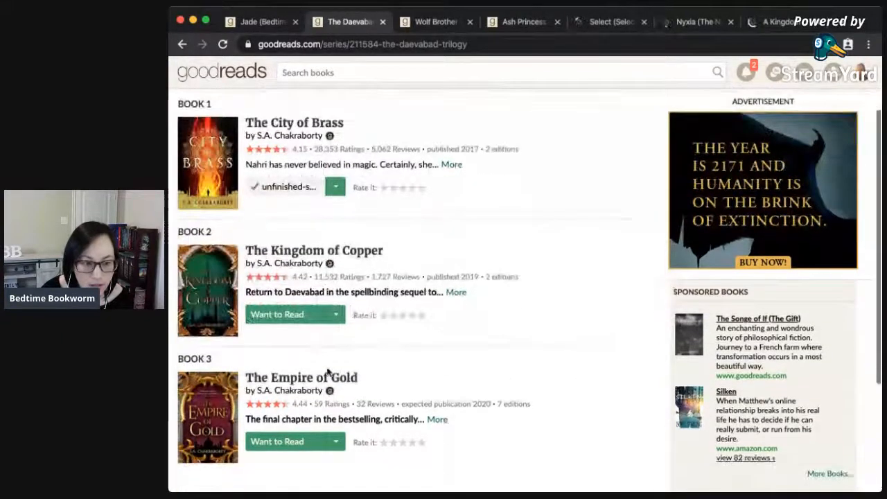
pyautogui.scroll(2, 439, 396)
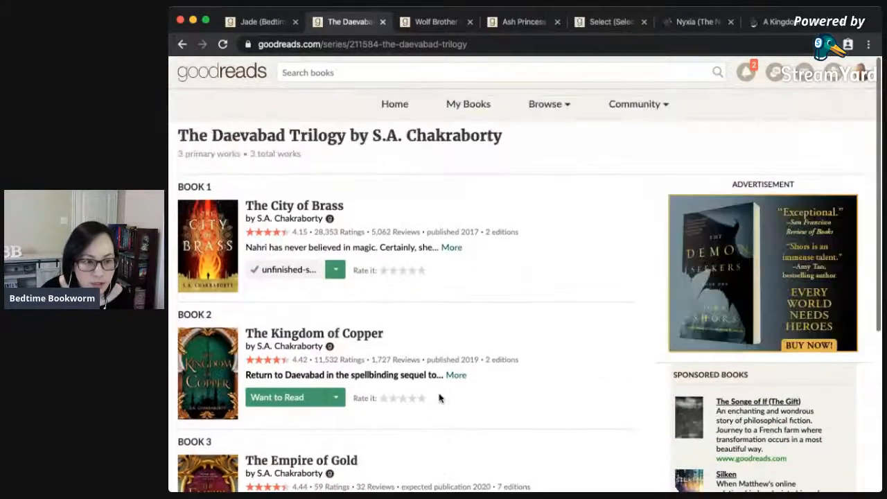
# Move The City of Brass to the tbr-series-unfinished shelf and close The Daevabad Trilogy page.
pyautogui.click(334, 270)
pyautogui.scroll(-2, 320, 359)
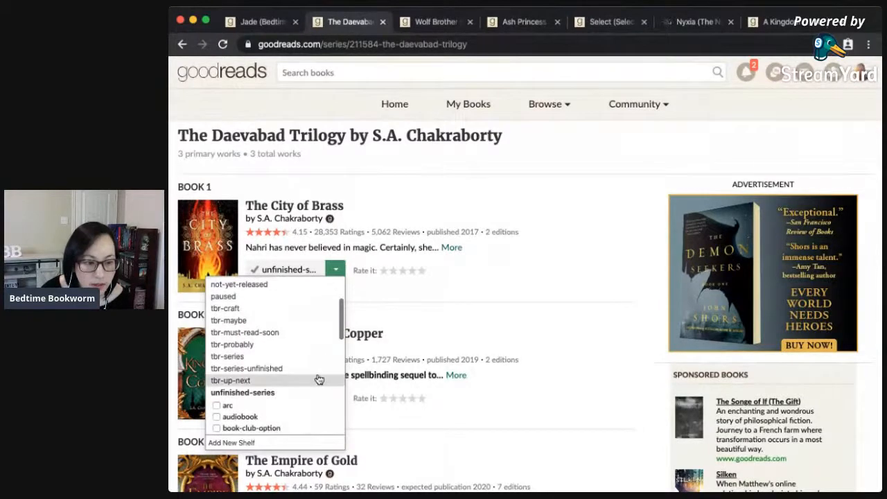
pyautogui.click(287, 371)
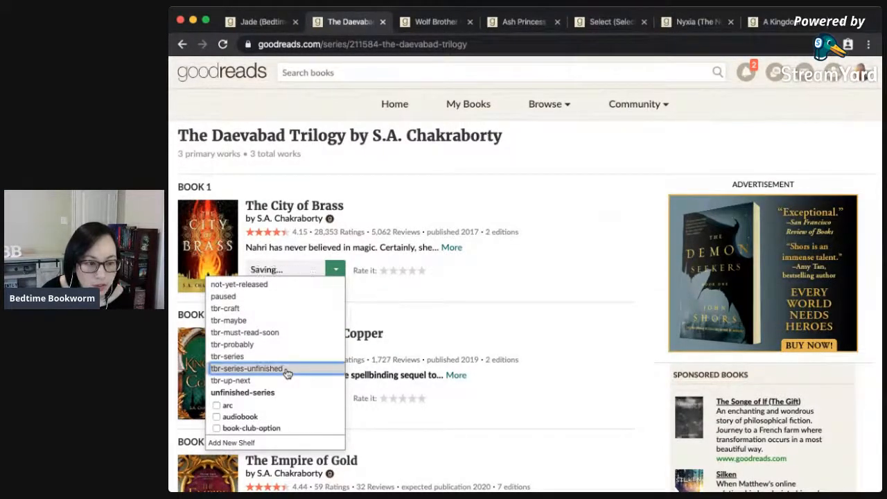
pyautogui.click(382, 23)
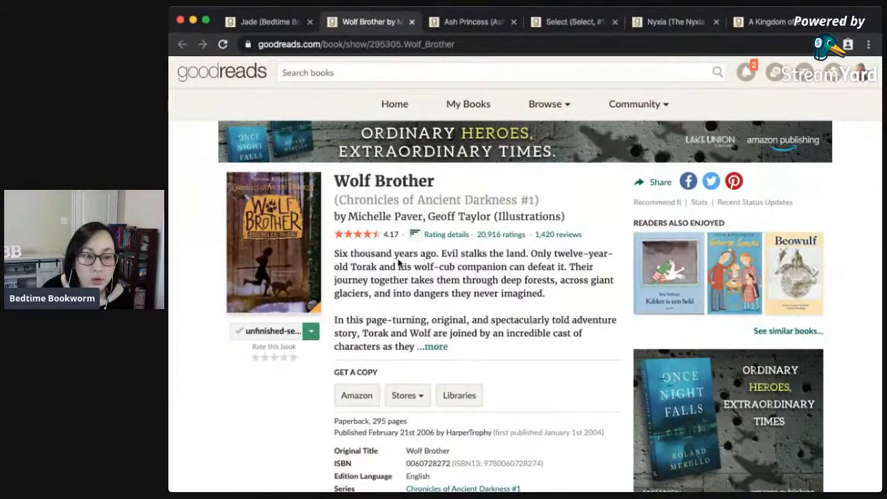
# Examine Wolf Brother's description, edition details, genres and friend reviews.
pyautogui.moveTo(348, 253); pyautogui.dragTo(439, 254)
pyautogui.click(503, 270)
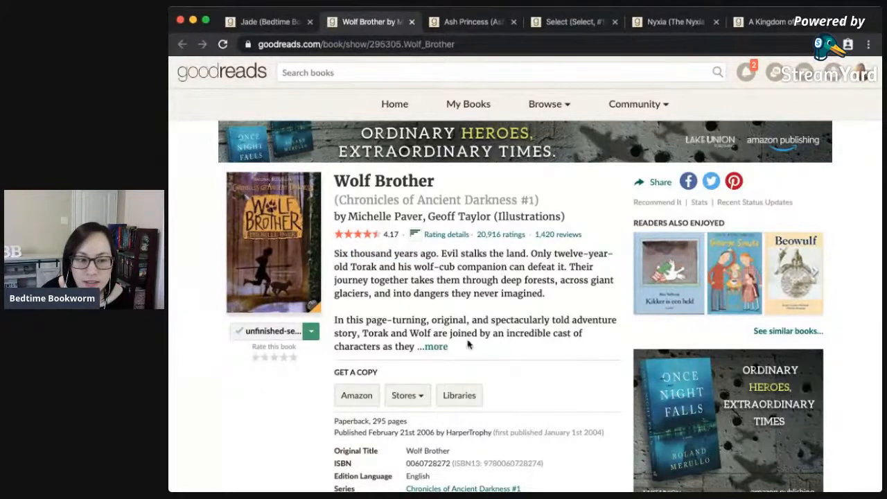
pyautogui.scroll(-2, 487, 351)
pyautogui.scroll(-2, 543, 353)
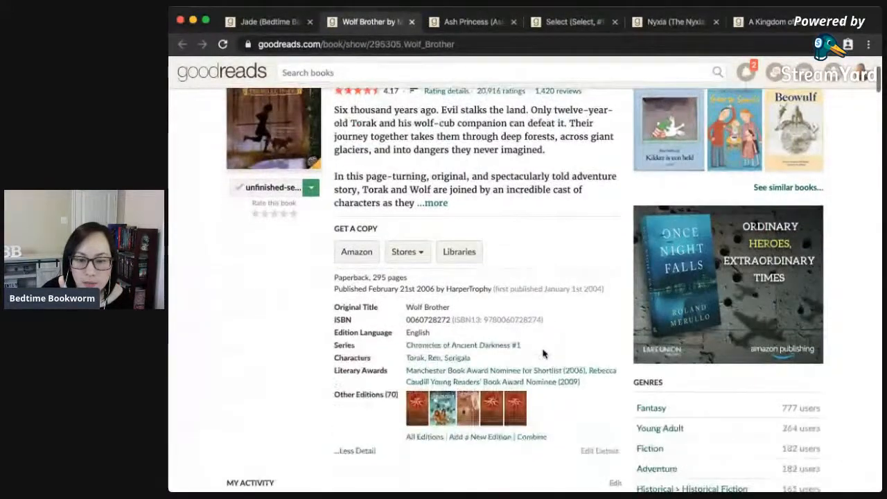
pyautogui.scroll(-1, 597, 386)
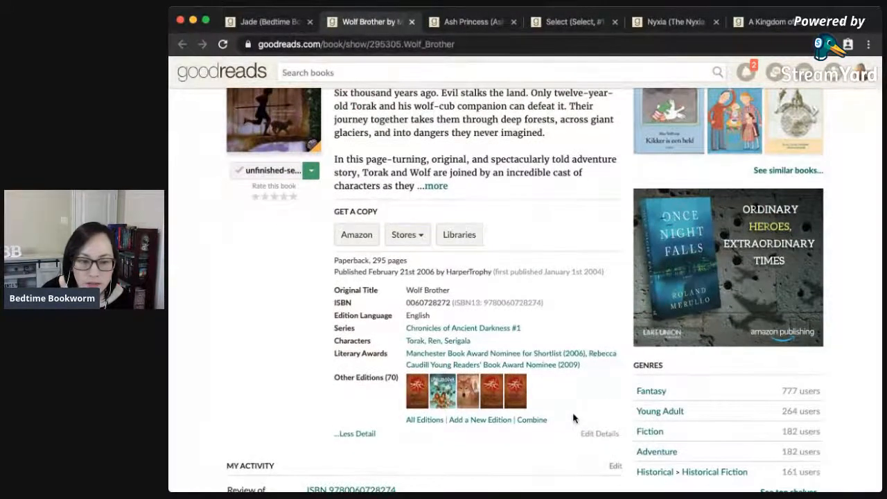
pyautogui.scroll(-5, 465, 452)
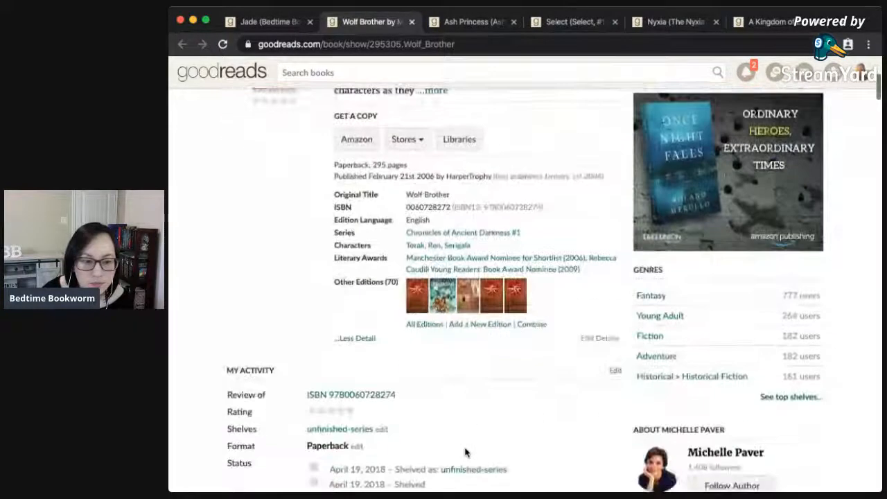
pyautogui.scroll(-2, 466, 451)
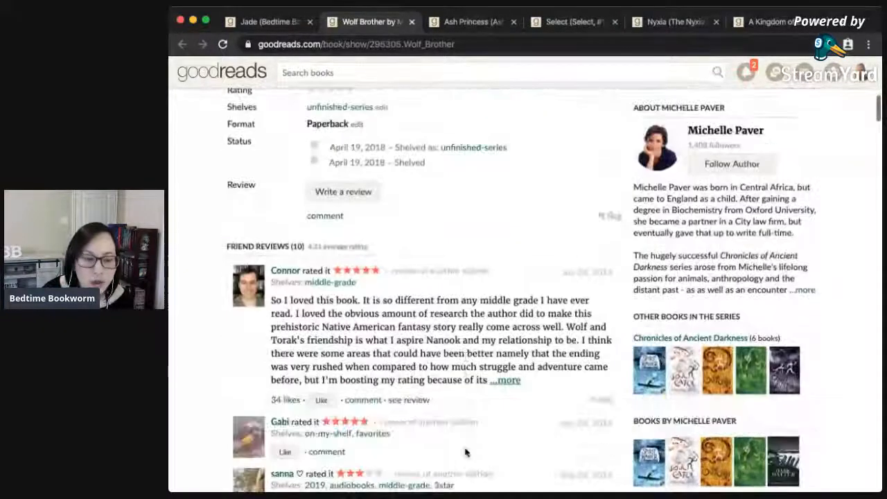
pyautogui.scroll(-2, 465, 453)
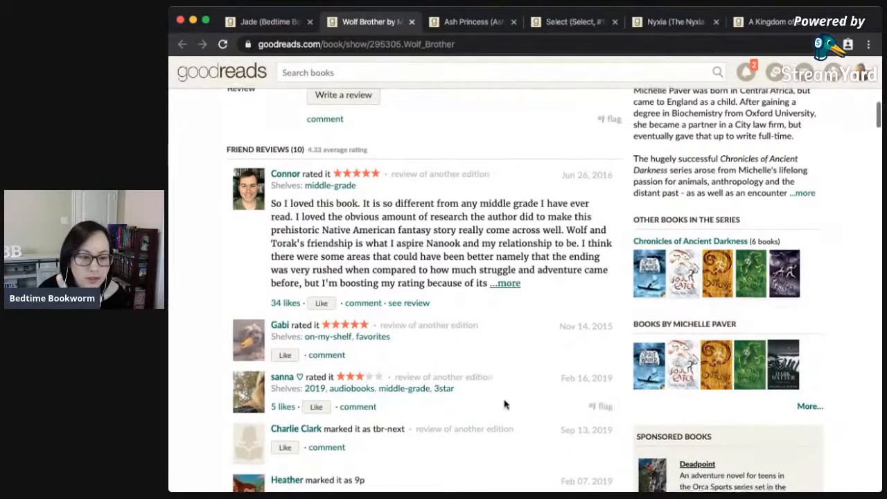
pyautogui.scroll(-7, 505, 406)
pyautogui.press('Home')
# Open the Chronicles of Ancient Darkness series listing from Wolf Brother and review all its books and publication dates.
pyautogui.click(462, 200)
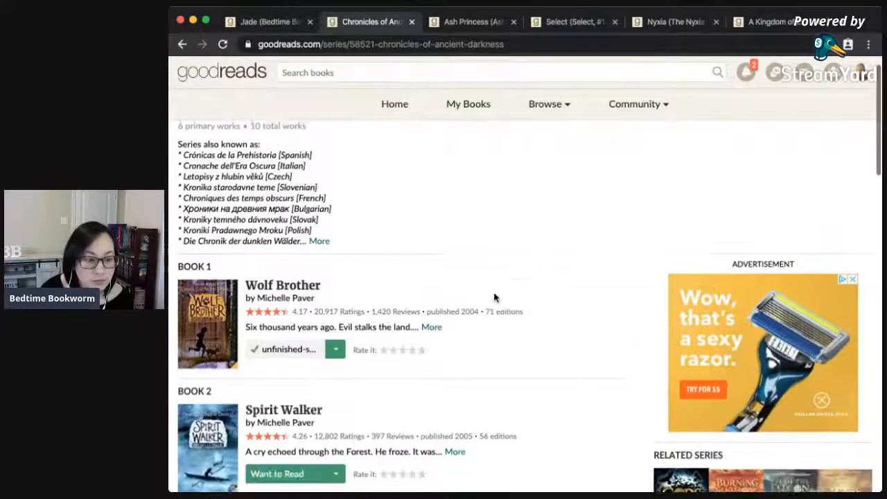
pyautogui.scroll(-5, 494, 297)
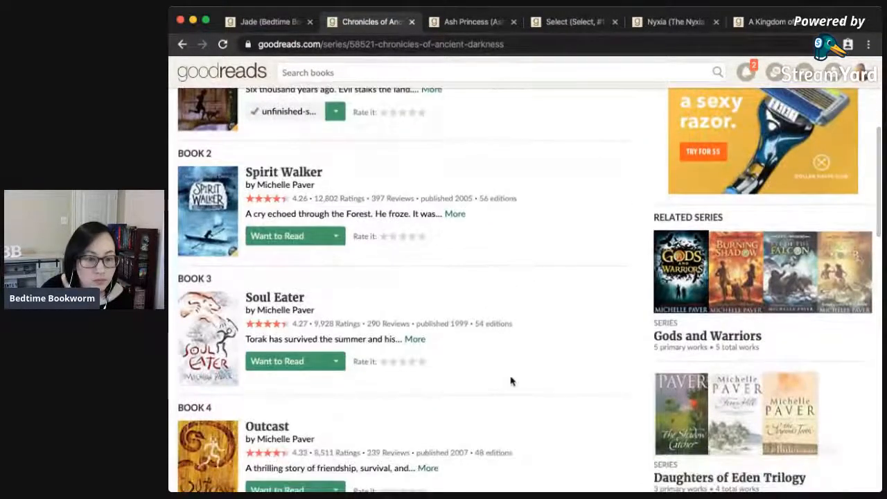
pyautogui.scroll(3, 496, 340)
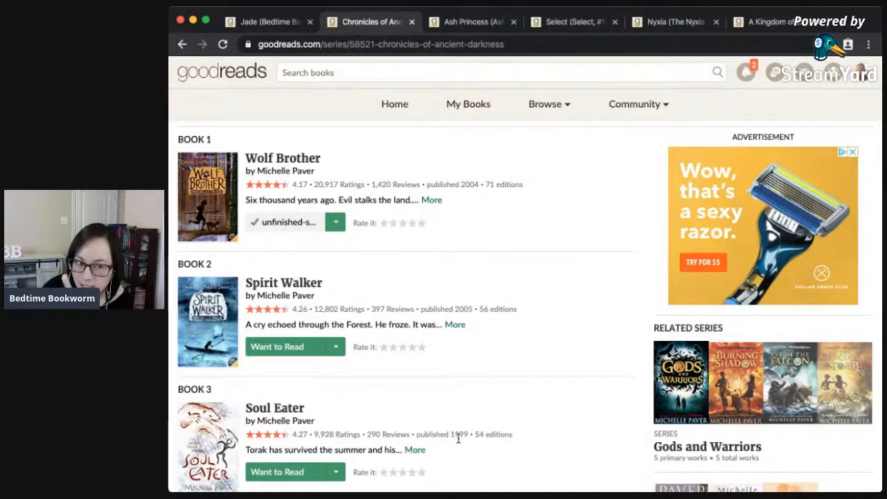
pyautogui.scroll(-4, 458, 438)
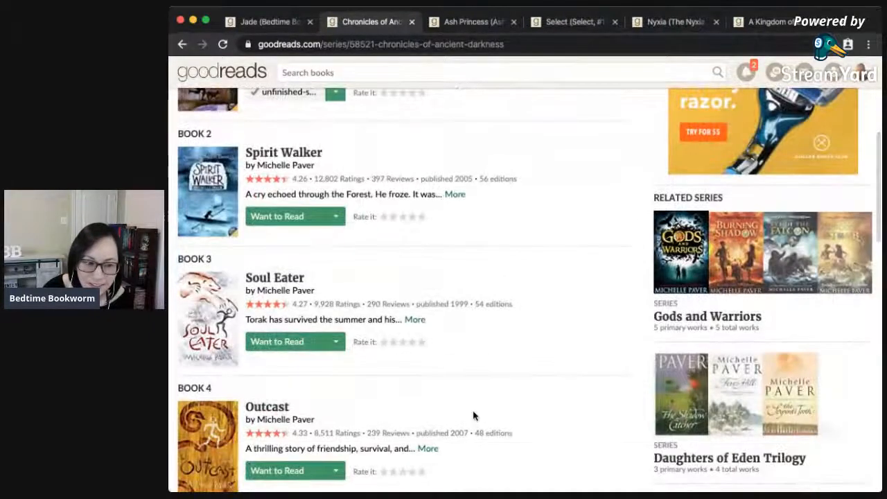
pyautogui.scroll(-2, 474, 412)
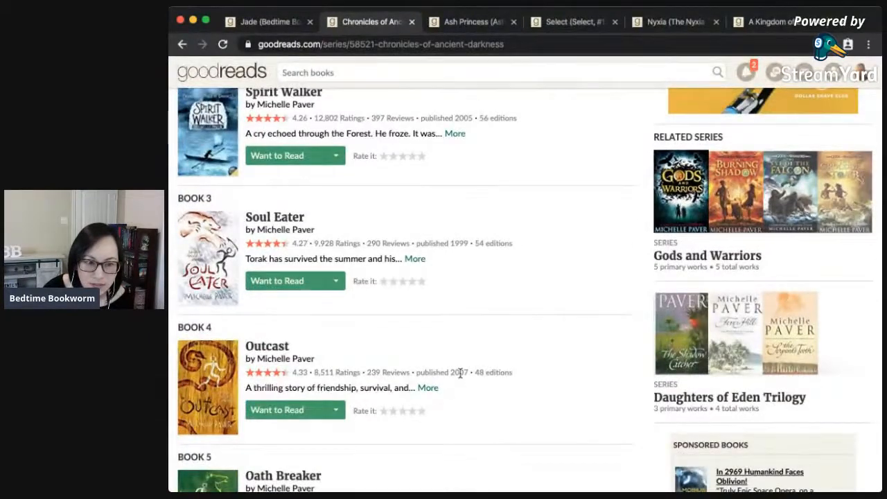
pyautogui.scroll(-5, 471, 386)
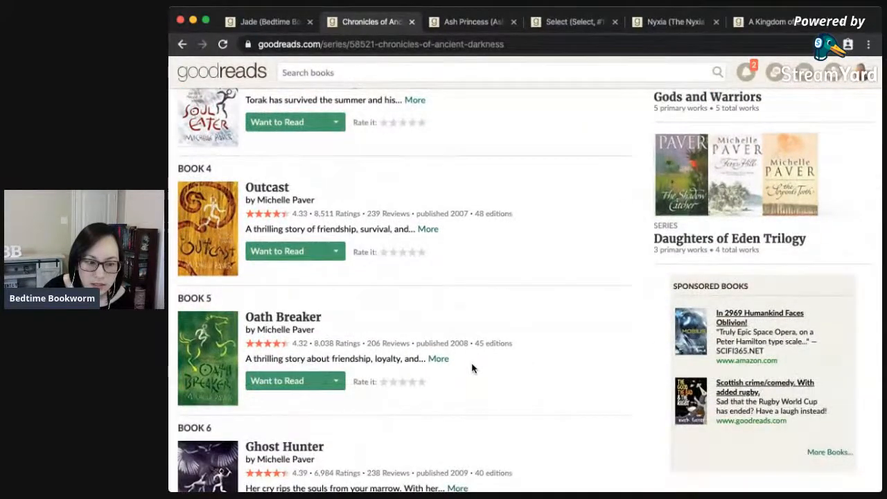
pyautogui.scroll(-1, 472, 381)
pyautogui.scroll(5, 472, 370)
pyautogui.scroll(10, 472, 369)
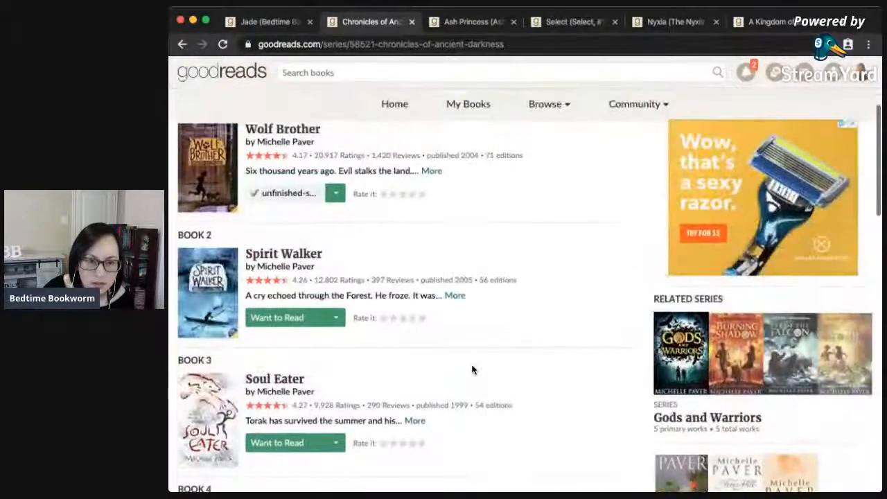
pyautogui.scroll(-3, 473, 368)
pyautogui.scroll(-3, 503, 394)
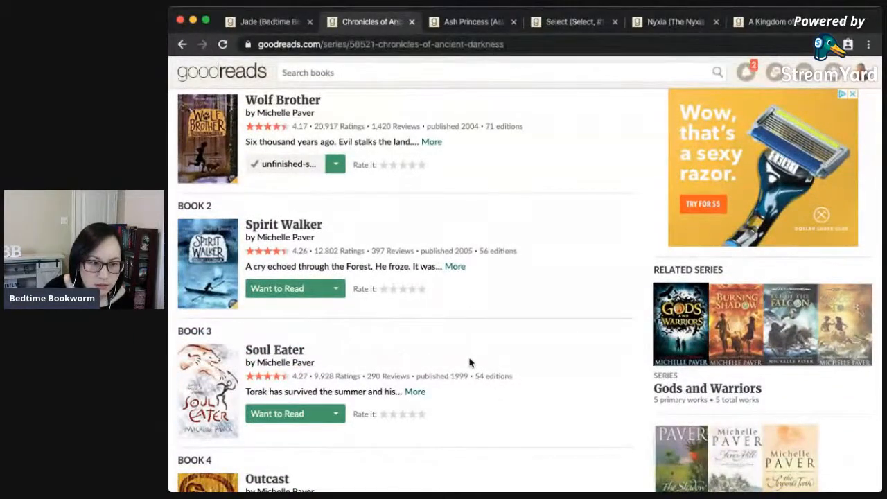
pyautogui.moveTo(473, 376); pyautogui.dragTo(443, 375)
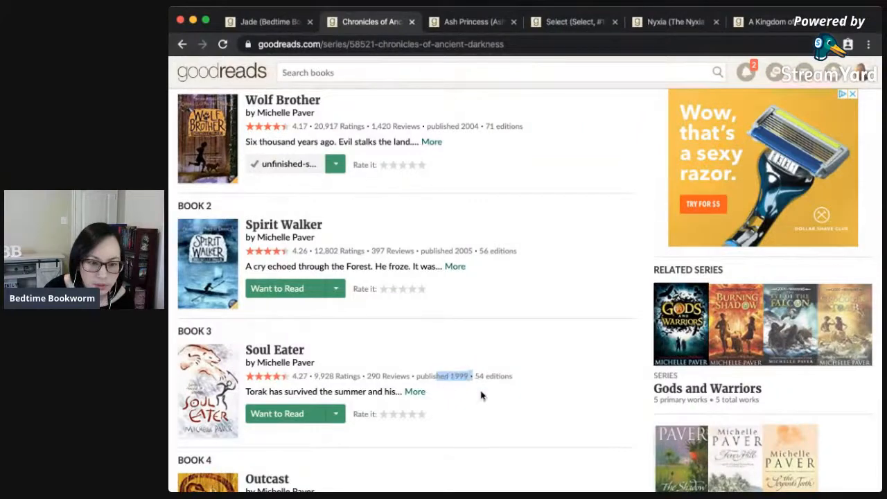
pyautogui.scroll(-6, 521, 406)
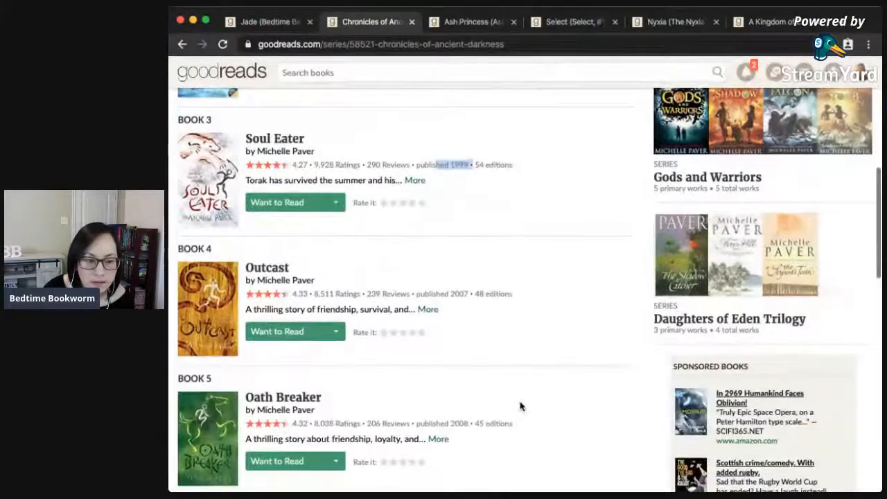
pyautogui.scroll(-2, 521, 407)
pyautogui.scroll(-5, 521, 406)
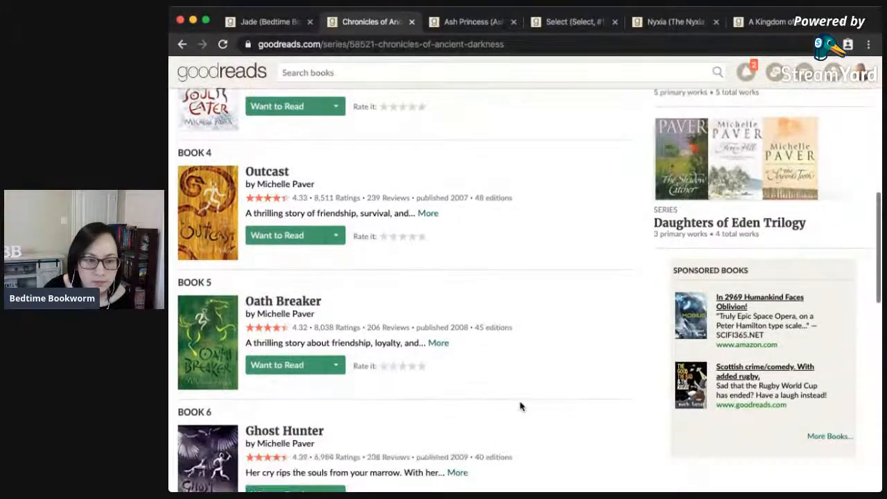
pyautogui.scroll(-6, 521, 406)
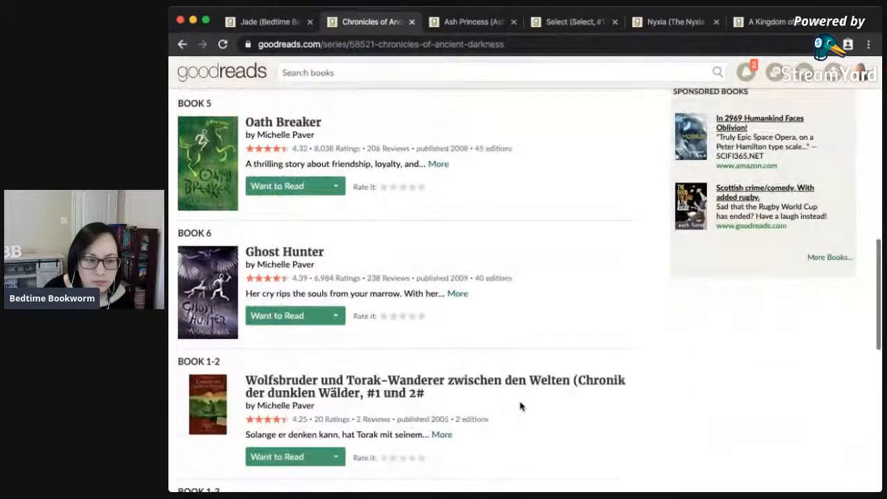
# Move Wolf Brother to the tbr-series shelf from the Chronicles of Ancient Darkness listing and close that page.
pyautogui.scroll(15, 509, 398)
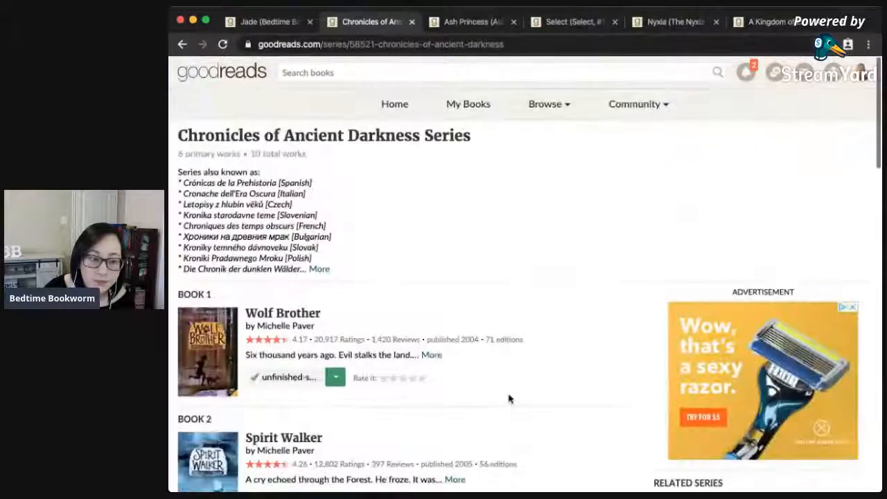
pyautogui.scroll(-3, 508, 399)
pyautogui.click(332, 271)
pyautogui.scroll(-3, 321, 392)
pyautogui.click(225, 386)
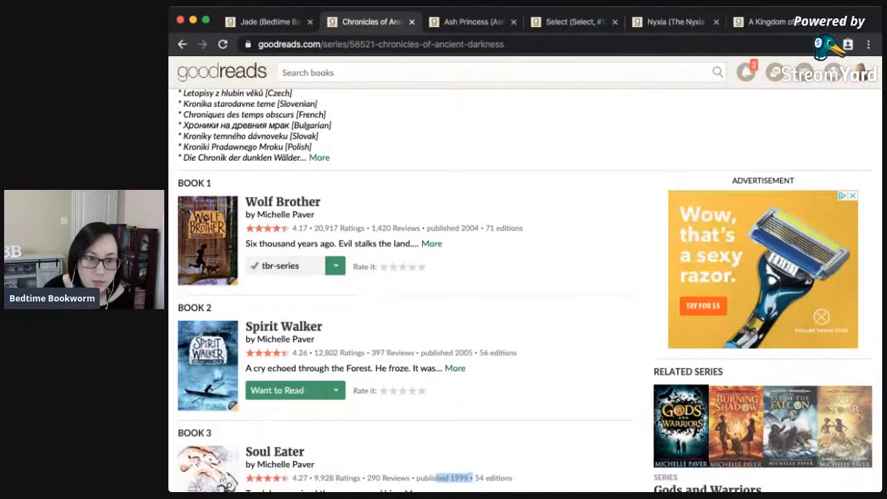
pyautogui.click(412, 22)
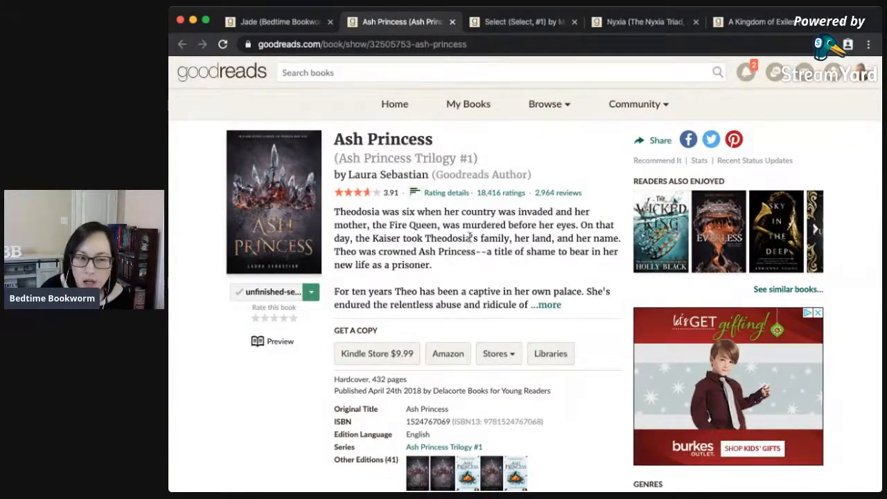
# Examine Ash Princess's full description, edition details and friend reviews to judge whether the book is still of interest.
pyautogui.scroll(-1, 486, 277)
pyautogui.click(558, 286)
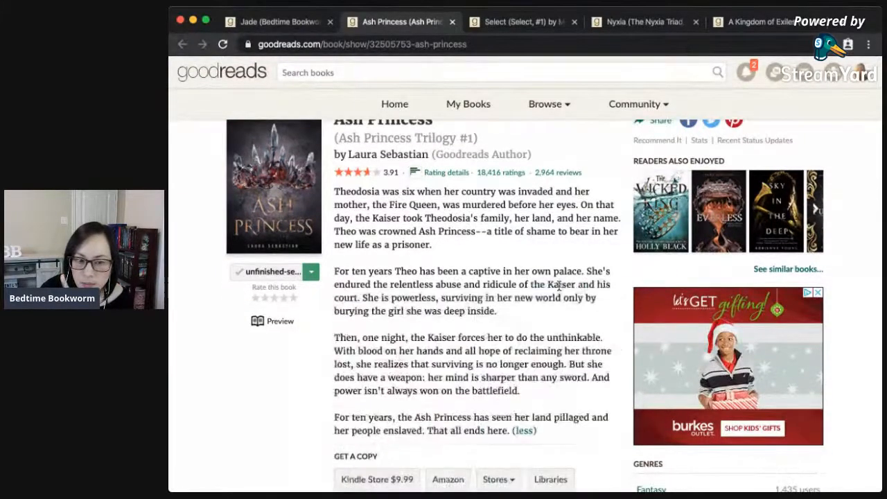
pyautogui.scroll(-5, 589, 333)
pyautogui.scroll(-8, 587, 334)
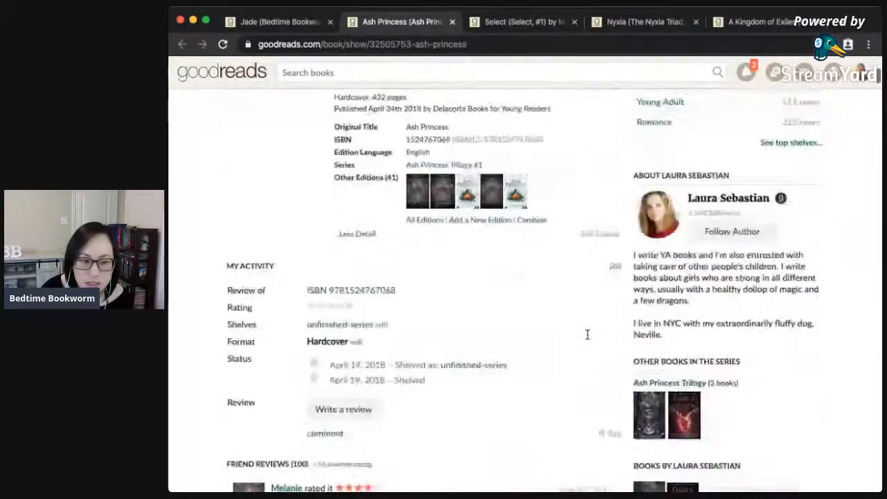
pyautogui.scroll(-1, 587, 335)
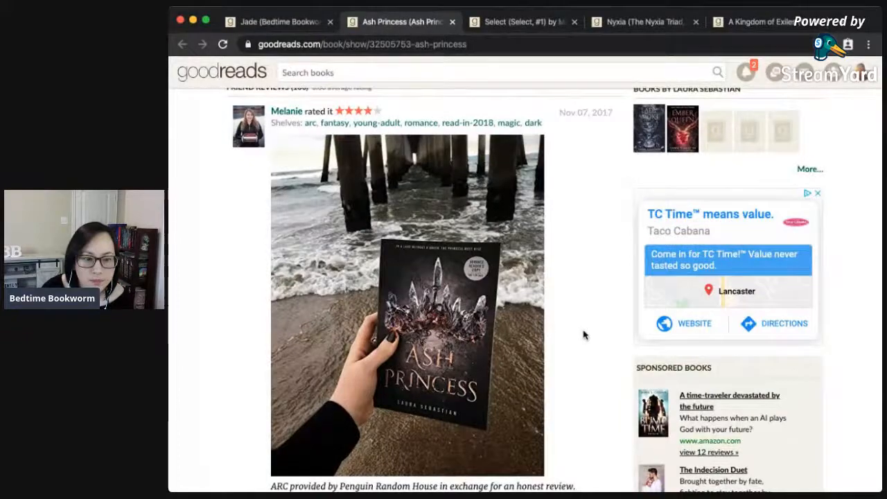
pyautogui.scroll(-6, 584, 335)
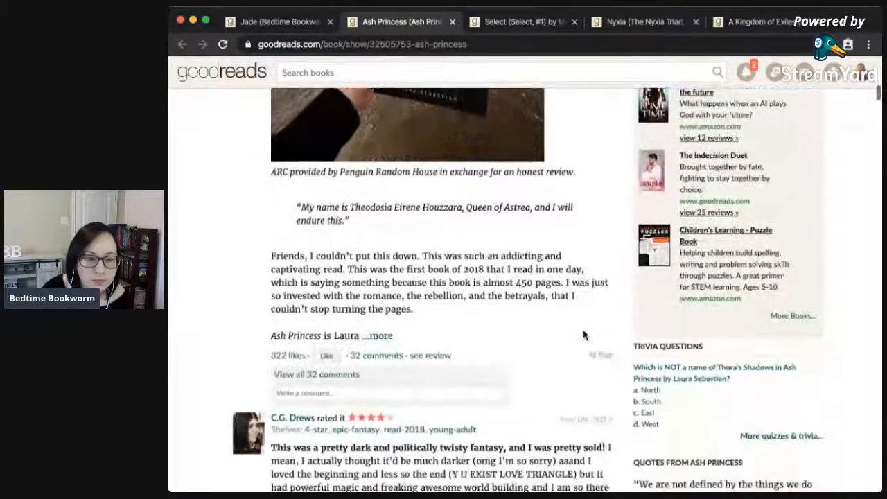
pyautogui.scroll(-3, 583, 334)
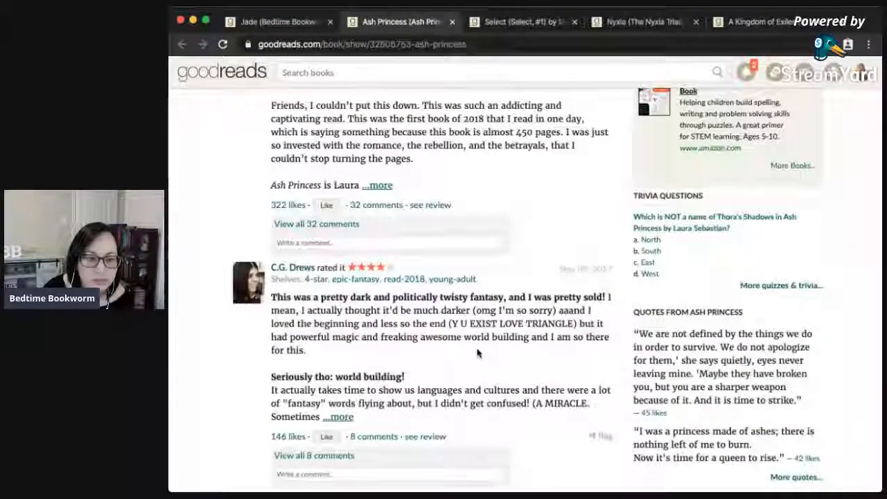
pyautogui.scroll(-7, 477, 354)
pyautogui.scroll(-1, 477, 353)
pyautogui.scroll(-1, 477, 350)
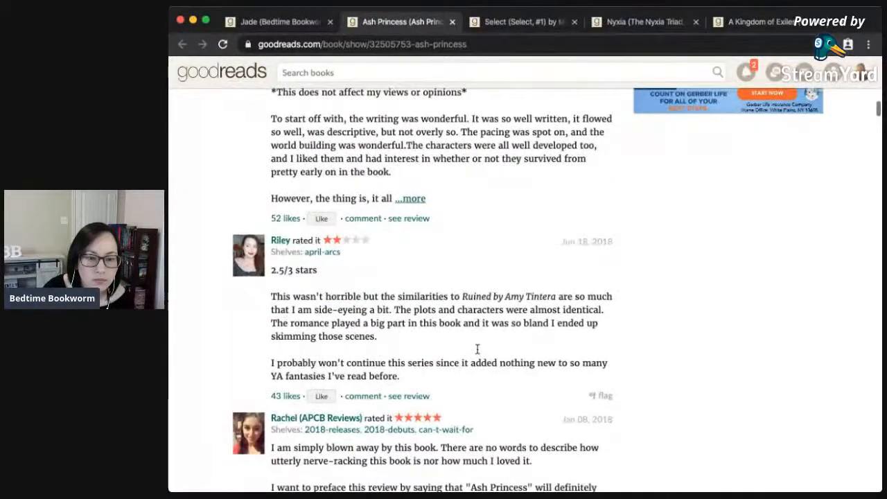
pyautogui.scroll(-6, 477, 353)
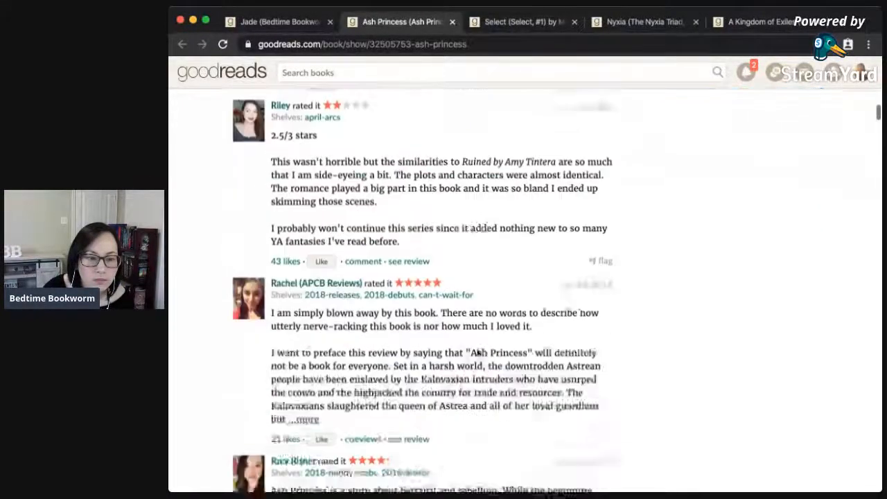
pyautogui.scroll(-8, 477, 353)
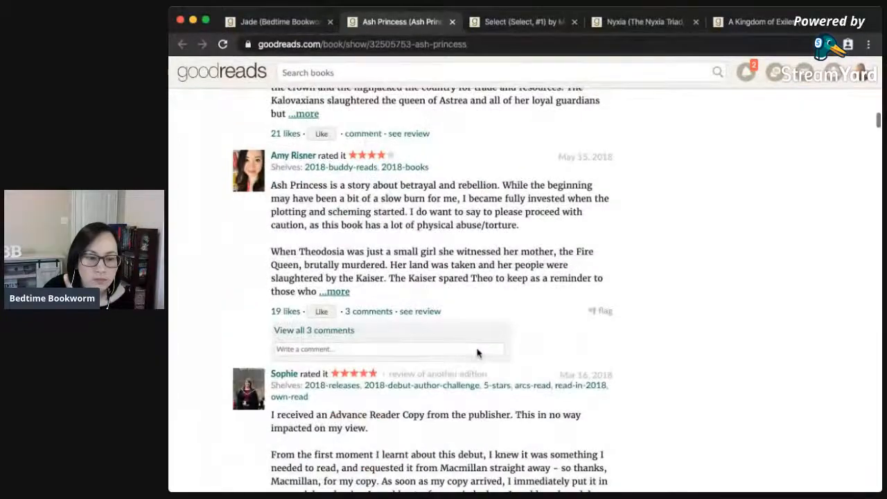
pyautogui.scroll(-8, 477, 350)
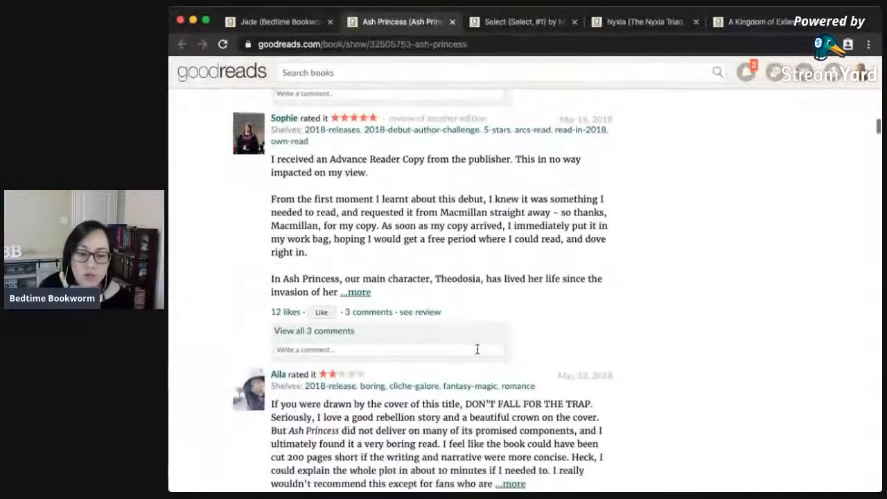
# Open the shelf choices for Ash Princess and close the book's page.
pyautogui.scroll(20, 478, 349)
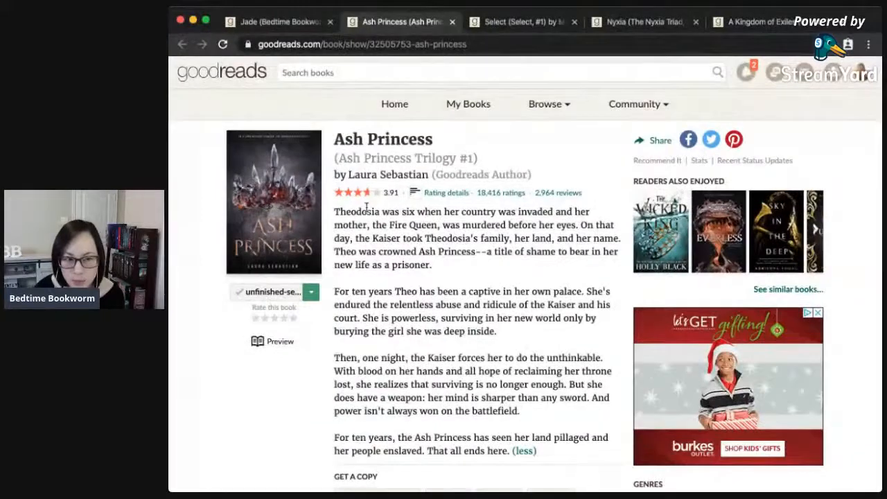
pyautogui.click(311, 292)
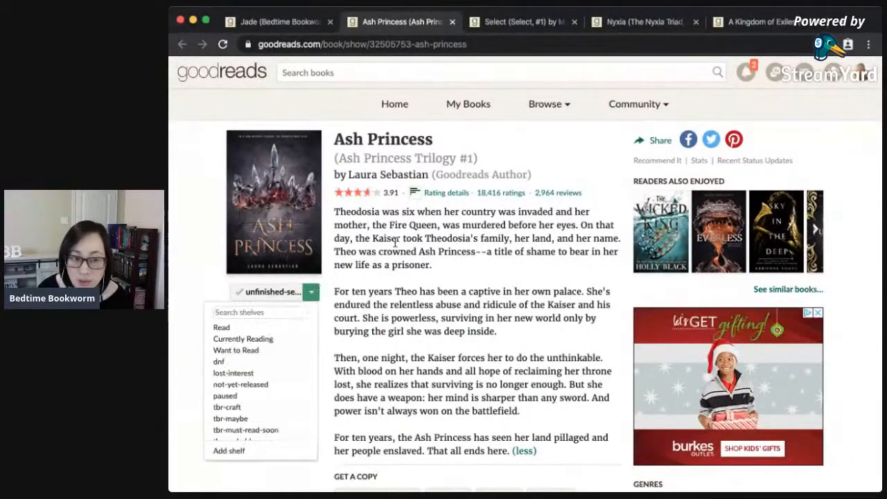
pyautogui.click(451, 21)
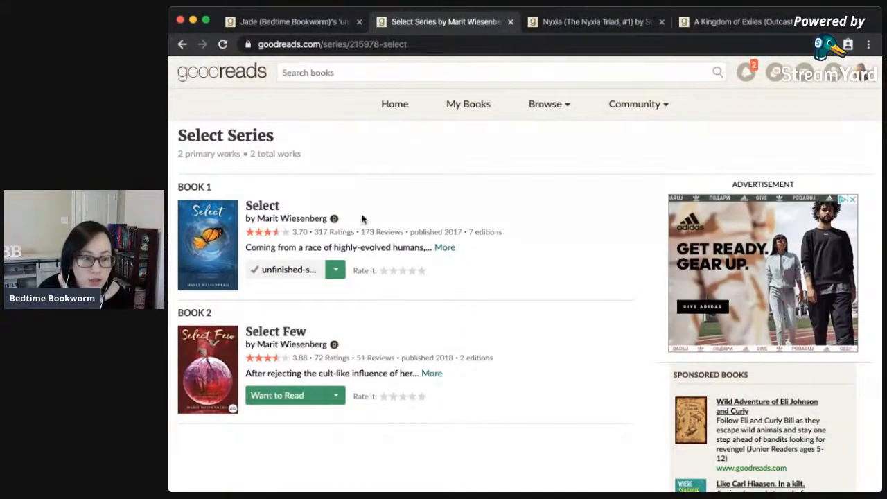
# Return from the Select series listing to the first book's page and read its full description and genres.
pyautogui.click(182, 44)
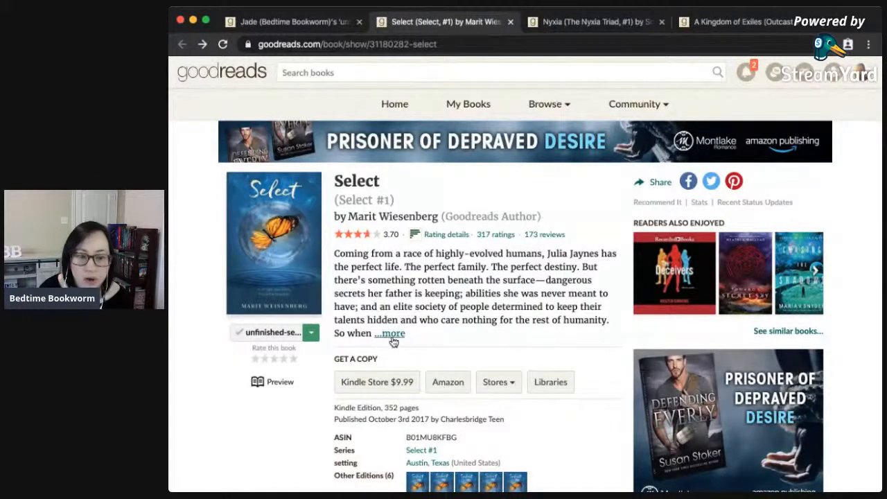
pyautogui.click(391, 338)
pyautogui.scroll(-1, 485, 388)
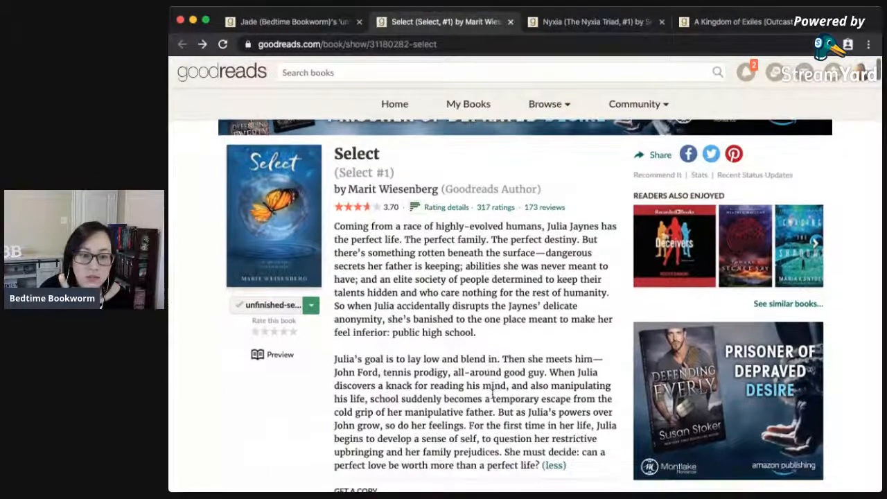
pyautogui.scroll(-1, 491, 394)
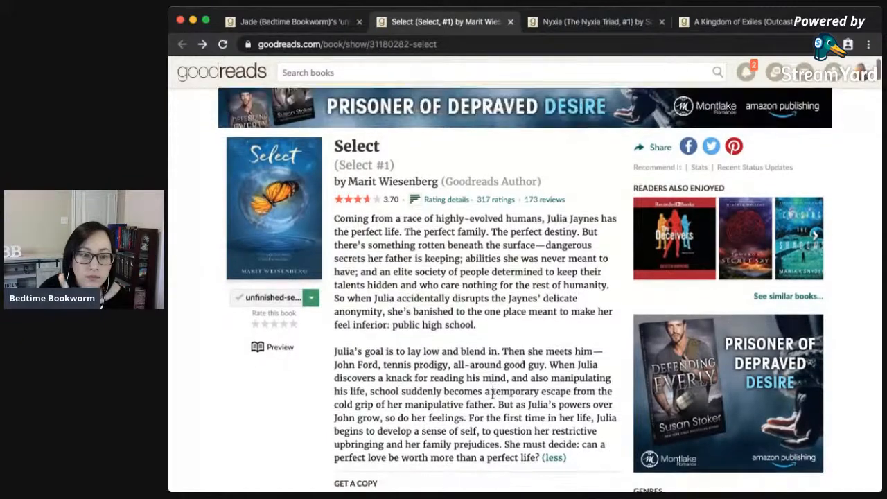
pyautogui.scroll(-1, 492, 394)
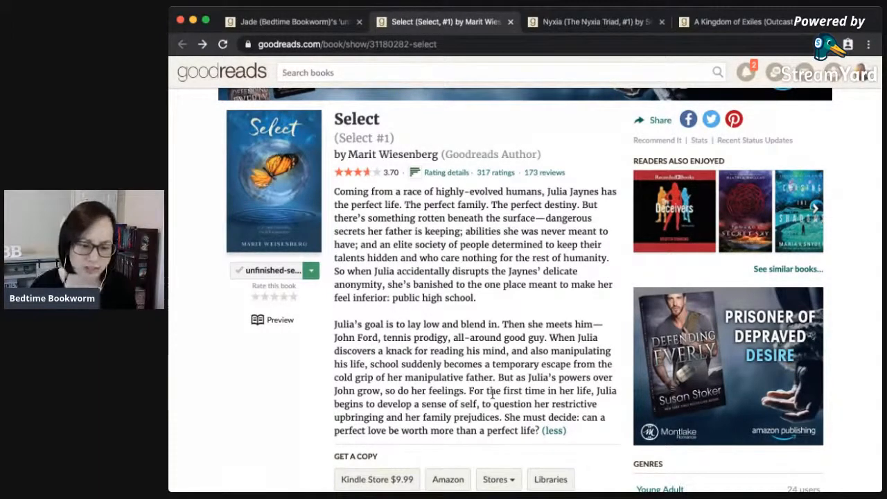
pyautogui.scroll(-1, 493, 378)
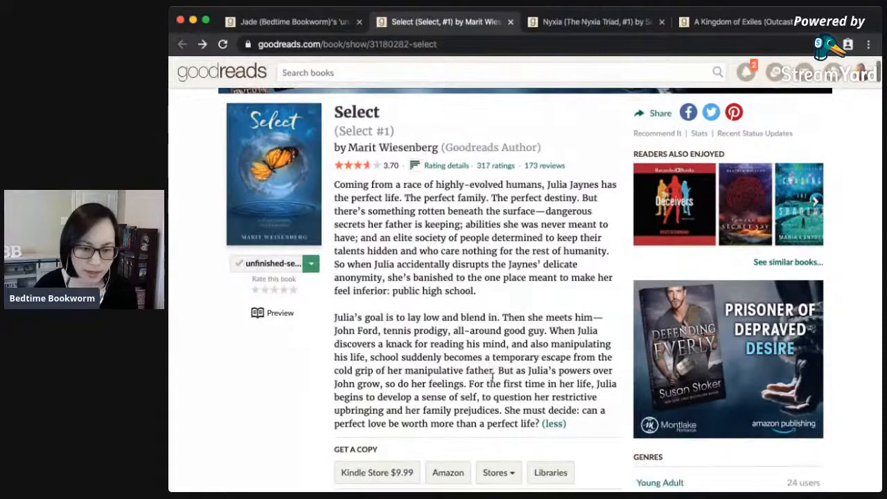
pyautogui.scroll(-3, 575, 369)
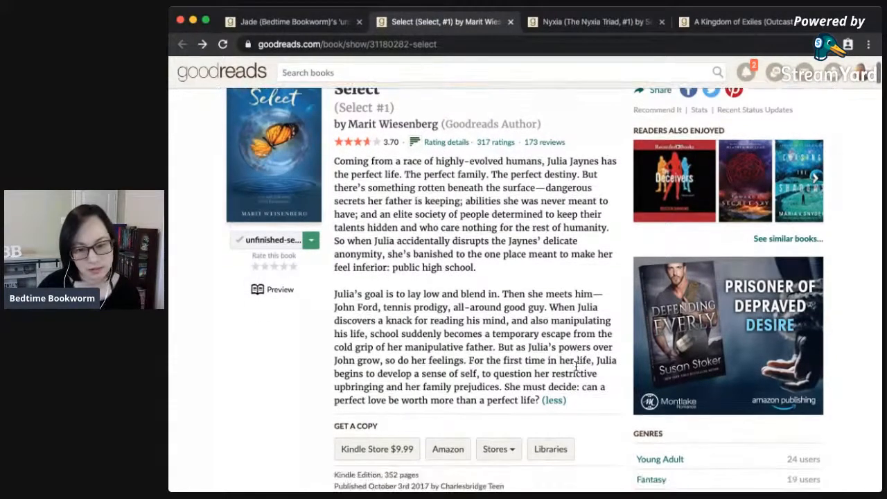
pyautogui.scroll(-8, 580, 392)
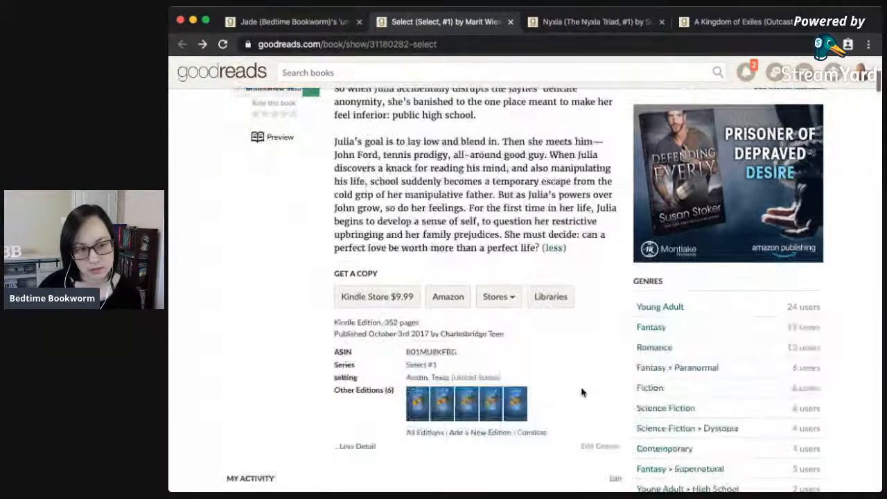
# Examine the friend and community reviews of Select, expanding the five-star friend review to read it in full.
pyautogui.scroll(-9, 580, 392)
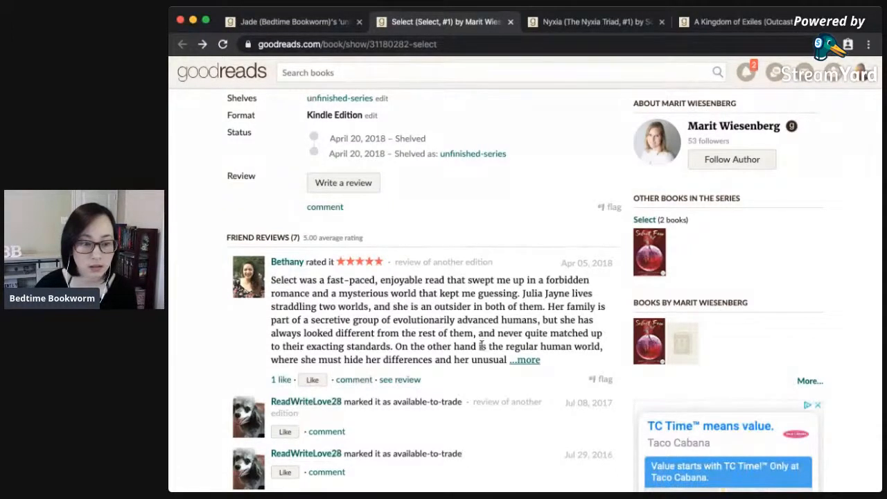
pyautogui.scroll(-1, 489, 350)
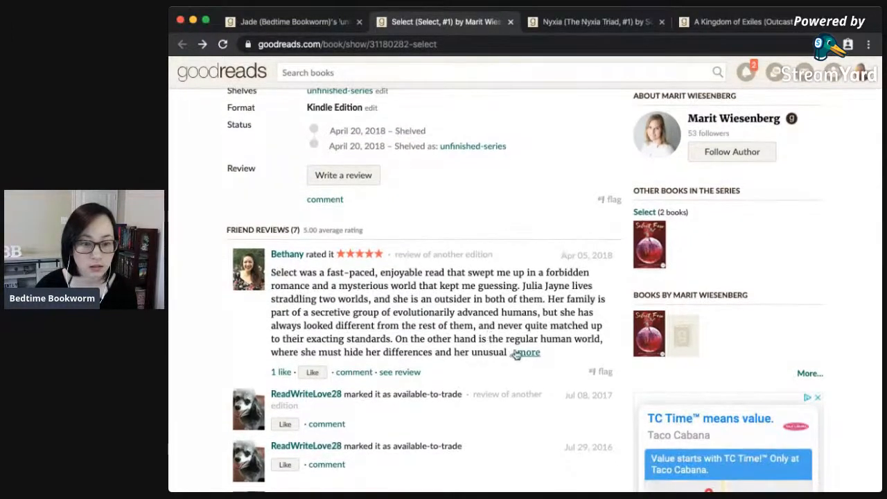
pyautogui.click(520, 353)
pyautogui.scroll(-1, 513, 357)
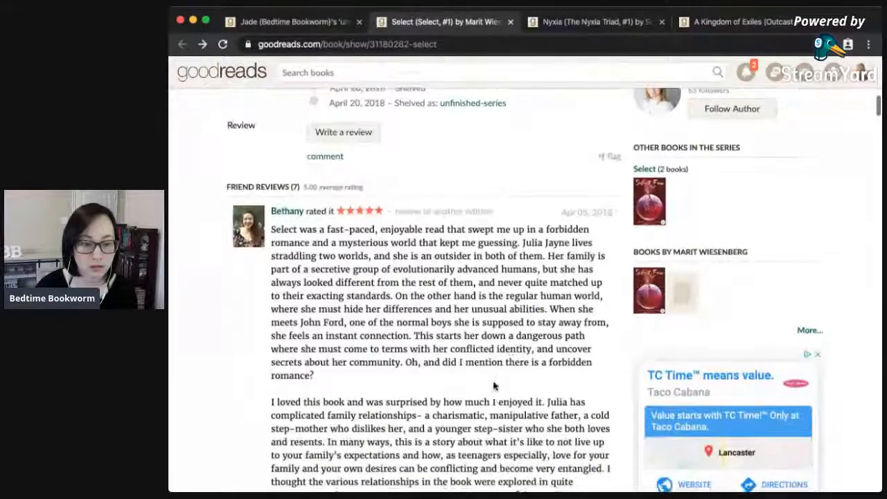
pyautogui.scroll(-1, 494, 386)
pyautogui.scroll(-5, 494, 385)
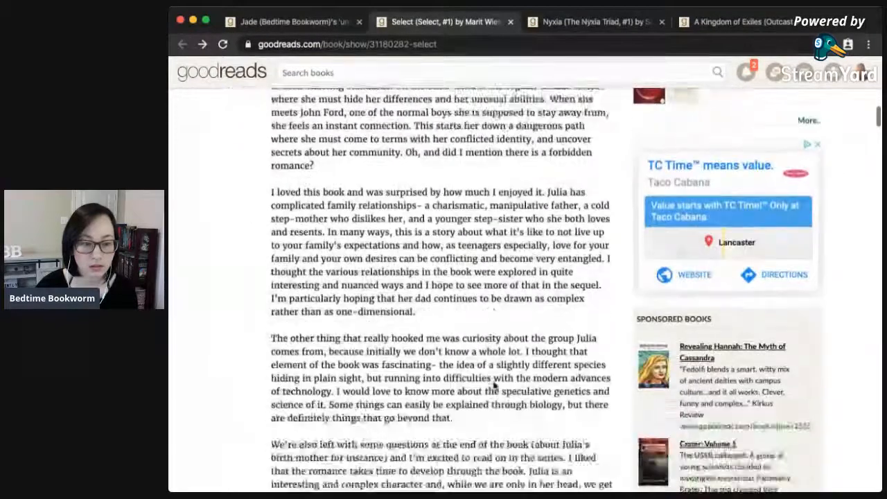
pyautogui.scroll(-4, 494, 384)
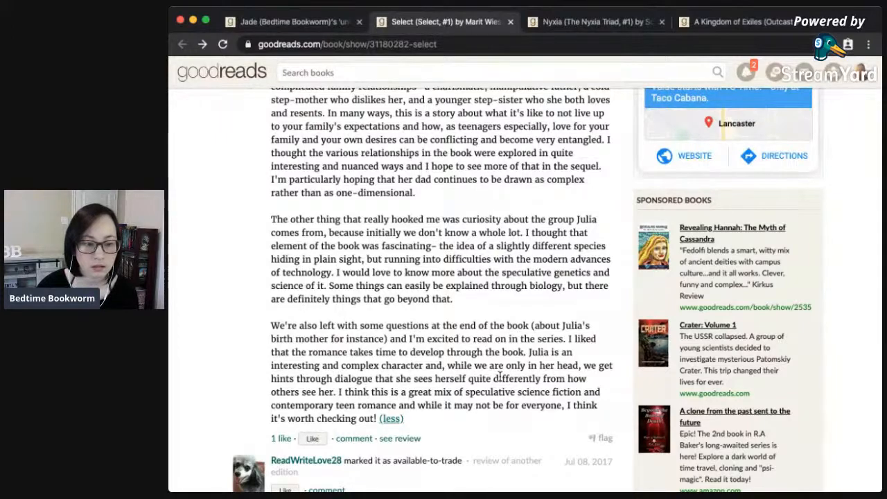
pyautogui.scroll(-10, 499, 376)
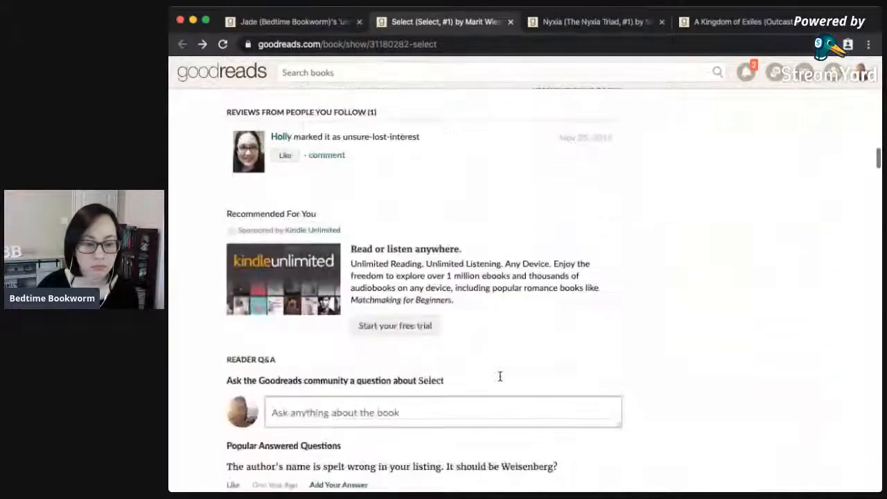
pyautogui.scroll(-6, 500, 376)
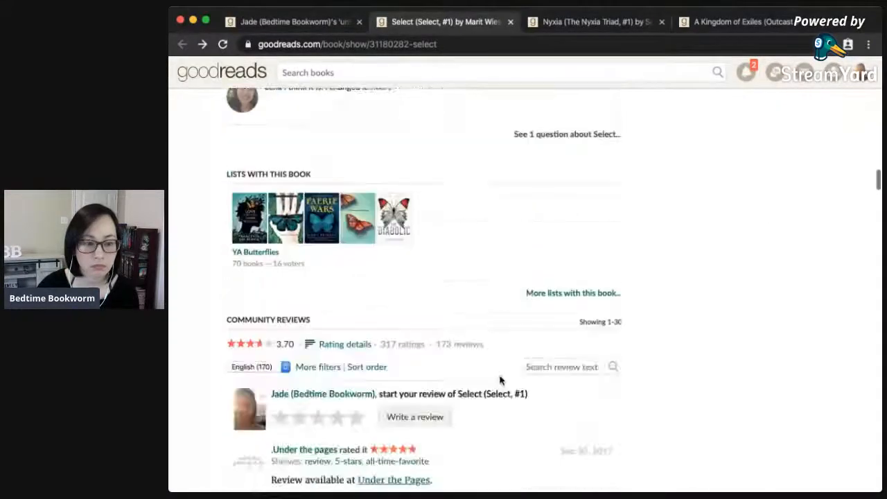
pyautogui.scroll(-6, 499, 380)
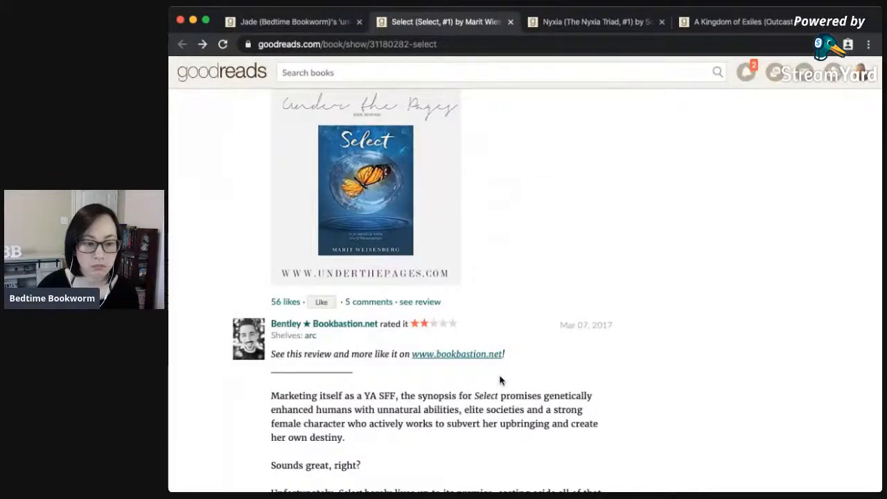
# Move Select to the tbr-maybe shelf and close its page.
pyautogui.scroll(20, 499, 377)
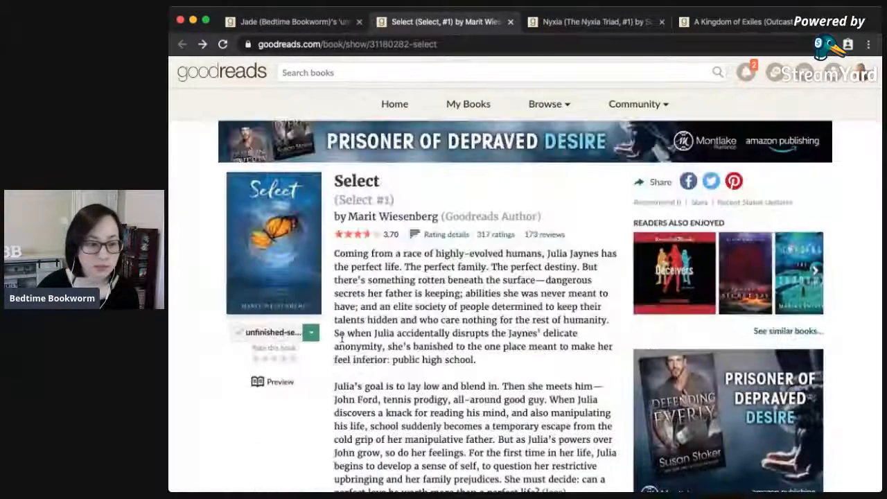
pyautogui.click(311, 332)
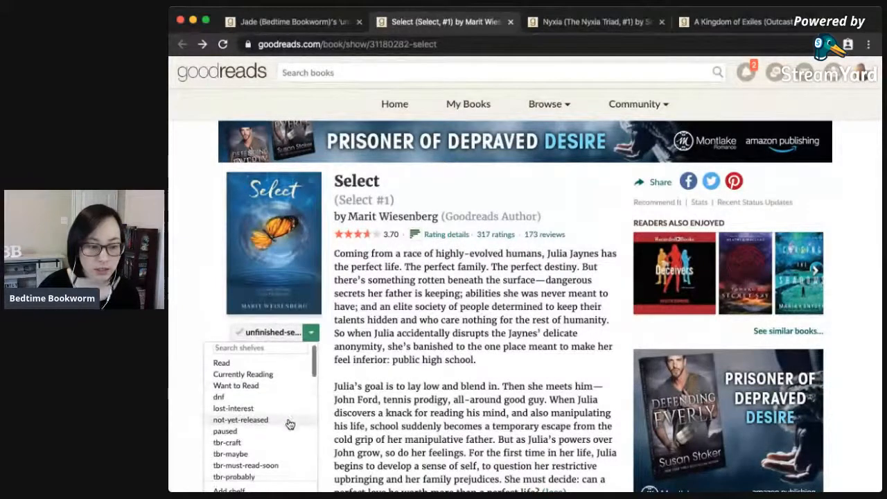
pyautogui.click(276, 456)
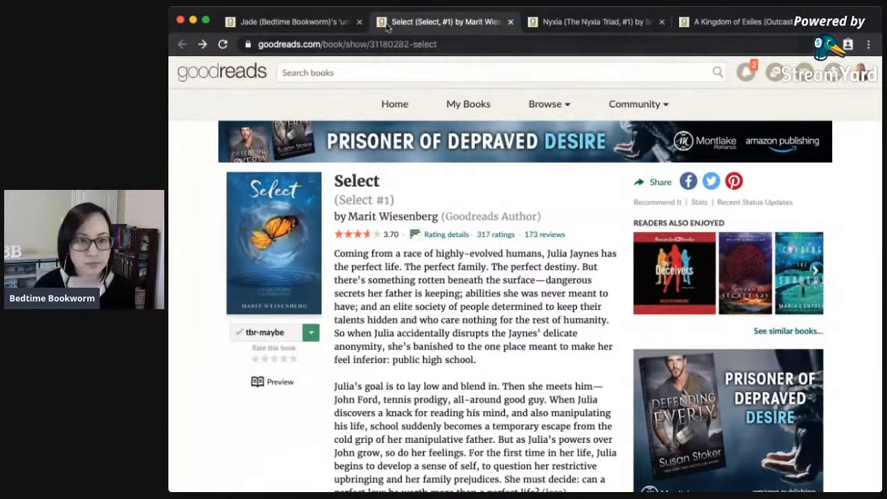
pyautogui.click(510, 21)
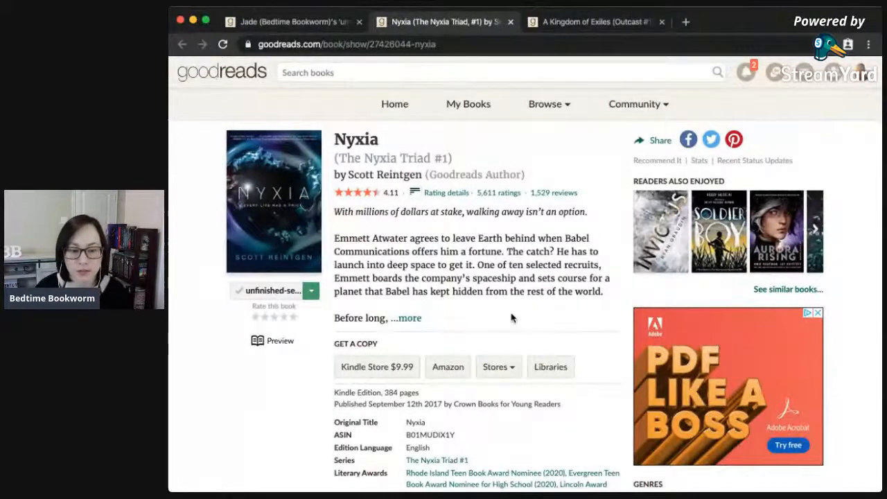
# Examine Nyxia's edition details, genres and reader reviews.
pyautogui.scroll(-3, 512, 318)
pyautogui.scroll(-5, 572, 416)
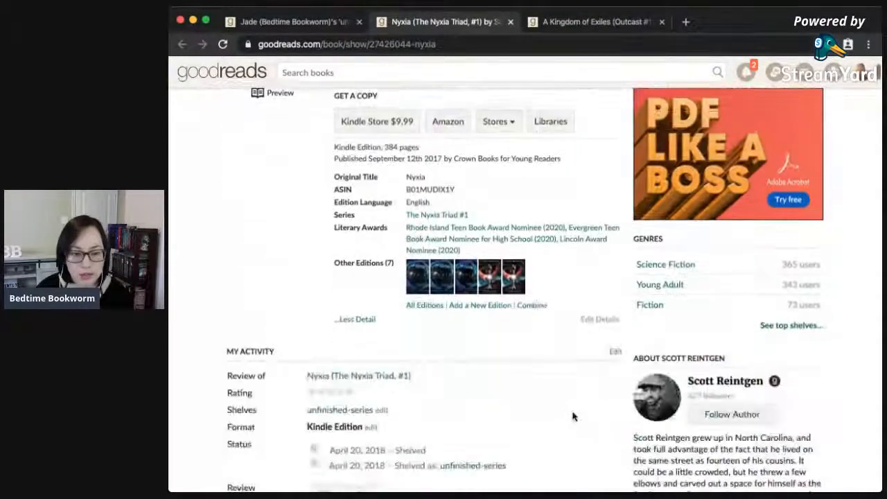
pyautogui.scroll(-10, 572, 415)
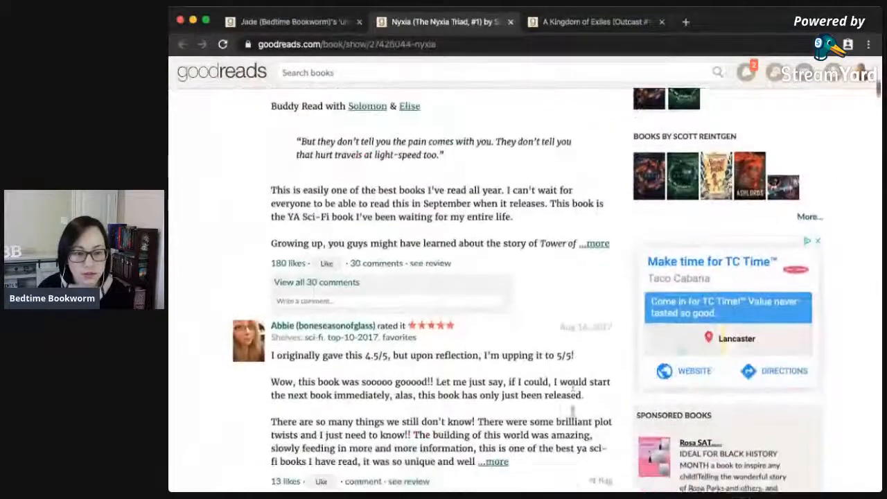
pyautogui.scroll(-1, 572, 416)
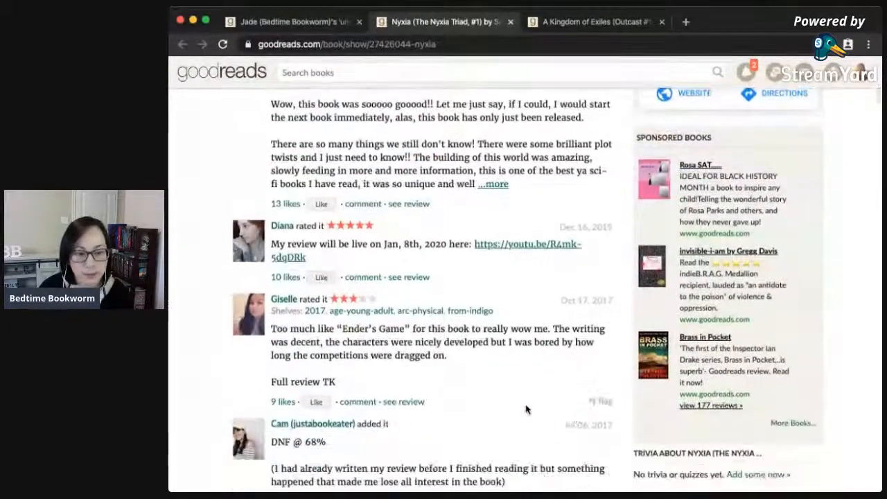
pyautogui.scroll(-5, 525, 409)
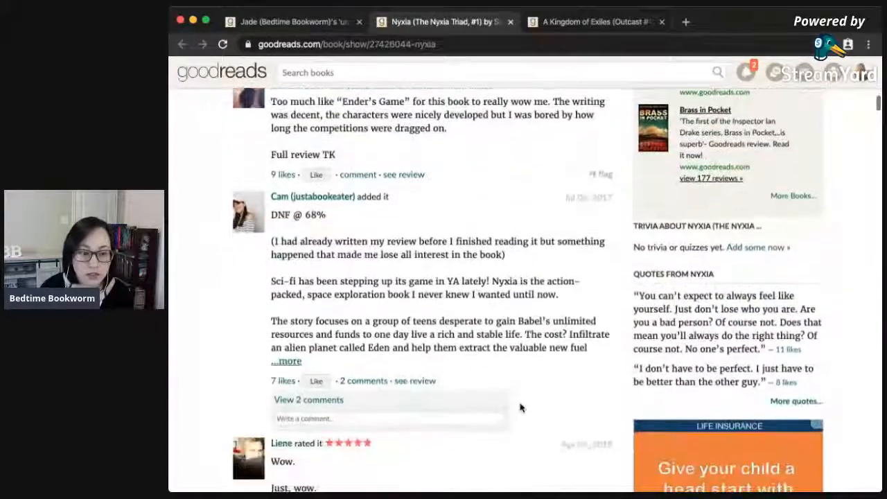
pyautogui.scroll(-4, 521, 407)
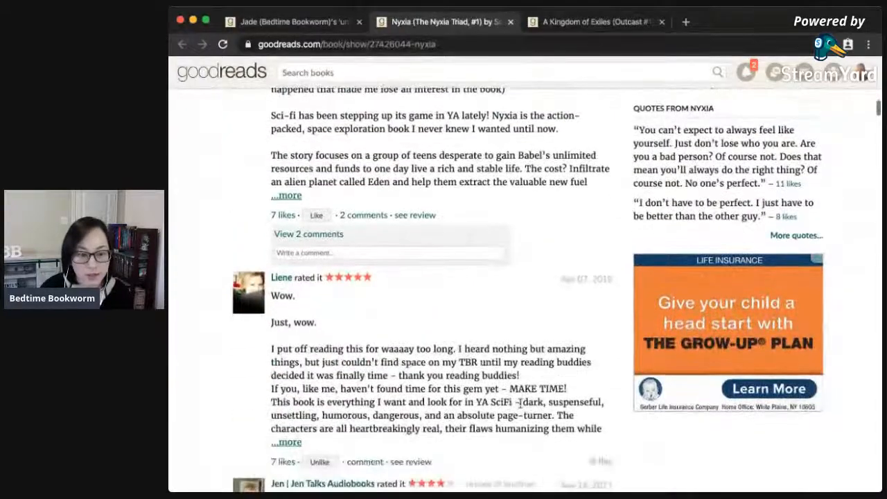
pyautogui.scroll(-2, 443, 357)
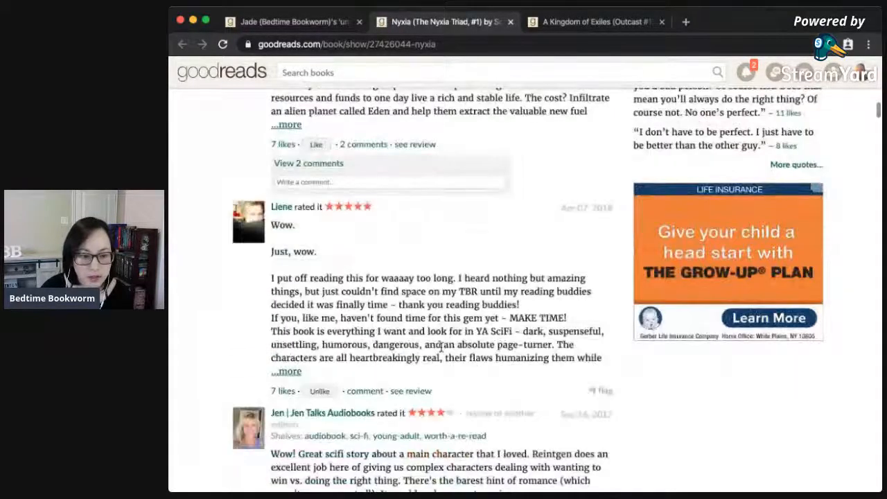
# Open The Nyxia Triad series listing from the book's page and look over its books.
pyautogui.scroll(15, 432, 446)
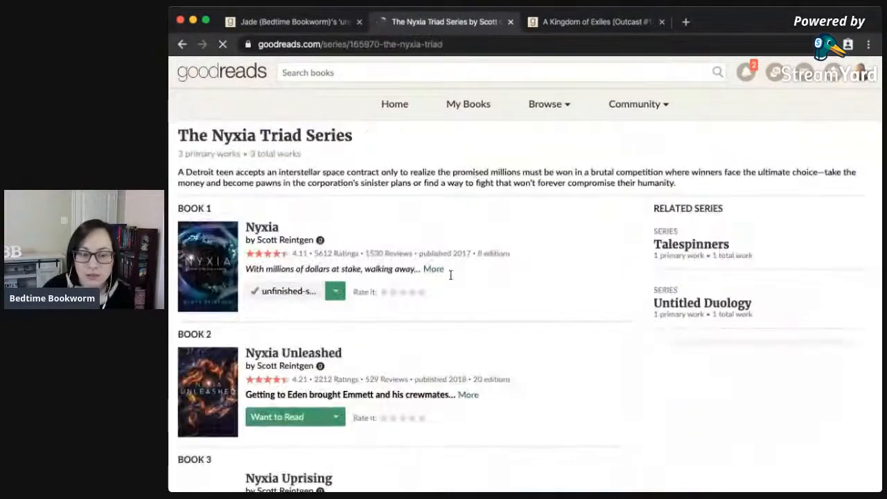
pyautogui.scroll(-3, 521, 369)
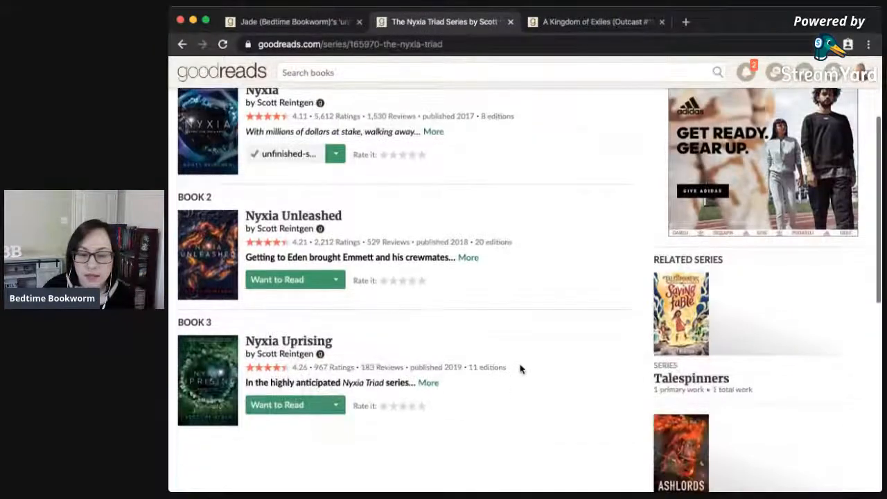
pyautogui.scroll(-1, 688, 474)
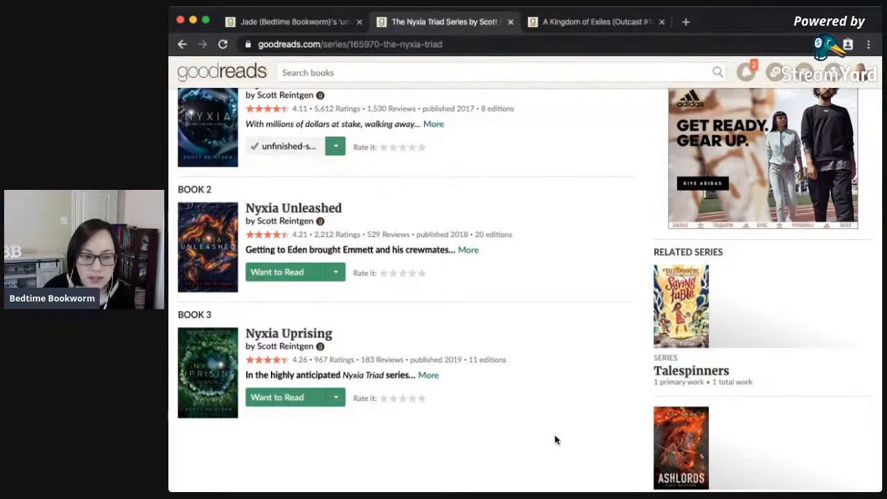
# Move Nyxia to the tbr-series shelf from the series listing and close its page.
pyautogui.scroll(1, 546, 436)
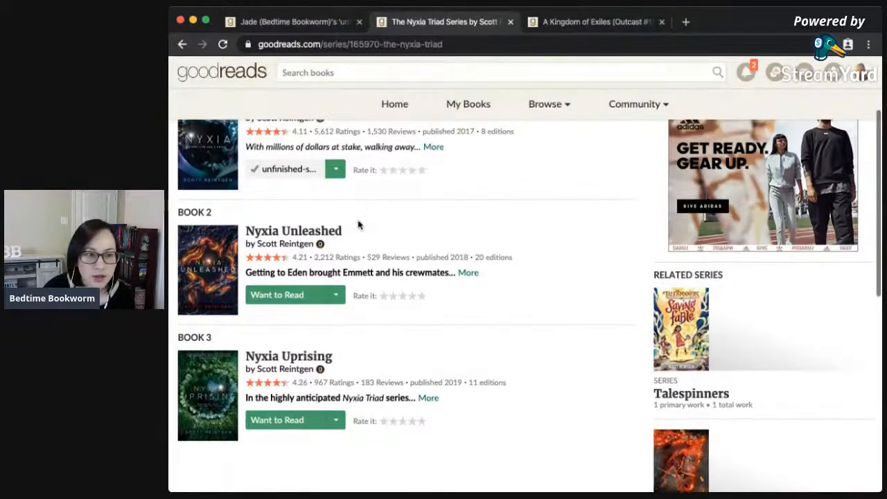
pyautogui.click(335, 171)
pyautogui.scroll(-1, 321, 267)
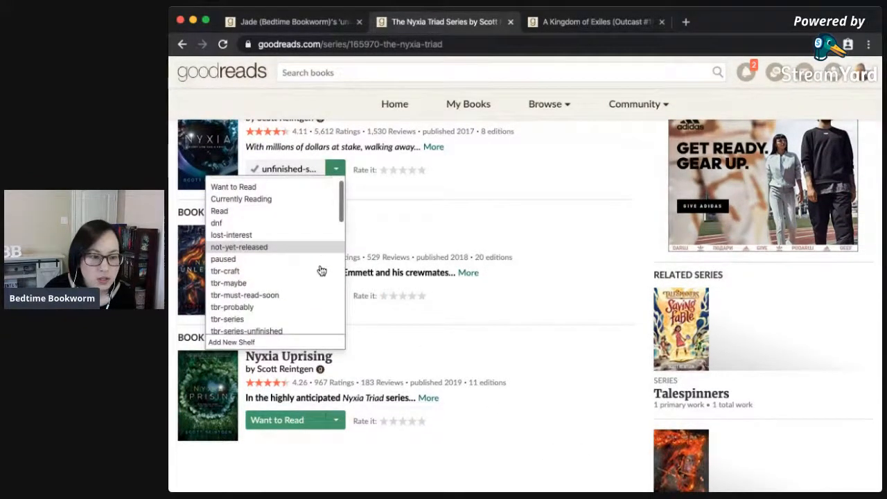
pyautogui.click(275, 320)
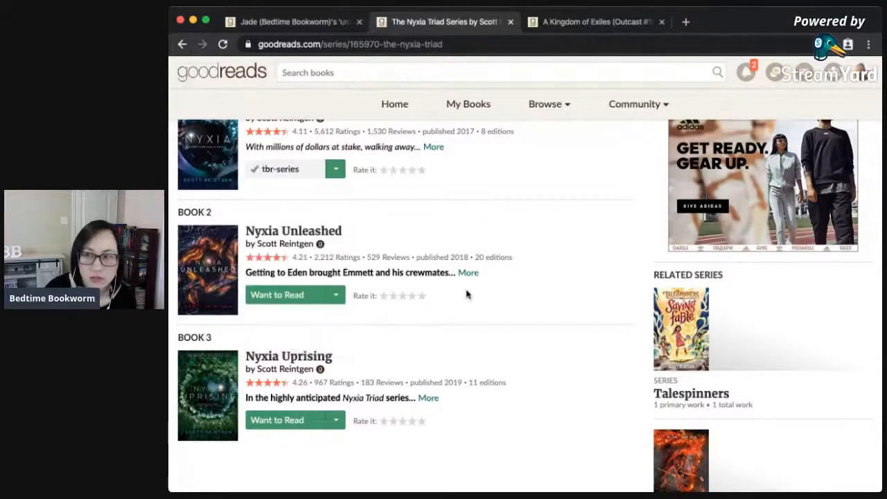
pyautogui.click(510, 23)
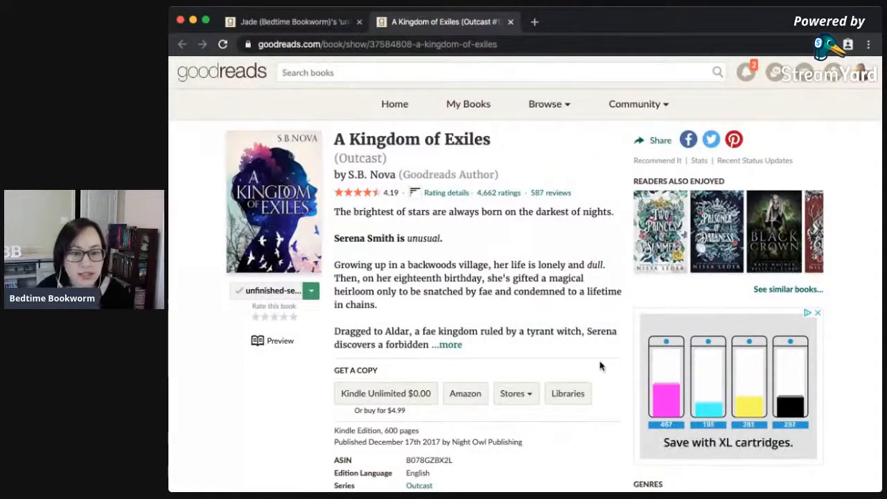
# Examine the edition details, genres and friend reviews of A Kingdom of Exiles.
pyautogui.scroll(-3, 589, 360)
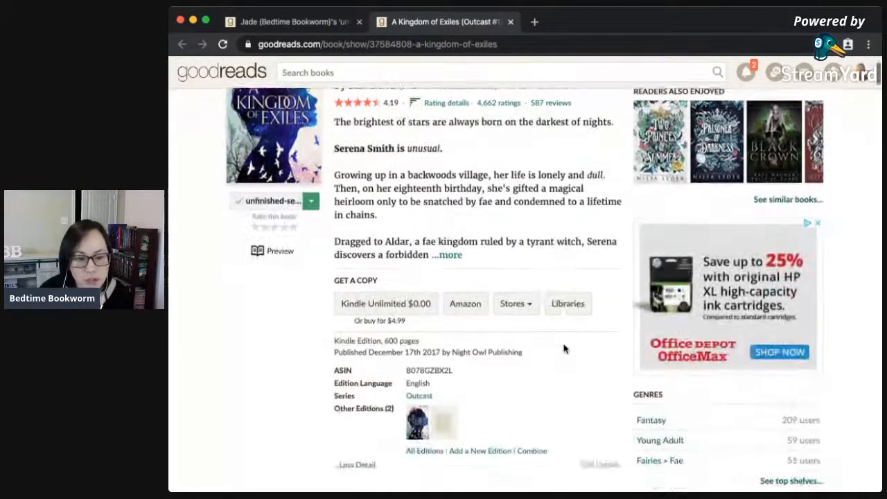
pyautogui.scroll(-2, 564, 349)
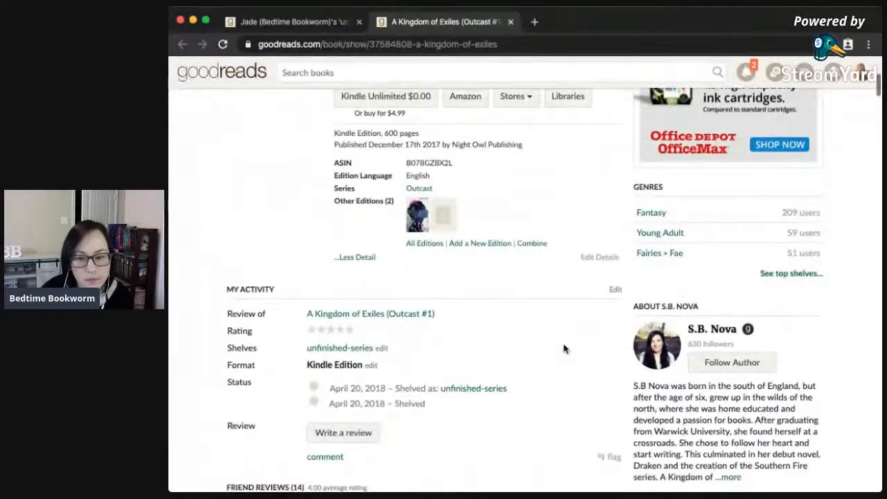
pyautogui.scroll(-3, 565, 349)
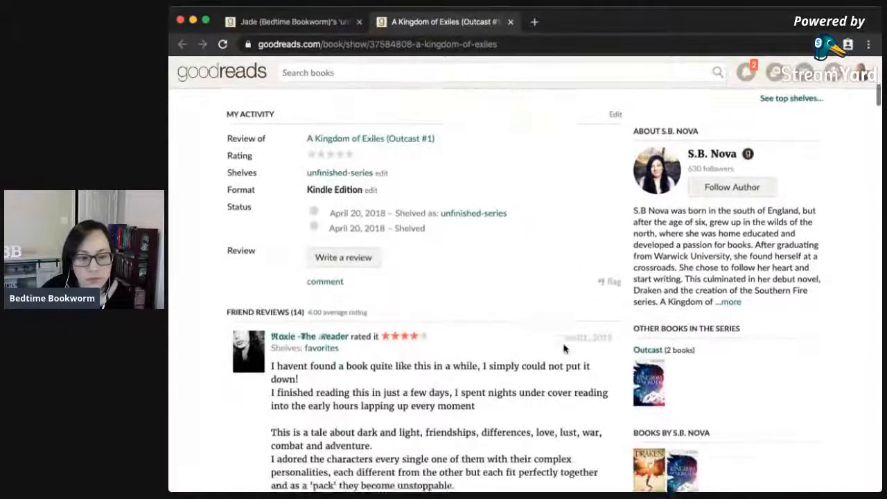
pyautogui.scroll(-2, 551, 397)
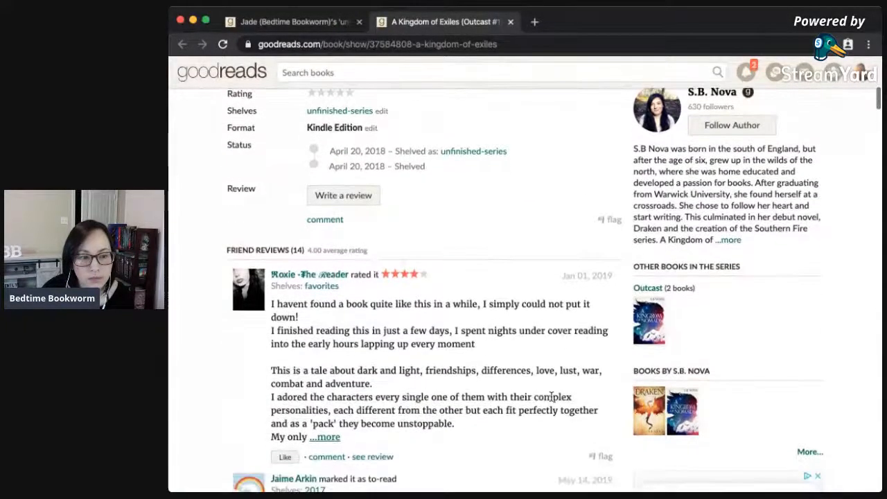
pyautogui.scroll(-6, 551, 396)
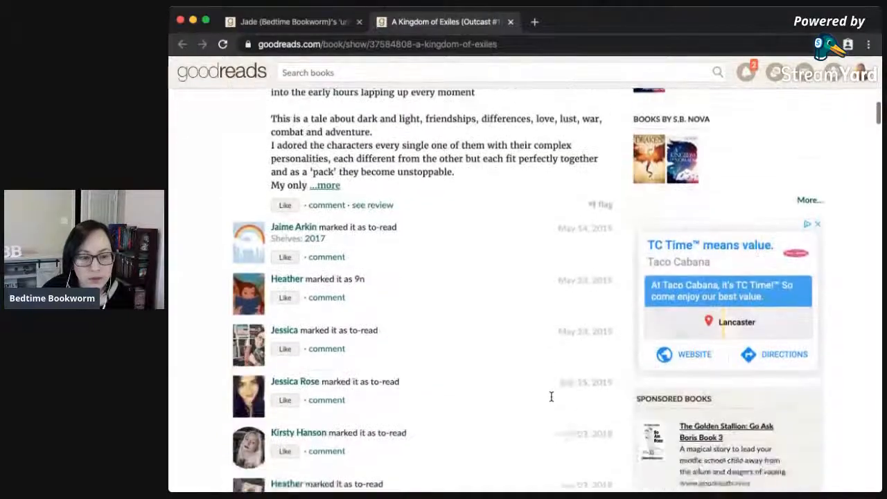
pyautogui.scroll(-3, 551, 396)
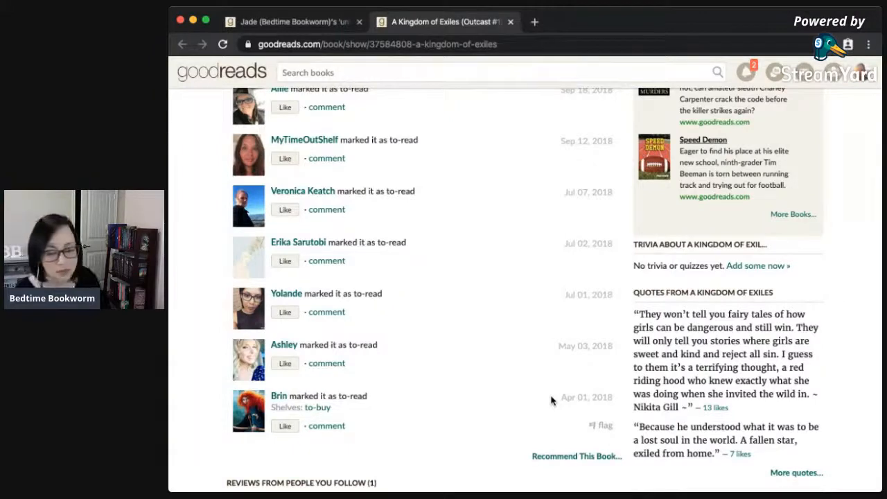
# Expand the description of A Kingdom of Exiles, read it in full and check the Kindle edition's page count.
pyautogui.scroll(15, 550, 400)
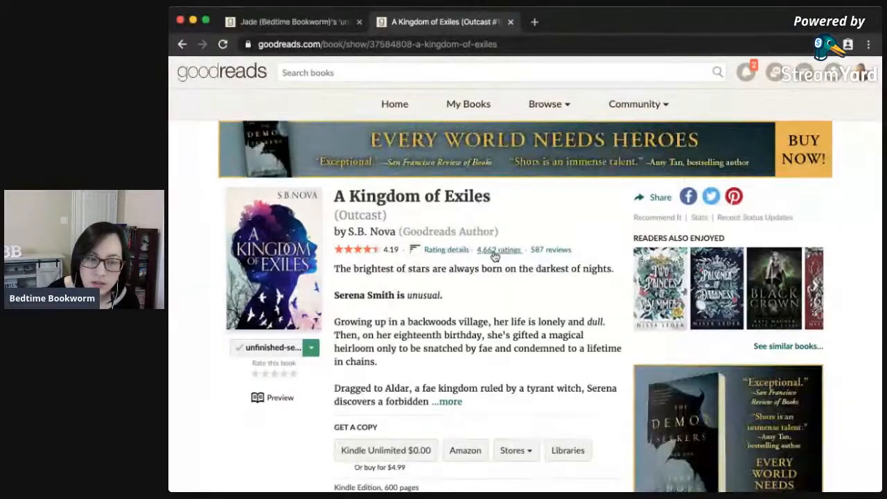
pyautogui.click(447, 401)
pyautogui.scroll(-2, 436, 407)
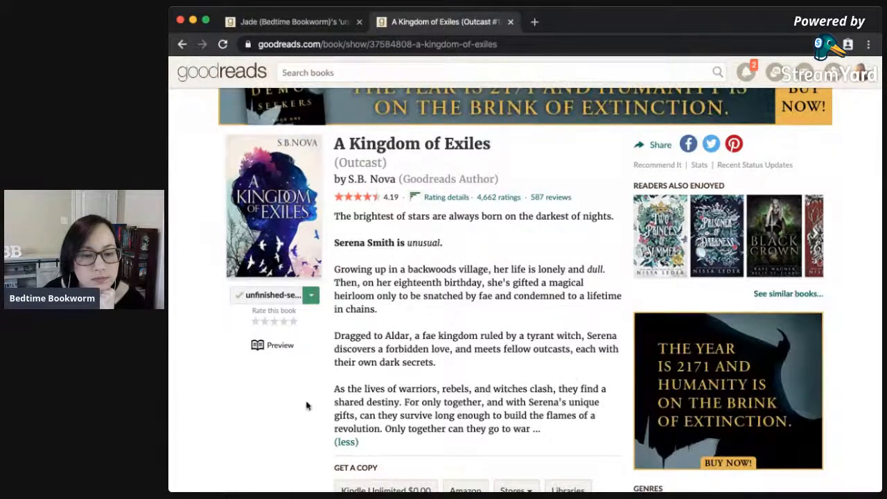
pyautogui.scroll(-2, 291, 401)
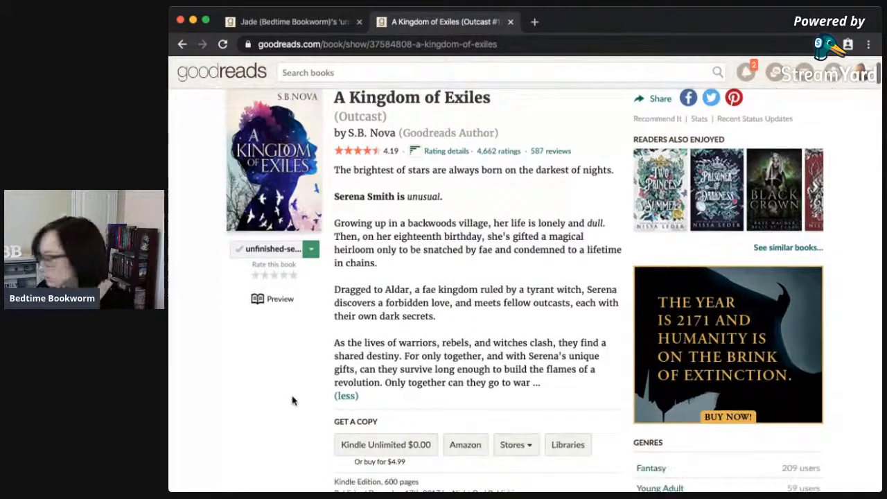
pyautogui.scroll(-1, 291, 400)
pyautogui.scroll(-2, 292, 401)
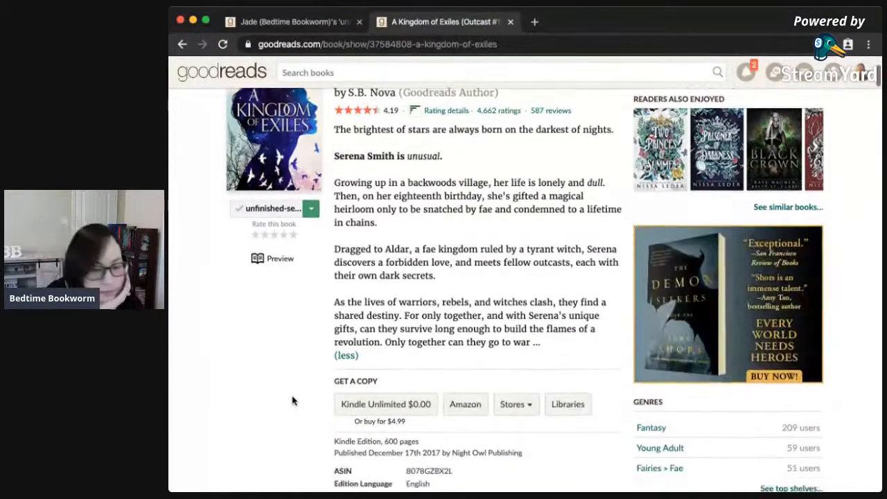
pyautogui.moveTo(419, 426); pyautogui.dragTo(391, 426)
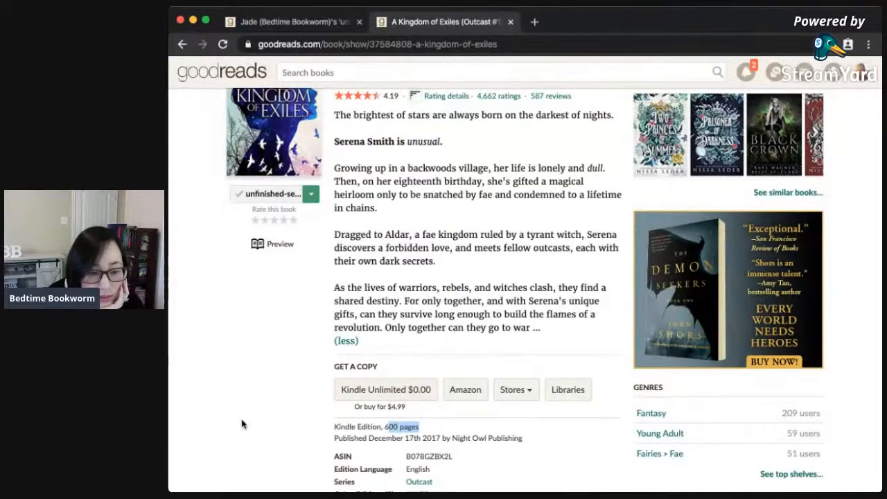
# Find the Reader Q&A for A Kingdom of Exiles and read the author's answer about the total number of books.
pyautogui.scroll(-3, 242, 423)
pyautogui.scroll(-10, 242, 423)
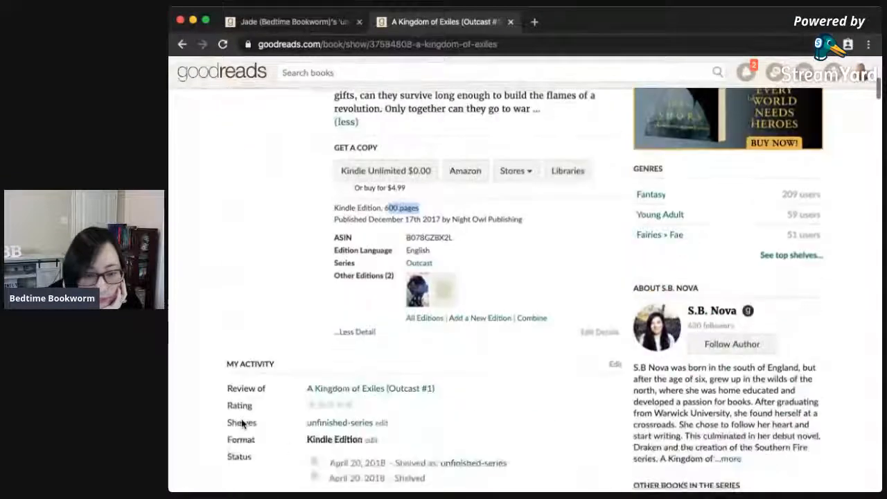
pyautogui.scroll(-10, 242, 424)
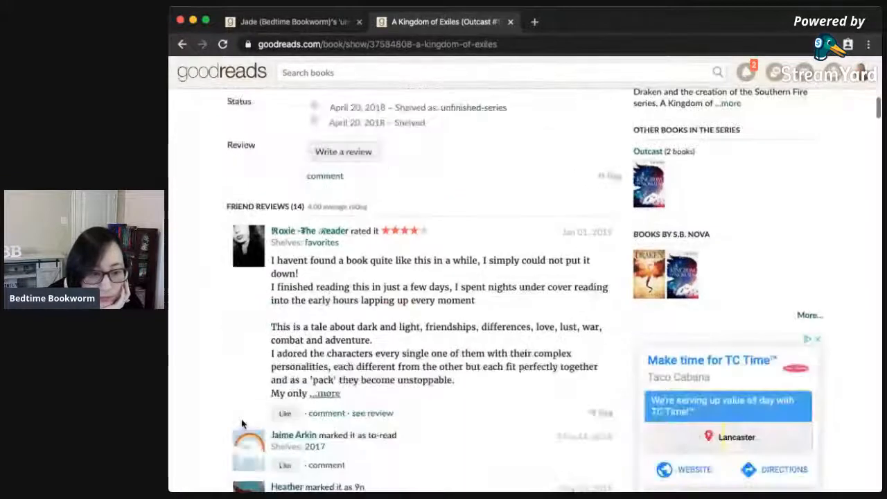
pyautogui.scroll(-12, 242, 424)
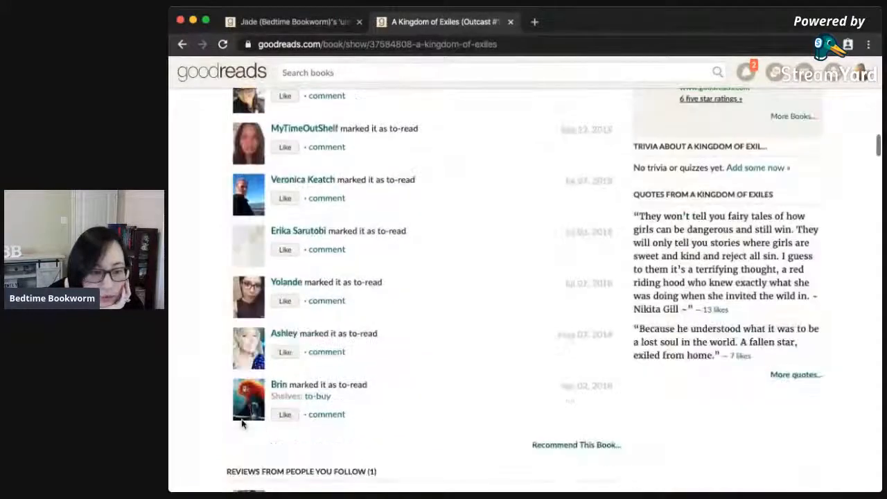
pyautogui.scroll(-1, 242, 424)
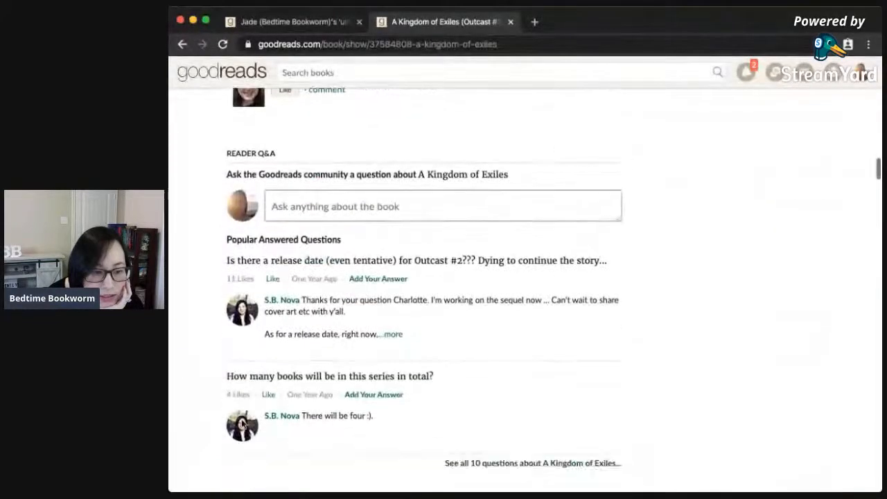
pyautogui.moveTo(379, 419); pyautogui.dragTo(287, 413)
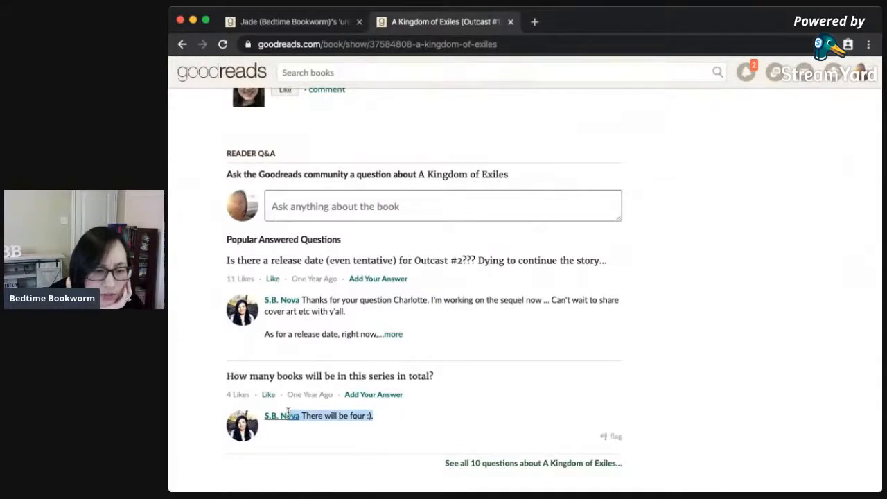
# Check the Outcast series listing from the book's page and close the page.
pyautogui.click(436, 417)
pyautogui.scroll(15, 439, 418)
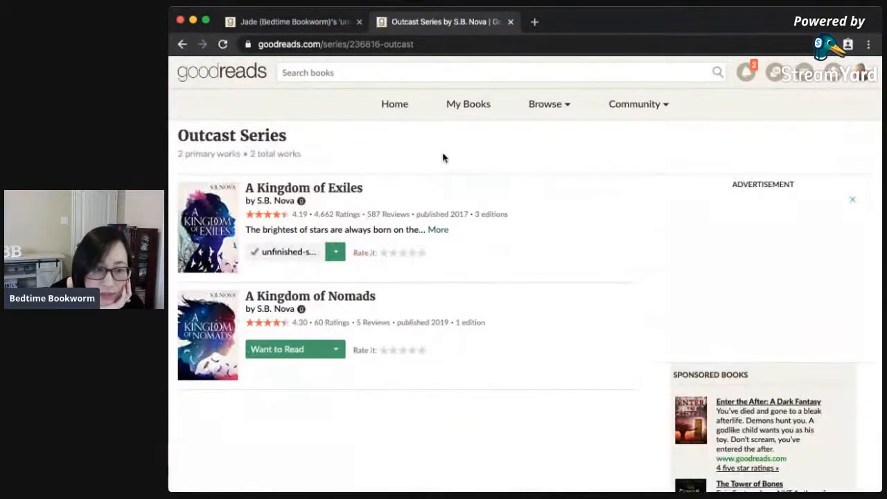
pyautogui.click(511, 22)
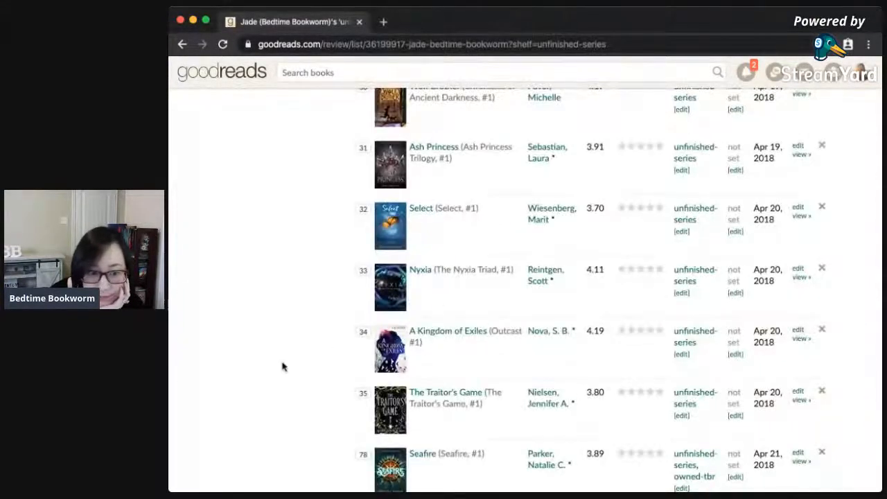
# Open The Traitor's Game, Seafire, The Strange Case of the Alchemist's Daughter, Quantum Space and The Lyre Thief in separate tabs from the unfinished-series shelf.
pyautogui.scroll(-5, 301, 390)
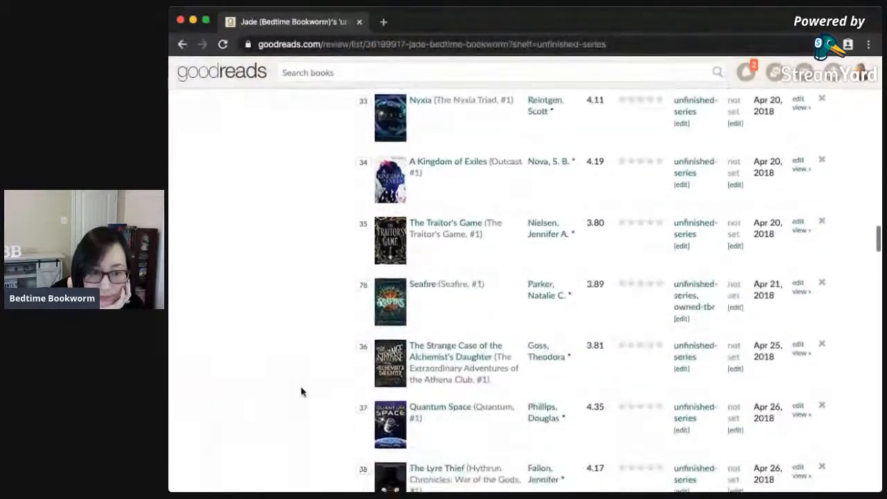
pyautogui.scroll(-1, 301, 392)
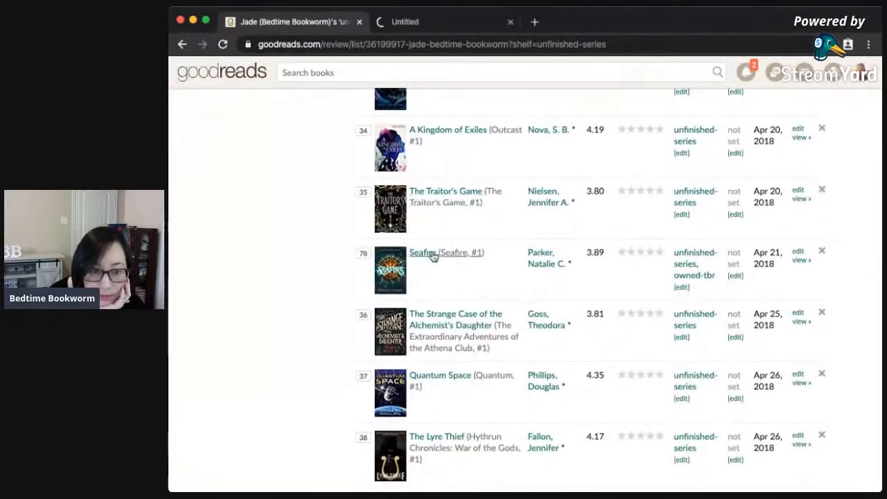
pyautogui.keyDown('super'); pyautogui.click(436, 328); pyautogui.keyUp('super')
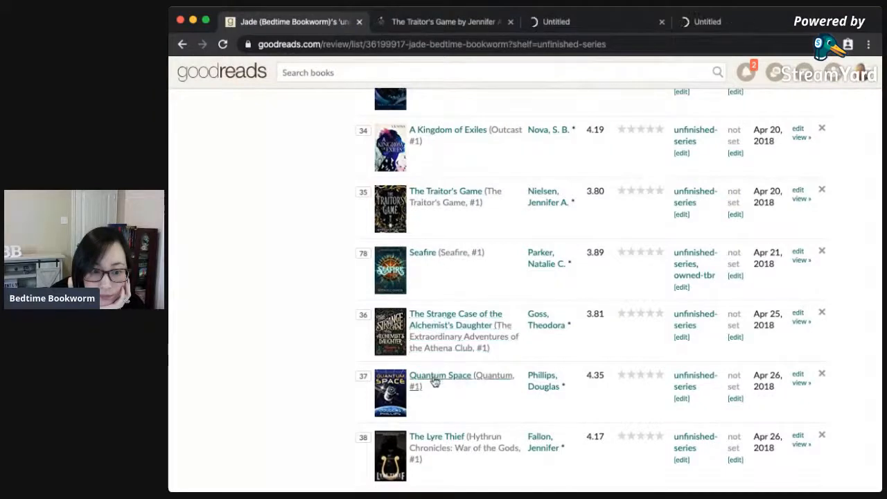
pyautogui.keyDown('super'); pyautogui.click(431, 381); pyautogui.keyUp('super')
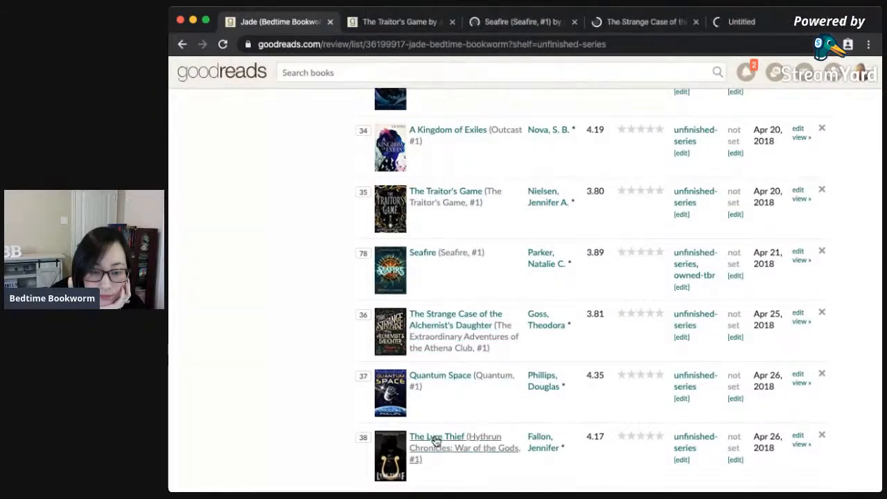
pyautogui.keyDown('super'); pyautogui.click(435, 438); pyautogui.keyUp('super')
pyautogui.scroll(-1, 320, 366)
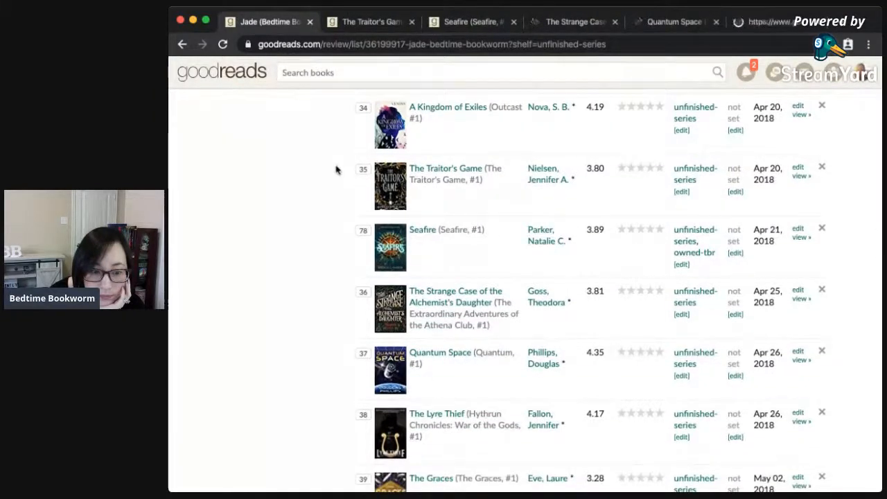
# Examine the edition details, genres and other books in the series for The Traitor's Game.
pyautogui.click(353, 21)
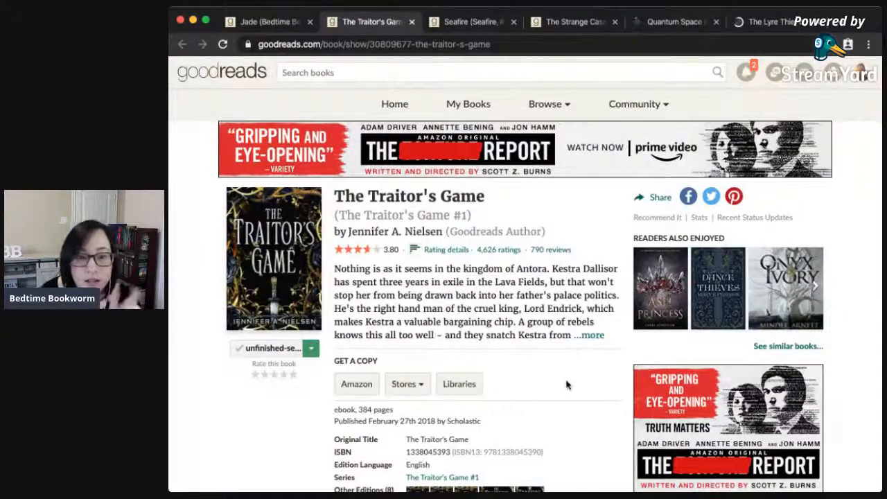
pyautogui.scroll(-2, 567, 383)
pyautogui.scroll(-3, 566, 385)
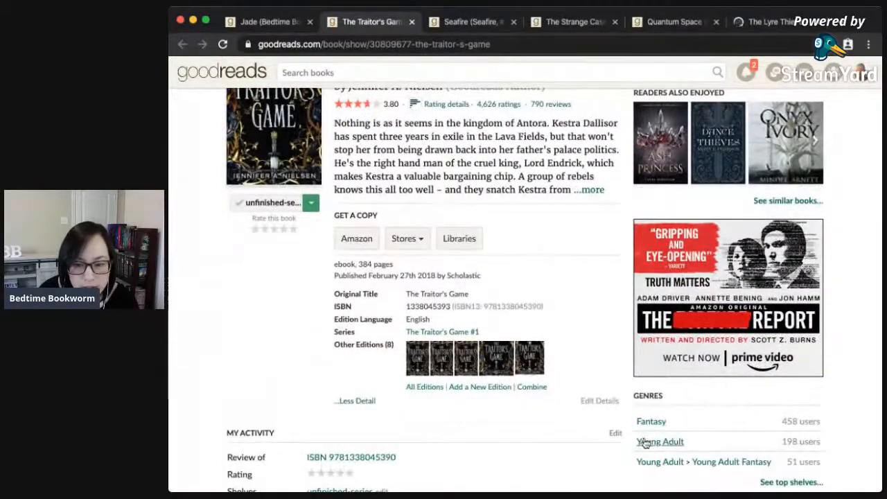
pyautogui.scroll(-10, 554, 429)
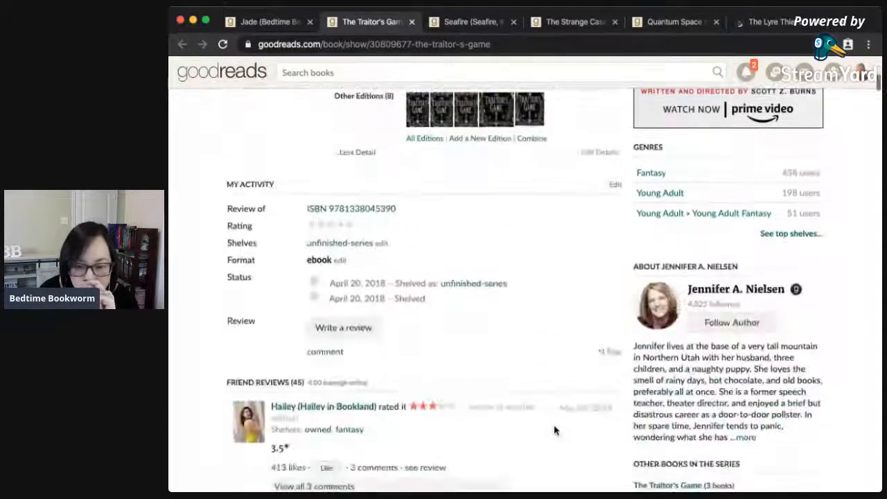
pyautogui.scroll(-7, 554, 428)
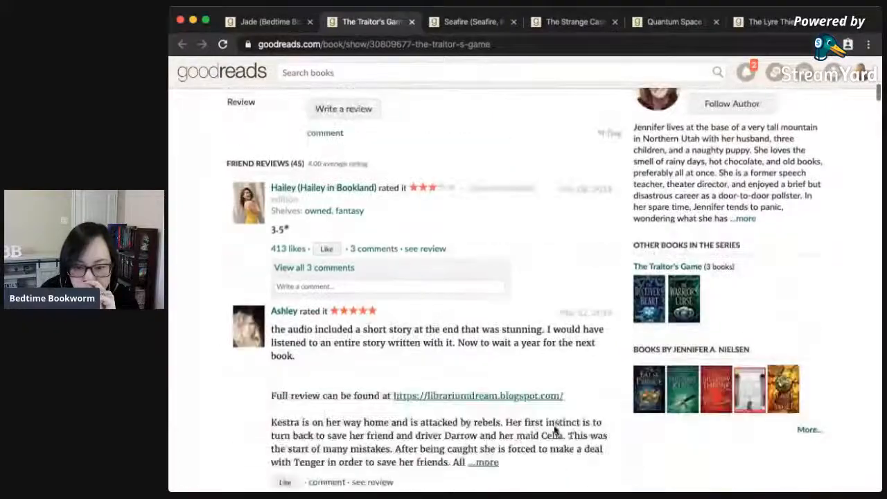
# Open The False Prince from the author's other books in a separate tab, check its shelf and genres, and close it.
pyautogui.keyDown('super'); pyautogui.click(647, 396); pyautogui.keyUp('super')
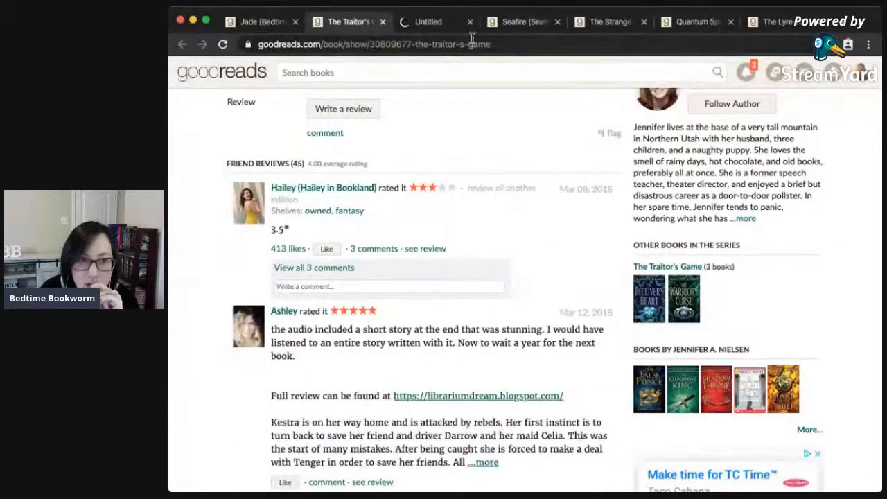
pyautogui.click(404, 25)
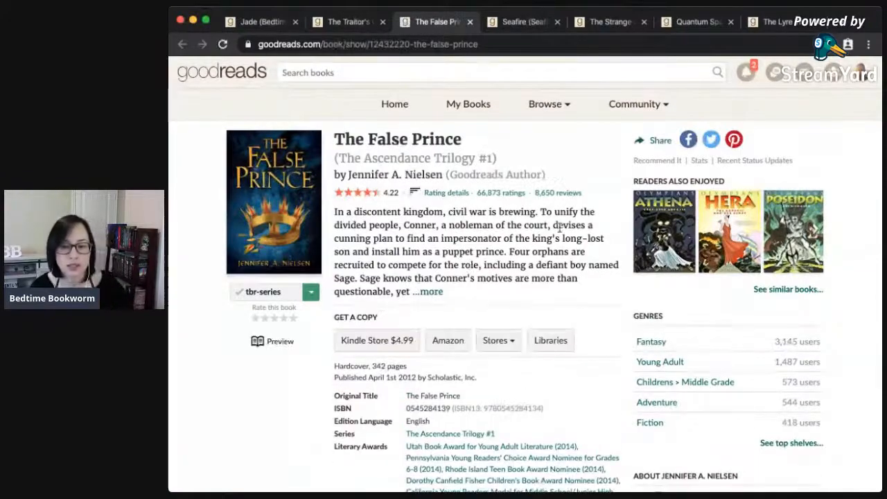
pyautogui.scroll(-4, 554, 311)
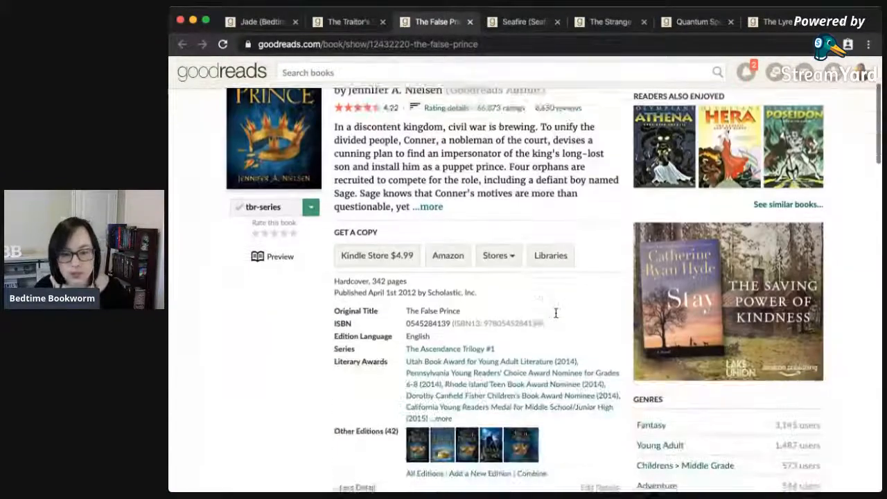
pyautogui.moveTo(703, 423); pyautogui.dragTo(621, 426)
pyautogui.click(621, 424)
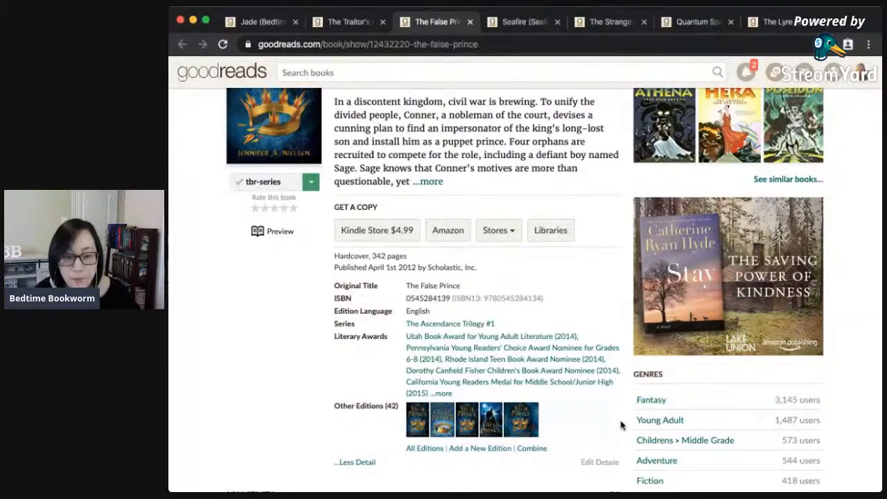
pyautogui.scroll(5, 589, 418)
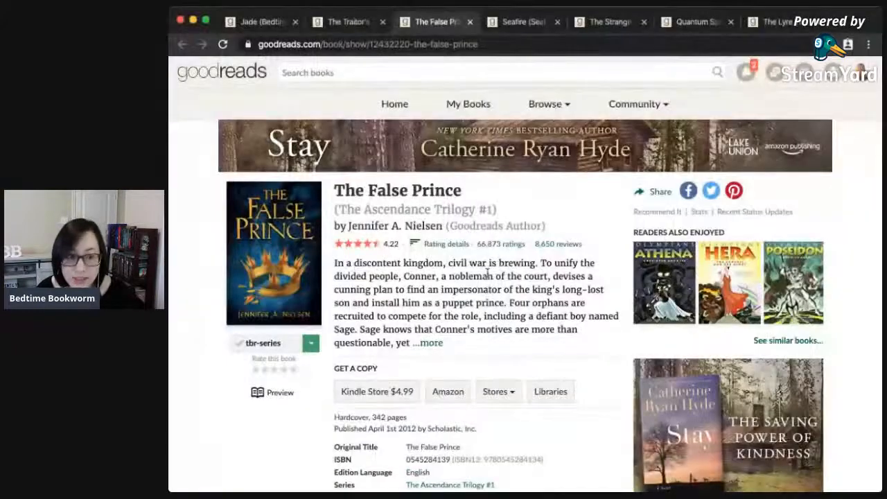
pyautogui.click(469, 22)
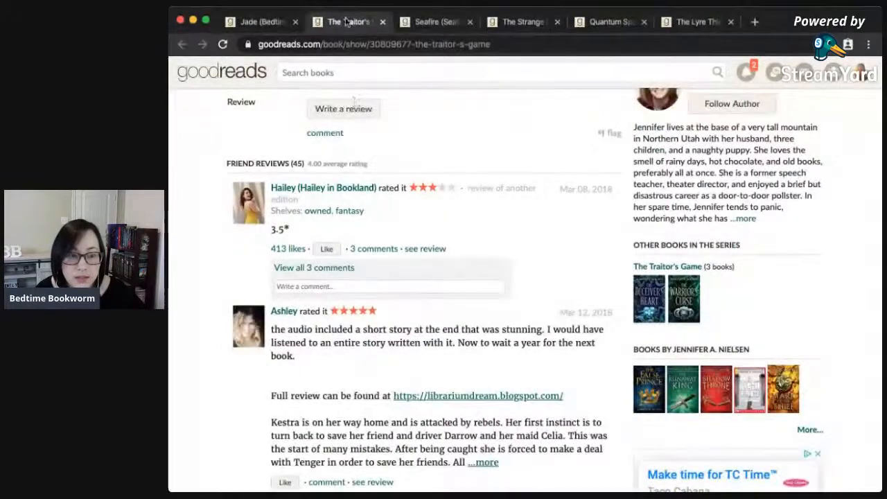
# Open The Traitor's Game series listing and check its books and publication dates.
pyautogui.scroll(10, 401, 229)
pyautogui.click(384, 214)
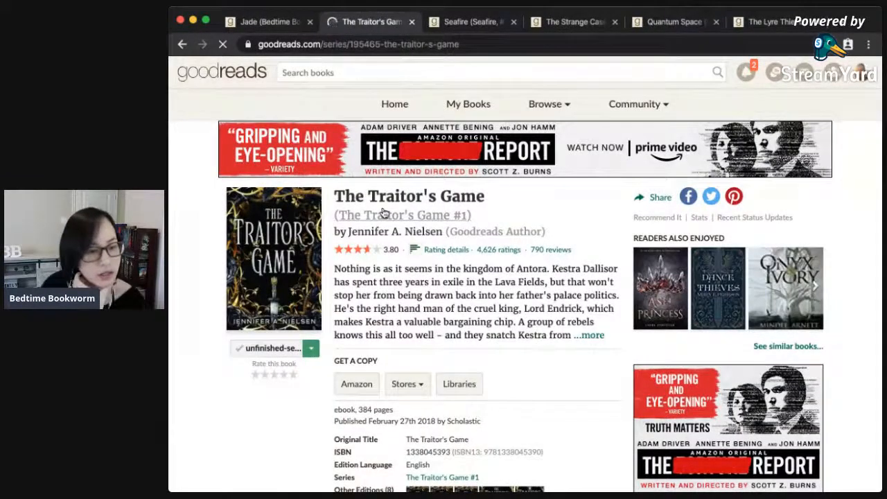
pyautogui.scroll(-1, 537, 390)
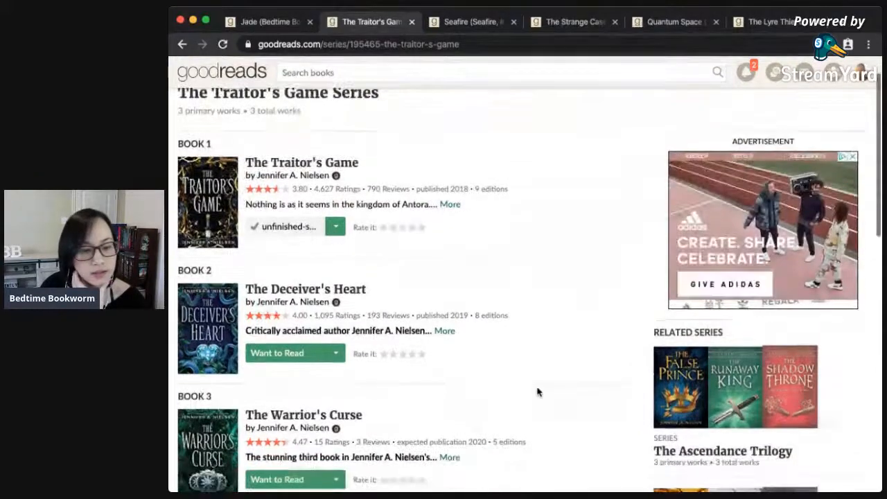
pyautogui.scroll(-2, 536, 392)
pyautogui.scroll(2, 536, 392)
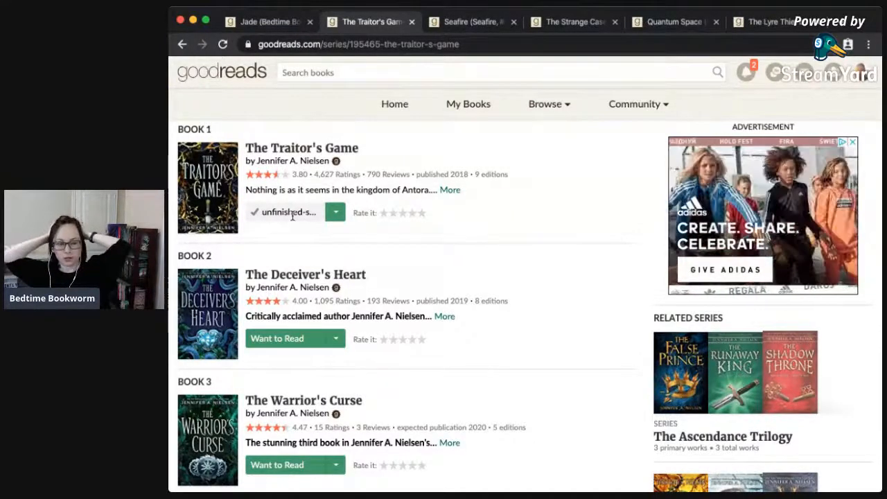
# Return to The Traitor's Game book page, look through its friend reviews and ratings, and close the page.
pyautogui.click(290, 161)
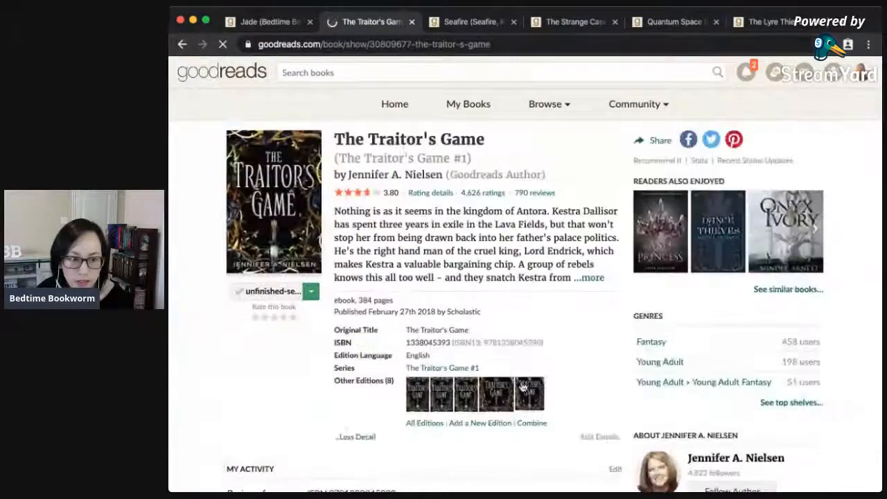
pyautogui.scroll(-5, 545, 347)
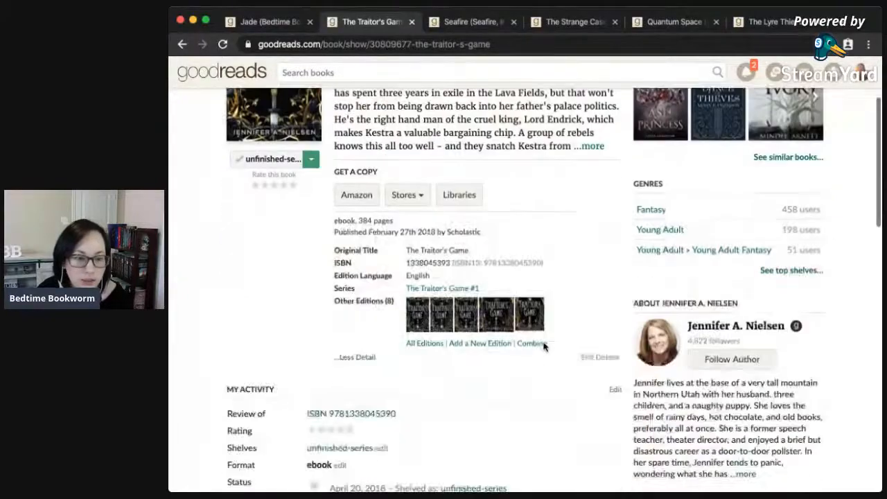
pyautogui.scroll(-3, 546, 352)
pyautogui.scroll(-2, 558, 367)
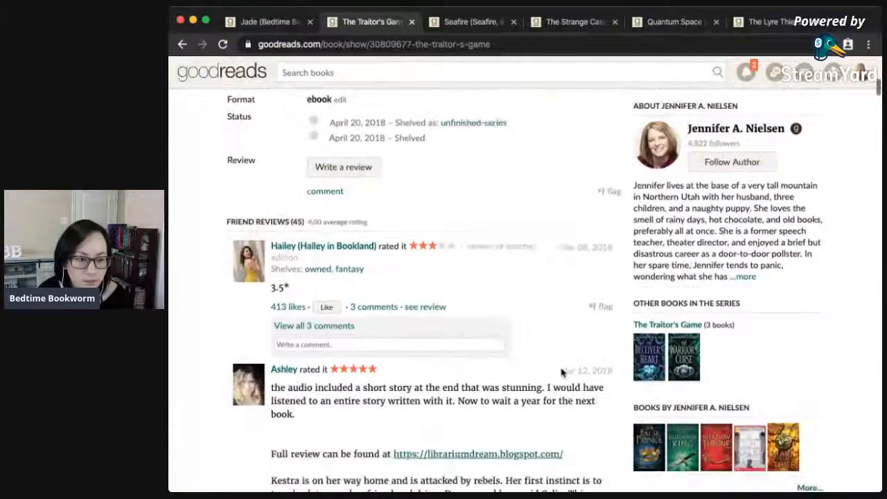
pyautogui.scroll(-1, 542, 382)
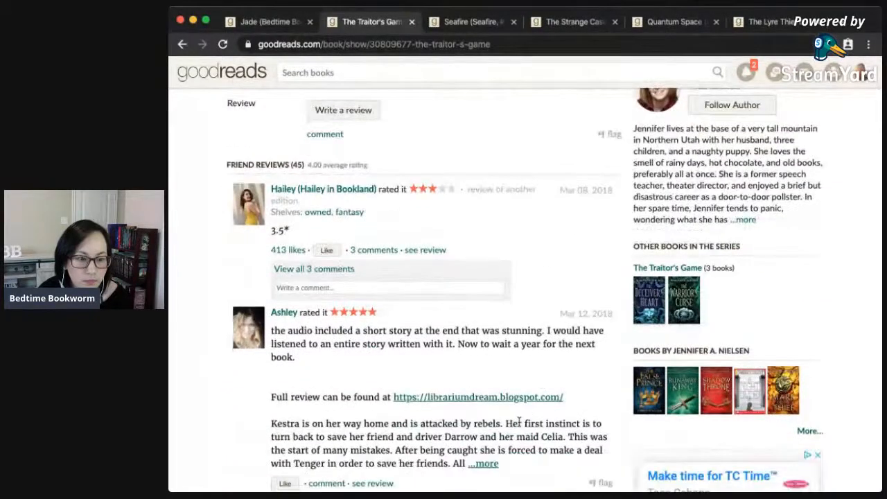
pyautogui.scroll(-5, 518, 421)
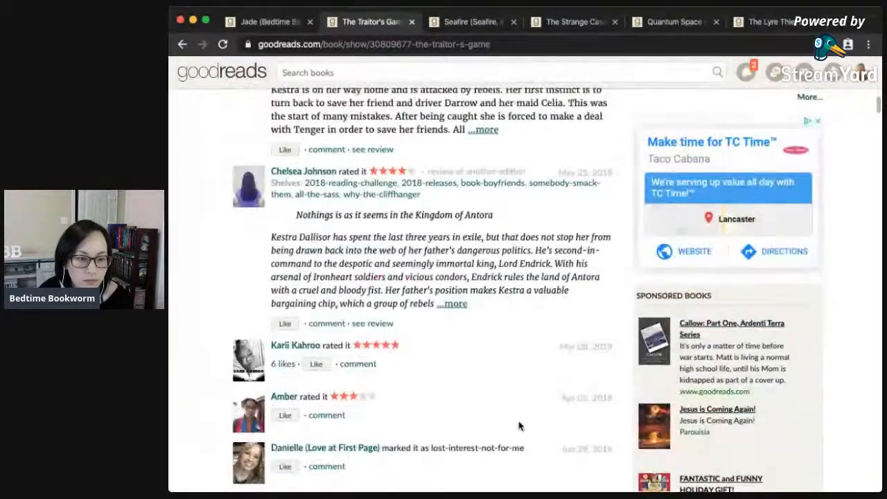
pyautogui.scroll(-1, 518, 426)
pyautogui.scroll(-1, 523, 431)
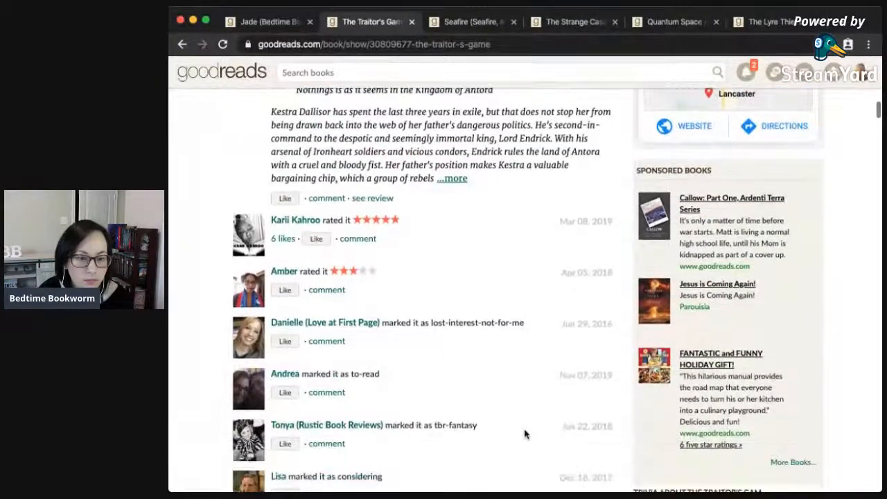
pyautogui.scroll(-4, 525, 434)
pyautogui.press('Home')
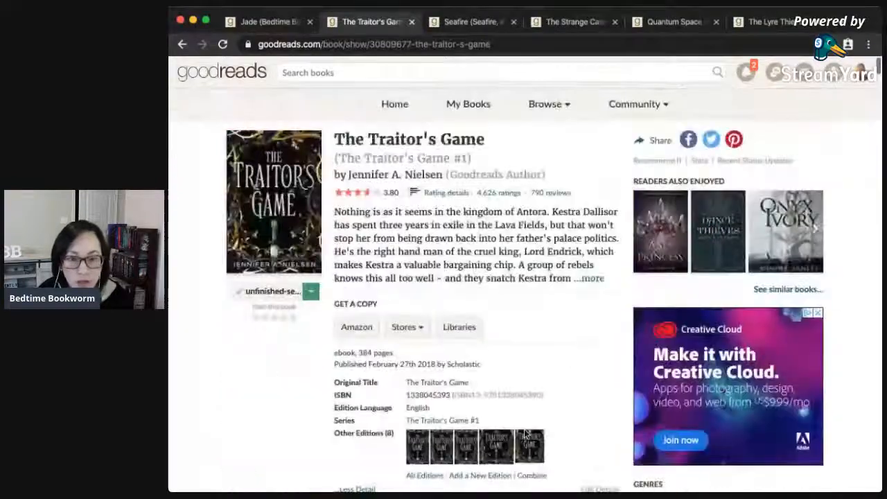
pyautogui.click(412, 22)
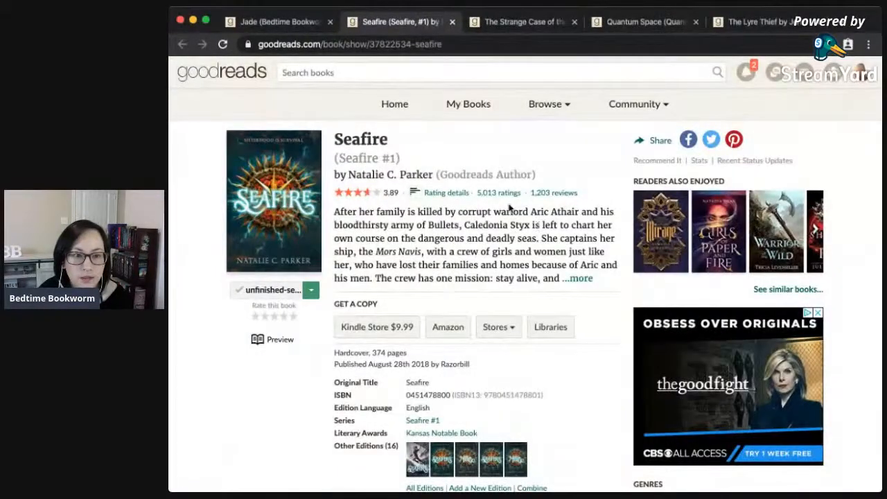
# Check the publication status of the books in the Seafire series listing and return to the first book's page.
pyautogui.click(389, 160)
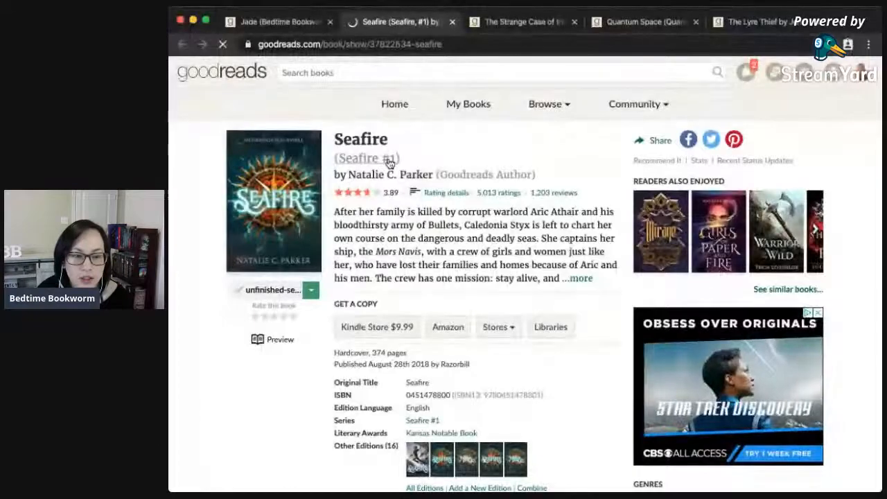
pyautogui.scroll(-3, 467, 283)
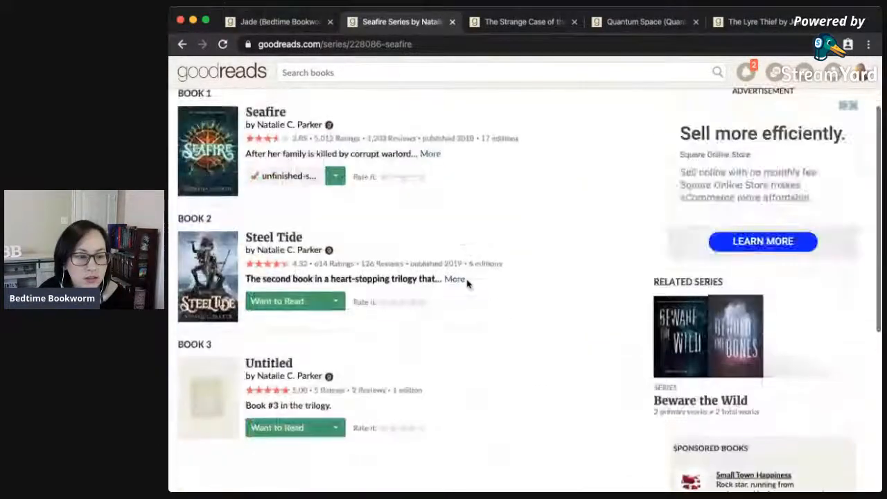
pyautogui.scroll(2, 467, 281)
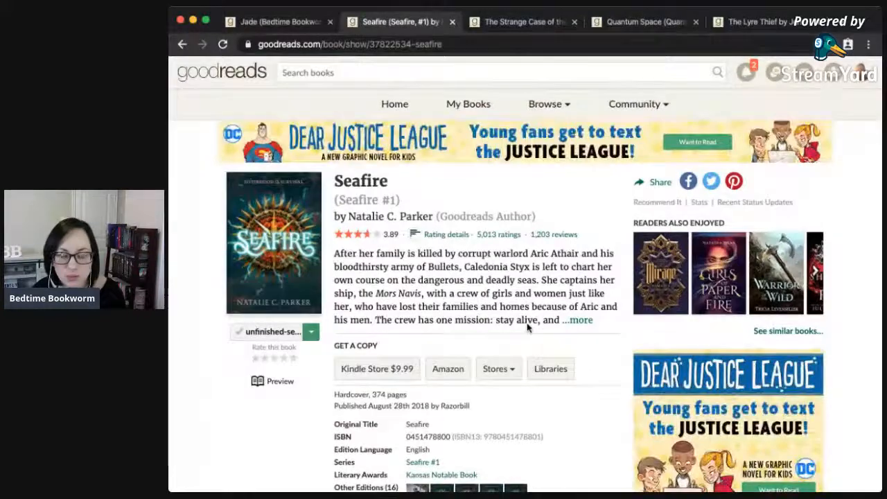
# Look through the available shelves for Seafire, including the genre shelves, without changing its shelf.
pyautogui.scroll(-3, 558, 305)
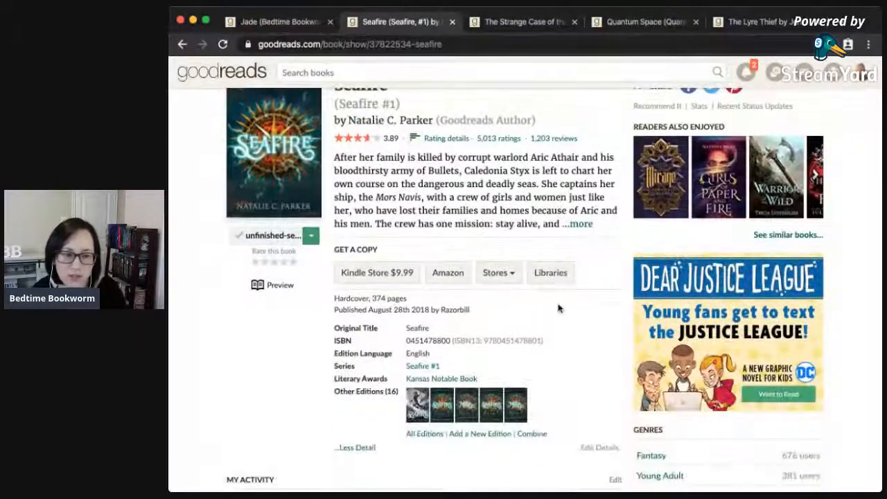
pyautogui.click(310, 236)
pyautogui.scroll(-1, 277, 345)
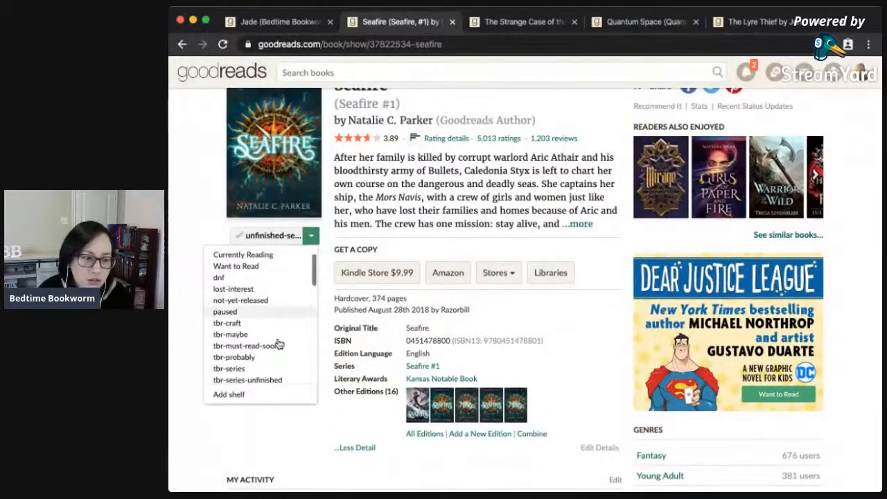
pyautogui.scroll(-3, 277, 345)
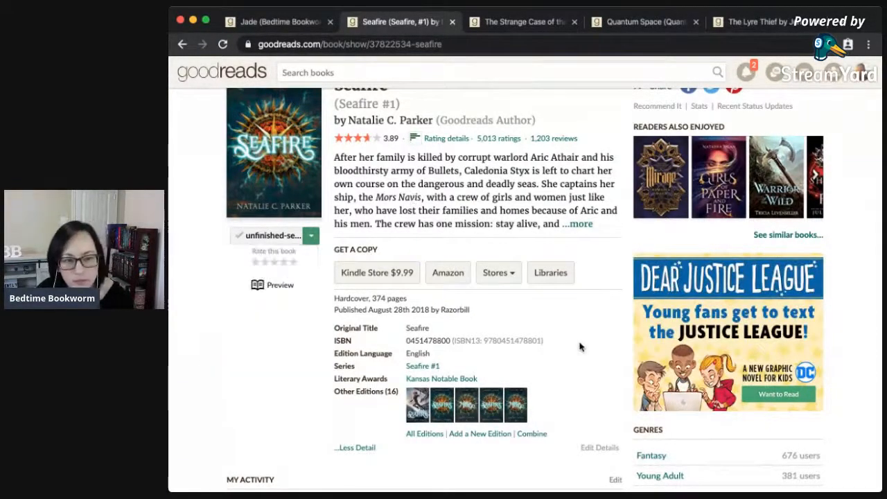
pyautogui.click(310, 235)
pyautogui.scroll(-3, 287, 335)
pyautogui.scroll(-4, 287, 335)
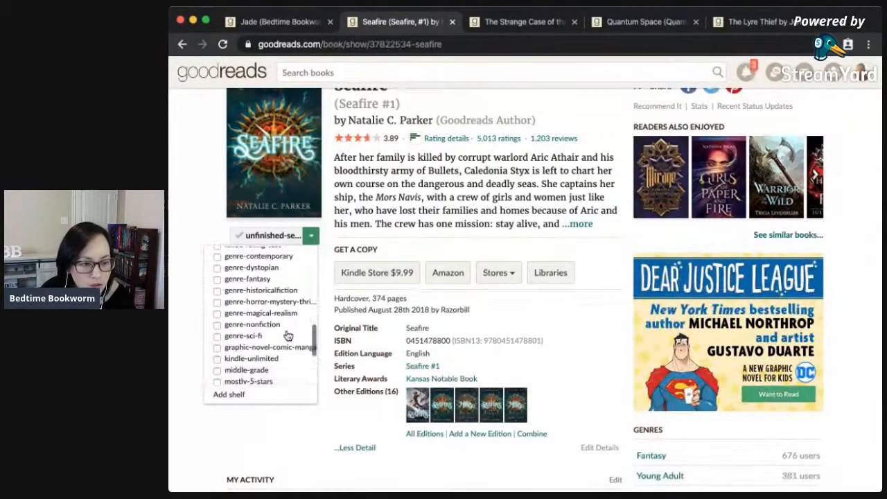
pyautogui.scroll(-3, 287, 335)
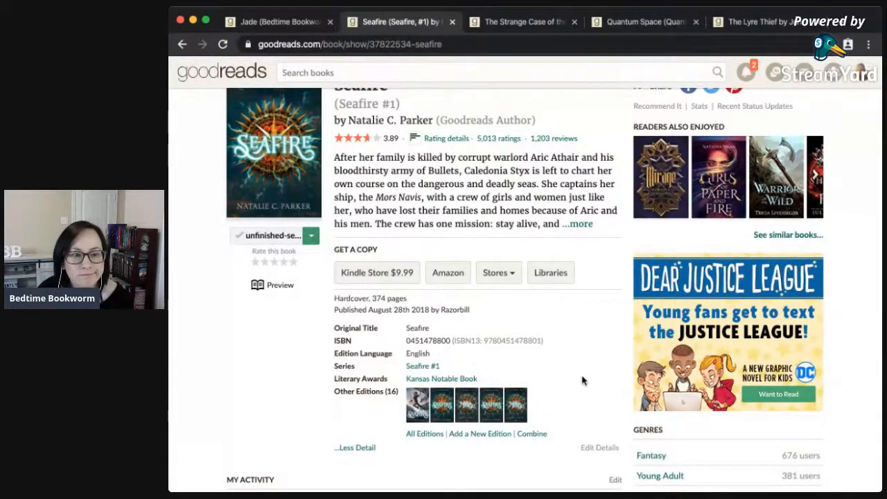
# Check Seafire's shelf activity and read the written friend reviews of the book.
pyautogui.scroll(-5, 582, 380)
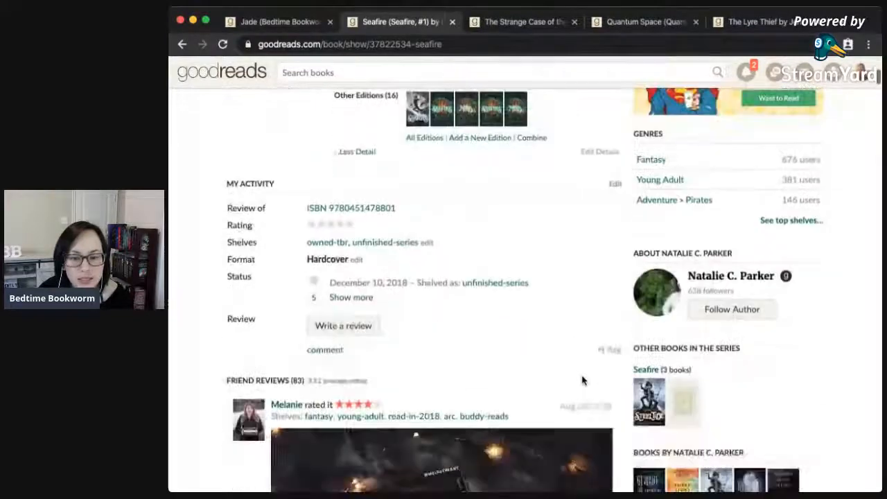
pyautogui.scroll(-3, 582, 380)
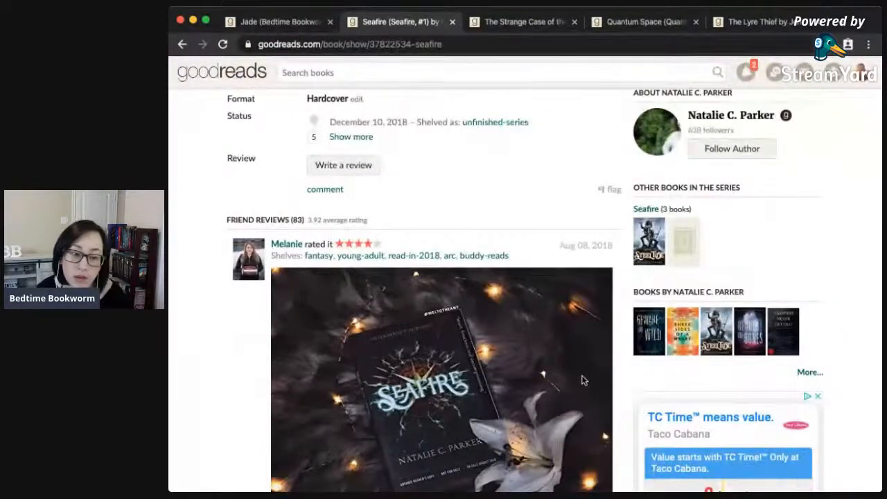
pyautogui.scroll(-7, 582, 380)
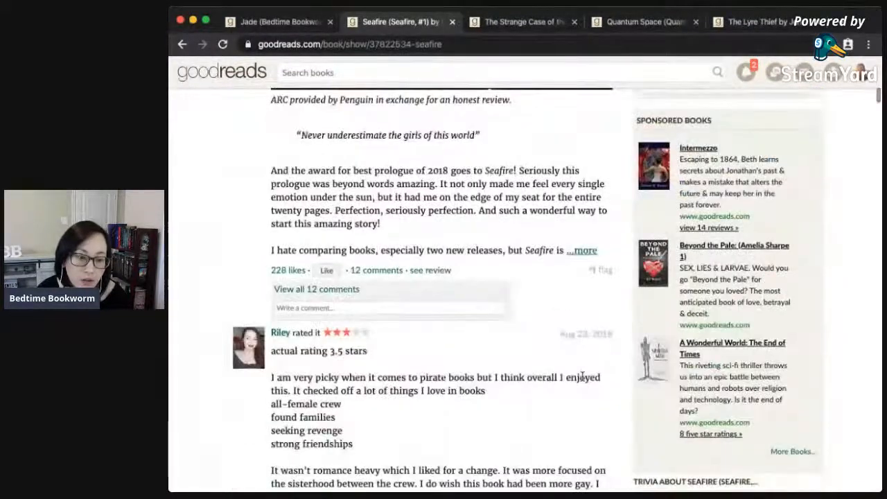
pyautogui.scroll(-2, 582, 380)
pyautogui.scroll(-5, 582, 379)
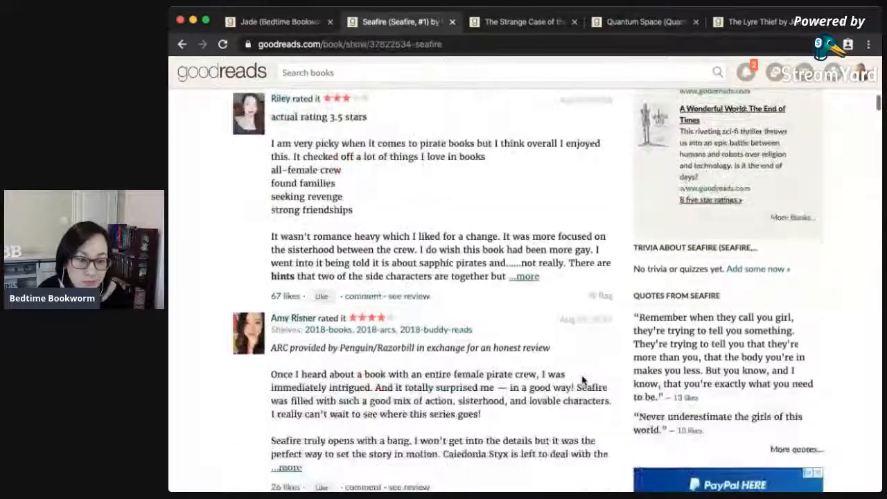
pyautogui.scroll(-4, 582, 377)
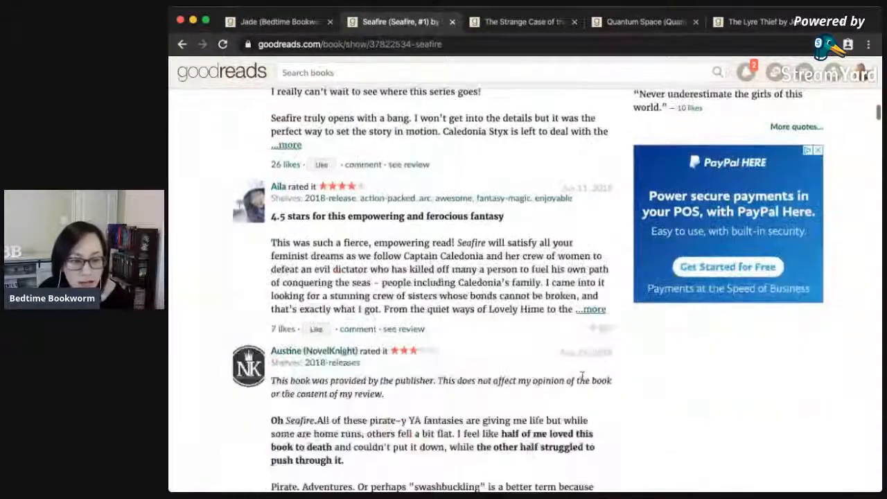
pyautogui.scroll(-5, 582, 375)
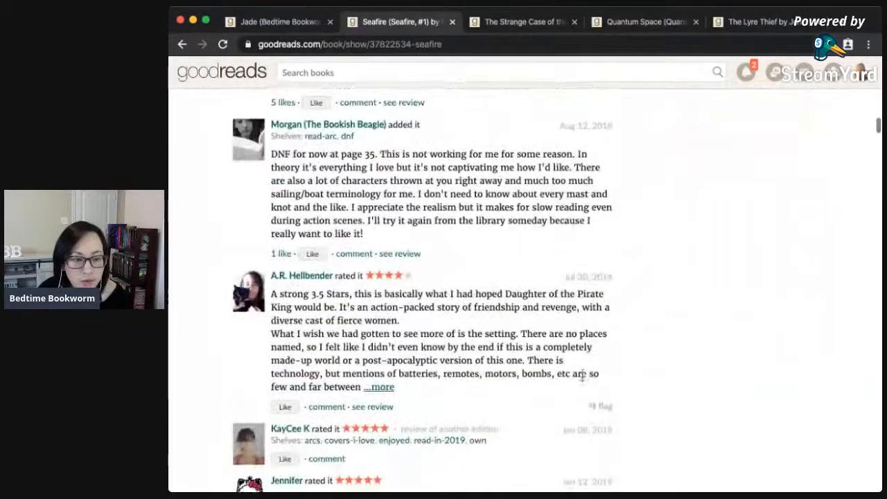
pyautogui.scroll(-3, 582, 376)
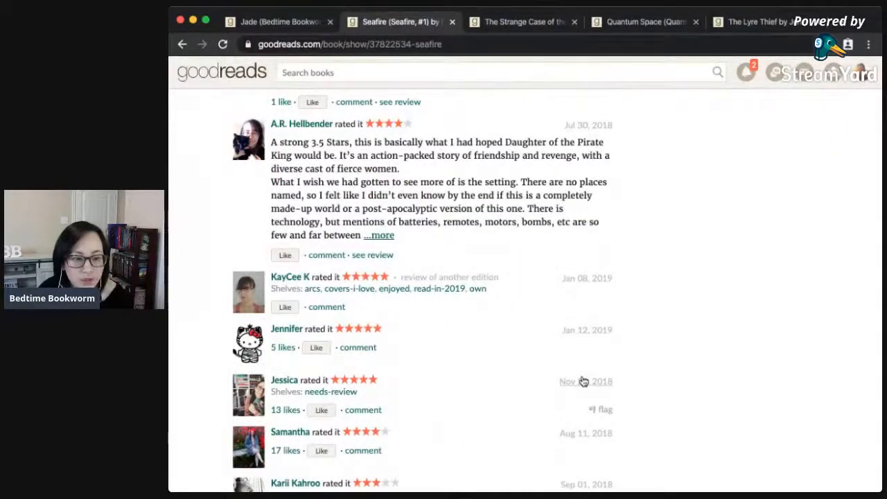
# Go through the remaining friend ratings and shelvings of Seafire, including the dnf entry, and close the book's page.
pyautogui.moveTo(404, 336); pyautogui.dragTo(241, 330)
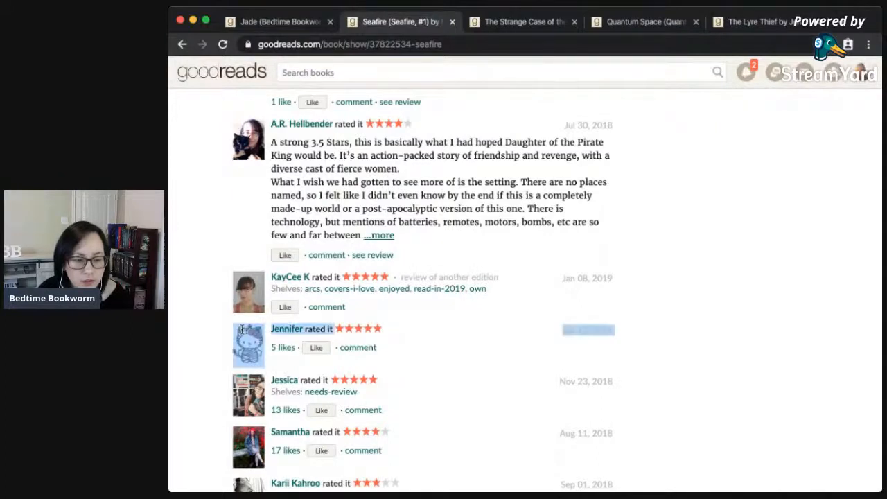
pyautogui.scroll(-1, 451, 377)
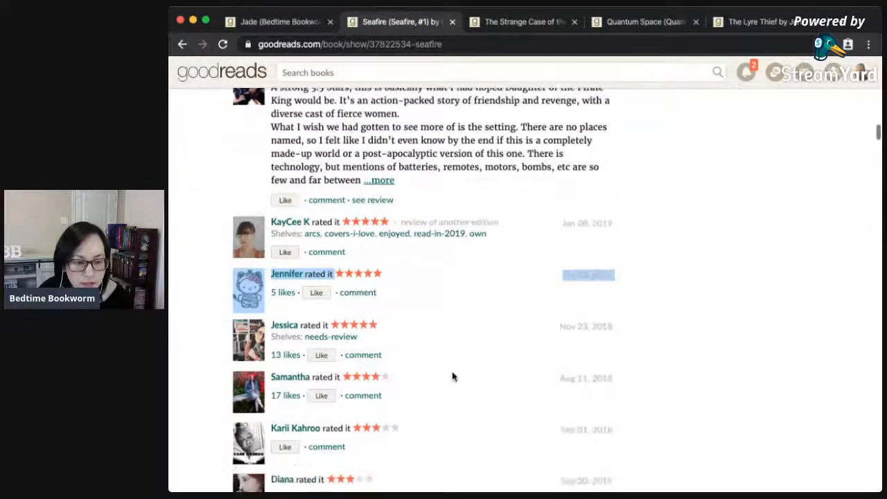
pyautogui.scroll(-6, 475, 399)
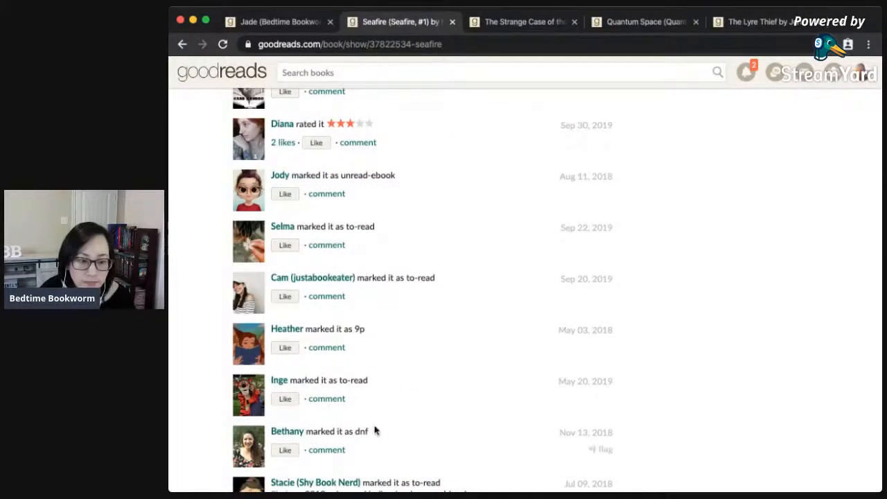
pyautogui.moveTo(383, 434); pyautogui.dragTo(279, 438)
pyautogui.click(408, 447)
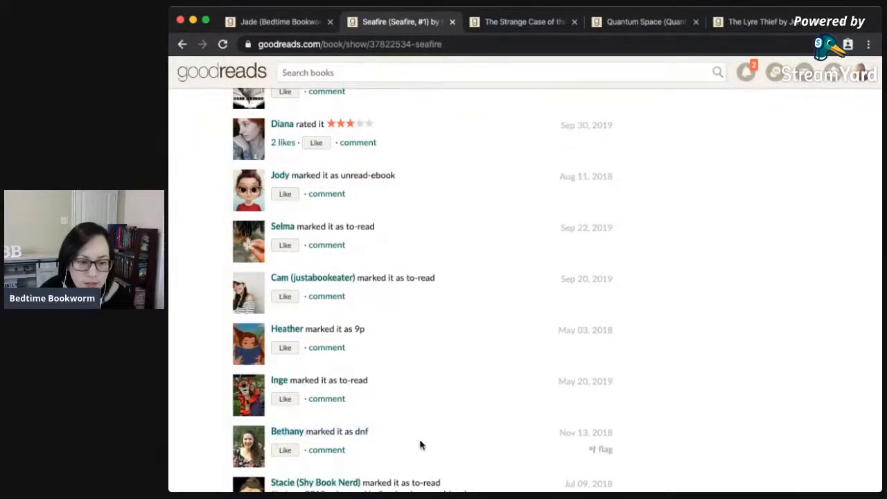
pyautogui.scroll(-2, 420, 445)
pyautogui.scroll(20, 420, 444)
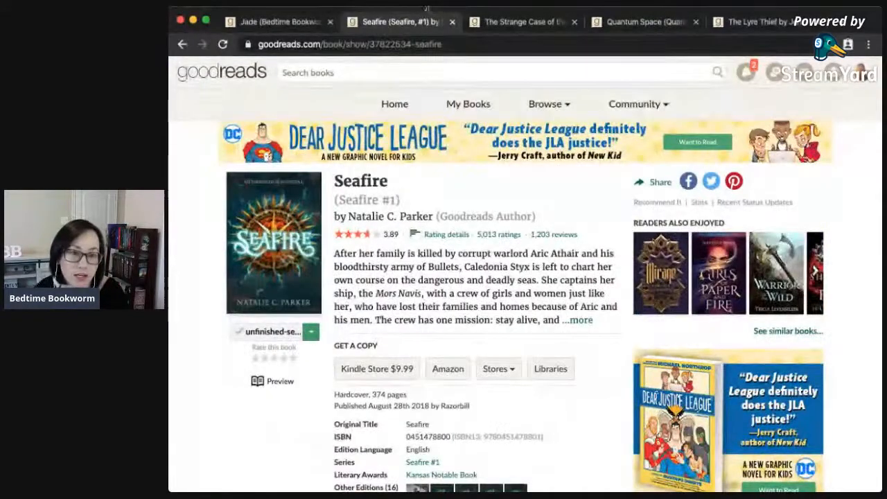
pyautogui.click(452, 22)
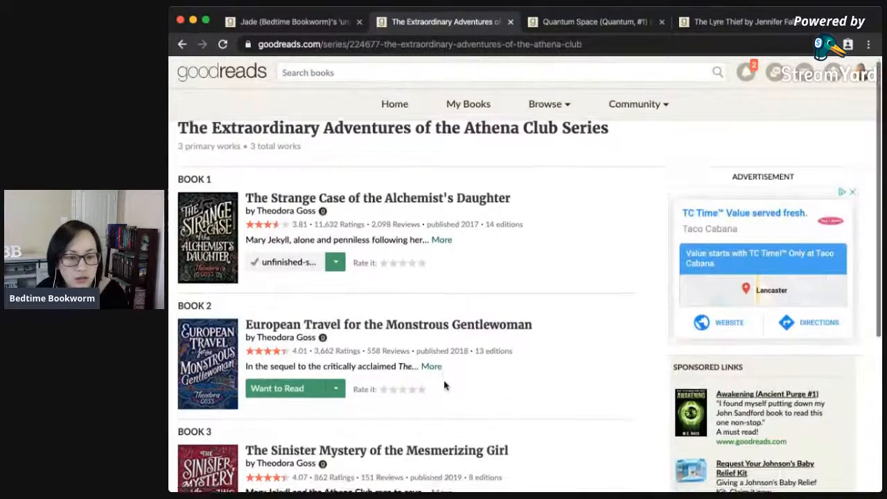
# Check the publication dates in The Extraordinary Adventures of the Athena Club series and return to the first book's page.
pyautogui.scroll(-3, 445, 383)
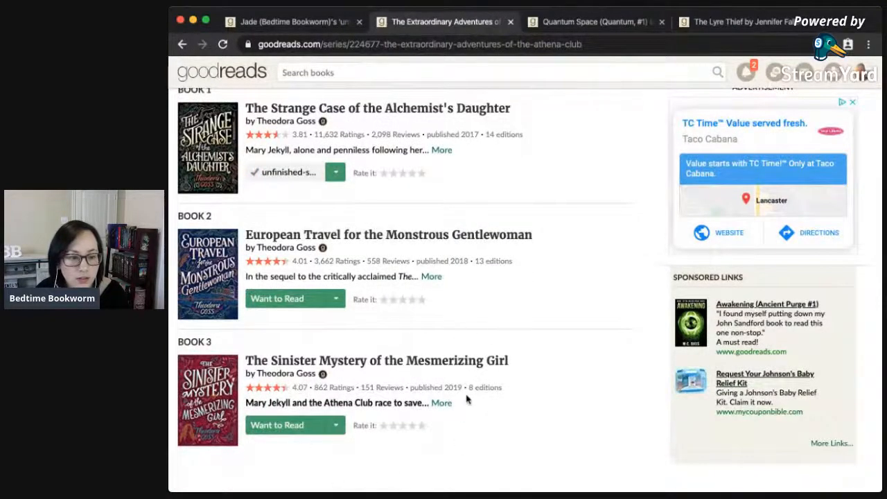
pyautogui.scroll(3, 467, 400)
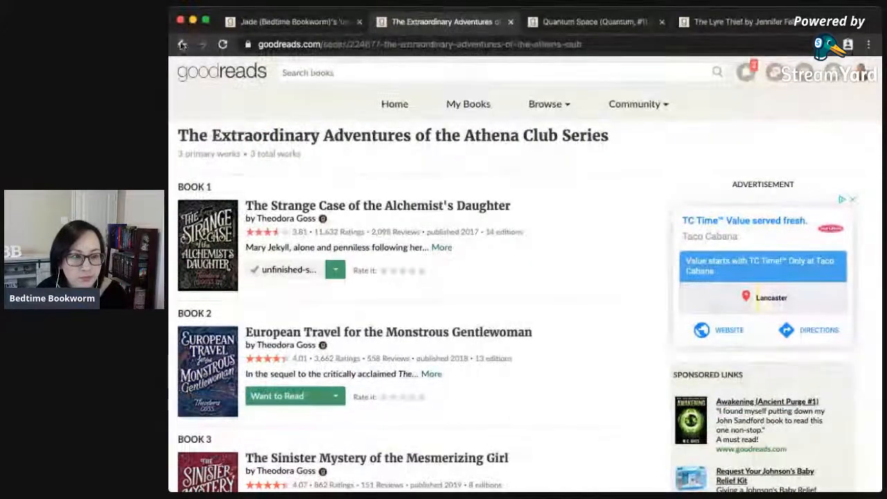
pyautogui.click(182, 44)
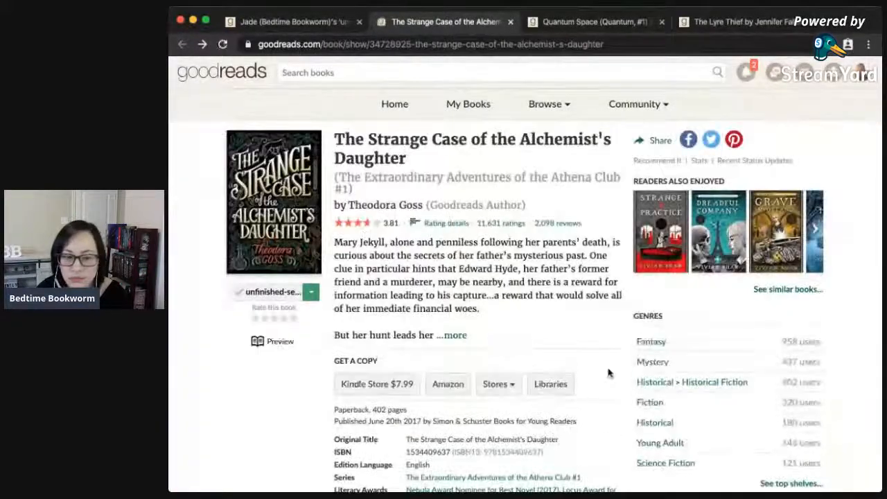
# Expand the full description of The Strange Case of the Alchemist's Daughter and read through its characters and plot.
pyautogui.scroll(-3, 610, 374)
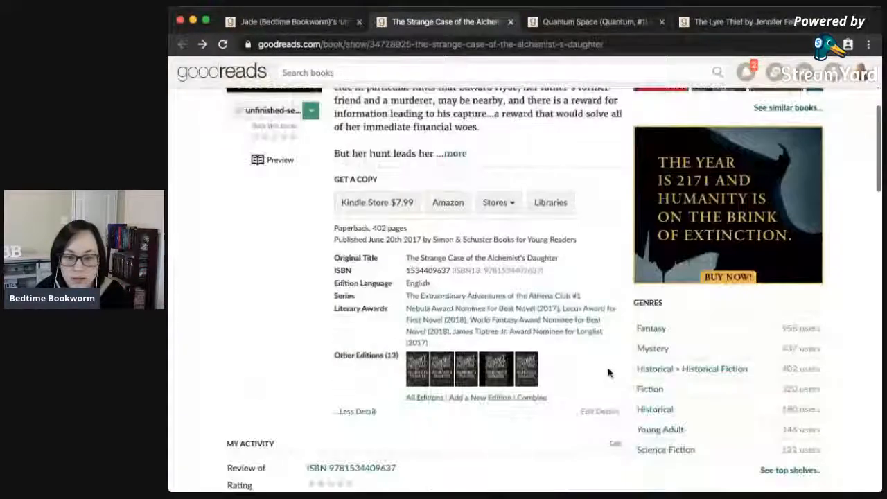
pyautogui.scroll(2, 611, 377)
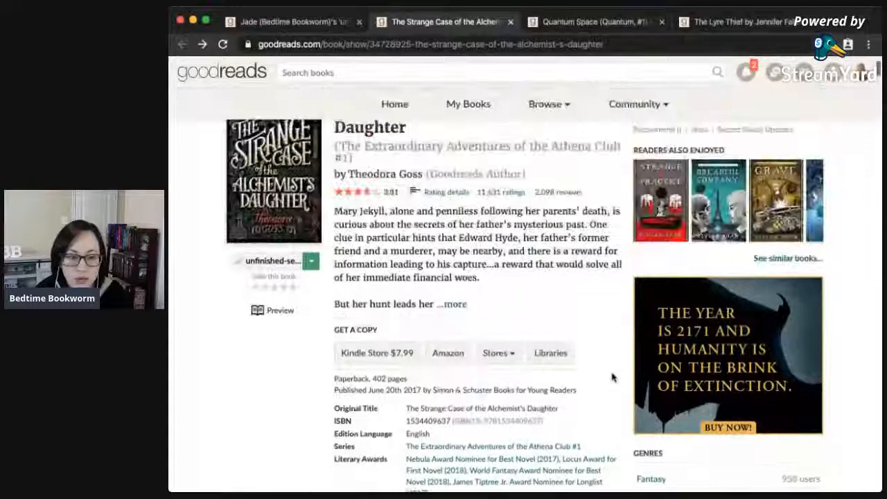
pyautogui.click(457, 305)
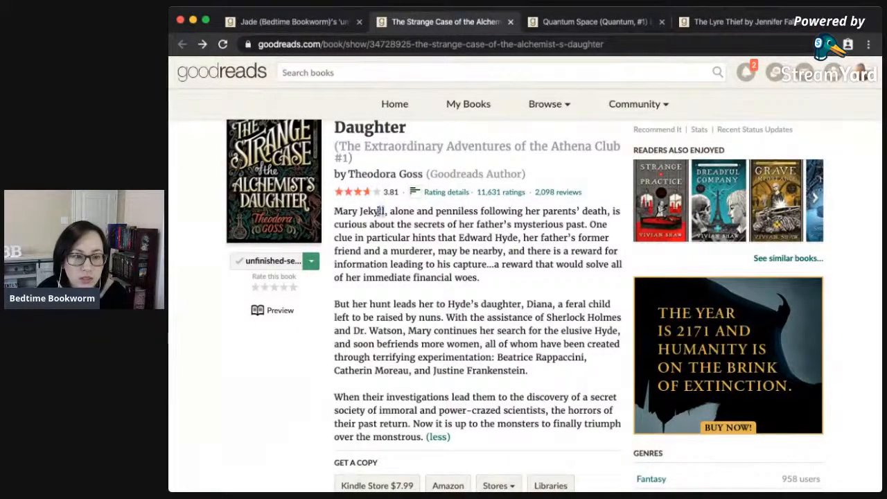
pyautogui.moveTo(384, 211); pyautogui.dragTo(350, 212)
pyautogui.click(438, 241)
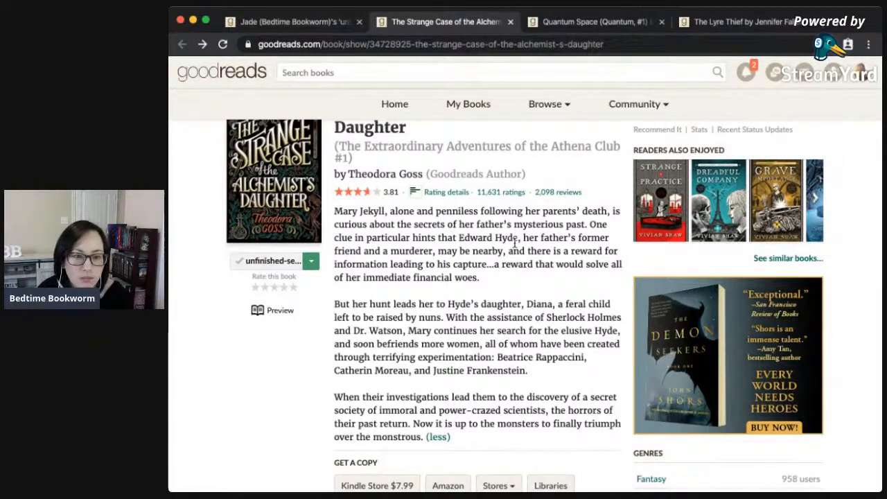
pyautogui.moveTo(484, 238); pyautogui.dragTo(473, 237)
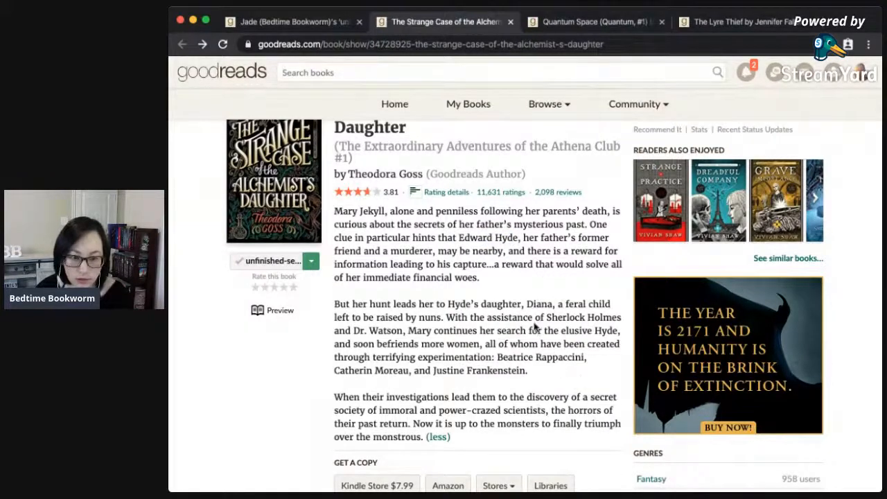
pyautogui.moveTo(533, 318); pyautogui.dragTo(537, 343)
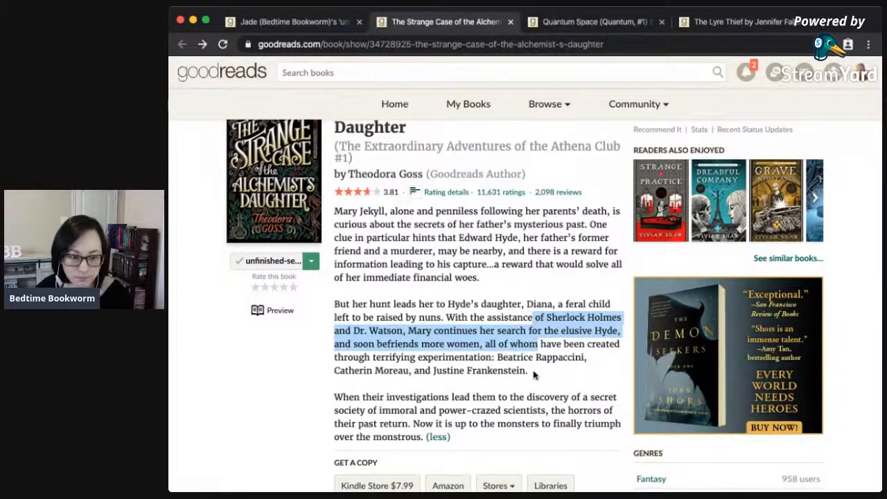
# Check the edition details, awards and shelf activity of The Strange Case of the Alchemist's Daughter and read its written friend reviews.
pyautogui.scroll(-3, 537, 412)
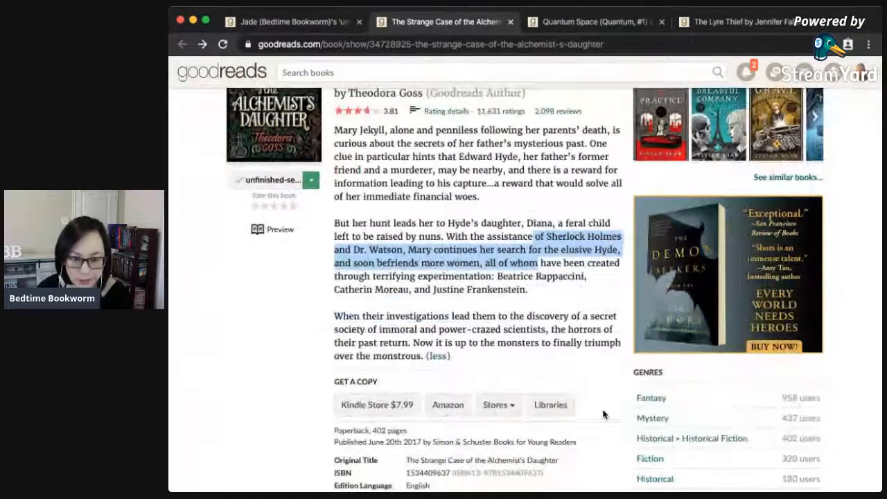
pyautogui.scroll(-2, 602, 414)
pyautogui.scroll(-4, 603, 415)
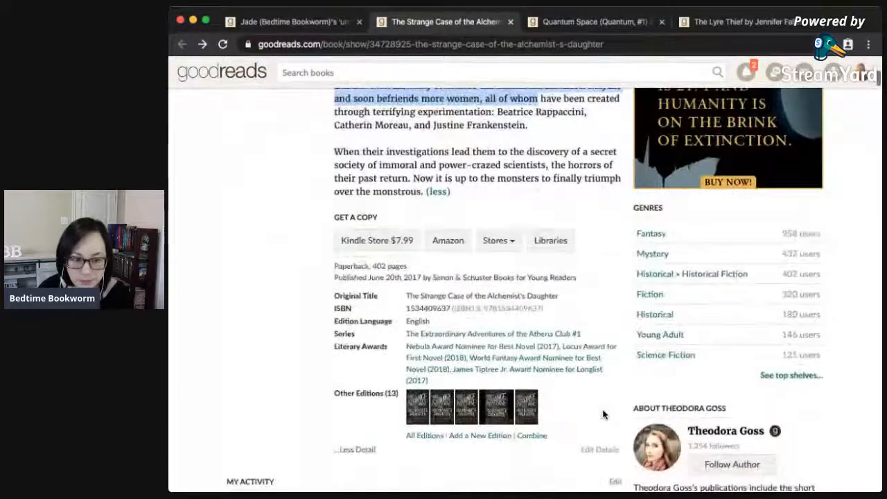
pyautogui.scroll(-12, 586, 442)
pyautogui.scroll(-4, 586, 442)
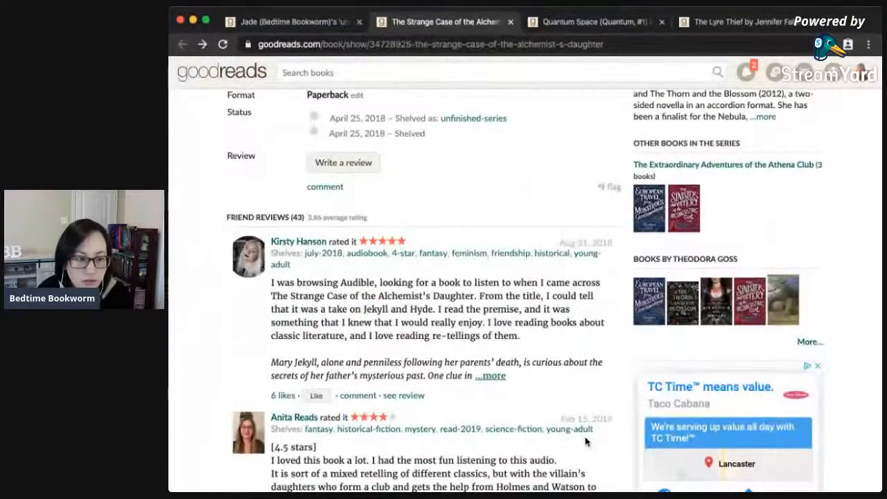
pyautogui.scroll(-7, 585, 441)
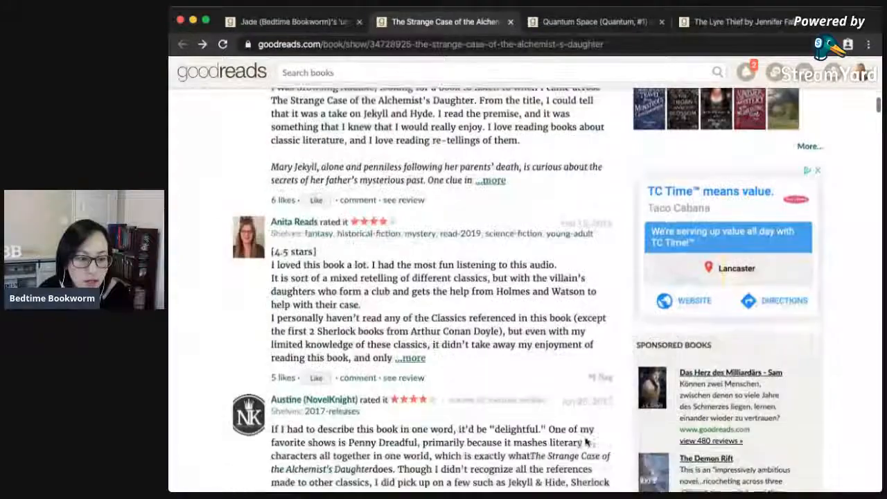
pyautogui.scroll(-6, 585, 441)
pyautogui.scroll(-5, 586, 440)
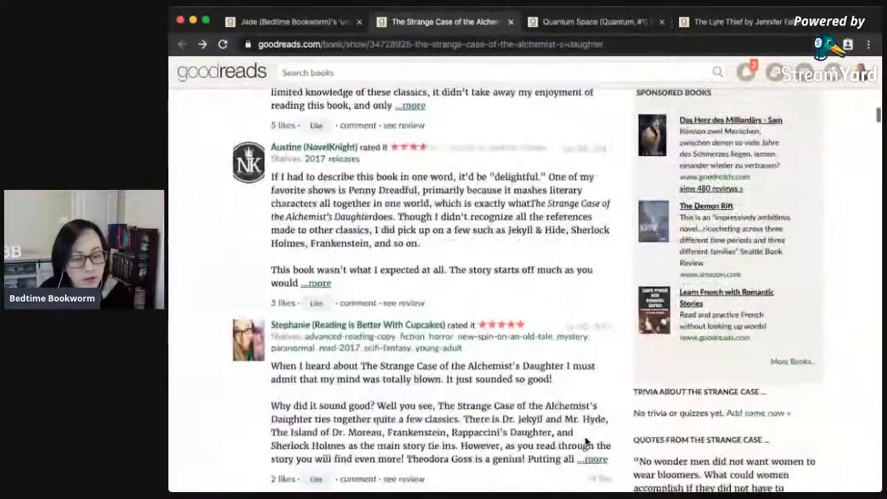
pyautogui.scroll(-5, 586, 441)
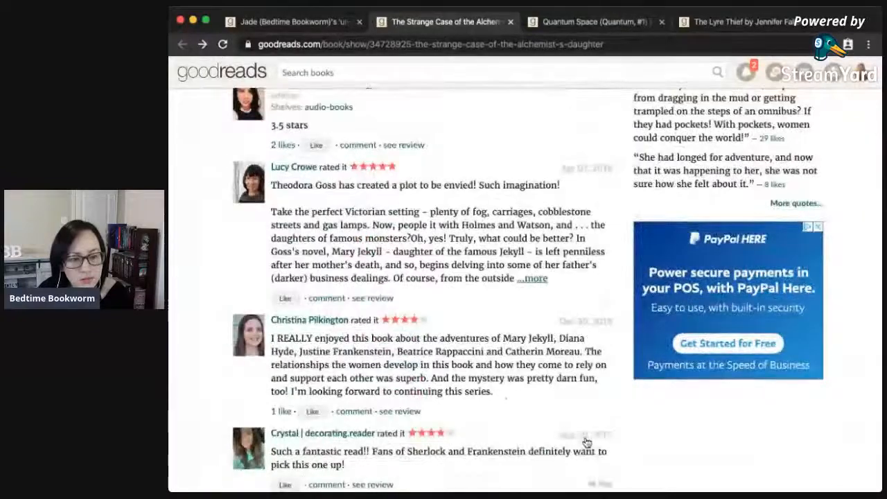
# Go through the remaining friend ratings and to-read shelvings of The Strange Case of the Alchemist's Daughter, including the one-star rating.
pyautogui.scroll(-3, 505, 399)
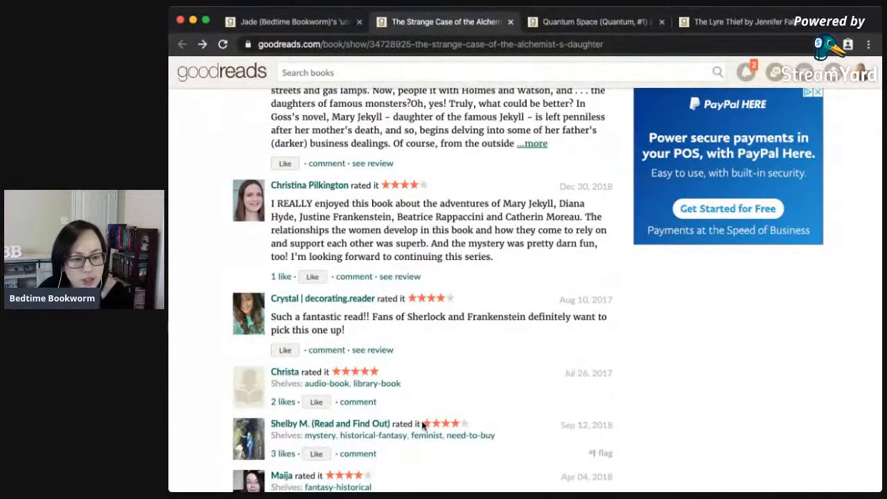
pyautogui.moveTo(422, 424); pyautogui.dragTo(471, 389)
pyautogui.click(473, 393)
pyautogui.scroll(-3, 476, 392)
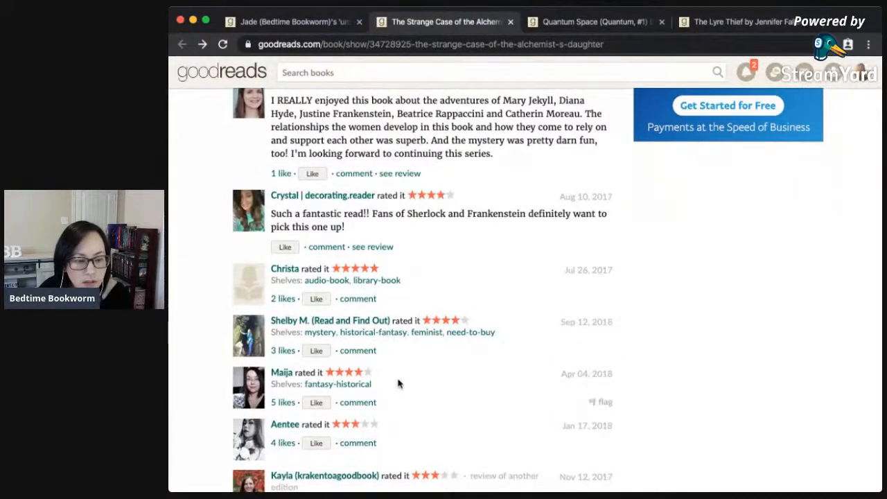
pyautogui.scroll(-2, 464, 395)
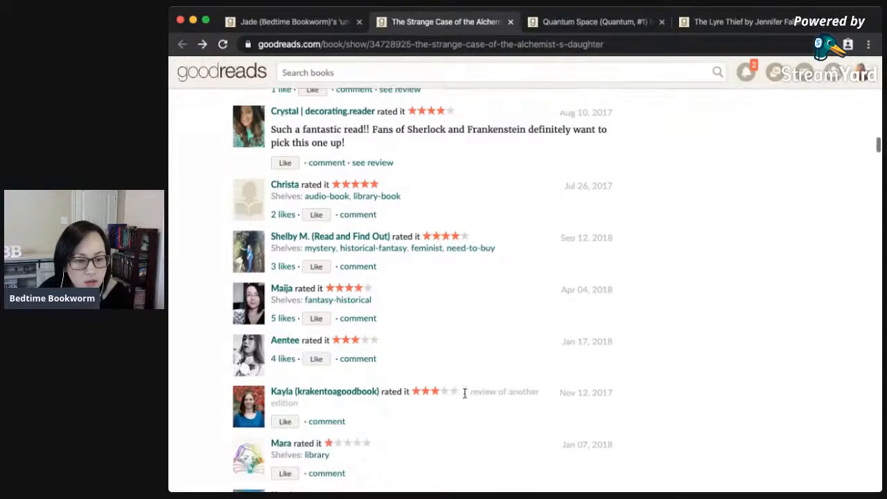
pyautogui.scroll(-1, 463, 392)
pyautogui.scroll(-1, 365, 394)
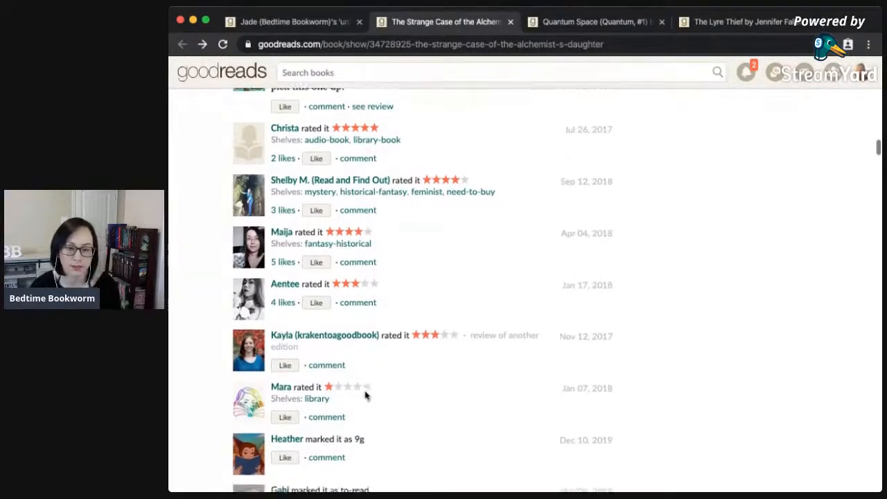
pyautogui.scroll(-10, 365, 395)
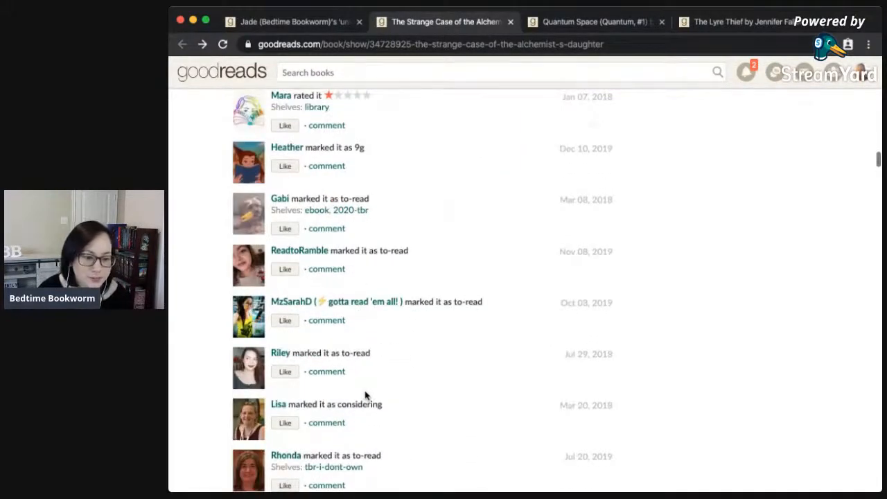
# Shelve The Strange Case of the Alchemist's Daughter as tbr-probably and close the book's page.
pyautogui.scroll(20, 365, 392)
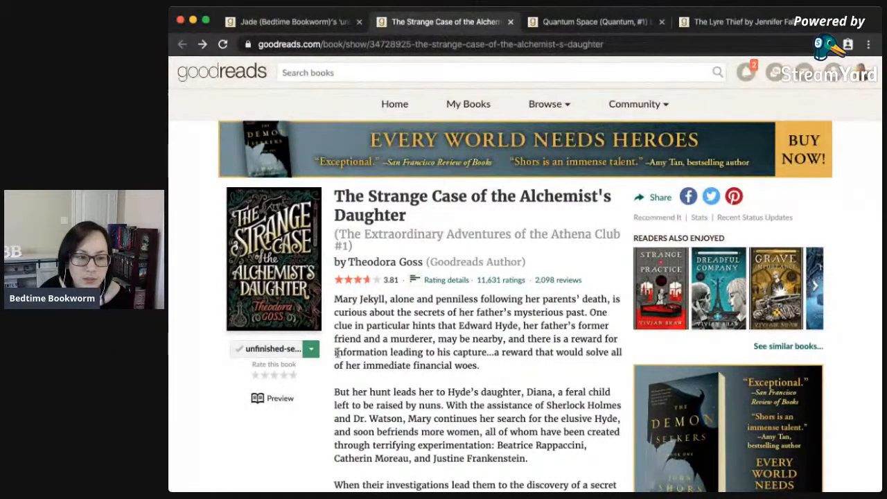
pyautogui.click(311, 350)
pyautogui.scroll(-2, 270, 443)
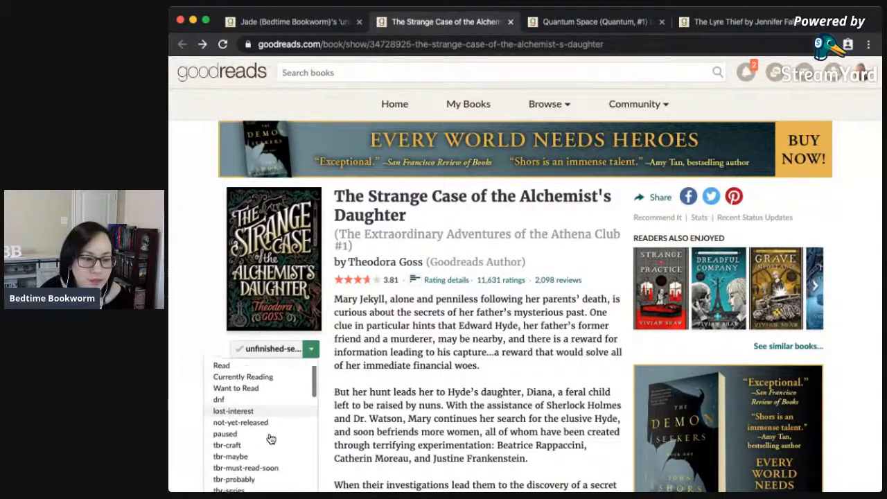
pyautogui.click(267, 470)
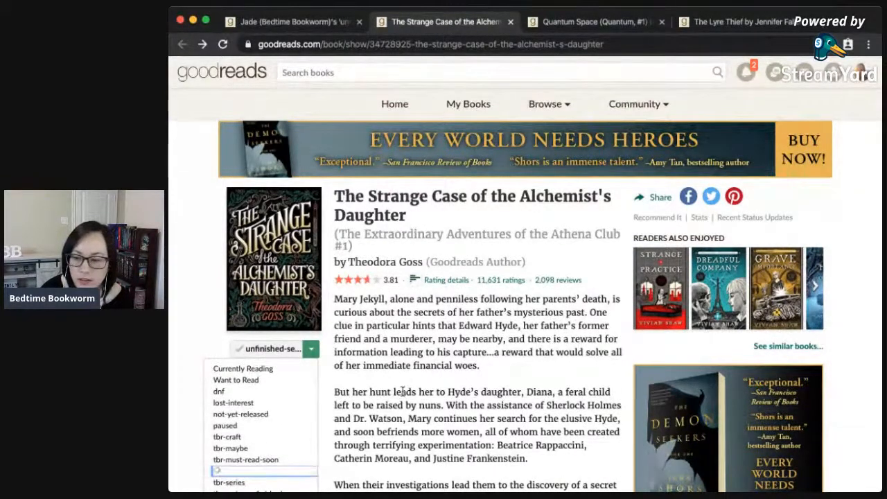
pyautogui.click(511, 23)
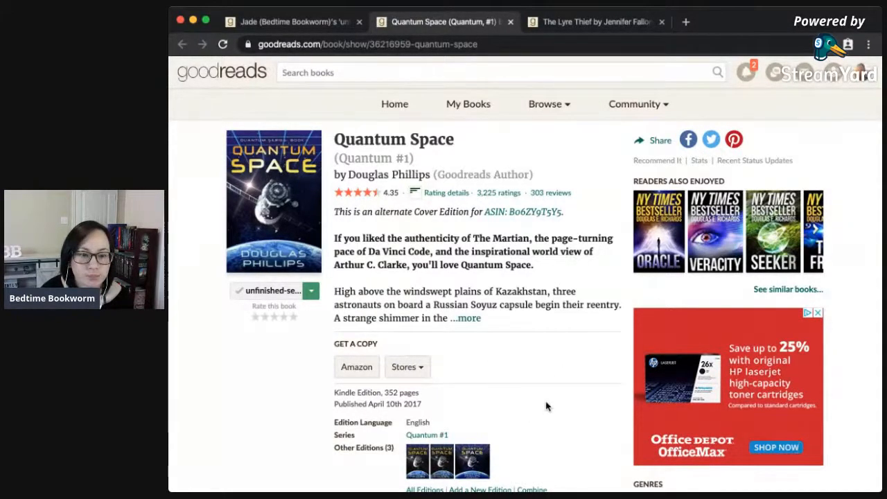
# Read the comparison blurb for Quantum Space, expand its full description and read through the plot.
pyautogui.moveTo(405, 240); pyautogui.dragTo(519, 236)
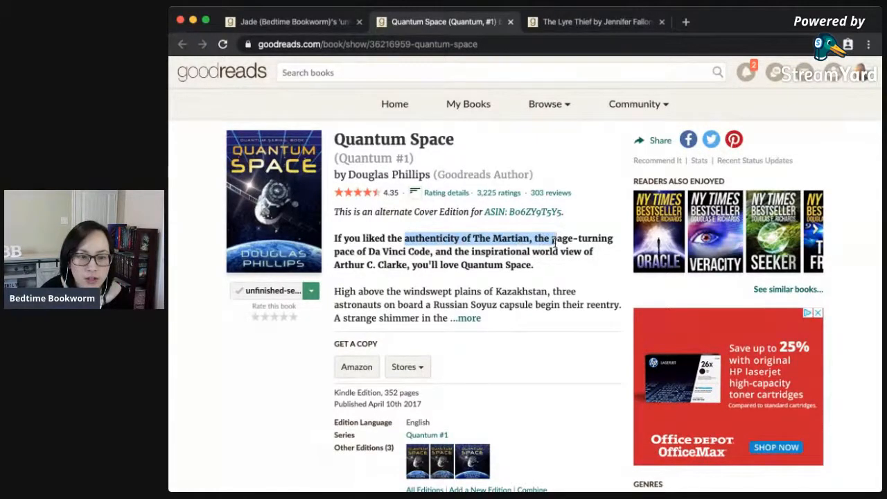
pyautogui.moveTo(554, 240); pyautogui.dragTo(519, 263)
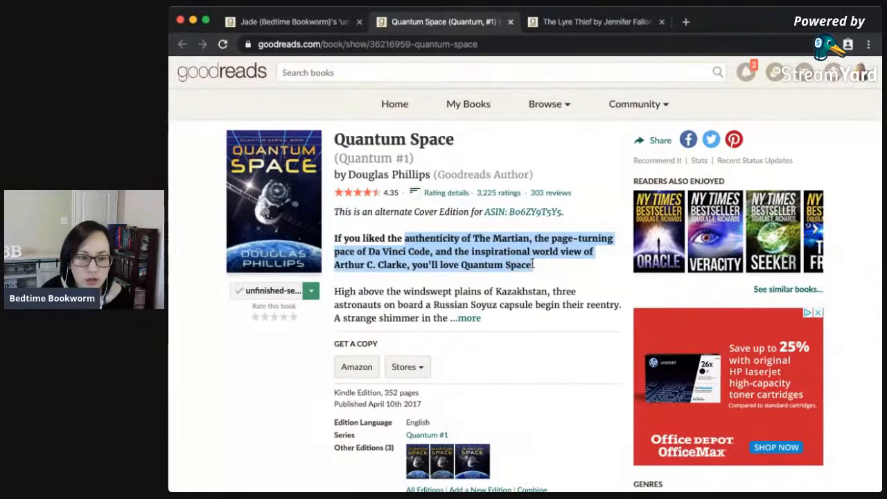
pyautogui.click(549, 291)
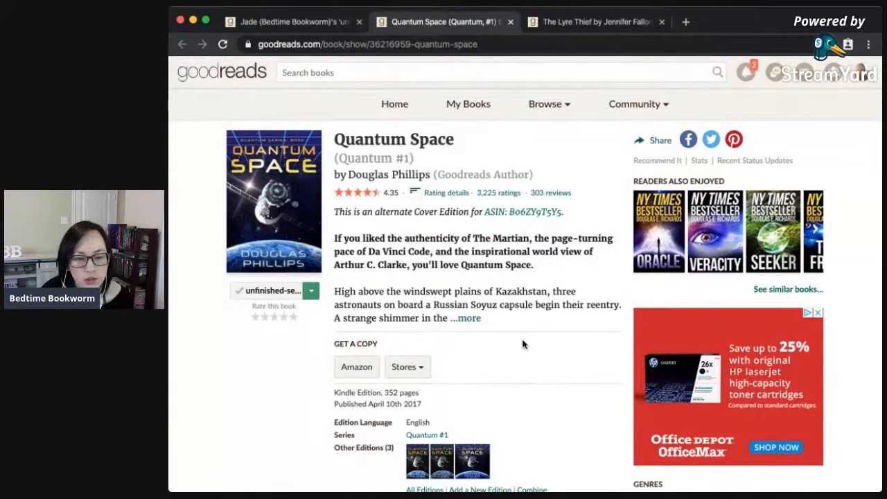
pyautogui.click(465, 318)
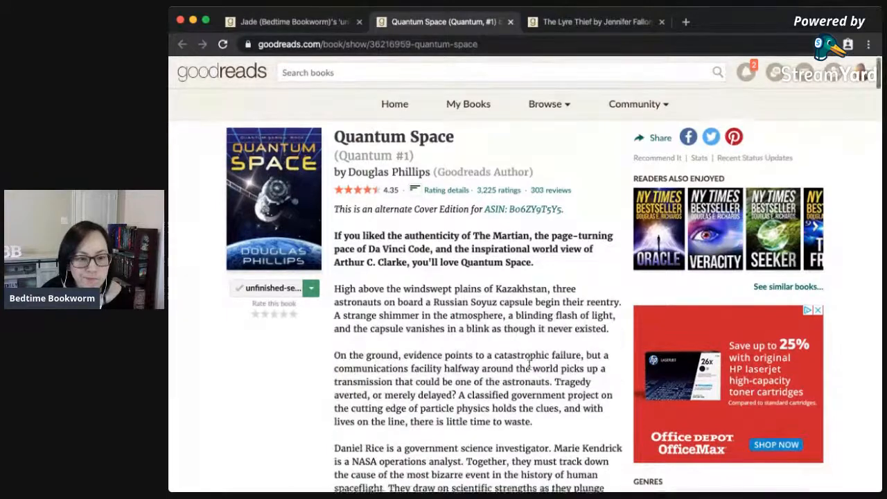
pyautogui.scroll(-3, 528, 363)
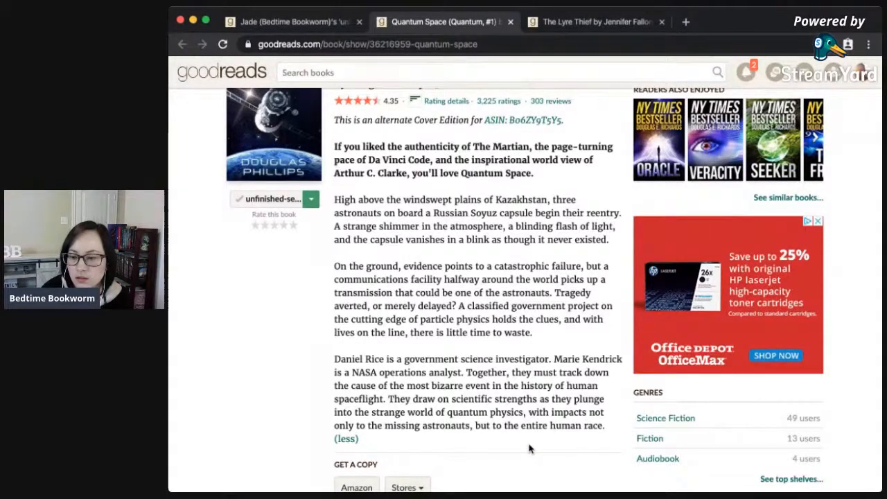
pyautogui.scroll(-1, 529, 448)
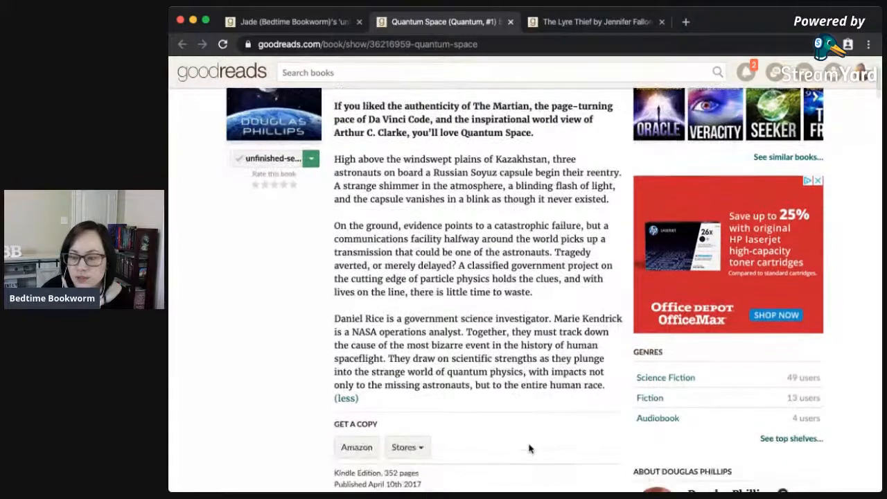
# Check the shelf activity of Quantum Space and read its reviews from friends and followed people.
pyautogui.scroll(-1, 270, 368)
pyautogui.scroll(-4, 270, 368)
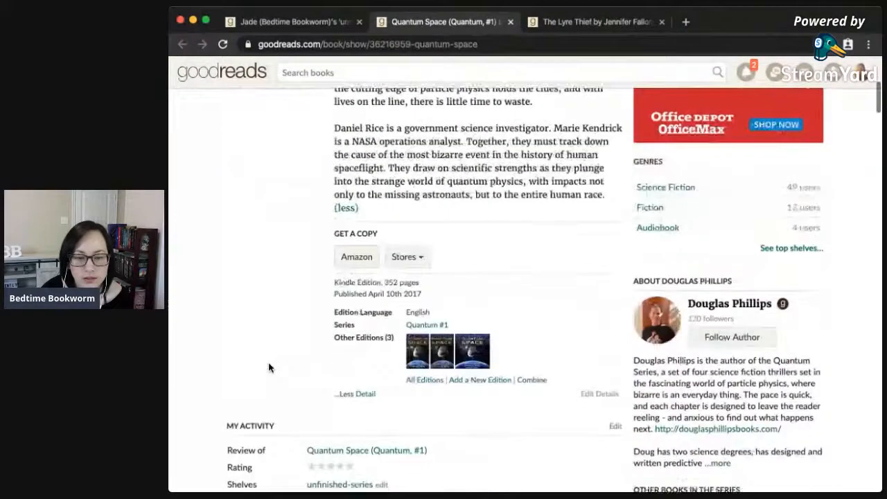
pyautogui.scroll(-6, 270, 368)
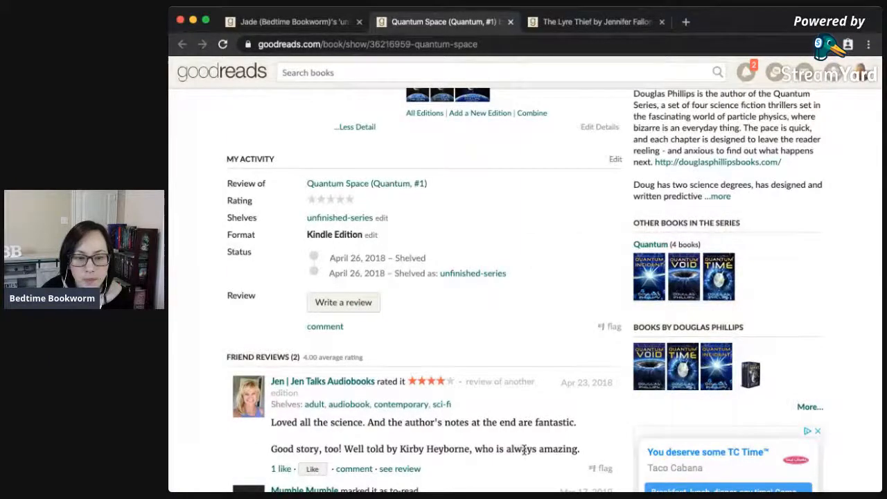
pyautogui.scroll(-3, 525, 449)
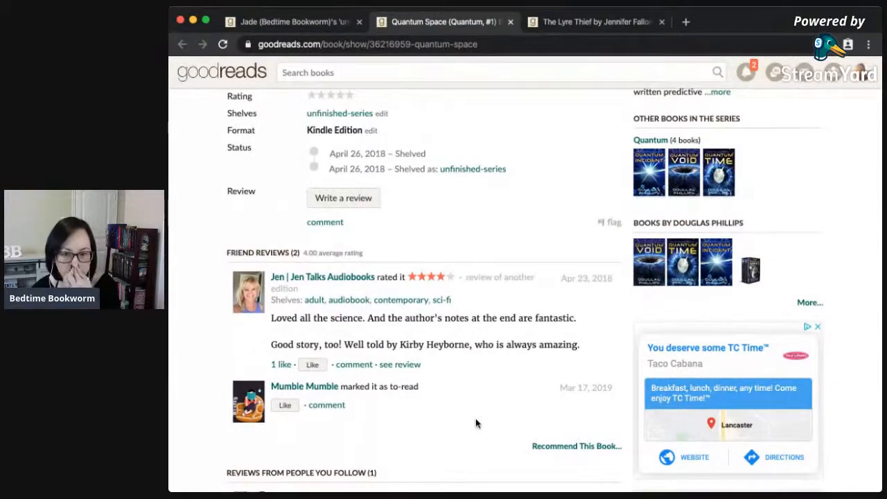
pyautogui.scroll(-4, 476, 423)
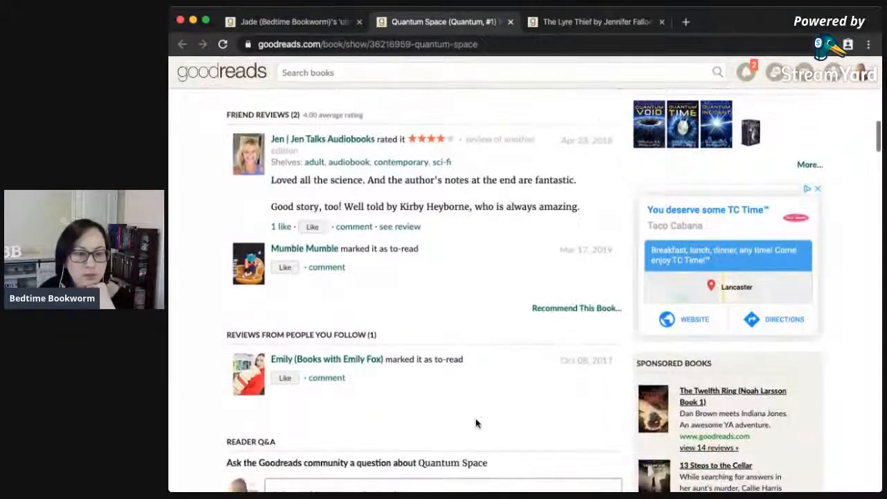
pyautogui.moveTo(455, 359); pyautogui.dragTo(299, 362)
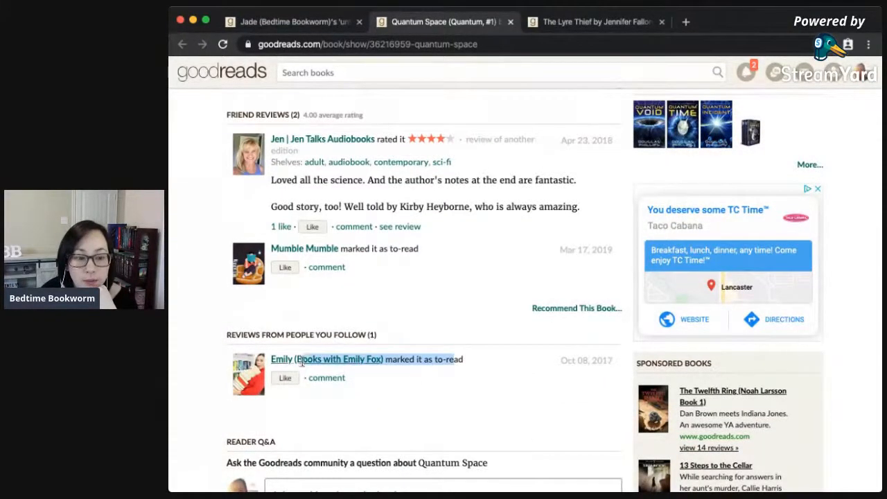
pyautogui.click(429, 387)
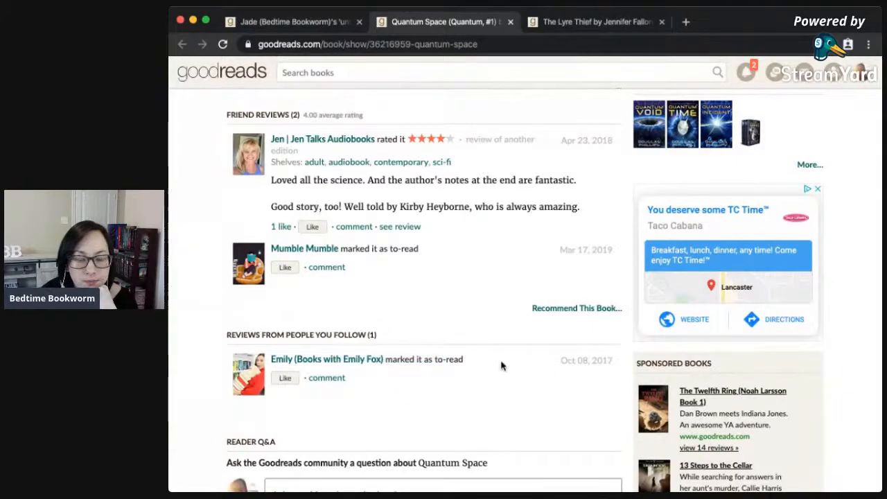
pyautogui.scroll(-3, 501, 364)
# Open the Quantum series page and look over the listed books and their publication years.
pyautogui.scroll(15, 501, 365)
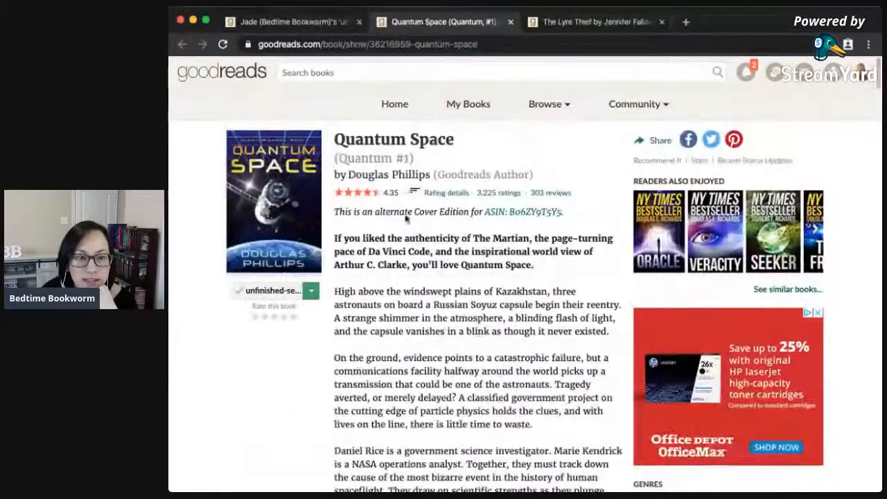
pyautogui.click(377, 159)
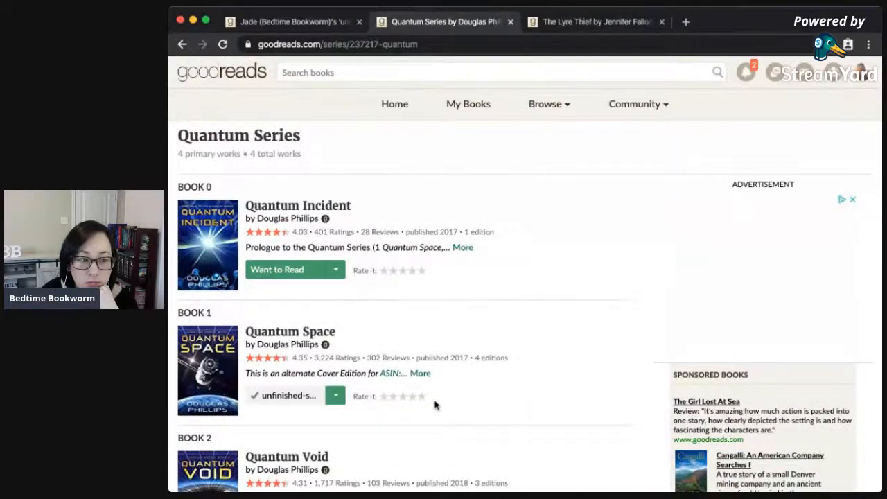
pyautogui.scroll(-2, 435, 405)
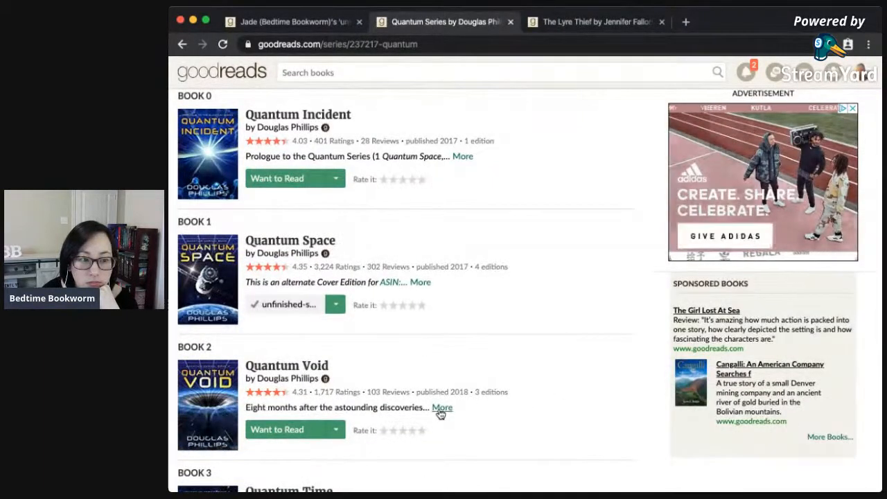
pyautogui.scroll(-2, 440, 414)
pyautogui.scroll(-2, 483, 416)
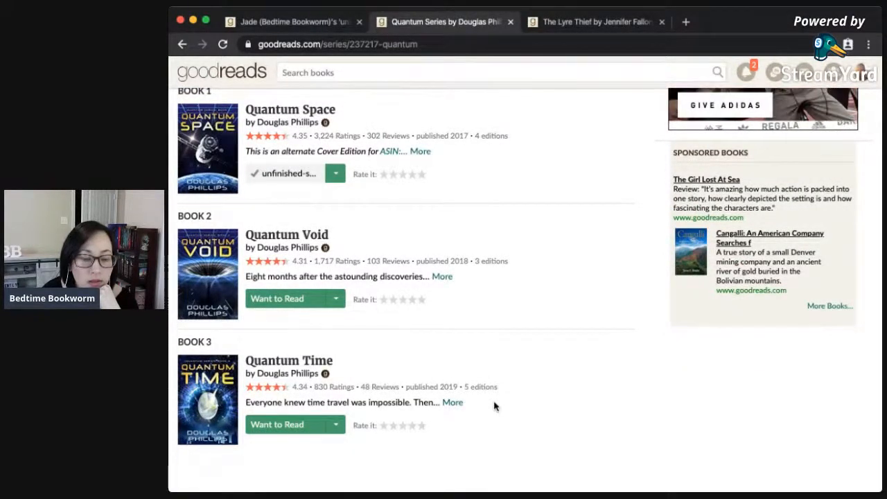
# Expand the description of Quantum Time and read how it describes the book's place in the series.
pyautogui.click(452, 402)
pyautogui.scroll(-1, 528, 430)
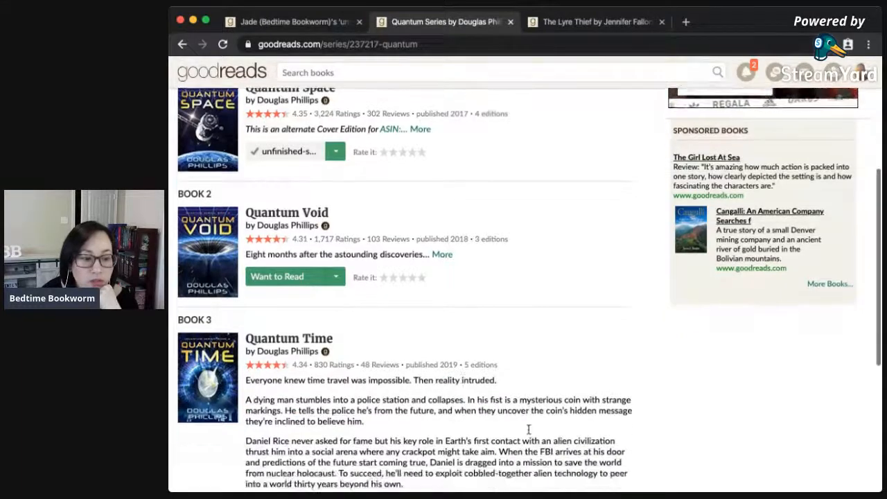
pyautogui.scroll(-2, 528, 430)
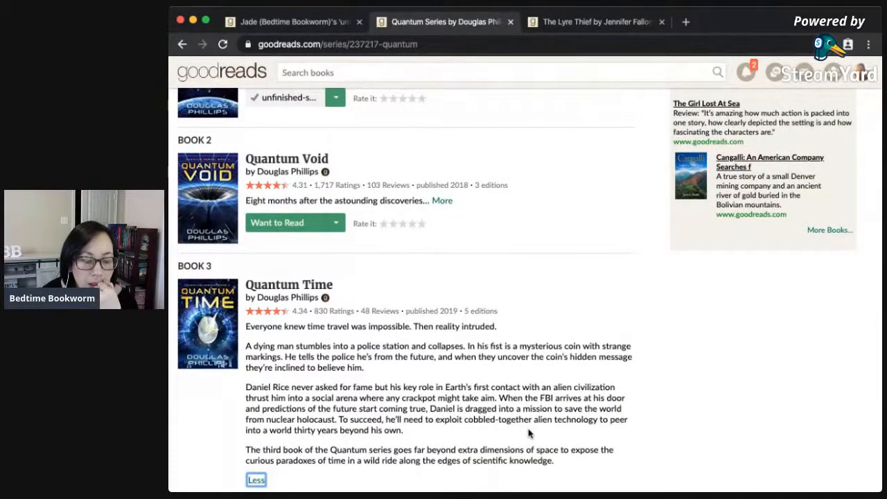
pyautogui.moveTo(264, 449); pyautogui.dragTo(313, 450)
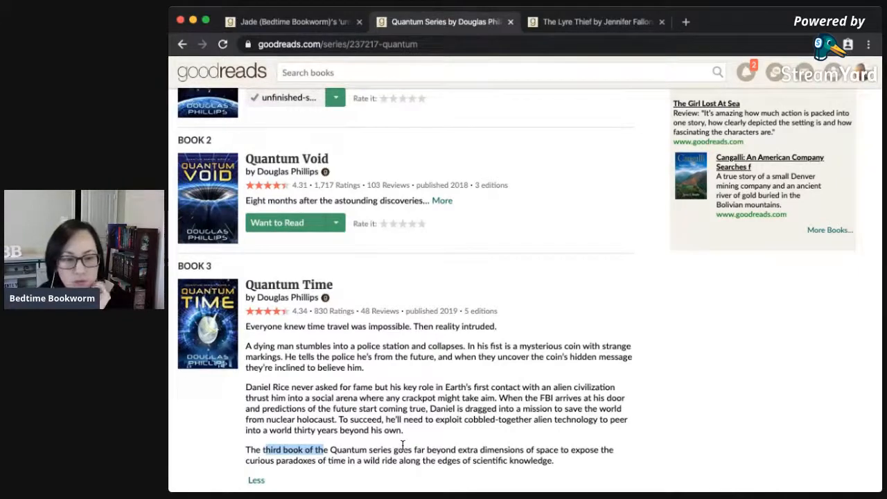
pyautogui.click(407, 442)
pyautogui.scroll(5, 410, 437)
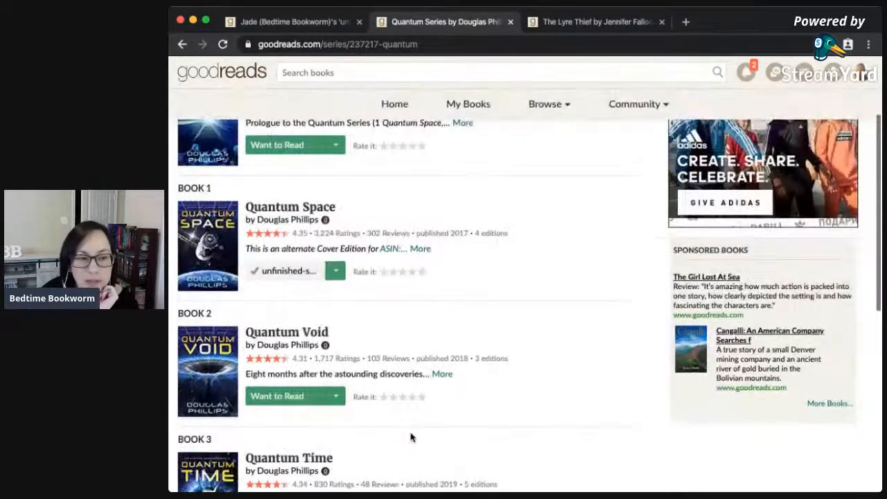
# Reopen Quantum Space from the Quantum series list and look through its shelf activity, friend reviews and community reviews.
pyautogui.click(342, 395)
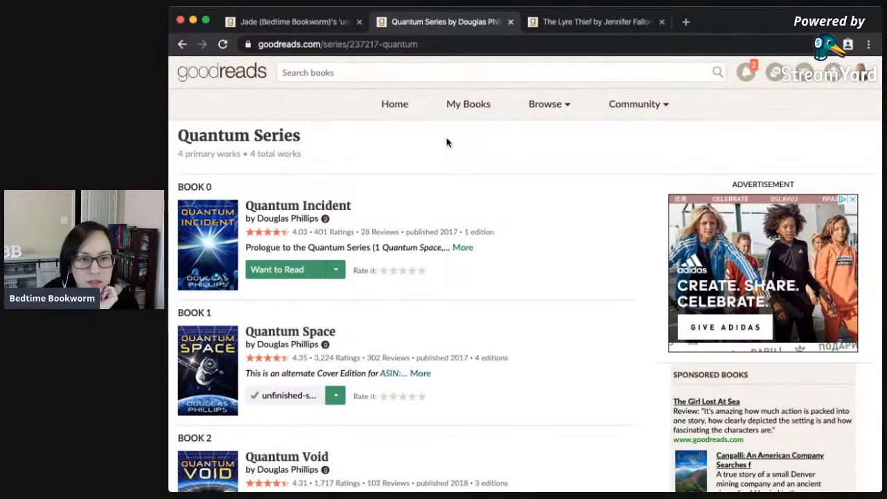
pyautogui.scroll(-2, 530, 298)
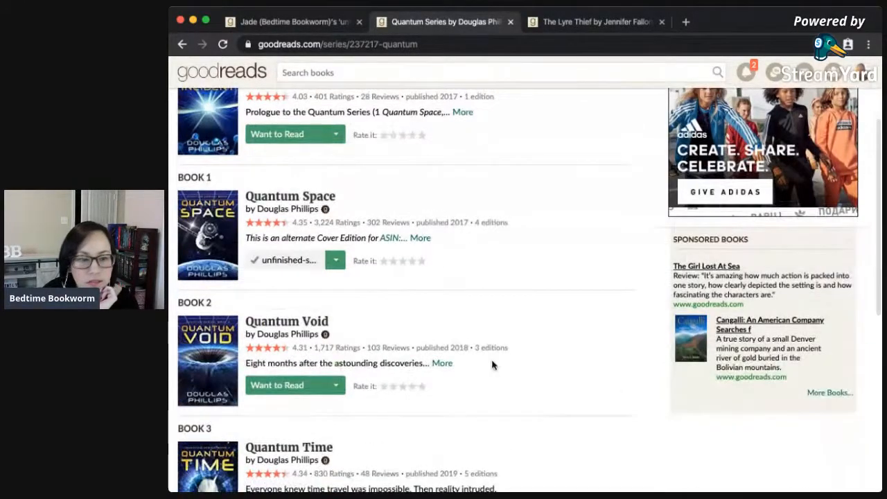
pyautogui.click(311, 201)
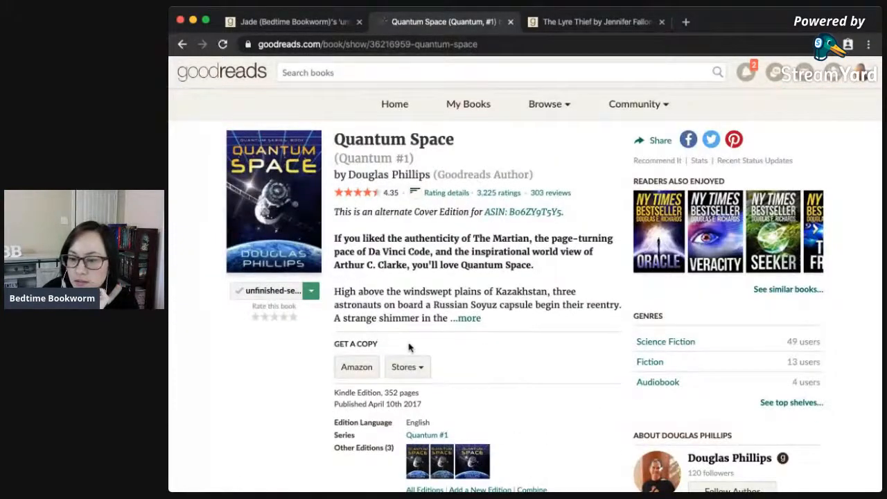
pyautogui.scroll(-3, 260, 371)
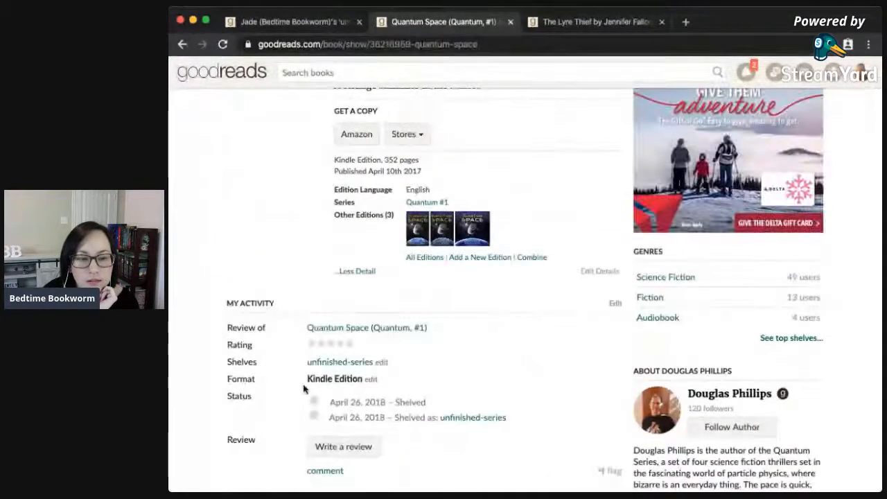
pyautogui.scroll(-3, 279, 383)
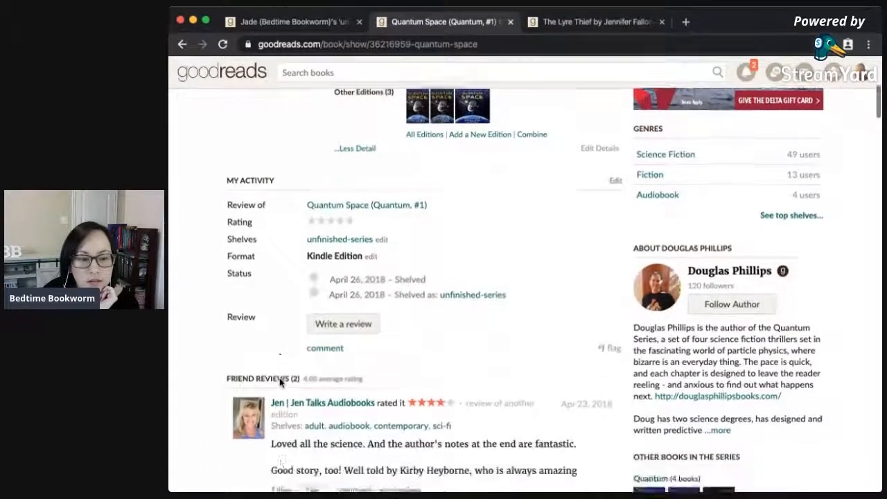
pyautogui.scroll(-1, 280, 382)
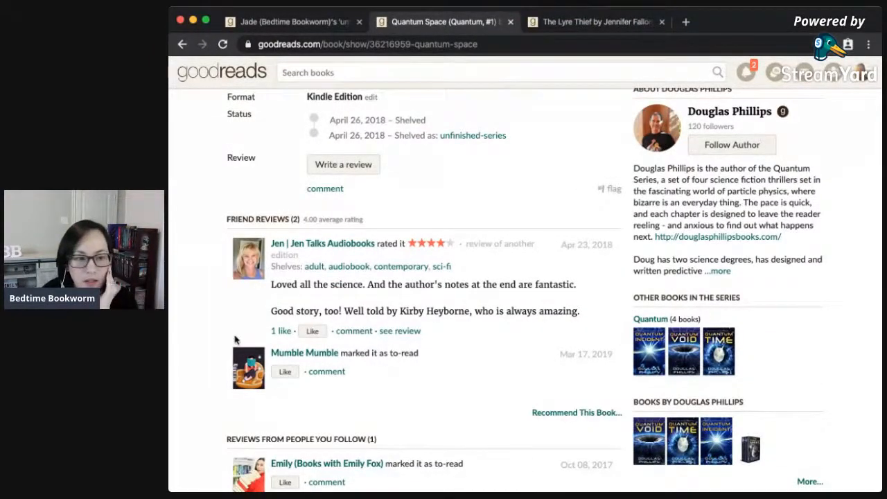
pyautogui.scroll(-5, 234, 339)
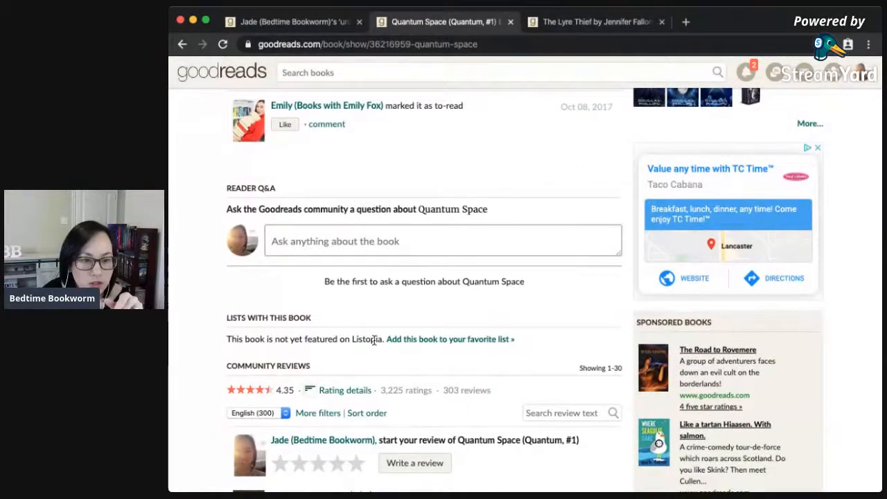
pyautogui.scroll(-1, 375, 340)
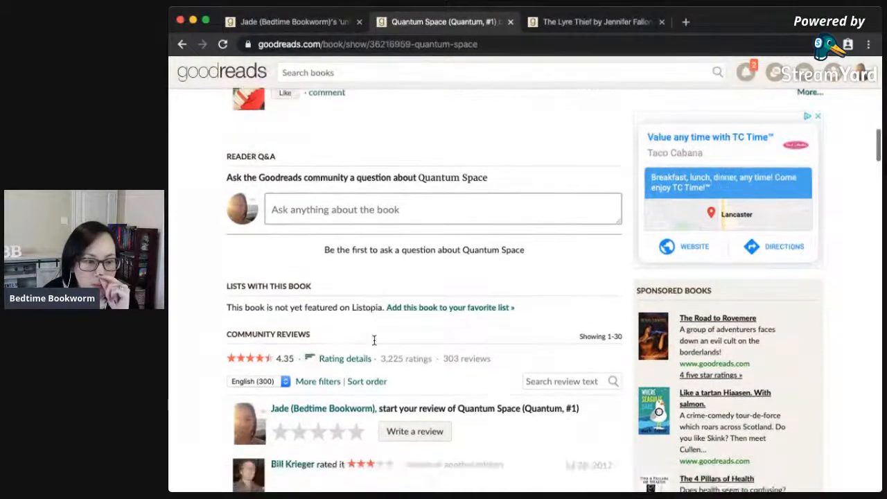
pyautogui.scroll(5, 374, 340)
pyautogui.scroll(5, 374, 340)
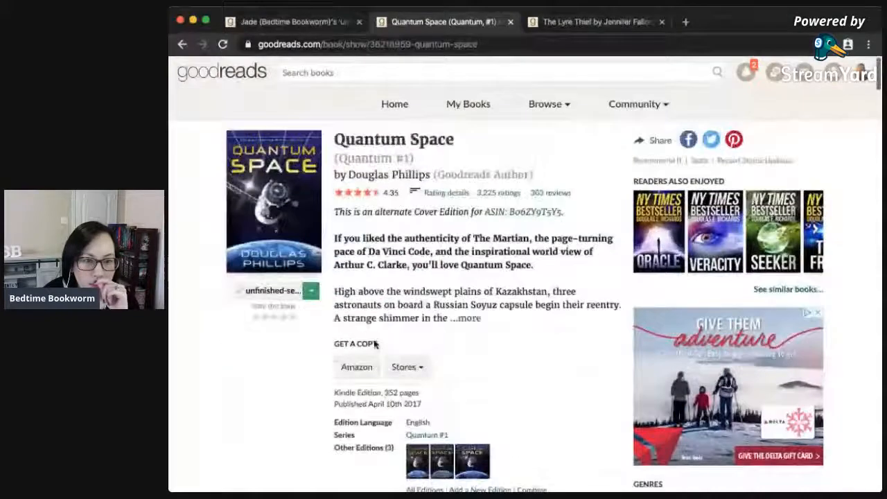
# Open Quantum Time from the Quantum series page, look over its details and community reviews, and close the page.
pyautogui.click(373, 161)
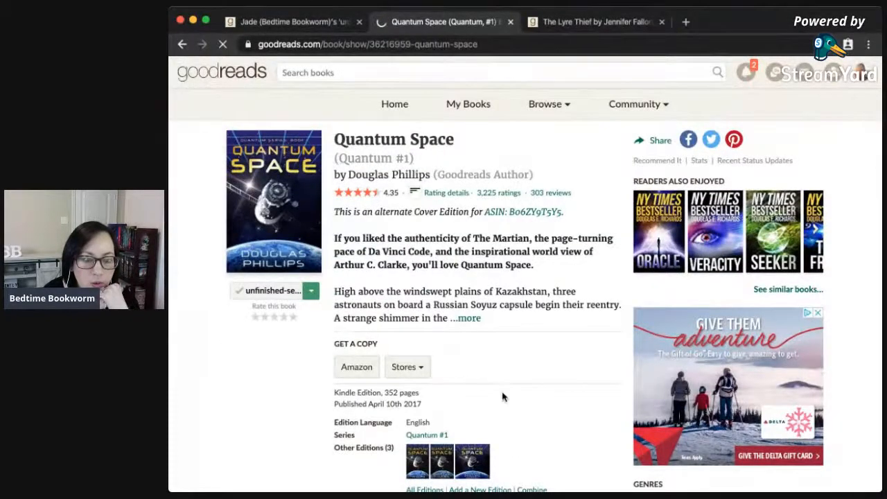
pyautogui.scroll(-5, 432, 341)
pyautogui.click(325, 270)
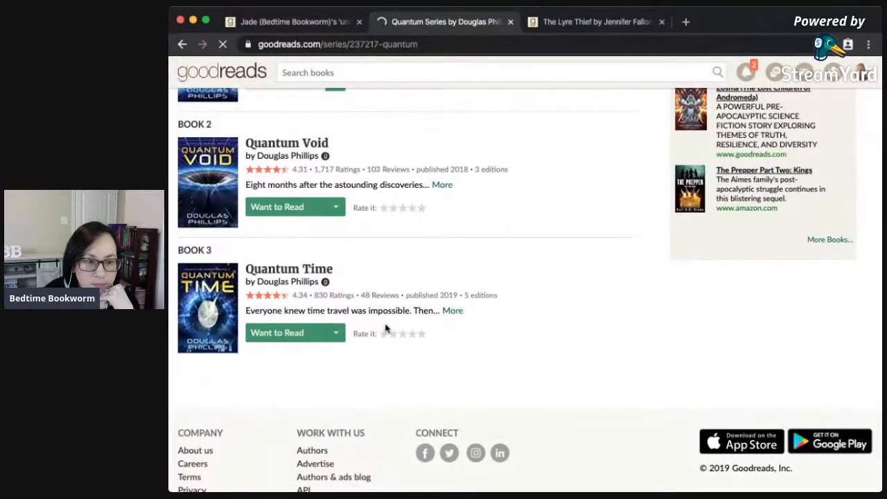
pyautogui.scroll(-3, 386, 327)
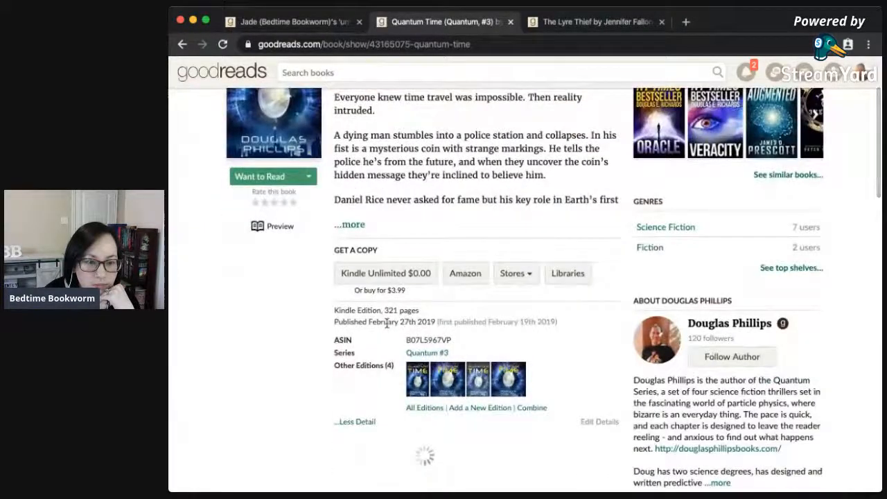
pyautogui.scroll(-2, 386, 324)
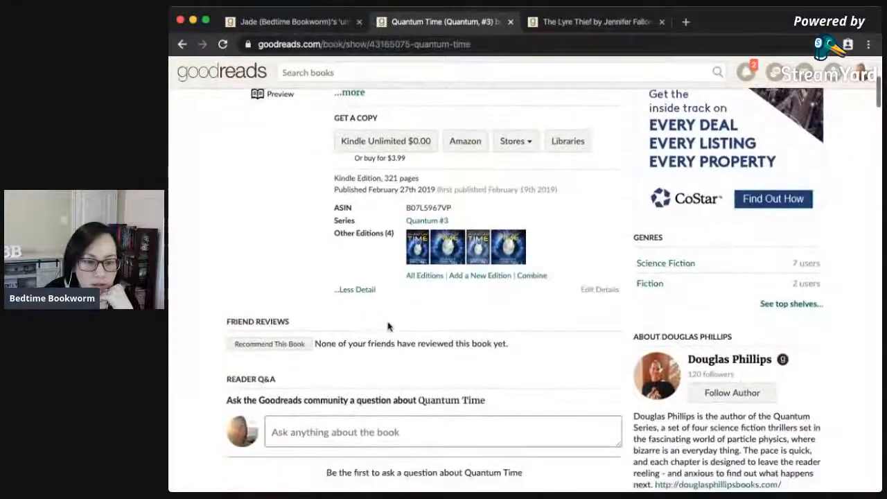
pyautogui.scroll(-5, 388, 325)
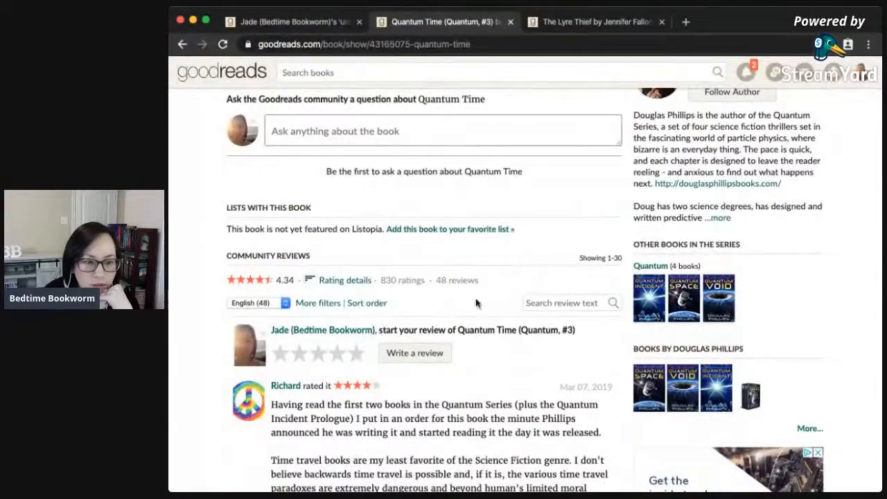
pyautogui.scroll(-3, 519, 400)
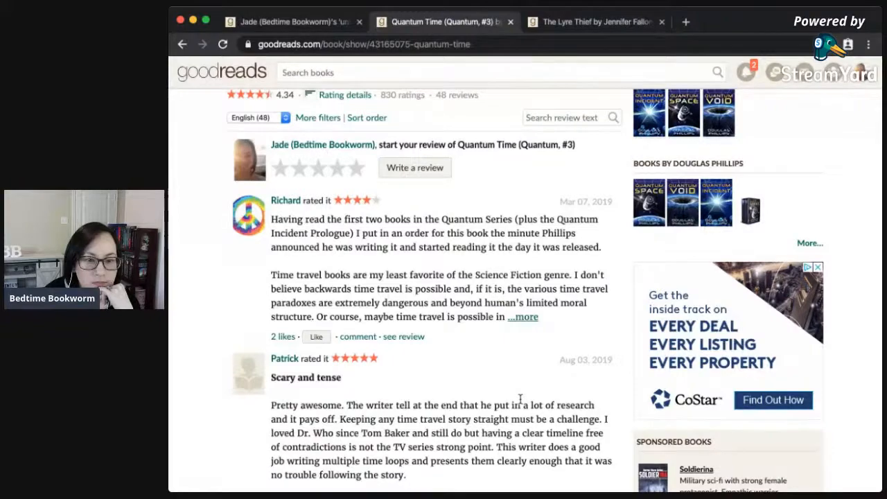
pyautogui.scroll(15, 519, 398)
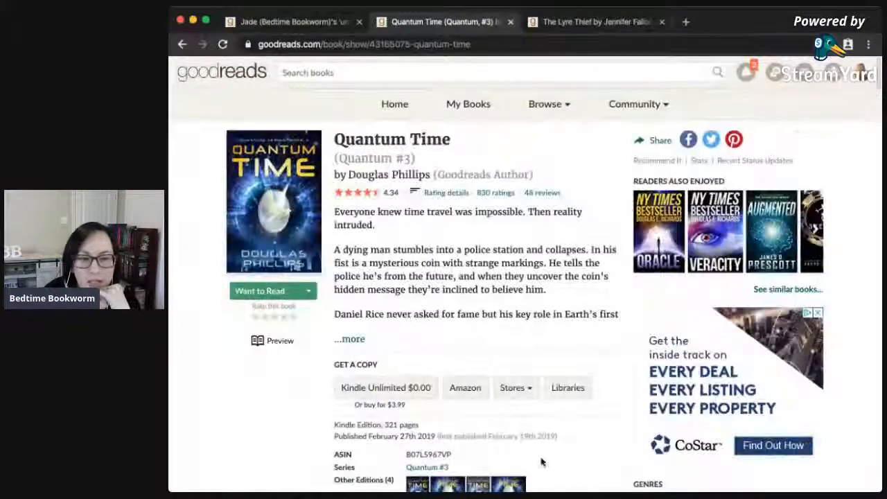
pyautogui.click(511, 22)
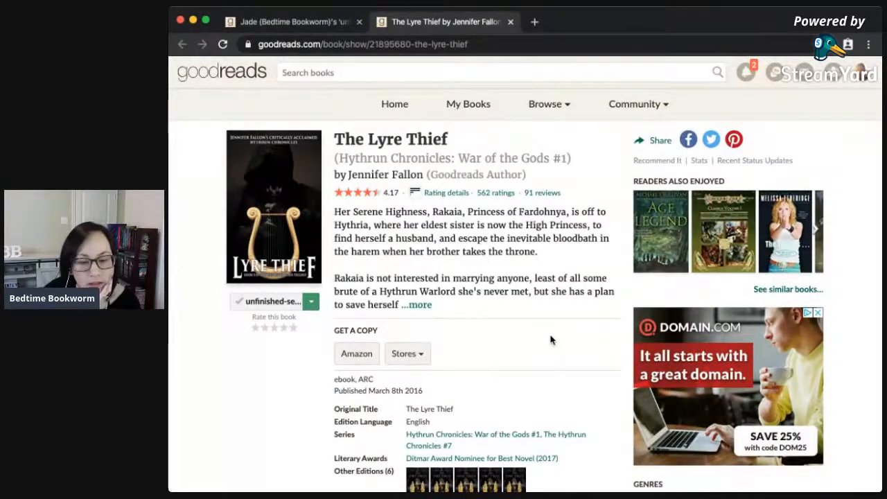
# Look through the friend reviews of The Lyre Thief, noting the one friend who rated it.
pyautogui.scroll(-5, 553, 351)
pyautogui.scroll(-6, 553, 351)
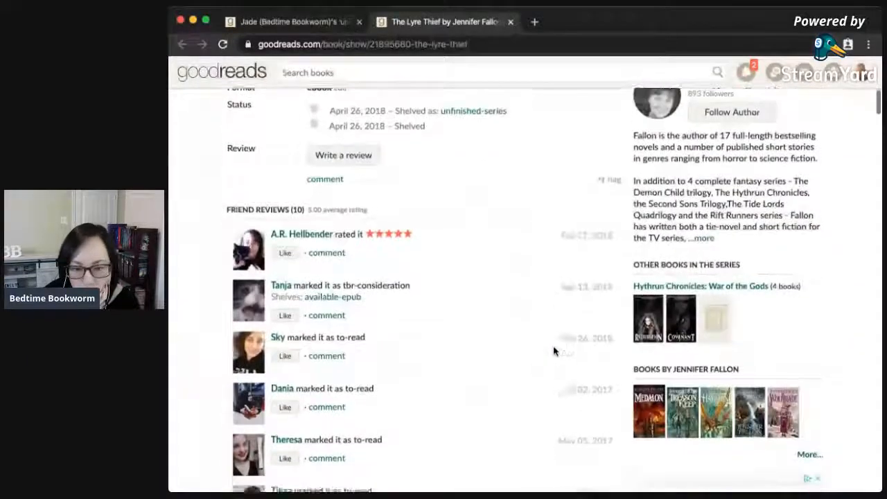
pyautogui.scroll(-1, 552, 351)
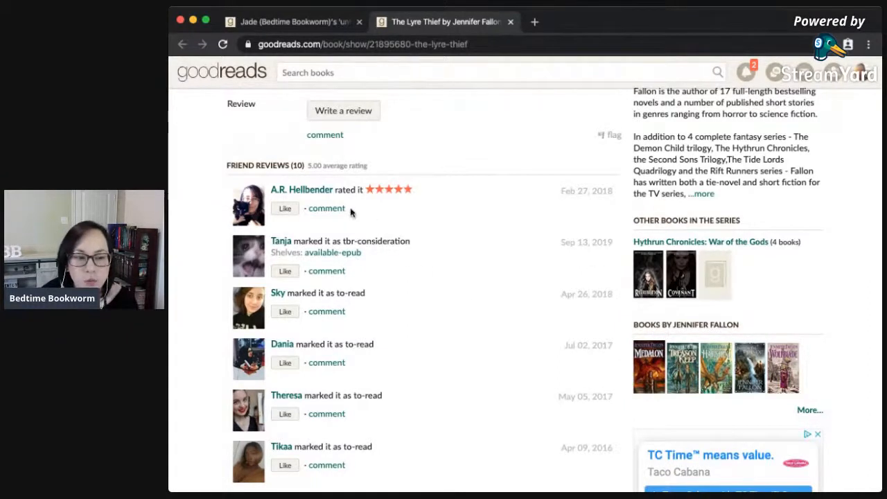
pyautogui.moveTo(433, 196); pyautogui.dragTo(270, 190)
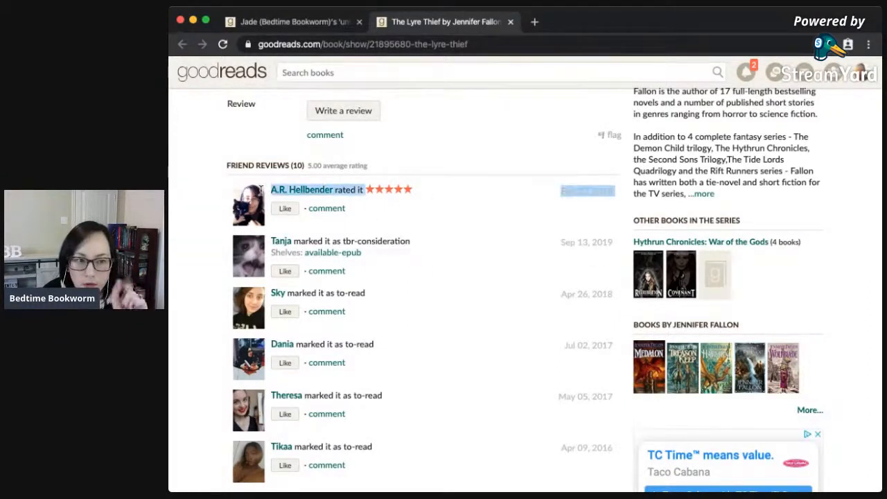
pyautogui.click(419, 212)
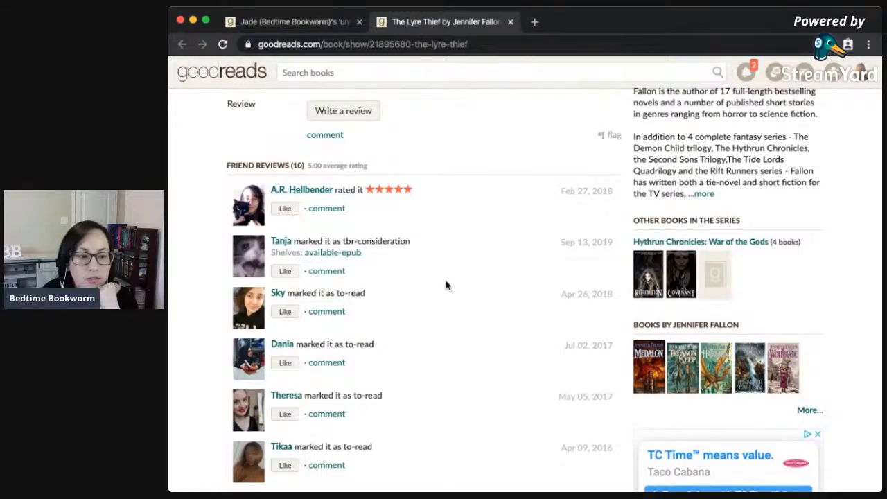
pyautogui.scroll(-4, 446, 285)
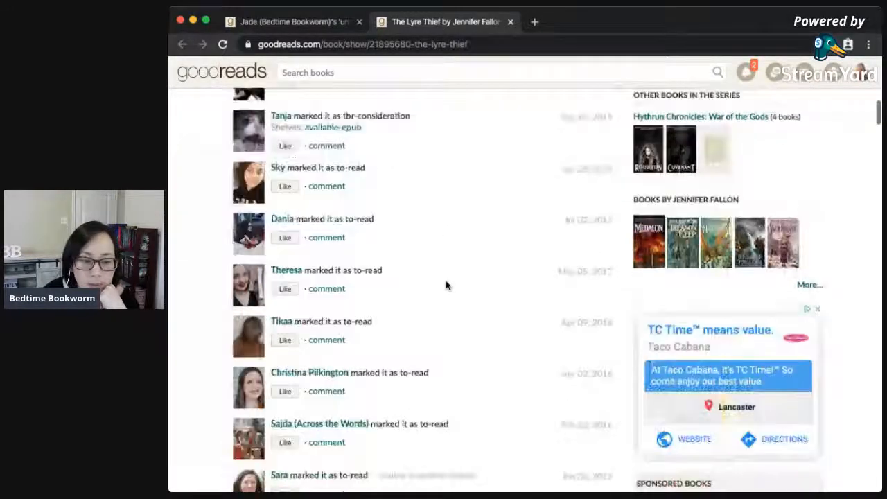
pyautogui.scroll(-2, 445, 283)
pyautogui.scroll(20, 446, 283)
# Open the Hythrun Chronicles: War of the Gods series page and check the listed books and their publication years.
pyautogui.click(443, 157)
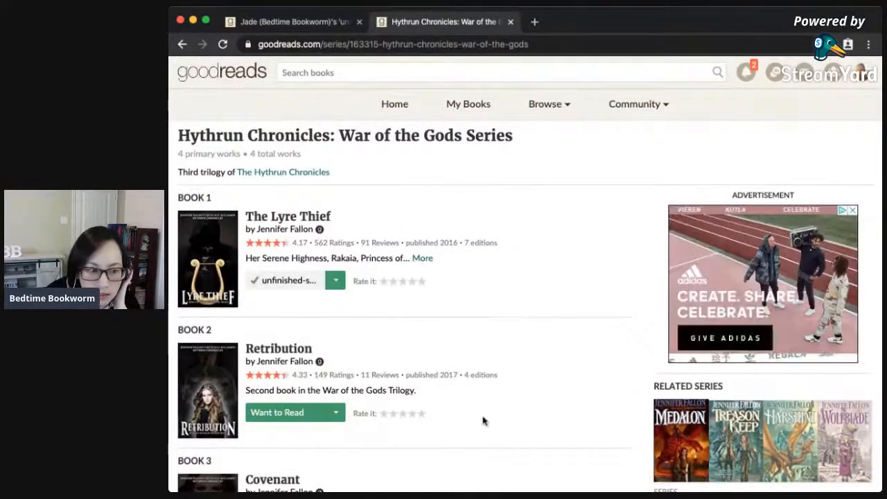
pyautogui.scroll(-5, 484, 421)
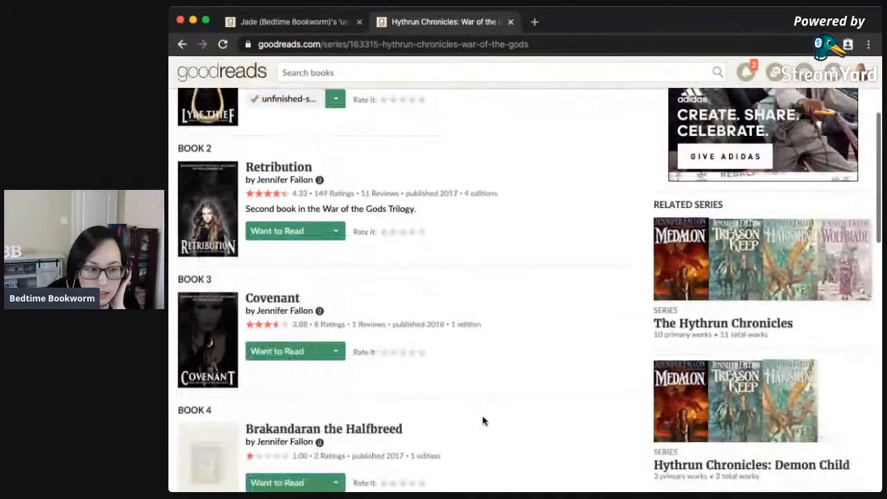
pyautogui.scroll(-3, 483, 420)
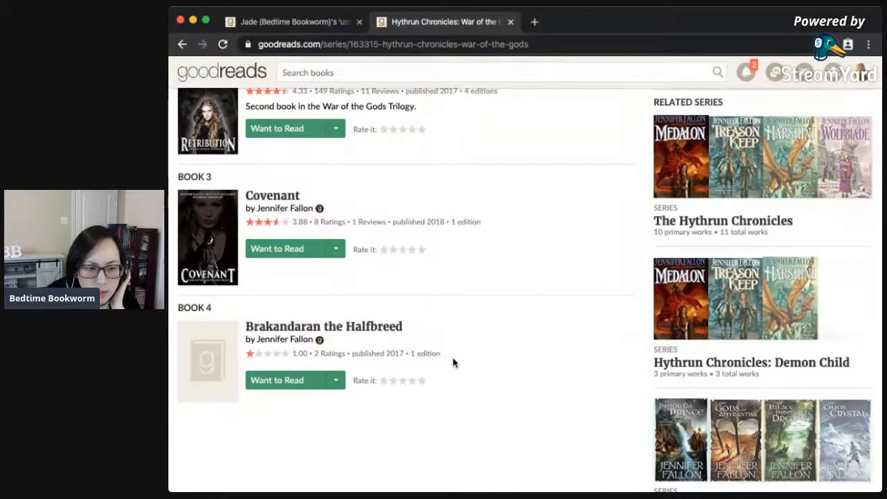
pyautogui.moveTo(453, 362); pyautogui.dragTo(362, 353)
pyautogui.click(486, 358)
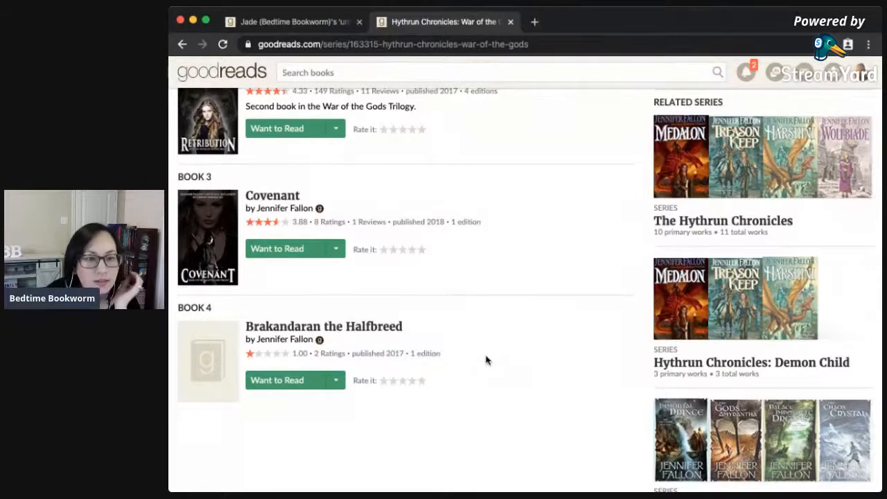
pyautogui.scroll(3, 485, 359)
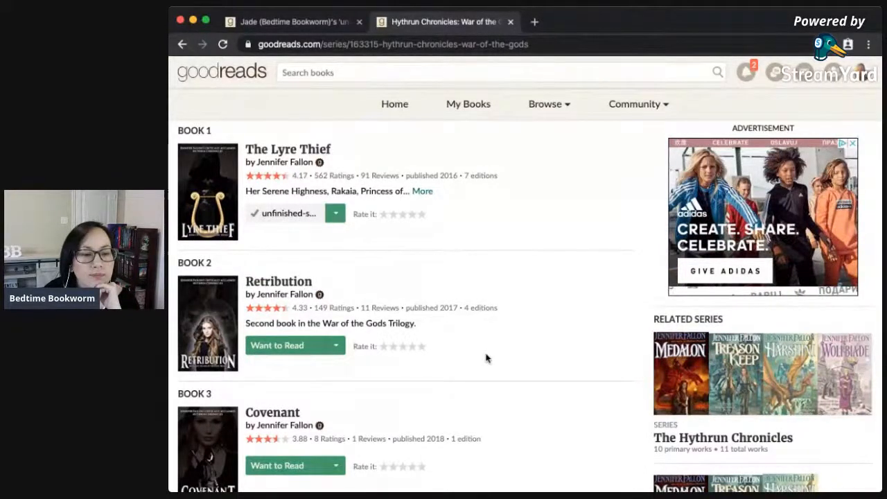
# Open Covenant, check its publication date and the reader answer about its release, and close the page.
pyautogui.scroll(-3, 486, 357)
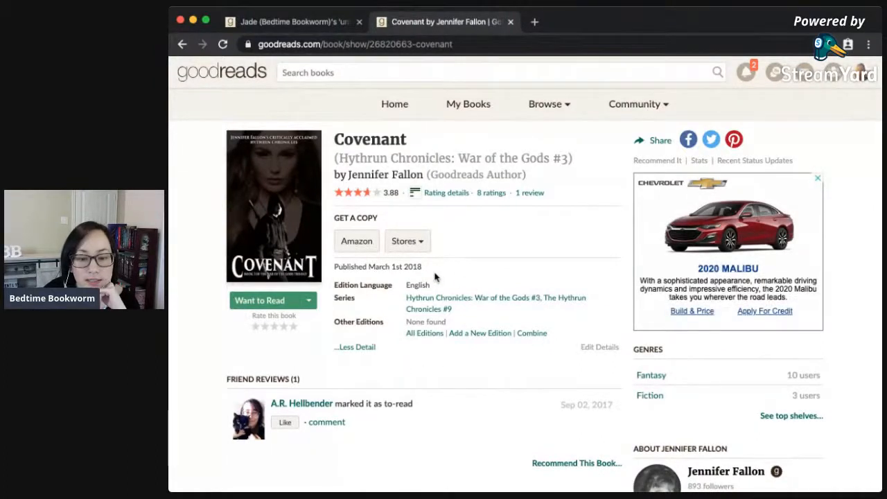
pyautogui.moveTo(424, 267); pyautogui.dragTo(368, 264)
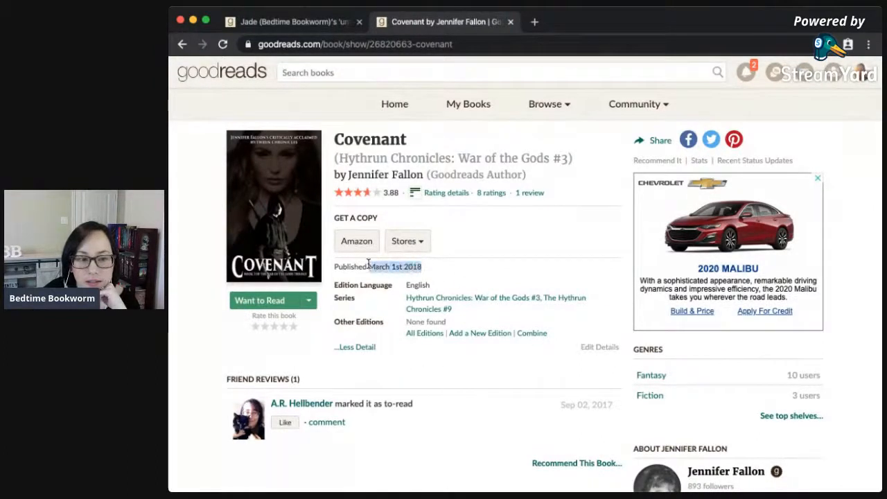
pyautogui.click(431, 277)
pyautogui.scroll(-3, 463, 350)
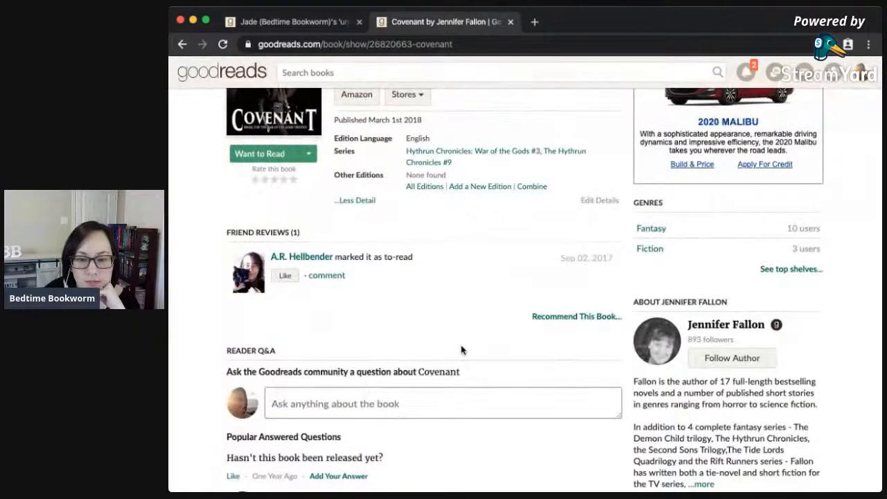
pyautogui.scroll(-2, 461, 350)
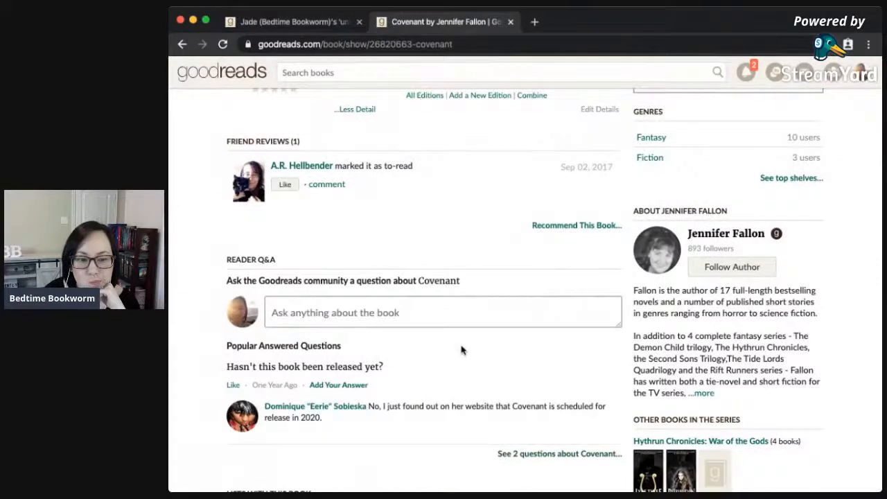
pyautogui.moveTo(514, 407); pyautogui.dragTo(517, 415)
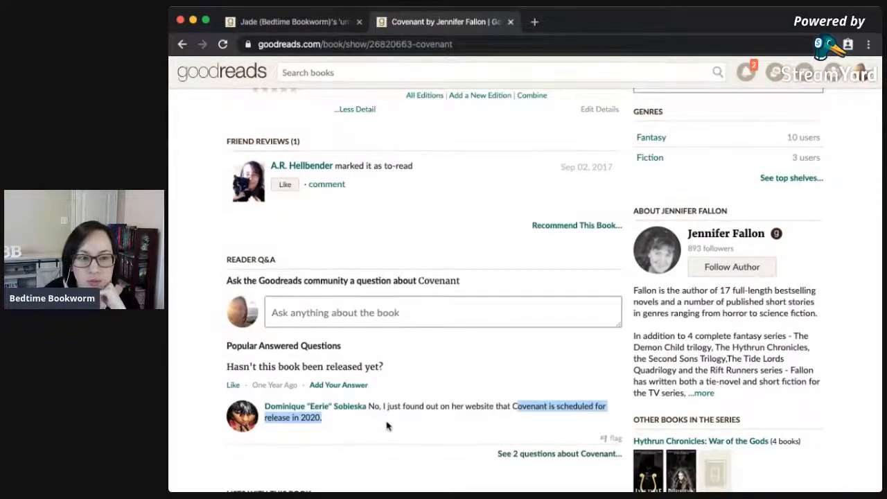
pyautogui.scroll(5, 387, 426)
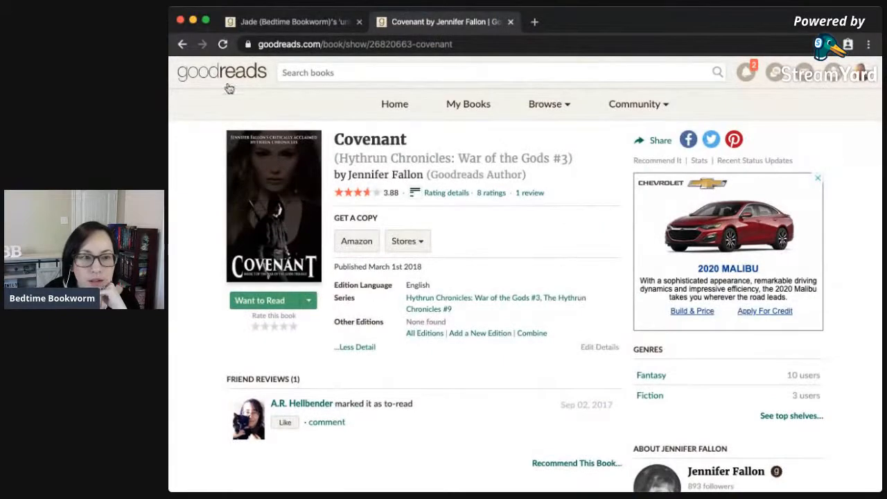
pyautogui.click(510, 23)
# Open The Graces, The Polar Bear Explorers' Club and Furyborn from the unfinished-series shelf in separate new tabs.
pyautogui.scroll(-2, 312, 399)
pyautogui.scroll(-4, 309, 400)
pyautogui.scroll(-2, 309, 400)
pyautogui.keyDown('super'); pyautogui.click(454, 203); pyautogui.keyUp('super')
pyautogui.keyDown('super'); pyautogui.click(449, 263); pyautogui.keyUp('super')
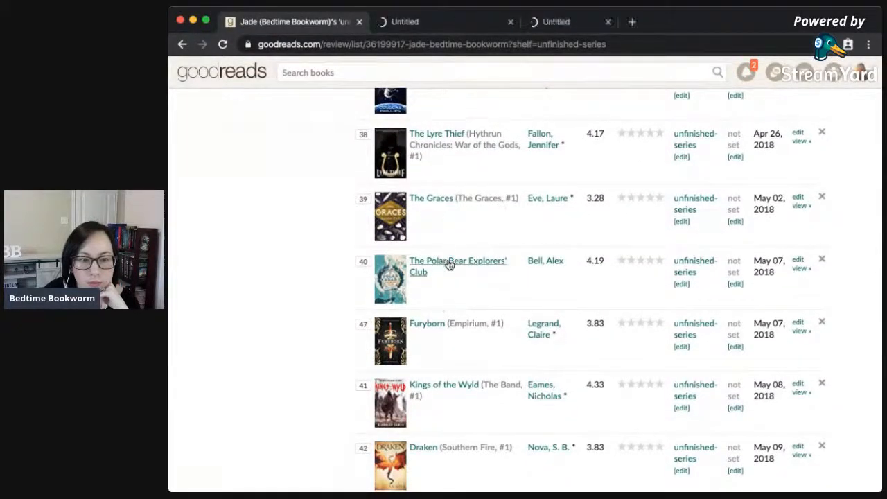
pyautogui.keyDown('super'); pyautogui.click(443, 328); pyautogui.keyUp('super')
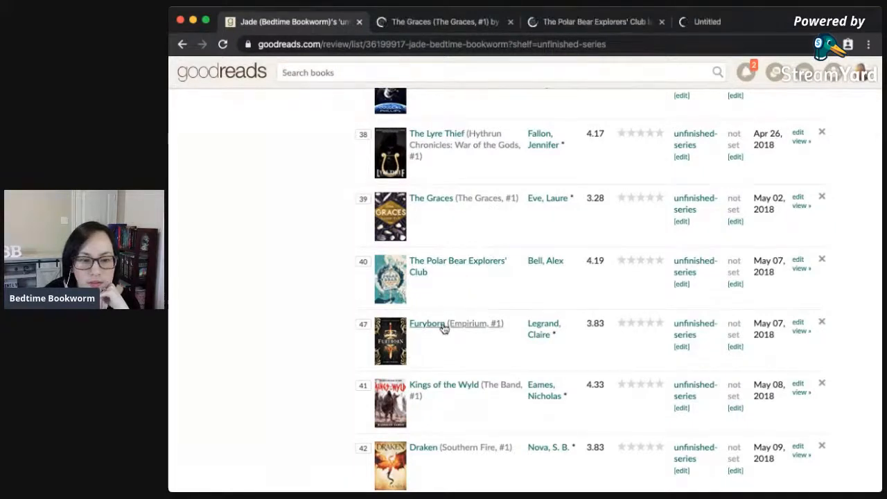
# Open Kings of the Wyld, Draken and Onyx and Ivory from the unfinished-series shelf in separate new tabs.
pyautogui.keyDown('super'); pyautogui.click(439, 388); pyautogui.keyUp('super')
pyautogui.keyDown('super'); pyautogui.click(438, 448); pyautogui.keyUp('super')
pyautogui.scroll(-2, 439, 451)
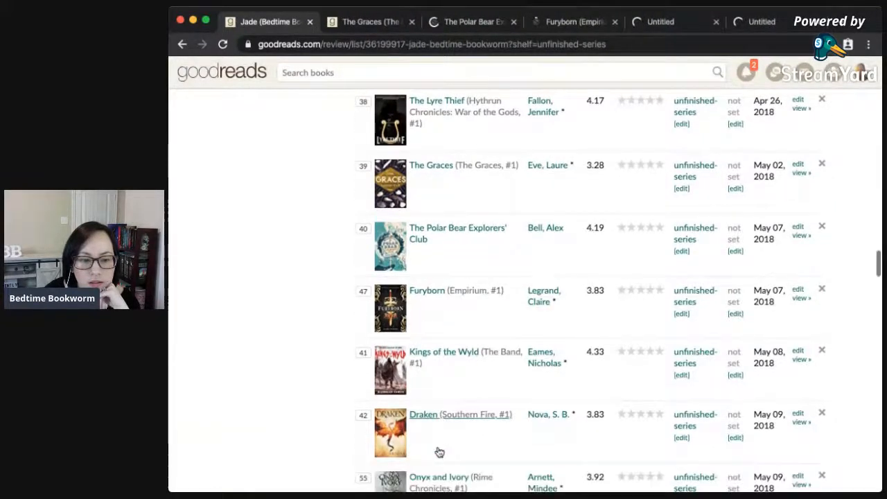
pyautogui.keyDown('super'); pyautogui.click(438, 454); pyautogui.keyUp('super')
pyautogui.scroll(-2, 438, 457)
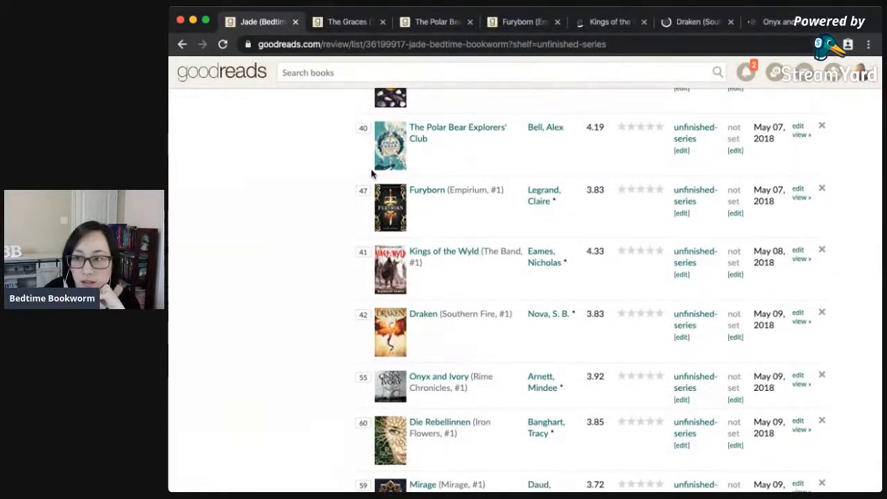
# Look through The Graces page, checking its publication details and reading the friend reviews and ratings.
pyautogui.click(325, 24)
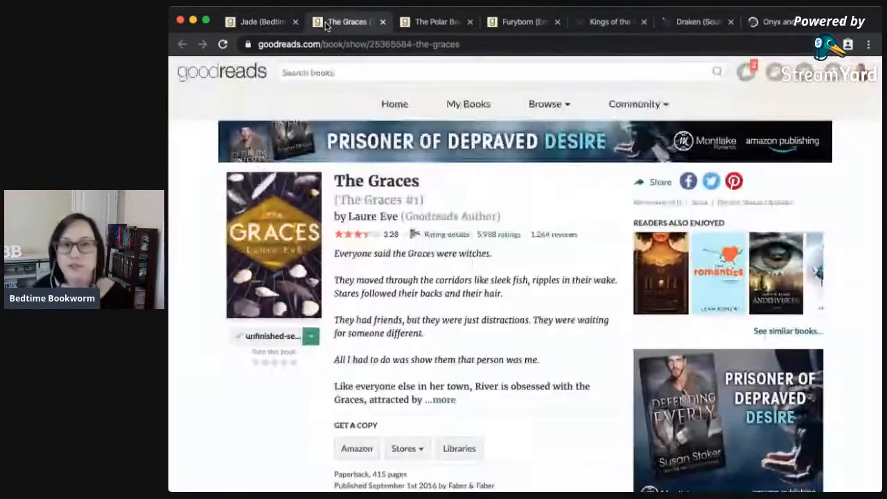
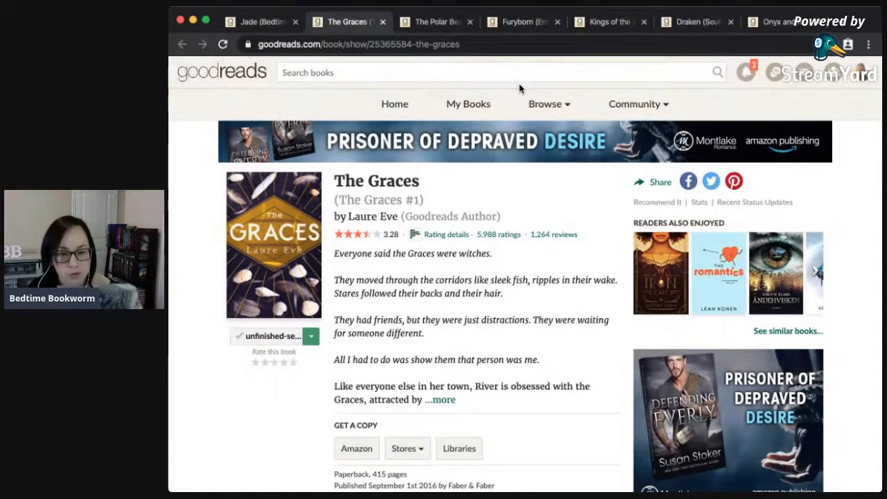
pyautogui.scroll(-5, 513, 271)
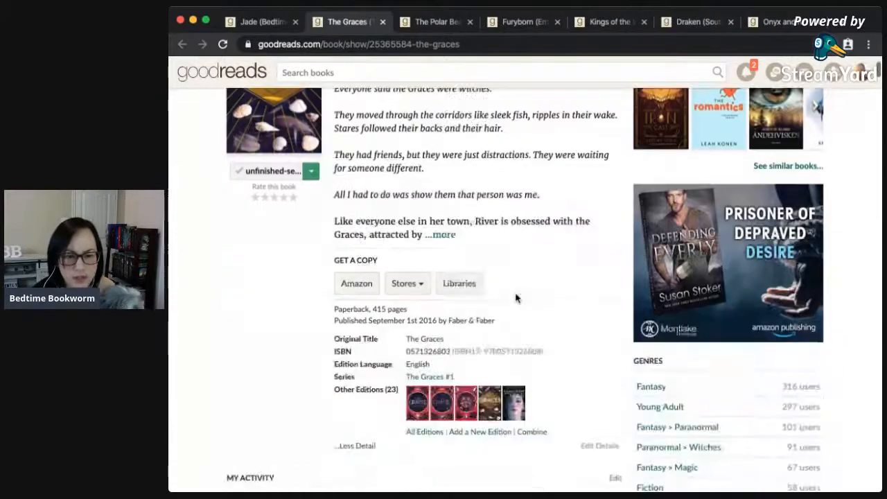
pyautogui.scroll(-7, 601, 318)
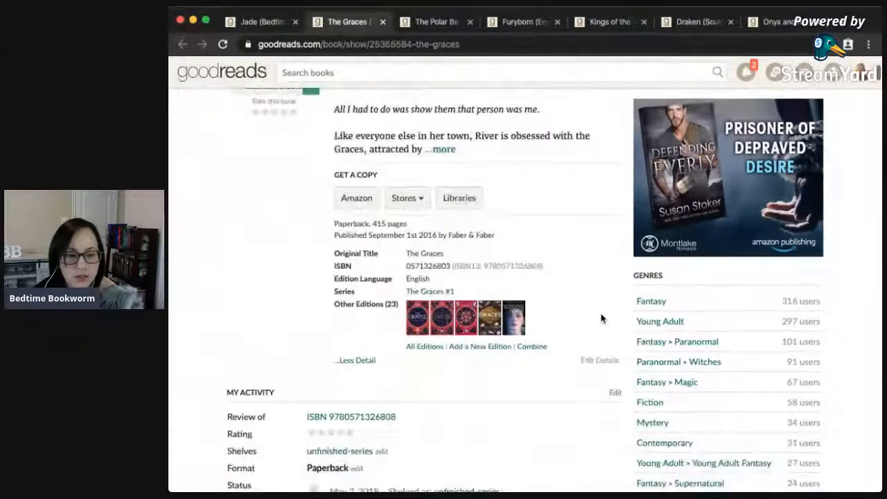
pyautogui.scroll(-10, 601, 318)
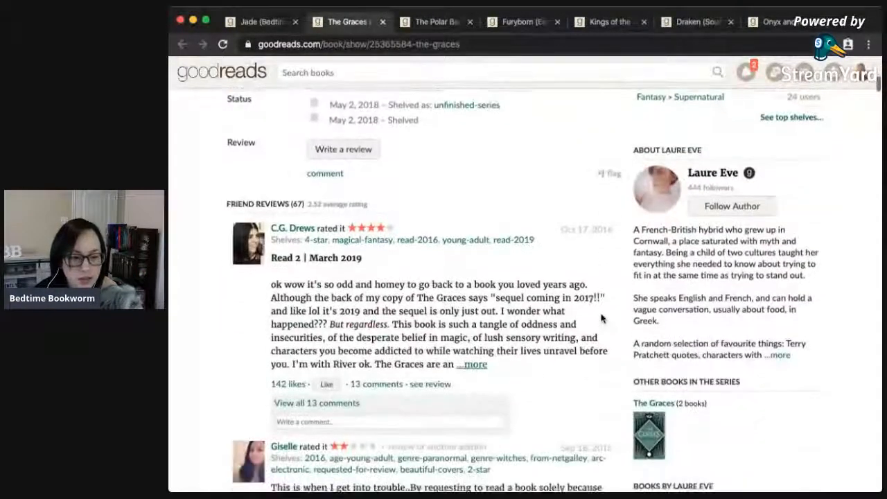
pyautogui.scroll(-10, 601, 319)
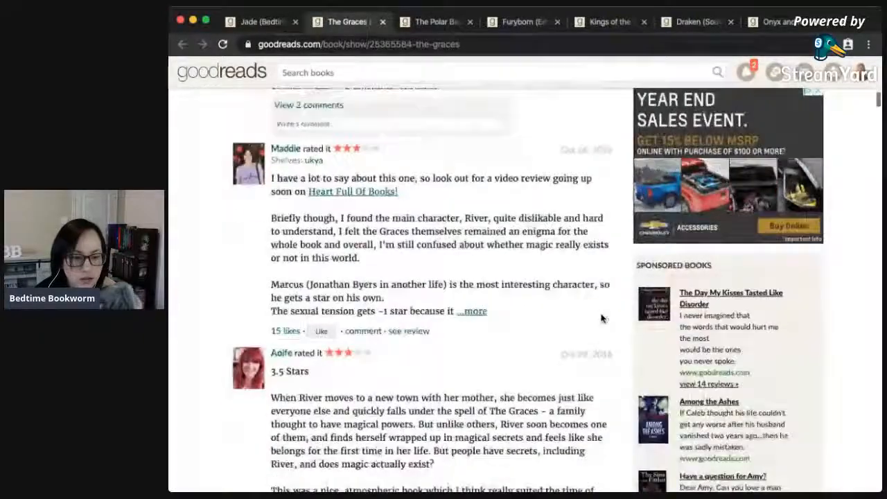
pyautogui.scroll(-7, 602, 318)
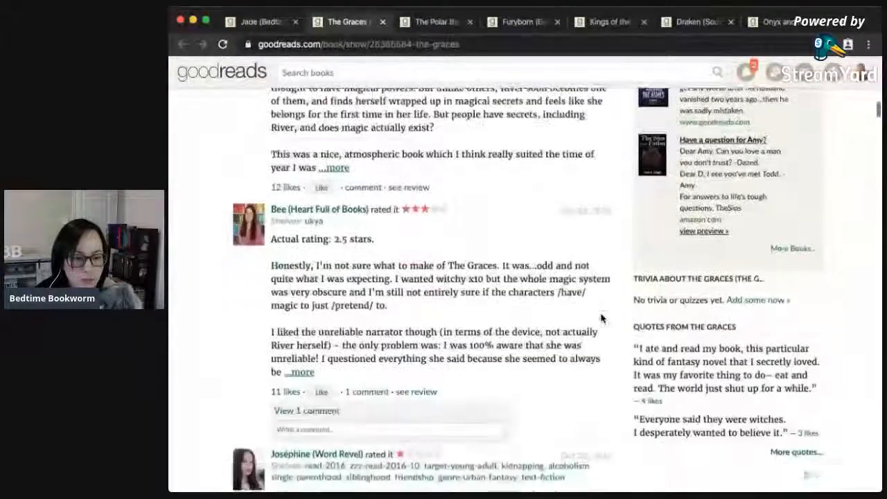
pyautogui.scroll(-2, 602, 318)
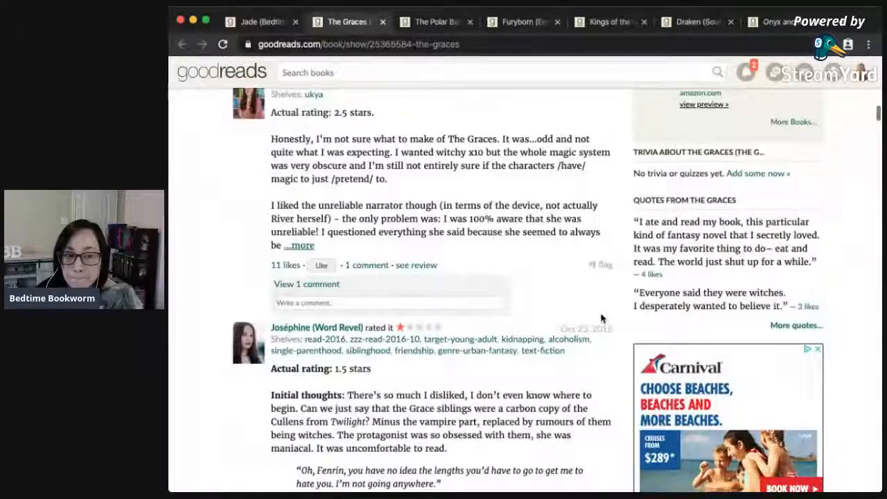
pyautogui.scroll(-8, 601, 318)
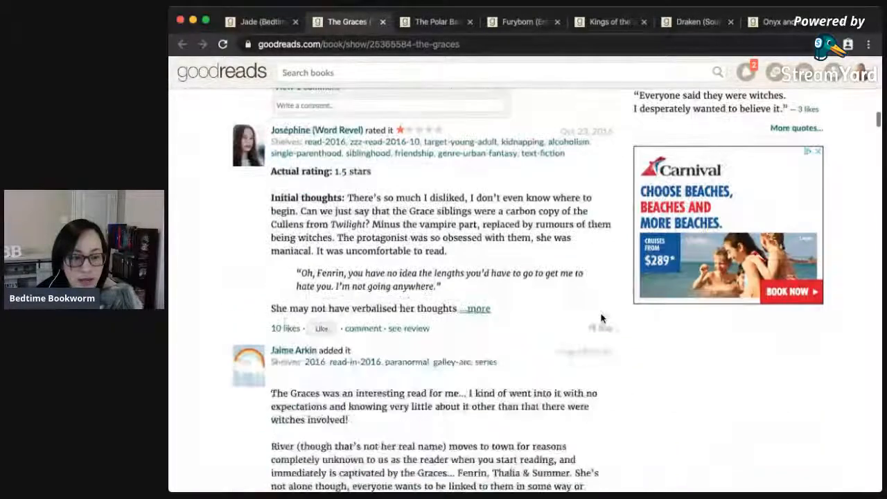
pyautogui.scroll(-3, 602, 318)
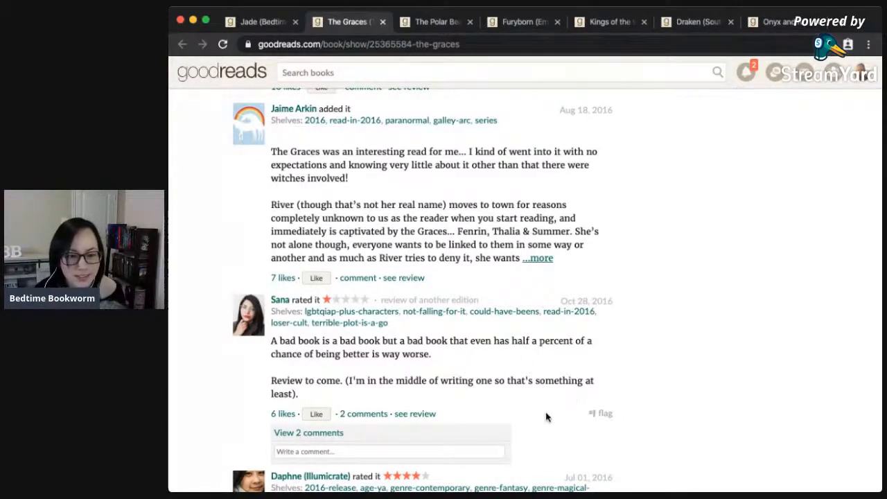
pyautogui.scroll(-5, 546, 416)
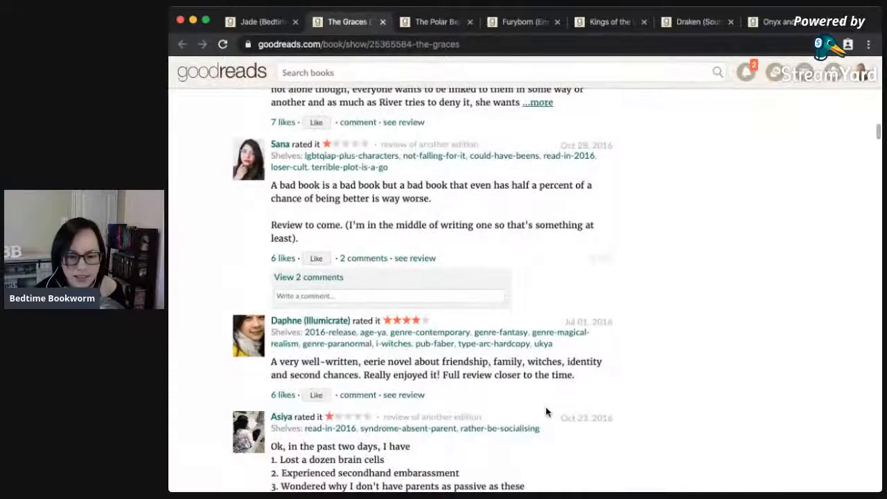
pyautogui.scroll(20, 616, 372)
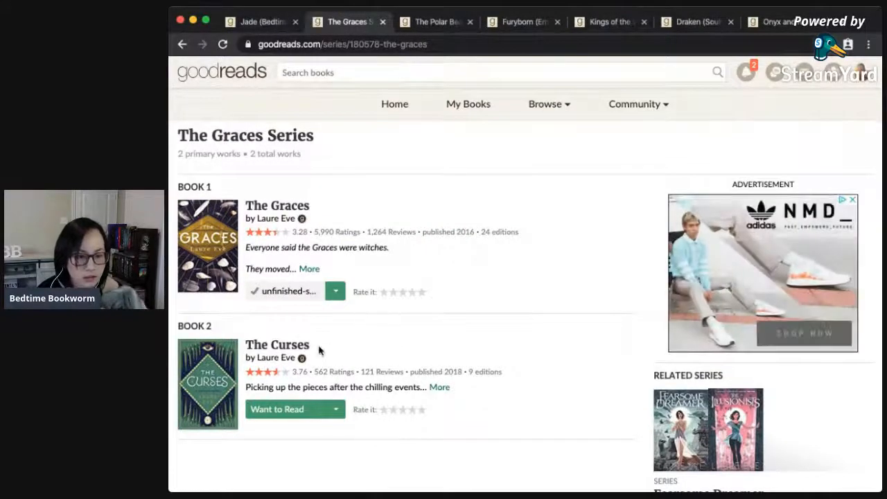
# Open The Curses from The Graces series list and check its publication details and friend reviews.
pyautogui.click(291, 350)
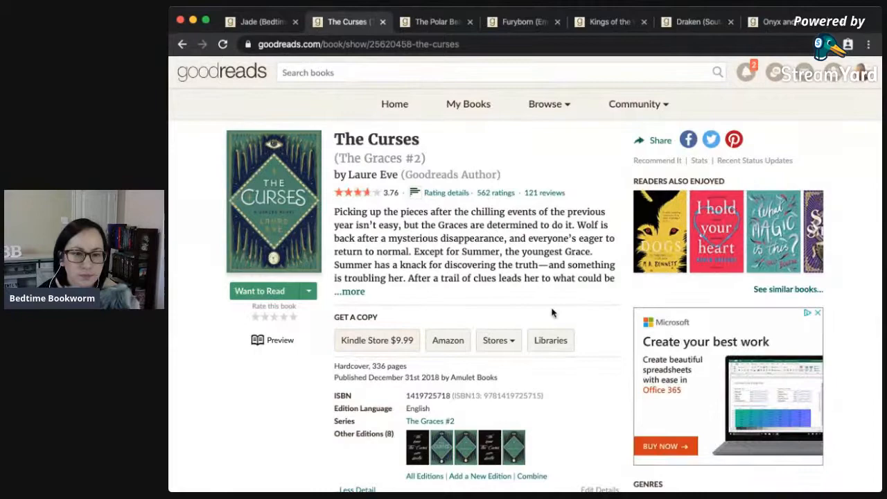
pyautogui.scroll(-5, 594, 329)
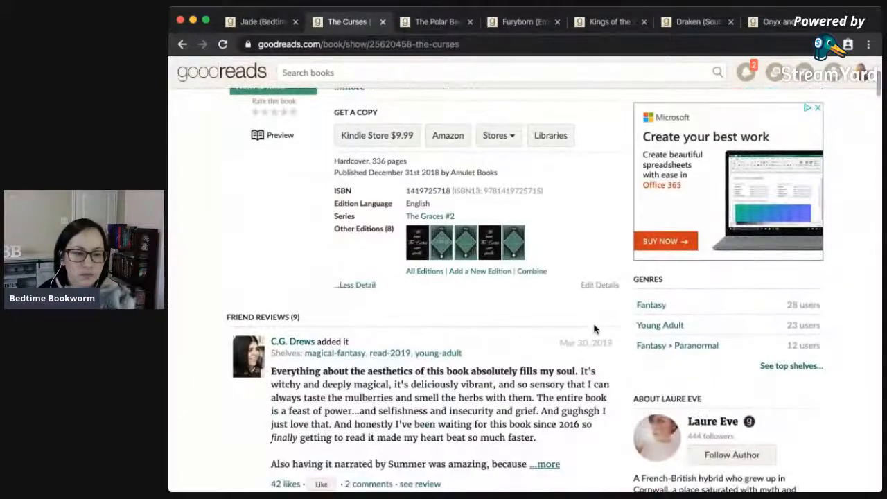
pyautogui.scroll(-9, 594, 329)
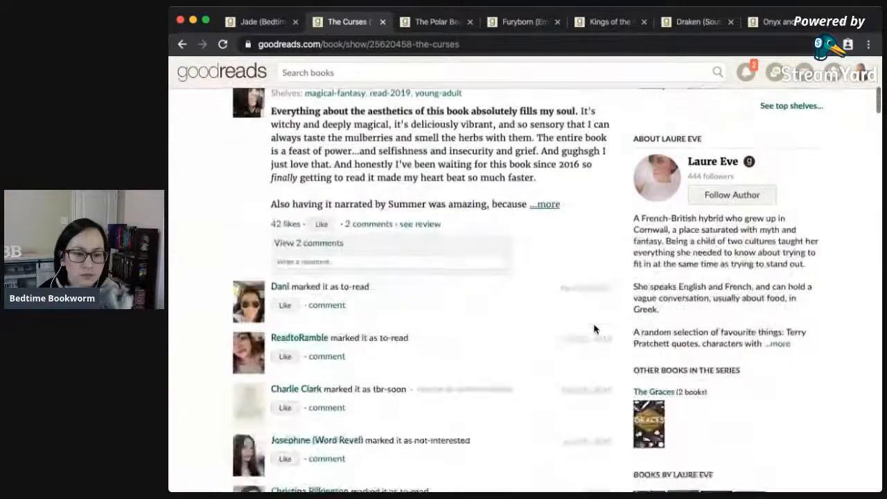
pyautogui.scroll(-9, 593, 329)
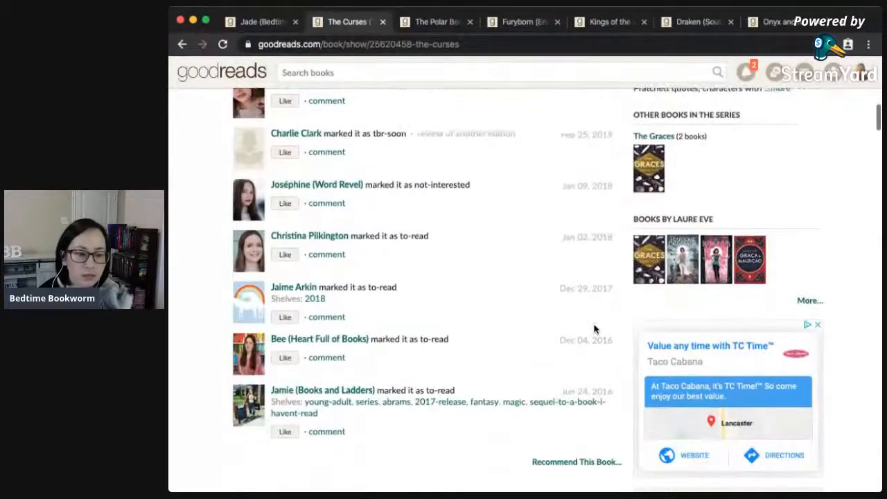
pyautogui.scroll(-5, 594, 329)
pyautogui.scroll(20, 593, 330)
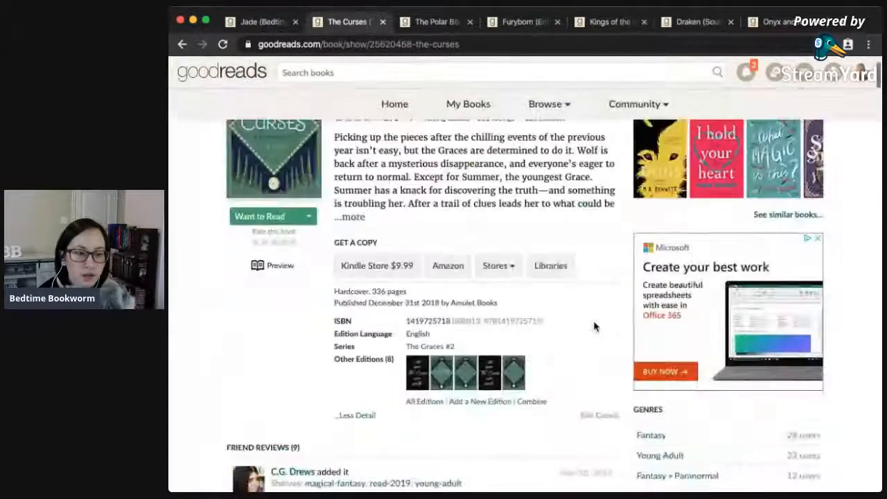
# Return to The Graces series page, move The Graces to the tbr-maybe shelf and close the page.
pyautogui.click(395, 159)
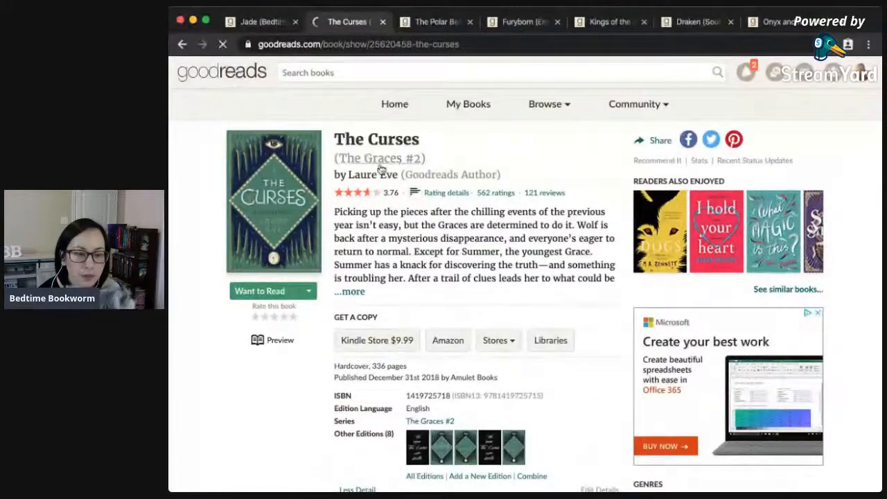
pyautogui.click(336, 292)
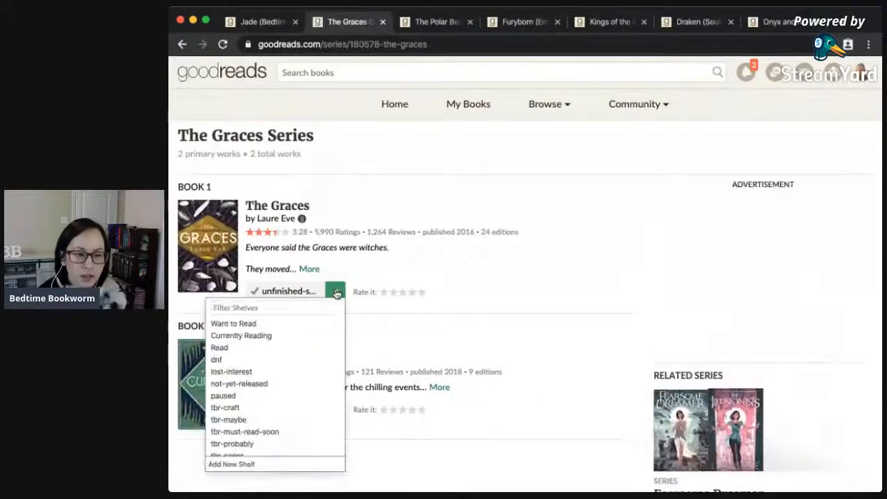
pyautogui.click(257, 420)
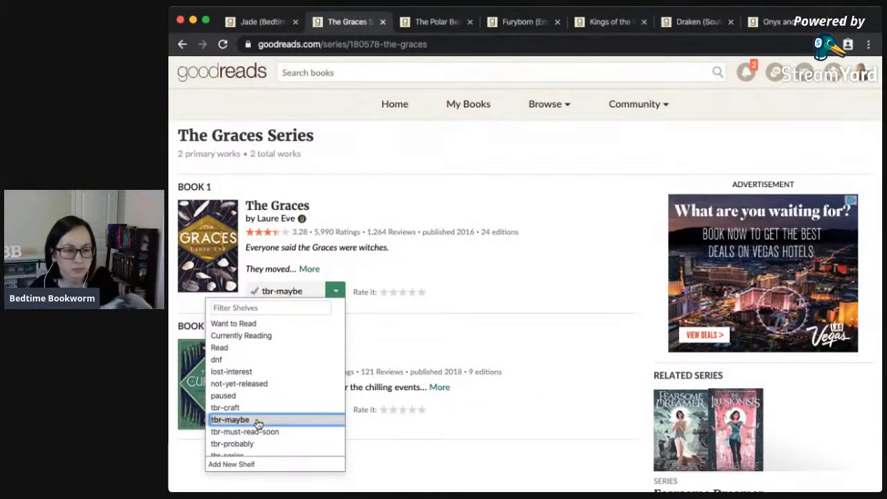
pyautogui.click(383, 21)
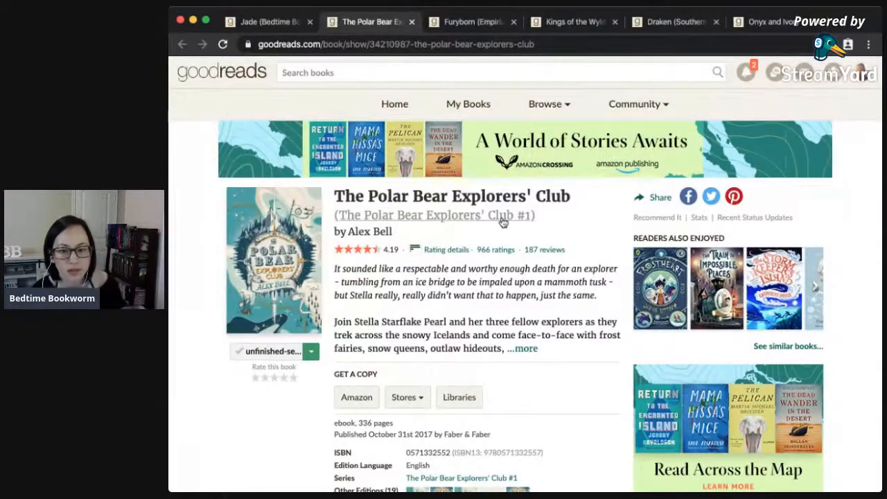
# Look through The Polar Bear Explorers' Club page, checking its publication details, genres and friend reviews.
pyautogui.scroll(-3, 503, 327)
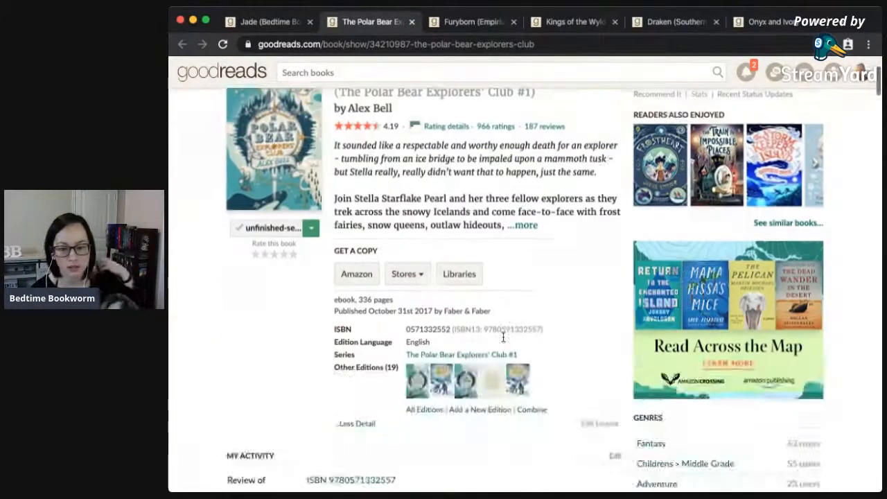
pyautogui.scroll(-5, 504, 339)
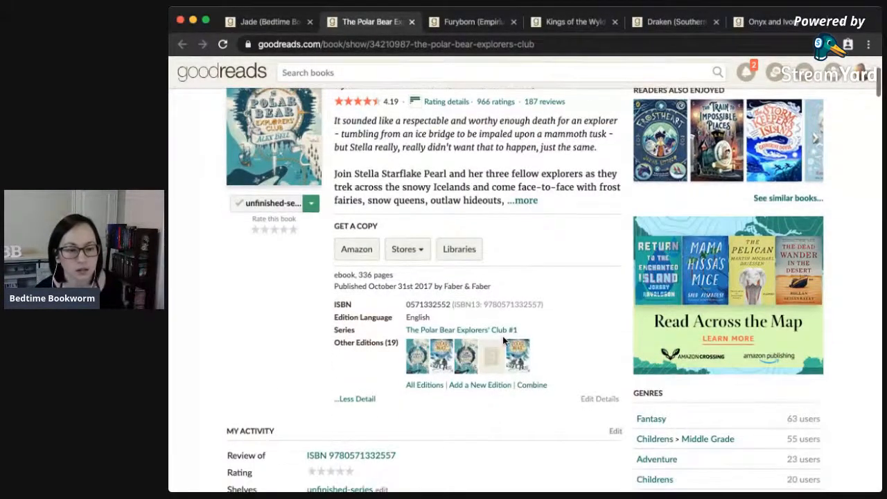
pyautogui.scroll(-1, 503, 340)
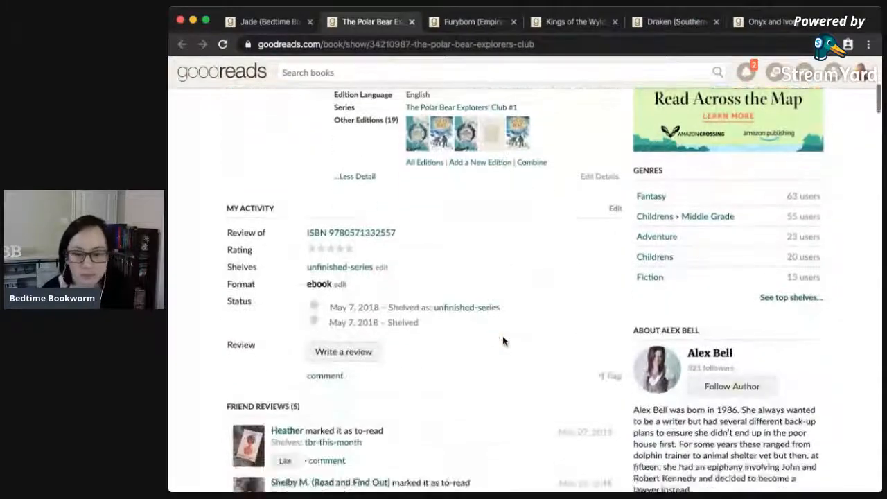
pyautogui.scroll(-5, 524, 396)
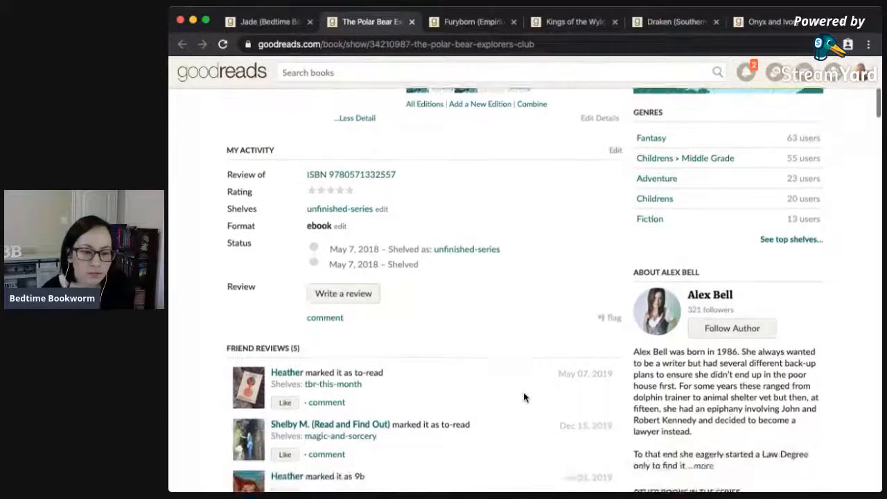
pyautogui.scroll(-2, 524, 397)
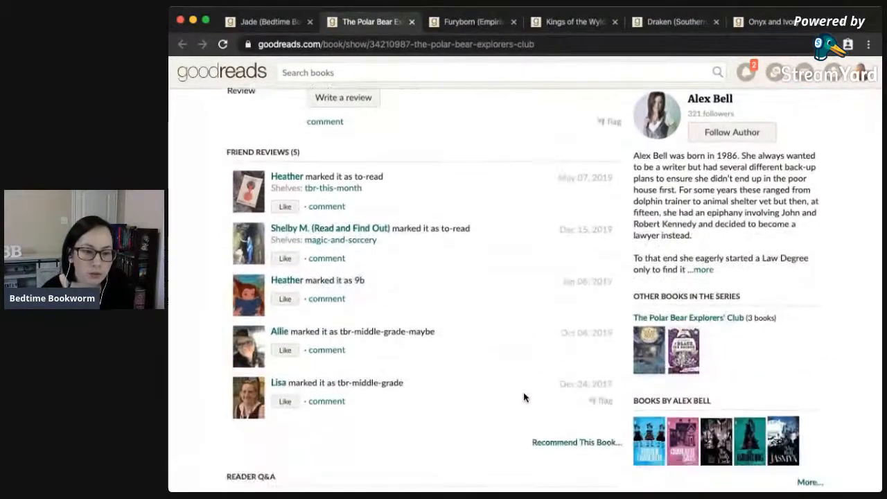
pyautogui.scroll(-1, 494, 386)
pyautogui.scroll(-5, 495, 386)
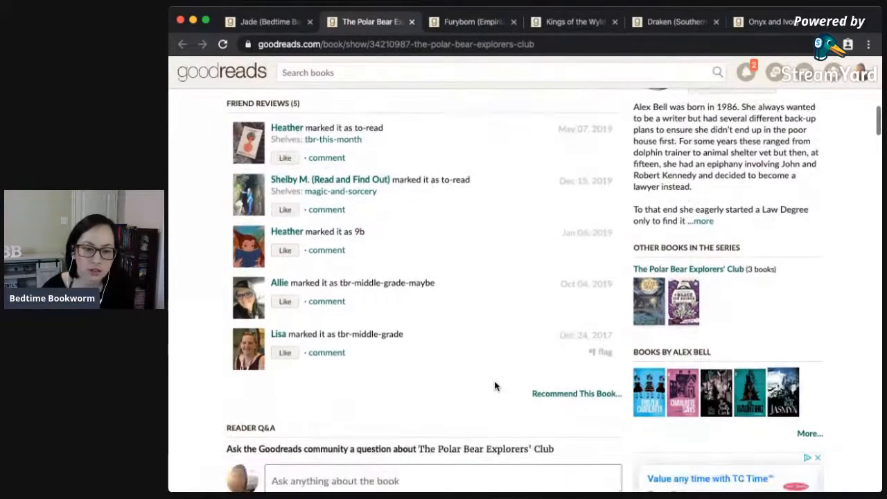
# Open The Polar Bear Explorers' Club series page, check the listed books and open Explorers on Black Ice Bridge.
pyautogui.scroll(20, 495, 386)
pyautogui.click(440, 219)
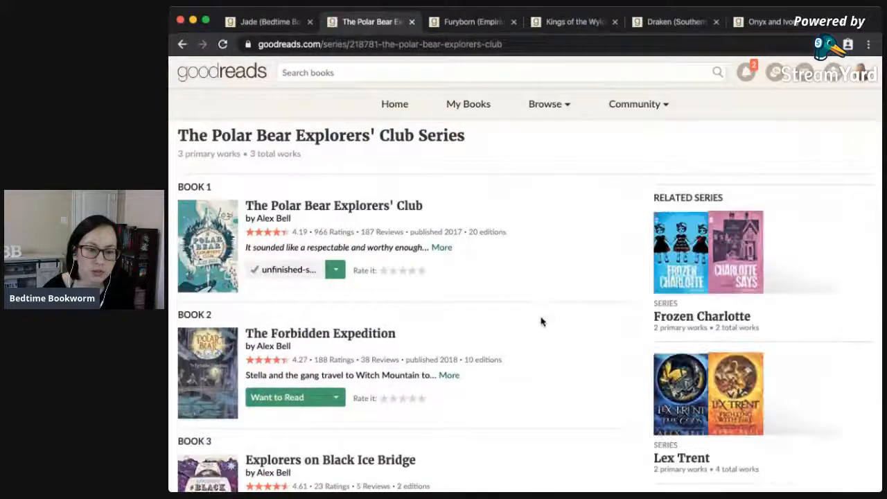
pyautogui.scroll(-2, 491, 381)
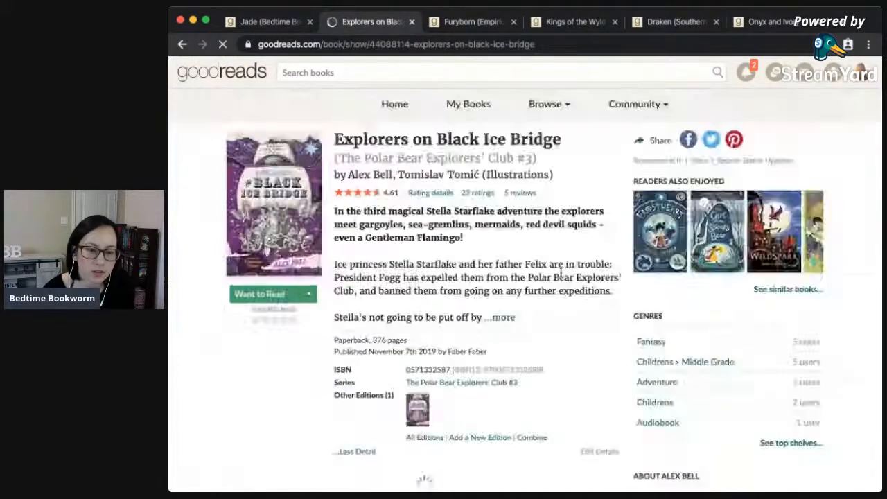
# Check the publication date of Explorers on Black Ice Bridge and skim its community reviews.
pyautogui.moveTo(491, 403); pyautogui.dragTo(405, 404)
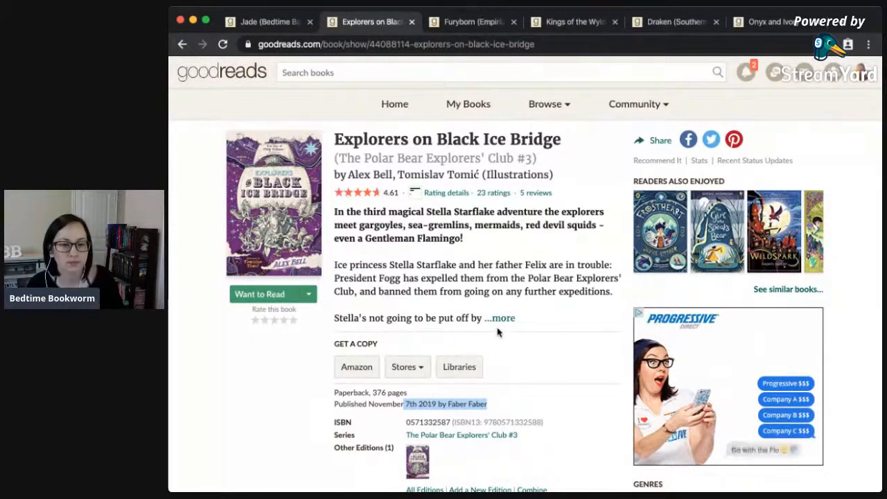
pyautogui.scroll(-8, 550, 331)
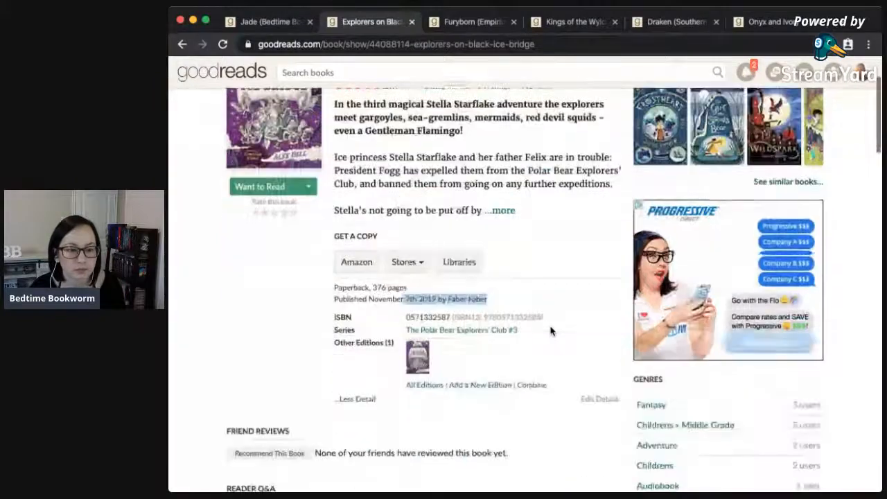
pyautogui.scroll(-2, 551, 330)
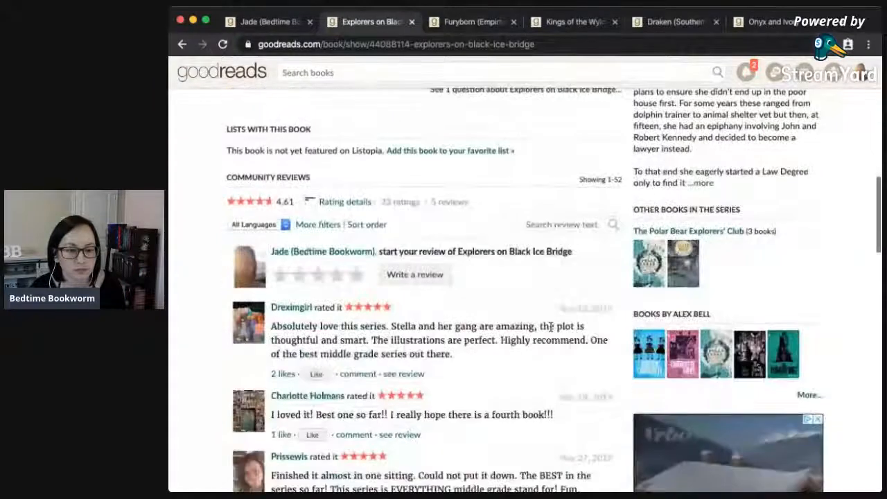
pyautogui.scroll(15, 550, 330)
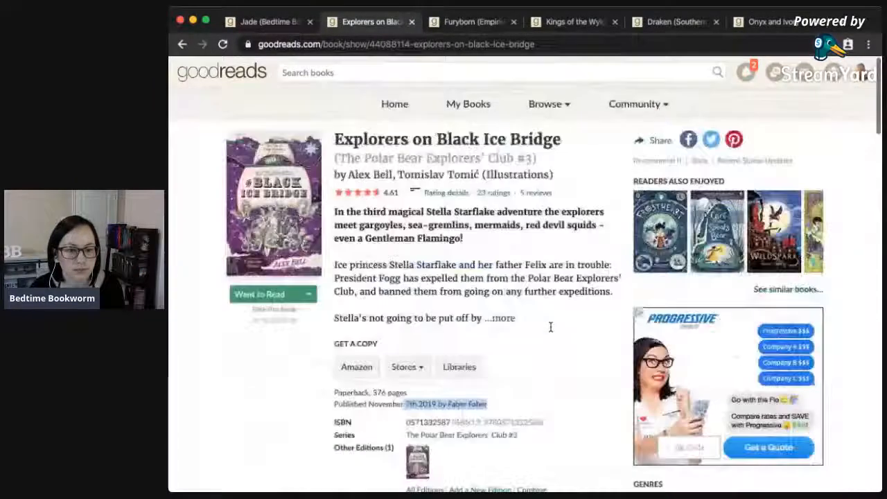
# Return to The Polar Bear Explorers' Club series page, move the first book to the tbr-maybe shelf and close the page.
pyautogui.click(428, 156)
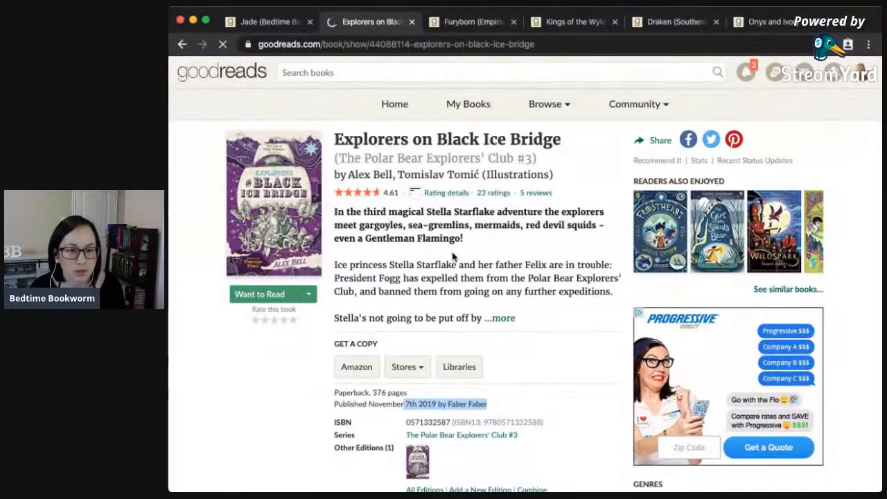
pyautogui.click(337, 272)
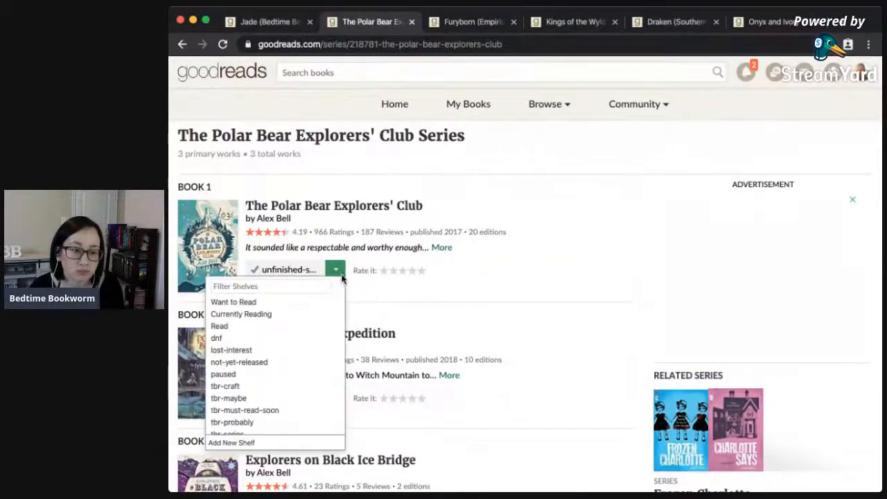
pyautogui.click(298, 399)
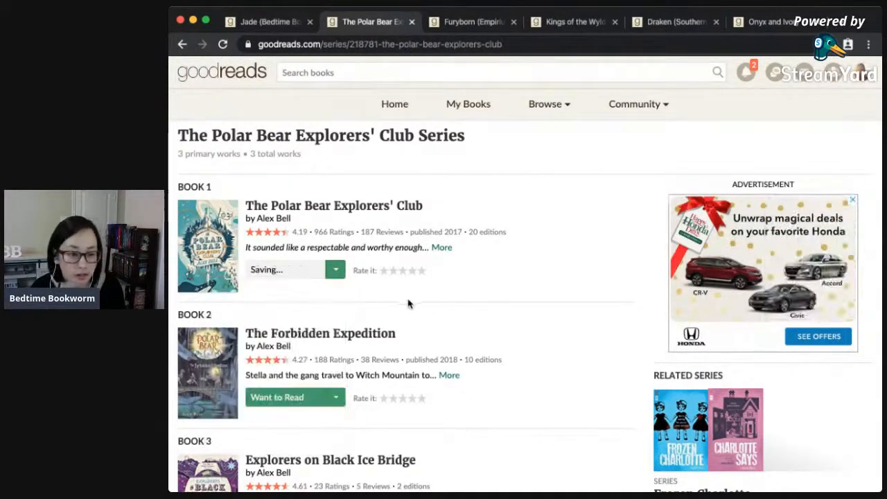
pyautogui.click(412, 23)
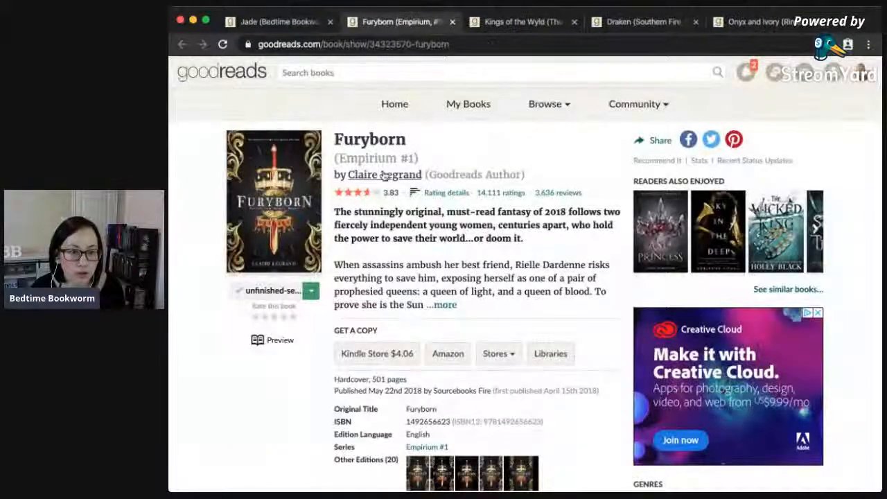
# Move Furyborn from the unfinished-series shelf to the tbr-series-unfinished shelf.
pyautogui.scroll(-1, 377, 307)
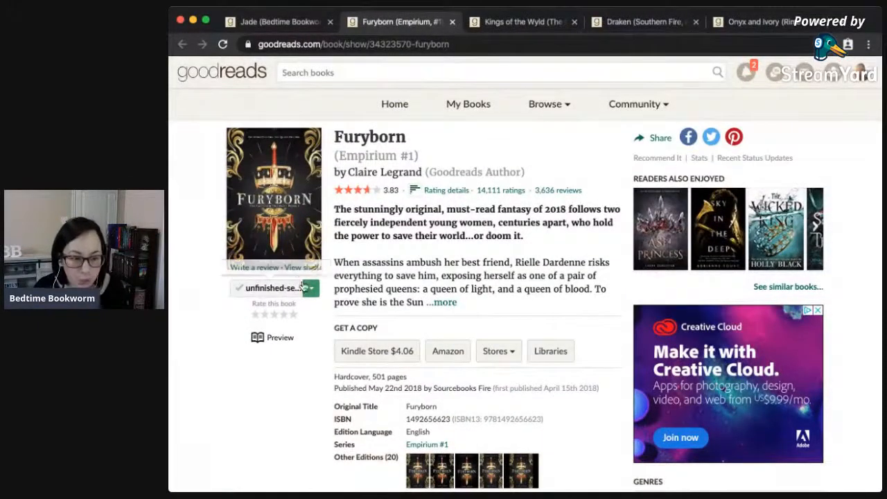
pyautogui.click(310, 288)
pyautogui.scroll(-1, 270, 379)
pyautogui.scroll(-3, 270, 379)
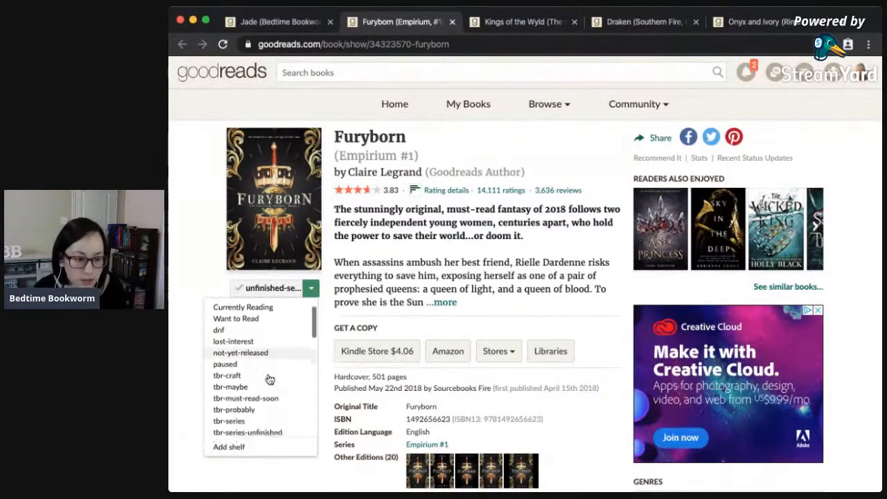
pyautogui.click(267, 410)
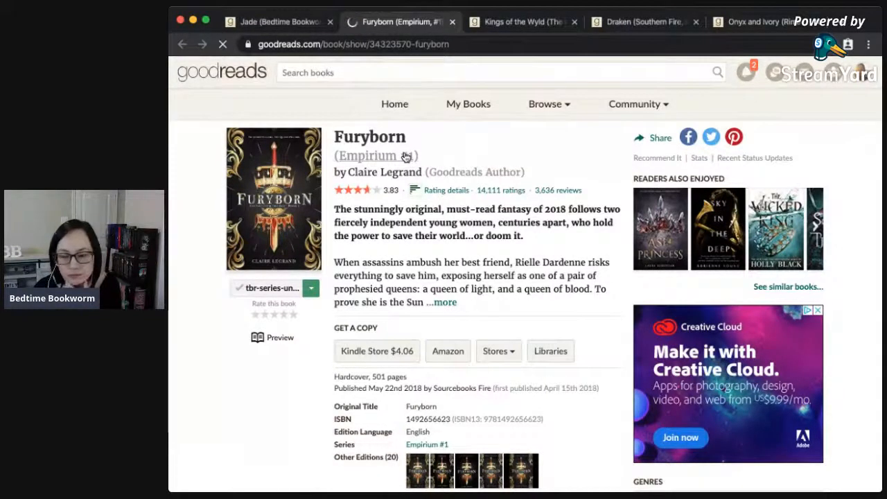
# Open Lightbringer from the Empirium series, check its expected publication date and close the page.
pyautogui.scroll(-2, 526, 348)
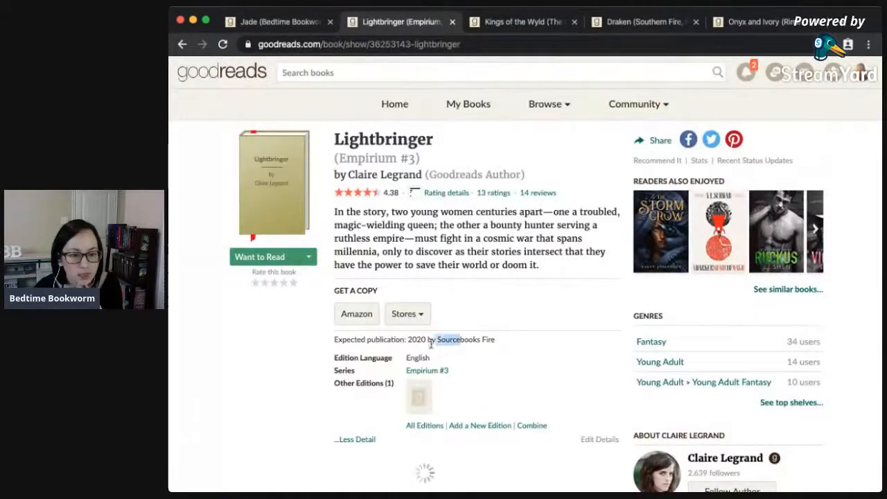
pyautogui.moveTo(449, 347); pyautogui.dragTo(383, 339)
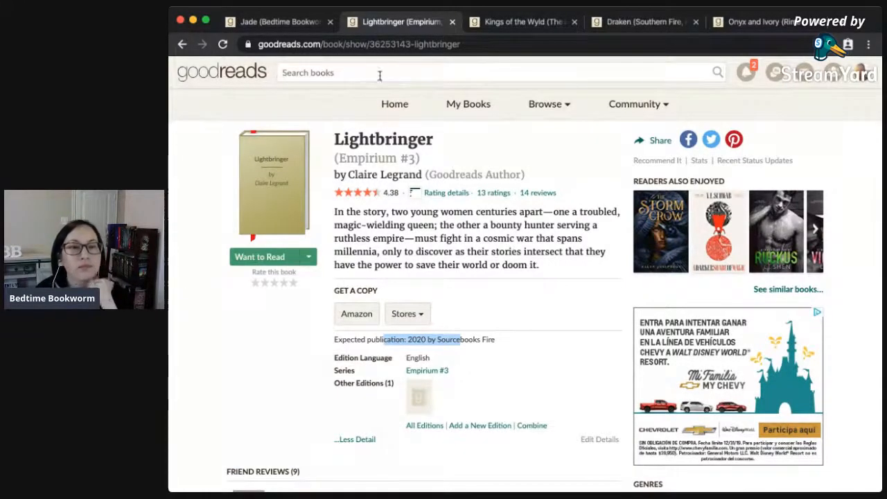
pyautogui.click(451, 22)
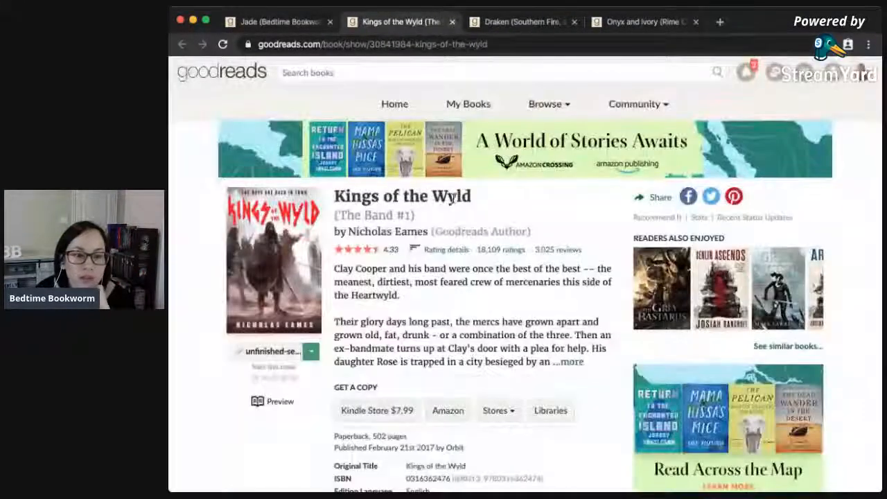
# Open The Band series page, check the listed books and move Kings of the Wyld to the tbr-series-unfinished shelf.
pyautogui.click(391, 217)
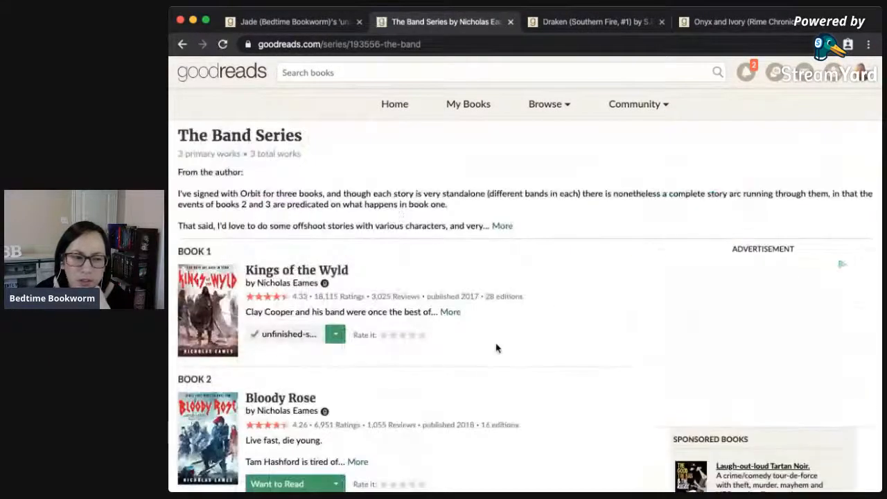
pyautogui.scroll(-3, 496, 348)
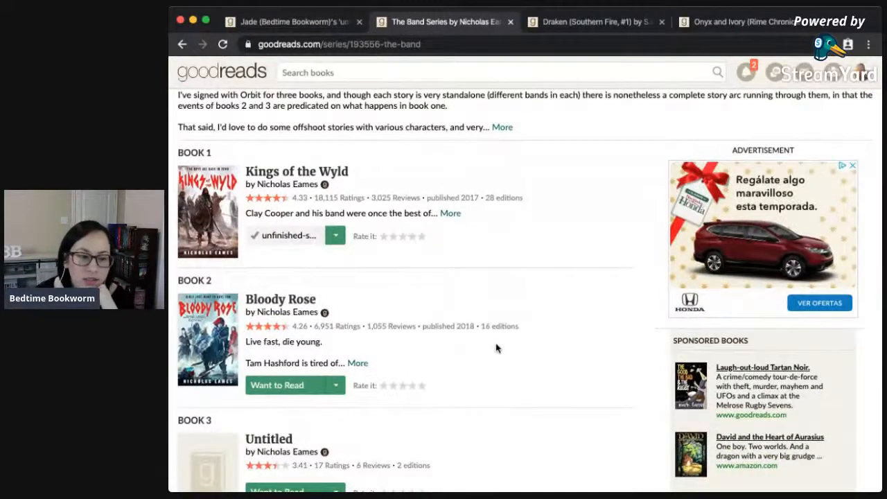
pyautogui.click(334, 235)
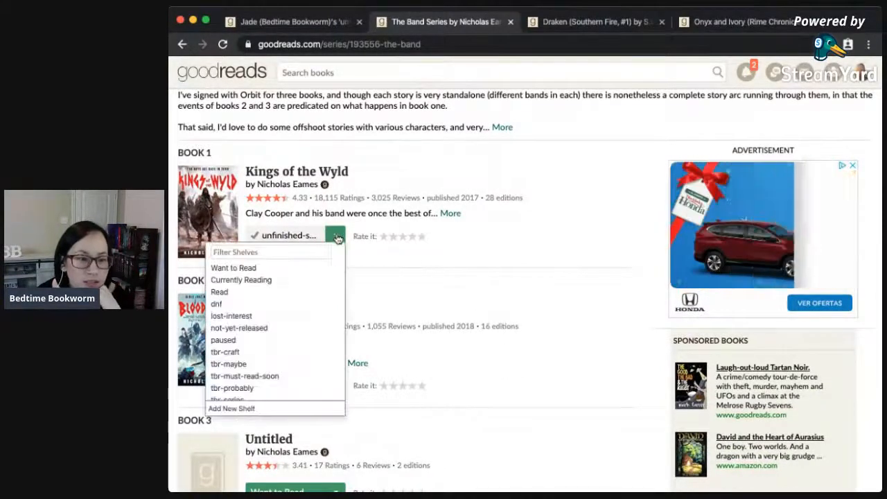
pyautogui.scroll(-3, 307, 313)
pyautogui.click(300, 361)
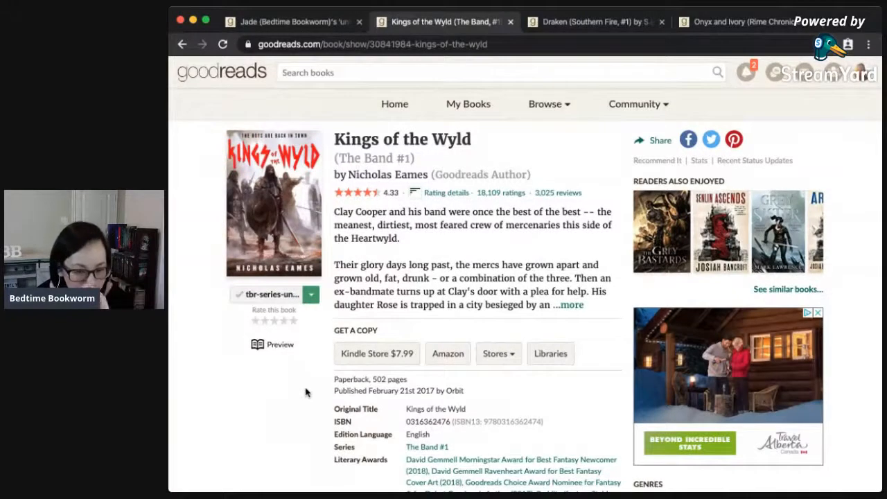
# Look through the Kings of the Wyld book page, checking its publication details, genres and friend reviews.
pyautogui.scroll(-1, 305, 393)
pyautogui.scroll(-5, 305, 393)
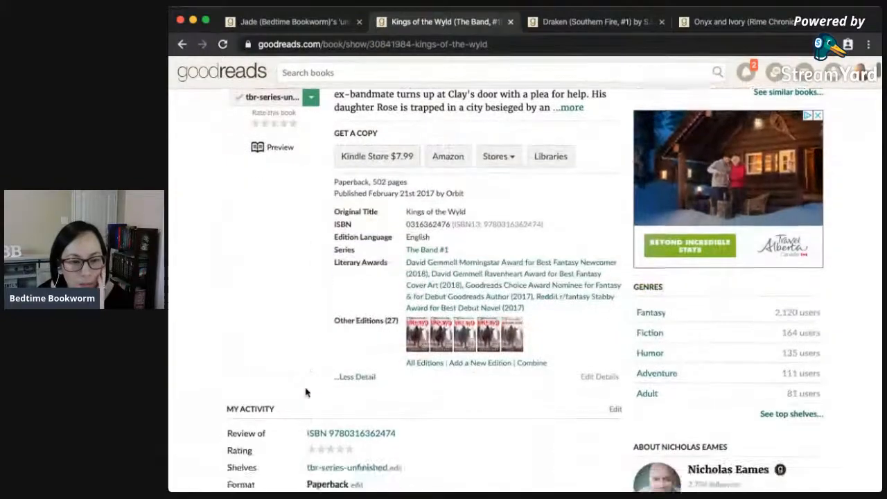
pyautogui.scroll(-6, 305, 393)
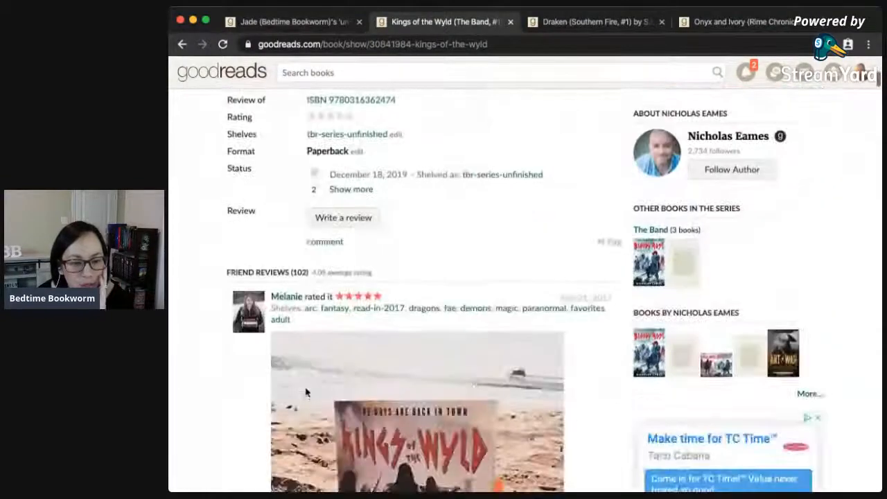
pyautogui.scroll(-6, 305, 392)
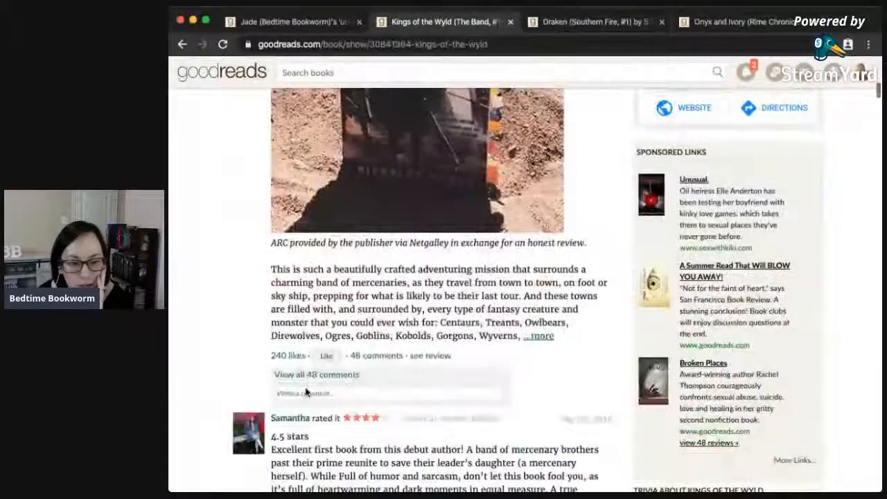
pyautogui.scroll(-4, 305, 393)
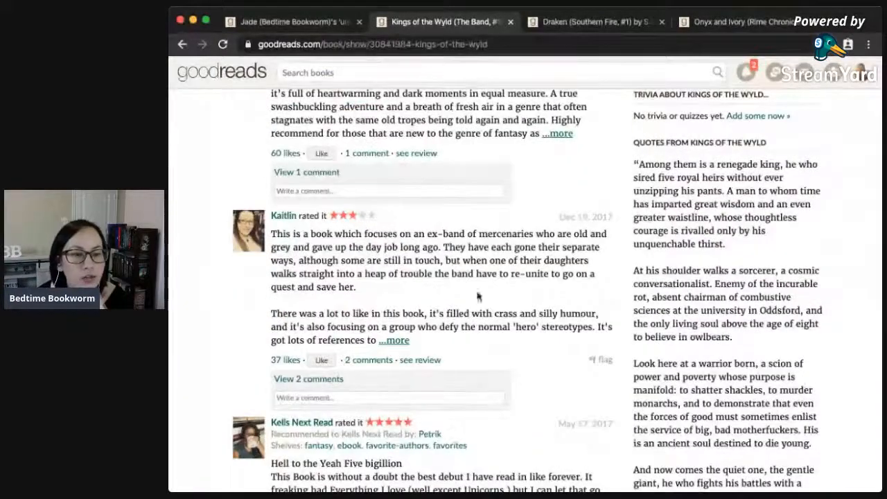
pyautogui.scroll(-1, 489, 379)
pyautogui.scroll(-3, 493, 383)
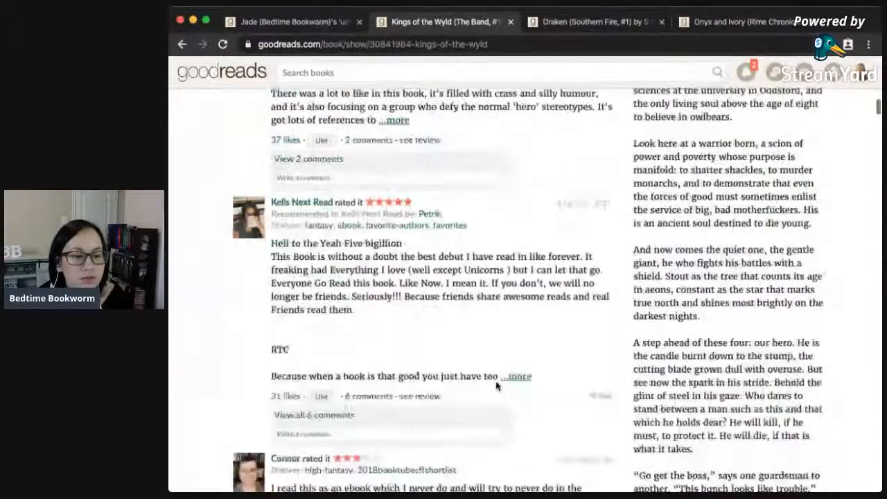
pyautogui.scroll(-3, 496, 386)
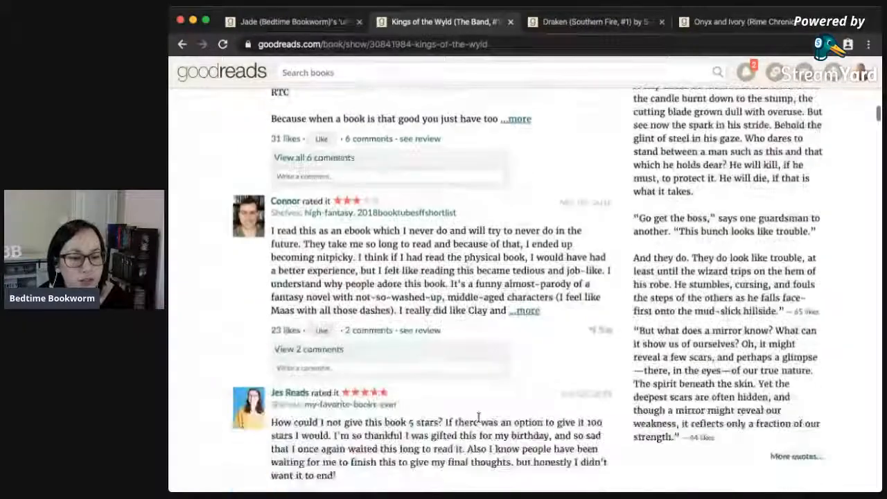
pyautogui.scroll(-1, 475, 416)
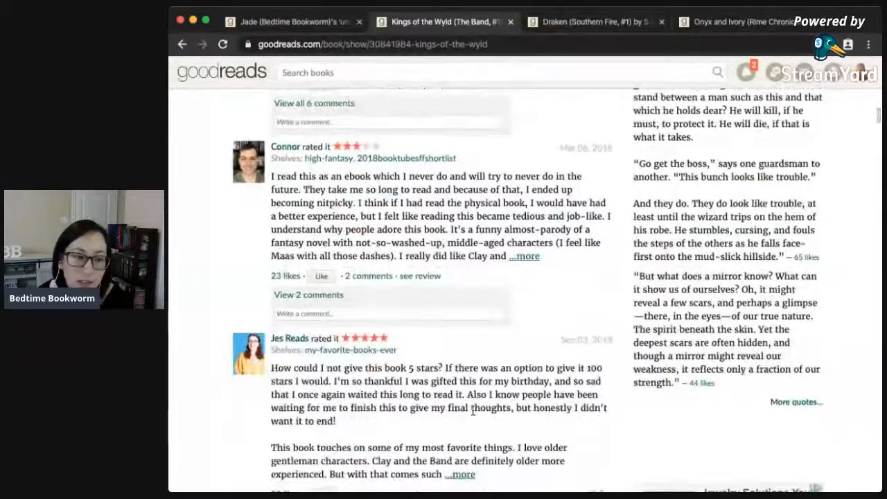
pyautogui.scroll(-3, 472, 411)
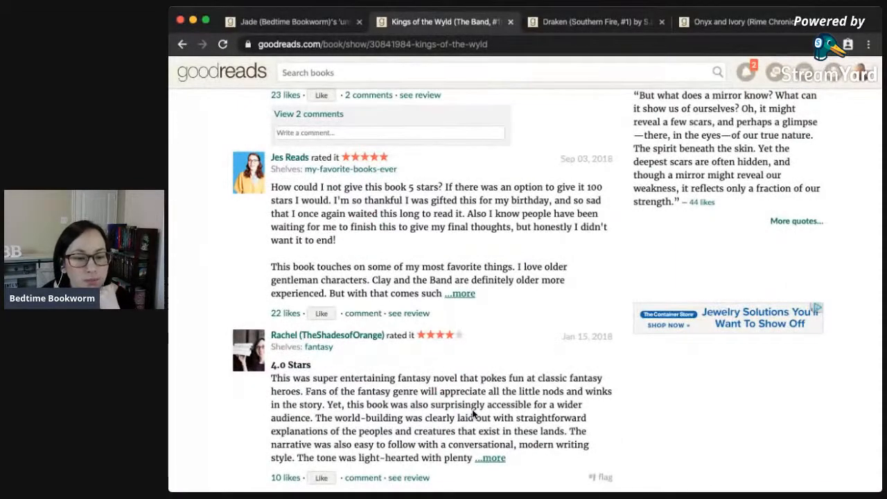
pyautogui.scroll(-3, 472, 409)
pyautogui.scroll(10, 473, 412)
pyautogui.scroll(15, 473, 413)
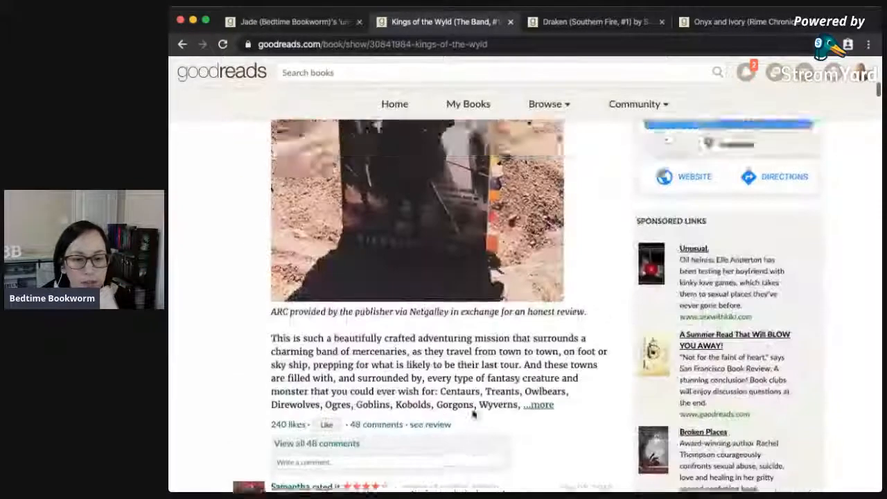
pyautogui.scroll(1, 473, 411)
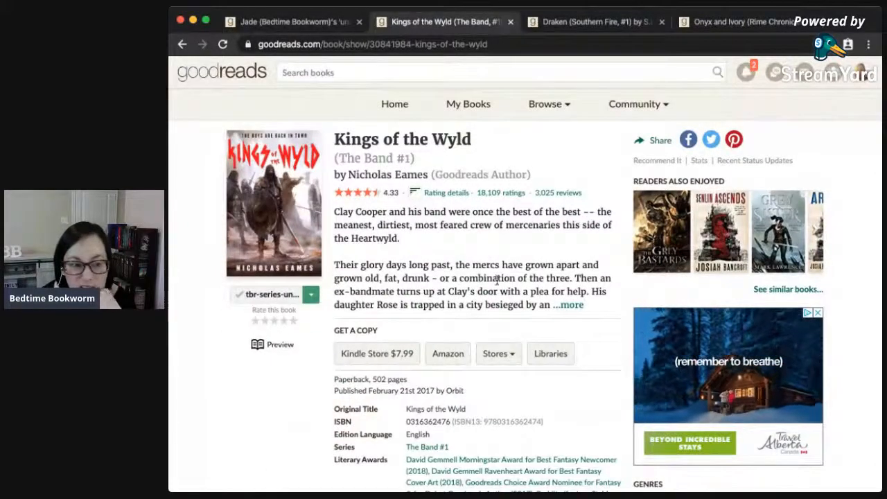
# Tag Kings of the Wyld with an additional shelf from the shelf list and close its page.
pyautogui.click(310, 295)
pyautogui.scroll(-10, 260, 376)
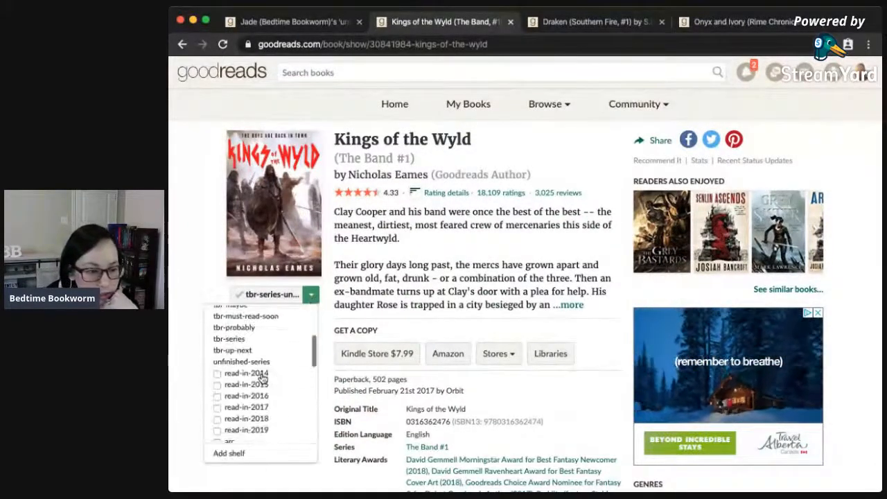
pyautogui.scroll(-3, 262, 377)
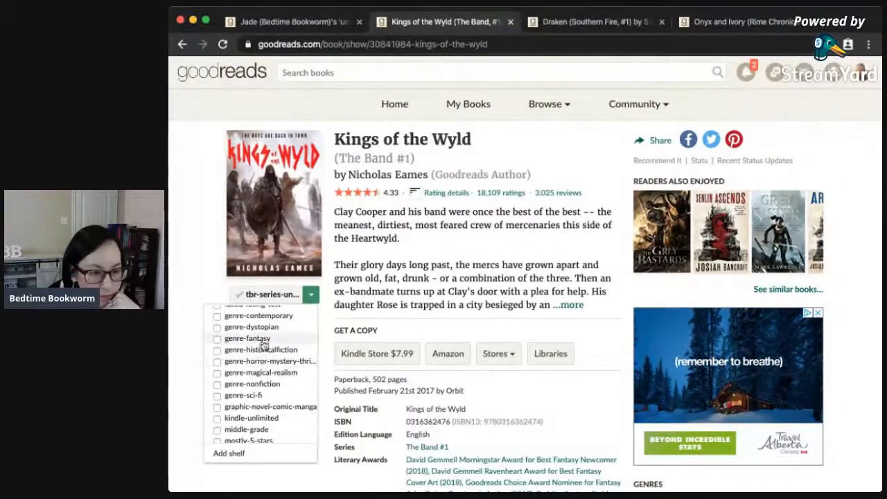
pyautogui.scroll(-1, 262, 396)
pyautogui.click(253, 423)
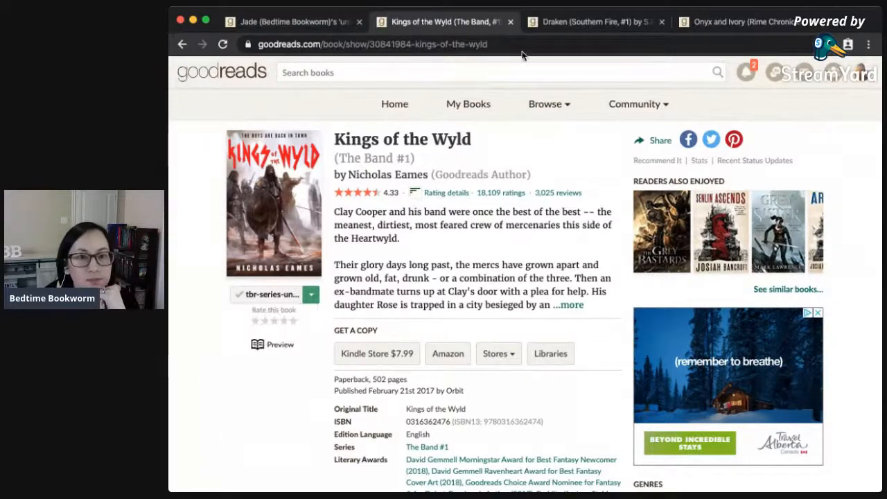
pyautogui.click(510, 22)
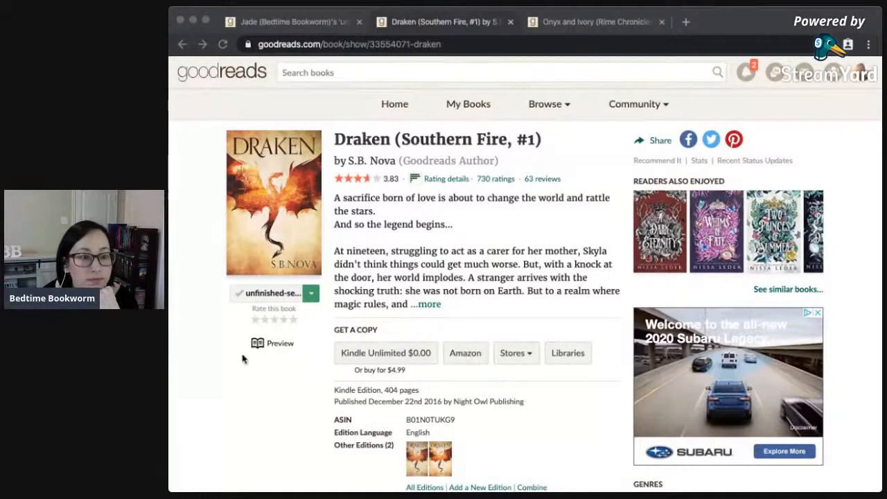
# Look through the Draken (Southern Fire, #1) page, checking its shelving activity, author information and friend reviews, and close the page.
pyautogui.click(232, 395)
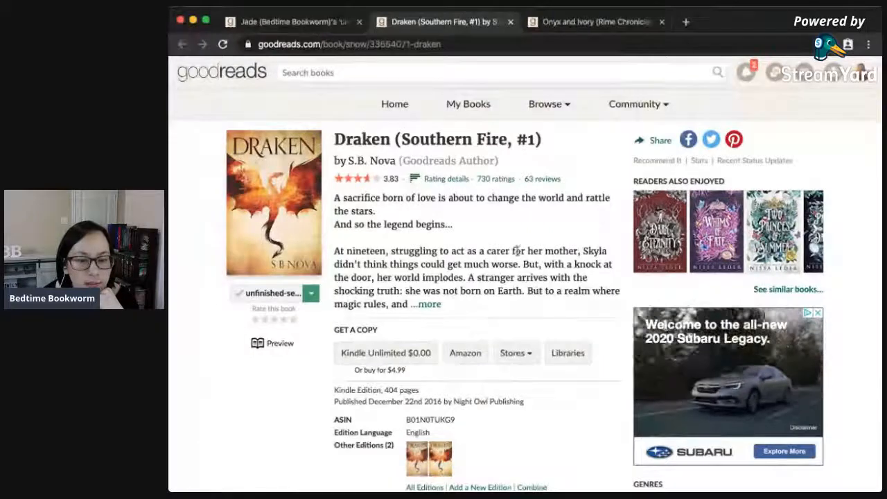
pyautogui.moveTo(547, 142); pyautogui.dragTo(393, 139)
pyautogui.click(402, 138)
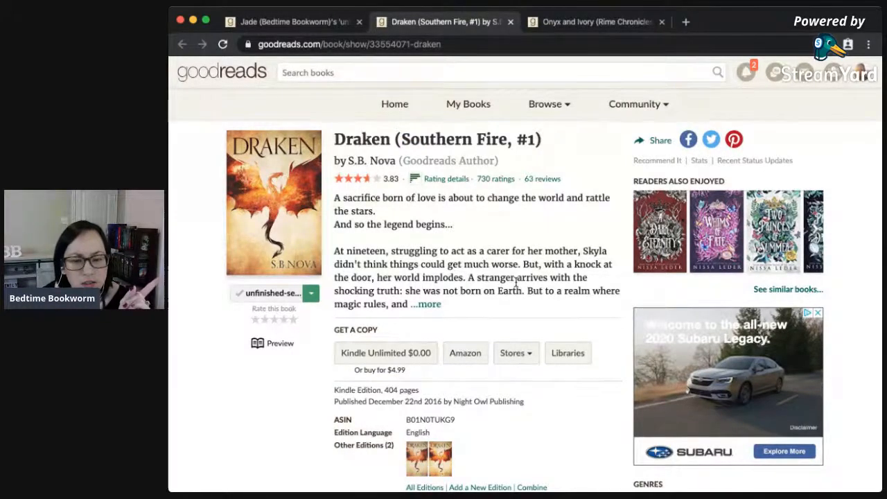
pyautogui.scroll(-2, 515, 282)
pyautogui.scroll(-2, 562, 329)
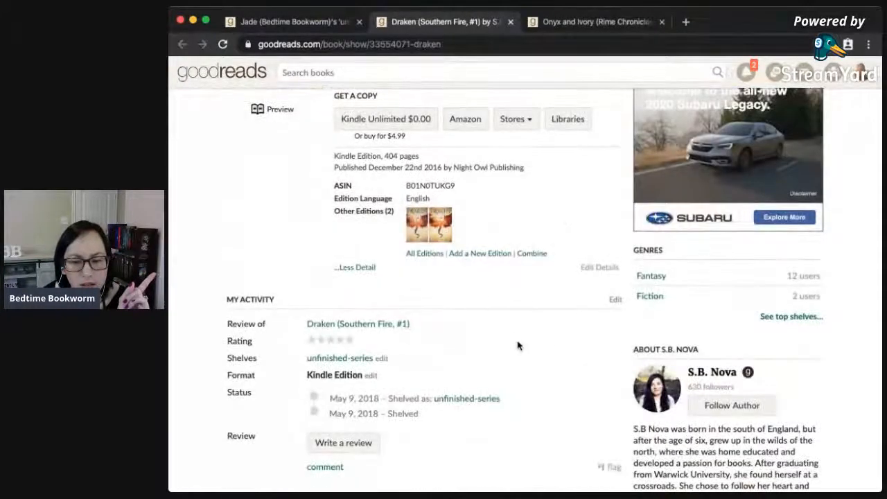
pyautogui.scroll(-1, 517, 345)
pyautogui.scroll(-2, 517, 345)
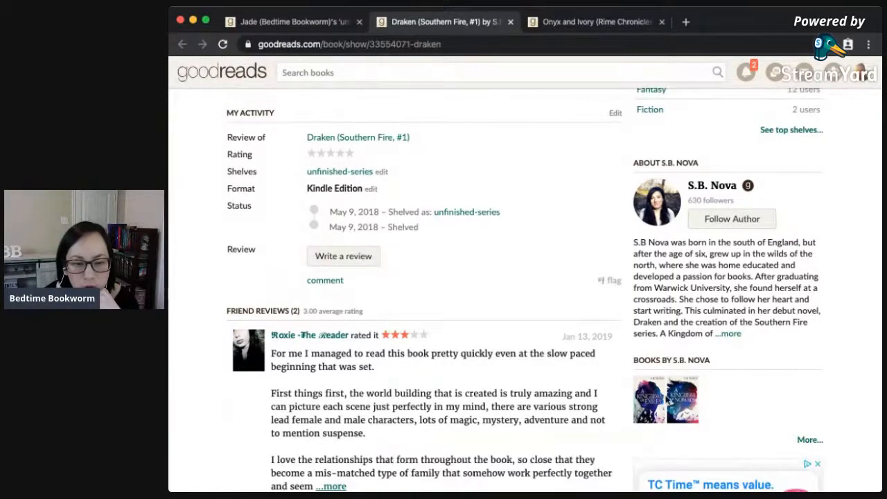
pyautogui.scroll(-5, 538, 394)
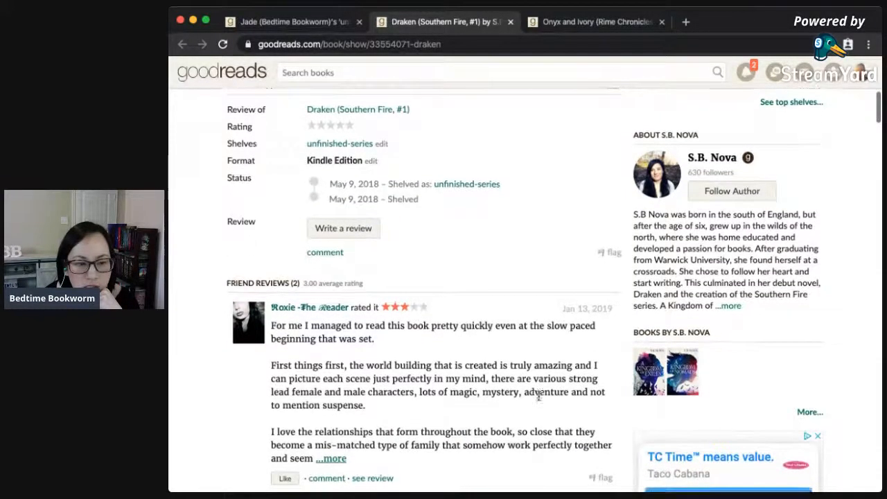
pyautogui.scroll(15, 539, 395)
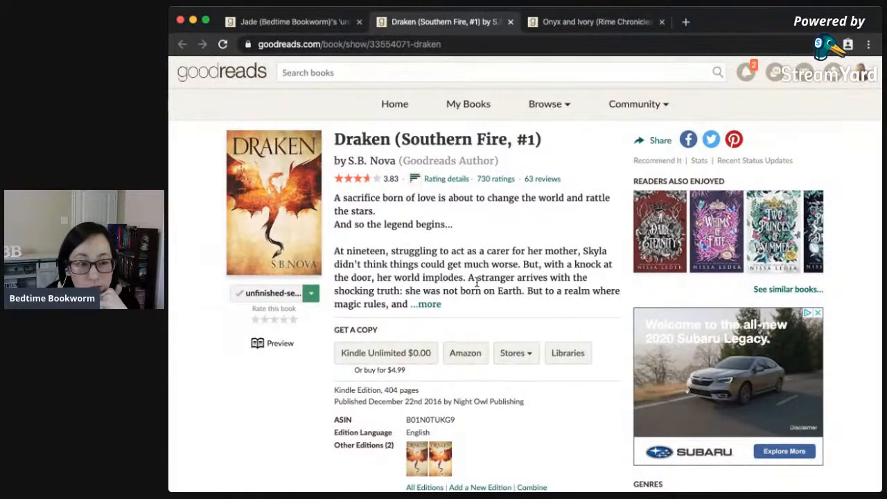
pyautogui.click(510, 23)
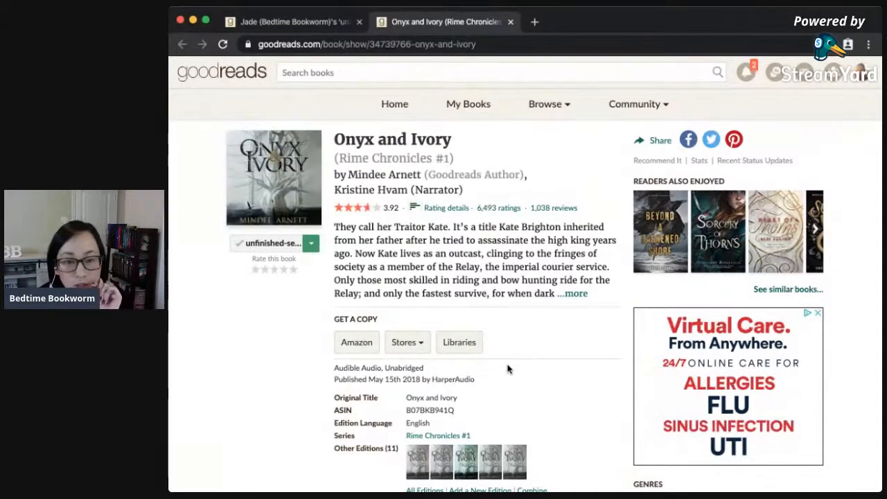
# Look over the Onyx and Ivory page and switch the shelved edition to the 500-page Balzer + Bray hardcover.
pyautogui.scroll(-3, 507, 369)
pyautogui.scroll(-5, 507, 369)
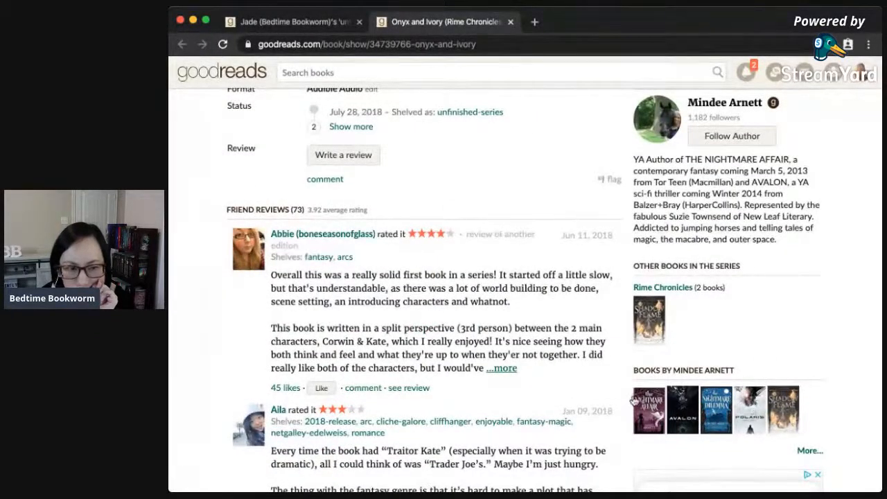
pyautogui.scroll(6, 550, 354)
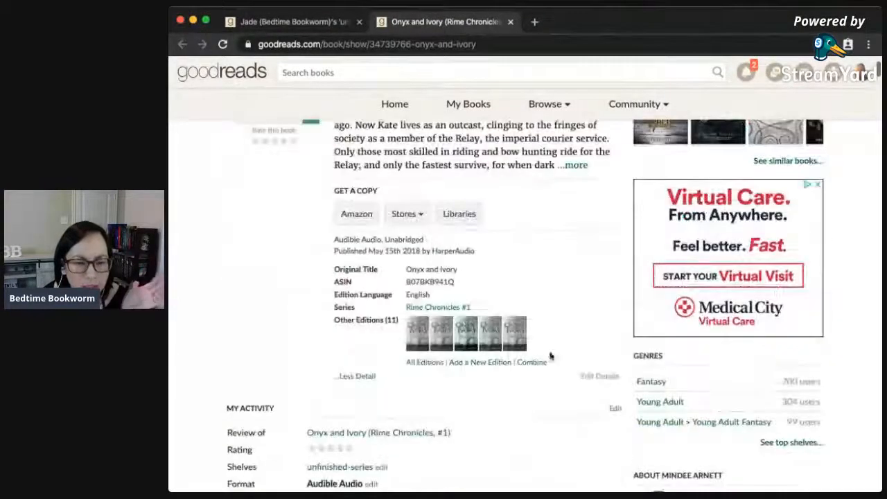
pyautogui.click(424, 363)
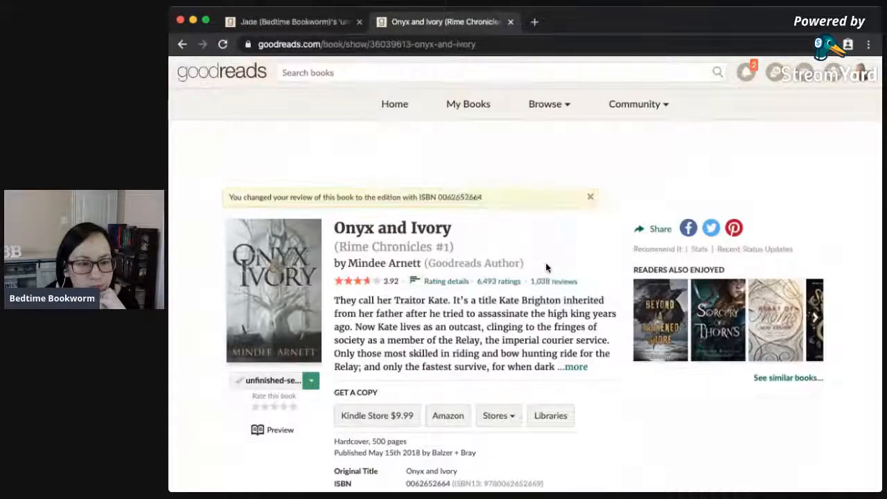
# Open the Rime Chronicles series page and read the full description of Shadow & Flame.
pyautogui.click(425, 249)
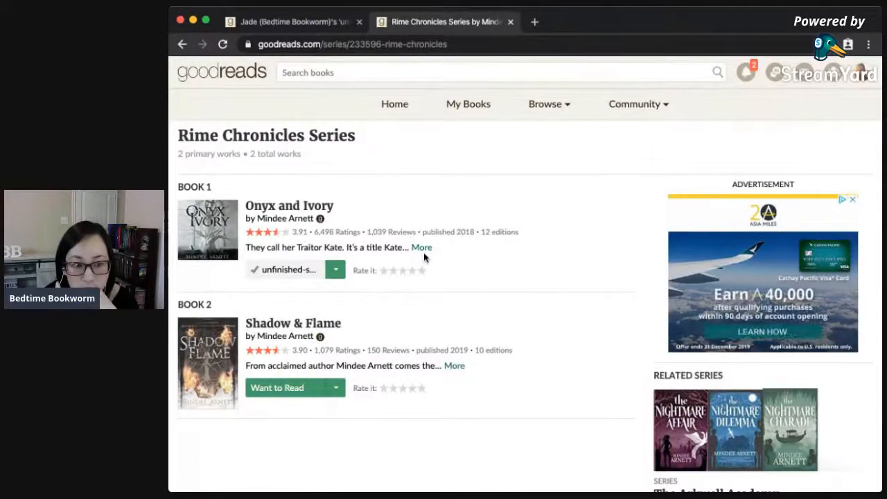
pyautogui.click(455, 366)
pyautogui.moveTo(438, 365); pyautogui.dragTo(545, 365)
pyautogui.click(536, 308)
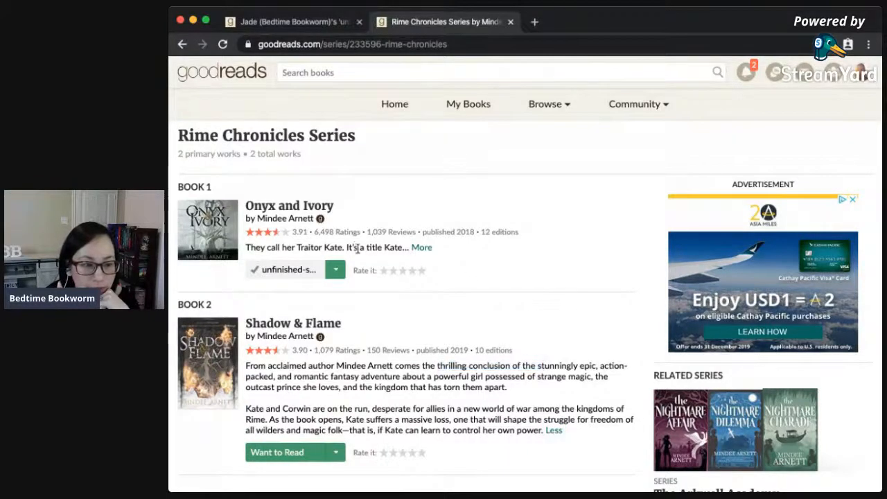
# Open the Onyx and Ivory book page from the series list and read its full description, marking the dragon and wilder magic passages.
pyautogui.click(308, 207)
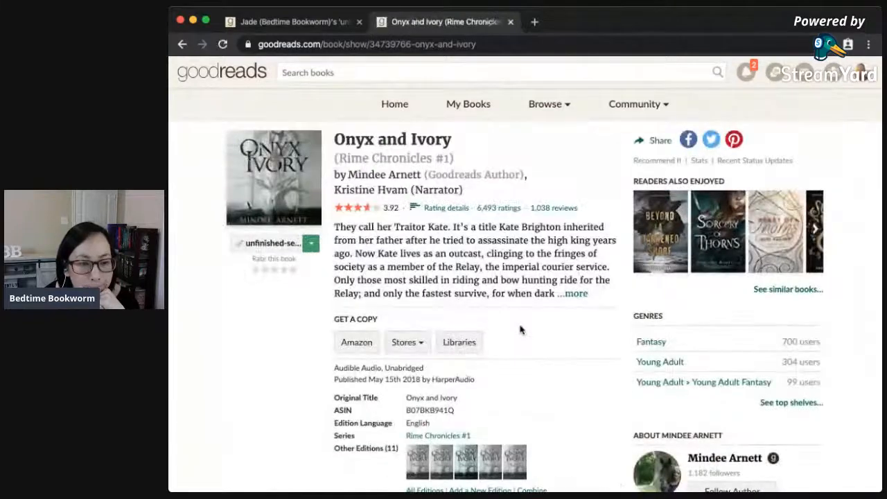
pyautogui.click(571, 293)
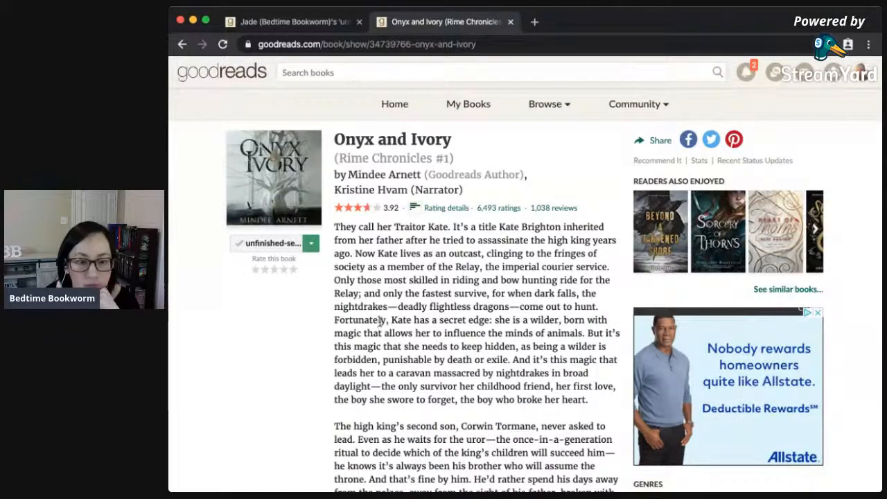
pyautogui.moveTo(386, 306); pyautogui.dragTo(507, 306)
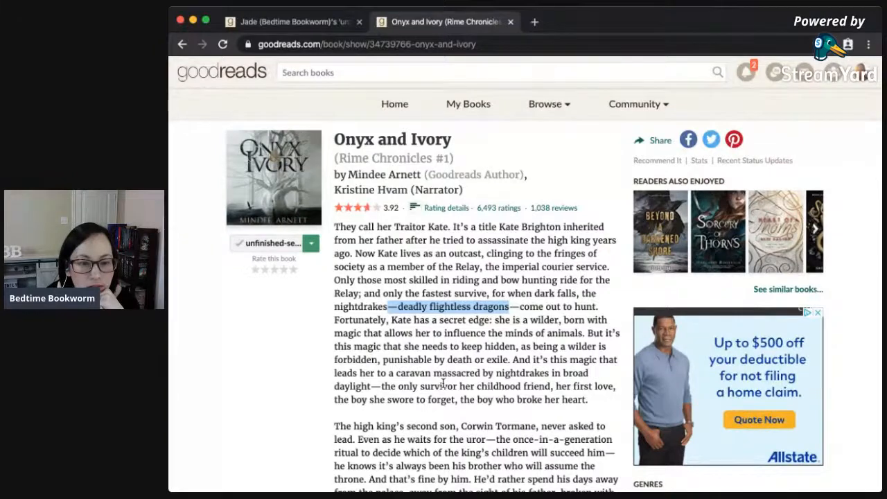
pyautogui.scroll(-1, 442, 383)
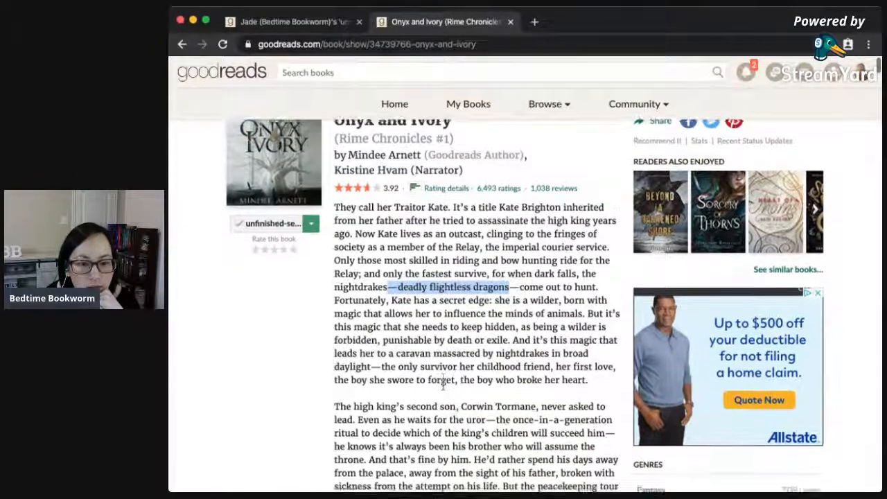
pyautogui.moveTo(520, 295); pyautogui.dragTo(588, 307)
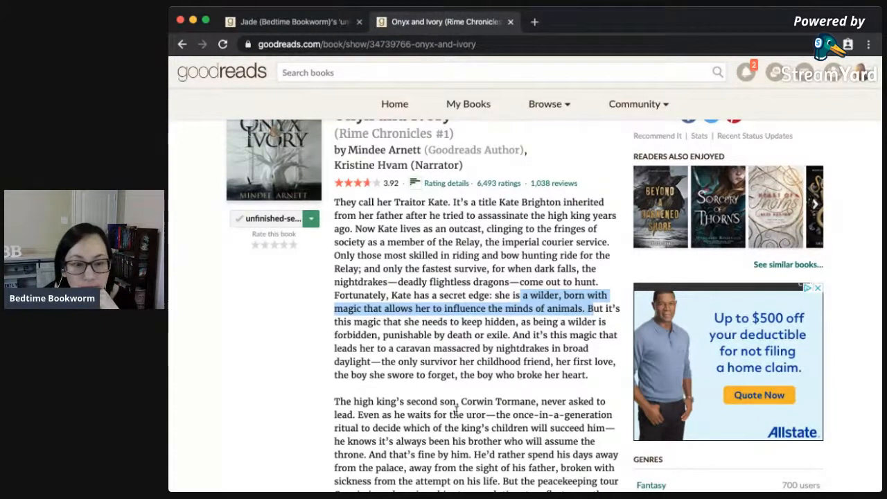
pyautogui.scroll(-1, 456, 410)
pyautogui.scroll(-2, 455, 410)
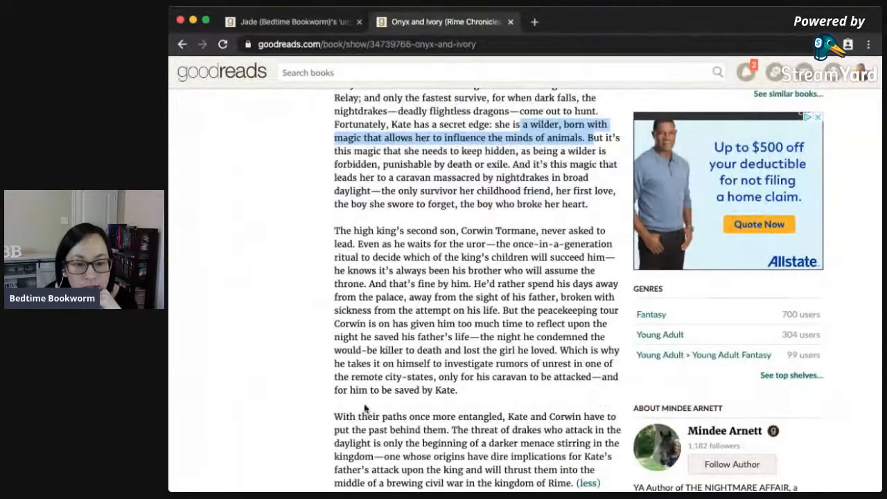
# Read through the friend reviews of Onyx and Ivory and return to the book's header.
pyautogui.scroll(-8, 364, 409)
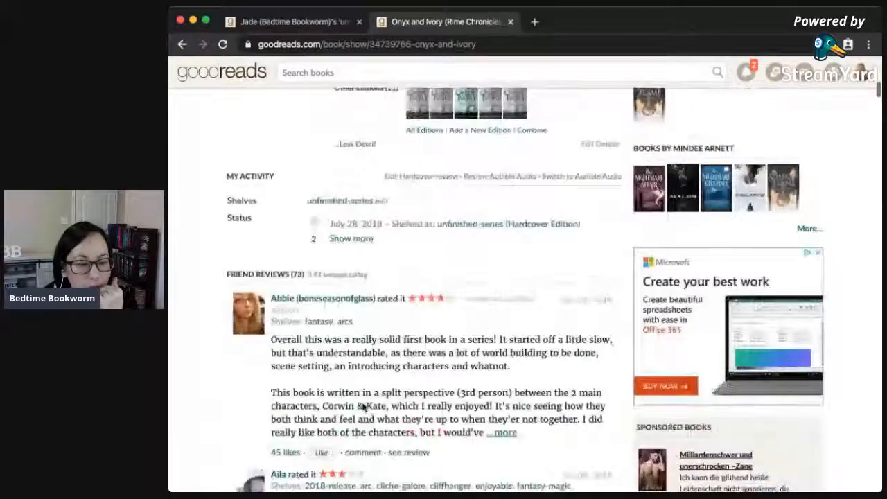
pyautogui.scroll(-6, 362, 407)
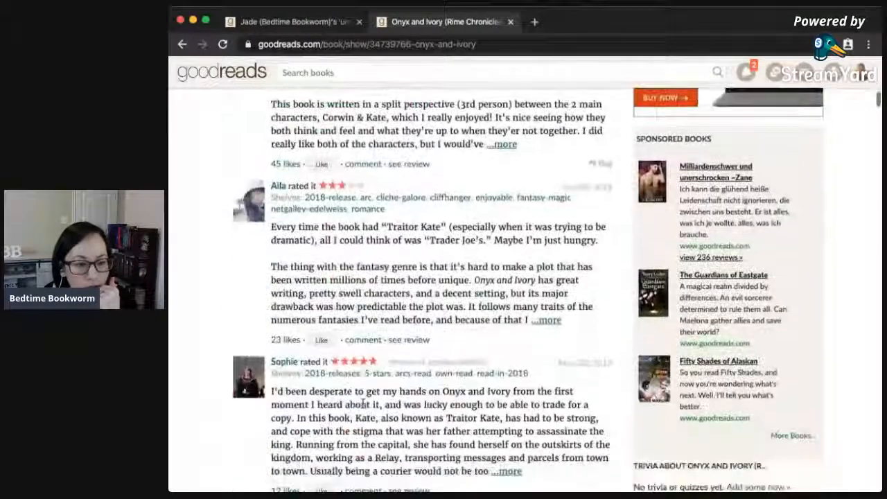
pyautogui.scroll(-6, 363, 404)
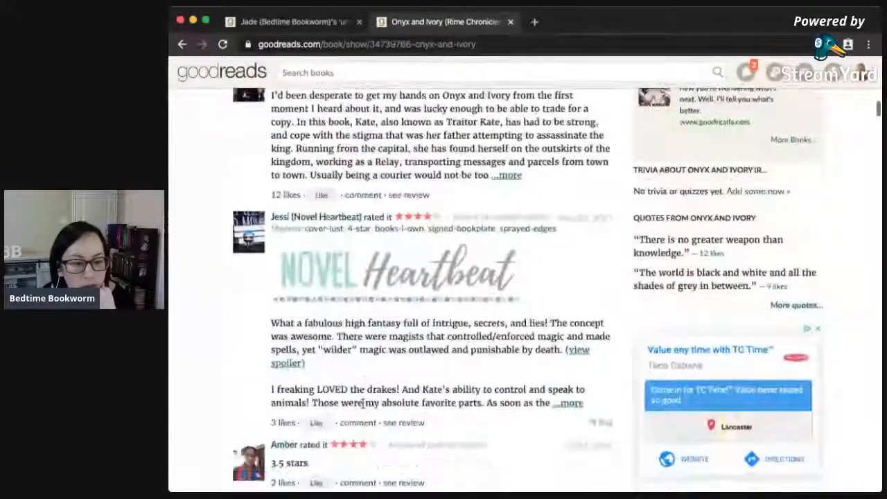
pyautogui.scroll(-6, 362, 402)
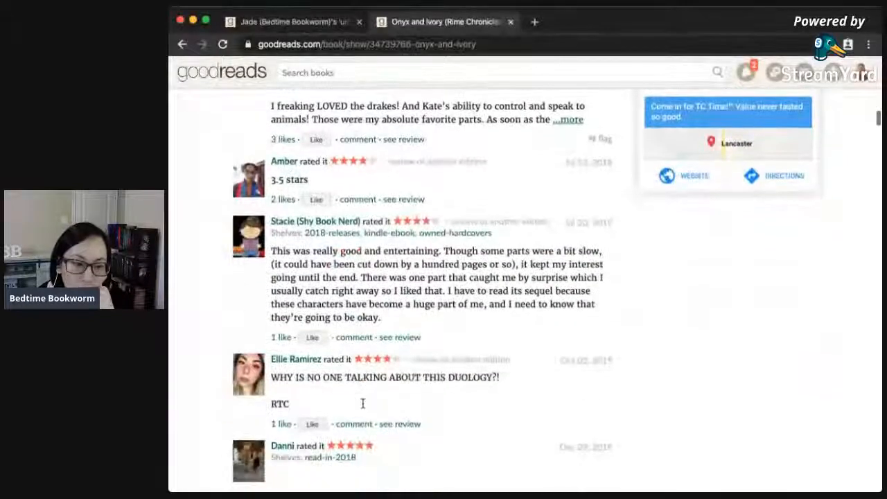
pyautogui.scroll(-2, 363, 408)
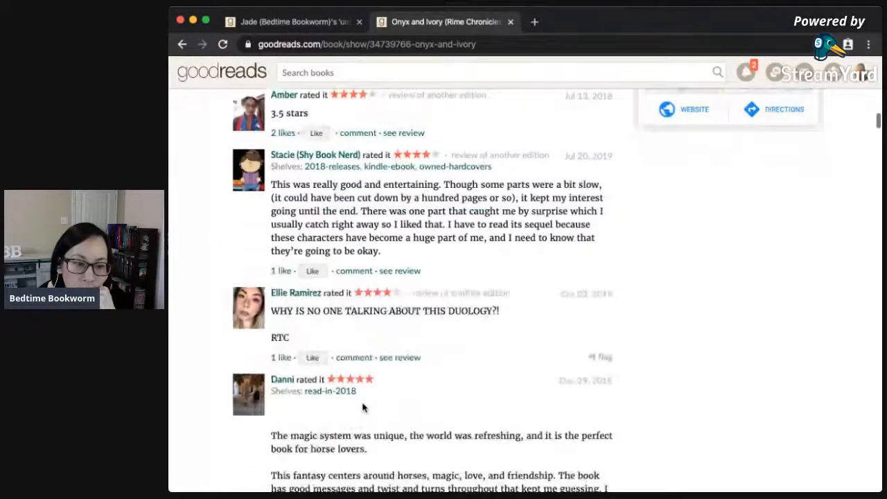
pyautogui.scroll(-4, 362, 406)
pyautogui.scroll(-2, 363, 403)
pyautogui.scroll(-4, 362, 402)
pyautogui.scroll(5, 362, 403)
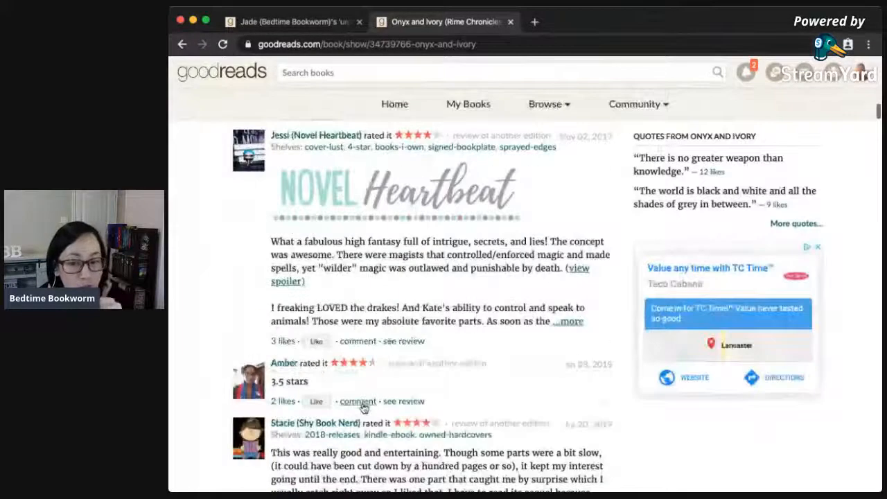
pyautogui.scroll(10, 362, 403)
pyautogui.scroll(5, 363, 403)
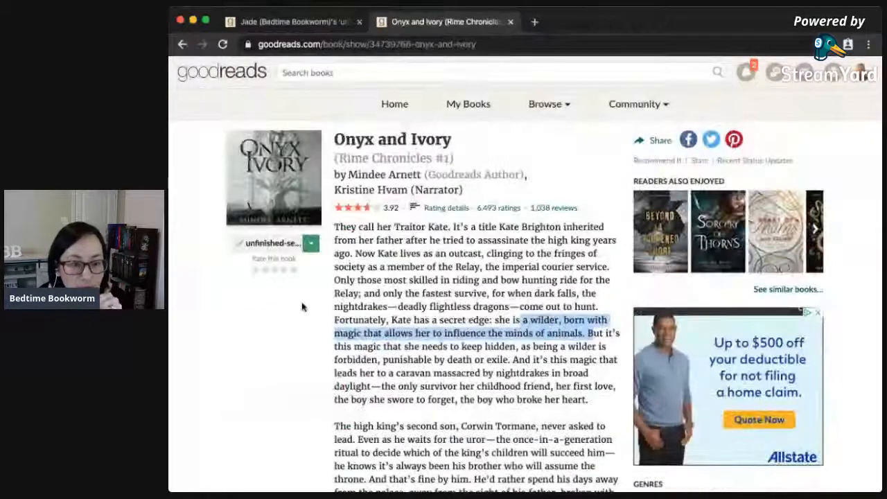
# Move Onyx and Ivory to the tbr-series shelf and close its page.
pyautogui.click(310, 244)
pyautogui.scroll(-2, 230, 339)
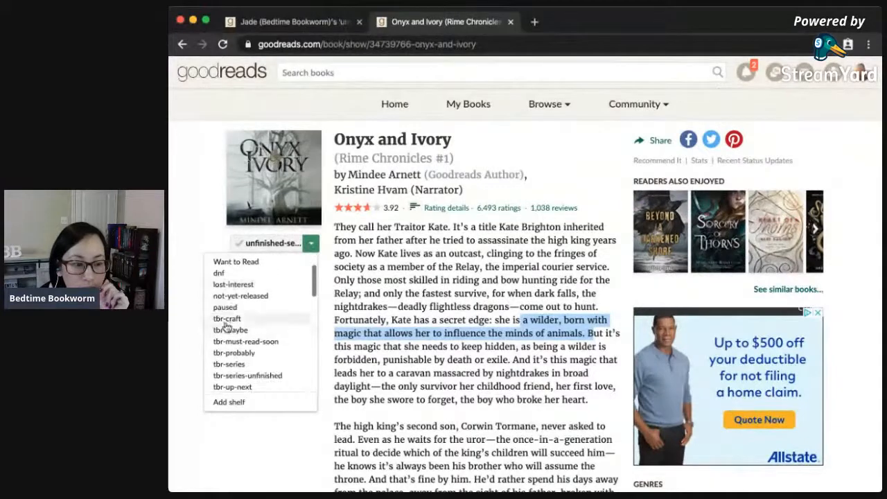
pyautogui.click(231, 365)
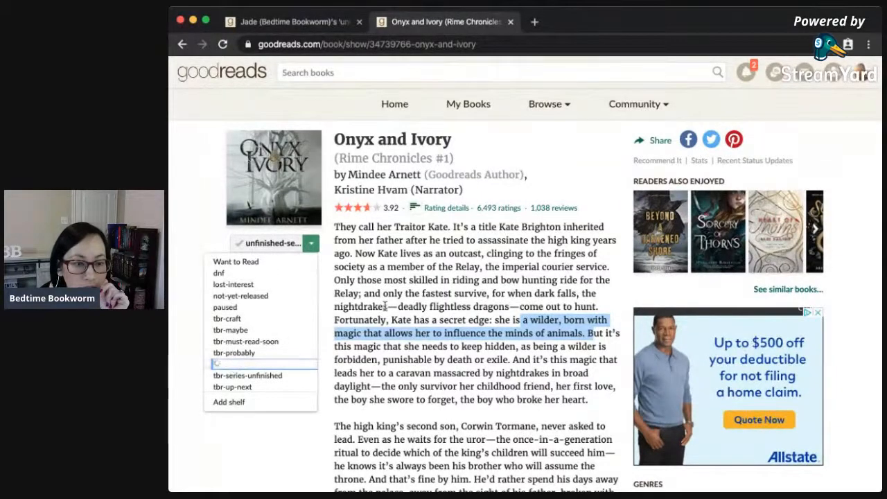
pyautogui.click(510, 22)
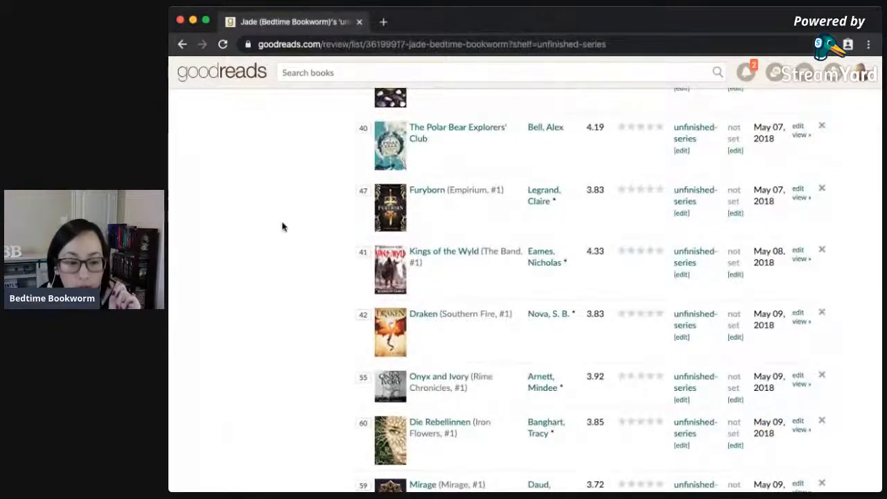
# Look through the next books on the unfinished-series shelf and reload the shelf list.
pyautogui.scroll(-3, 282, 226)
pyautogui.scroll(-3, 282, 226)
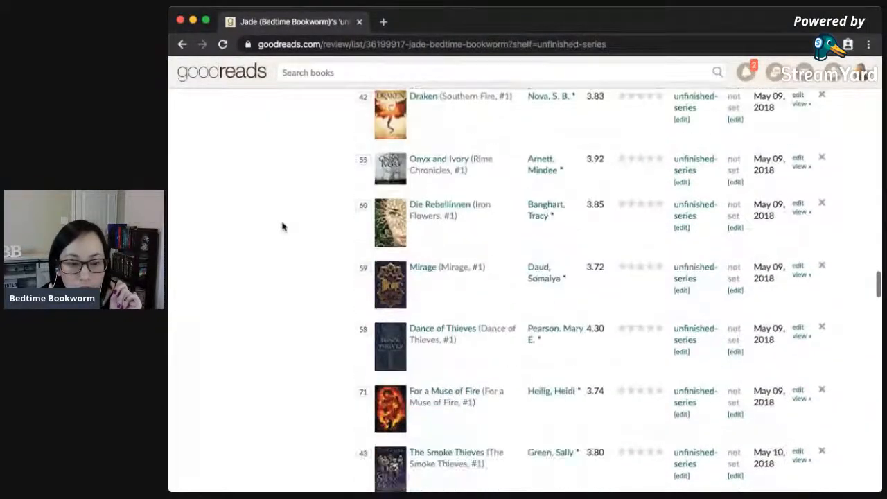
pyautogui.scroll(-2, 282, 225)
pyautogui.scroll(-5, 282, 225)
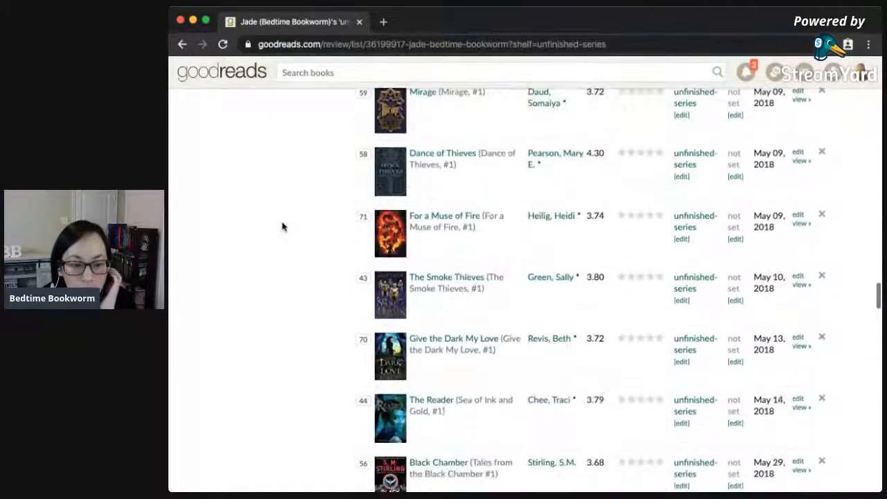
pyautogui.scroll(-4, 282, 226)
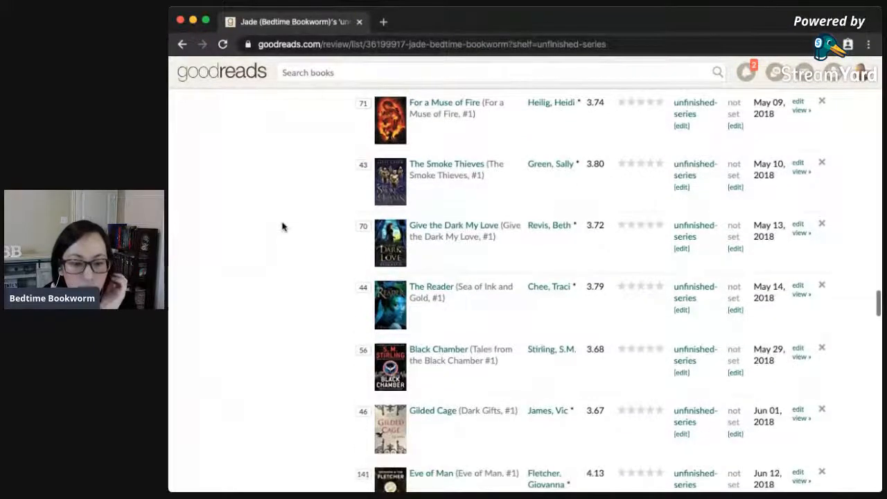
pyautogui.scroll(10, 282, 226)
pyautogui.scroll(10, 282, 226)
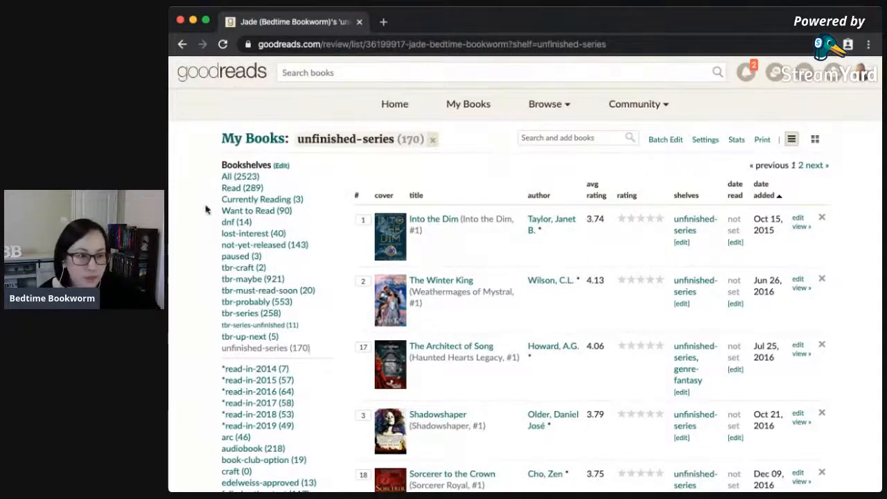
pyautogui.click(224, 44)
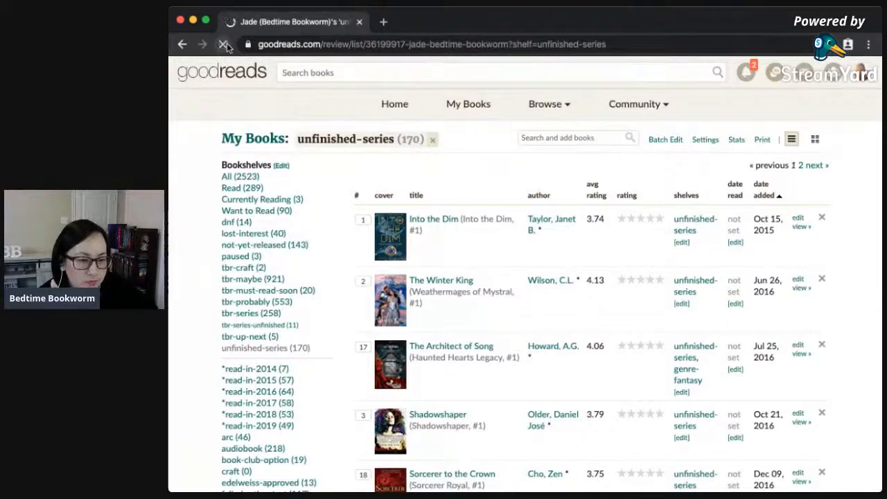